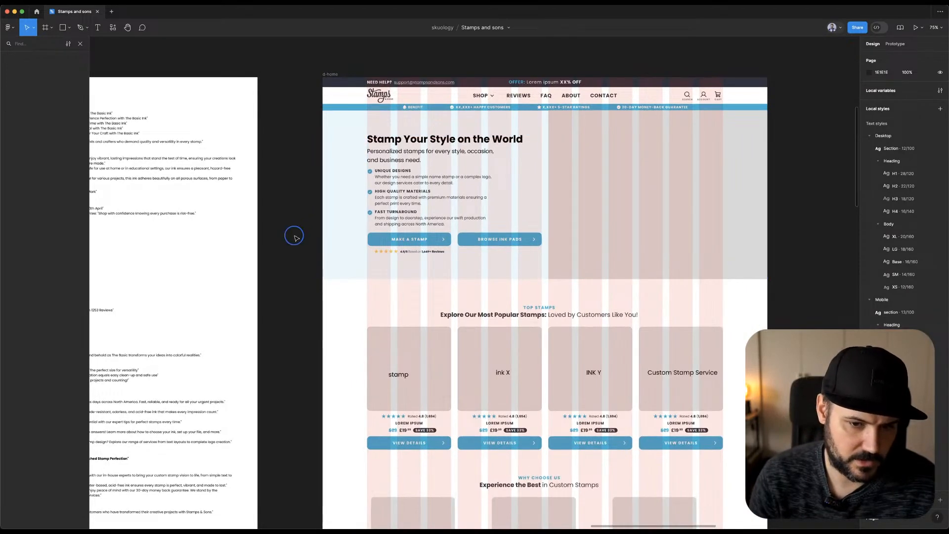
pyautogui.scroll(-3, 304, 232)
pyautogui.moveTo(301, 228); pyautogui.dragTo(414, 212)
pyautogui.rightClick(418, 194)
pyautogui.click(420, 145)
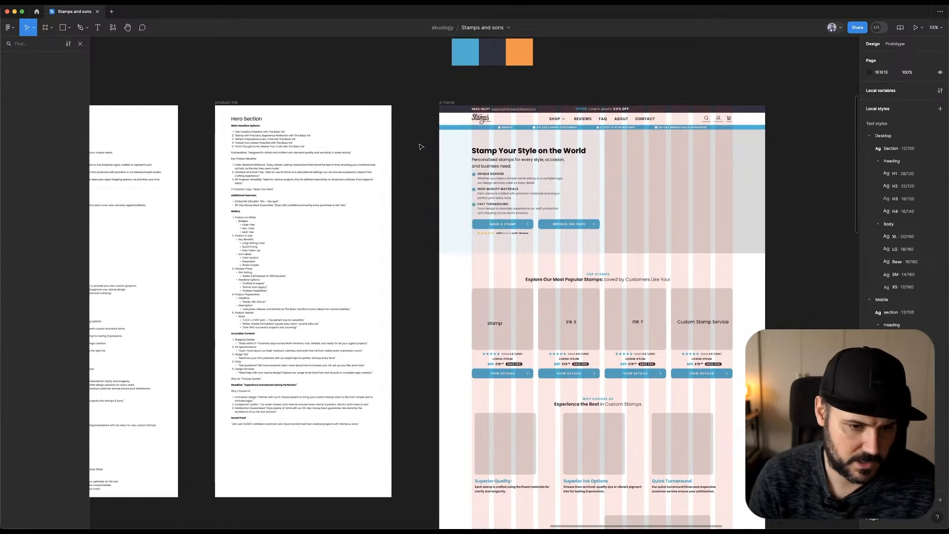
# Switch to the Arc browser, load stampsandsons.com in a new tab, hide the sidebar and move the browser window higher.
pyautogui.press('super+Tab')
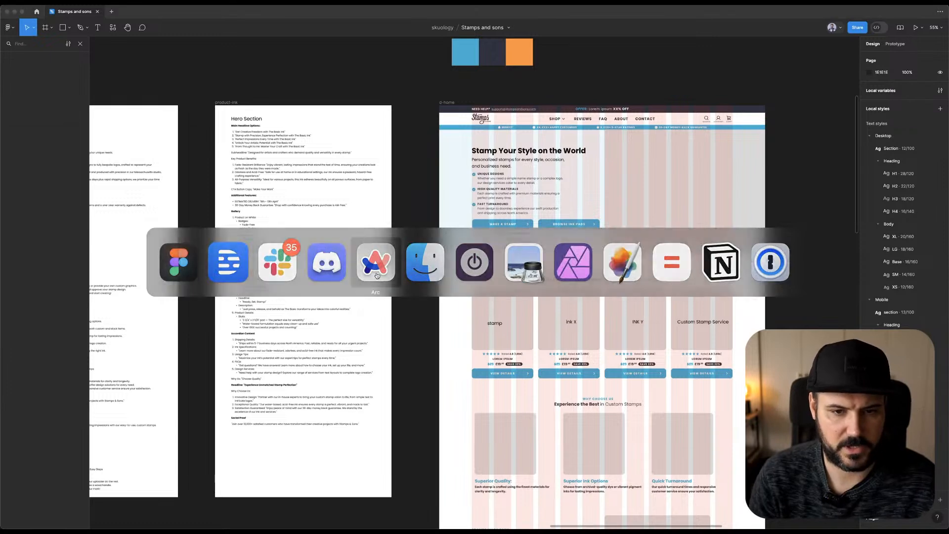
pyautogui.press('super+t')
pyautogui.write('stam')
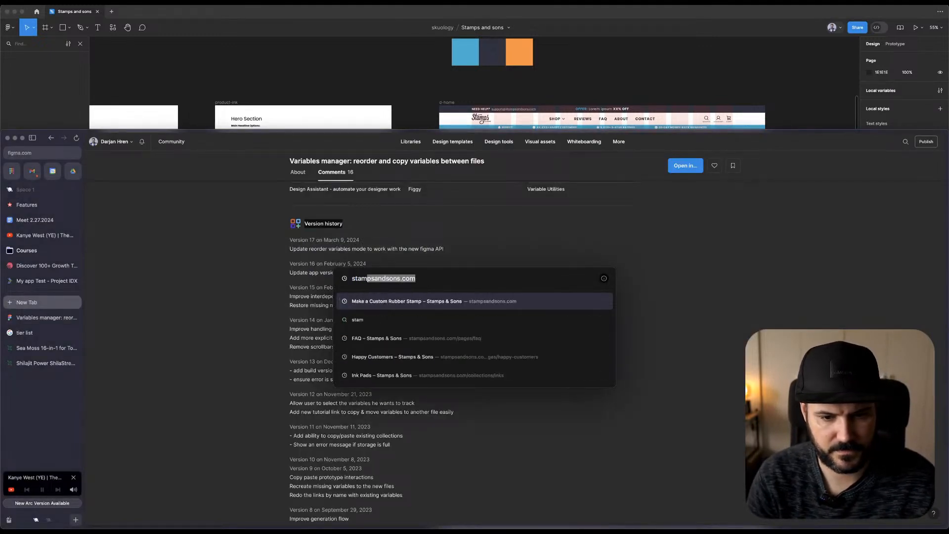
pyautogui.press('Return')
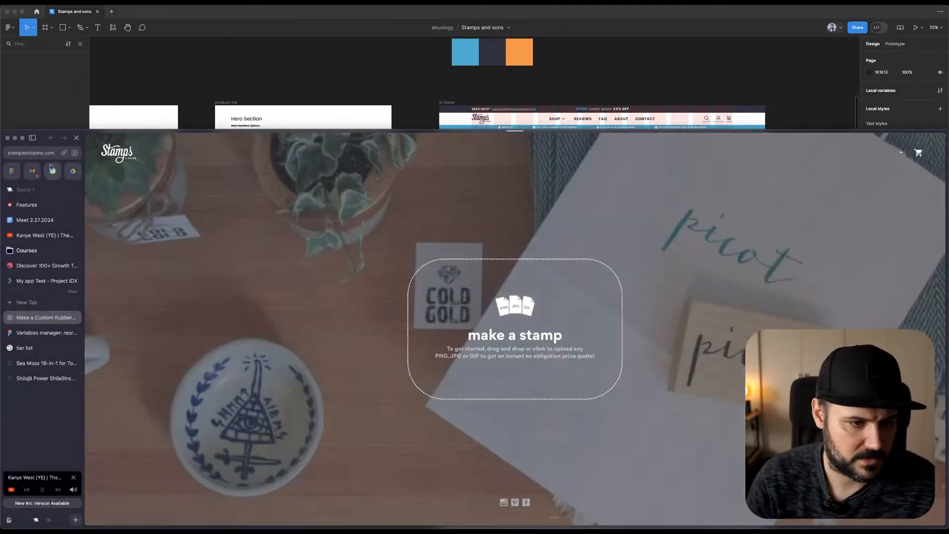
pyautogui.click(32, 137)
pyautogui.moveTo(187, 142); pyautogui.dragTo(262, 18)
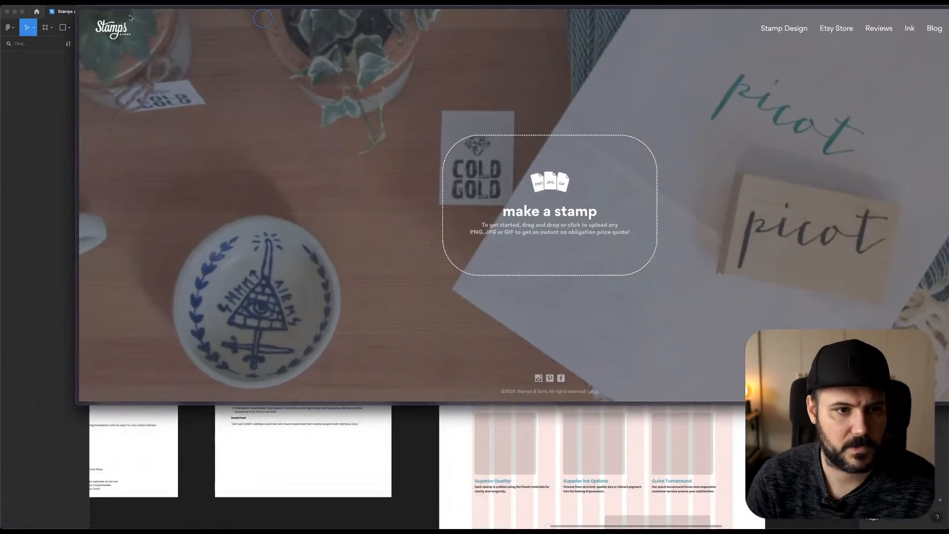
# Load the Stamps & Sons home page again in a separate new browser window.
pyautogui.click(73, 2)
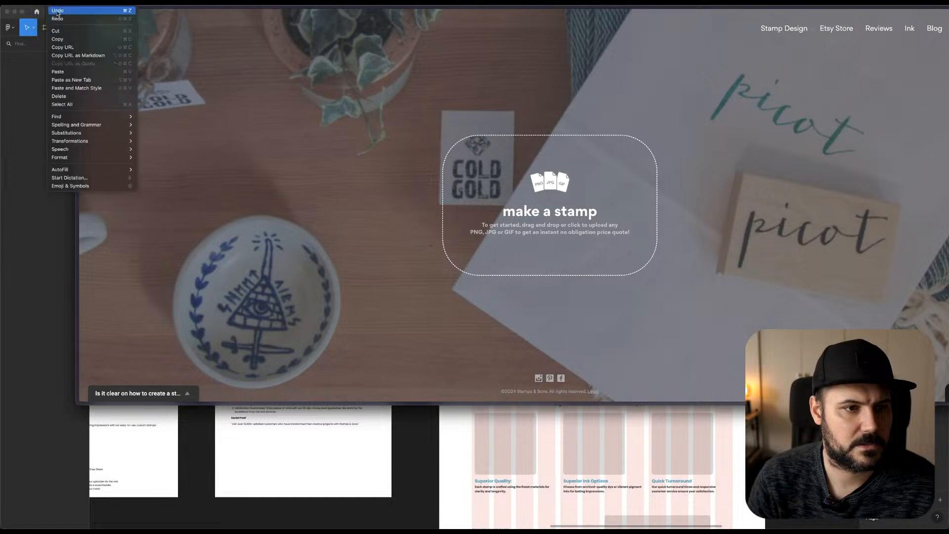
pyautogui.click(47, 11)
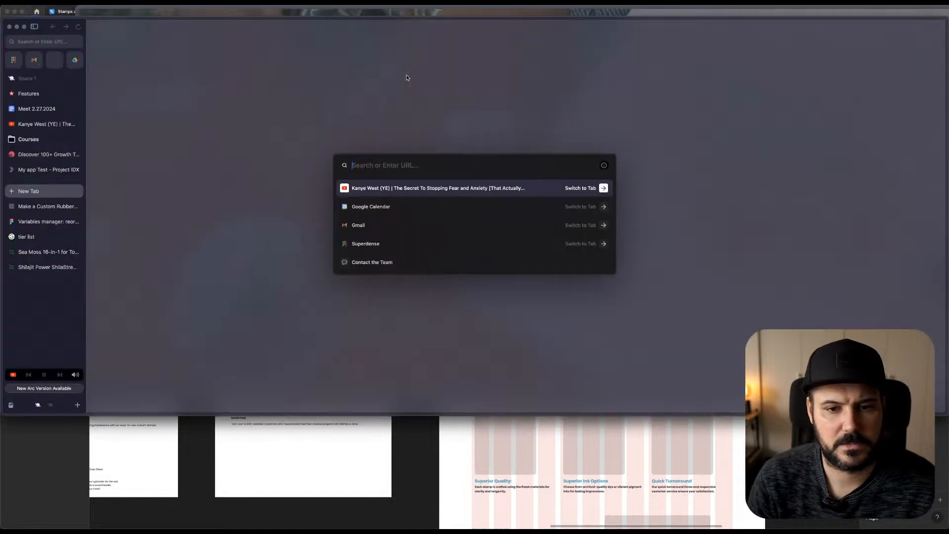
pyautogui.write('https://tidycal.com/hren/skuology')
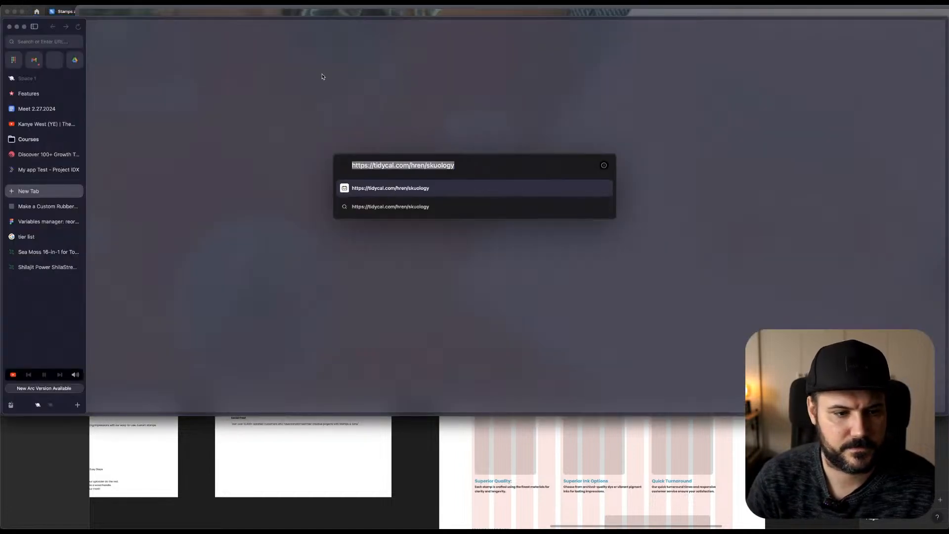
pyautogui.press('super+a')
pyautogui.write('st')
pyautogui.press('Return')
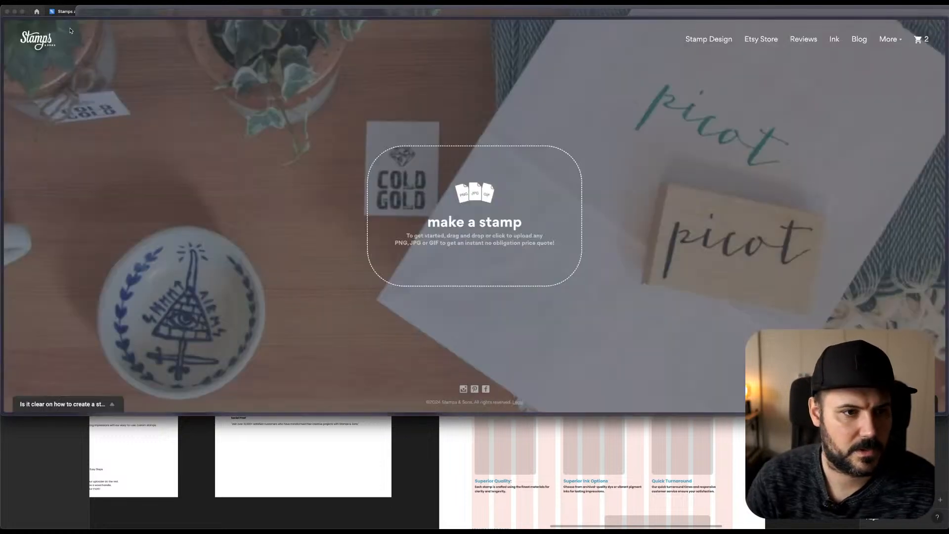
# Close the duplicate browser window and shrink the remaining one so the homepage design stays visible beside it.
pyautogui.moveTo(74, 20); pyautogui.dragTo(90, 133)
pyautogui.click(90, 112)
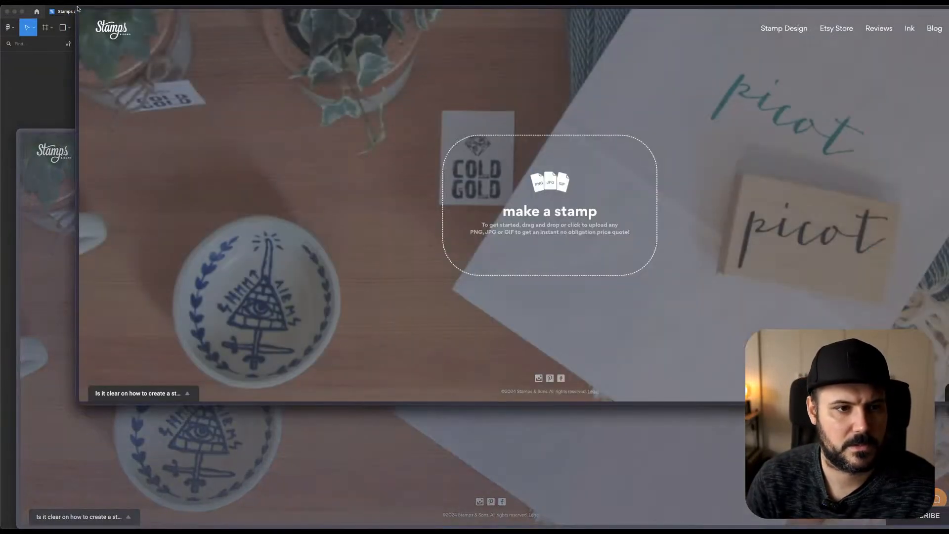
pyautogui.click(84, 15)
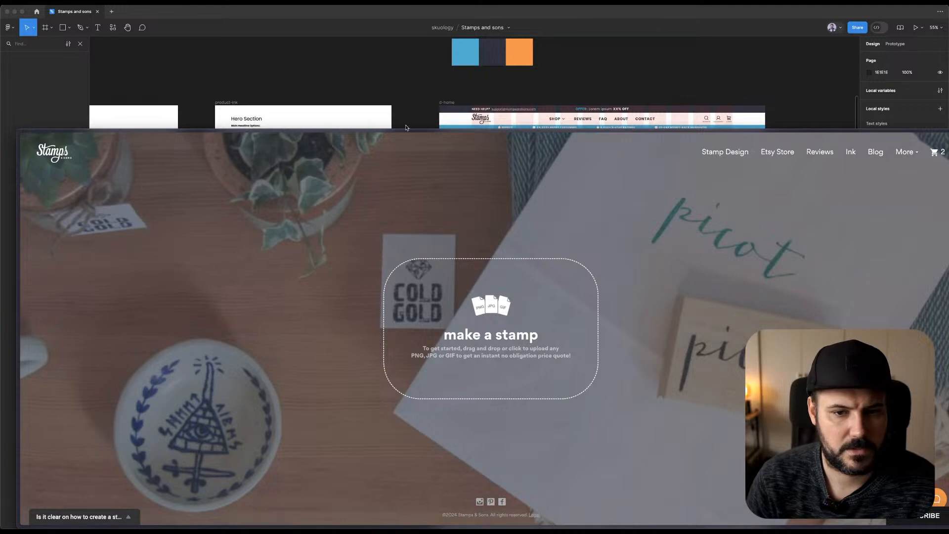
pyautogui.hscroll(-1, 406, 127)
pyautogui.moveTo(873, 137); pyautogui.dragTo(4, 6)
pyautogui.moveTo(473, 265); pyautogui.dragTo(579, 378)
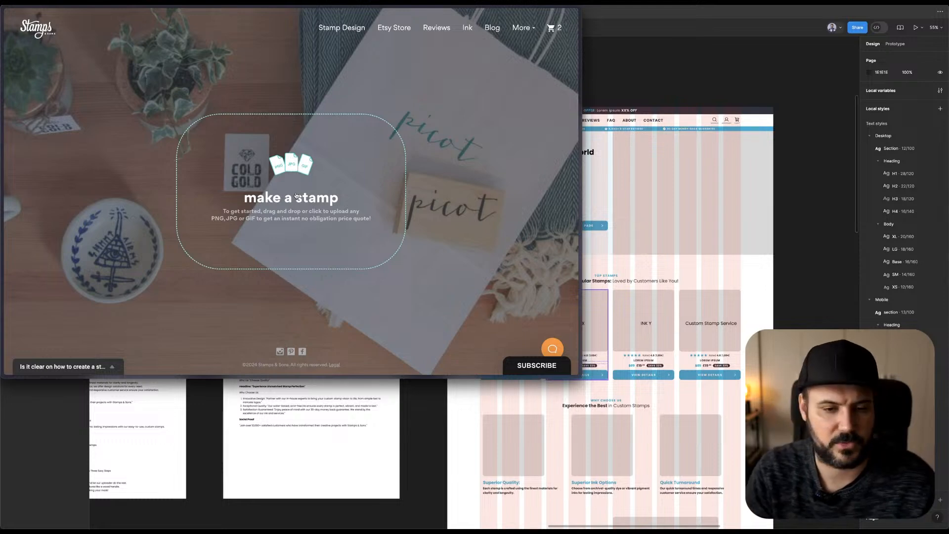
pyautogui.click(247, 161)
pyautogui.press('Escape')
pyautogui.click(313, 208)
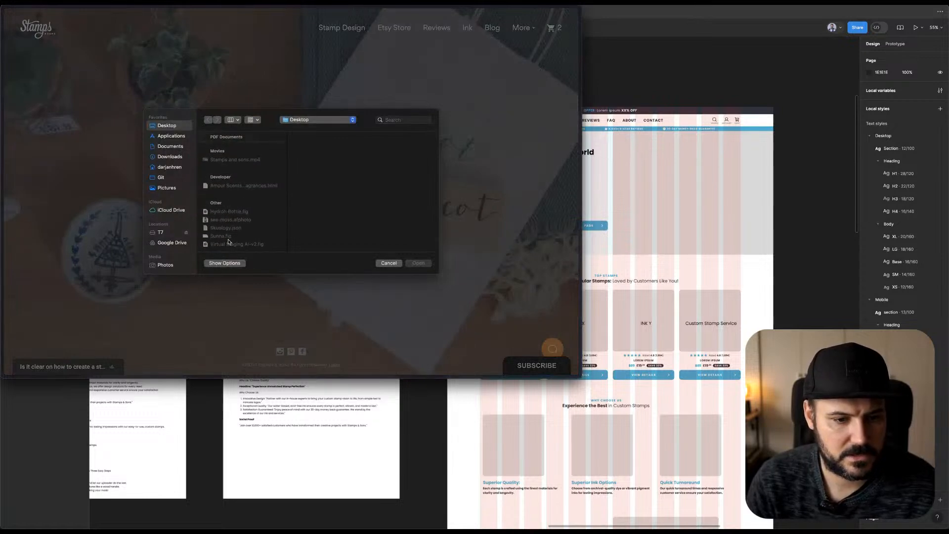
pyautogui.scroll(3, 254, 245)
pyautogui.press('Escape')
# Switch back to Figma and export the frame with the Stamps & Sons logo to the Desktop as stamp.jpg.
pyautogui.click(672, 64)
pyautogui.scroll(-5, 561, 99)
pyautogui.scroll(-1, 576, 218)
pyautogui.click(579, 231)
pyautogui.moveTo(706, 56); pyautogui.dragTo(624, 244)
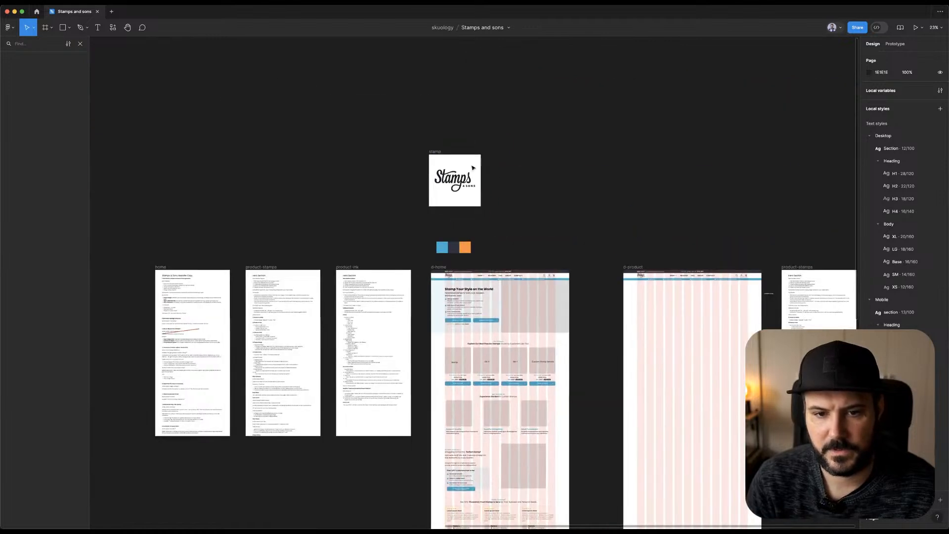
pyautogui.click(430, 151)
pyautogui.click(903, 354)
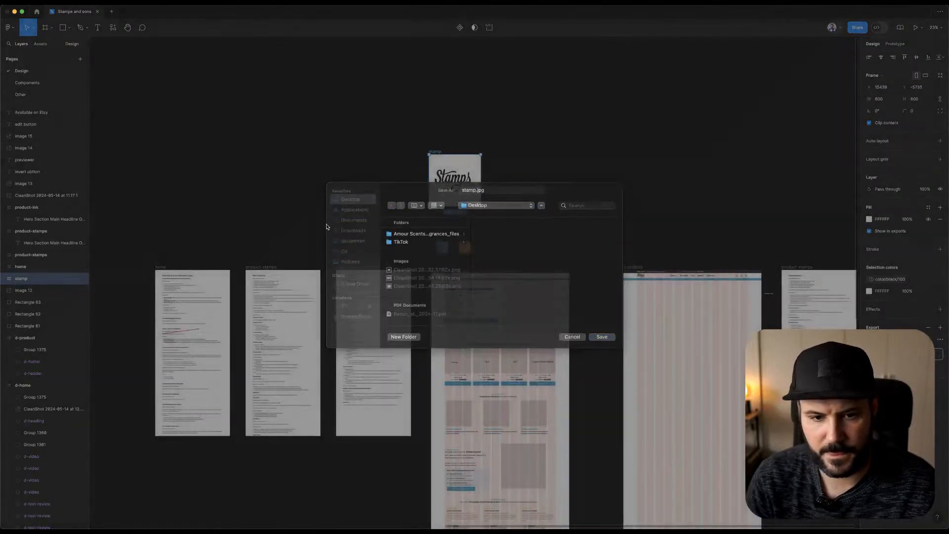
pyautogui.press('Return')
# Switch to the browser, upload stamp.jpg to the make-a-stamp uploader and show the help about fine tuning the artwork size.
pyautogui.press('super+Tab')
pyautogui.click(264, 224)
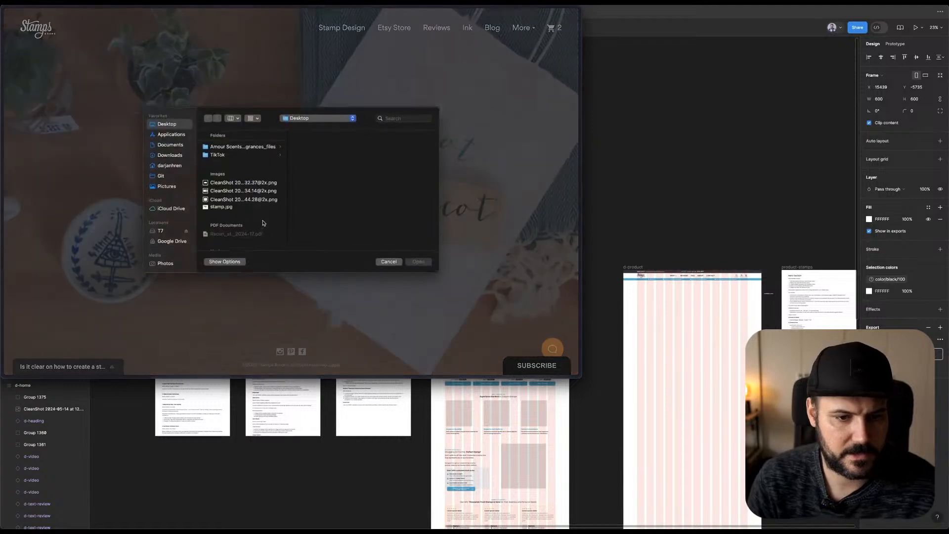
pyautogui.doubleClick(223, 210)
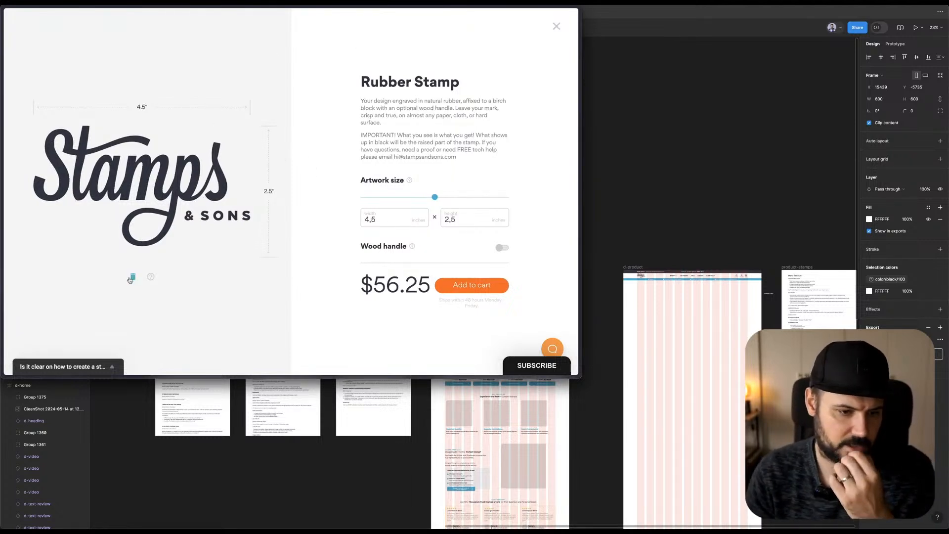
pyautogui.click(151, 278)
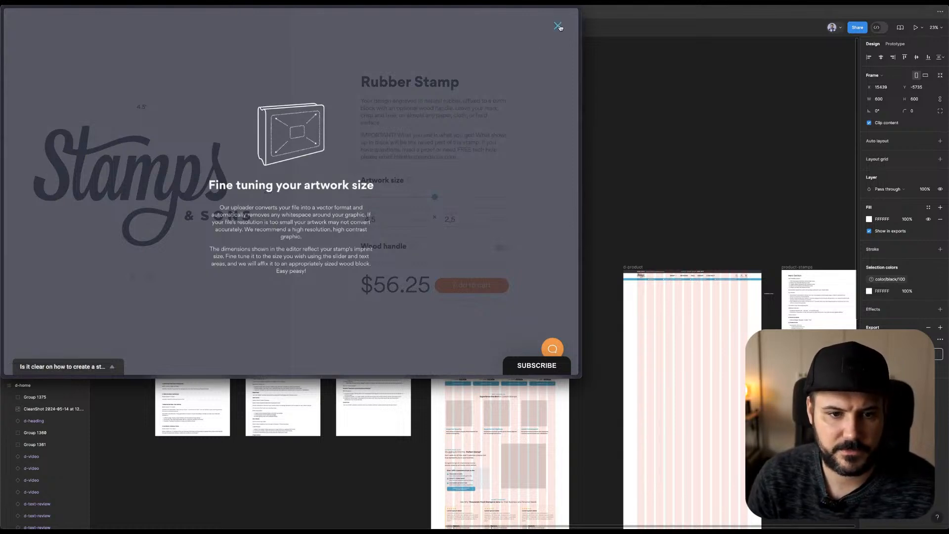
# Return to Figma and draw a square image placeholder of about 628 × 628 below the header of the d-product frame.
pyautogui.click(694, 203)
pyautogui.click(731, 158)
pyautogui.moveTo(738, 188); pyautogui.dragTo(327, 105)
pyautogui.moveTo(420, 176); pyautogui.dragTo(592, 111)
pyautogui.scroll(5, 578, 116)
pyautogui.click(398, 74)
pyautogui.moveTo(254, 63); pyautogui.dragTo(564, 79)
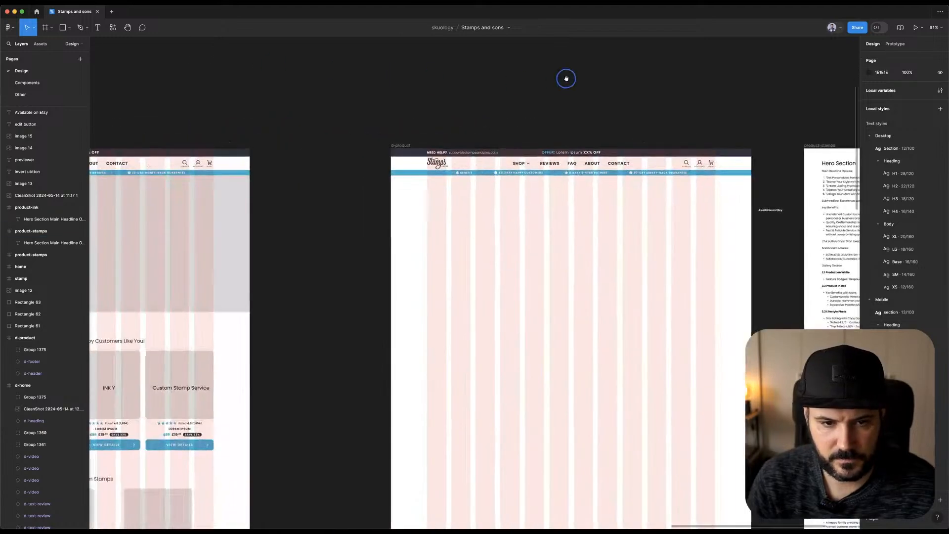
pyautogui.scroll(-3, 564, 79)
pyautogui.click(589, 203)
pyautogui.scroll(5, 588, 203)
pyautogui.press('r')
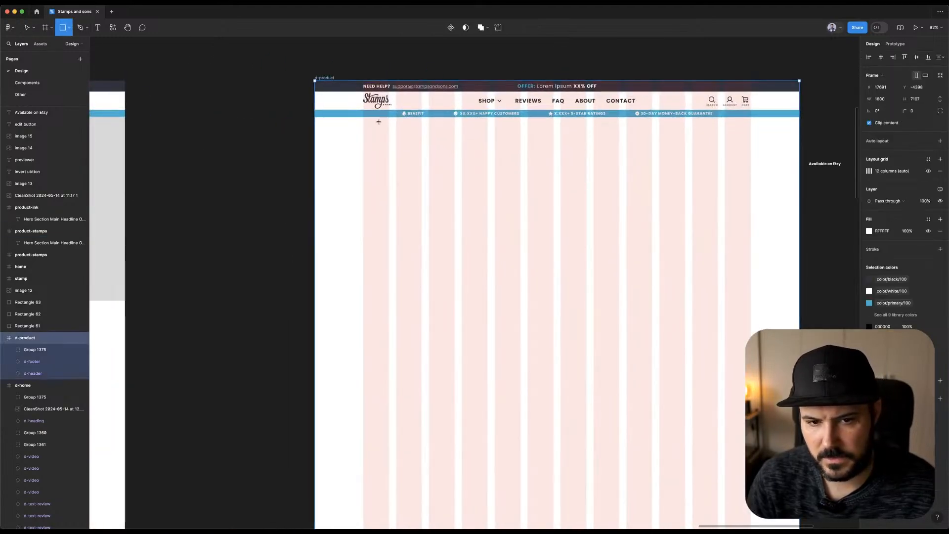
pyautogui.moveTo(586, 133); pyautogui.dragTo(397, 282)
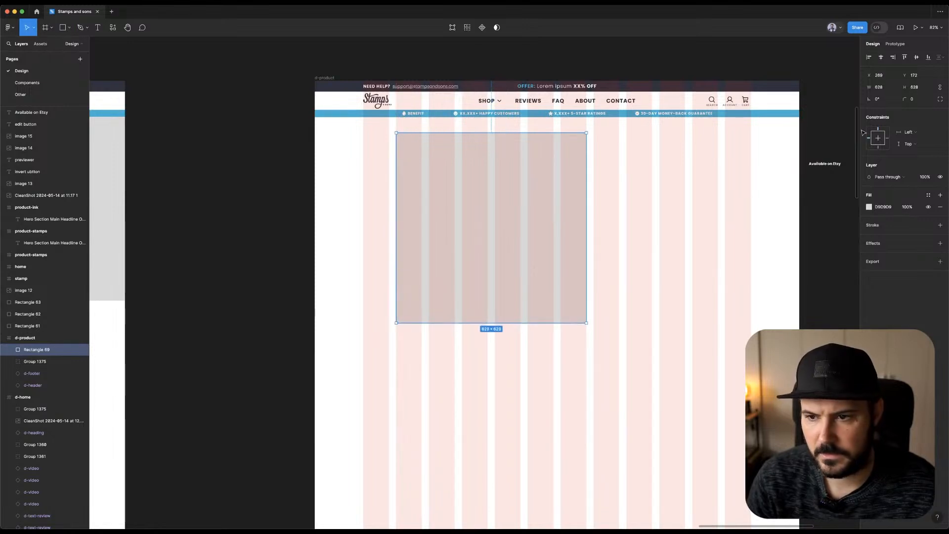
# Give the placeholder a corner radius of 12 and make a copy of about 106 × 106 beside its upper-left corner.
pyautogui.click(938, 101)
pyautogui.click(851, 101)
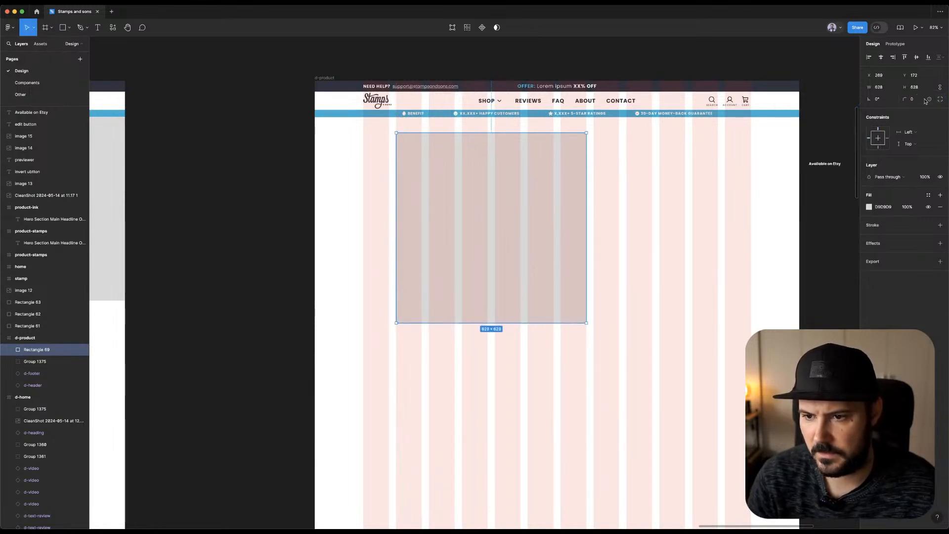
pyautogui.moveTo(517, 194); pyautogui.dragTo(470, 186)
pyautogui.moveTo(553, 196); pyautogui.dragTo(388, 141)
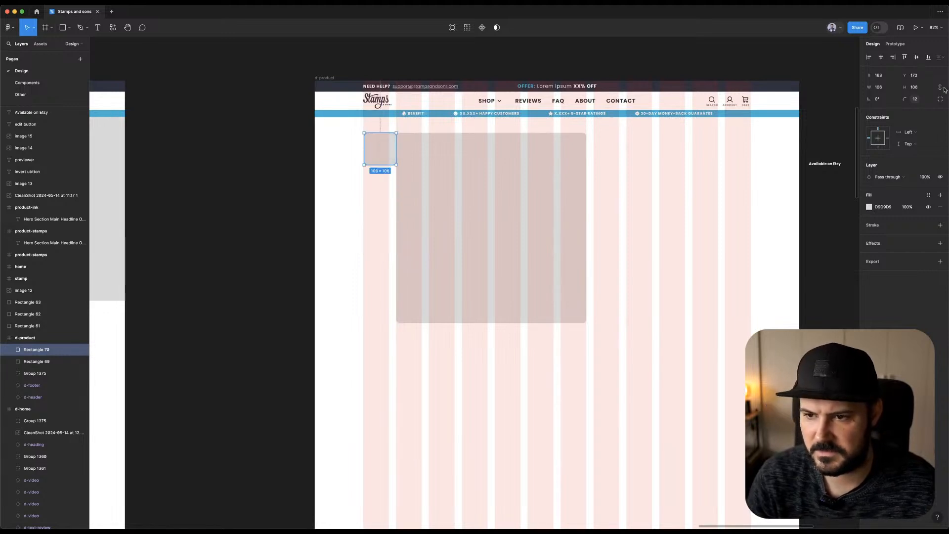
# Reduce the small thumbnail by 12, making it 94 × 94.
pyautogui.click(922, 89)
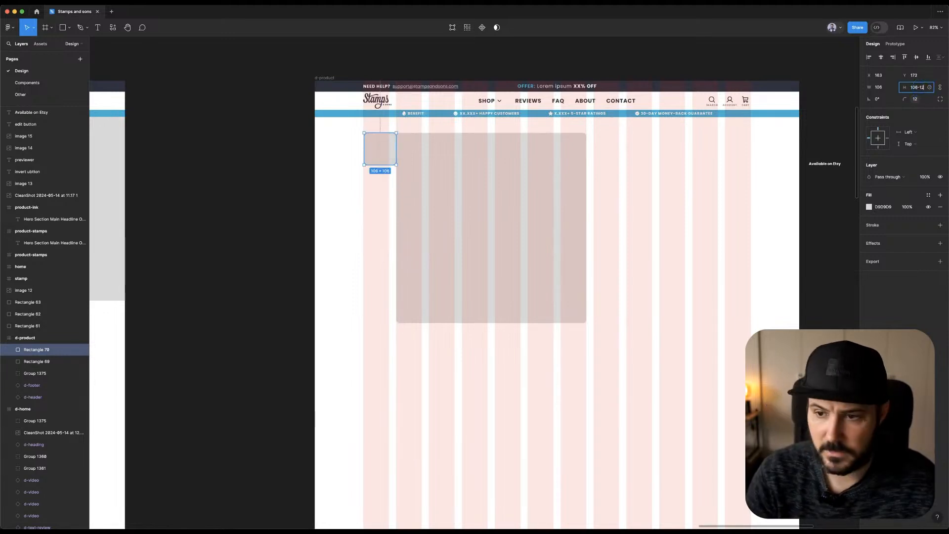
pyautogui.write('-12')
pyautogui.press('Return')
# Duplicate the thumbnail downward at equal spacing to form a column of five.
pyautogui.moveTo(377, 152); pyautogui.dragTo(377, 188)
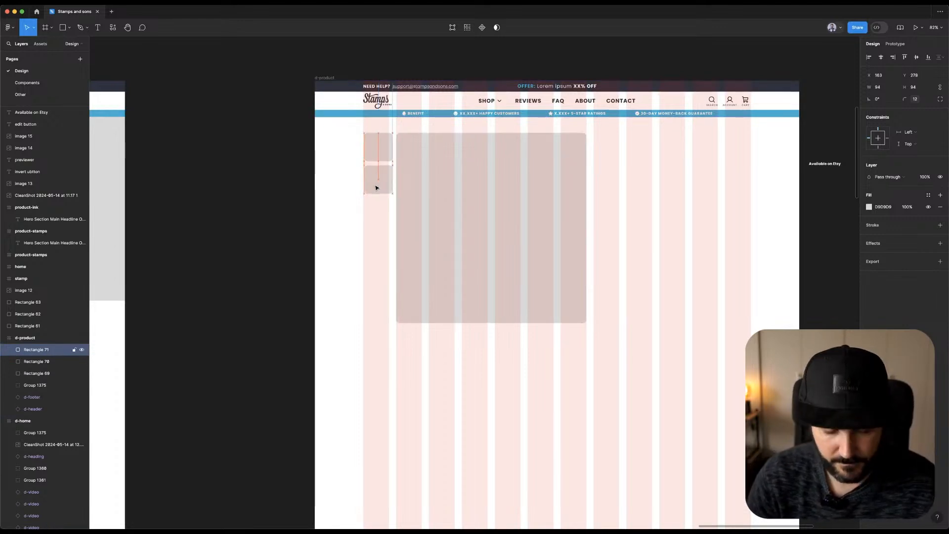
pyautogui.press('super+d')
pyautogui.press('super+d')
pyautogui.press('super+d')
# Select the large placeholder with all five thumbnails and nudge them up closer to the header.
pyautogui.click(231, 195)
pyautogui.moveTo(231, 196); pyautogui.dragTo(256, 180)
pyautogui.moveTo(206, 136); pyautogui.dragTo(296, 266)
pyautogui.click(191, 149)
pyautogui.moveTo(367, 171); pyautogui.dragTo(345, 203)
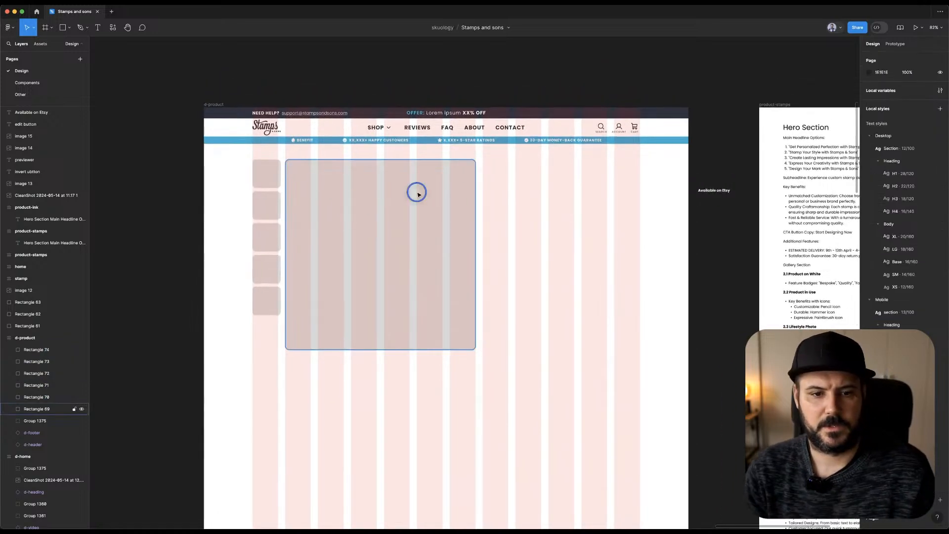
pyautogui.click(418, 195)
pyautogui.moveTo(195, 162); pyautogui.dragTo(367, 324)
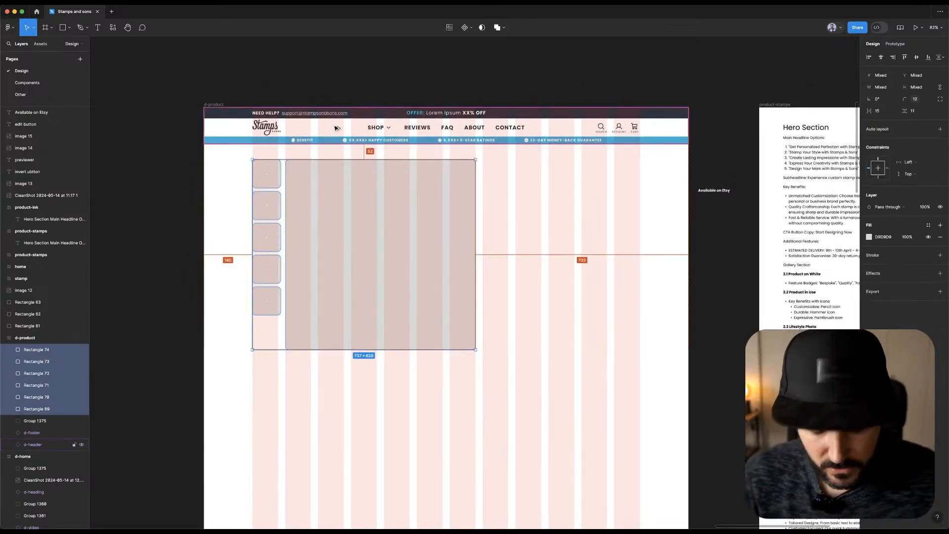
pyautogui.hotkey('shift', 'Up')
pyautogui.hotkey('shift', 'Up')
pyautogui.click(486, 54)
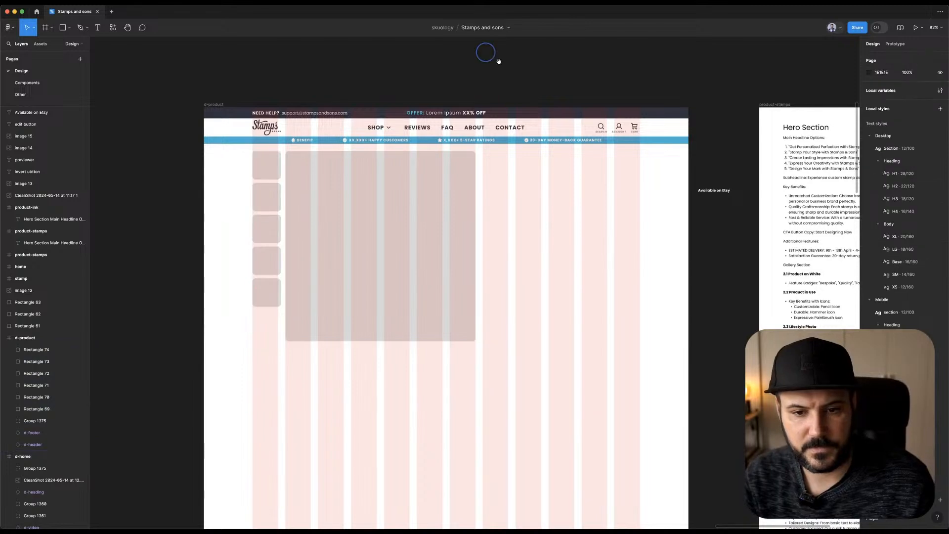
# Copy the headline option "Get Personalized Perfection with Stamps & Sons" from the product-stamps copy document.
pyautogui.hscroll(3, 486, 54)
pyautogui.moveTo(487, 181); pyautogui.dragTo(444, 178)
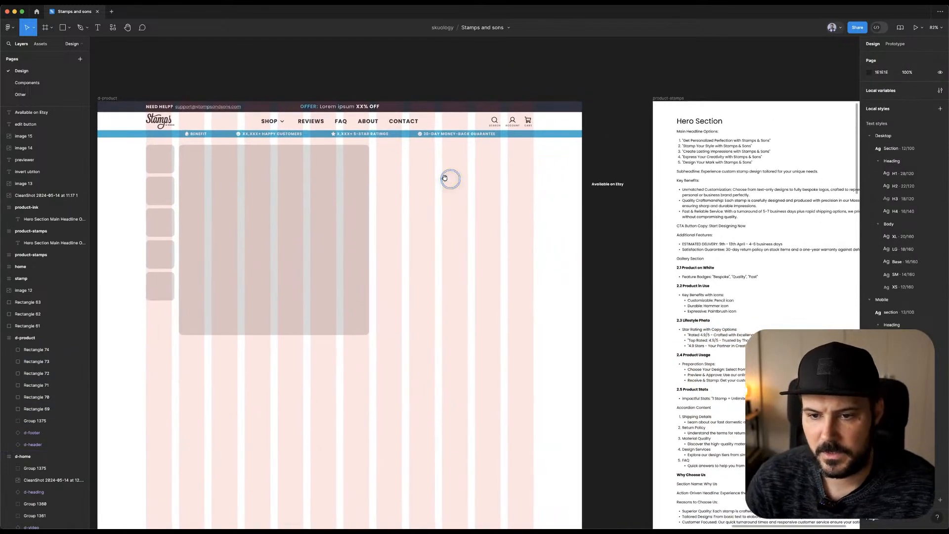
pyautogui.click(684, 129)
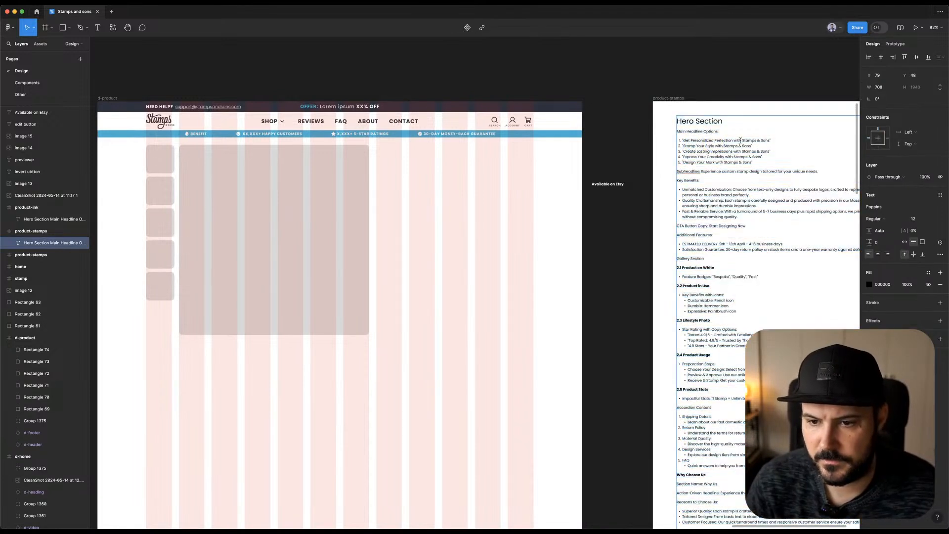
pyautogui.moveTo(769, 140)
pyautogui.mouseDown()
pyautogui.moveTo(692, 141)
pyautogui.moveTo(751, 146)
pyautogui.mouseUp()
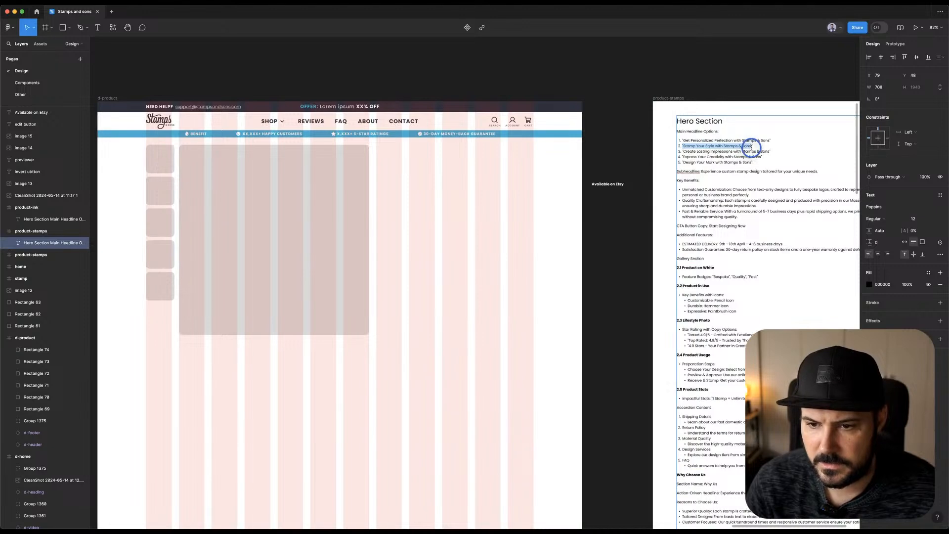
pyautogui.scroll(5, 822, 139)
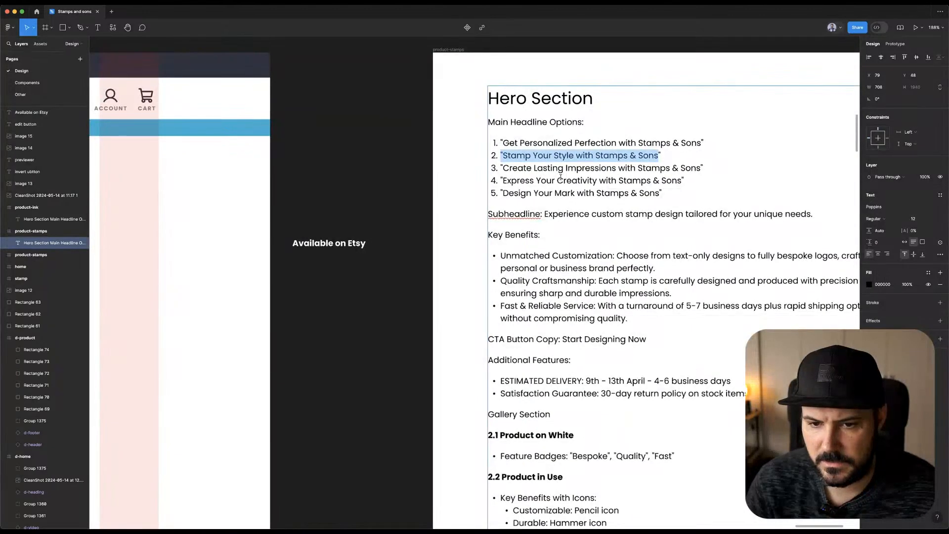
pyautogui.moveTo(502, 180); pyautogui.dragTo(622, 182)
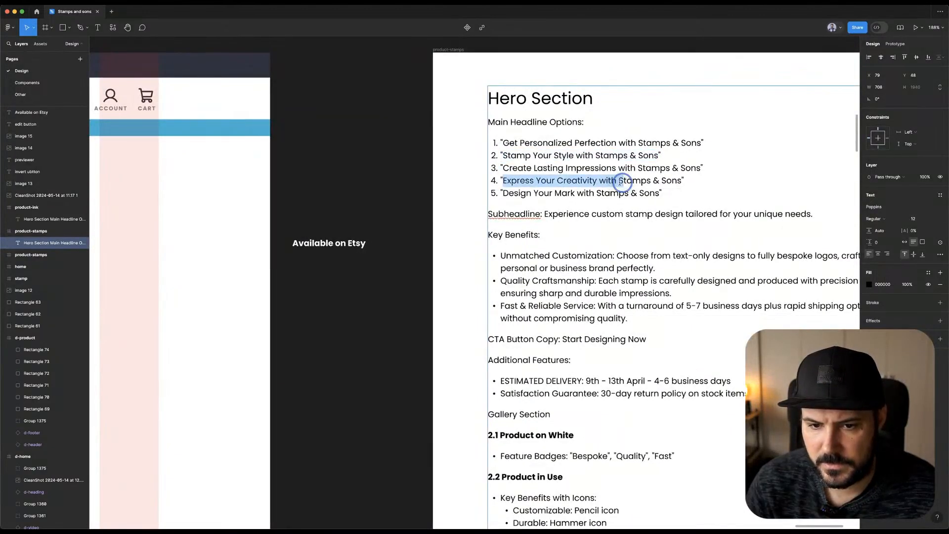
pyautogui.moveTo(502, 143)
pyautogui.mouseDown()
pyautogui.moveTo(701, 143)
pyautogui.moveTo(502, 142)
pyautogui.mouseUp()
pyautogui.hotkey('ctrl', 'c')
# Add a text box of about 444 × 95 beside the large placeholder in d-product and paste the copied headline into it.
pyautogui.scroll(-5, 667, 168)
pyautogui.click(485, 96)
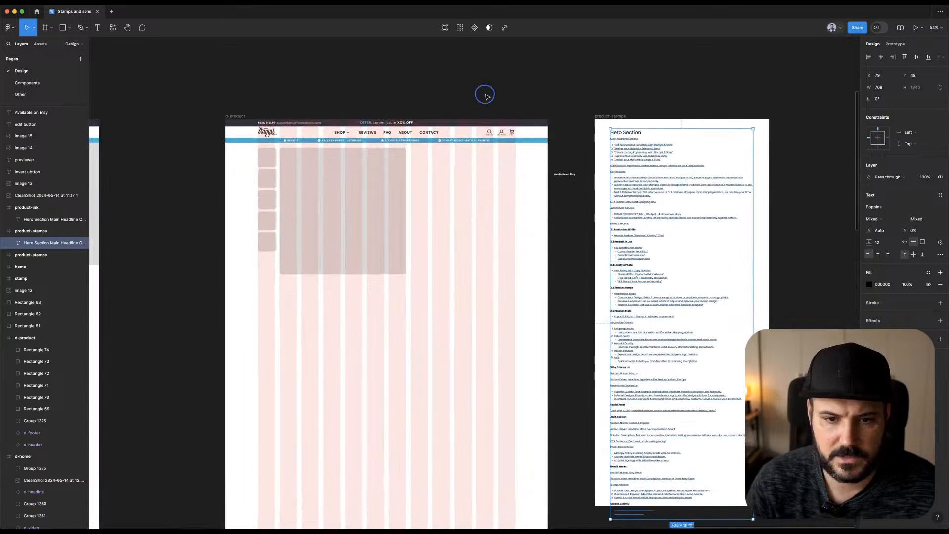
pyautogui.click(485, 96)
pyautogui.scroll(4, 430, 110)
pyautogui.press('t')
pyautogui.moveTo(389, 249); pyautogui.dragTo(574, 289)
pyautogui.hotkey('ctrl', 'v')
# Apply the Desktop/Heading/H1 text style to the pasted headline and switch its box to automatic height.
pyautogui.click(939, 194)
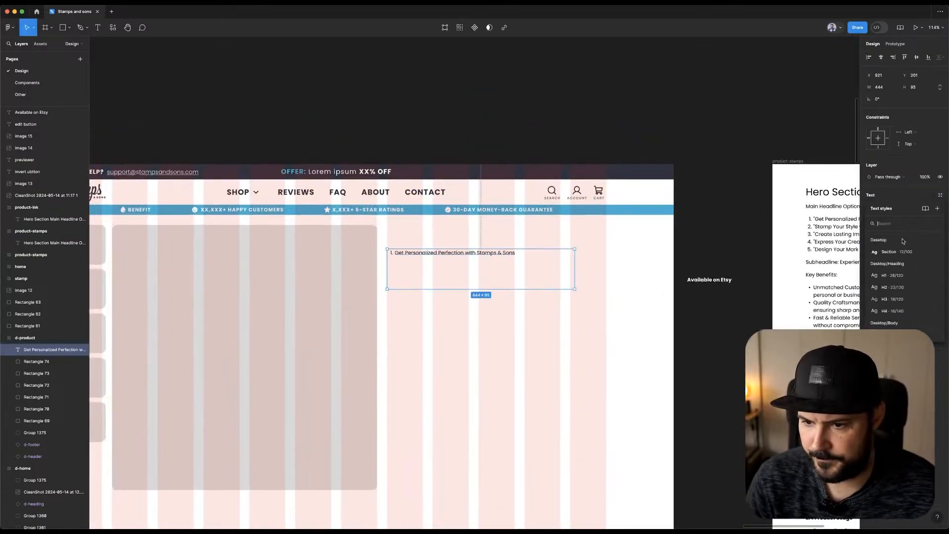
pyautogui.click(892, 273)
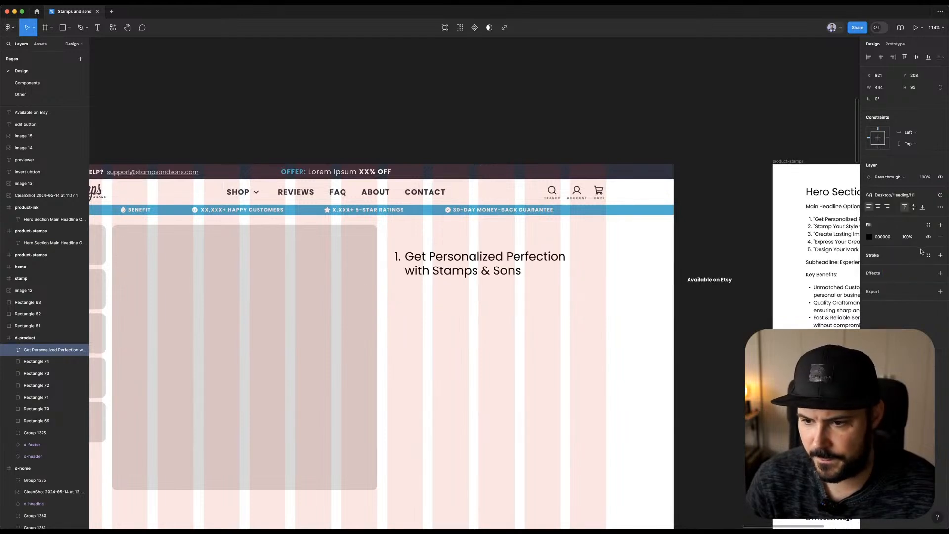
pyautogui.click(939, 207)
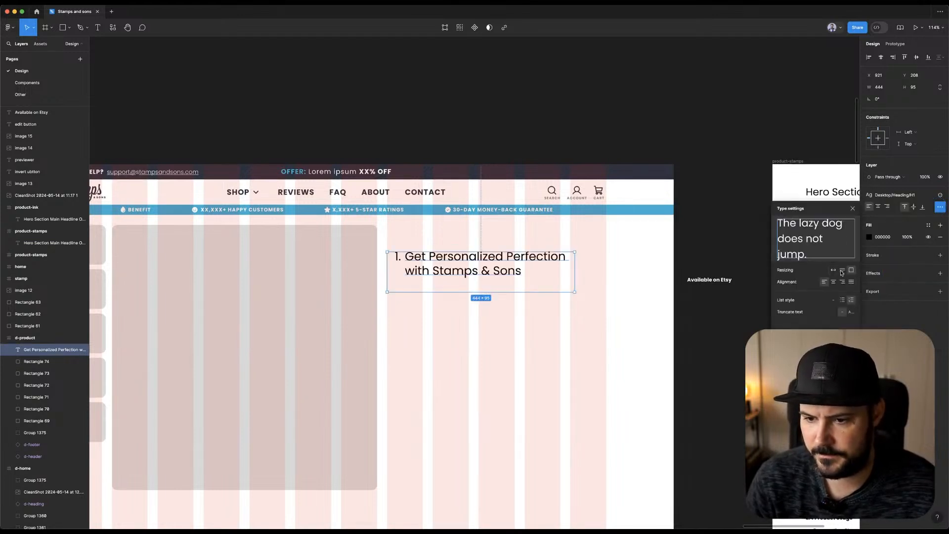
# Remove the headline's list numbering and insert "Stamp" after "Personalized" so it reads "Get Personalized Stamp Perfection with Stamps & Sons".
pyautogui.press('Return')
pyautogui.click(403, 259)
pyautogui.press('BackSpace')
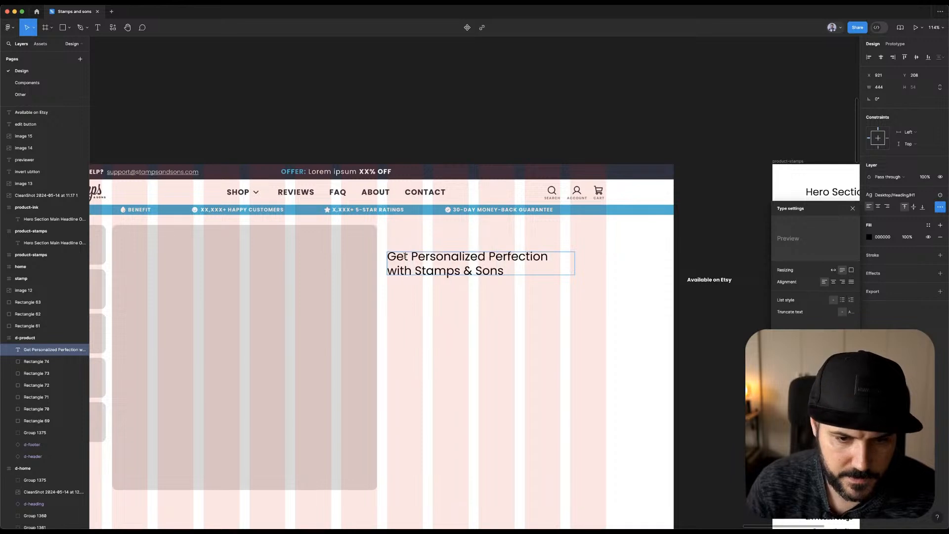
pyautogui.click(489, 256)
pyautogui.write('STamp')
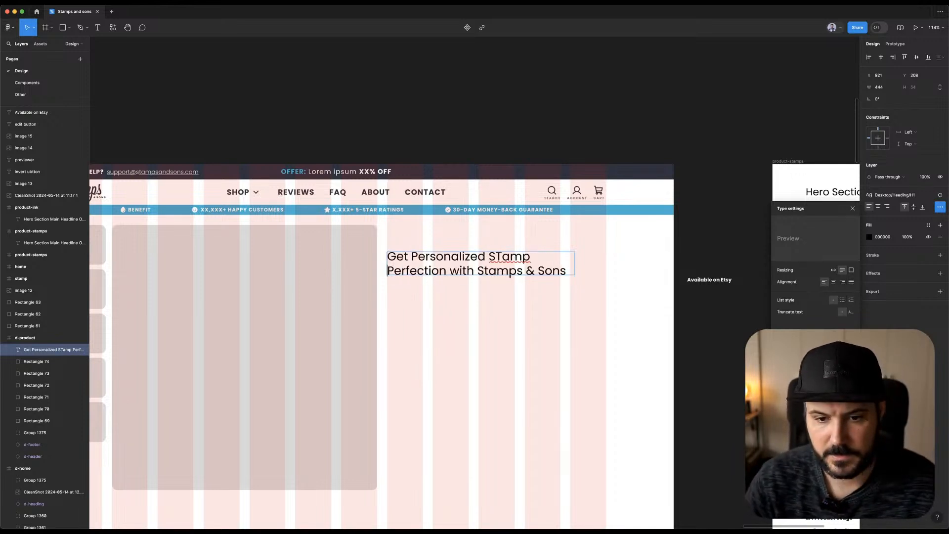
pyautogui.click(500, 256)
pyautogui.press('BackSpace')
pyautogui.write('t')
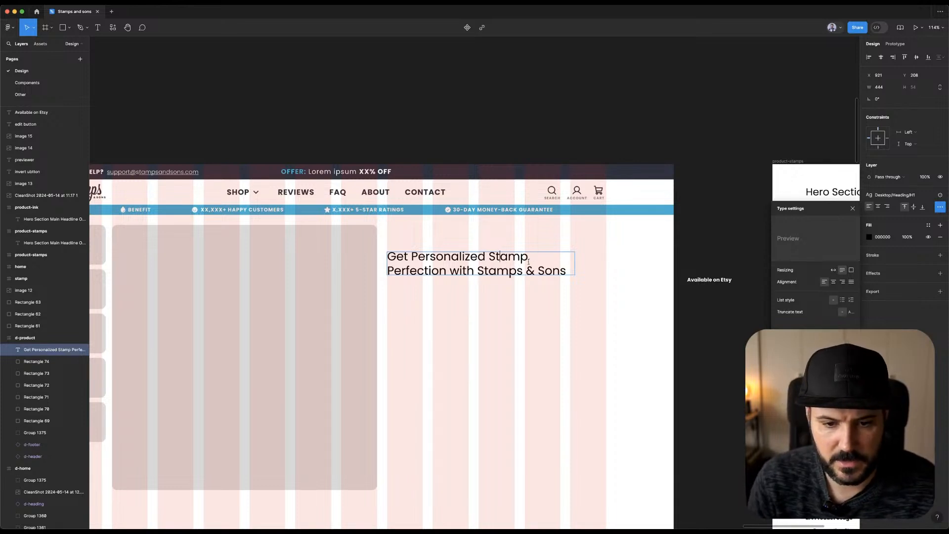
pyautogui.press('Escape')
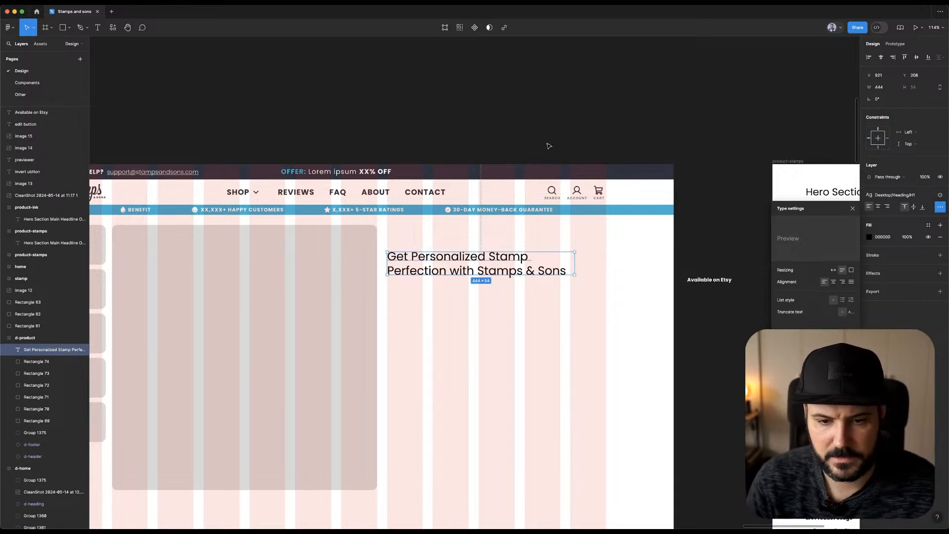
pyautogui.click(458, 259)
pyautogui.doubleClick(447, 269)
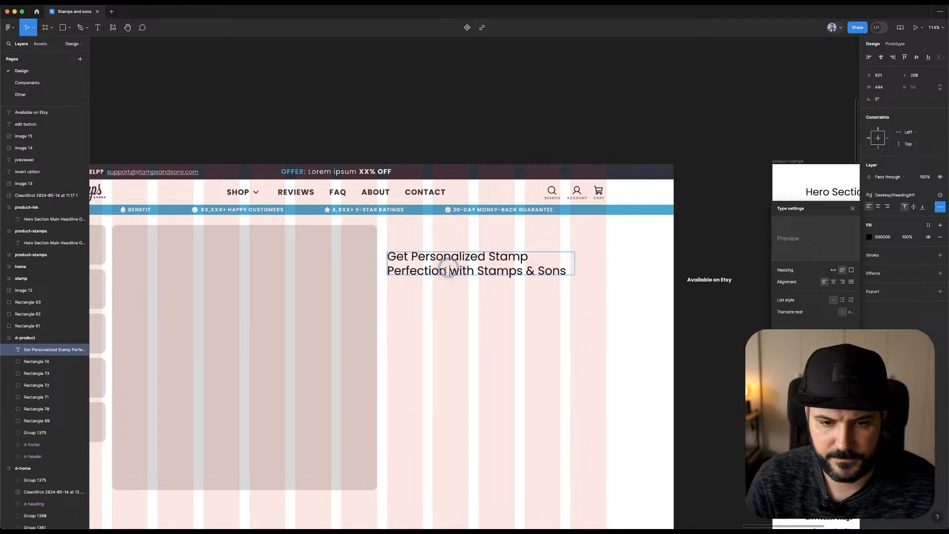
pyautogui.click(501, 118)
# Copy the star-rating component from below the hero buttons on the d-home page.
pyautogui.scroll(-3, 581, 125)
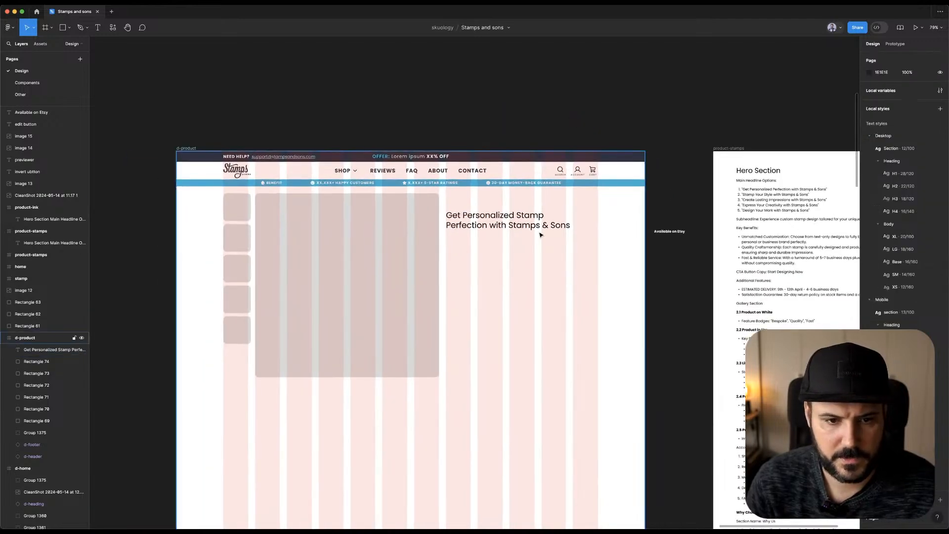
pyautogui.scroll(-5, 538, 236)
pyautogui.scroll(2, 540, 235)
pyautogui.click(128, 278)
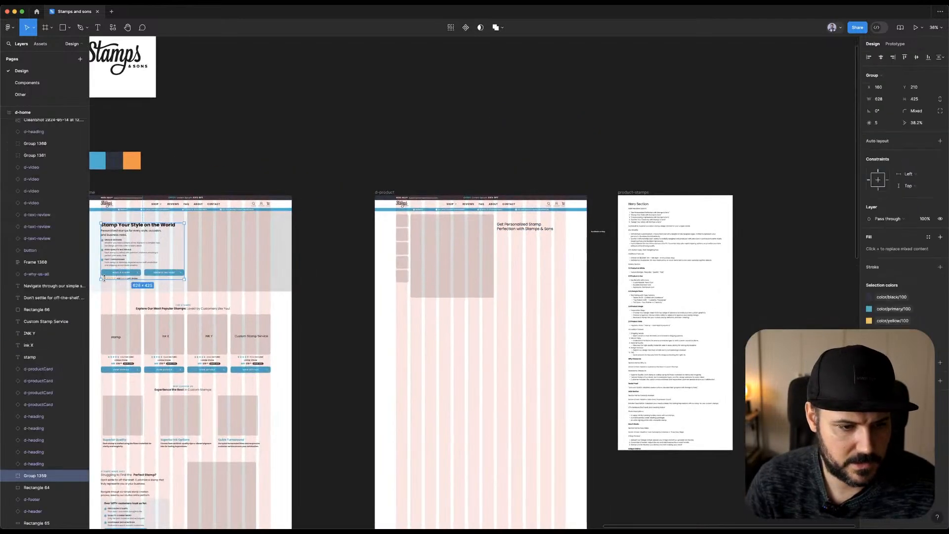
pyautogui.scroll(6, 141, 281)
pyautogui.doubleClick(143, 279)
pyautogui.scroll(-5, 164, 280)
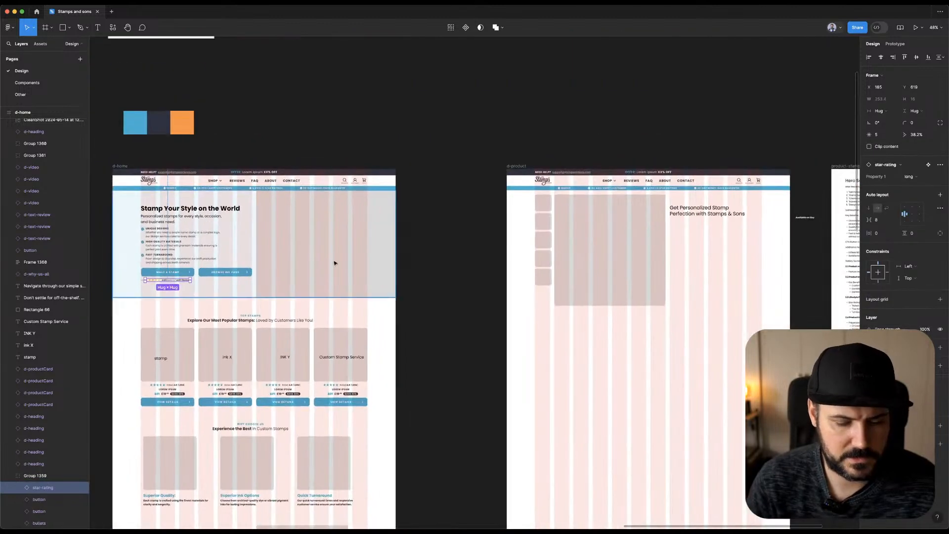
# Paste the star rating into d-product and place it directly above the headline, aligned with its starting edge.
pyautogui.moveTo(554, 197); pyautogui.dragTo(425, 194)
pyautogui.scroll(5, 573, 204)
pyautogui.press('super+v')
pyautogui.moveTo(460, 288); pyautogui.dragTo(514, 189)
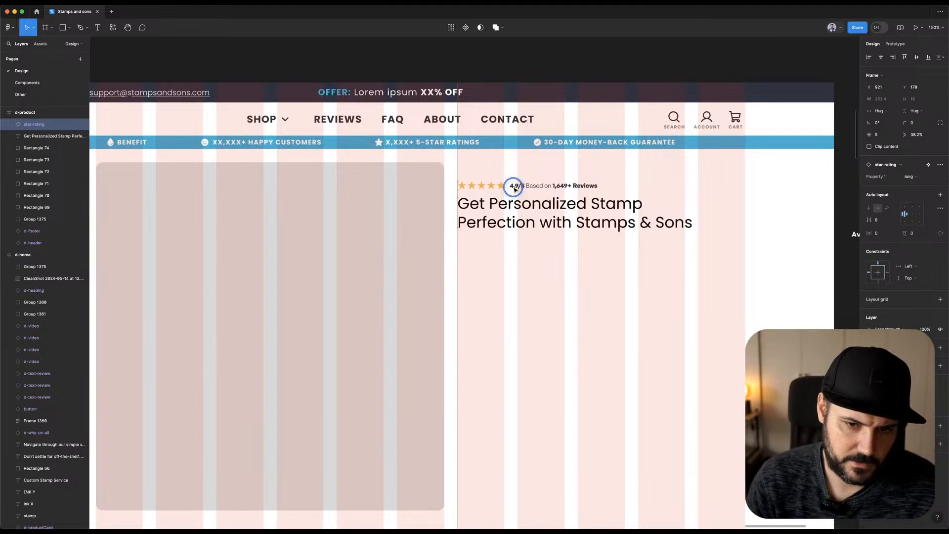
# Move the star rating and headline up together, level with the upper edge of the large image placeholder.
pyautogui.keyDown('shift'); pyautogui.click(530, 210); pyautogui.keyUp('shift')
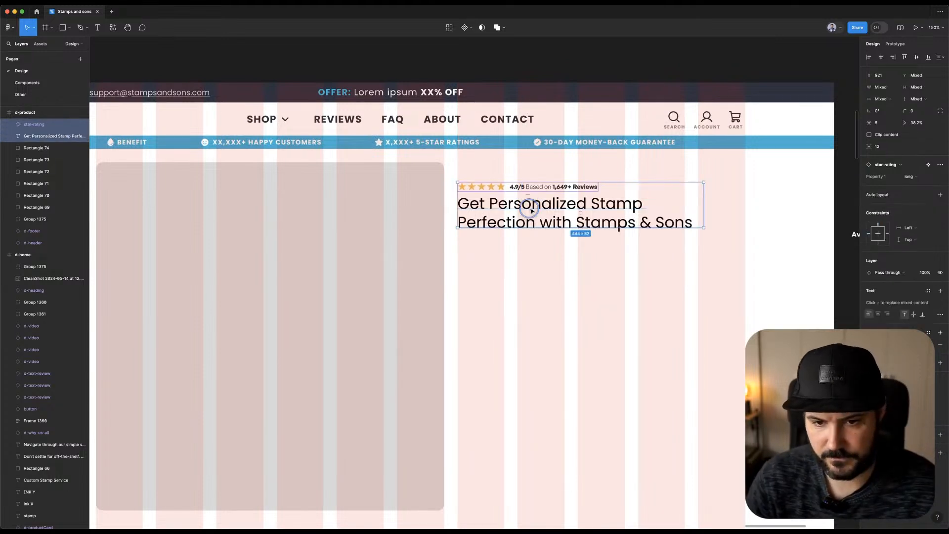
pyautogui.scroll(-5, 575, 170)
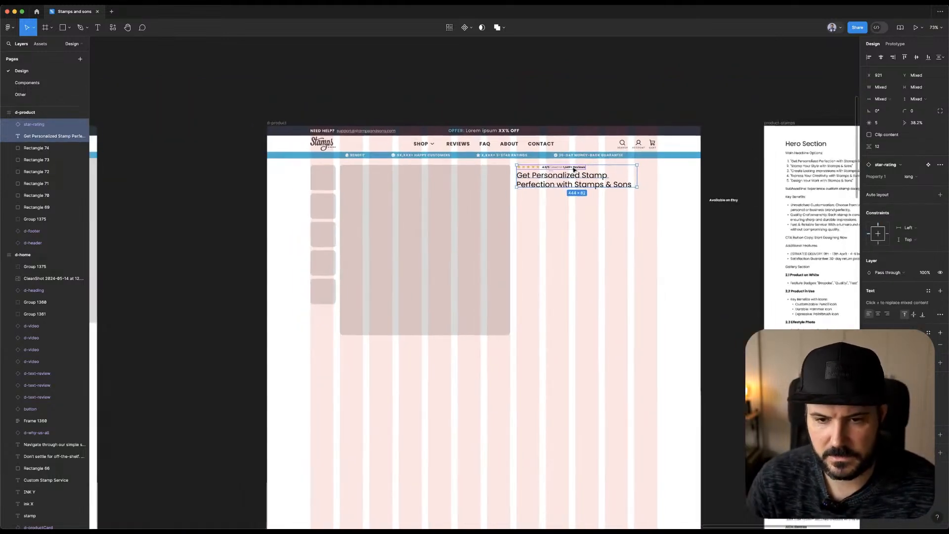
pyautogui.click(561, 85)
pyautogui.scroll(3, 563, 89)
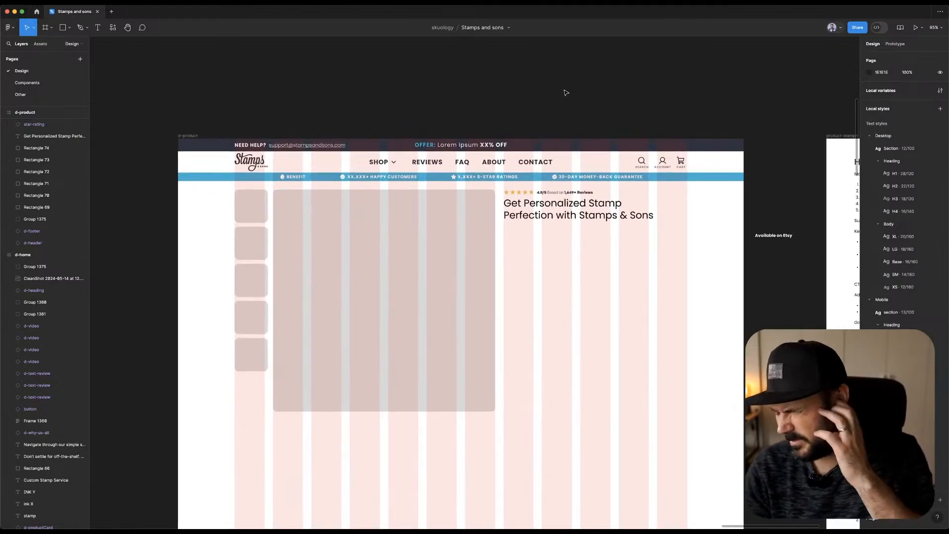
pyautogui.hscroll(-2, 566, 93)
pyautogui.hscroll(1, 565, 92)
pyautogui.rightClick(562, 91)
pyautogui.click(534, 82)
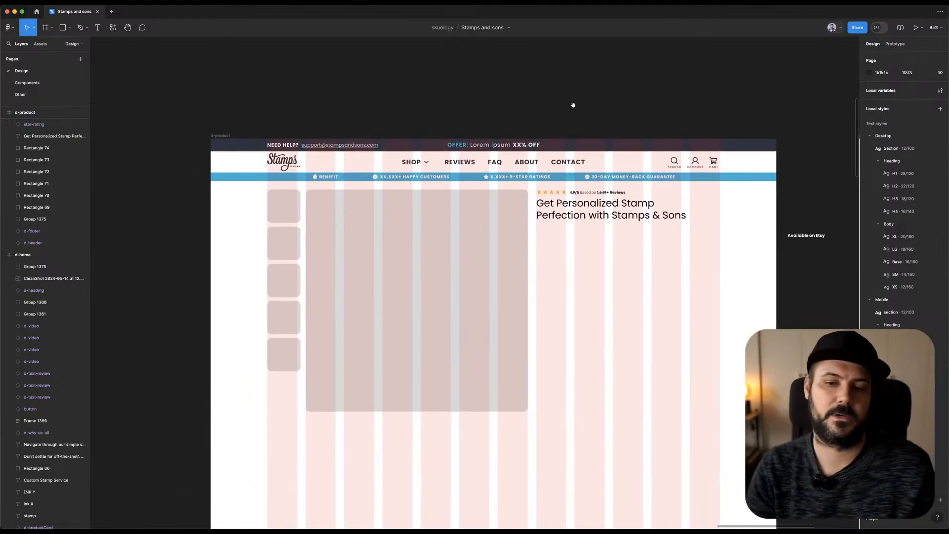
pyautogui.moveTo(566, 103); pyautogui.dragTo(571, 102)
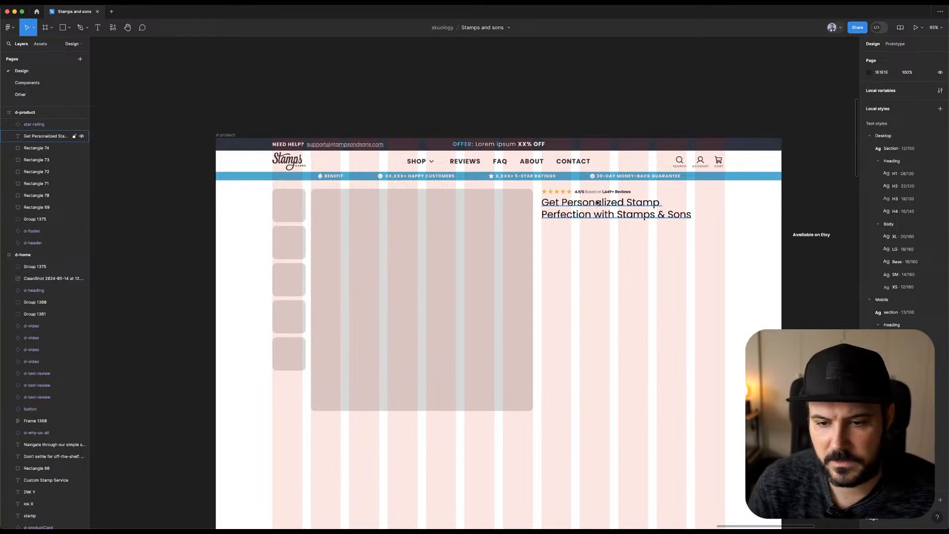
# Try placing the star rating below the headline, and undo the move.
pyautogui.moveTo(597, 191); pyautogui.dragTo(600, 230)
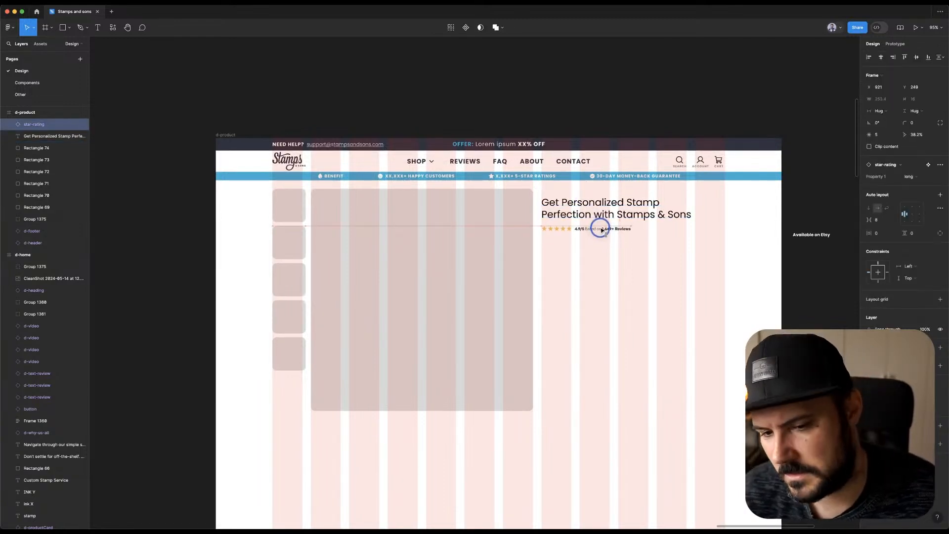
pyautogui.hotkey('ctrl', 'z')
pyautogui.hotkey('ctrl', 'z')
pyautogui.click(660, 103)
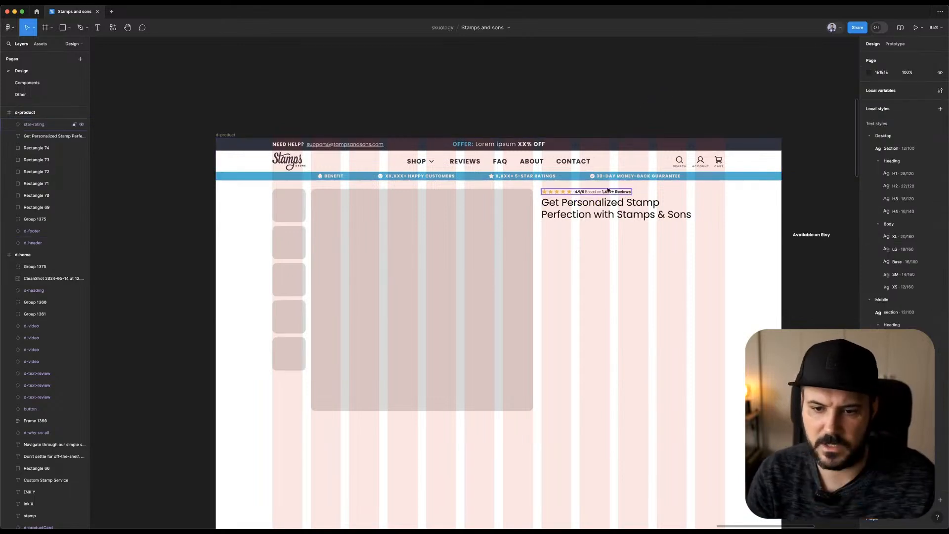
# Copy the subheadline "Experience custom stamp design tailored for your unique needs." from the product-stamps copy document.
pyautogui.rightClick(612, 112)
pyautogui.click(562, 102)
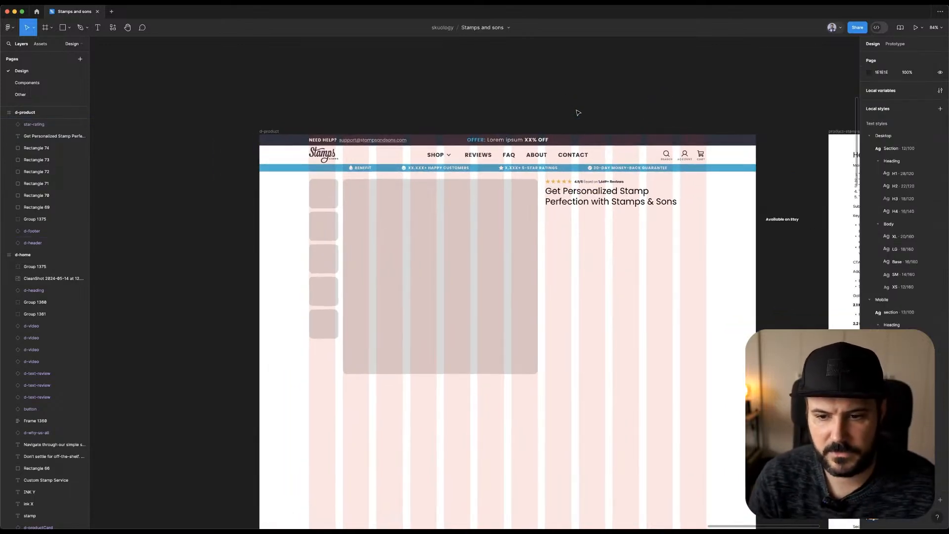
pyautogui.hscroll(2, 578, 112)
pyautogui.moveTo(579, 112); pyautogui.dragTo(401, 97)
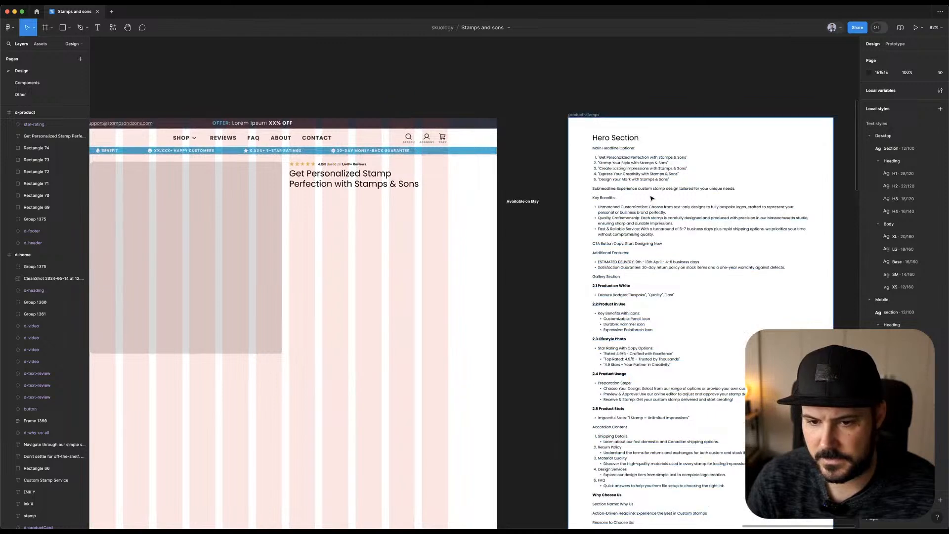
pyautogui.doubleClick(646, 188)
pyautogui.click(618, 190)
pyautogui.moveTo(618, 189); pyautogui.dragTo(759, 191)
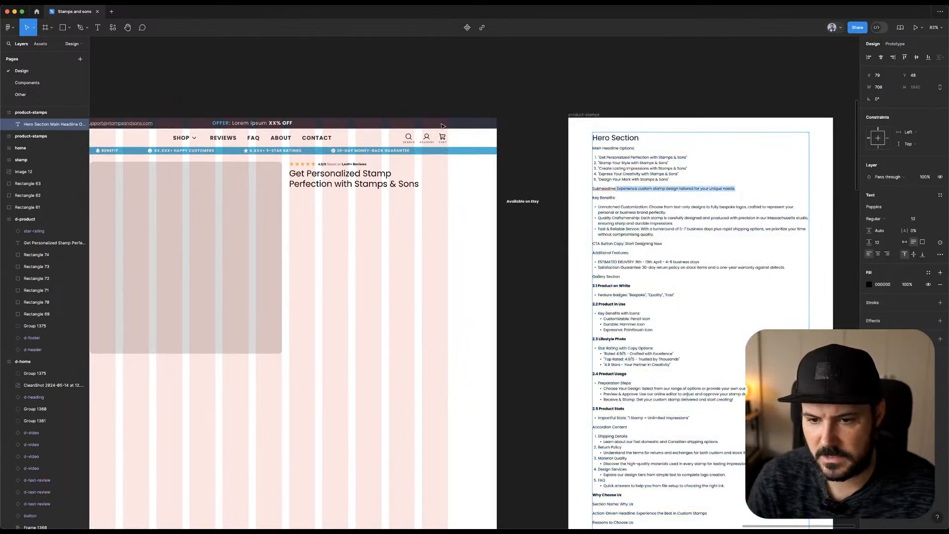
# Add a text box of about 519 × 65 below the headline in d-product and paste the copied subheadline into it.
pyautogui.click(470, 76)
pyautogui.click(469, 76)
pyautogui.scroll(3, 344, 222)
pyautogui.press('t')
pyautogui.moveTo(263, 185); pyautogui.dragTo(481, 214)
pyautogui.write(': Experience custom stamp design tailored for your unique needs.')
pyautogui.press('Escape')
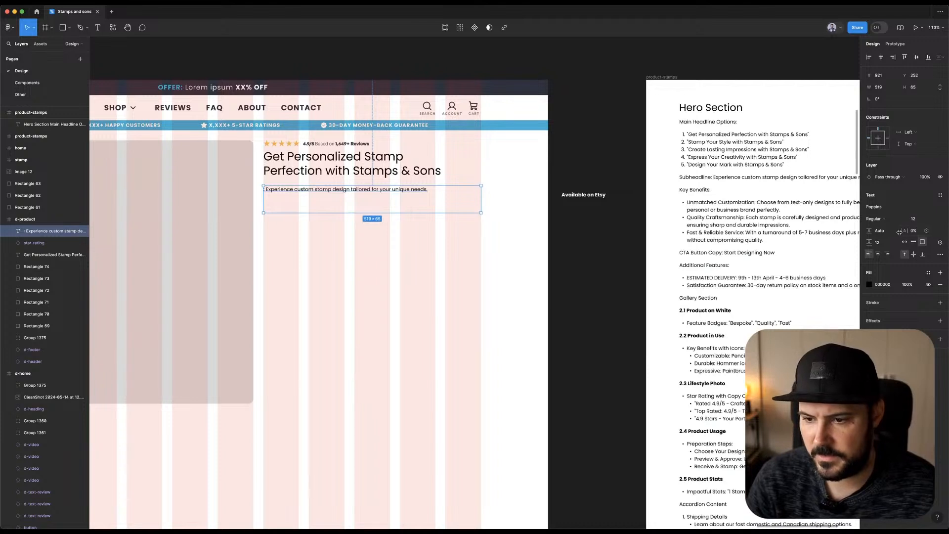
# Switch the subheadline box to automatic height and apply the Desktop/Heading/H3 text style.
pyautogui.click(914, 241)
pyautogui.click(940, 195)
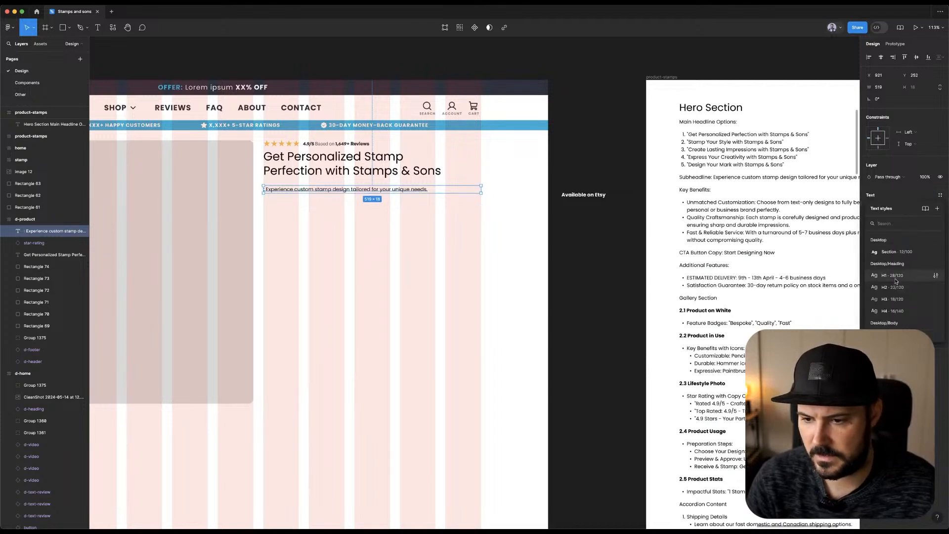
pyautogui.click(892, 299)
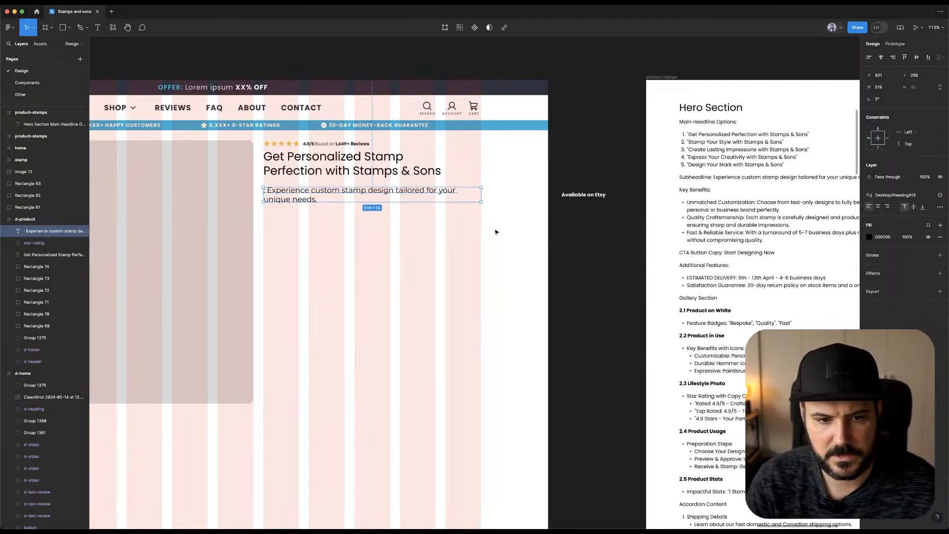
# Remove the stray colon at the start of the subheadline text.
pyautogui.doubleClick(269, 189)
pyautogui.click(269, 190)
pyautogui.press('BackSpace')
pyautogui.press('Escape')
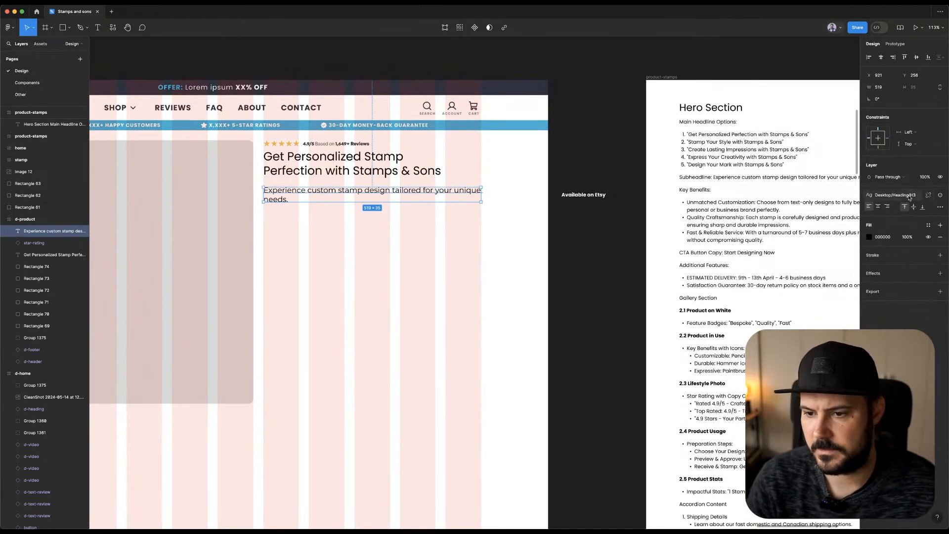
# Apply the Desktop/Body/XL text style to the subheadline, narrowing its box to about 387 and bringing it closer to the headline.
pyautogui.click(902, 195)
pyautogui.click(892, 316)
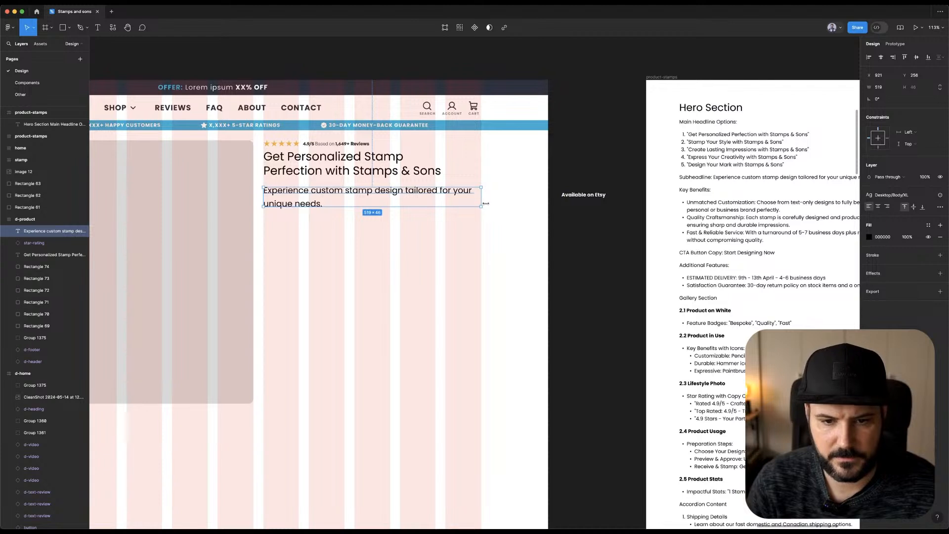
pyautogui.moveTo(482, 197); pyautogui.dragTo(383, 192)
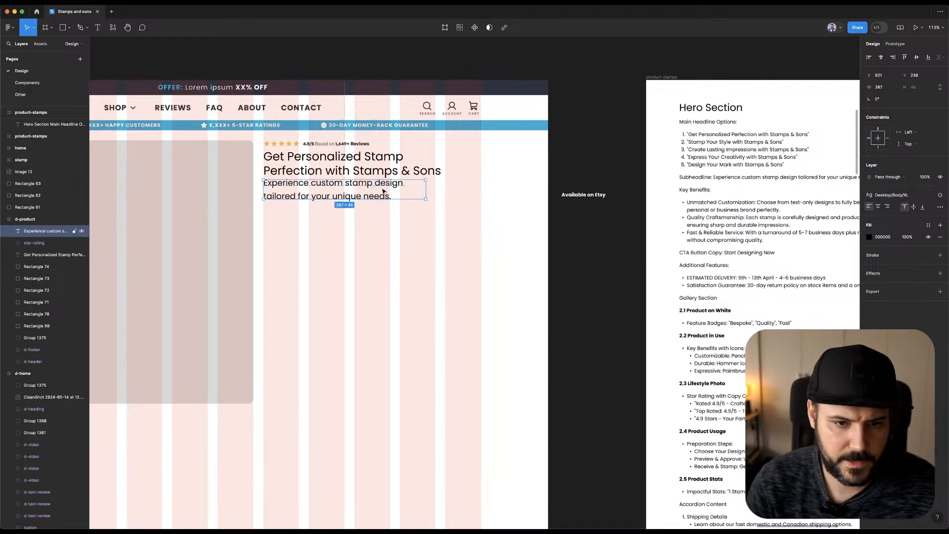
# Nudge the subheadline to Y 242 just under the headline and give it the blue colour style.
pyautogui.hotkey('shift', 'Up')
pyautogui.press('Down')
pyautogui.press('Down')
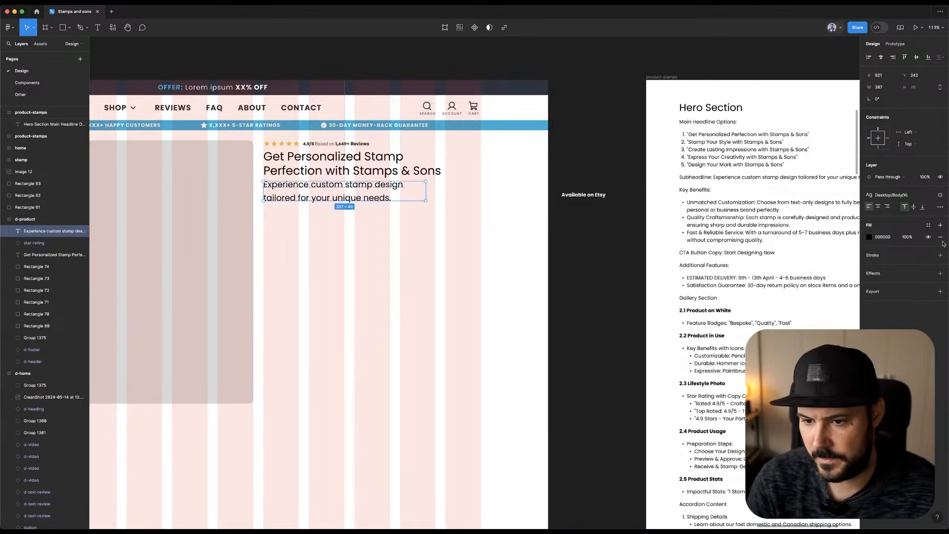
pyautogui.click(929, 225)
pyautogui.click(785, 289)
pyautogui.click(593, 262)
pyautogui.moveTo(593, 262); pyautogui.dragTo(555, 283)
# Copy the bullets component from the hero section of the d-home page.
pyautogui.doubleClick(649, 234)
pyautogui.scroll(-10, 527, 213)
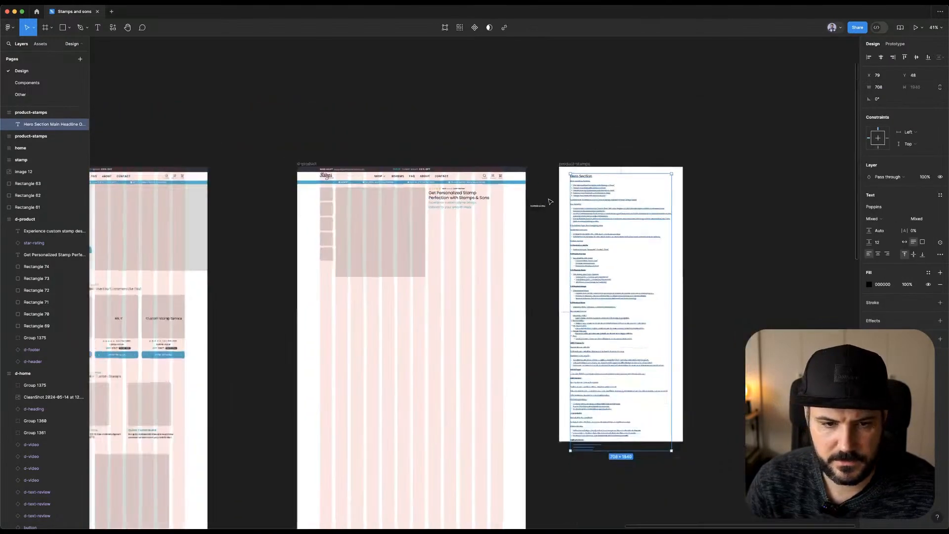
pyautogui.click(103, 227)
pyautogui.scroll(5, 104, 226)
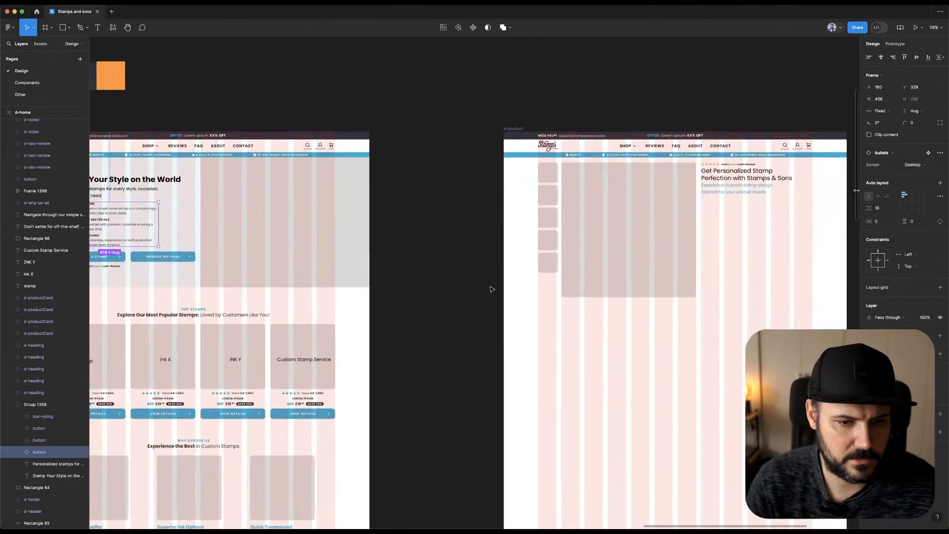
pyautogui.click(428, 208)
# Paste the bullets into d-product and place them below the subheadline, aligned with the headline at X 921, Y 312.
pyautogui.moveTo(466, 299); pyautogui.dragTo(206, 258)
pyautogui.scroll(3, 536, 239)
pyautogui.scroll(1, 536, 239)
pyautogui.press('super+v')
pyautogui.moveTo(453, 273); pyautogui.dragTo(453, 158)
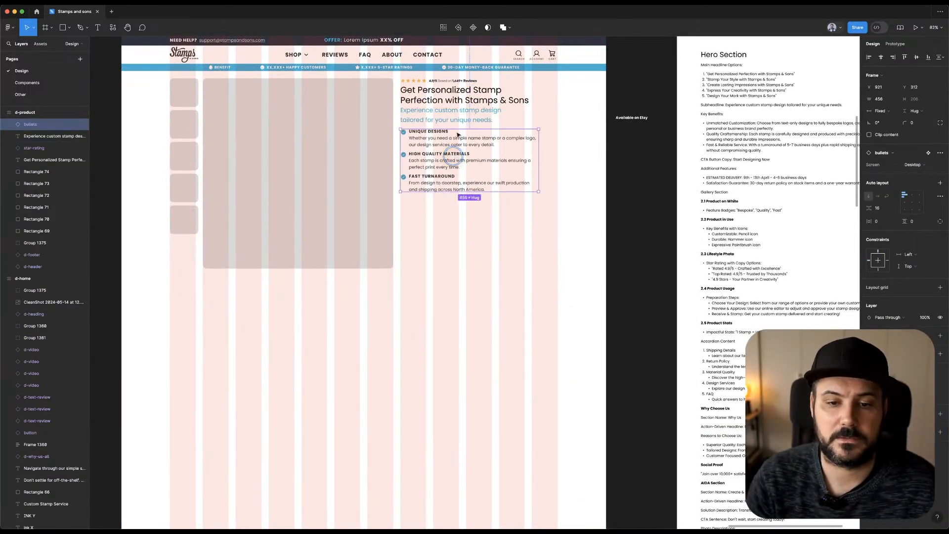
# Copy the key benefit title "Unmatched Customization" from the product-stamps copy document.
pyautogui.click(659, 155)
pyautogui.scroll(3, 598, 193)
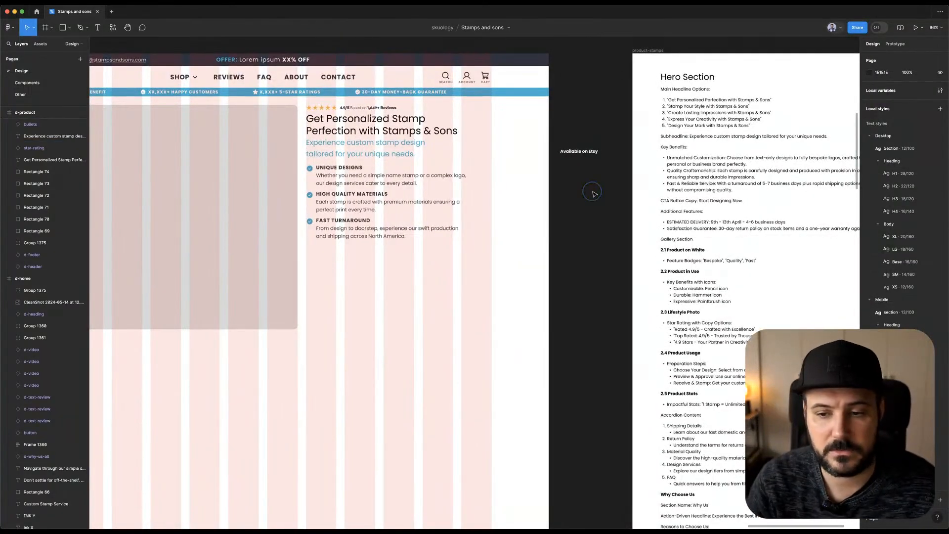
pyautogui.doubleClick(724, 157)
pyautogui.click(724, 157)
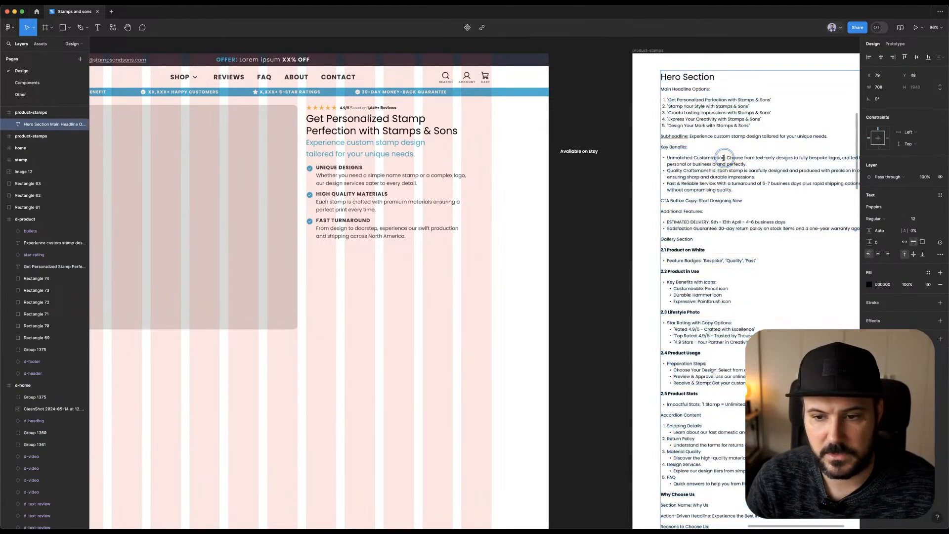
pyautogui.moveTo(724, 157); pyautogui.dragTo(667, 157)
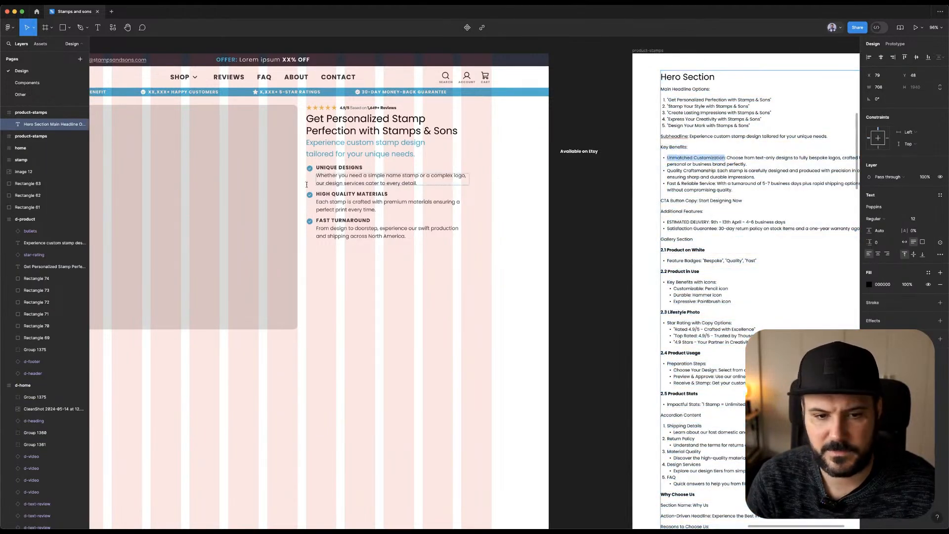
# Fill the first bullet with the title "UNMATCHED CUSTOMIZATION" and its description from the product-stamps copy document.
pyautogui.keyDown('super'); pyautogui.click(347, 167); pyautogui.keyUp('super')
pyautogui.doubleClick(345, 167)
pyautogui.write('UNMATCHED CUSTOMIZATION')
pyautogui.moveTo(727, 157); pyautogui.dragTo(785, 163)
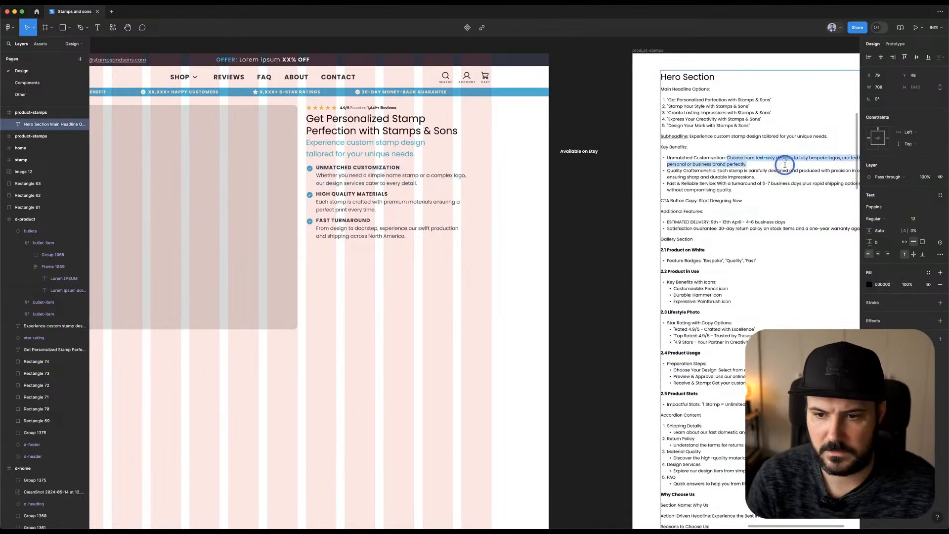
pyautogui.press('super+c')
pyautogui.doubleClick(411, 183)
pyautogui.press('super+shift+v')
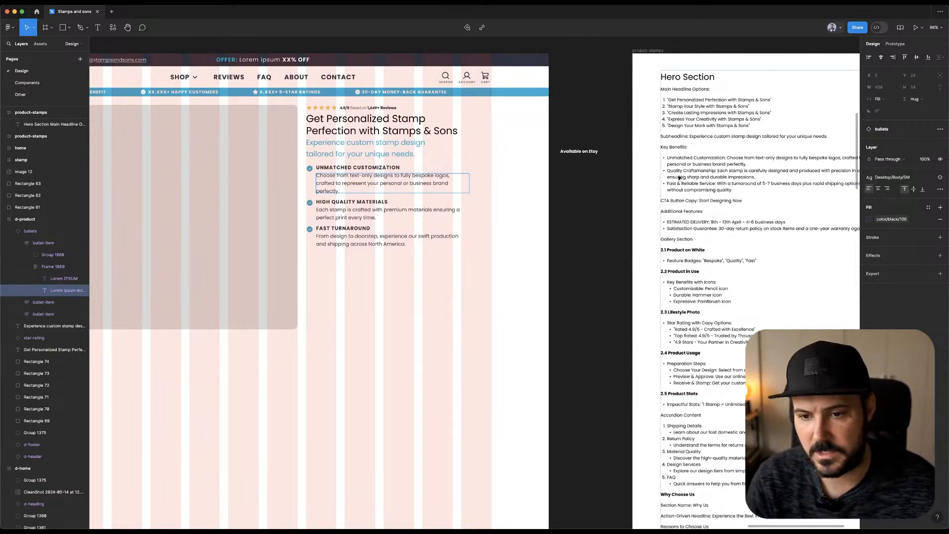
# Fill the second bullet with the "Quality Craftsmanship" title and its description from the copy document.
pyautogui.click(696, 171)
pyautogui.moveTo(715, 171); pyautogui.dragTo(666, 170)
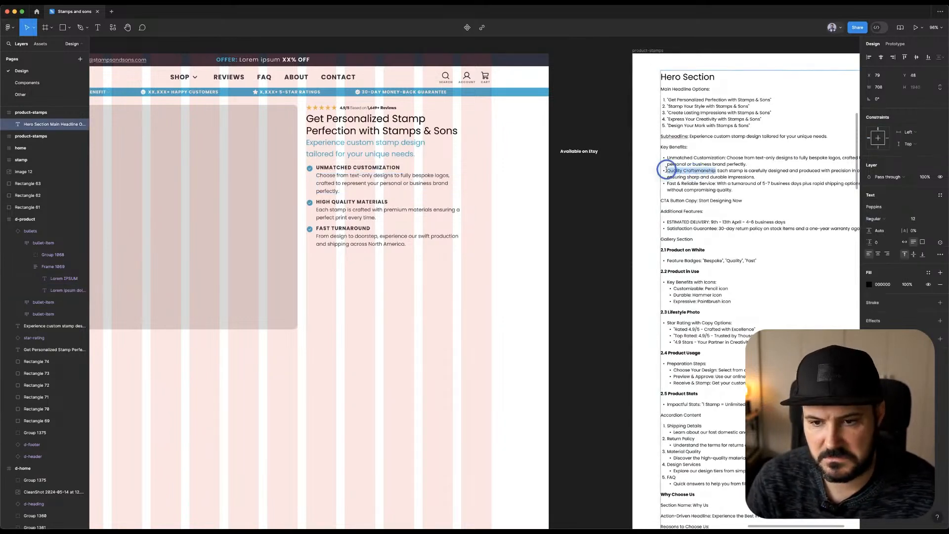
pyautogui.doubleClick(355, 201)
pyautogui.hotkey('ctrl', 'a')
pyautogui.hotkey('ctrl', 'v')
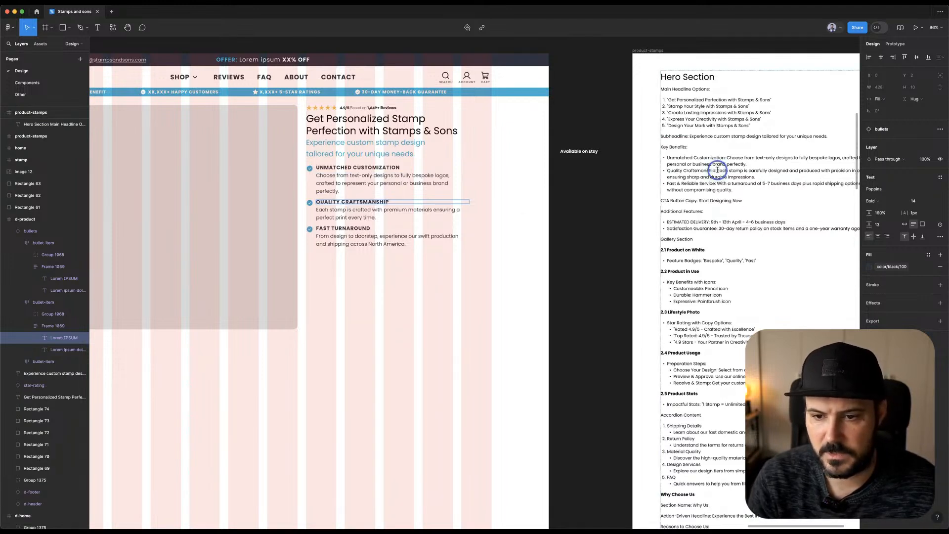
pyautogui.moveTo(716, 171); pyautogui.dragTo(770, 177)
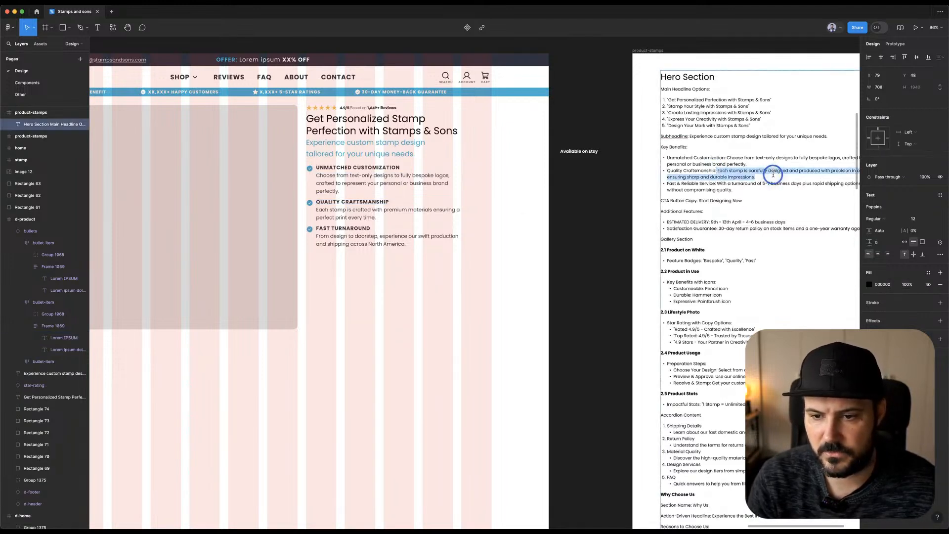
pyautogui.doubleClick(331, 211)
pyautogui.hotkey('ctrl', 'a')
pyautogui.hotkey('ctrl', 'v')
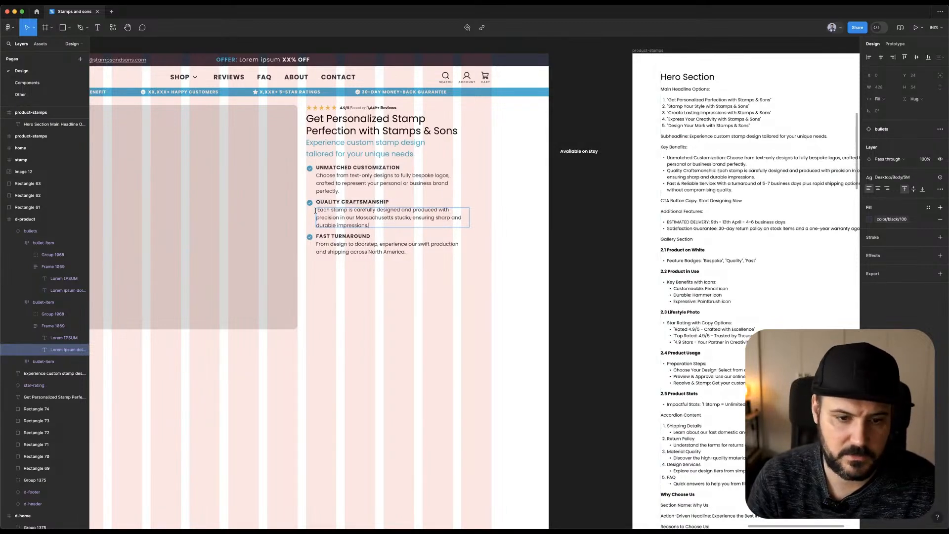
pyautogui.click(607, 207)
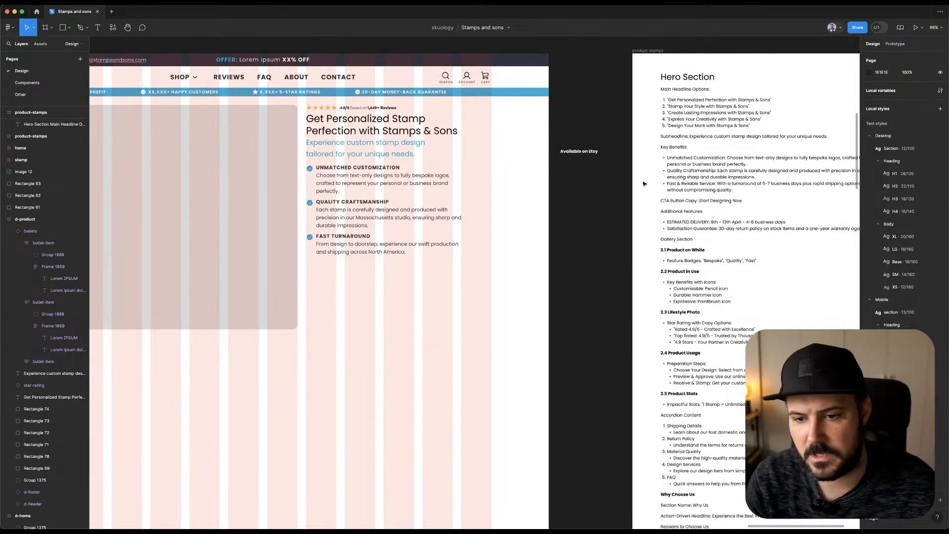
# Replace the third bullet's description with the Fast & Reliable Service text about the 5-7 business day turnaround.
pyautogui.doubleClick(739, 179)
pyautogui.moveTo(717, 183); pyautogui.dragTo(740, 191)
pyautogui.hotkey('ctrl', 'c')
pyautogui.doubleClick(388, 247)
pyautogui.hotkey('ctrl', 'a')
pyautogui.hotkey('ctrl', 'v')
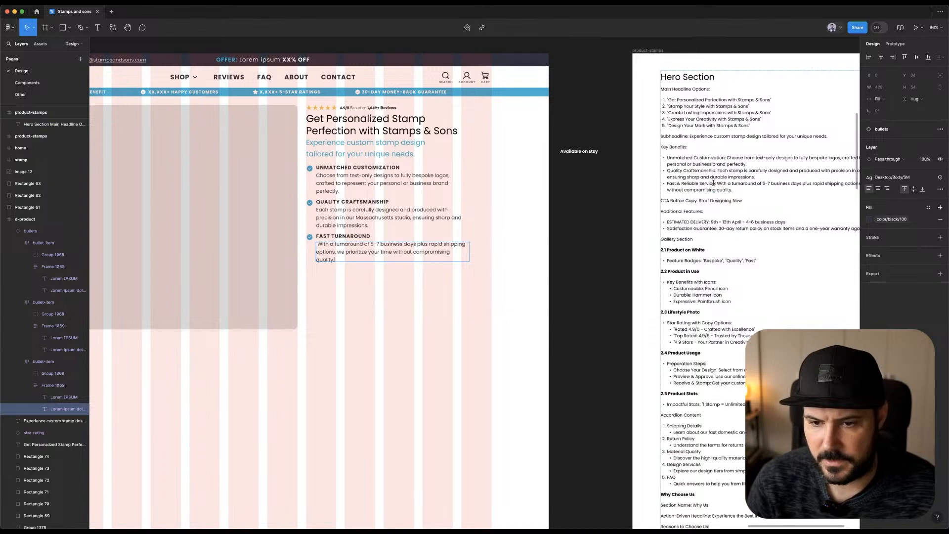
# Replace the third bullet's title with "FAST & RELIABLE SERVIC" from the copy document and remove the leading space in its description.
pyautogui.moveTo(714, 183); pyautogui.dragTo(665, 186)
pyautogui.click(354, 236)
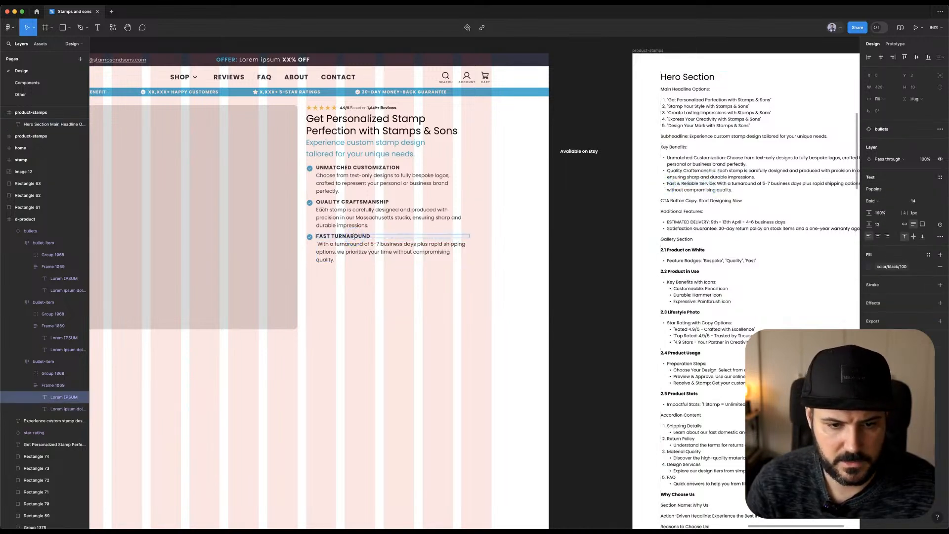
pyautogui.hotkey('ctrl', 'a')
pyautogui.hotkey('ctrl', 'v')
pyautogui.press('Escape')
pyautogui.press('Tab')
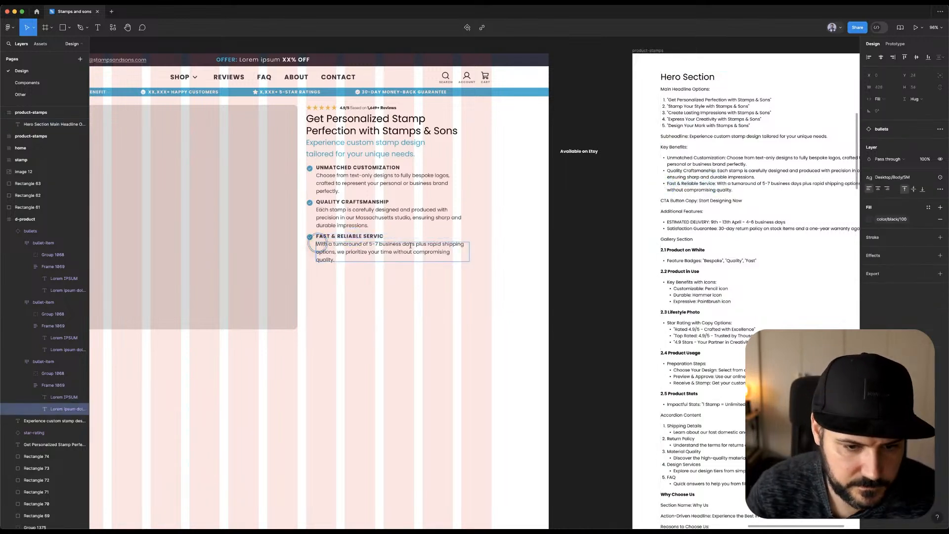
pyautogui.click(569, 226)
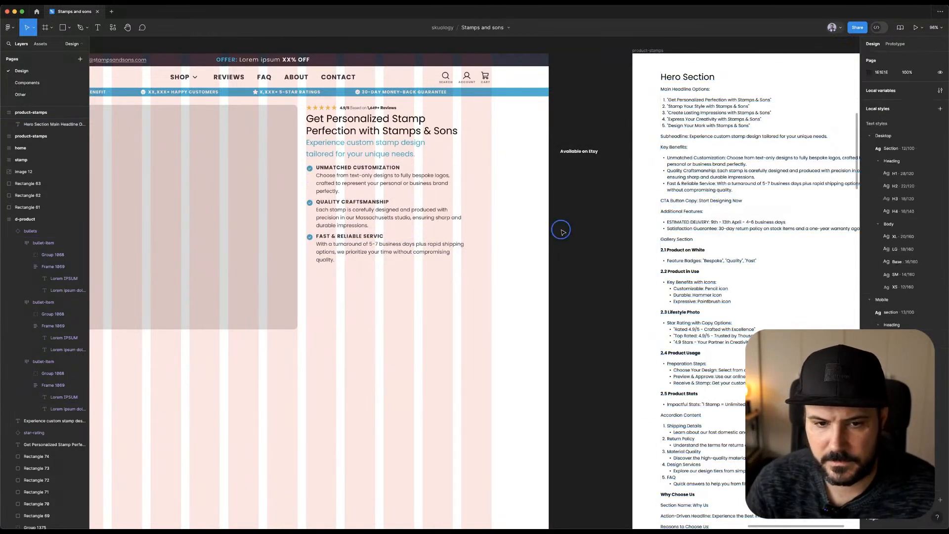
# Place an instance of the button component from the local components below the bullets in d-product.
pyautogui.keyDown('ctrl'); pyautogui.scroll(-5, 592, 227); pyautogui.keyUp('ctrl')
pyautogui.click(40, 45)
pyautogui.moveTo(74, 106); pyautogui.dragTo(516, 250)
pyautogui.keyDown('ctrl'); pyautogui.scroll(5, 514, 250); pyautogui.keyUp('ctrl')
pyautogui.click(503, 259)
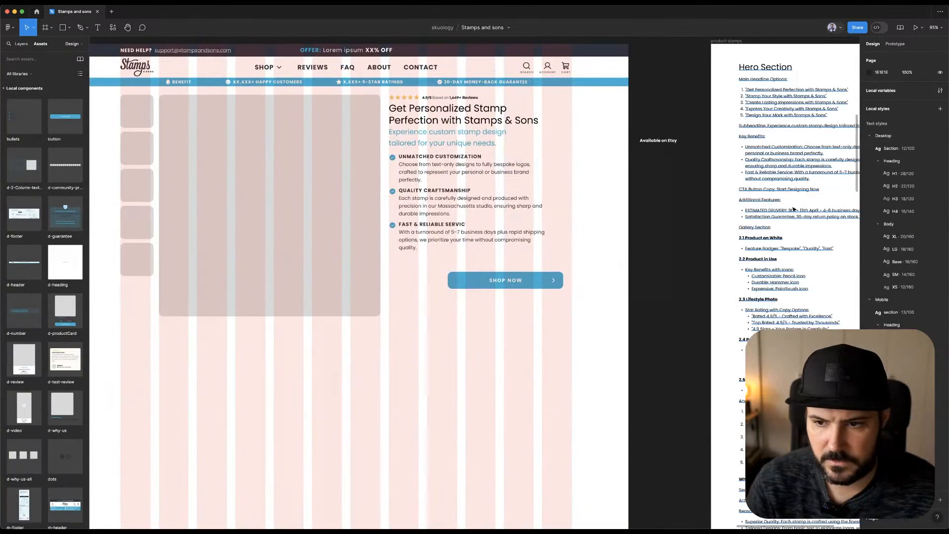
# Replace the button's label with "Start Designing Now" copied from the CTA line of the copy document.
pyautogui.doubleClick(777, 183)
pyautogui.click(780, 189)
pyautogui.moveTo(778, 188); pyautogui.dragTo(849, 189)
pyautogui.press('Escape')
pyautogui.press('Escape')
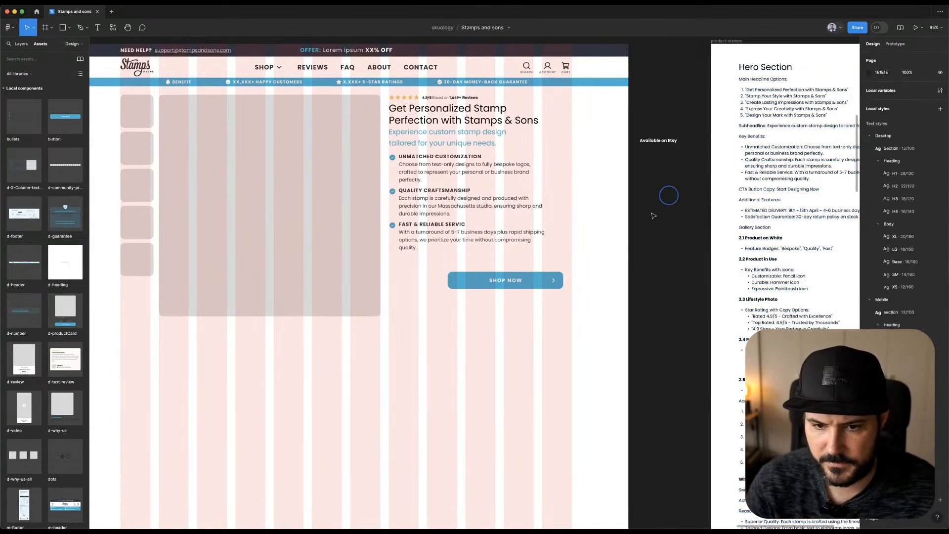
pyautogui.doubleClick(502, 280)
pyautogui.doubleClick(503, 280)
pyautogui.hotkey('ctrl', 'v')
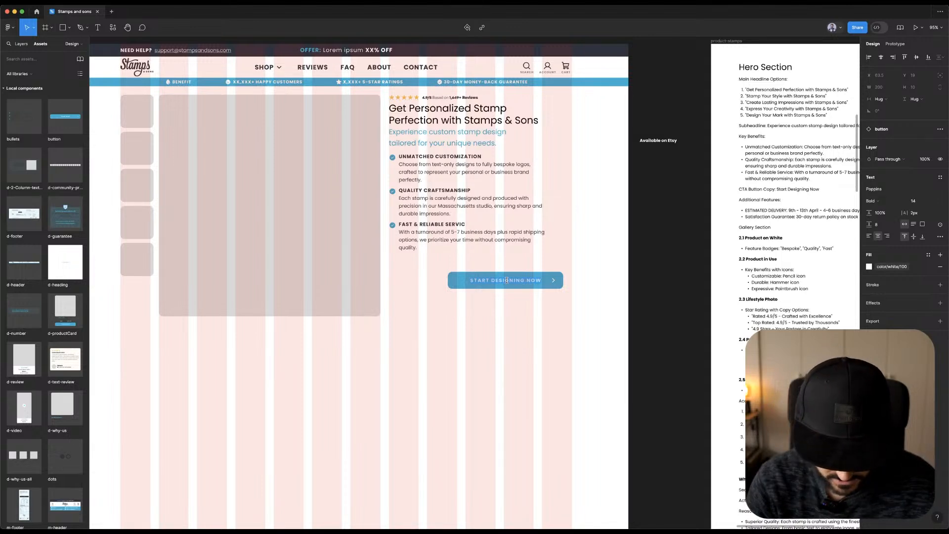
# Copy the "MAKE A STAMP" label from the d-home hero button and paste it into the d-product button.
pyautogui.hscroll(-15, 506, 280)
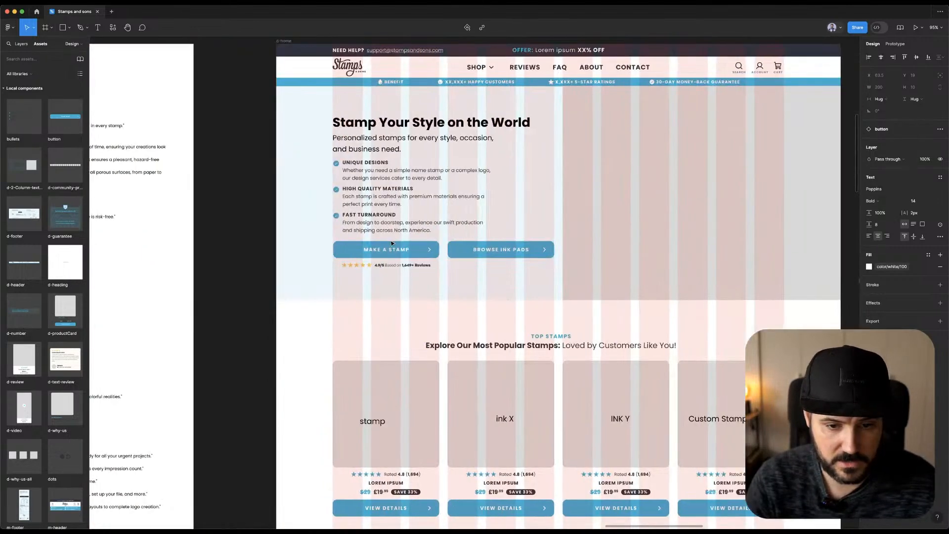
pyautogui.doubleClick(383, 250)
pyautogui.hscroll(10, 390, 250)
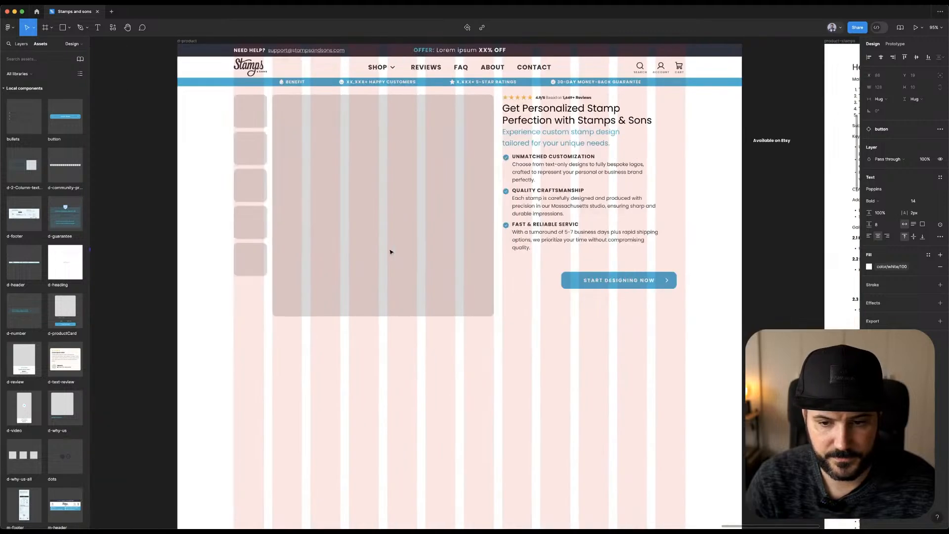
pyautogui.doubleClick(615, 280)
pyautogui.doubleClick(624, 280)
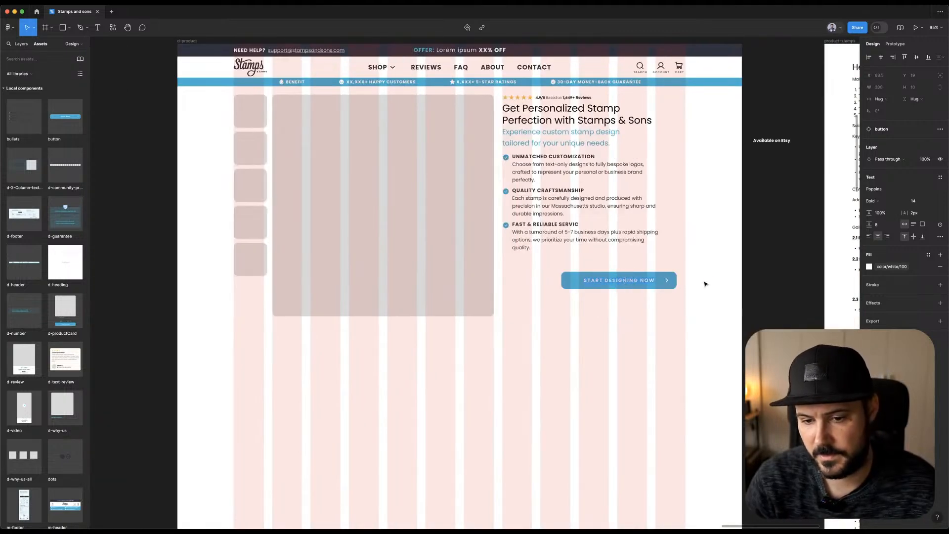
pyautogui.press('super+v')
# Position the button below the bullets, aligned with the headline at X 921, Y 683, and resize it to 410 × 48.
pyautogui.click(625, 284)
pyautogui.moveTo(625, 283); pyautogui.dragTo(647, 269)
pyautogui.press('Up')
pyautogui.press('Up')
pyautogui.press('Up')
pyautogui.moveTo(706, 261); pyautogui.dragTo(453, 279)
pyautogui.moveTo(358, 293); pyautogui.dragTo(356, 320)
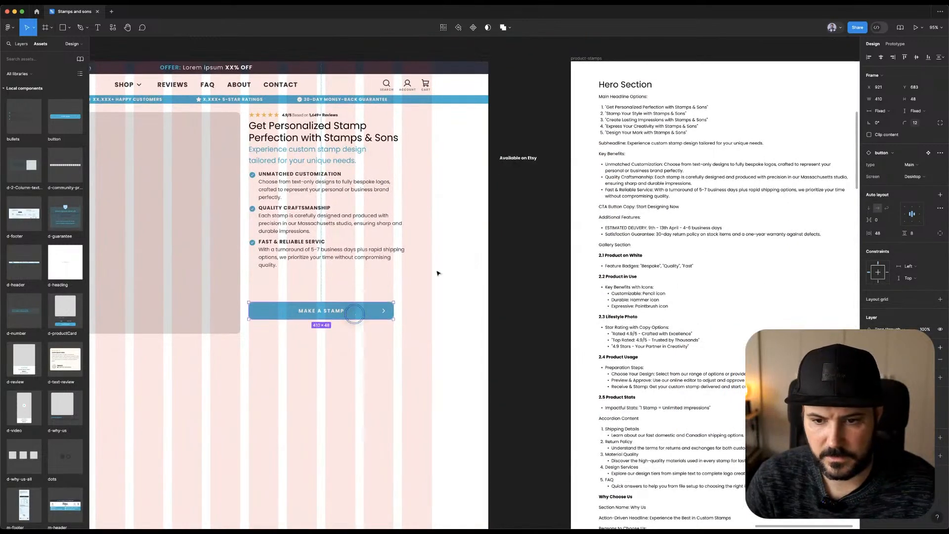
pyautogui.click(516, 225)
# Copy the "ESTIMATED DELIVERY: 9th - 13th April – 4-6 business days" line and paste it as new text below the button.
pyautogui.doubleClick(613, 228)
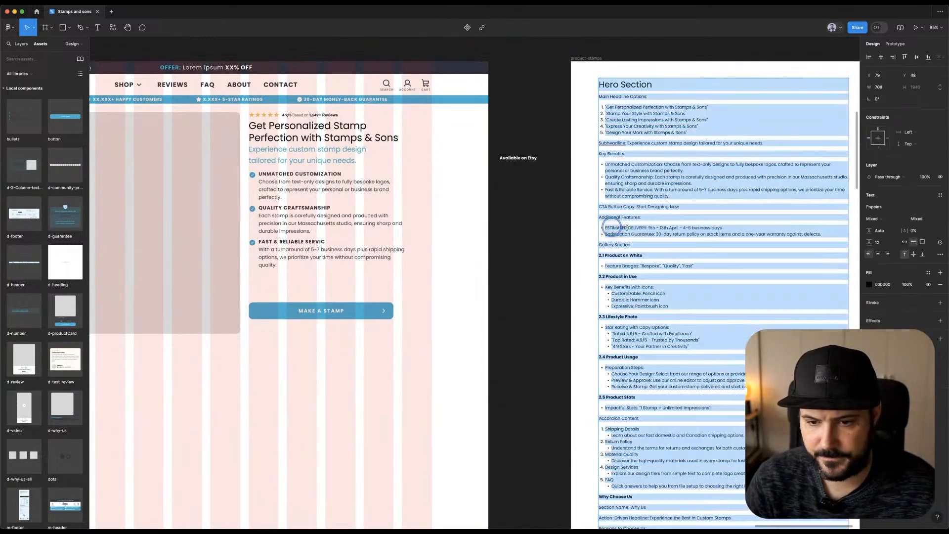
pyautogui.moveTo(605, 226); pyautogui.dragTo(767, 227)
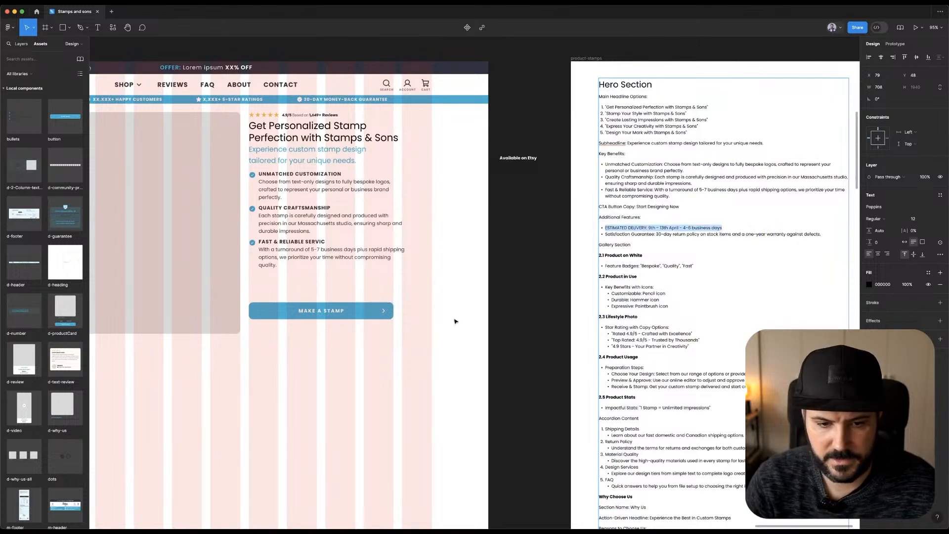
pyautogui.press('Escape')
pyautogui.press('Escape')
pyautogui.press('t')
pyautogui.click(299, 328)
pyautogui.hotkey('ctrl', 'v')
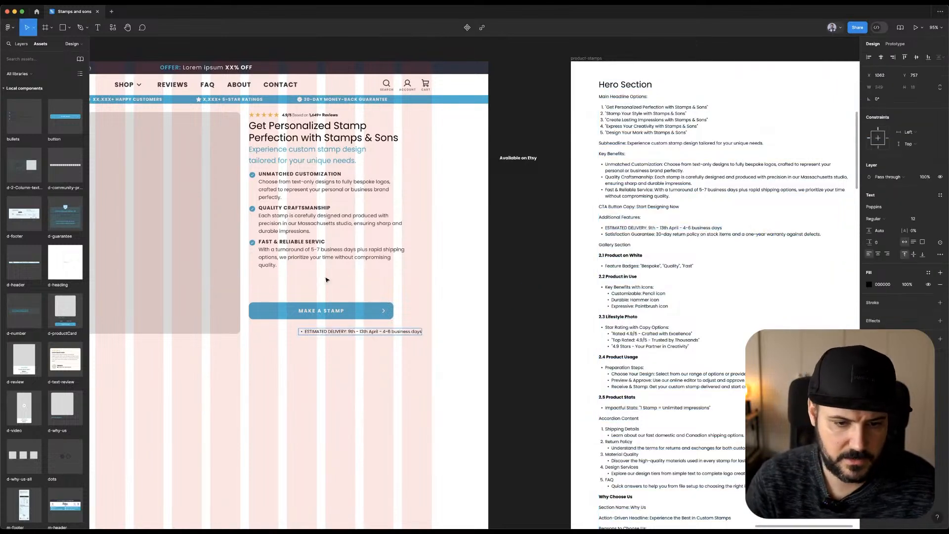
# Remove the delivery line's bullet marker, make "ESTIMATED DELIVERY:" bold and delete the April date range.
pyautogui.press('BackSpace')
pyautogui.moveTo(341, 331); pyautogui.dragTo(259, 330)
pyautogui.press('super+b')
pyautogui.scroll(1, 355, 332)
pyautogui.hscroll(1, 355, 332)
pyautogui.moveTo(373, 330); pyautogui.dragTo(340, 330)
pyautogui.press('BackSpace')
pyautogui.press('Escape')
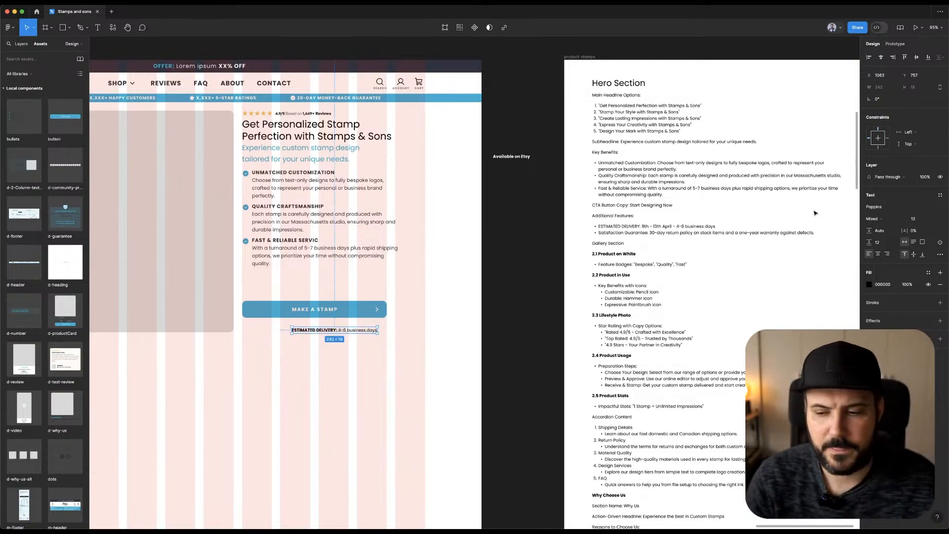
# Set the delivery text's letter spacing to 1px.
pyautogui.click(920, 231)
pyautogui.write('1px')
pyautogui.press('Return')
pyautogui.hscroll(1, 645, 256)
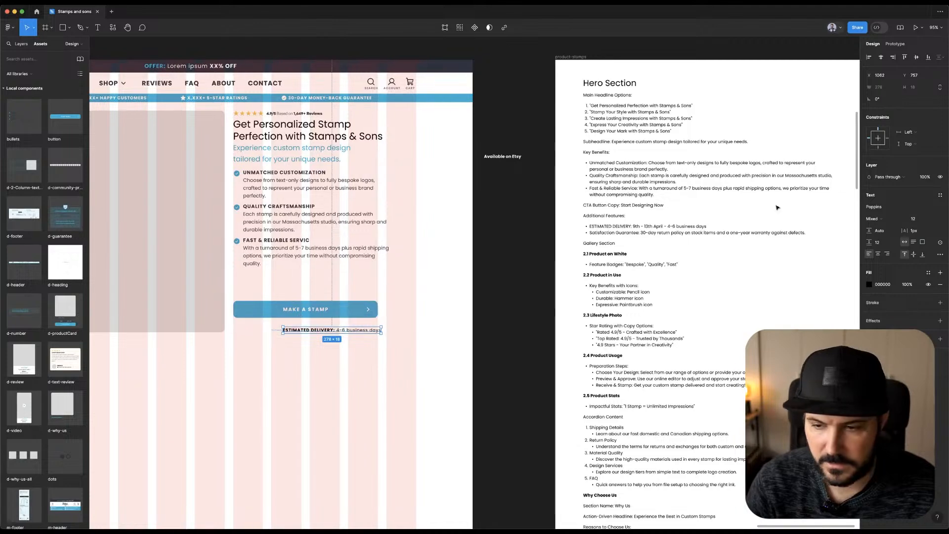
# Centre the delivery text horizontally with the button and nudge it up to Y 747.
pyautogui.keyDown('shift'); pyautogui.click(350, 314); pyautogui.keyUp('shift')
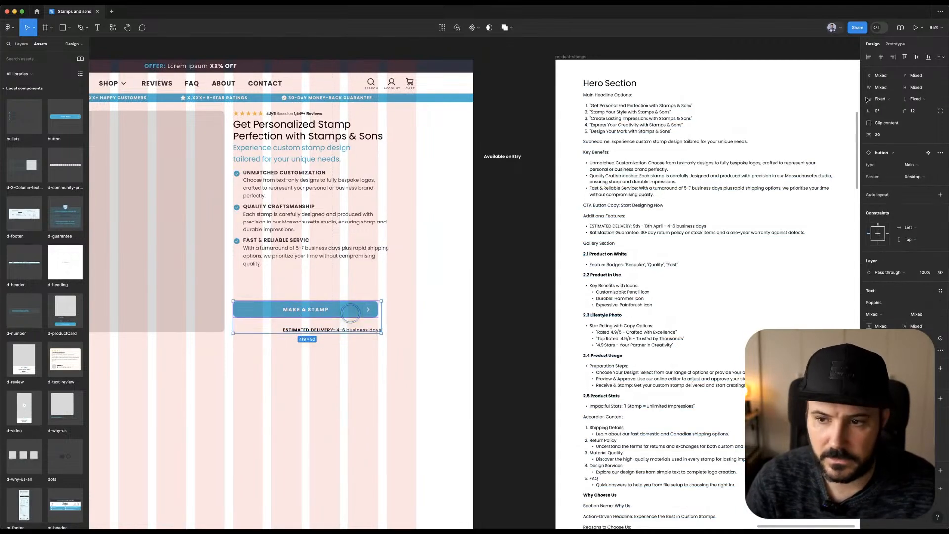
pyautogui.click(868, 57)
pyautogui.click(881, 57)
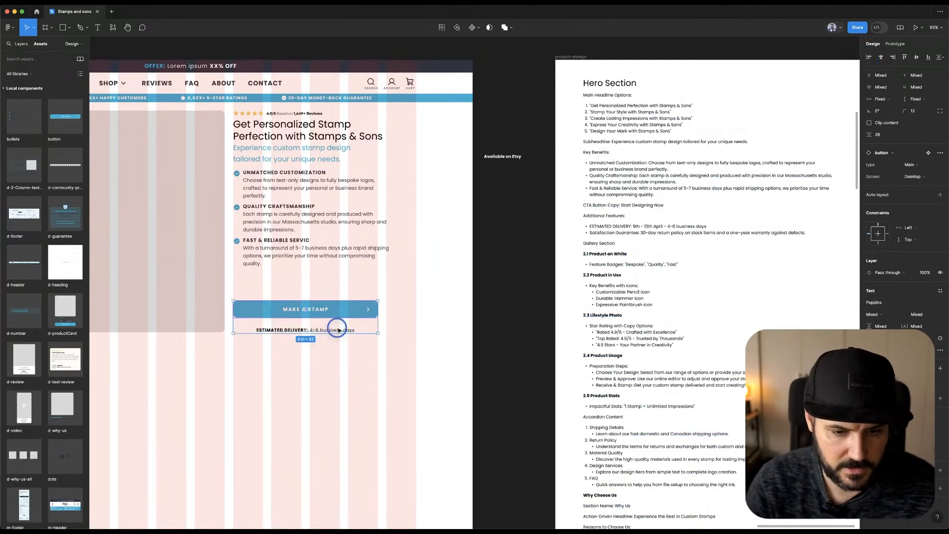
pyautogui.click(339, 330)
pyautogui.press('alt')
pyautogui.hotkey('shift', 'Up')
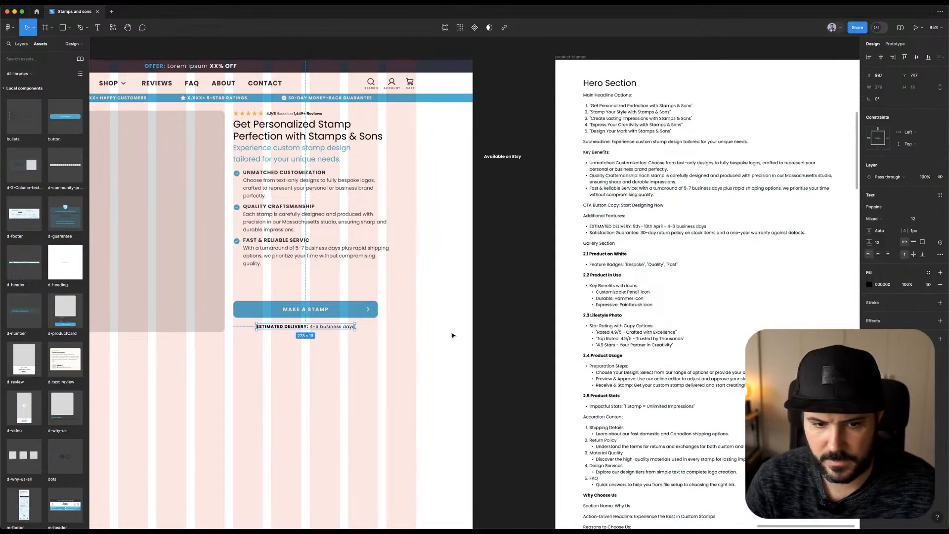
pyautogui.hscroll(1, 445, 319)
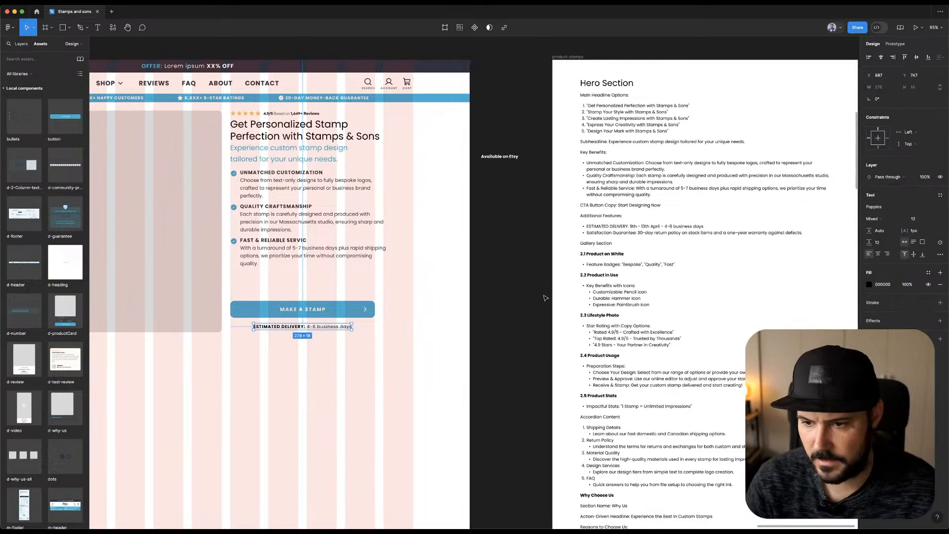
pyautogui.hscroll(2, 545, 298)
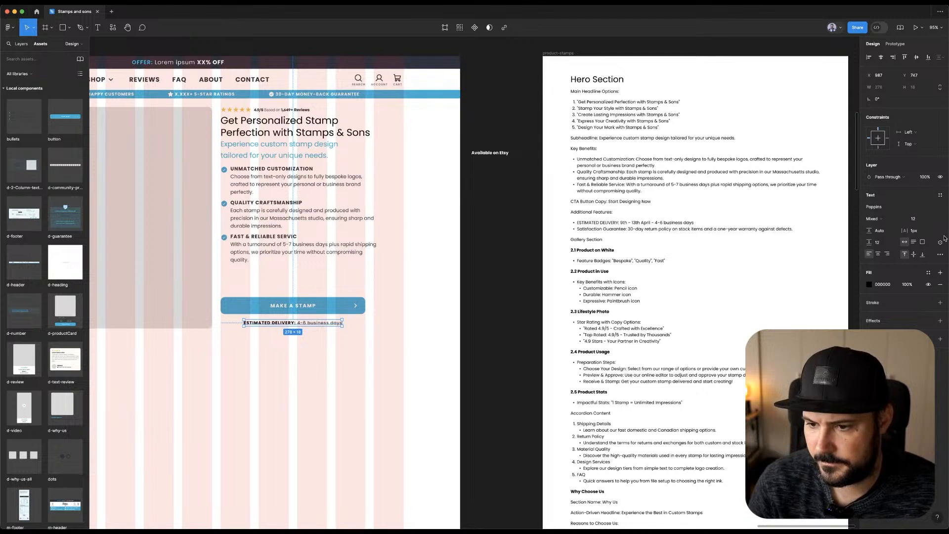
pyautogui.click(931, 238)
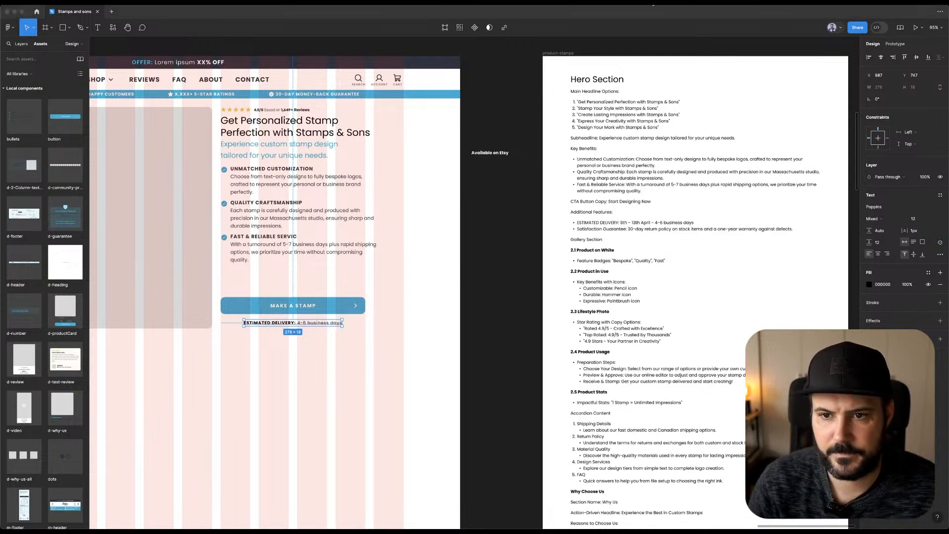
pyautogui.click(697, 5)
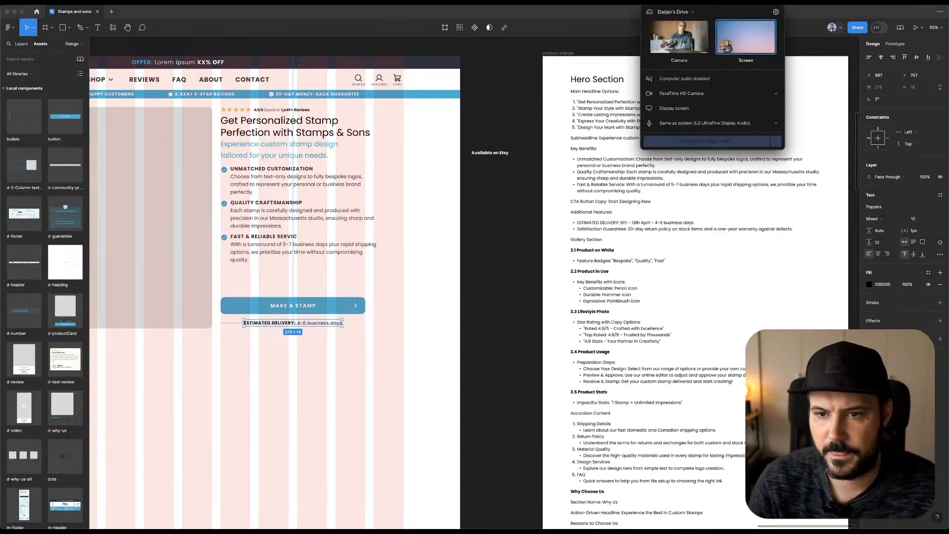
pyautogui.click(777, 13)
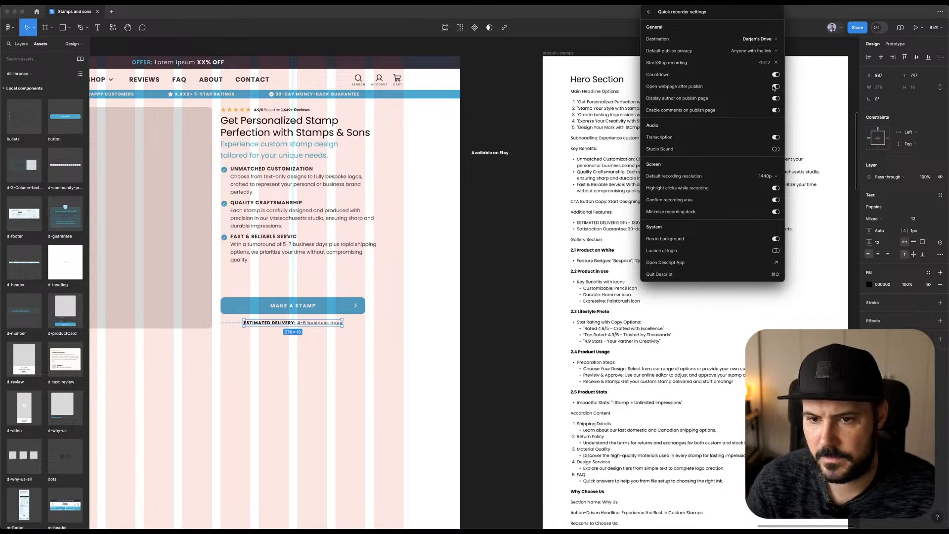
pyautogui.click(513, 75)
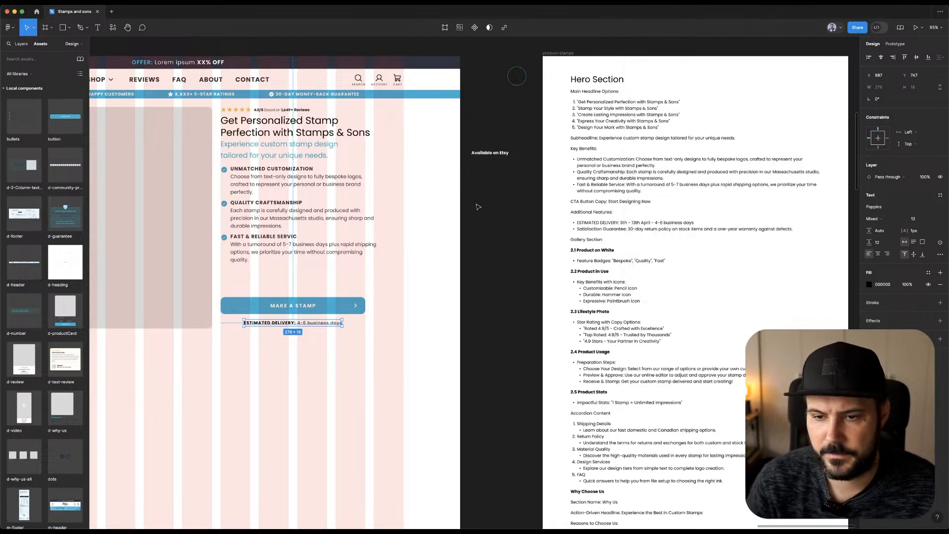
pyautogui.click(591, 508)
pyautogui.click(152, 3)
pyautogui.moveTo(107, 3)
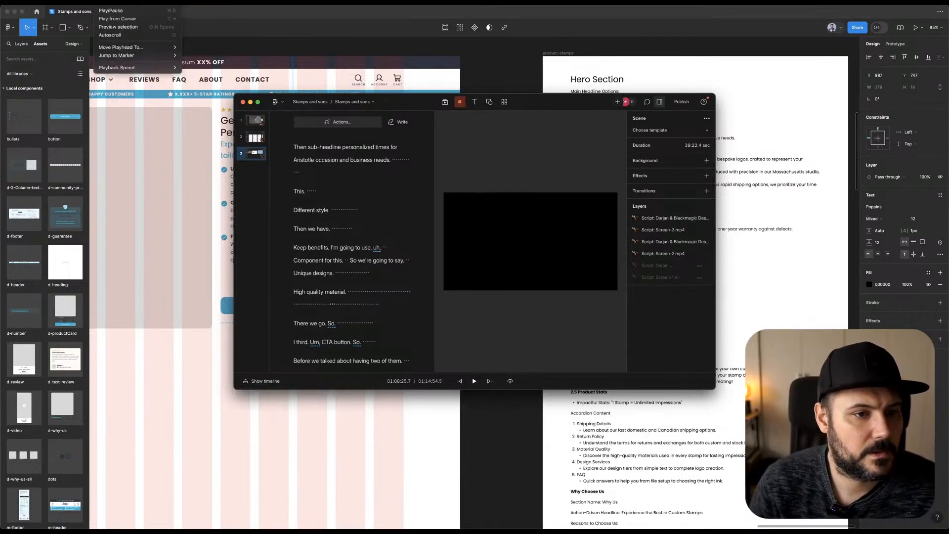
pyautogui.moveTo(151, 52)
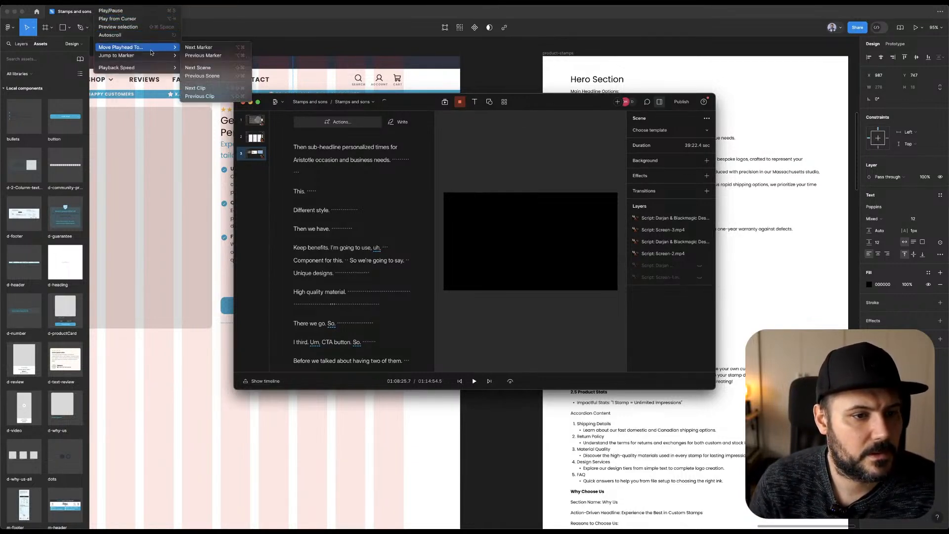
pyautogui.moveTo(152, 3)
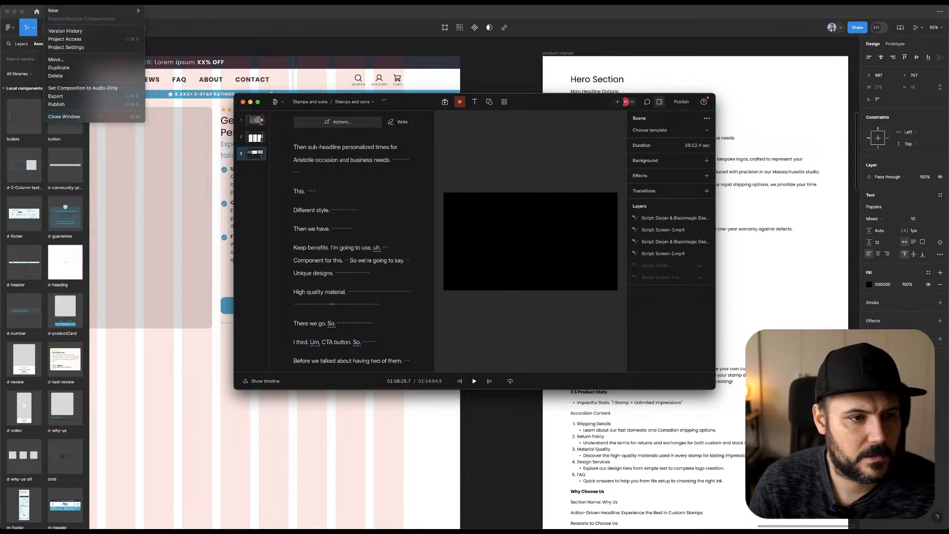
# Look through the video editor's general and advanced settings, close them and return to the Figma design.
pyautogui.moveTo(30, 2)
pyautogui.click(38, 30)
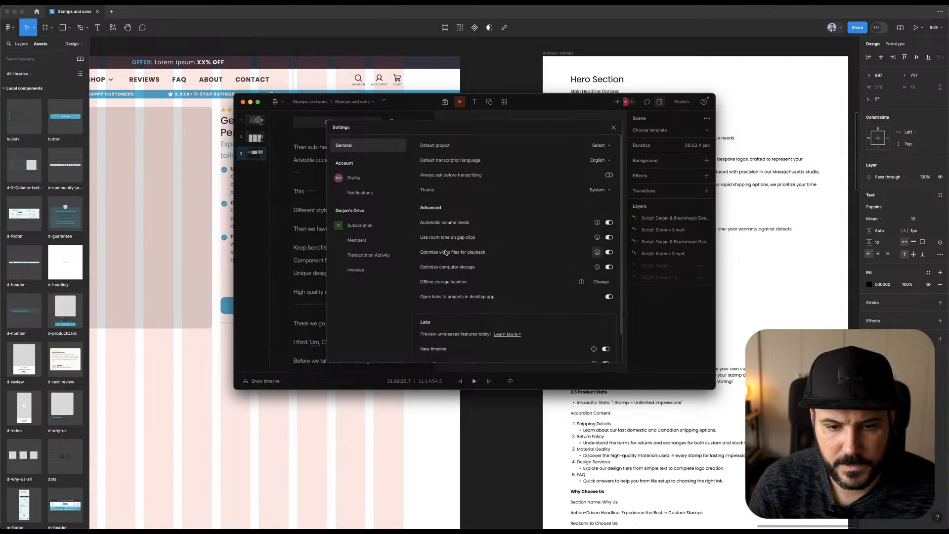
pyautogui.scroll(-2, 451, 262)
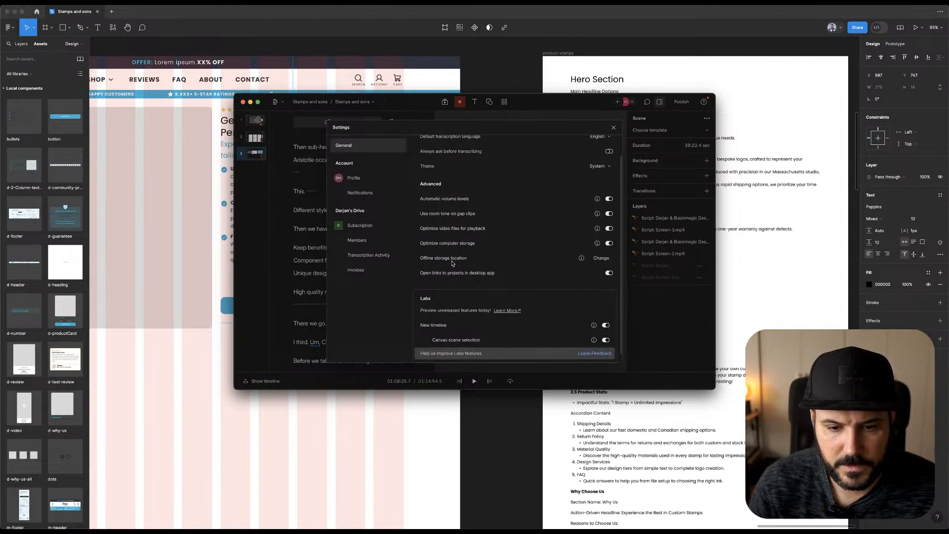
pyautogui.scroll(-1, 452, 263)
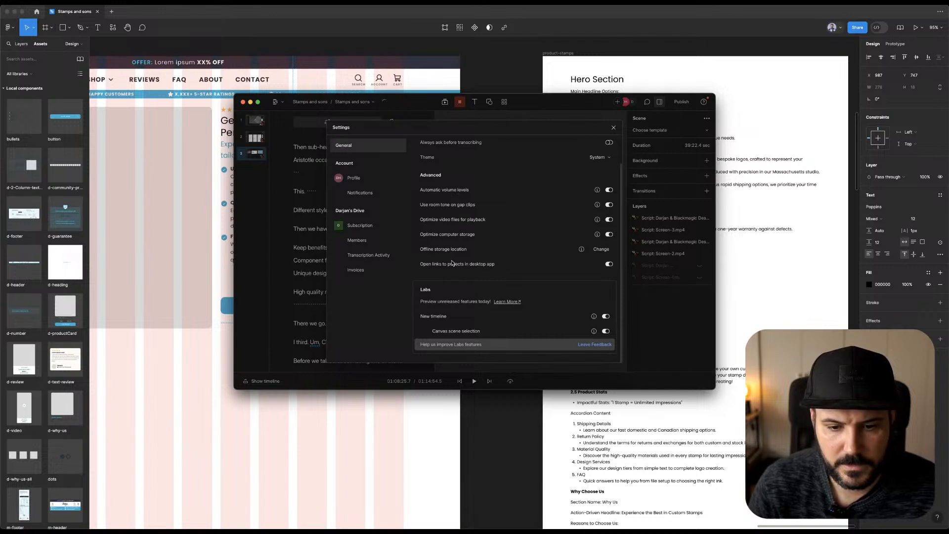
pyautogui.scroll(3, 452, 263)
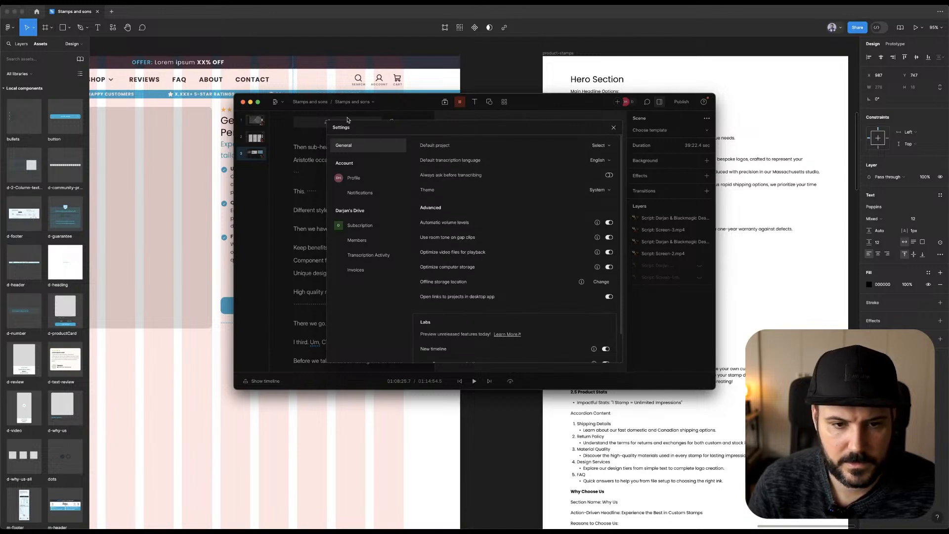
pyautogui.click(613, 128)
pyautogui.click(384, 101)
pyautogui.click(471, 80)
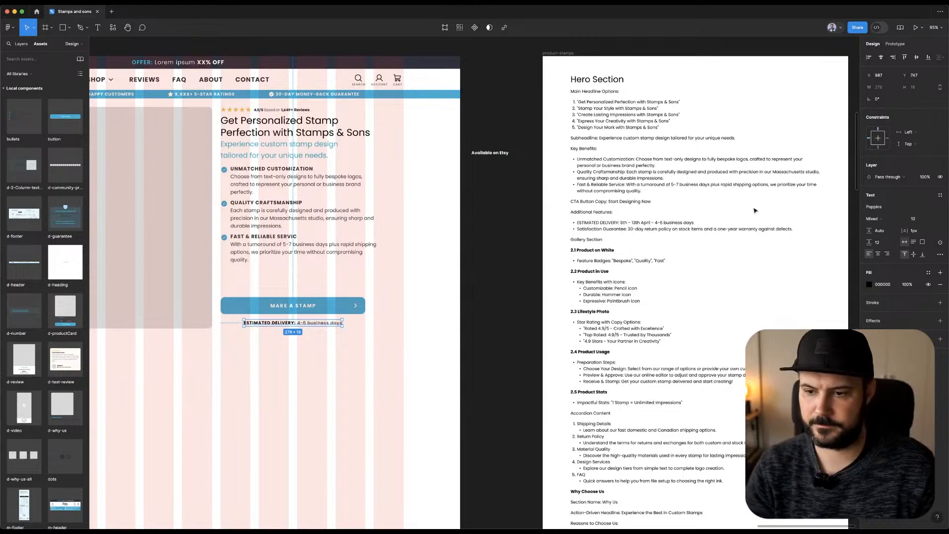
# Wrap the delivery line under the button in an auto layout frame and duplicate it directly below.
pyautogui.click(526, 245)
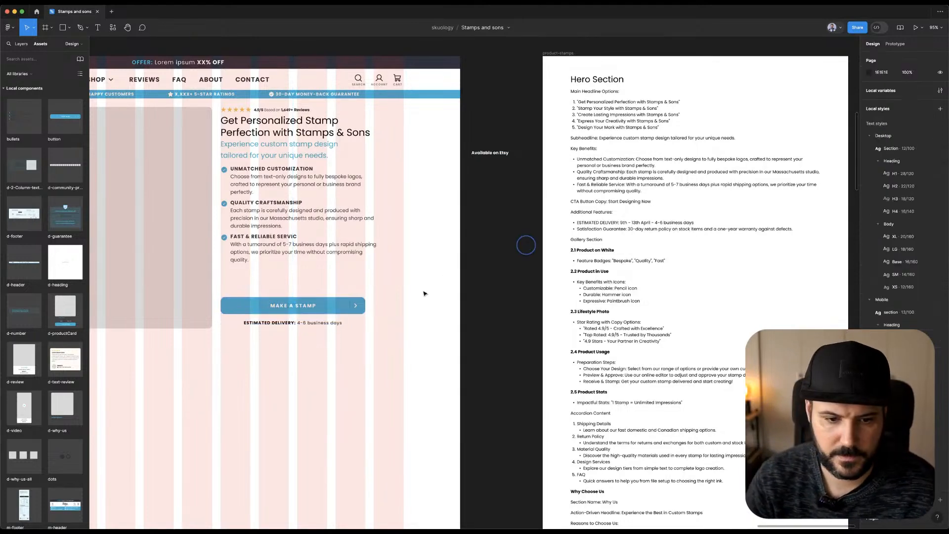
pyautogui.click(320, 322)
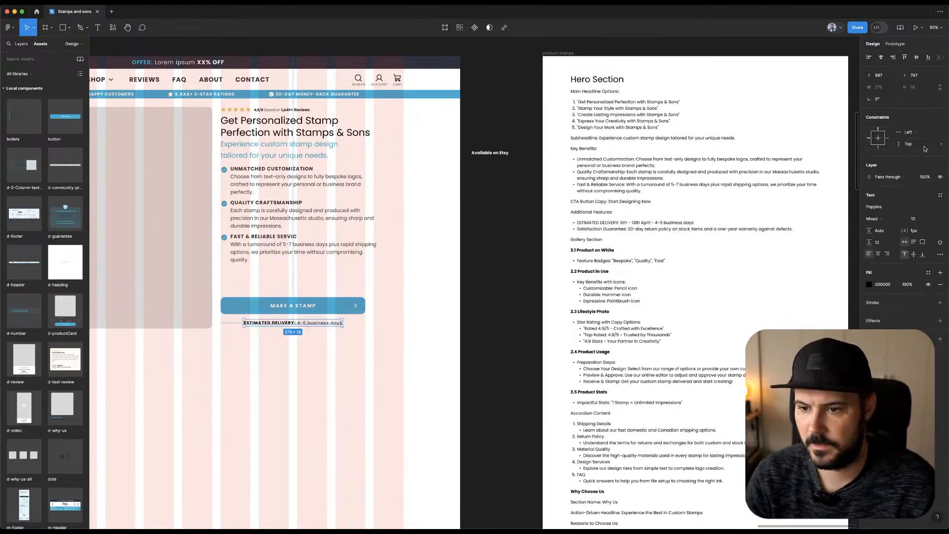
pyautogui.hotkey('ctrl', 'g')
pyautogui.click(940, 130)
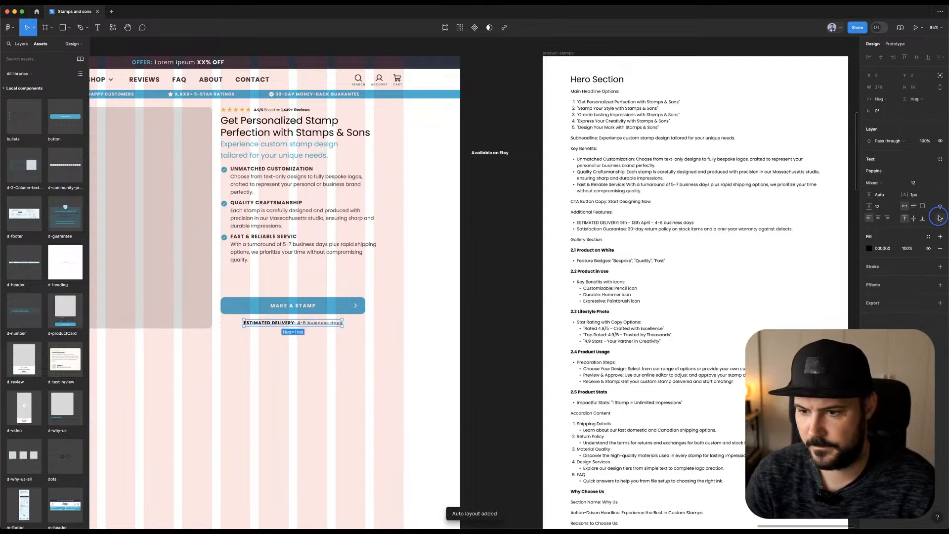
pyautogui.click(939, 218)
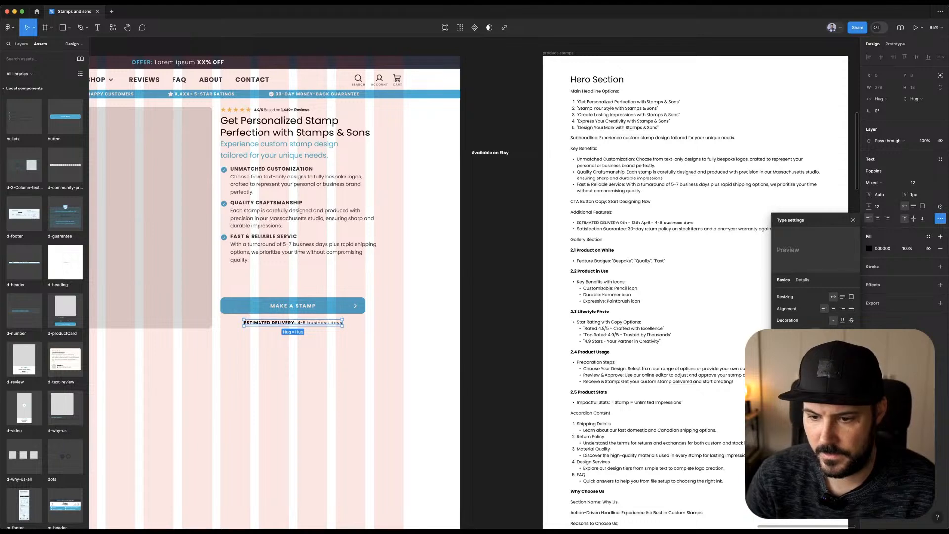
pyautogui.click(355, 323)
pyautogui.click(328, 322)
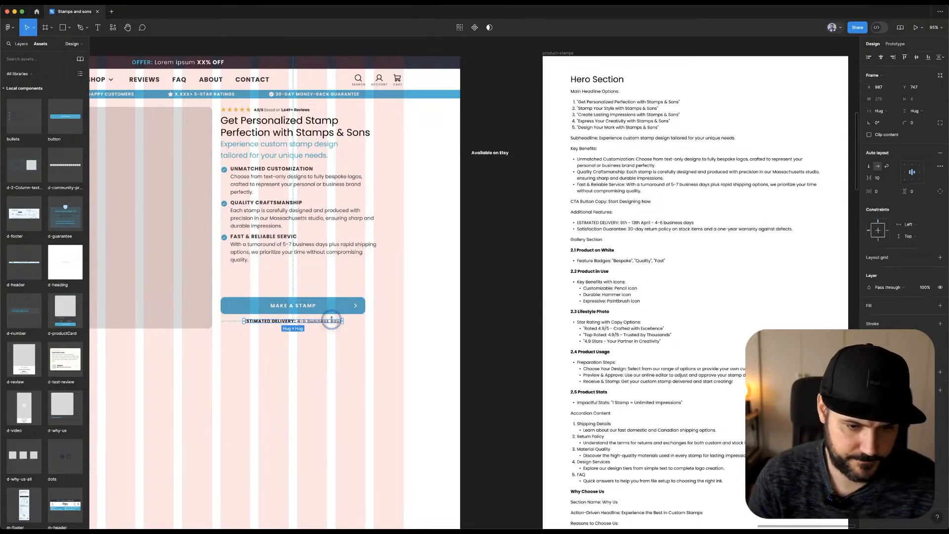
pyautogui.moveTo(318, 323); pyautogui.dragTo(316, 330)
# Copy "Satisfaction Guarantee" from the copy document and paste it over the "ESTIMATED DELIVERY" label in the duplicate.
pyautogui.doubleClick(636, 229)
pyautogui.click(630, 228)
pyautogui.moveTo(626, 230); pyautogui.dragTo(576, 231)
pyautogui.hotkey('ctrl', 'c')
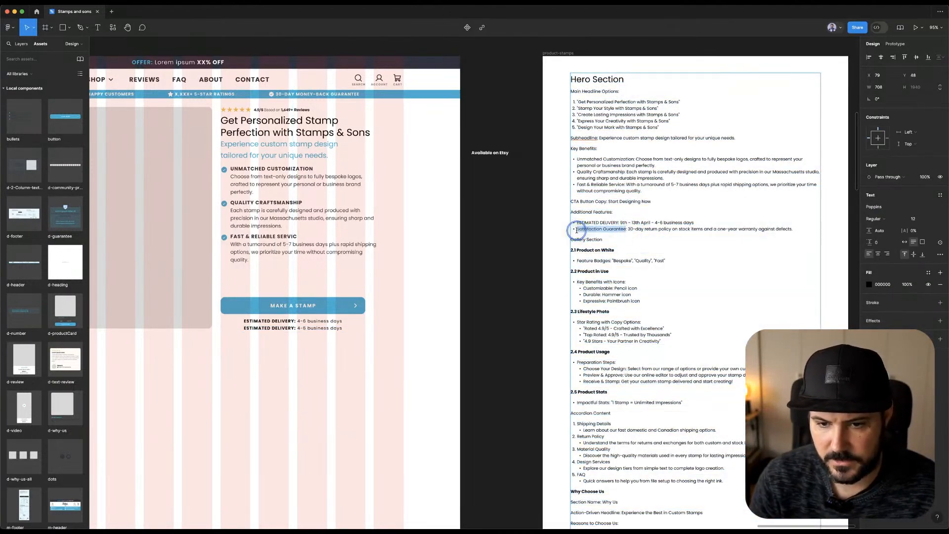
pyautogui.doubleClick(275, 328)
pyautogui.moveTo(292, 327); pyautogui.dragTo(213, 323)
pyautogui.hotkey('ctrl', 'v')
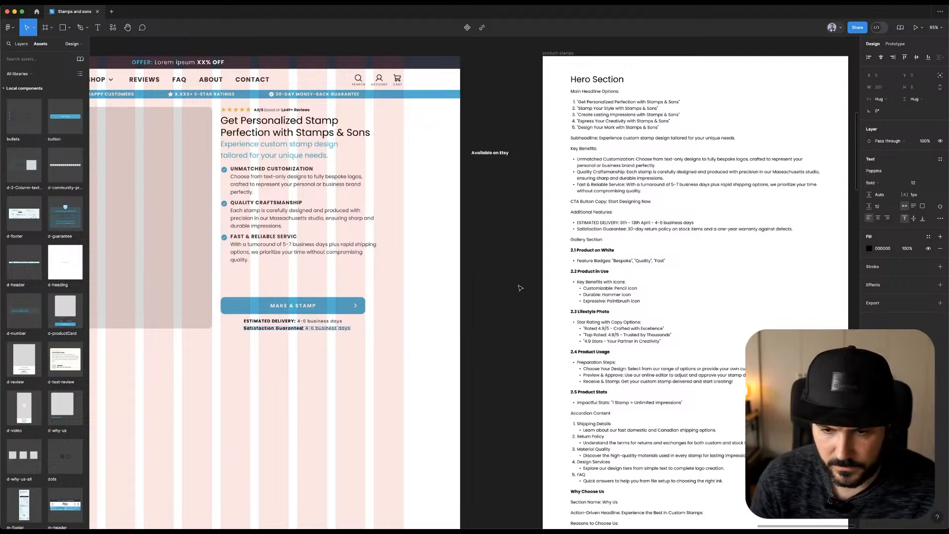
# Set the "Satisfaction Guarantee" label to uppercase letter case.
pyautogui.moveTo(304, 328); pyautogui.dragTo(242, 329)
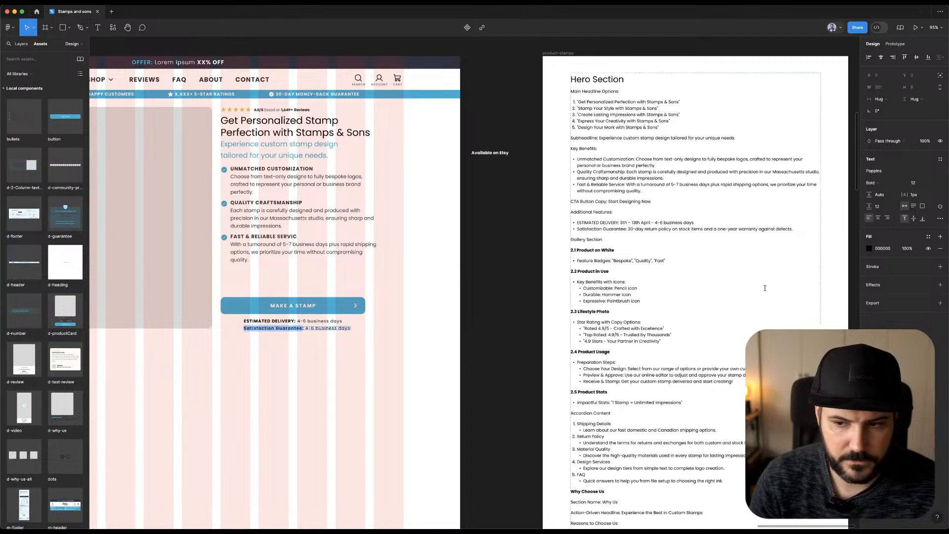
pyautogui.click(941, 219)
pyautogui.click(824, 332)
pyautogui.click(852, 220)
pyautogui.click(498, 263)
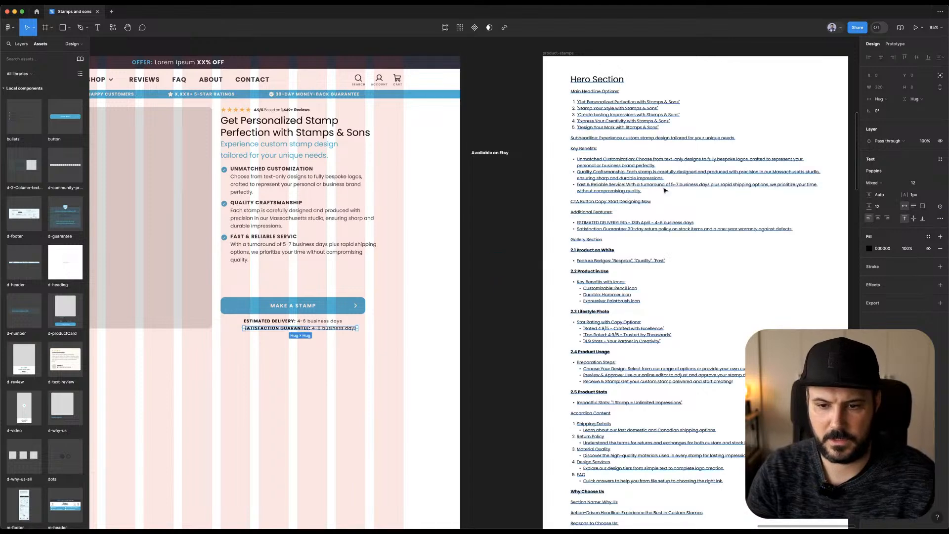
# Replace "4-6 business days" in the guarantee line with "30-day return policy" from the copy document, followed by a "+".
pyautogui.click(640, 226)
pyautogui.moveTo(628, 228); pyautogui.dragTo(671, 228)
pyautogui.press('super+c')
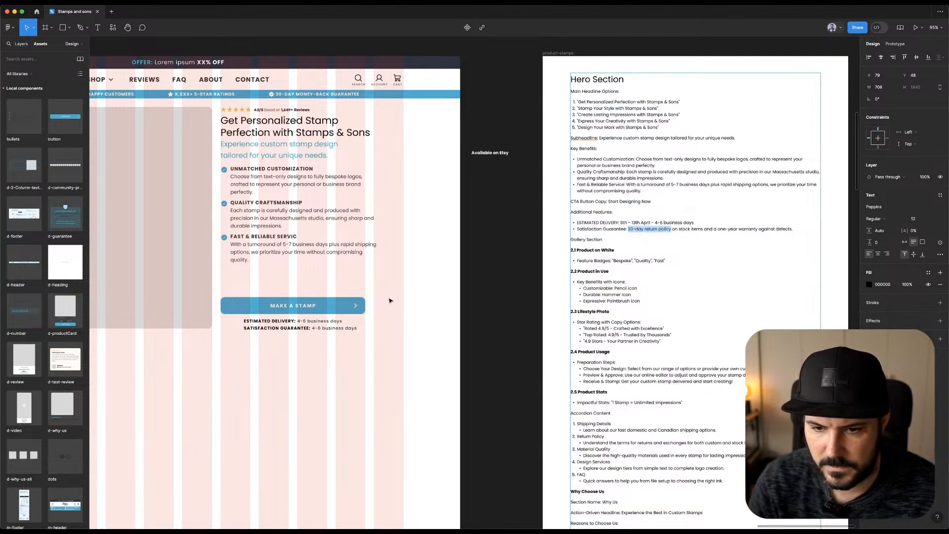
pyautogui.moveTo(312, 327); pyautogui.dragTo(394, 324)
pyautogui.press('super+v')
pyautogui.scroll(-1, 394, 327)
pyautogui.write('+')
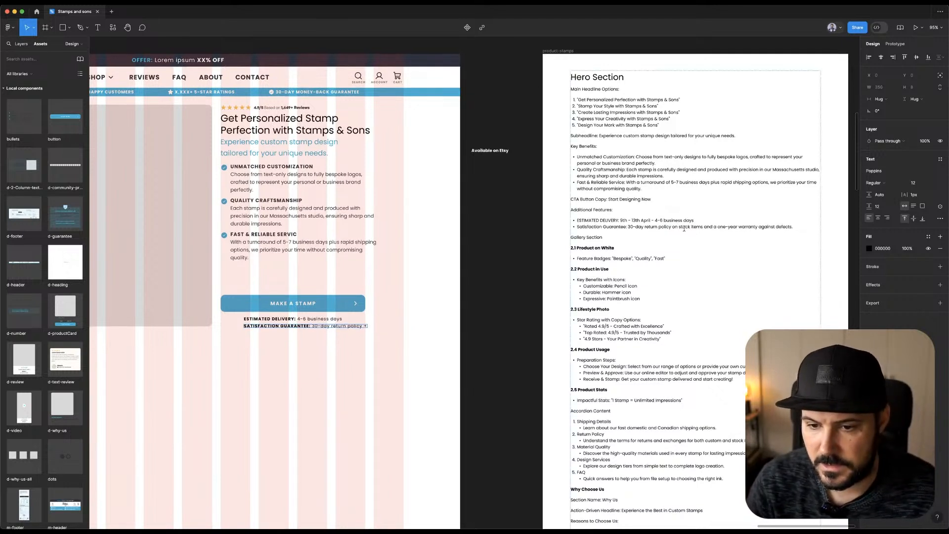
# Copy "one-year warranty" from the copy document and append it after the plus sign in the guarantee line.
pyautogui.moveTo(717, 226); pyautogui.dragTo(757, 227)
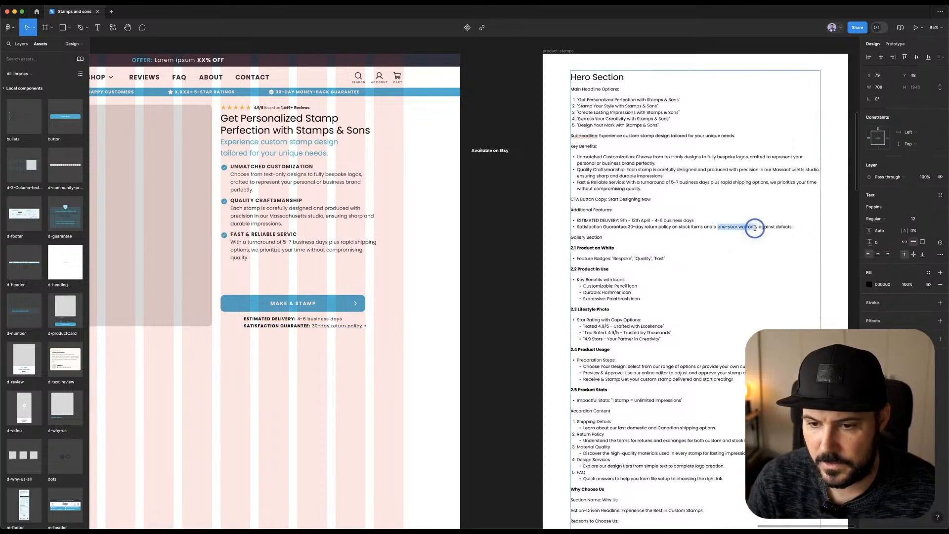
pyautogui.click(361, 325)
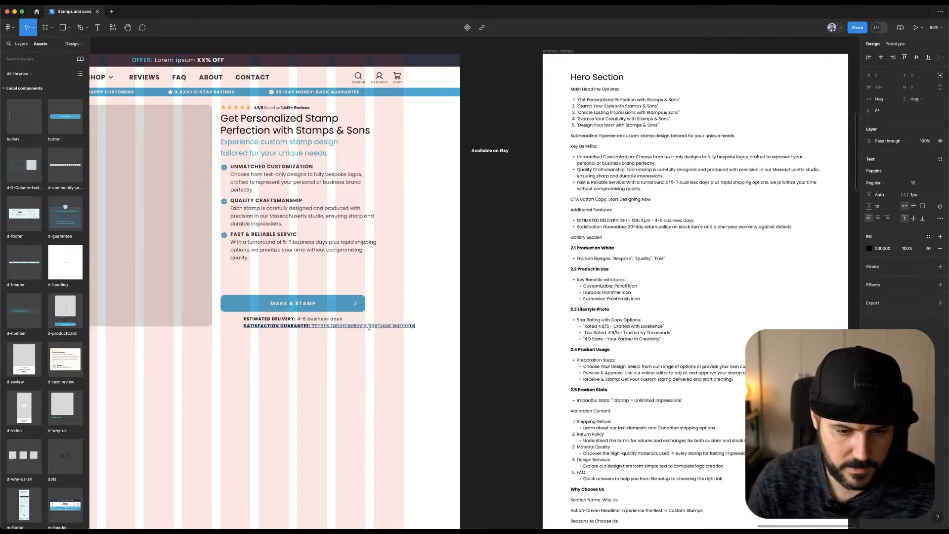
pyautogui.click(508, 297)
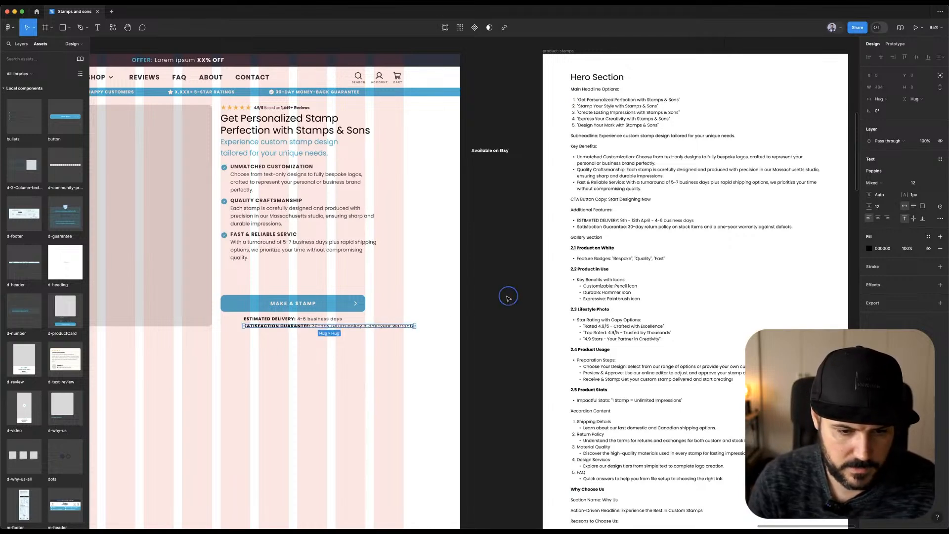
# Try a line break that puts the policy text on its own line under the "SATISFACTION GUARANTEE:" label.
pyautogui.scroll(4, 317, 328)
pyautogui.doubleClick(313, 325)
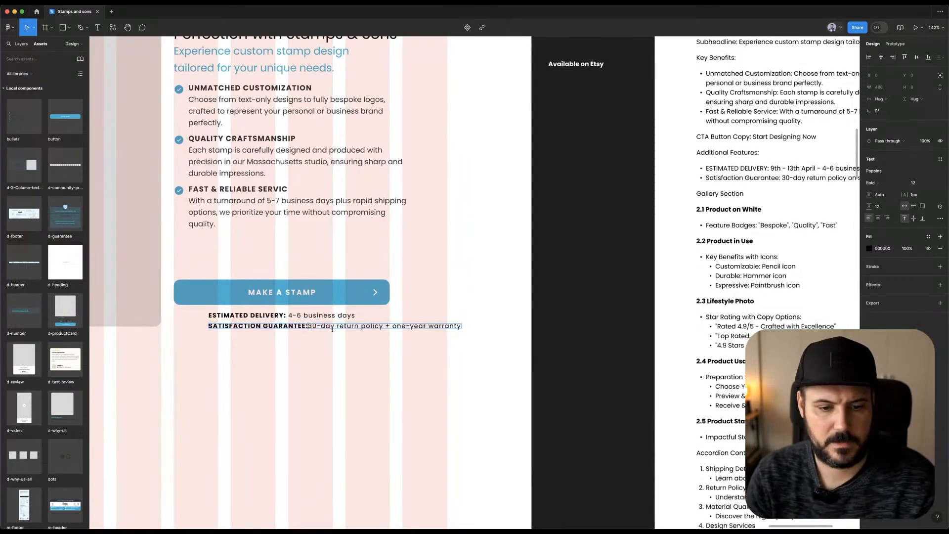
pyautogui.press('Return')
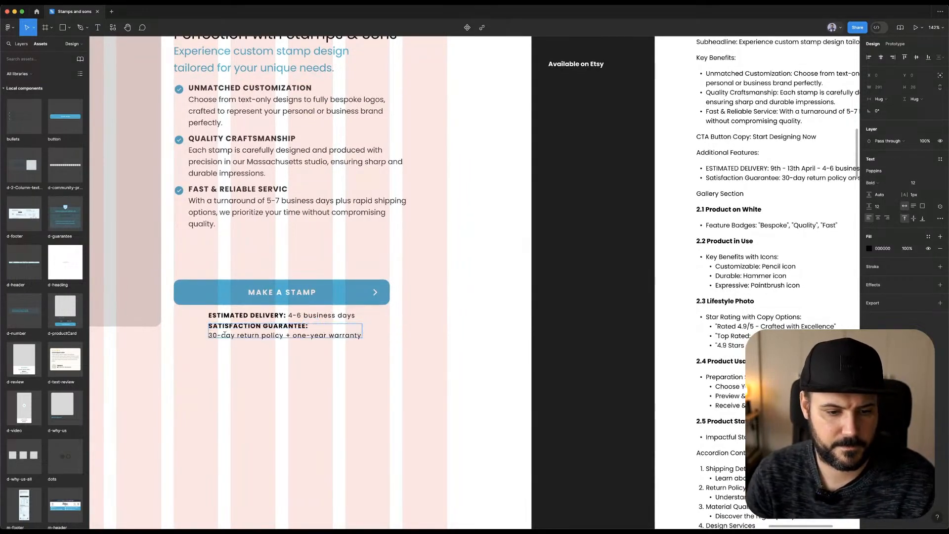
# Capitalise the policy text as "30-Day Return Policy" and bring it back onto the same line as its label.
pyautogui.click(225, 336)
pyautogui.press('BackSpace')
pyautogui.write('D')
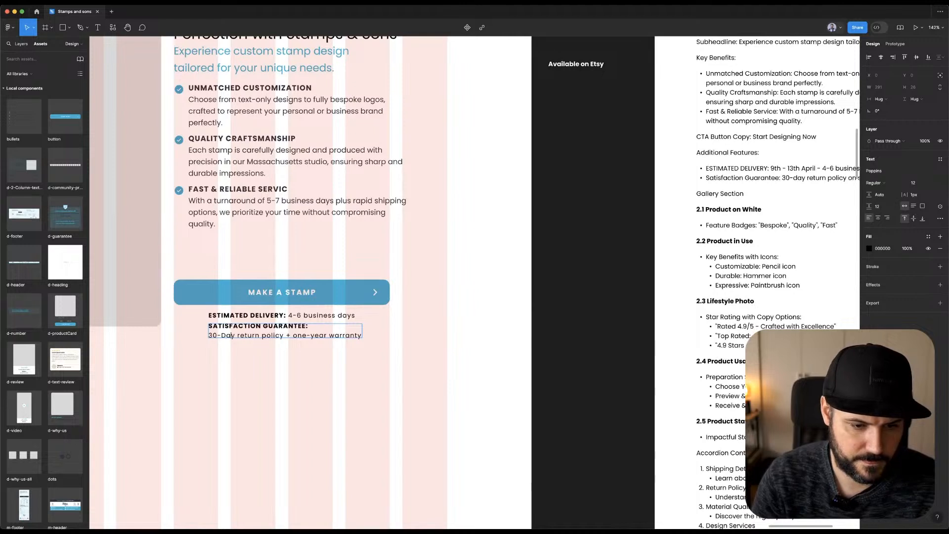
pyautogui.press('BackSpace')
pyautogui.write('R')
pyautogui.click(267, 336)
pyautogui.press('BackSpace')
pyautogui.write('P')
pyautogui.click(208, 334)
pyautogui.press('BackSpace')
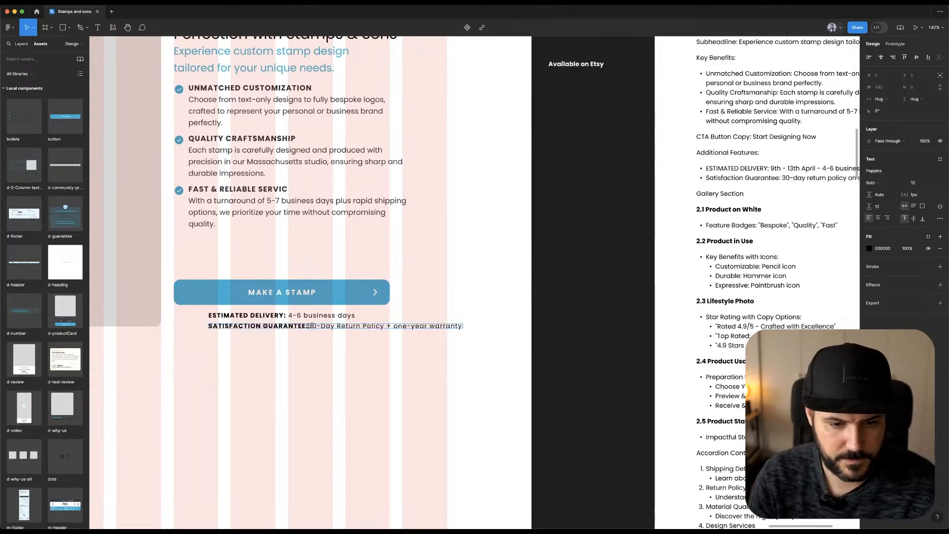
# Set the letter spacing of the return policy and warranty text and of "4-6 business days" to 0px.
pyautogui.moveTo(310, 326); pyautogui.dragTo(551, 332)
pyautogui.click(916, 195)
pyautogui.write('0')
pyautogui.press('Return')
pyautogui.moveTo(288, 315); pyautogui.dragTo(374, 314)
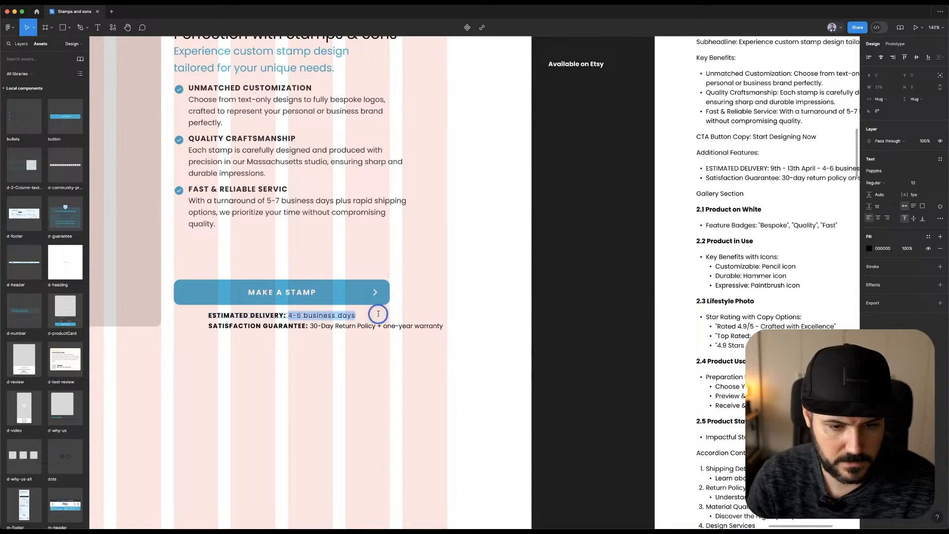
pyautogui.write('0')
pyautogui.press('Return')
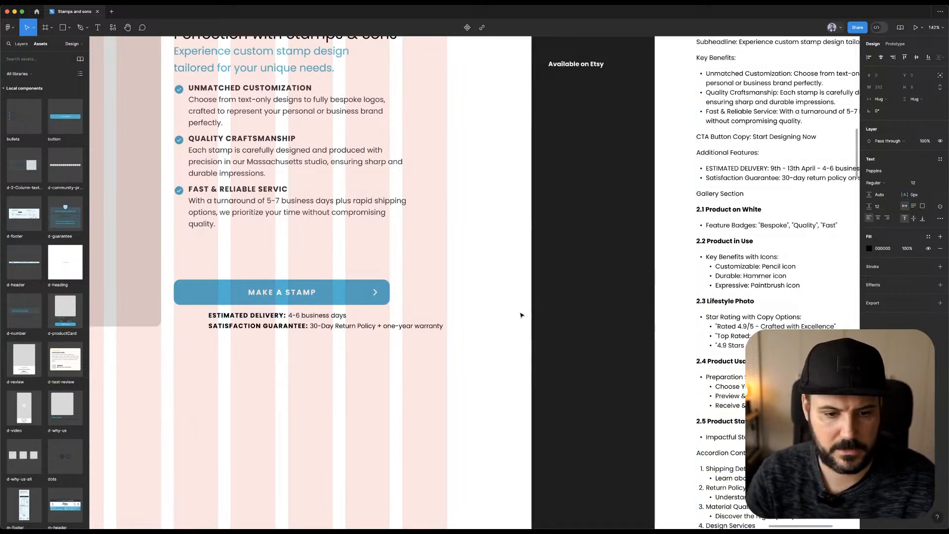
# Move the guarantee text to the button's left edge and break its policy text onto a second line.
pyautogui.click(350, 326)
pyautogui.moveTo(361, 327); pyautogui.dragTo(291, 328)
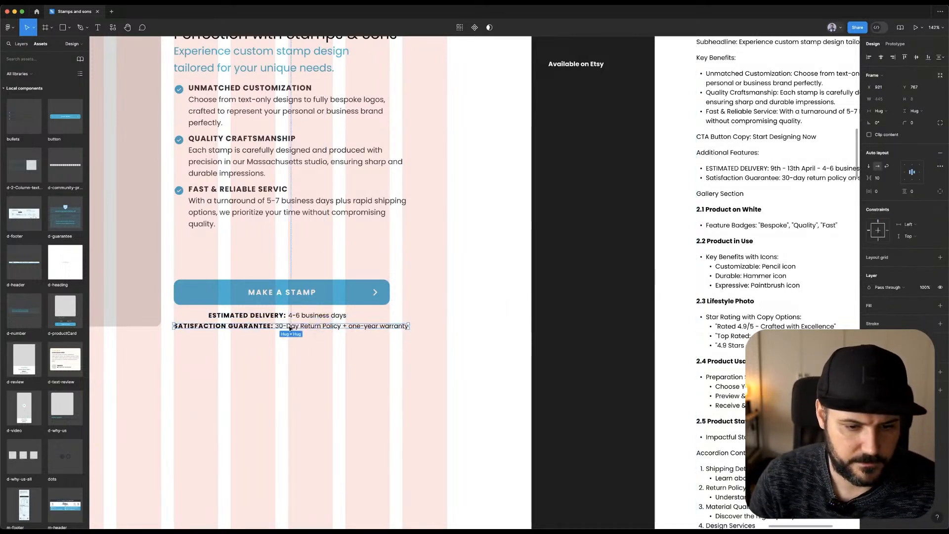
pyautogui.doubleClick(285, 327)
pyautogui.doubleClick(274, 327)
pyautogui.click(274, 327)
pyautogui.press('BackSpace')
pyautogui.press('Return')
pyautogui.click(429, 321)
# Centre-align the text of the delivery and guarantee blocks and centre the delivery line horizontally under the button.
pyautogui.keyDown('shift'); pyautogui.click(298, 317); pyautogui.keyUp('shift')
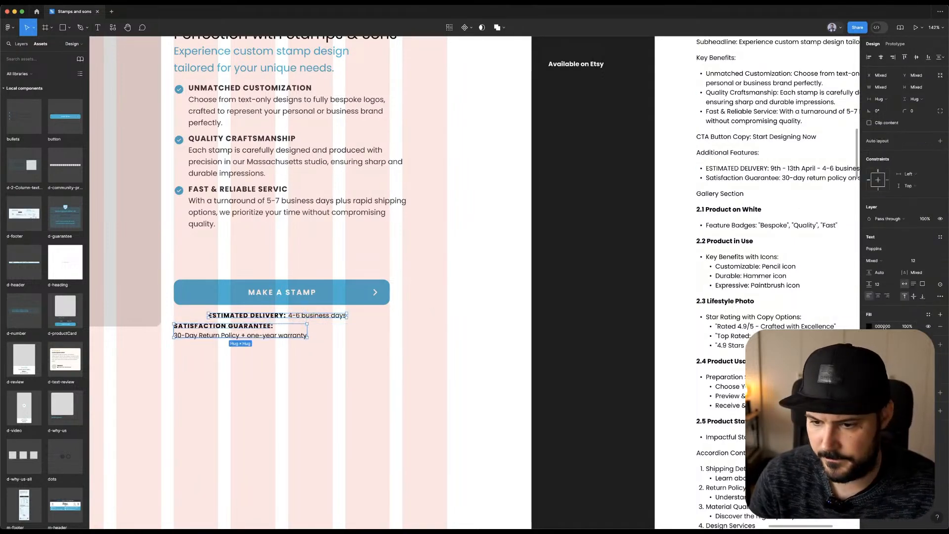
pyautogui.click(878, 295)
pyautogui.click(882, 59)
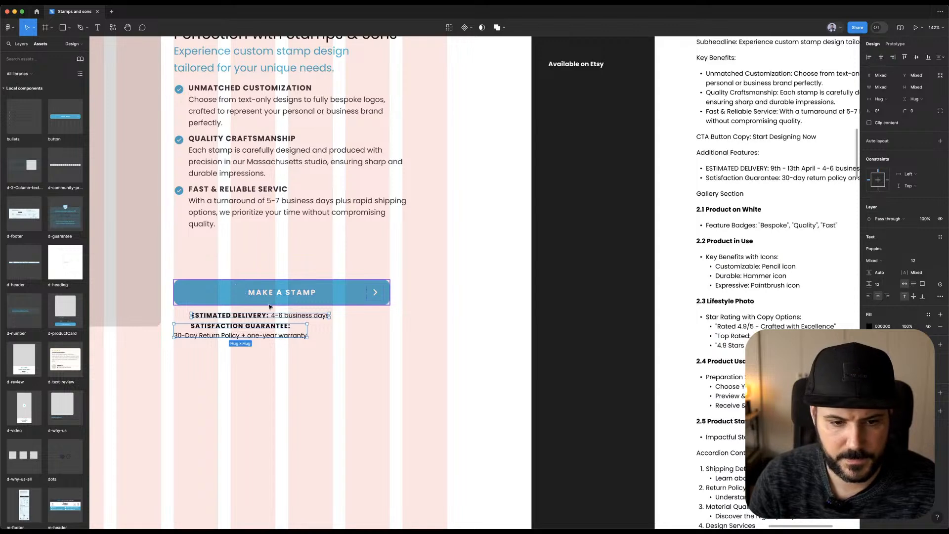
pyautogui.keyDown('shift'); pyautogui.click(278, 296); pyautogui.keyUp('shift')
pyautogui.click(880, 57)
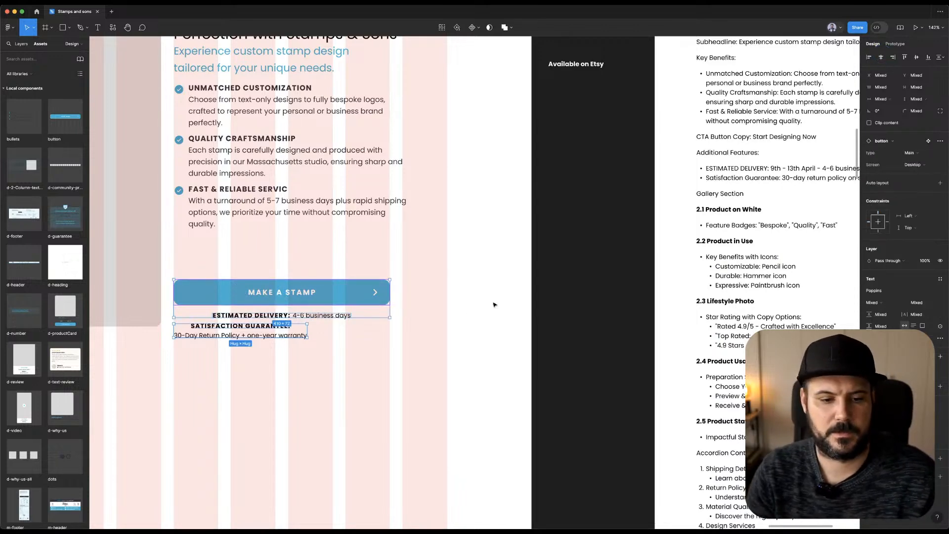
pyautogui.click(537, 310)
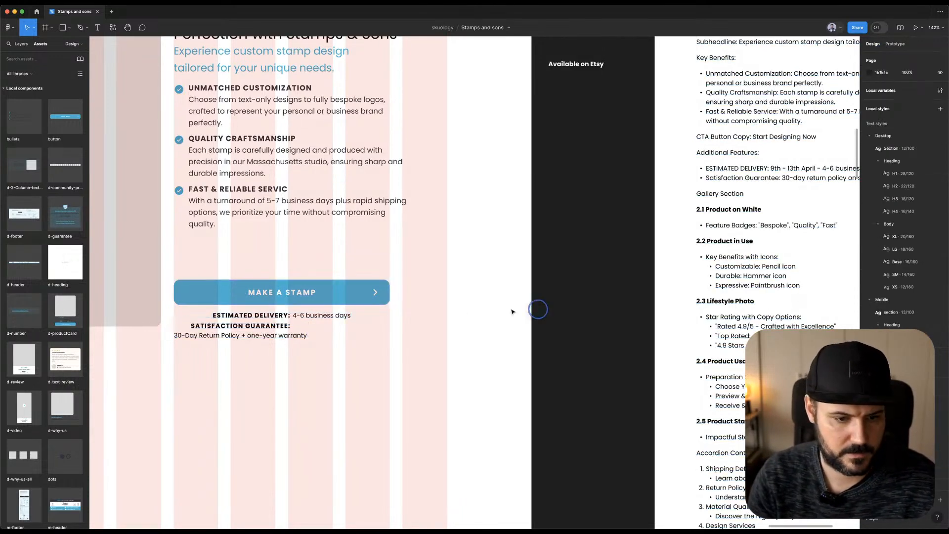
# Centre the satisfaction guarantee block horizontally with the "MAKE A STAMP" button.
pyautogui.click(249, 327)
pyautogui.moveTo(268, 328); pyautogui.dragTo(289, 329)
pyautogui.keyDown('shift'); pyautogui.click(305, 303); pyautogui.keyUp('shift')
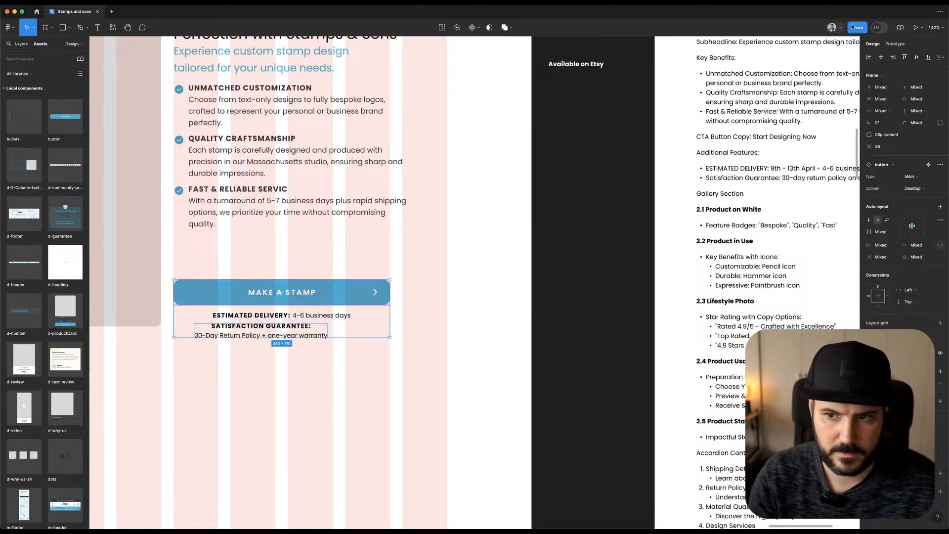
pyautogui.click(880, 57)
pyautogui.click(521, 254)
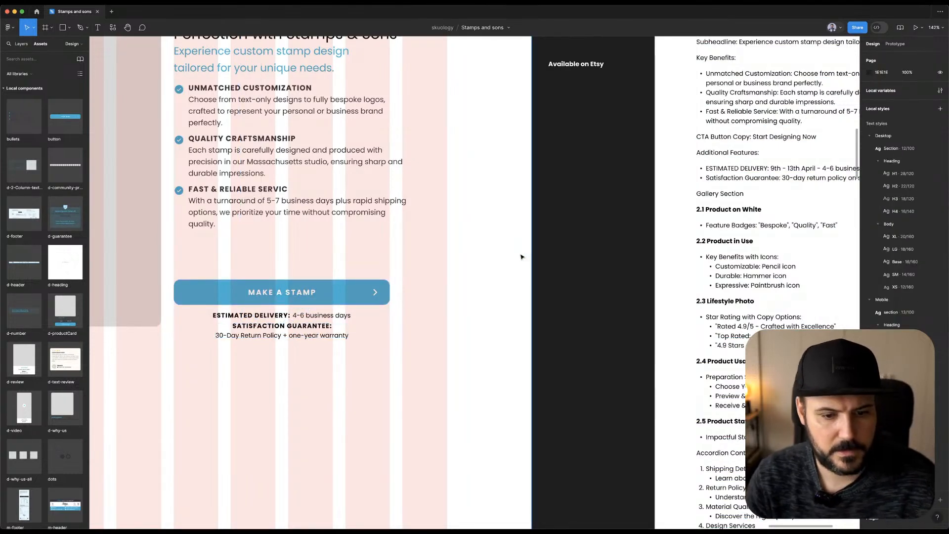
# Wrap the guarantee text in an auto layout frame with 24 horizontal padding, 12 vertical padding and a corner radius of 12.
pyautogui.scroll(-3, 521, 256)
pyautogui.click(343, 313)
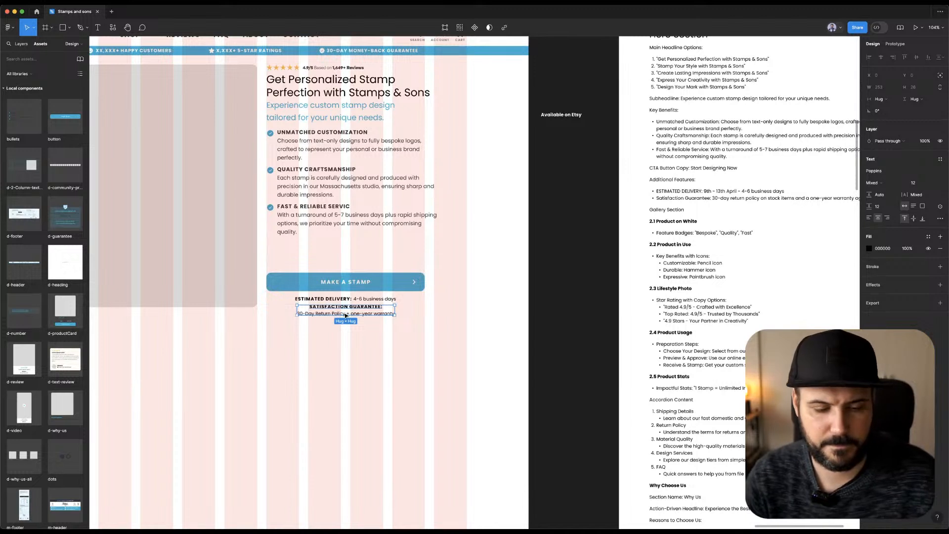
pyautogui.hotkey('shift', 'a')
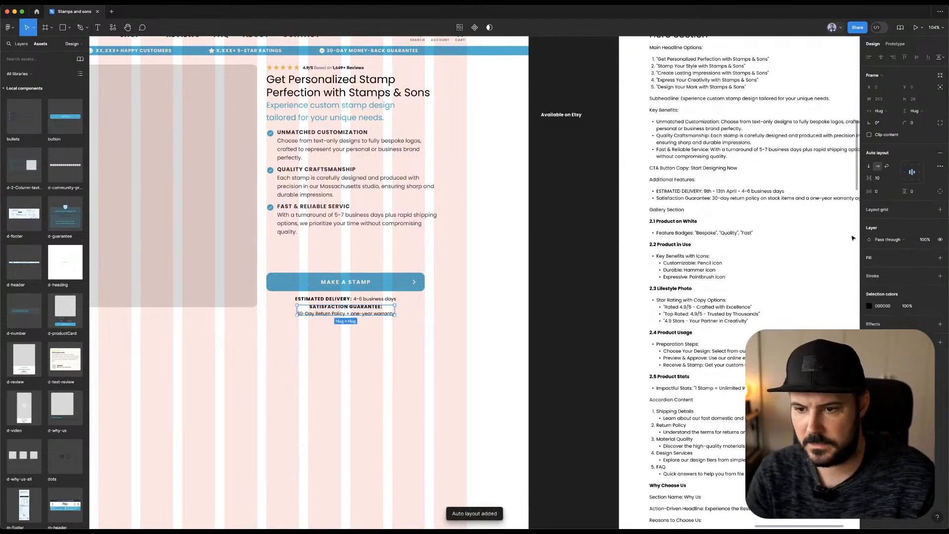
pyautogui.write('24')
pyautogui.click(912, 192)
pyautogui.write('12')
pyautogui.press('Tab')
pyautogui.click(930, 123)
pyautogui.click(900, 180)
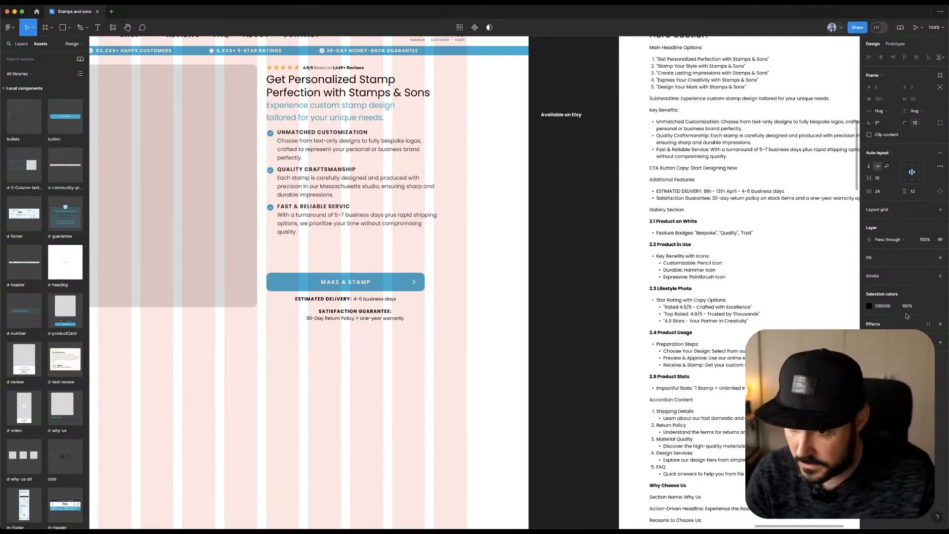
# Add a color/primary/10 fill to the satisfaction guarantee frame.
pyautogui.click(929, 259)
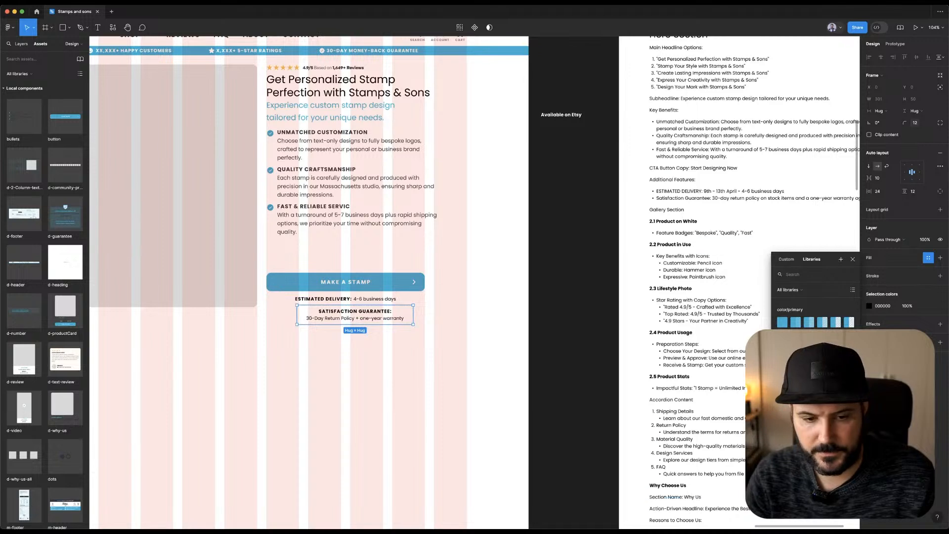
pyautogui.click(782, 335)
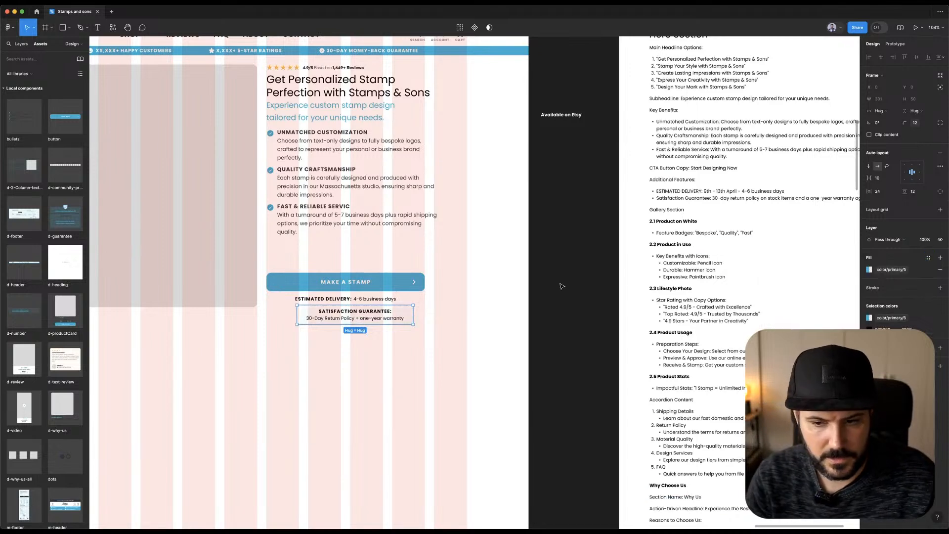
pyautogui.click(891, 271)
pyautogui.click(784, 347)
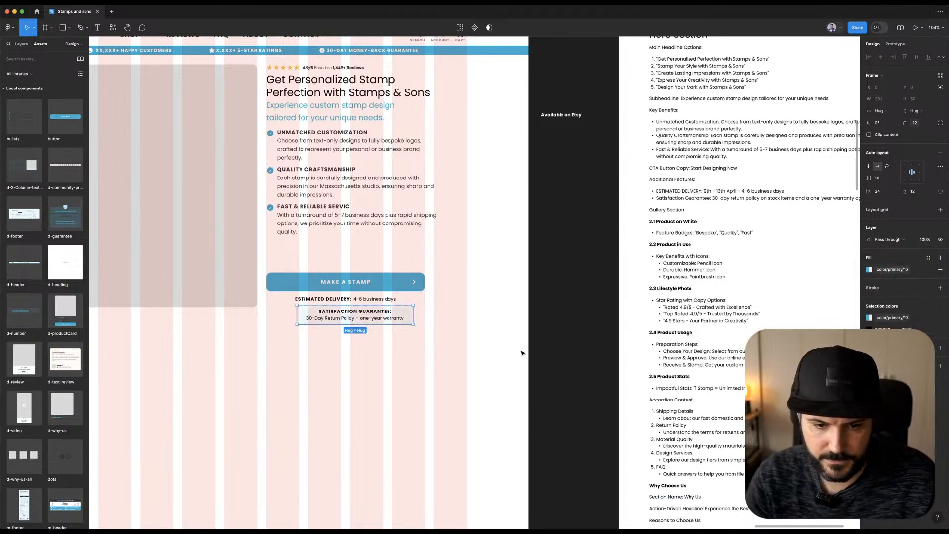
# Widen the satisfaction guarantee frame to 410 so it matches the "MAKE A STAMP" button, and place it below the delivery line.
pyautogui.moveTo(416, 313); pyautogui.dragTo(385, 324)
pyautogui.click(381, 316)
pyautogui.press('Delete')
pyautogui.click(395, 323)
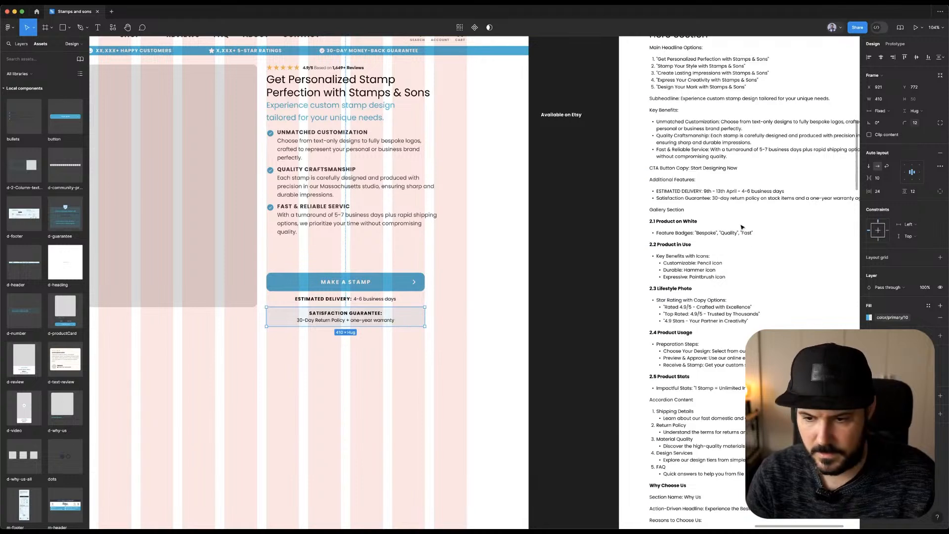
# Recolour the satisfaction guarantee text with the primary blue.
pyautogui.click(801, 435)
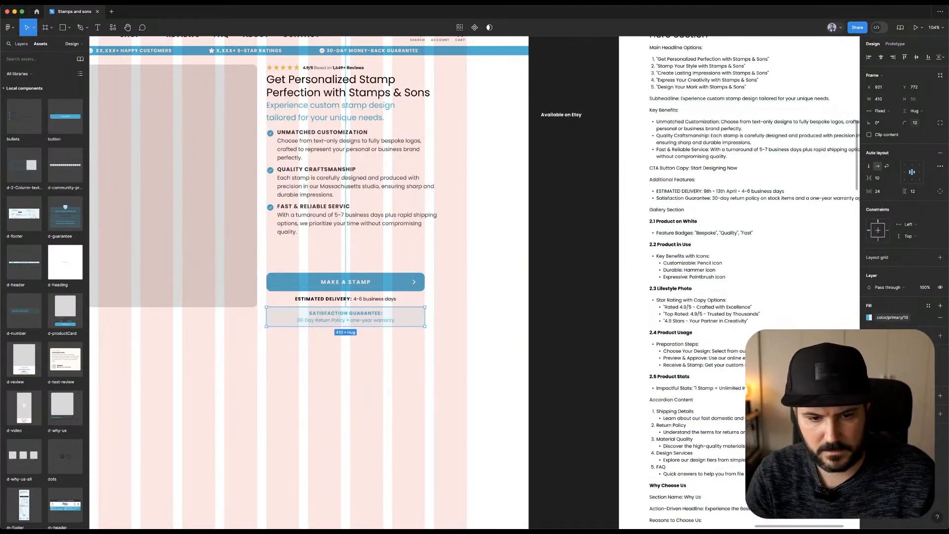
pyautogui.doubleClick(378, 316)
pyautogui.click(595, 290)
pyautogui.rightClick(568, 293)
pyautogui.click(562, 264)
pyautogui.click(567, 241)
# Place the satisfaction guarantee box directly under the button, with the estimated delivery line 16 below it.
pyautogui.scroll(2, 568, 242)
pyautogui.moveTo(381, 336); pyautogui.dragTo(404, 349)
pyautogui.keyDown('shift'); pyautogui.click(402, 359); pyautogui.keyUp('shift')
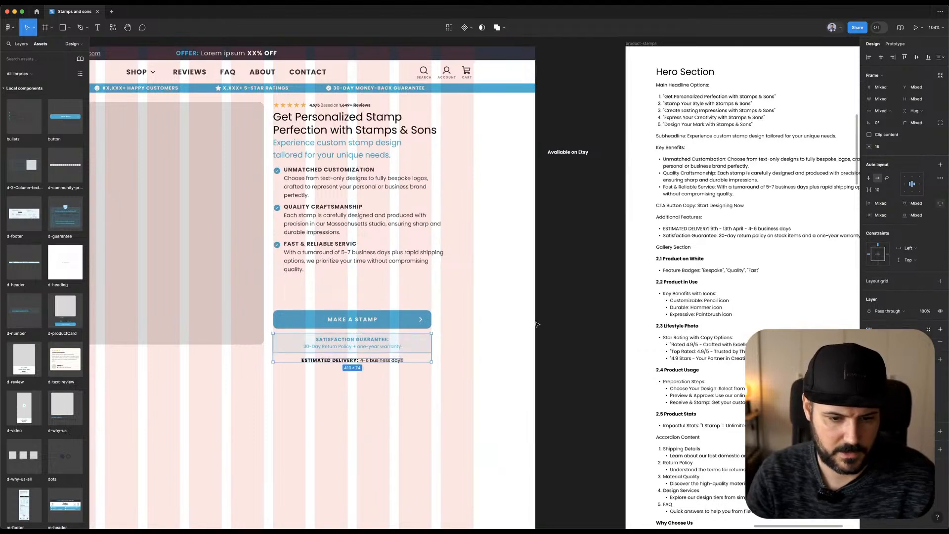
pyautogui.click(543, 327)
# Change the satisfaction guarantee box's fill to color/black/10.
pyautogui.scroll(-2, 539, 326)
pyautogui.click(430, 339)
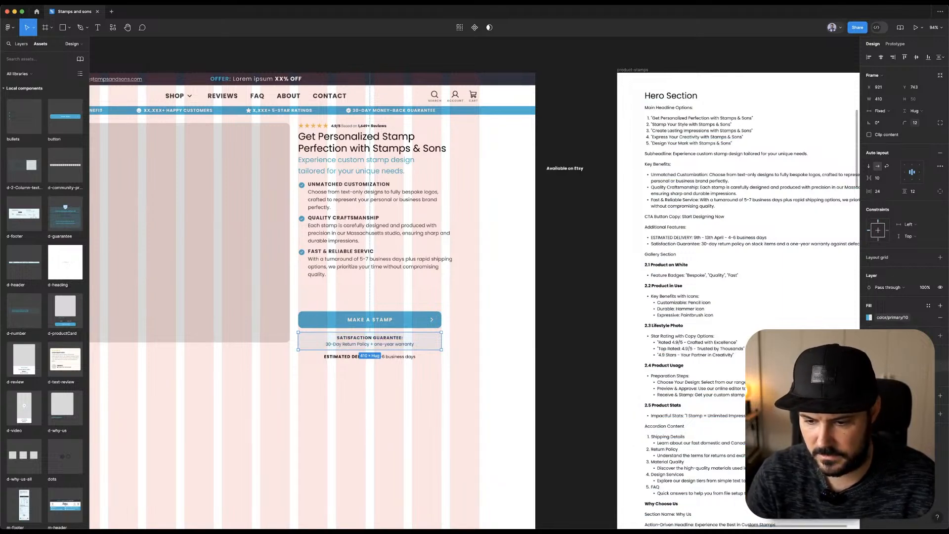
pyautogui.press('super+z')
pyautogui.click(597, 324)
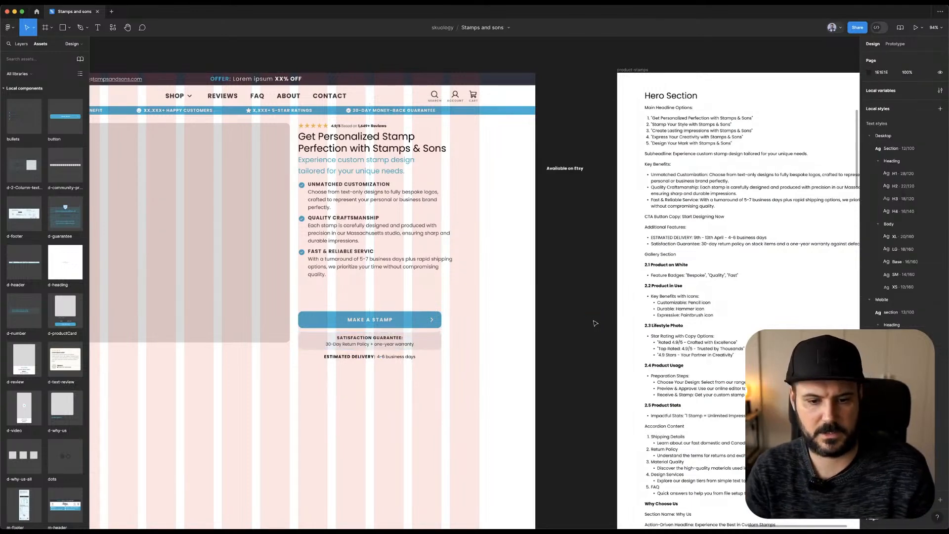
pyautogui.click(439, 339)
pyautogui.scroll(-1, 439, 338)
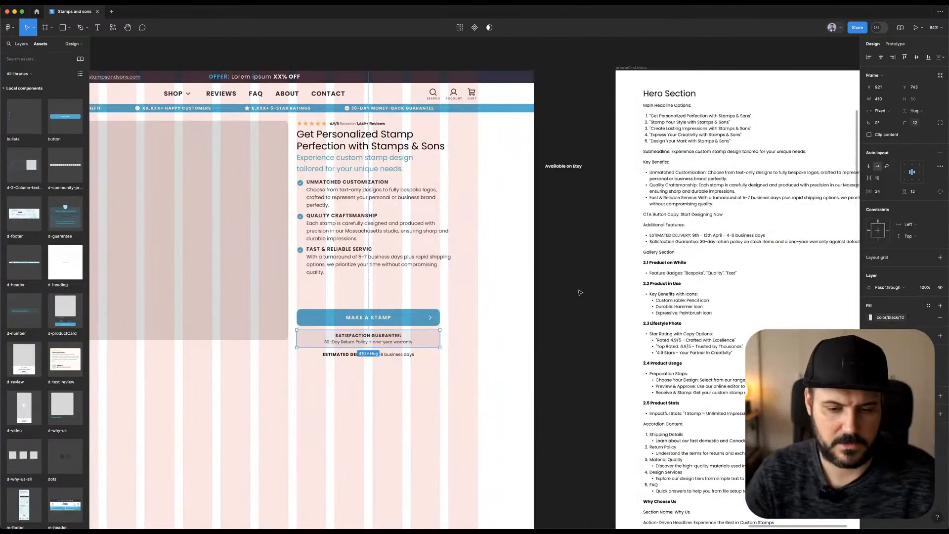
pyautogui.click(548, 244)
# Switch to the Arc browser and search the web for "etsy svg logo" in a new tab.
pyautogui.hscroll(2, 549, 244)
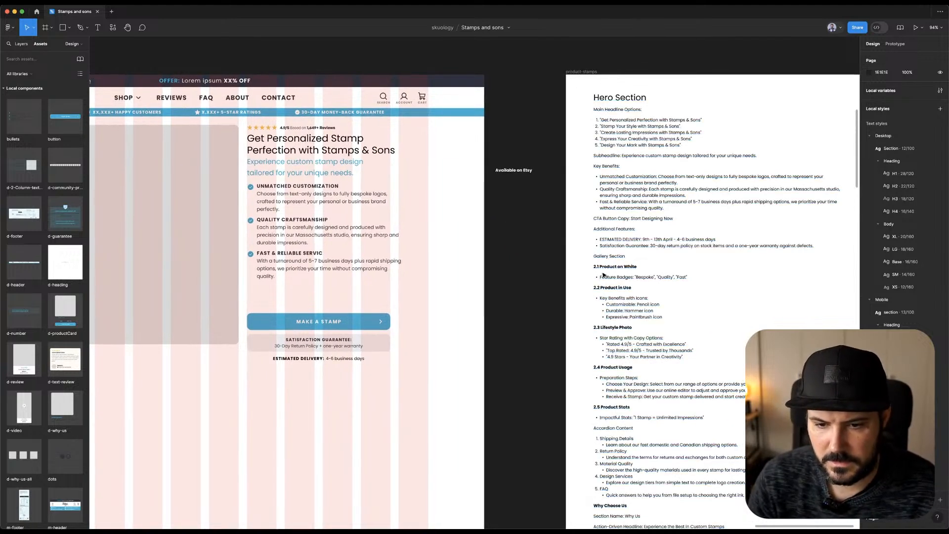
pyautogui.scroll(-2, 526, 252)
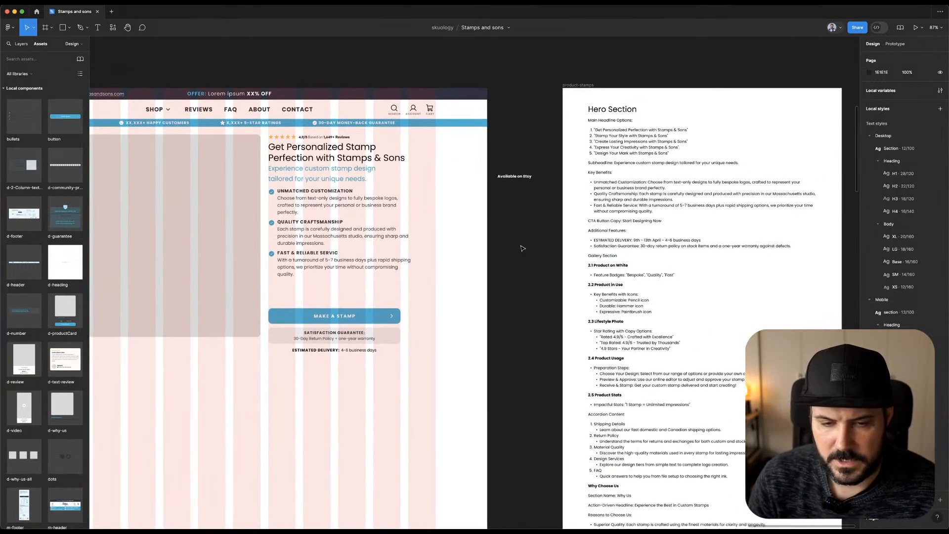
pyautogui.scroll(2, 519, 189)
pyautogui.hscroll(-2, 519, 189)
pyautogui.press('super+Tab')
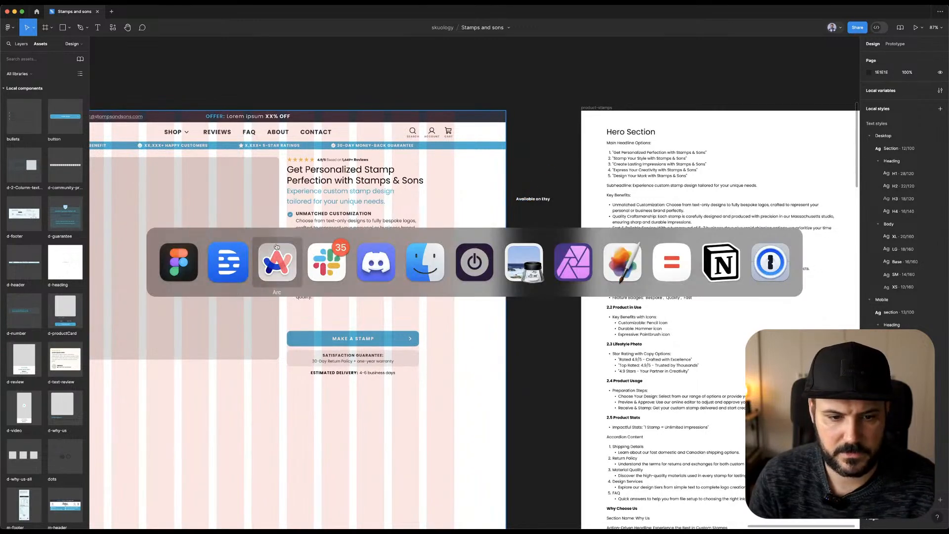
pyautogui.press('super+t')
pyautogui.write('etsy svg logo')
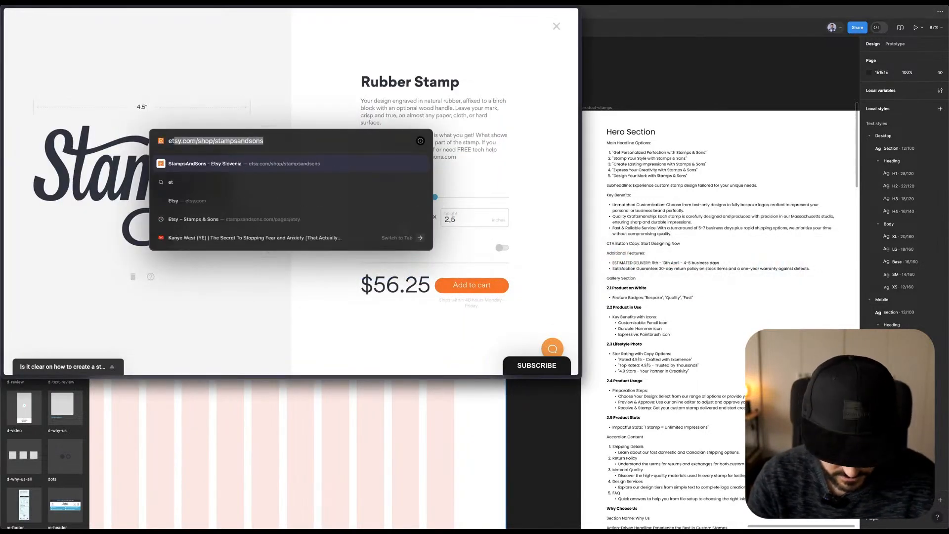
pyautogui.press('Return')
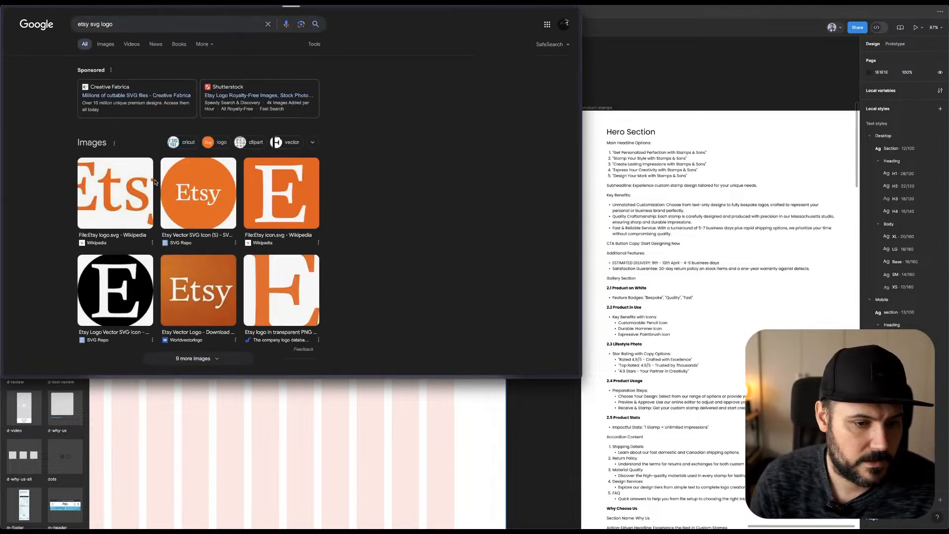
pyautogui.click(198, 185)
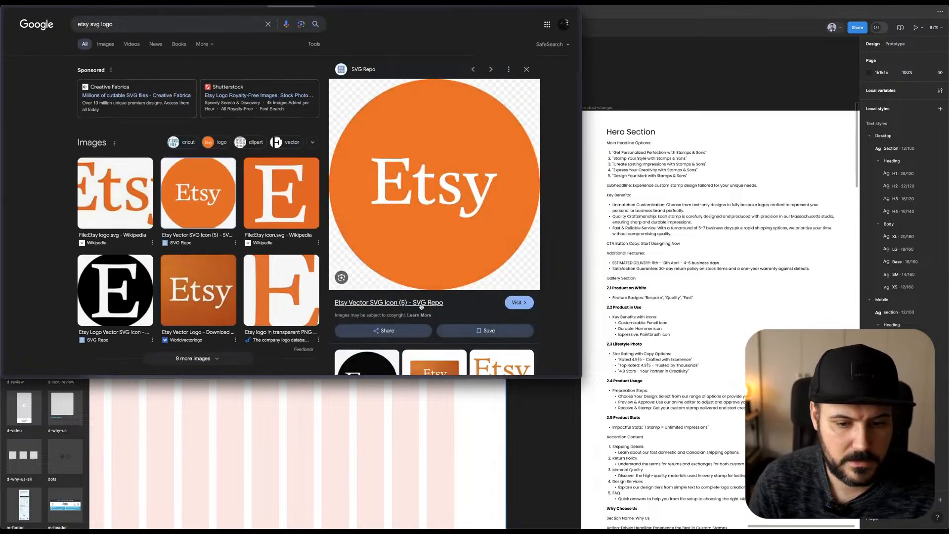
pyautogui.click(422, 302)
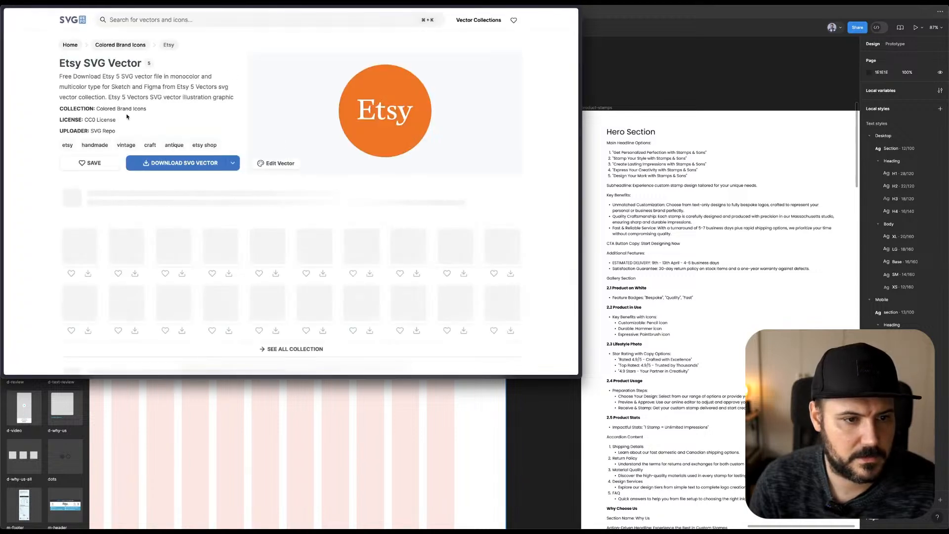
pyautogui.press('super+w')
# Open the original Etsy logo.svg file from its Wikipedia page.
pyautogui.click(128, 208)
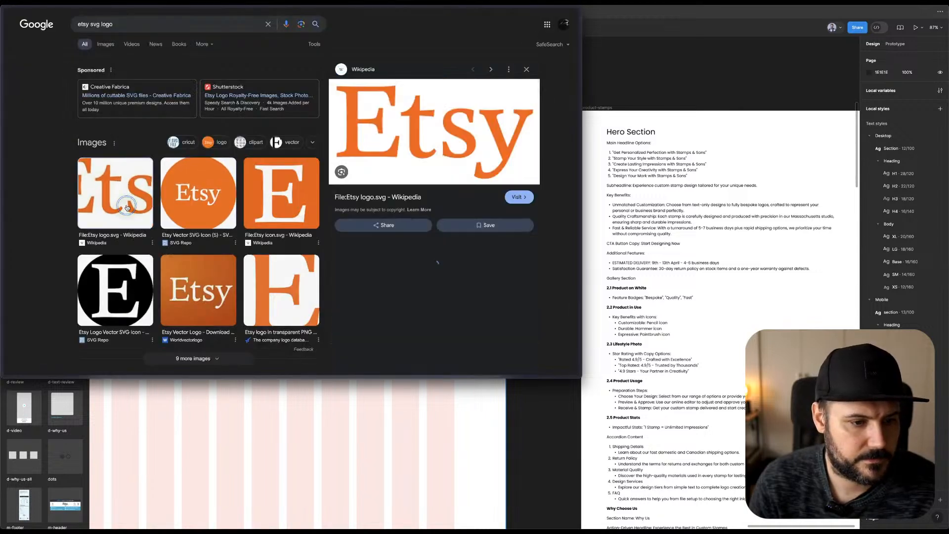
pyautogui.click(522, 194)
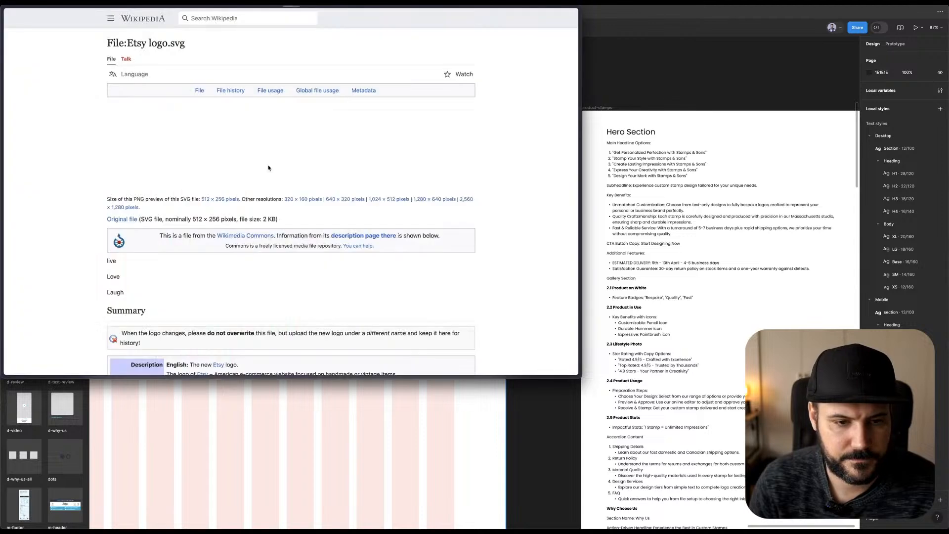
pyautogui.click(119, 220)
# Inspect the Etsy logo's source and copy the complete svg element markup.
pyautogui.rightClick(372, 136)
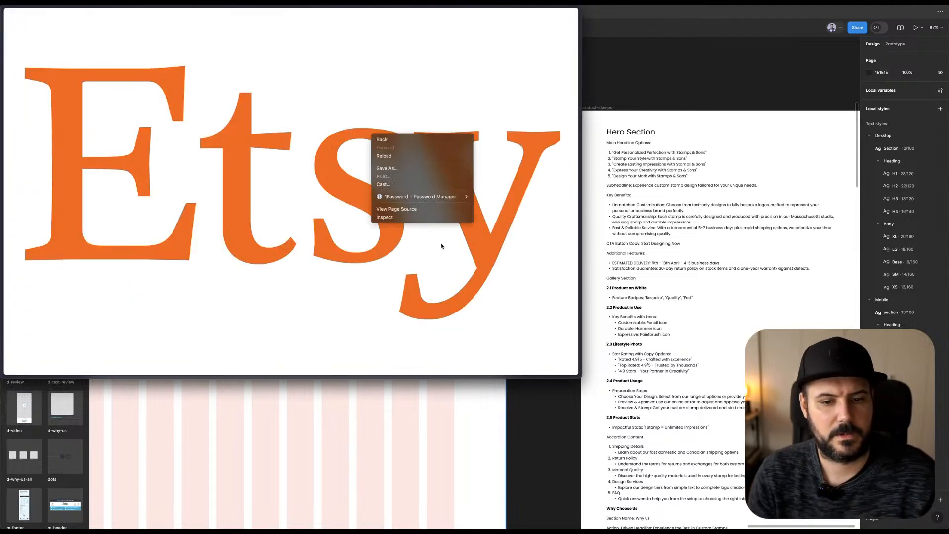
pyautogui.click(395, 217)
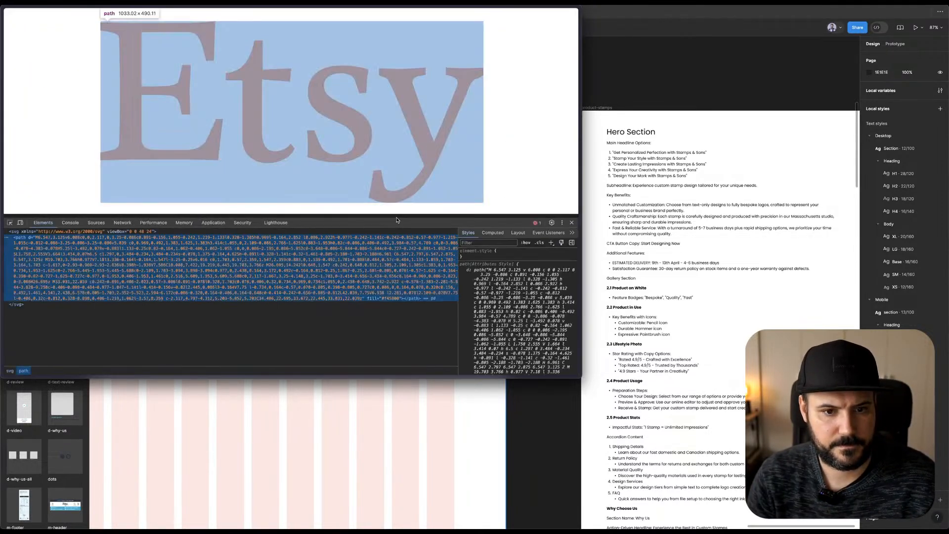
pyautogui.rightClick(153, 232)
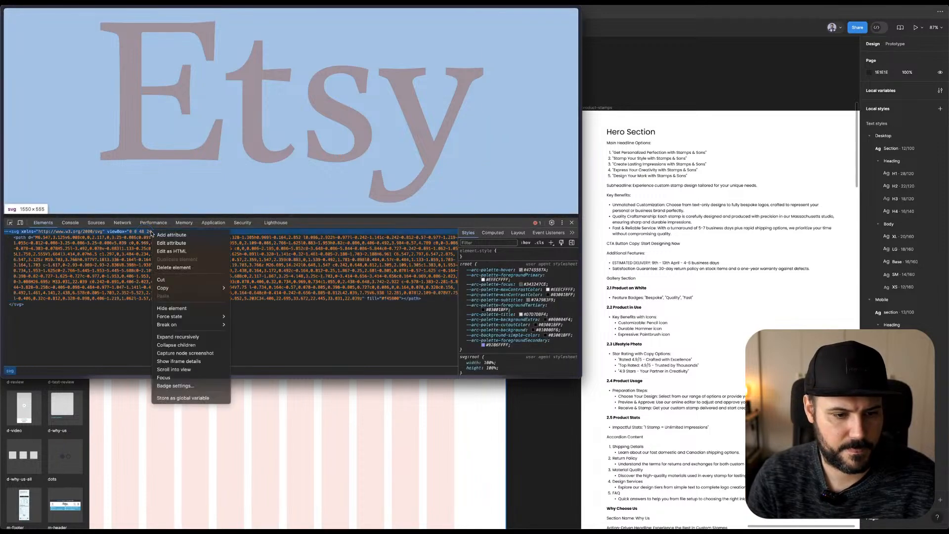
pyautogui.click(179, 252)
pyautogui.press('super+a')
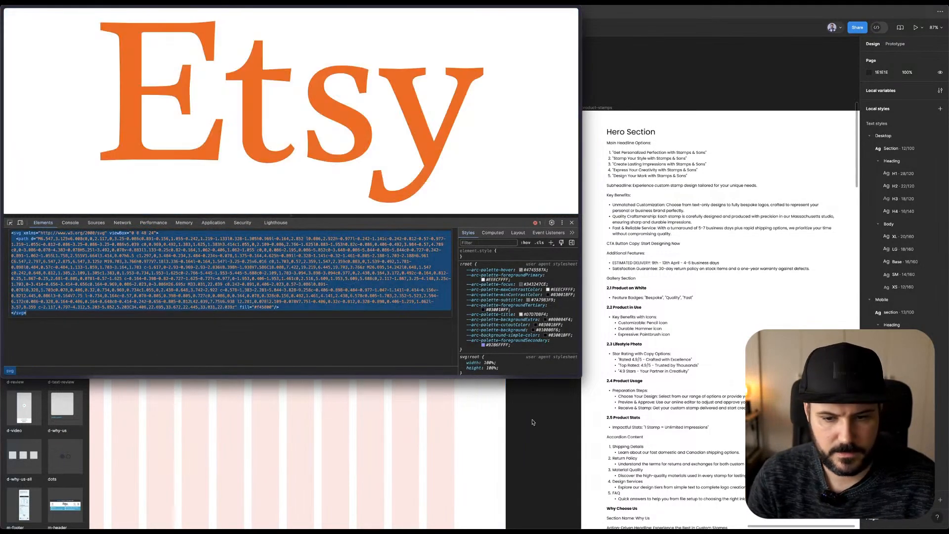
# Switch to Figma, paste the Etsy logo, move it below the "Available on Etsy" text and remove its outer frame.
pyautogui.click(586, 444)
pyautogui.click(545, 292)
pyautogui.press('super+v')
pyautogui.moveTo(471, 283); pyautogui.dragTo(547, 233)
pyautogui.press('super+shift+g')
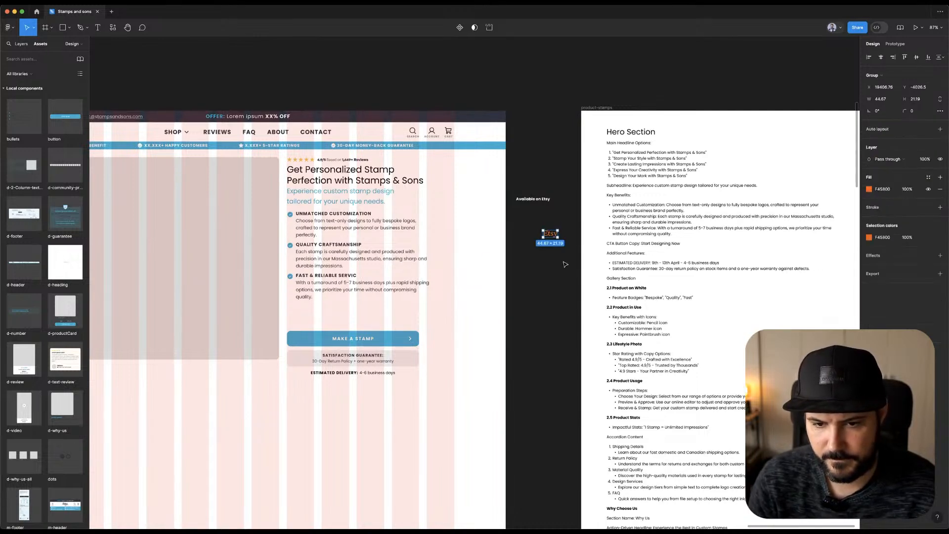
pyautogui.press('Escape')
# Draw a circle below the "Available on Etsy" text, size it 96 × 96 and place it under the Etsy logo.
pyautogui.press('o')
pyautogui.moveTo(533, 210); pyautogui.dragTo(565, 241)
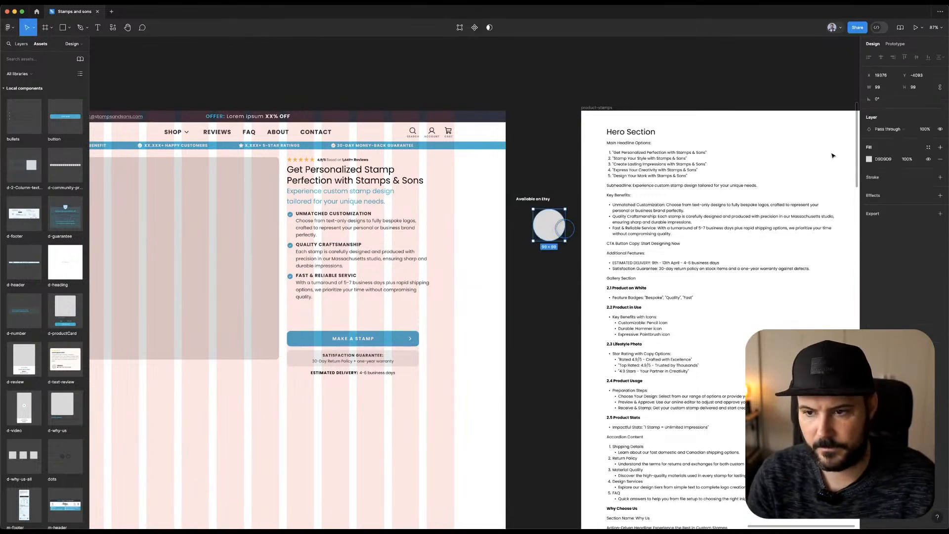
pyautogui.click(918, 88)
pyautogui.write('9')
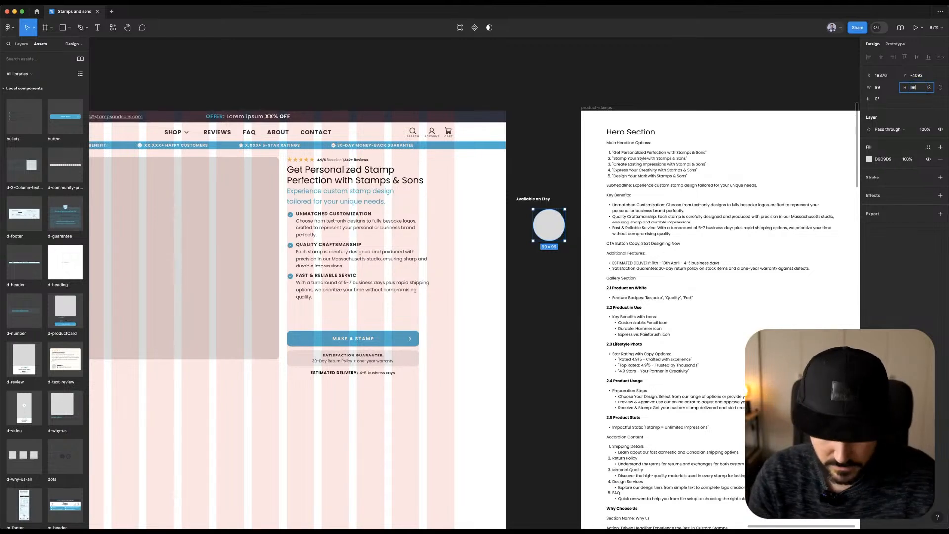
pyautogui.write('6')
pyautogui.press('Return')
pyautogui.moveTo(549, 224); pyautogui.dragTo(548, 262)
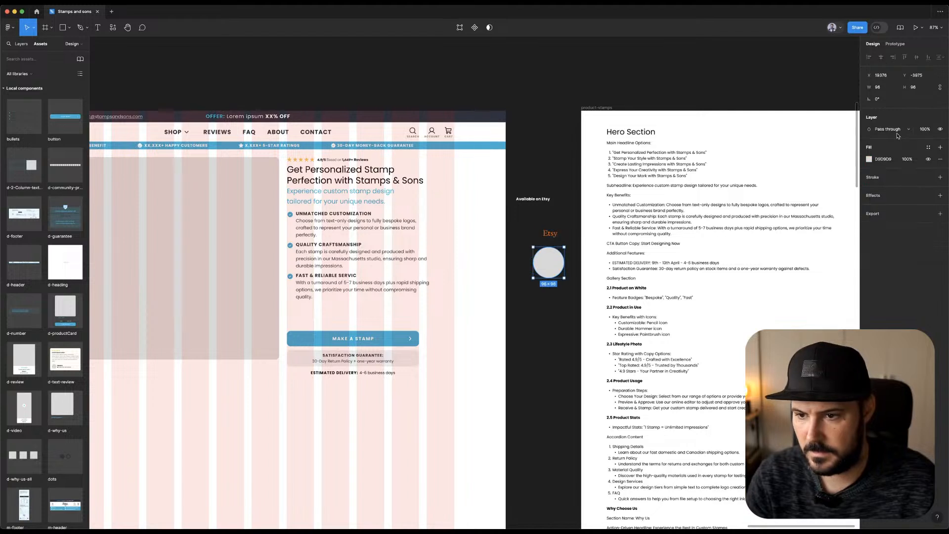
# Fill the circle with the Etsy orange F45800 and send it to the back.
pyautogui.click(891, 160)
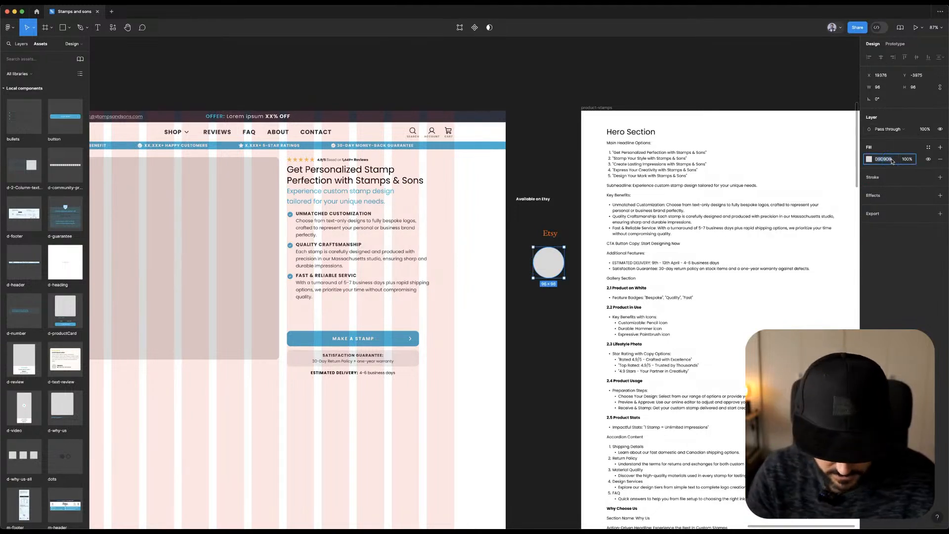
pyautogui.write('F45600')
pyautogui.press('Return')
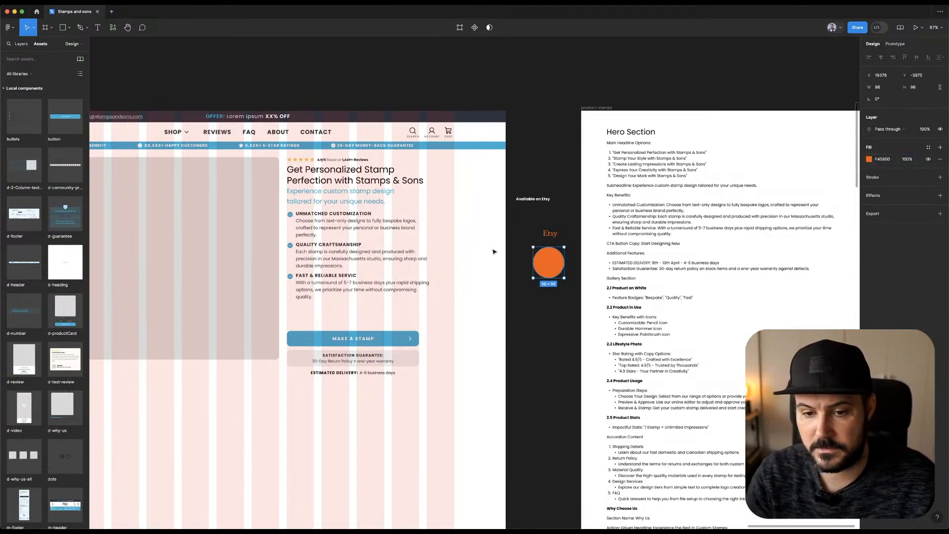
pyautogui.click(555, 234)
pyautogui.click(554, 258)
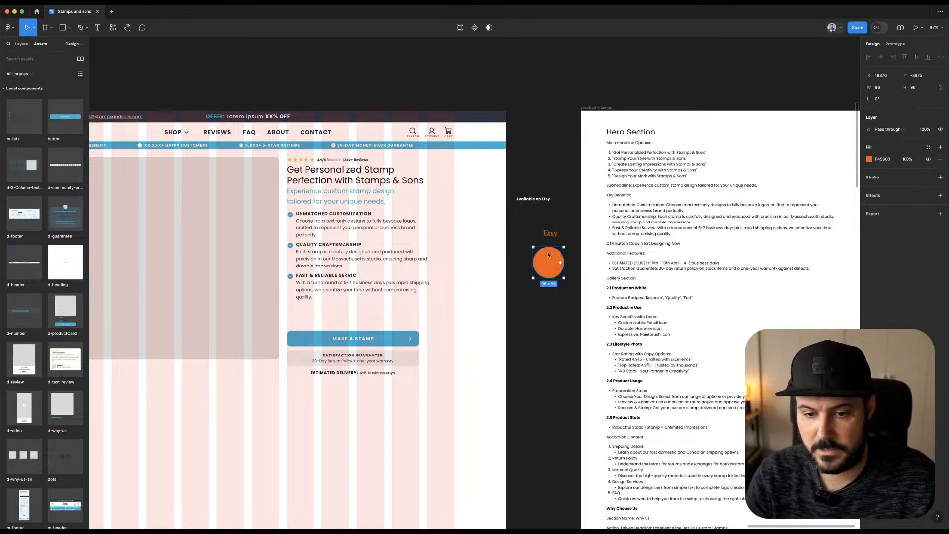
pyautogui.rightClick(558, 256)
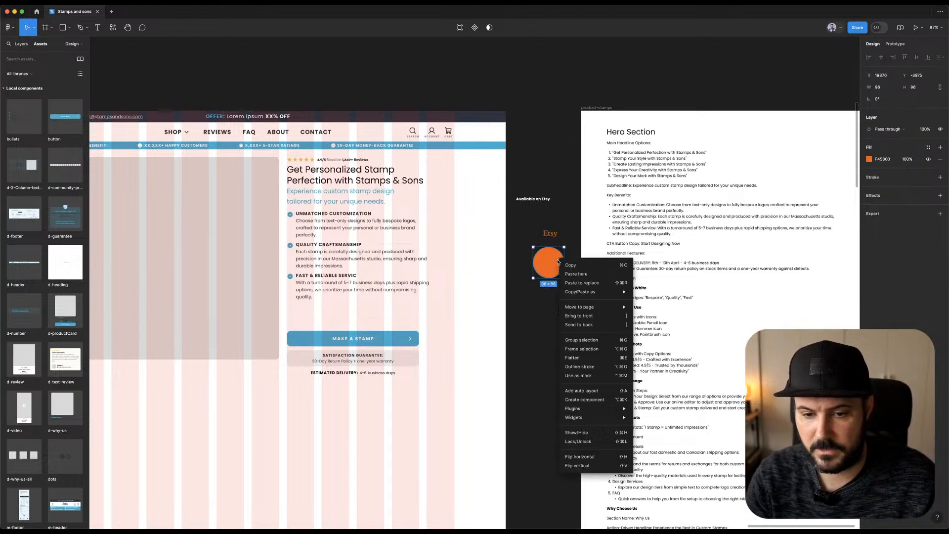
pyautogui.click(601, 324)
# Centre the Etsy logo inside the orange circle.
pyautogui.keyDown('shift'); pyautogui.click(558, 231); pyautogui.keyUp('shift')
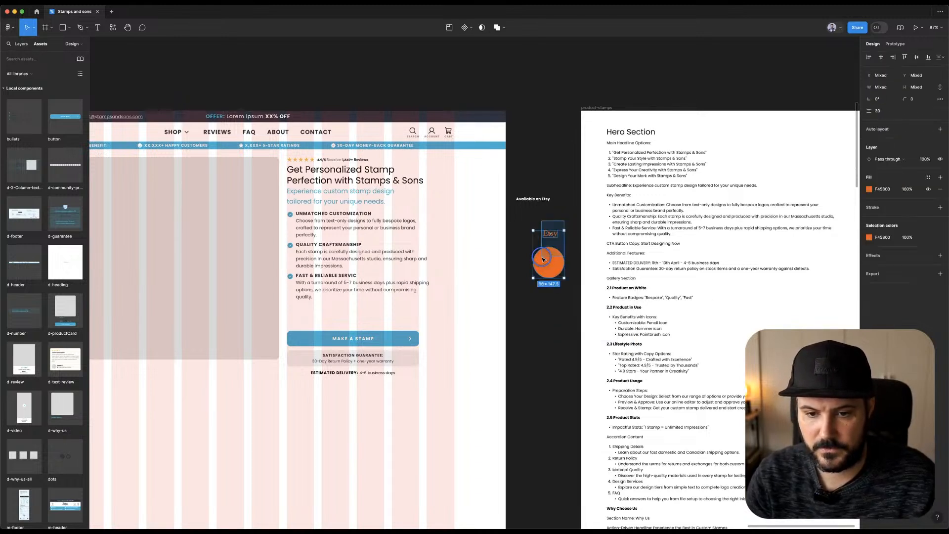
pyautogui.click(922, 59)
pyautogui.press('super+g')
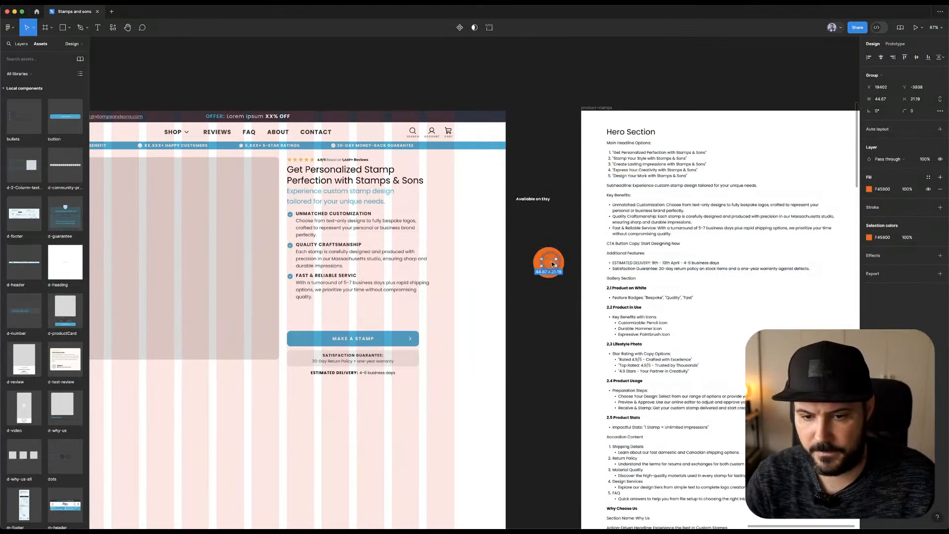
# Recolour the Etsy logo with color/white/100 and shift it down into the lower part of the orange circle.
pyautogui.click(924, 238)
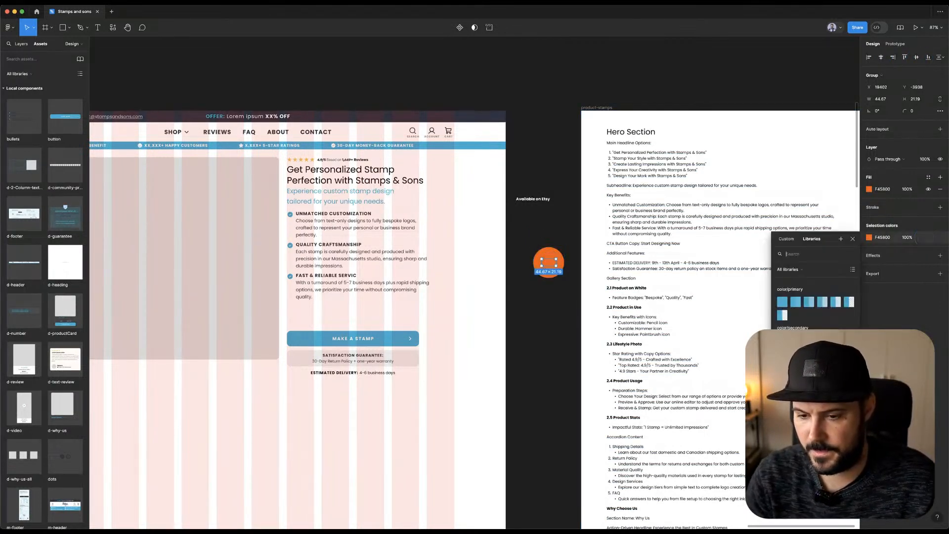
pyautogui.scroll(-1, 810, 363)
pyautogui.click(782, 363)
pyautogui.scroll(8, 548, 255)
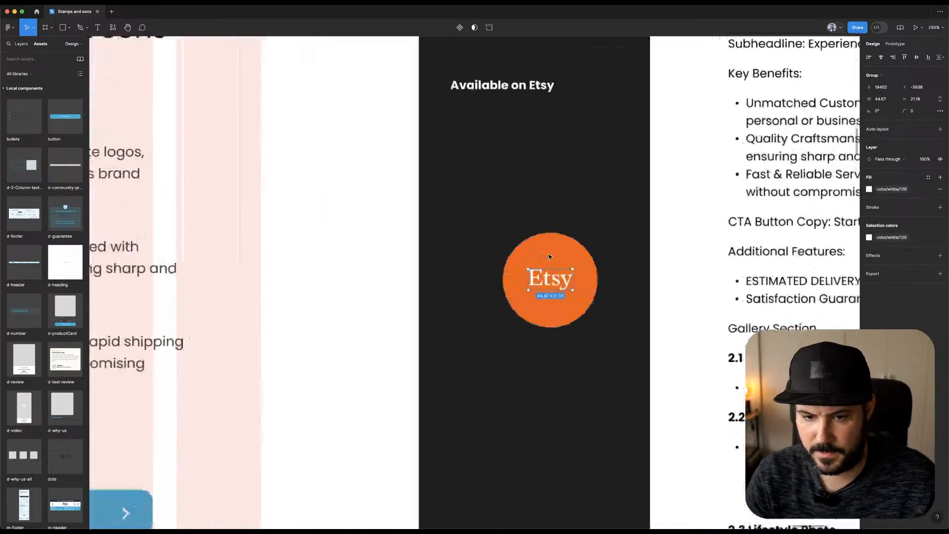
pyautogui.moveTo(551, 283); pyautogui.dragTo(552, 298)
pyautogui.click(500, 105)
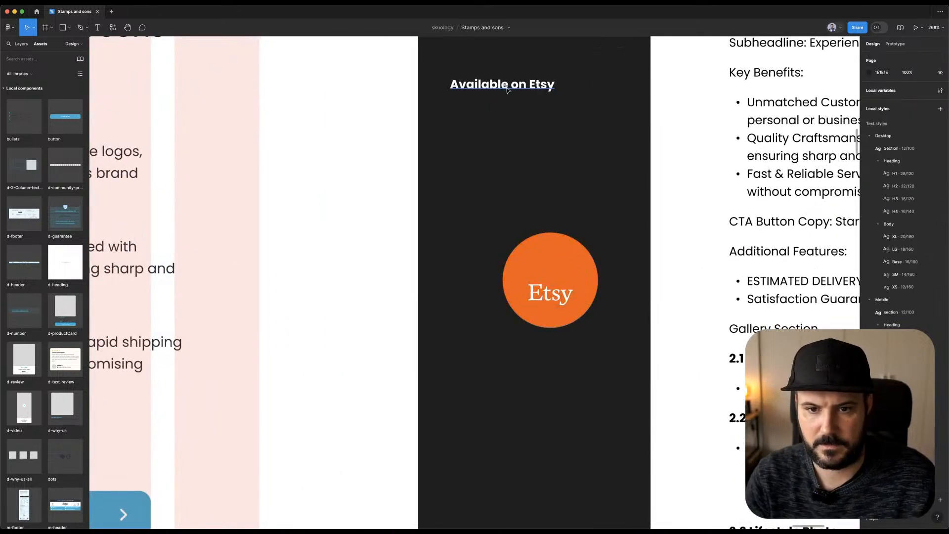
# Shorten the "Available on Etsy" text to "Available on" and move it into the orange circle above the Etsy logo.
pyautogui.doubleClick(506, 88)
pyautogui.moveTo(528, 85); pyautogui.dragTo(585, 85)
pyautogui.press('BackSpace')
pyautogui.press('Escape')
pyautogui.moveTo(467, 85); pyautogui.dragTo(530, 266)
# Enlarge the Etsy logo to about 63 × 30 and trim the "Available on" text box vertically to its cap height.
pyautogui.click(550, 303)
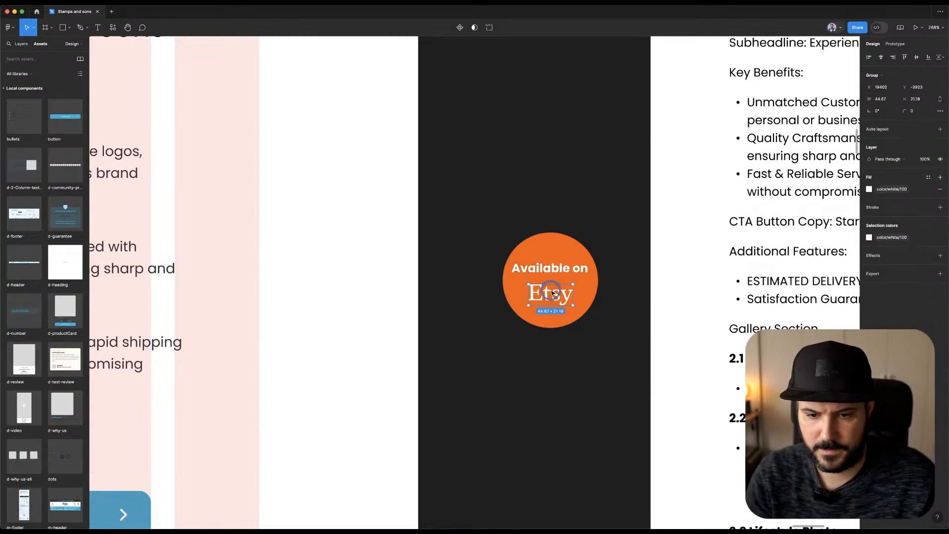
pyautogui.moveTo(551, 303); pyautogui.dragTo(553, 307)
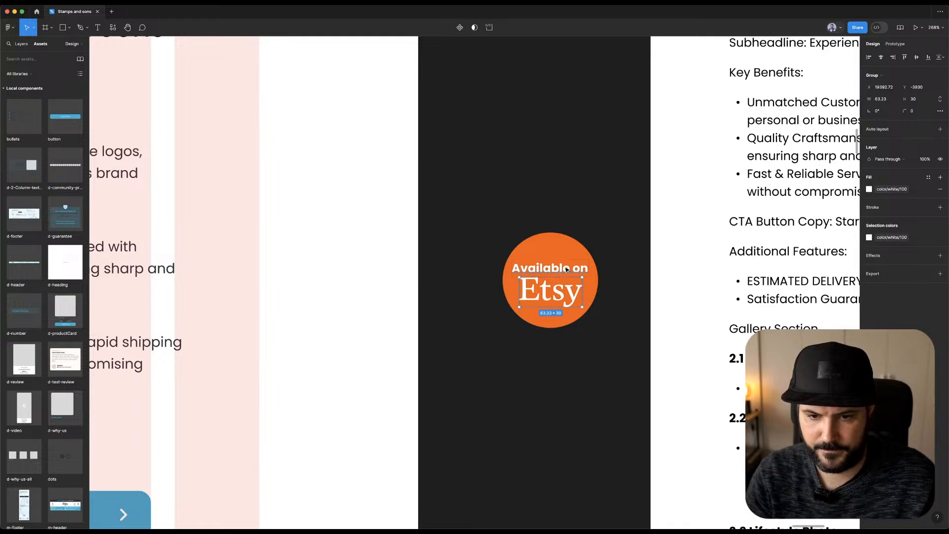
pyautogui.click(567, 268)
pyautogui.click(939, 206)
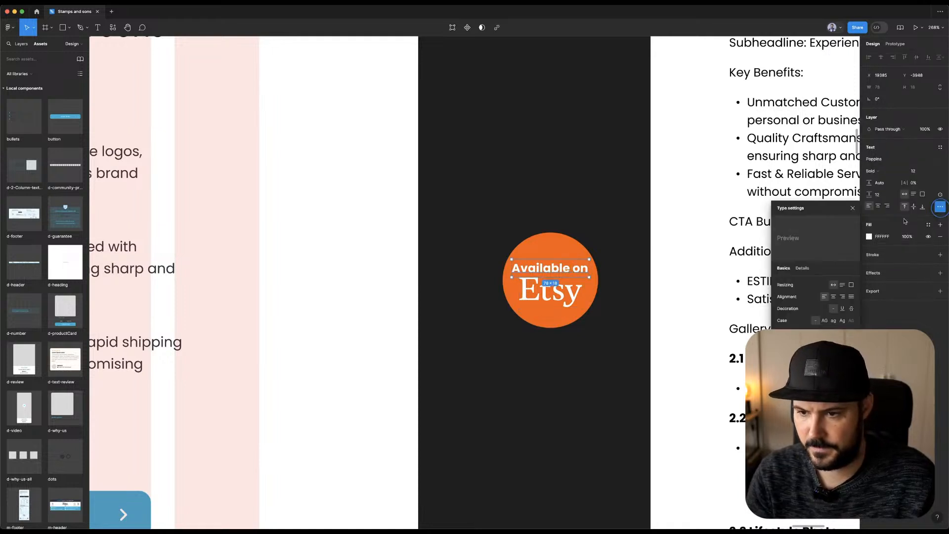
pyautogui.click(851, 332)
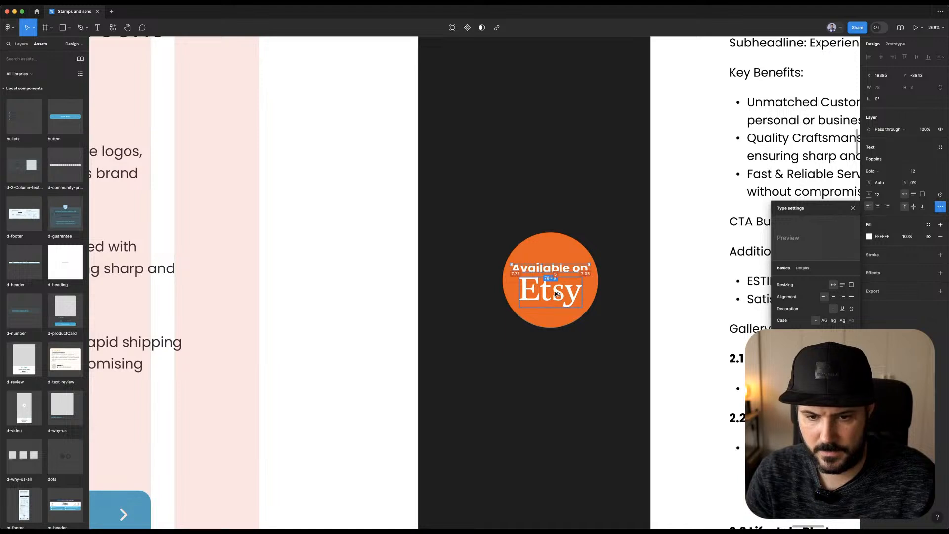
# Align the "Available on" text and Etsy logo together to the horizontal and vertical centre of the orange circle.
pyautogui.keyDown('shift'); pyautogui.click(555, 293); pyautogui.keyUp('shift')
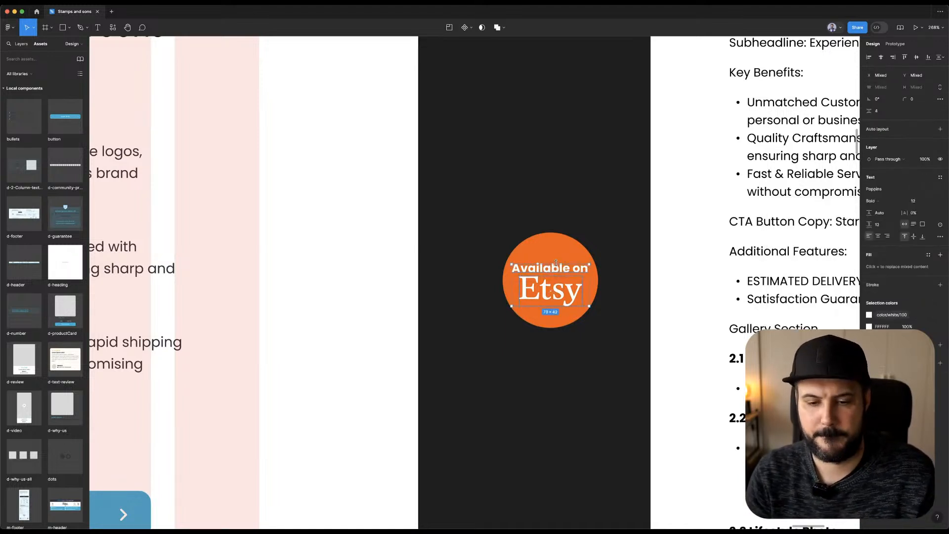
pyautogui.click(557, 246)
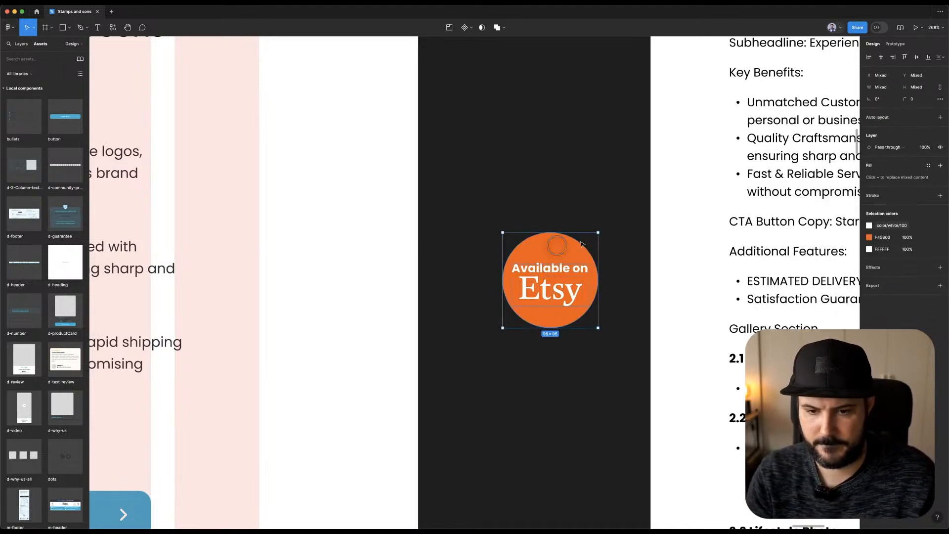
pyautogui.click(882, 57)
pyautogui.click(915, 58)
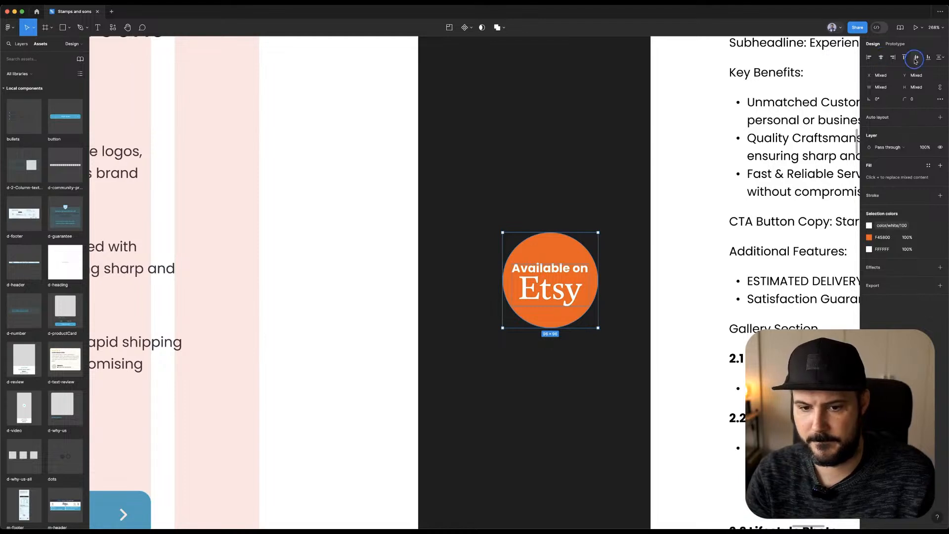
# Nudge the "Available on" text down slightly, closer to the Etsy logo.
pyautogui.click(547, 207)
pyautogui.scroll(-5, 568, 205)
pyautogui.click(557, 242)
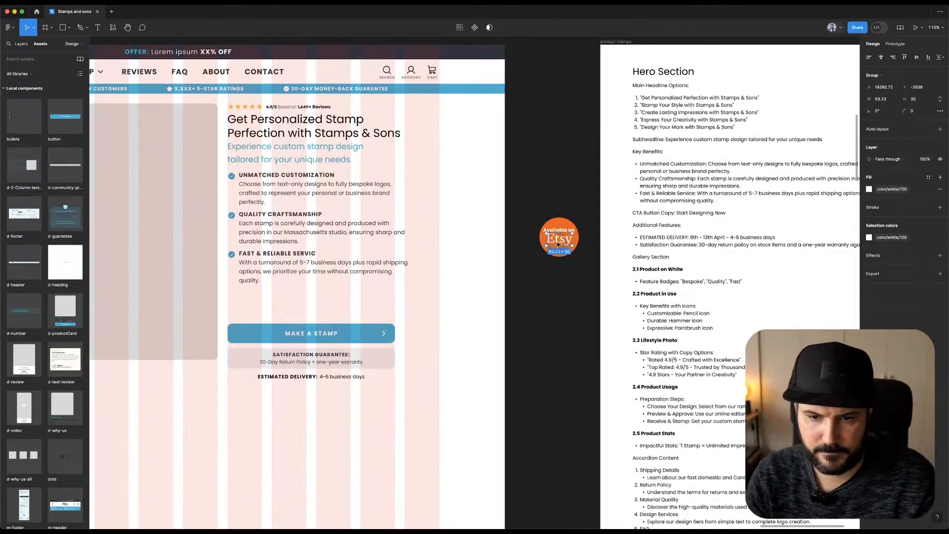
pyautogui.click(595, 206)
pyautogui.click(560, 217)
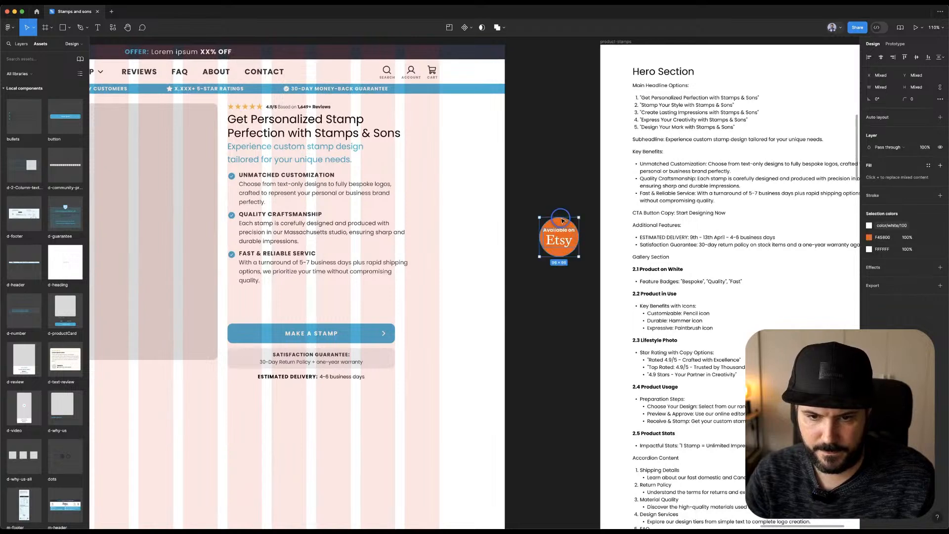
pyautogui.press('Escape')
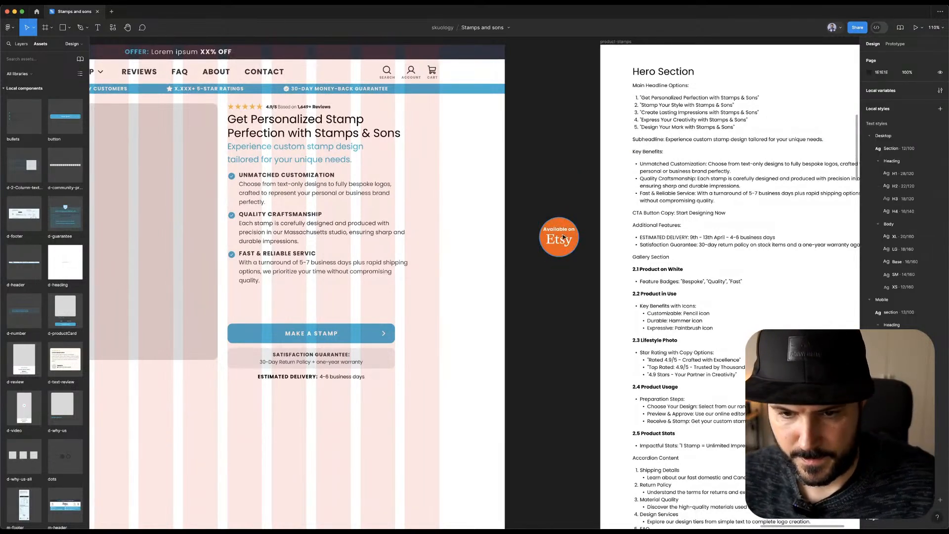
pyautogui.keyDown('super'); pyautogui.click(564, 230); pyautogui.keyUp('super')
pyautogui.press('Down')
pyautogui.press('Down')
pyautogui.press('Down')
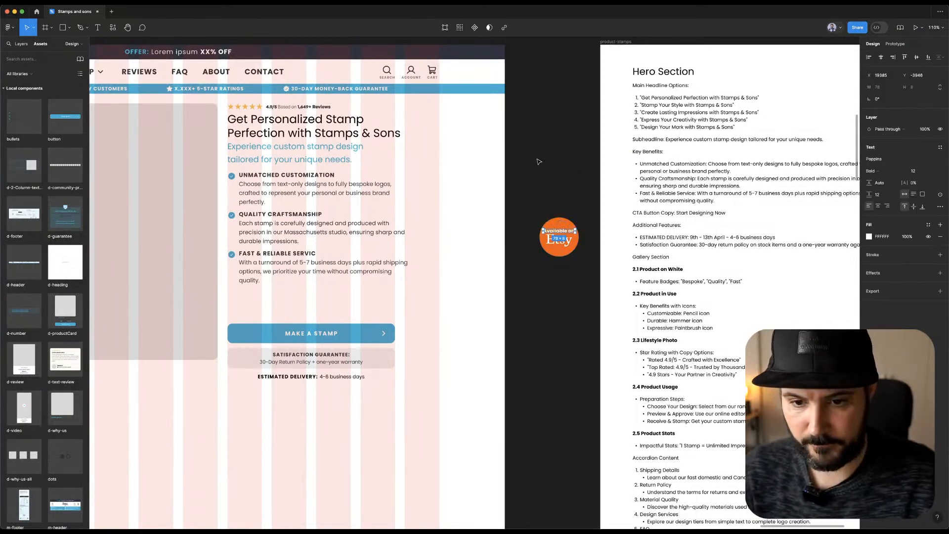
# Move the badge into the hero's last grid column, shrinking its circle to 86 × 86 and its Etsy logo to about 51 × 24.
pyautogui.moveTo(566, 237); pyautogui.dragTo(588, 167)
pyautogui.scroll(5, 624, 179)
pyautogui.doubleClick(581, 162)
pyautogui.moveTo(508, 255); pyautogui.dragTo(530, 242)
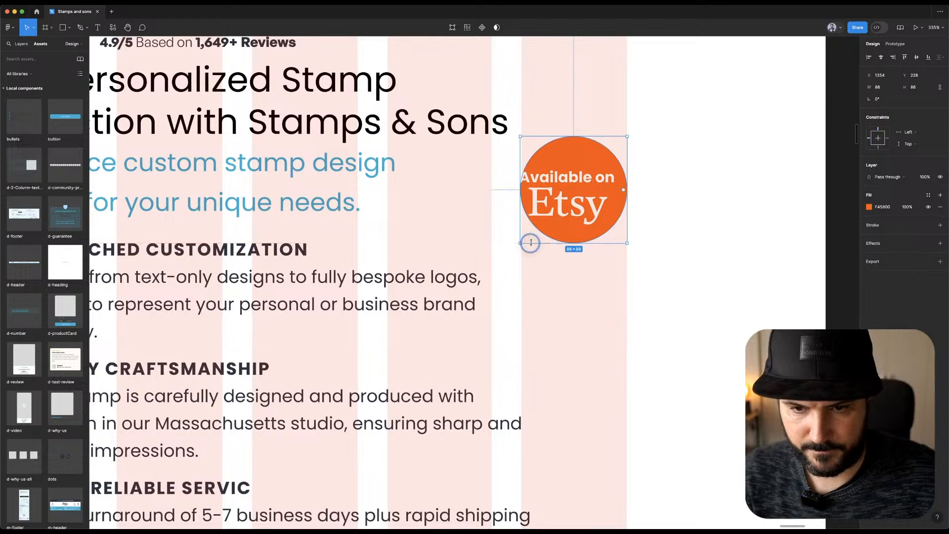
pyautogui.click(572, 205)
pyautogui.moveTo(527, 187); pyautogui.dragTo(543, 194)
# Set the "Available on" text to font size 10 and reposition it and the Etsy logo closely stacked inside the circle.
pyautogui.click(568, 177)
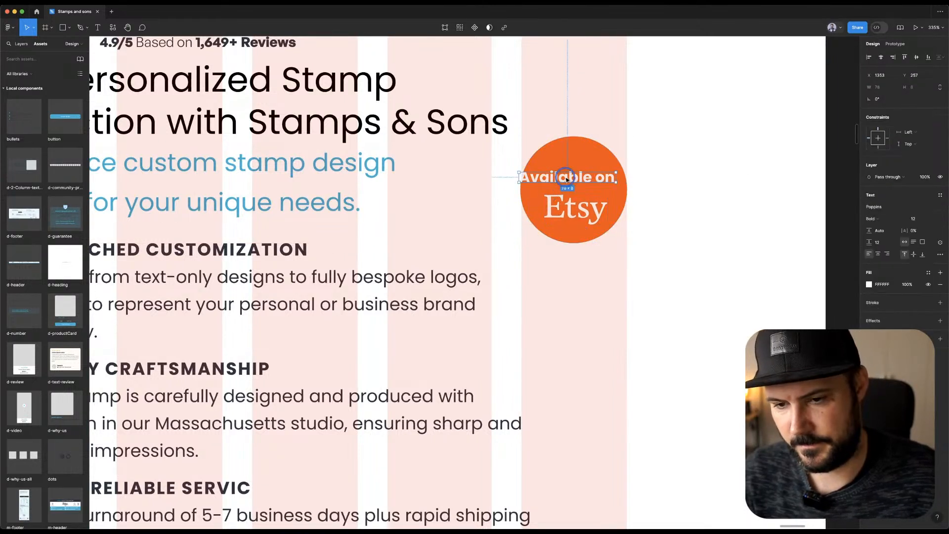
pyautogui.click(916, 218)
pyautogui.write('10')
pyautogui.press('Return')
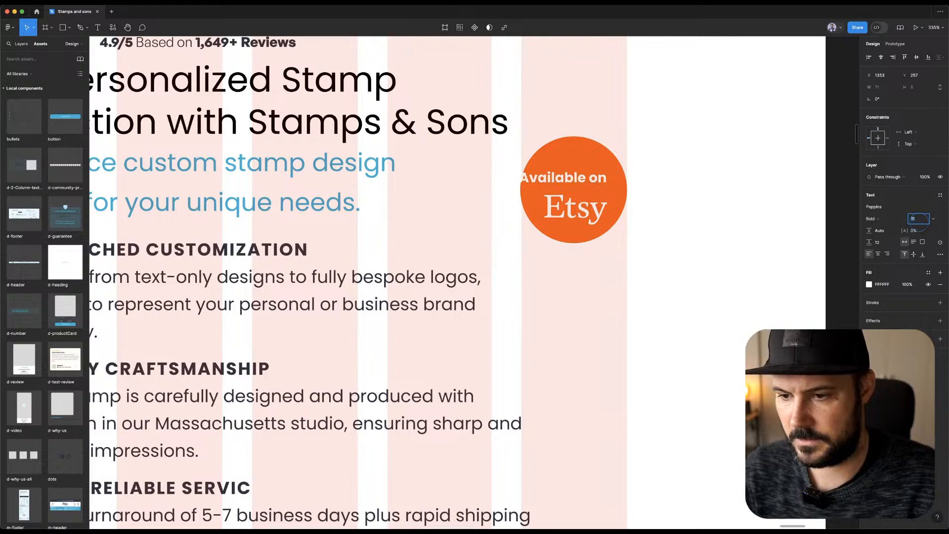
pyautogui.moveTo(576, 178); pyautogui.dragTo(589, 179)
pyautogui.moveTo(588, 209); pyautogui.dragTo(589, 204)
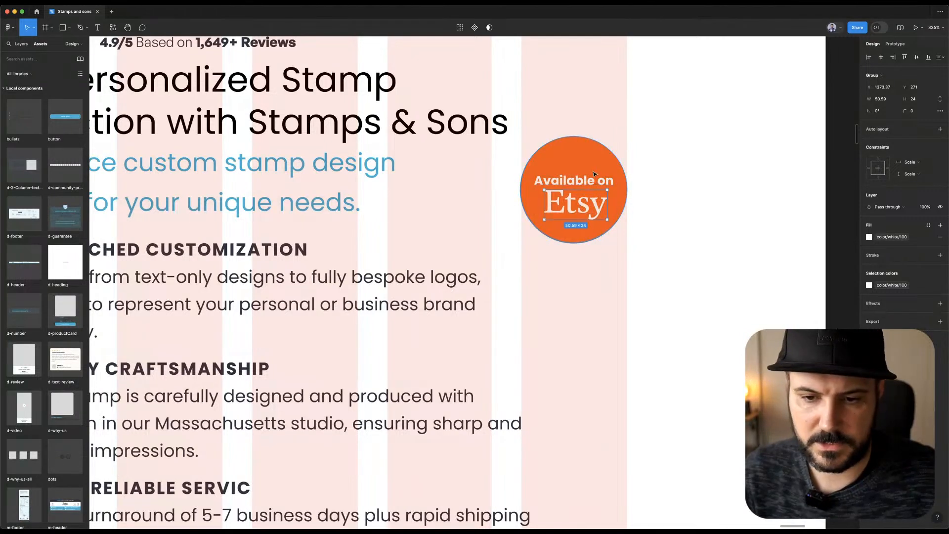
# Centre the text and logo as one block horizontally and vertically within the resized orange circle.
pyautogui.keyDown('shift'); pyautogui.click(586, 187); pyautogui.keyUp('shift')
pyautogui.keyDown('shift'); pyautogui.click(611, 168); pyautogui.keyUp('shift')
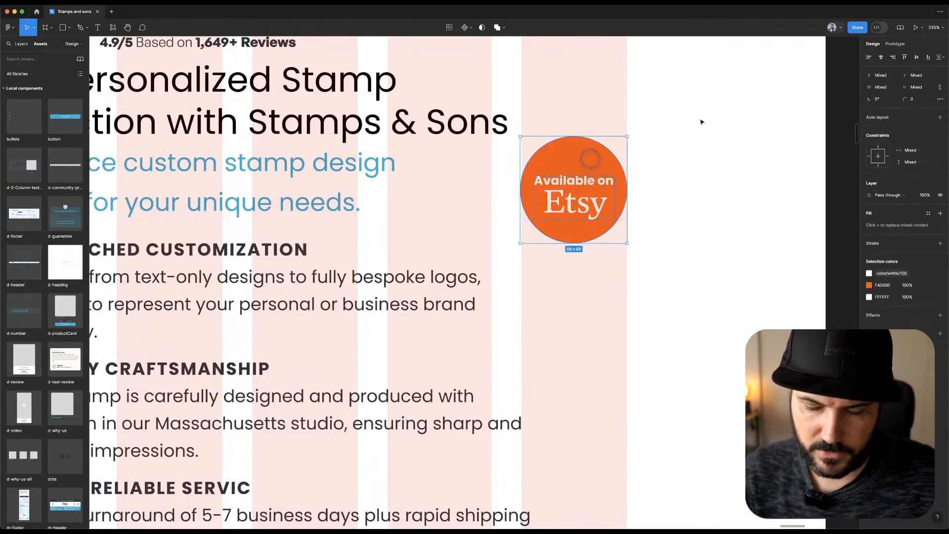
pyautogui.click(909, 58)
pyautogui.press('super+z')
pyautogui.click(914, 58)
pyautogui.click(882, 58)
pyautogui.scroll(-5, 451, 224)
pyautogui.click(704, 203)
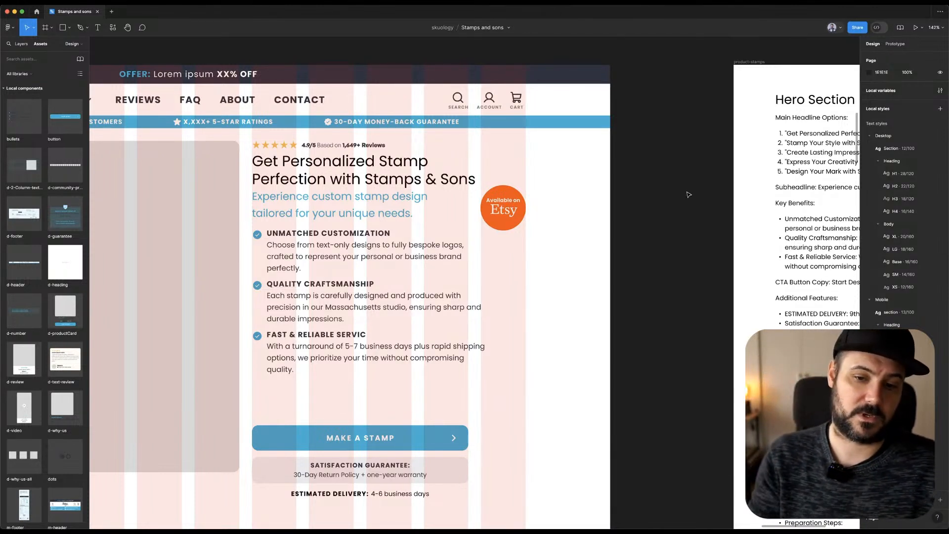
# Enlarge the Etsy logo inside the hero badge to about 67 × 32.
pyautogui.click(504, 211)
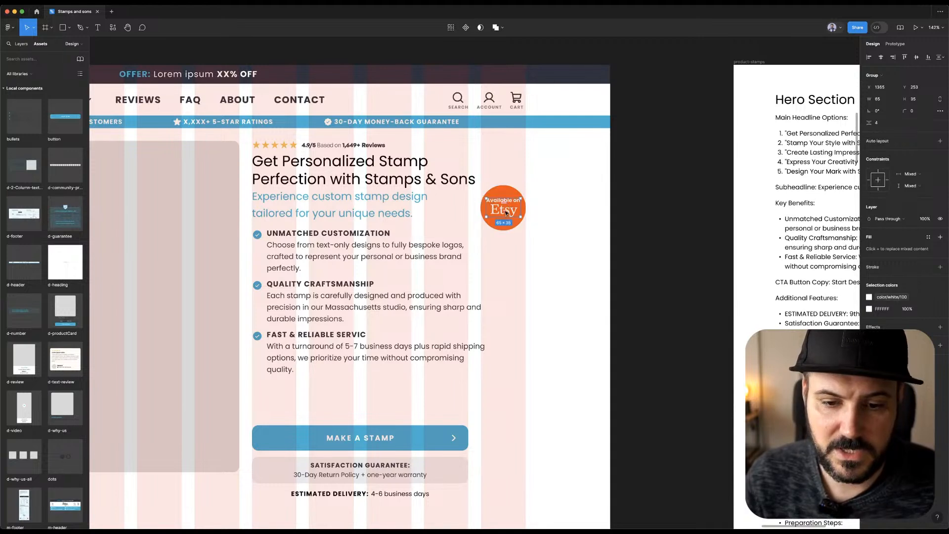
pyautogui.doubleClick(504, 218)
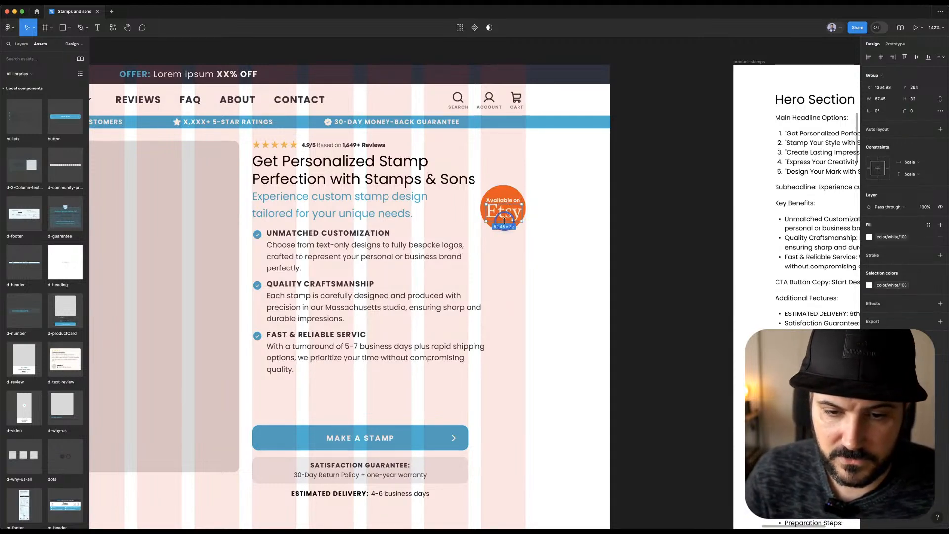
pyautogui.click(652, 223)
# Examine the hero layout with its Etsy badge and the remaining product copy in the document beside it.
pyautogui.scroll(-3, 656, 220)
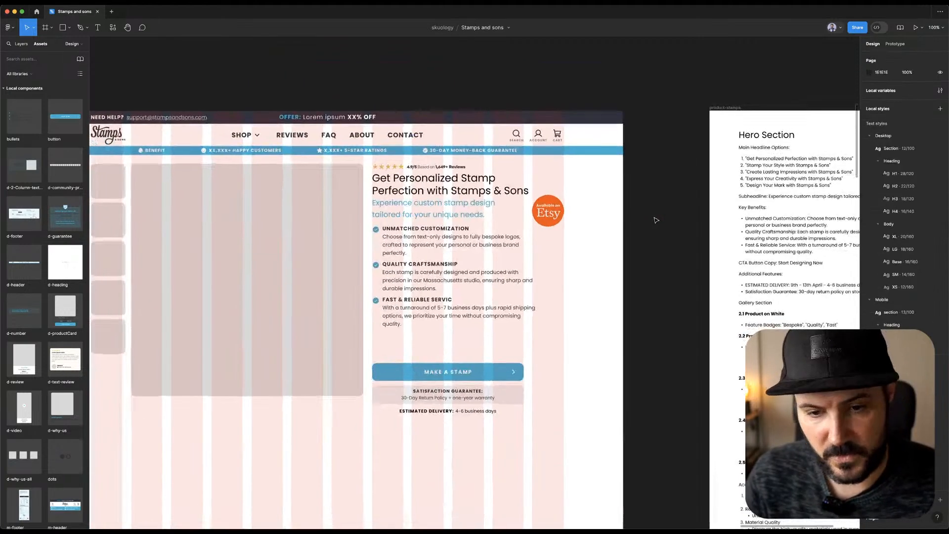
pyautogui.rightClick(657, 216)
pyautogui.moveTo(645, 224); pyautogui.dragTo(666, 212)
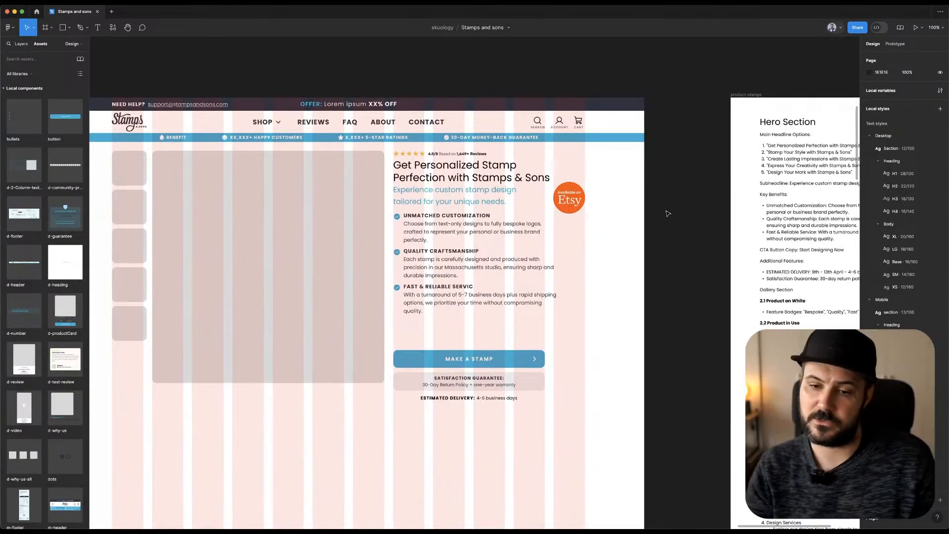
pyautogui.click(671, 180)
pyautogui.moveTo(665, 246); pyautogui.dragTo(723, 193)
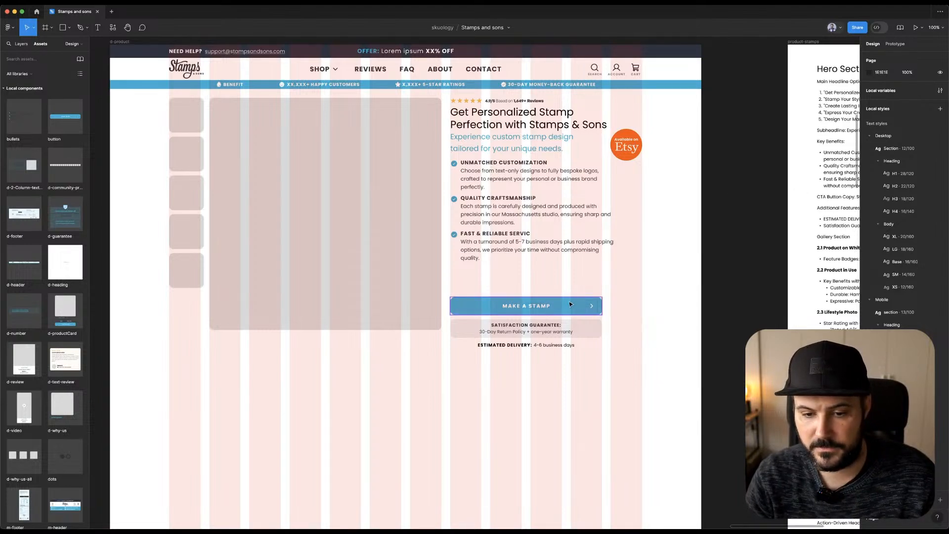
pyautogui.scroll(-5, 752, 267)
pyautogui.hscroll(5, 752, 267)
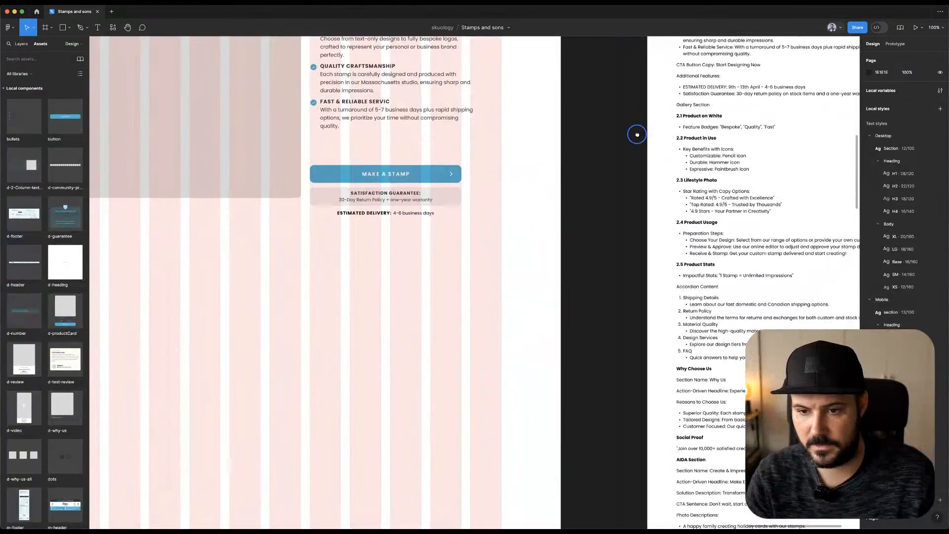
pyautogui.scroll(4, 637, 134)
pyautogui.hscroll(-6, 638, 134)
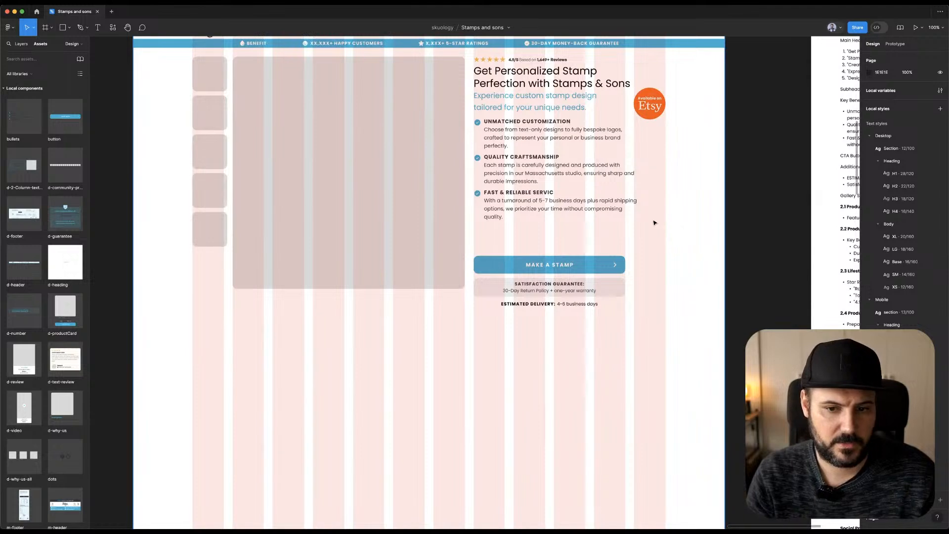
# Switch to the browser's Rubber Stamp page and examine its price at 1 inch width and the wood handle option, returning to Figma.
pyautogui.press('super+Tab')
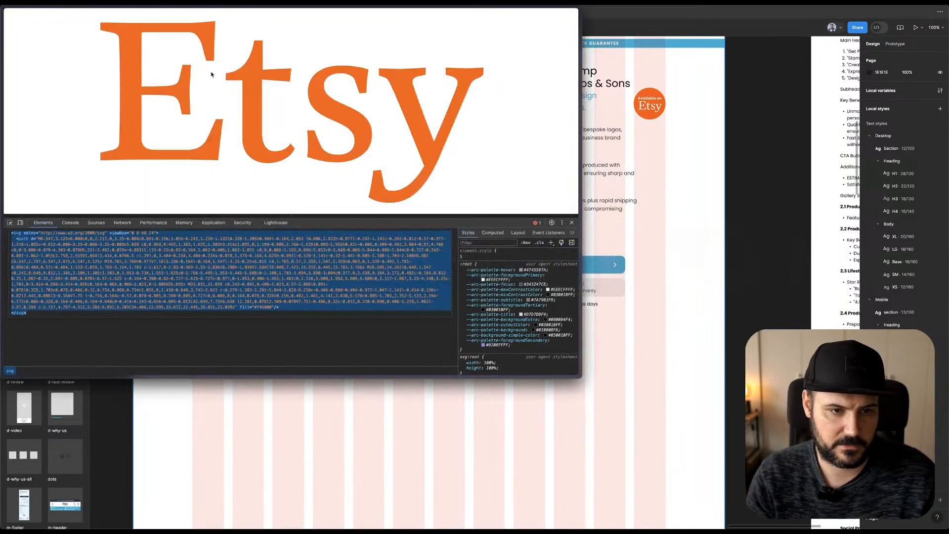
pyautogui.hscroll(-5, 233, 70)
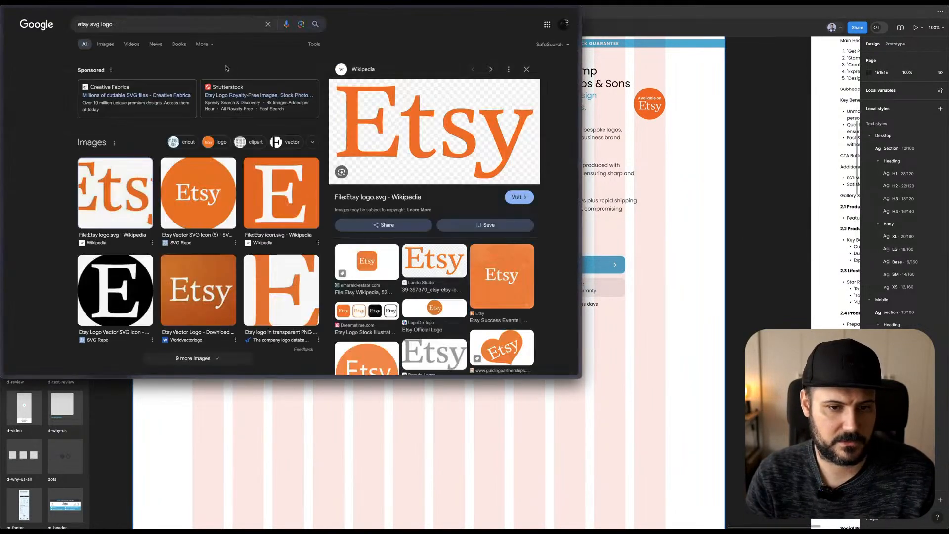
pyautogui.hotkey('ctrl', 'Tab')
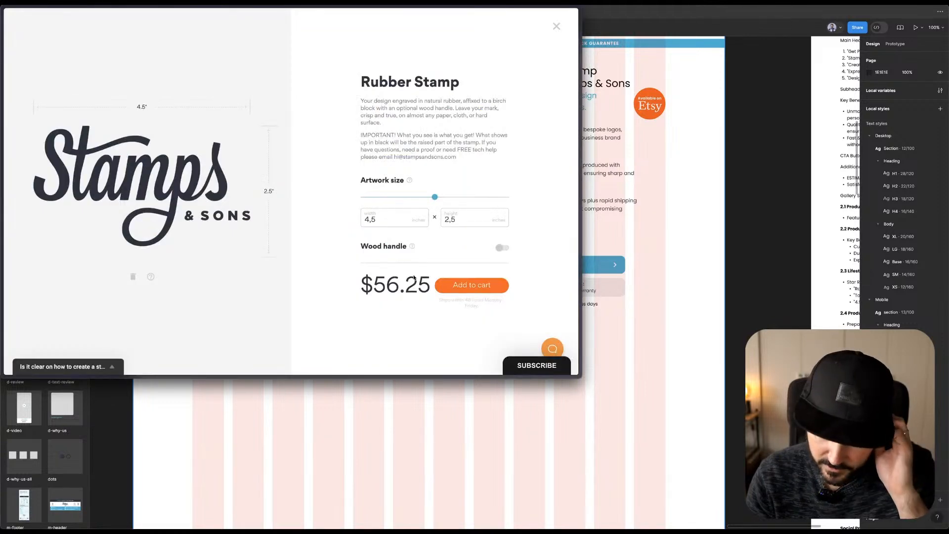
pyautogui.moveTo(435, 197); pyautogui.dragTo(359, 197)
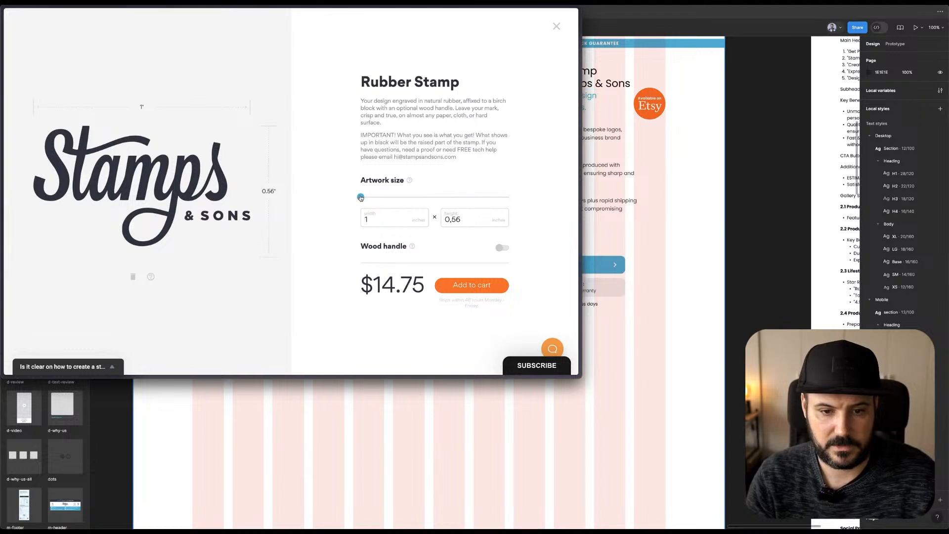
pyautogui.click(504, 249)
pyautogui.click(504, 248)
pyautogui.click(397, 279)
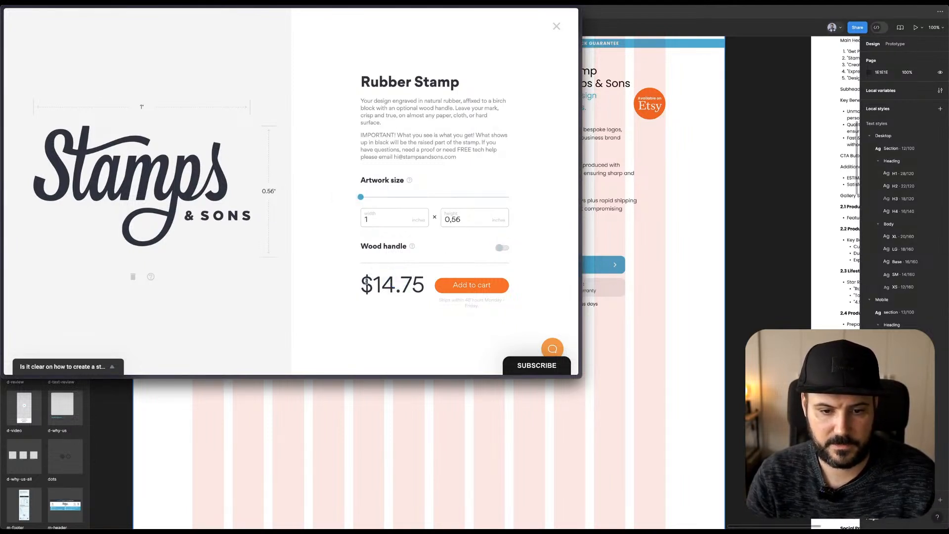
pyautogui.click(726, 214)
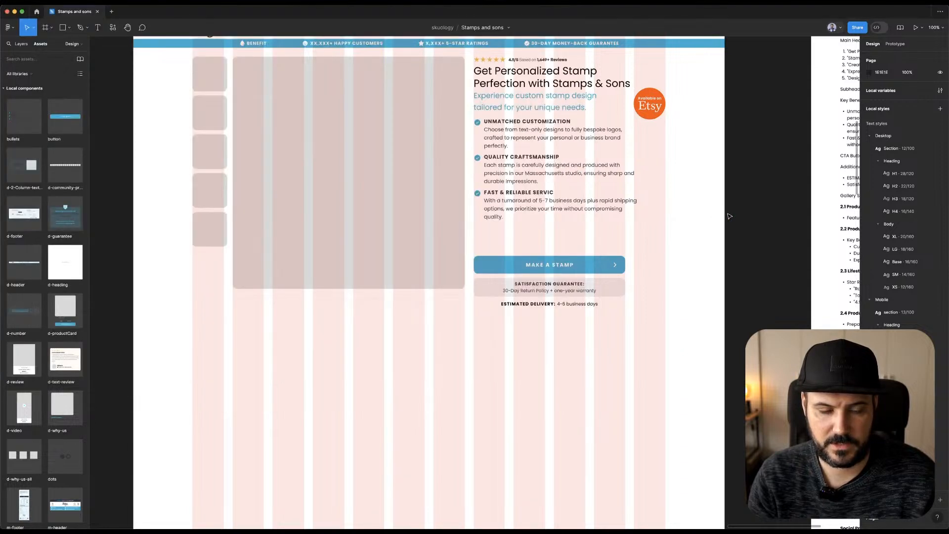
# Place a d-productCard component below the hero's main image and detach the instance.
pyautogui.click(103, 95)
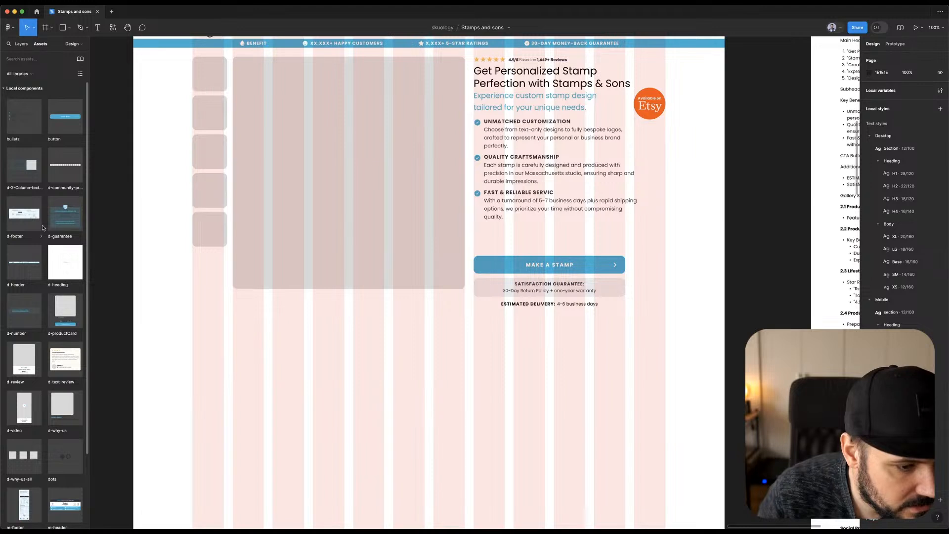
pyautogui.scroll(-4, 43, 228)
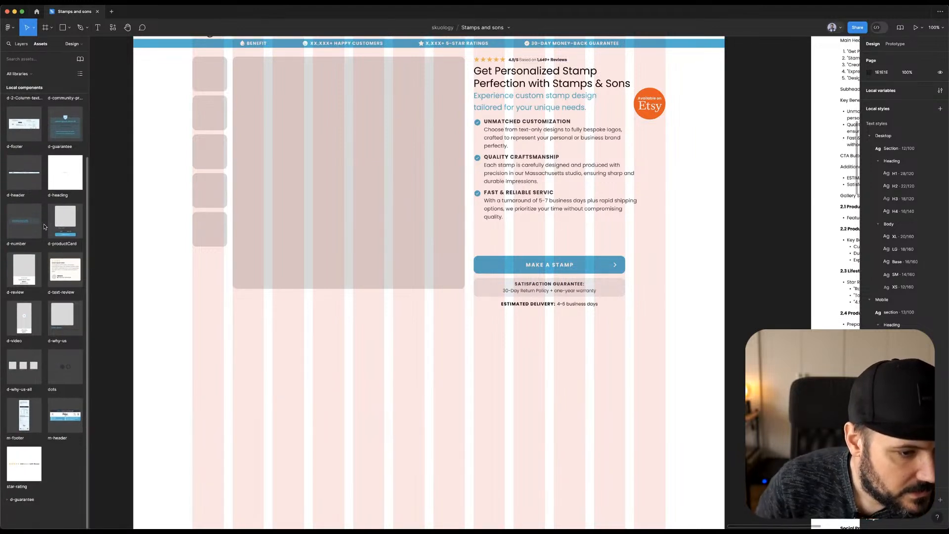
pyautogui.moveTo(51, 225); pyautogui.dragTo(392, 384)
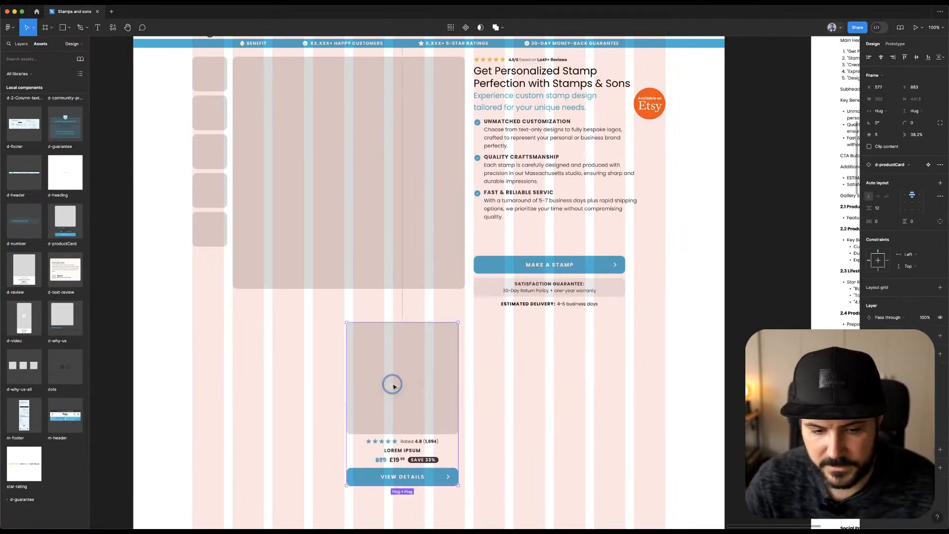
pyautogui.rightClick(421, 382)
pyautogui.click(447, 447)
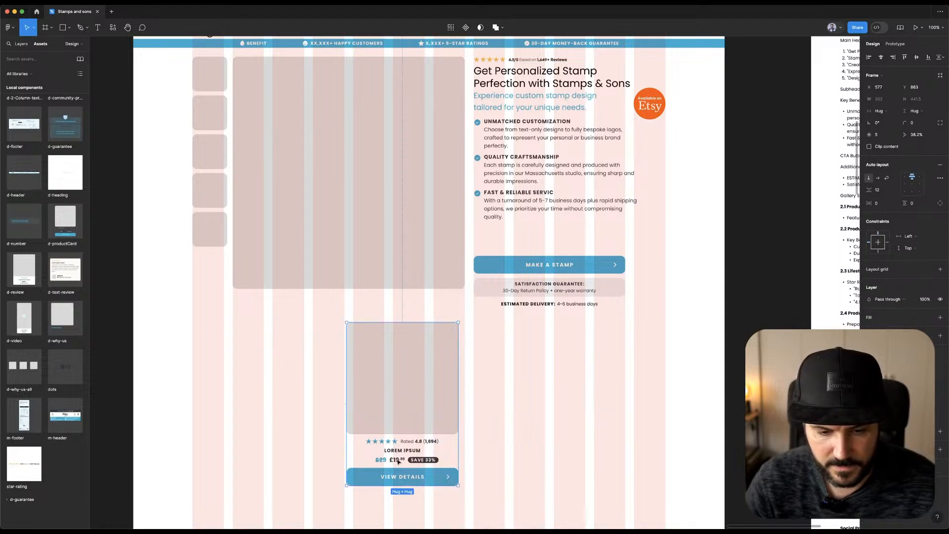
# Extract the price row from the product card, remove the rest of the card, and place the row above the MAKE A STAMP button.
pyautogui.doubleClick(393, 462)
pyautogui.doubleClick(394, 462)
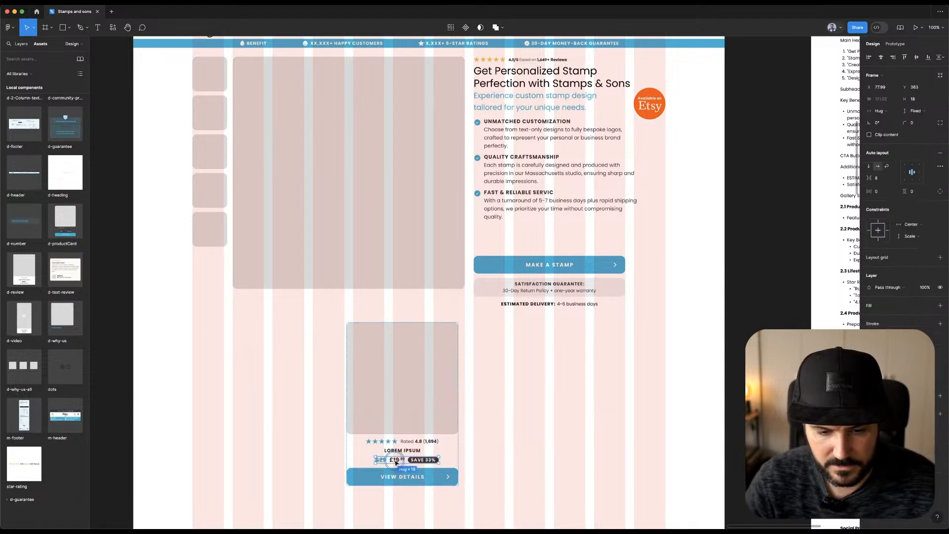
pyautogui.click(530, 438)
pyautogui.click(387, 401)
pyautogui.press('Delete')
pyautogui.click(552, 353)
pyautogui.press('super+v')
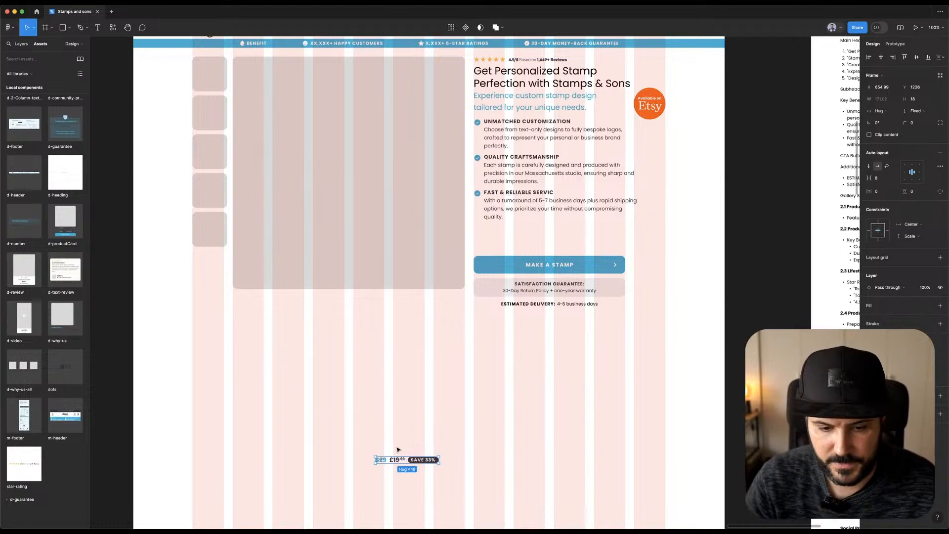
pyautogui.moveTo(415, 460); pyautogui.dragTo(536, 240)
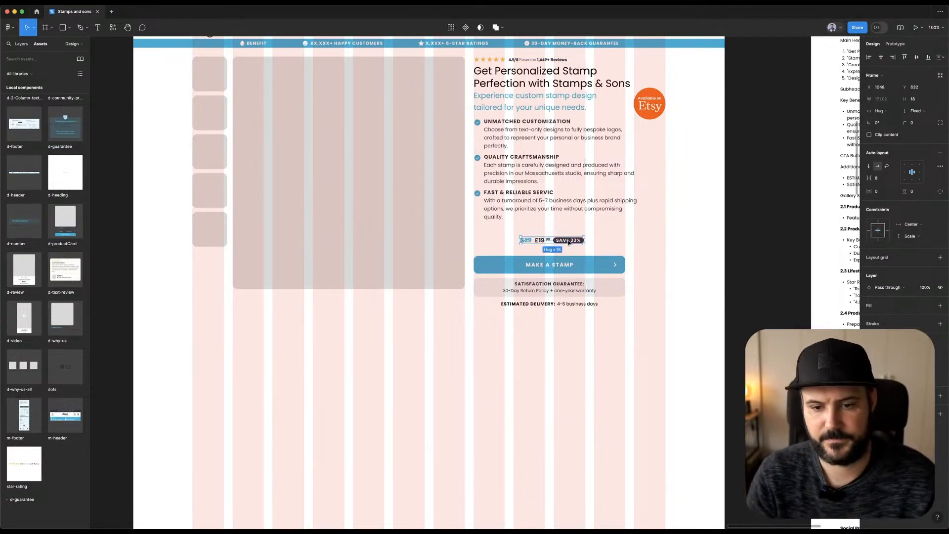
# Change the dark price in the row above the button to £14.95.
pyautogui.scroll(5, 566, 241)
pyautogui.doubleClick(525, 240)
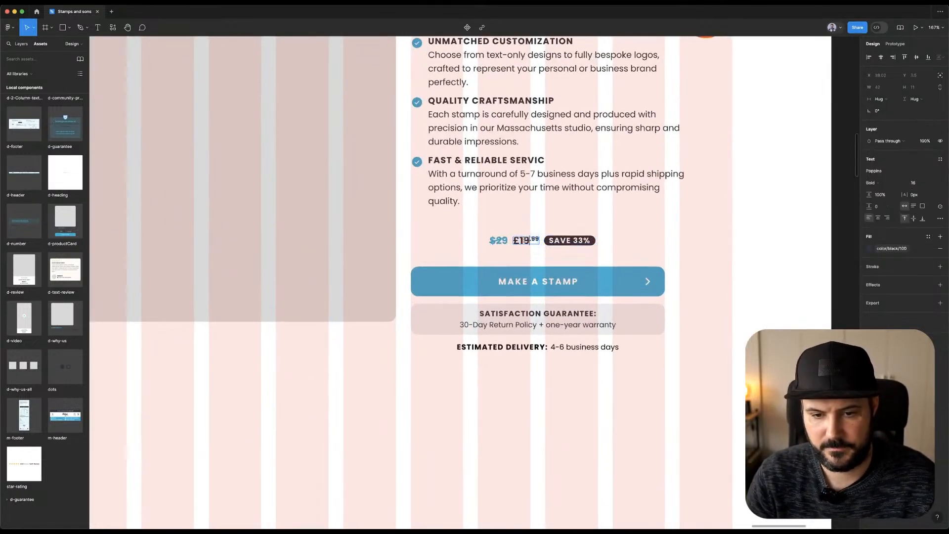
pyautogui.write('4')
pyautogui.moveTo(530, 239); pyautogui.dragTo(545, 237)
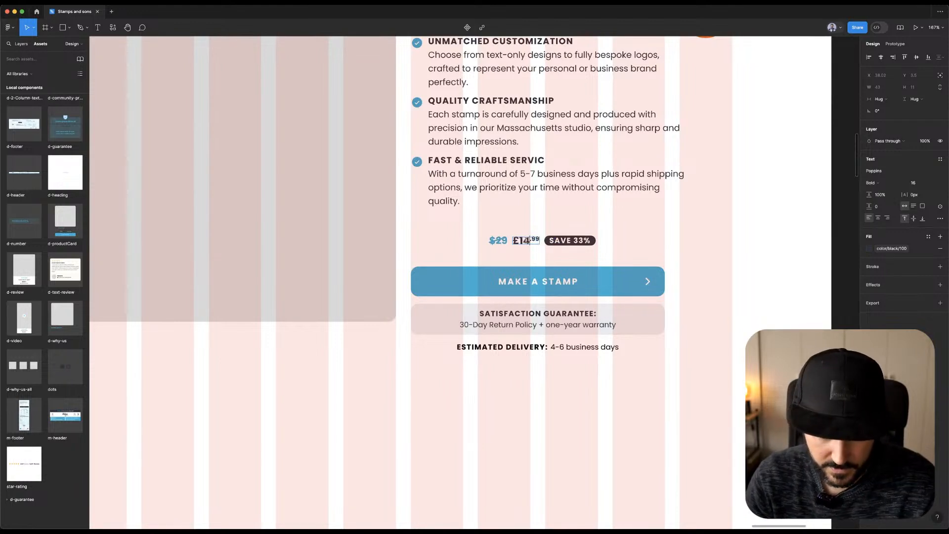
pyautogui.write('95')
pyautogui.press('Escape')
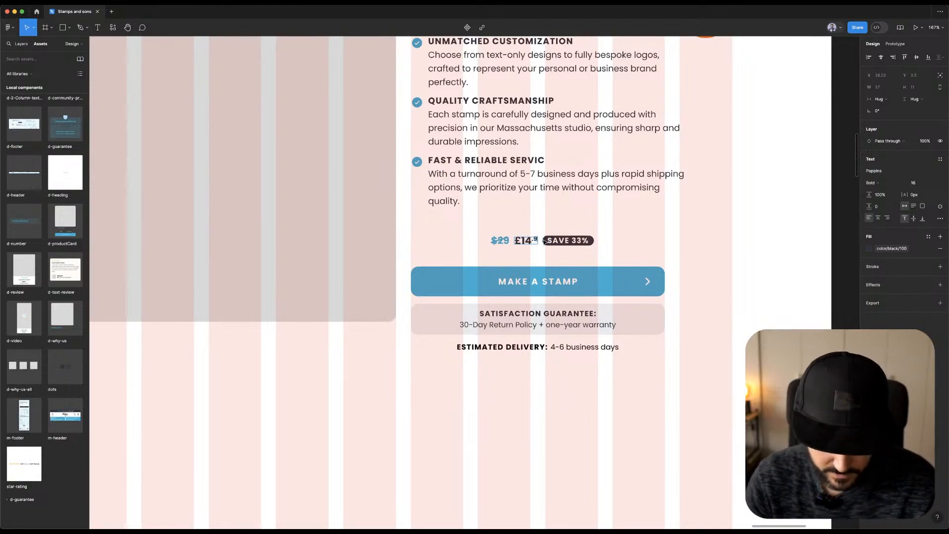
# Delete the struck-through $29 price and the SAVE 33% badge from the price row.
pyautogui.click(498, 241)
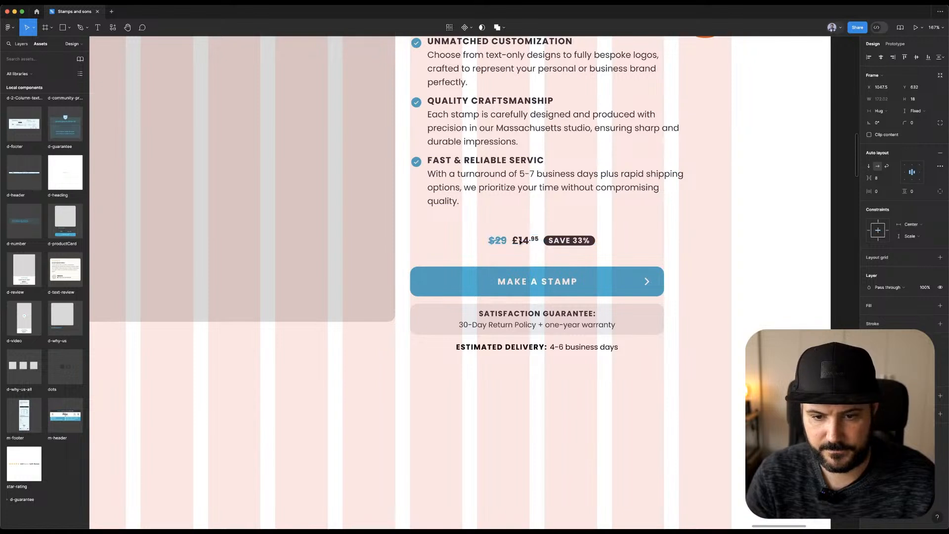
pyautogui.press('Delete')
pyautogui.click(551, 240)
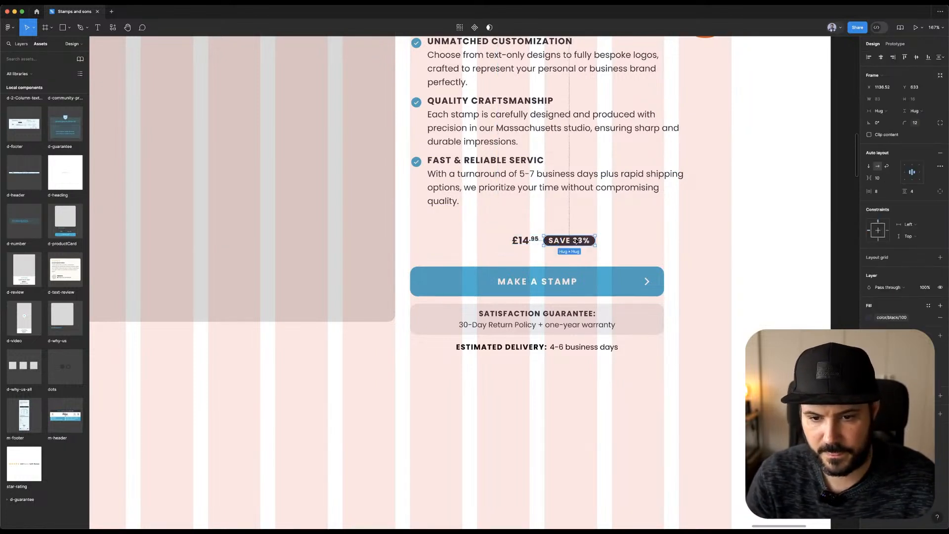
pyautogui.press('Delete')
# Set the £14.95 price's font size to 32.
pyautogui.click(514, 242)
pyautogui.click(920, 219)
pyautogui.write('24')
pyautogui.press('Tab')
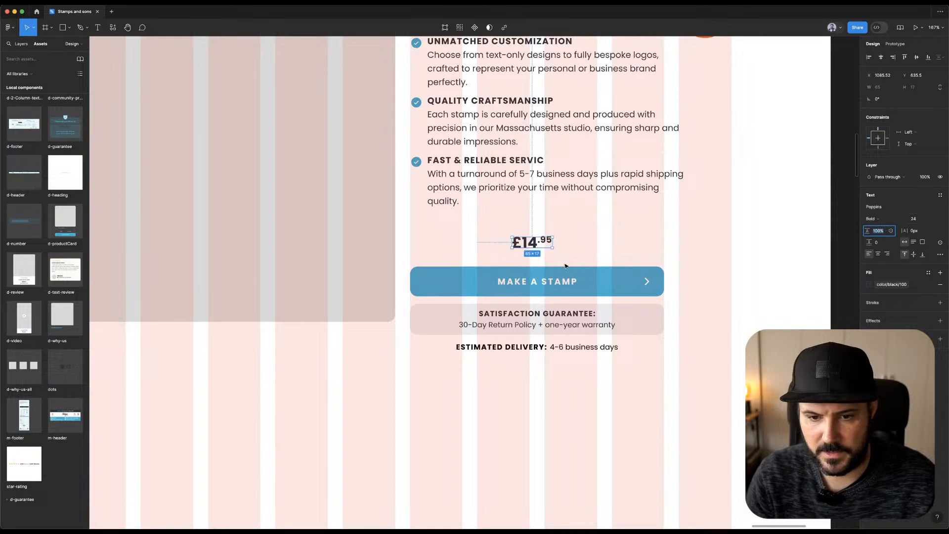
pyautogui.click(916, 219)
pyautogui.write('32')
pyautogui.press('Return')
# Duplicate the price text to its left and change the copy to FROM in regular weight at size 14.
pyautogui.moveTo(533, 243); pyautogui.dragTo(468, 243)
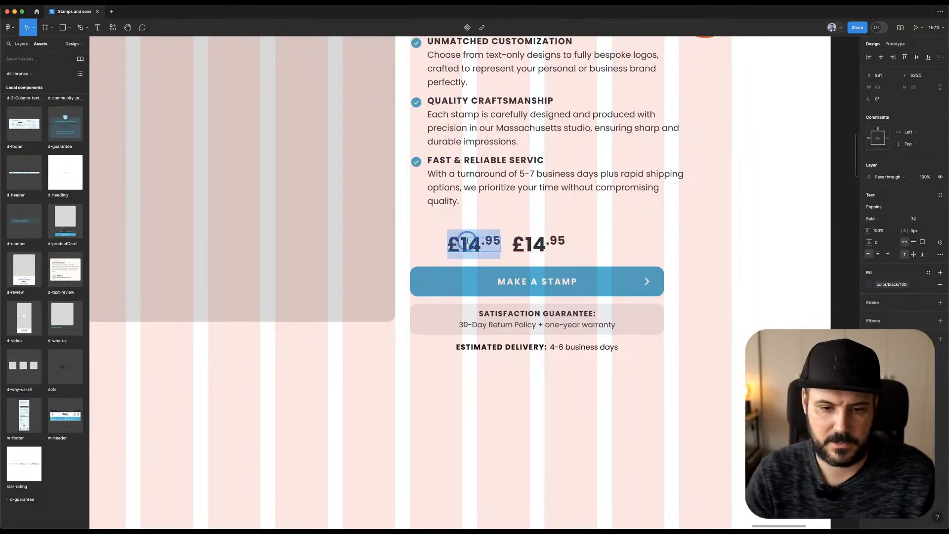
pyautogui.write('FROM')
pyautogui.press('Escape')
pyautogui.press('super+b')
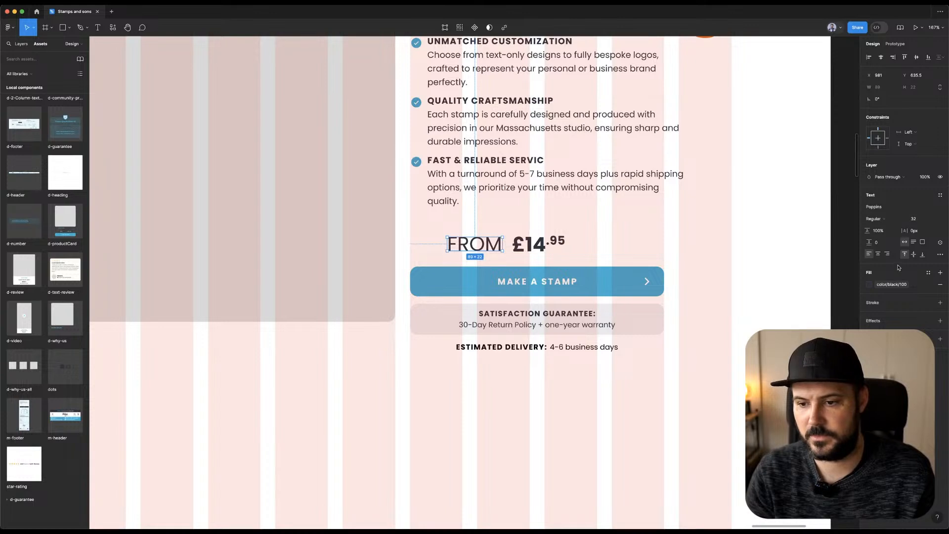
pyautogui.click(920, 221)
pyautogui.press('Return')
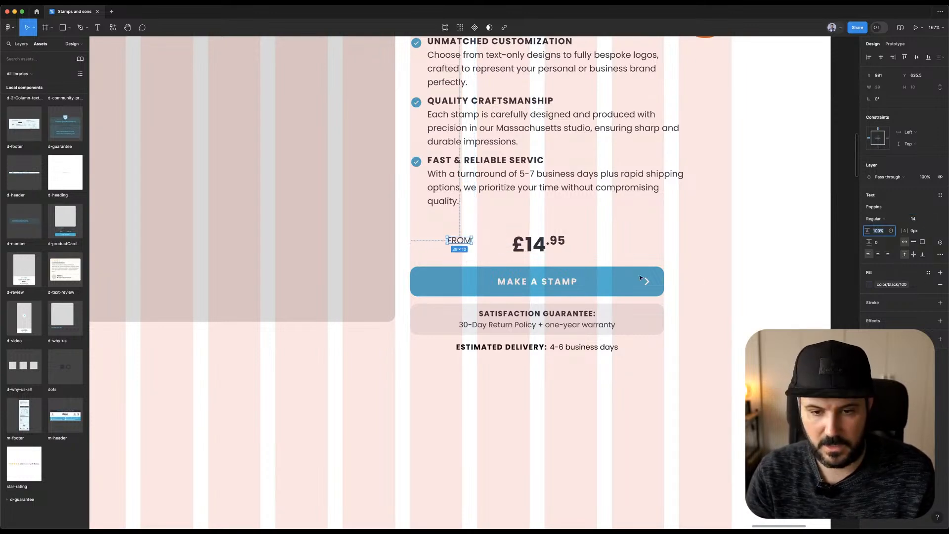
# Position the FROM label close beside the lower part of the price and group the two texts.
pyautogui.moveTo(468, 242); pyautogui.dragTo(500, 252)
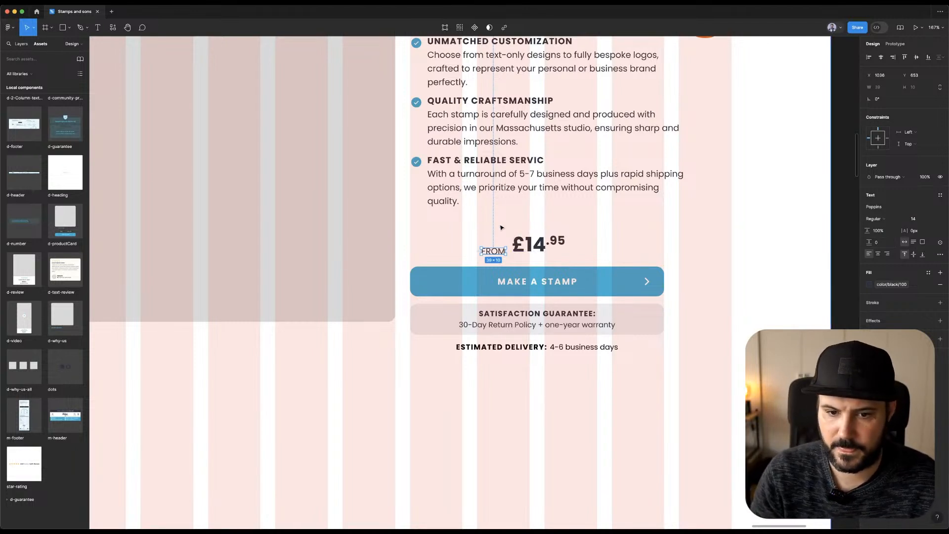
pyautogui.click(496, 257)
pyautogui.click(498, 255)
pyautogui.moveTo(498, 253); pyautogui.dragTo(502, 249)
pyautogui.click(550, 247)
pyautogui.click(505, 250)
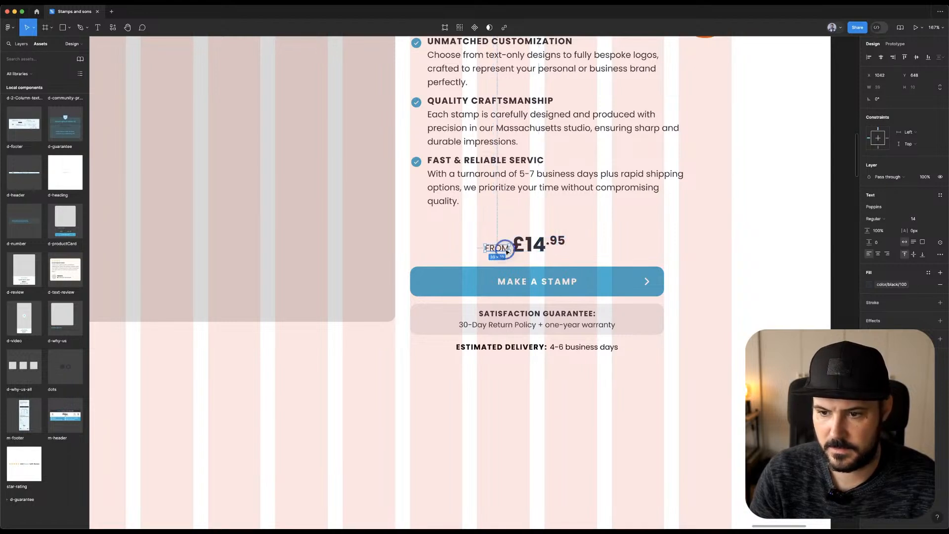
pyautogui.click(551, 241)
pyautogui.keyDown('shift'); pyautogui.click(502, 249); pyautogui.keyUp('shift')
pyautogui.press('super+g')
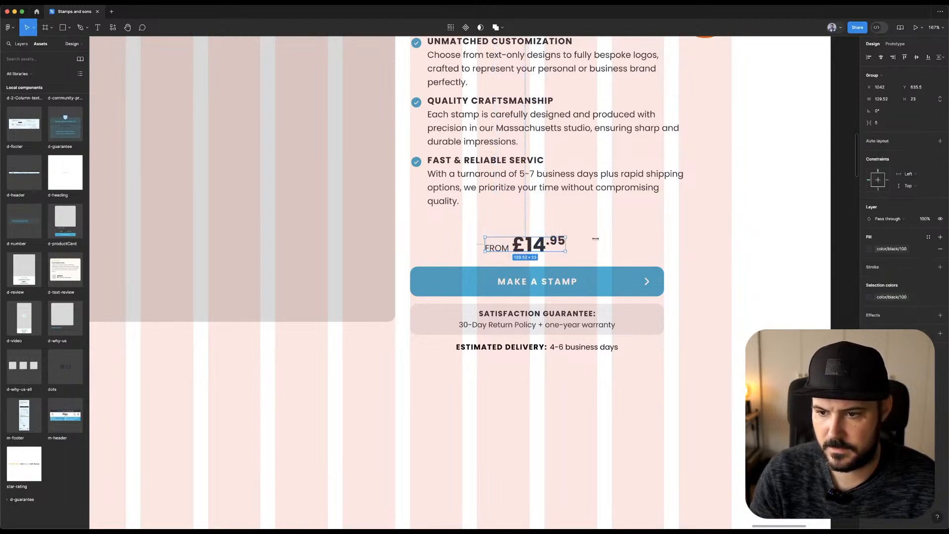
# Nudge the FROM label 2 px to the left, away from the price.
pyautogui.doubleClick(500, 250)
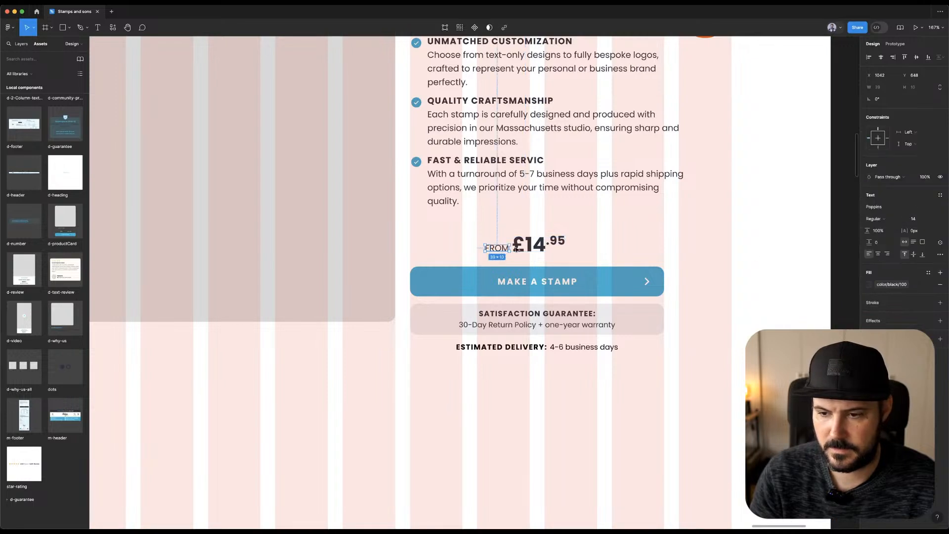
pyautogui.click(508, 223)
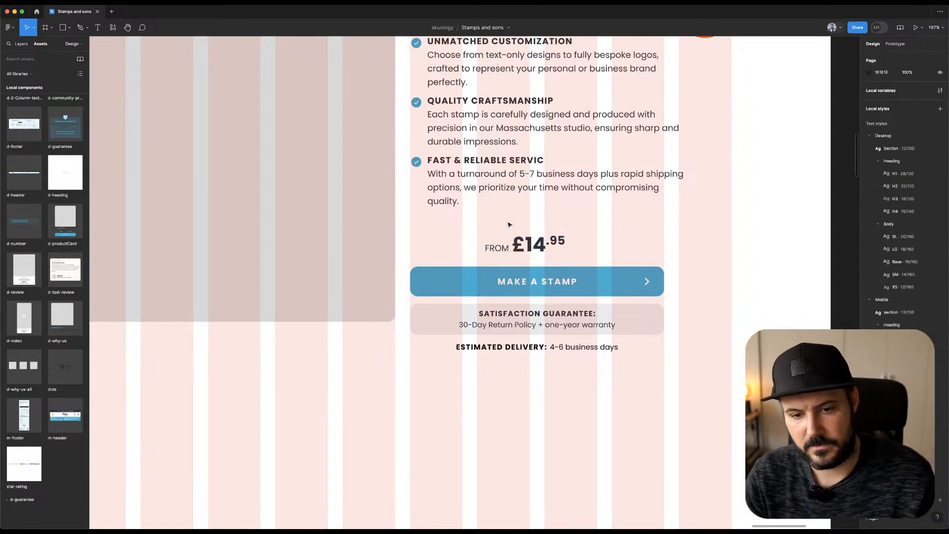
pyautogui.click(502, 249)
pyautogui.doubleClick(502, 248)
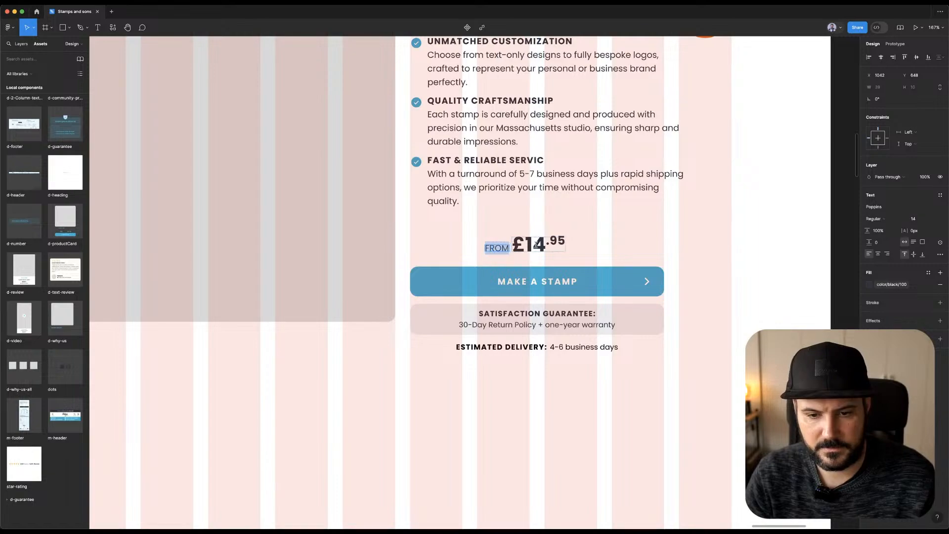
pyautogui.press('Escape')
pyautogui.press('Left')
pyautogui.press('Left')
# Group the FROM label with the price, bring it closer to the MAKE A STAMP button and centre it over the button.
pyautogui.hscroll(13, 525, 242)
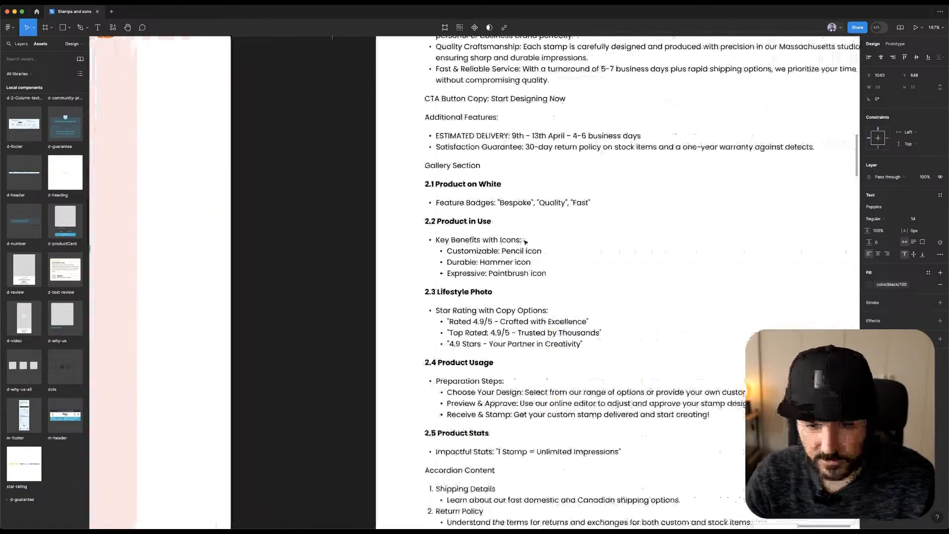
pyautogui.hscroll(-13, 525, 241)
pyautogui.click(688, 211)
pyautogui.doubleClick(700, 238)
pyautogui.click(737, 243)
pyautogui.moveTo(748, 231); pyautogui.dragTo(684, 251)
pyautogui.press('super+g')
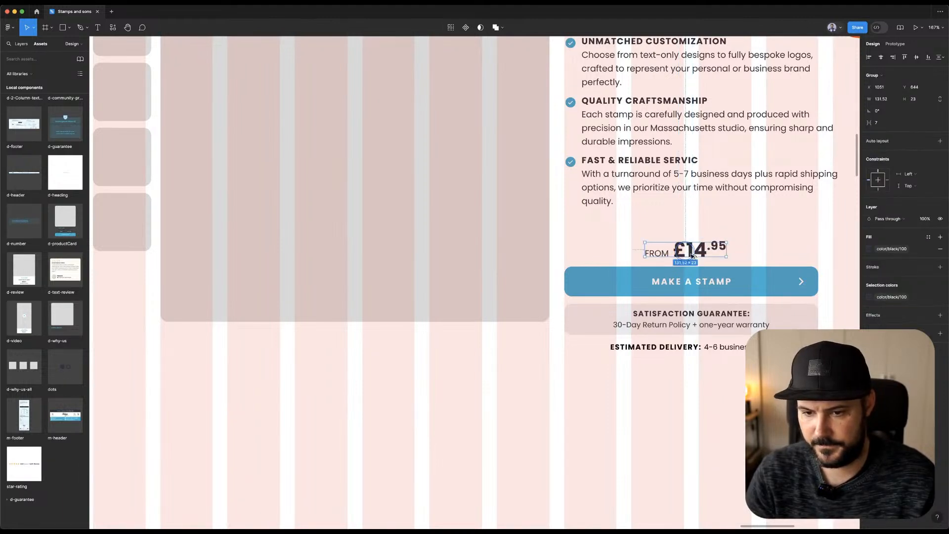
pyautogui.keyDown('shift'); pyautogui.click(720, 276); pyautogui.keyUp('shift')
pyautogui.scroll(-3, 598, 239)
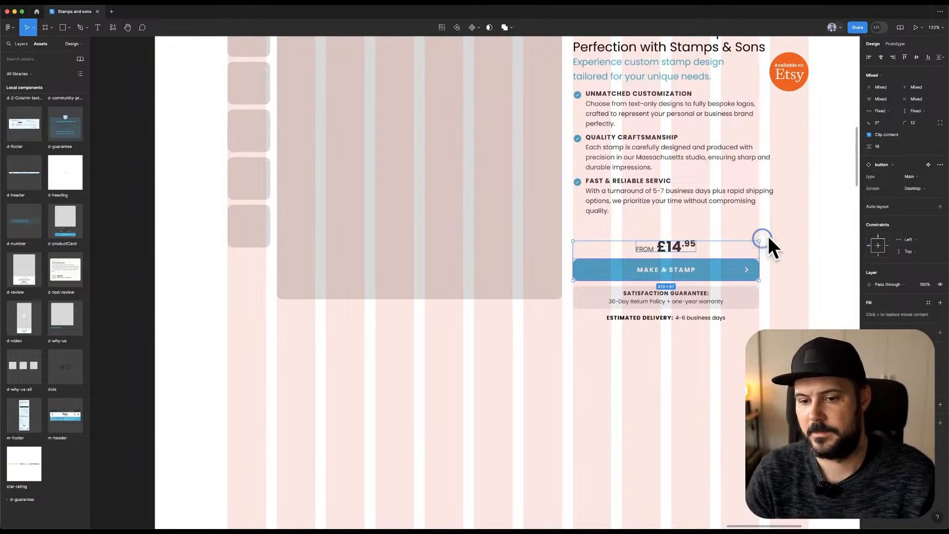
# Group the price, button, satisfaction guarantee and delivery line, and move the group up closer to the key benefits.
pyautogui.hscroll(3, 762, 238)
pyautogui.scroll(1, 762, 239)
pyautogui.click(651, 271)
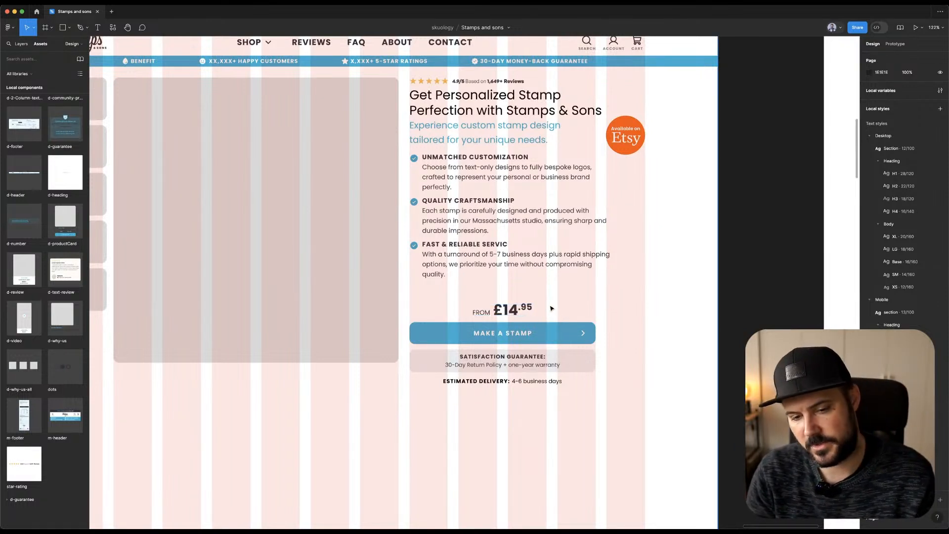
pyautogui.scroll(-1, 556, 309)
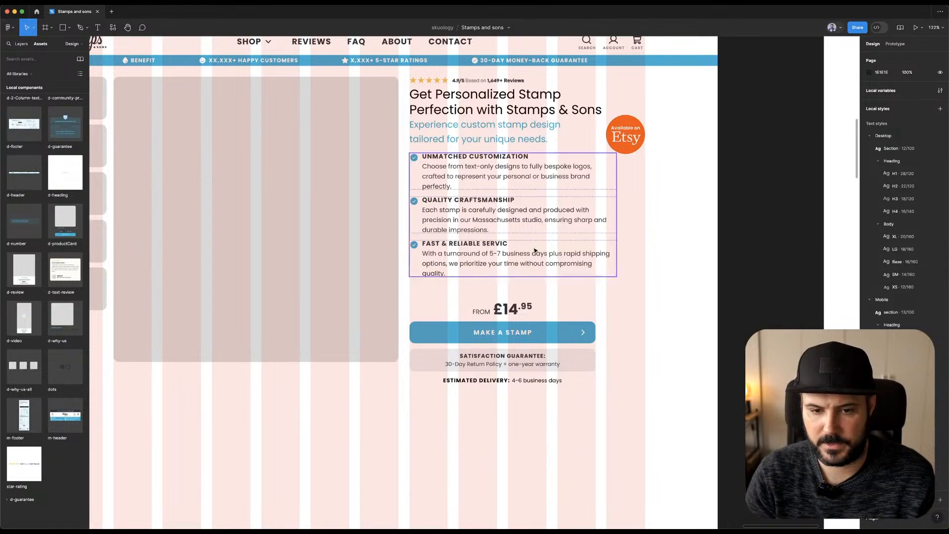
pyautogui.scroll(-3, 618, 287)
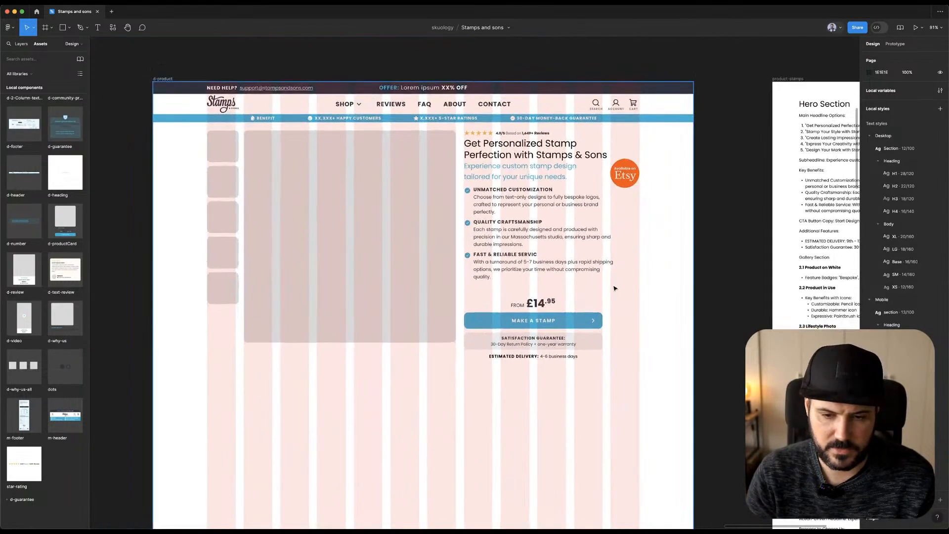
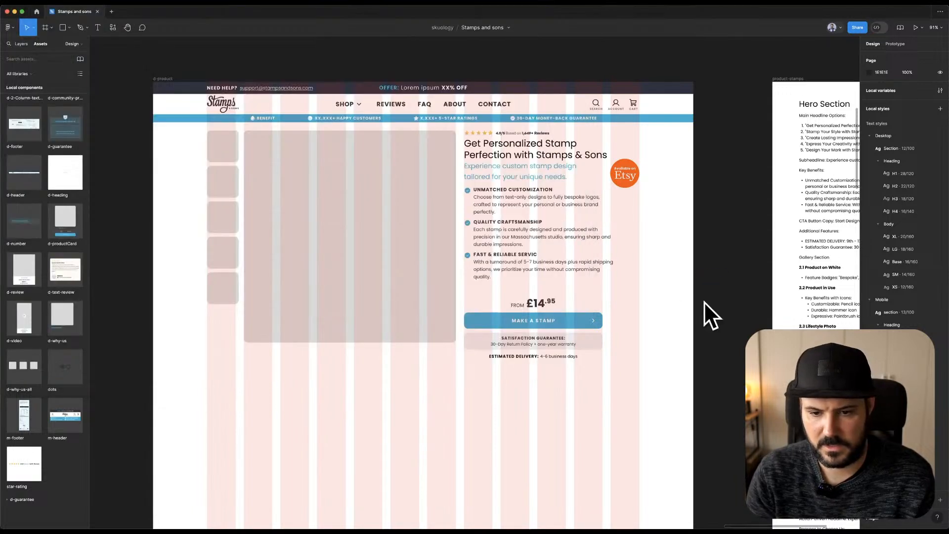
pyautogui.moveTo(628, 288); pyautogui.dragTo(493, 377)
pyautogui.press('super+g')
pyautogui.moveTo(562, 334); pyautogui.dragTo(563, 322)
pyautogui.click(682, 310)
# Copy the Gallery Section copy, items 2.1 to 2.5, from the copy document and paste it as new text above the product page.
pyautogui.moveTo(682, 309); pyautogui.dragTo(396, 309)
pyautogui.moveTo(451, 296); pyautogui.dragTo(663, 269)
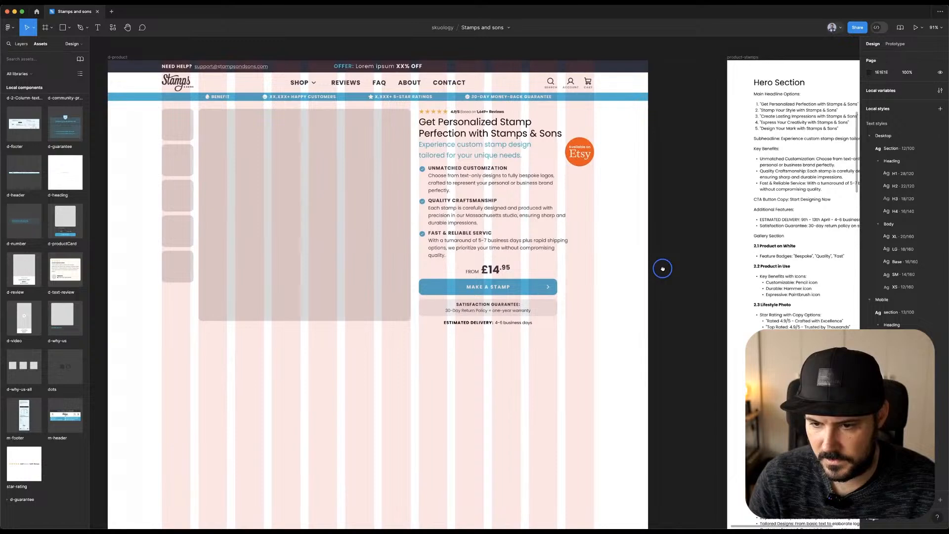
pyautogui.click(809, 256)
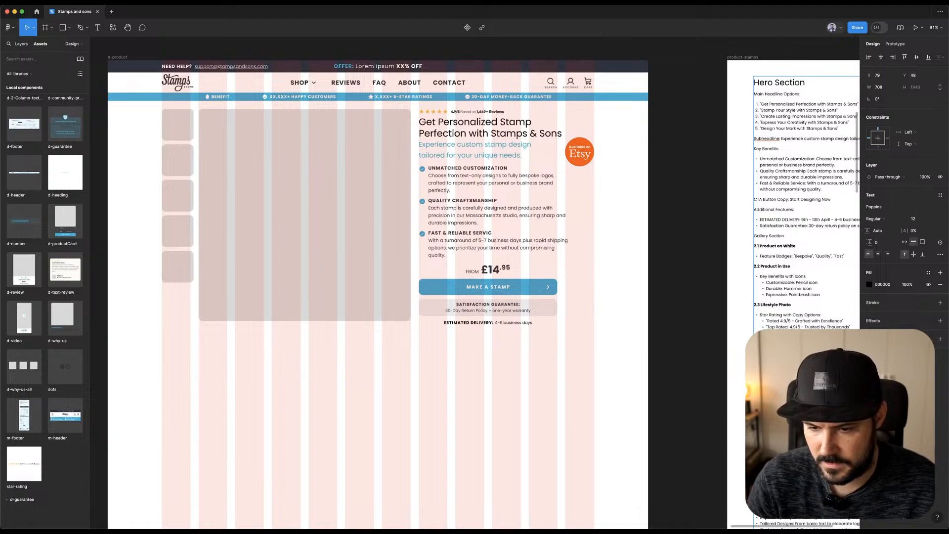
pyautogui.moveTo(750, 335); pyautogui.dragTo(748, 242)
pyautogui.press('super+c')
pyautogui.scroll(6, 748, 243)
pyautogui.click(425, 142)
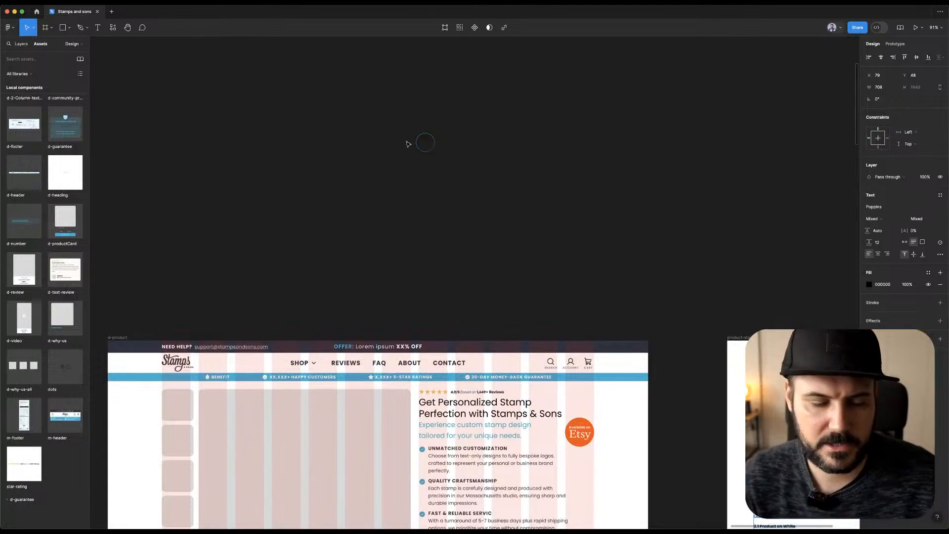
pyautogui.press('t')
pyautogui.click(249, 101)
pyautogui.press('super+v')
pyautogui.press('Escape')
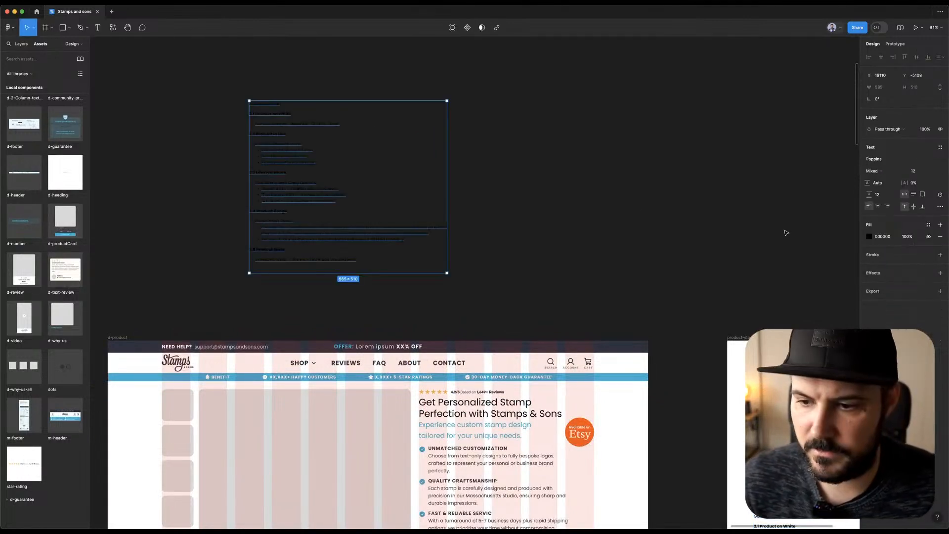
# Set the pasted gallery text's fill colour to fff.
pyautogui.click(886, 240)
pyautogui.write('fff')
pyautogui.press('Return')
pyautogui.click(421, 123)
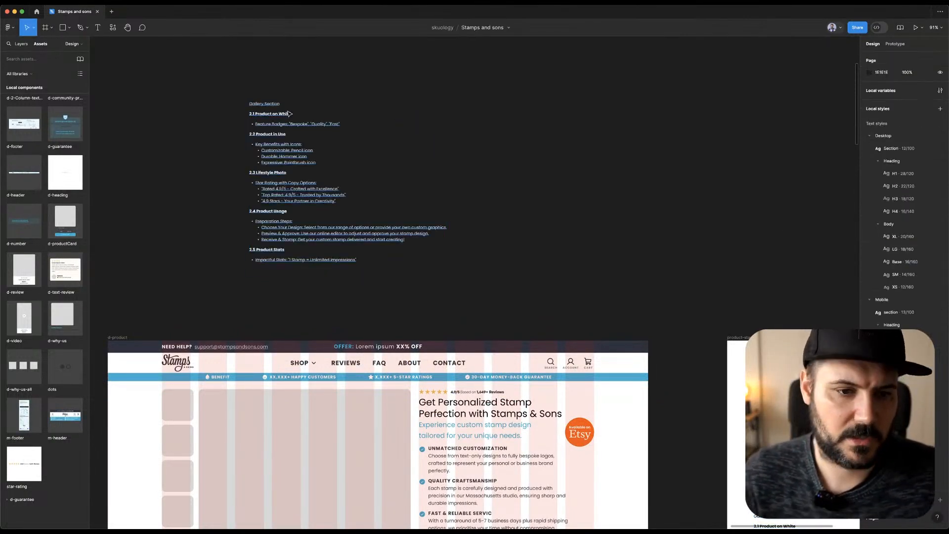
# Examine the pasted Gallery Section copy, from Product on White through Product Stats, against the product page below.
pyautogui.scroll(5, 288, 112)
pyautogui.click(312, 76)
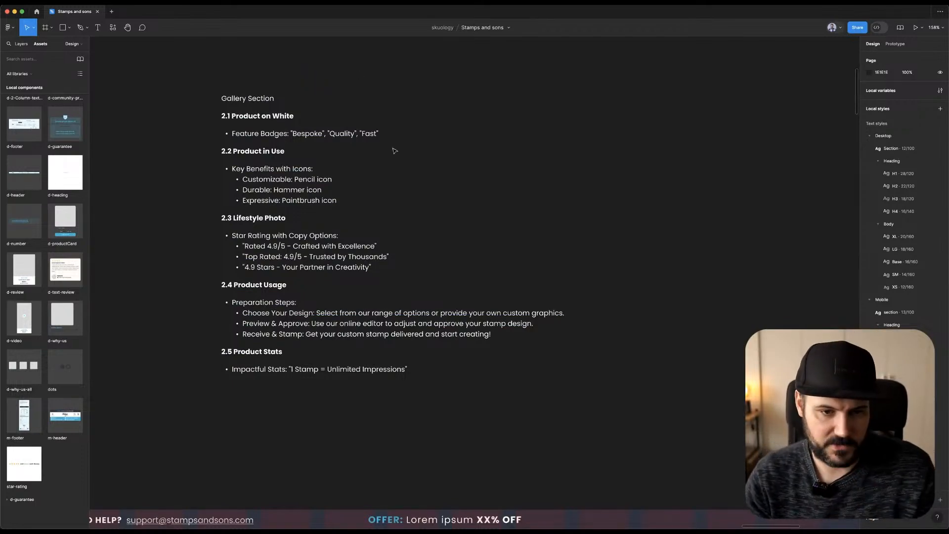
pyautogui.scroll(-2, 419, 216)
pyautogui.scroll(-5, 419, 216)
pyautogui.scroll(-5, 373, 170)
pyautogui.scroll(5, 402, 121)
pyautogui.scroll(5, 407, 178)
pyautogui.rightClick(559, 82)
pyautogui.click(480, 75)
pyautogui.scroll(-1, 445, 81)
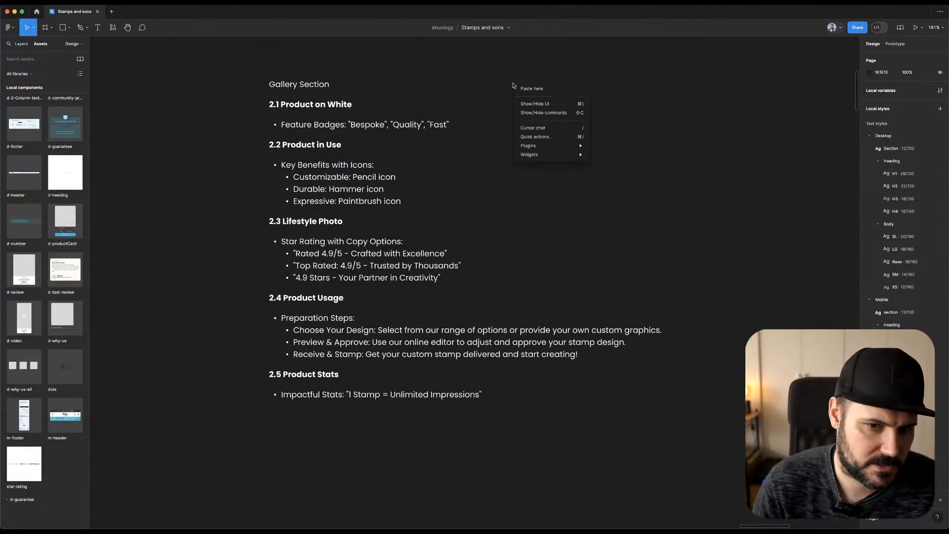
pyautogui.scroll(-4, 351, 115)
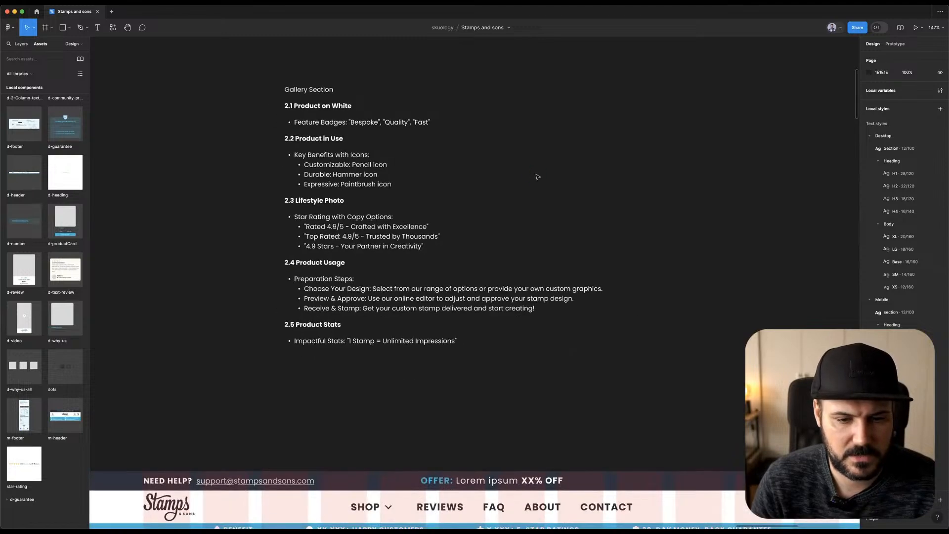
pyautogui.scroll(-2, 536, 177)
pyautogui.scroll(8, 316, 92)
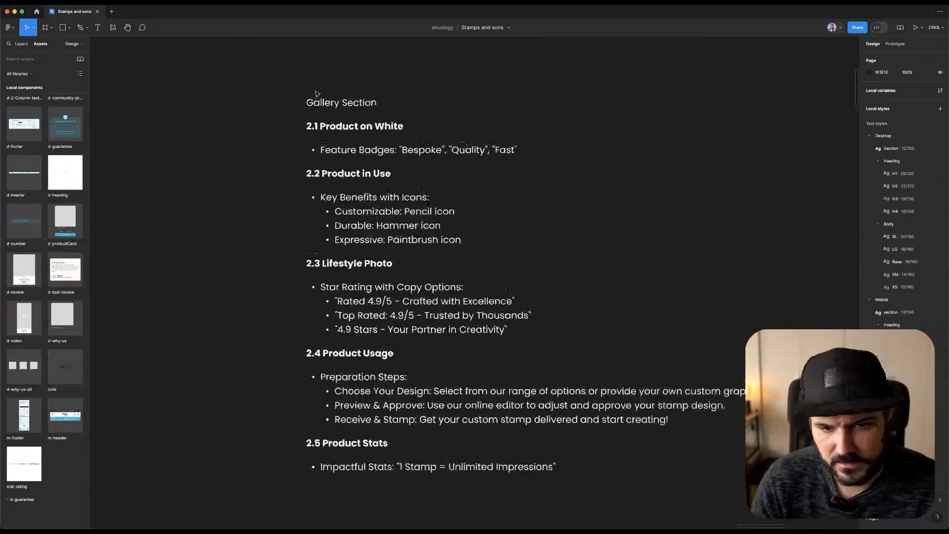
pyautogui.moveTo(490, 90); pyautogui.dragTo(452, 88)
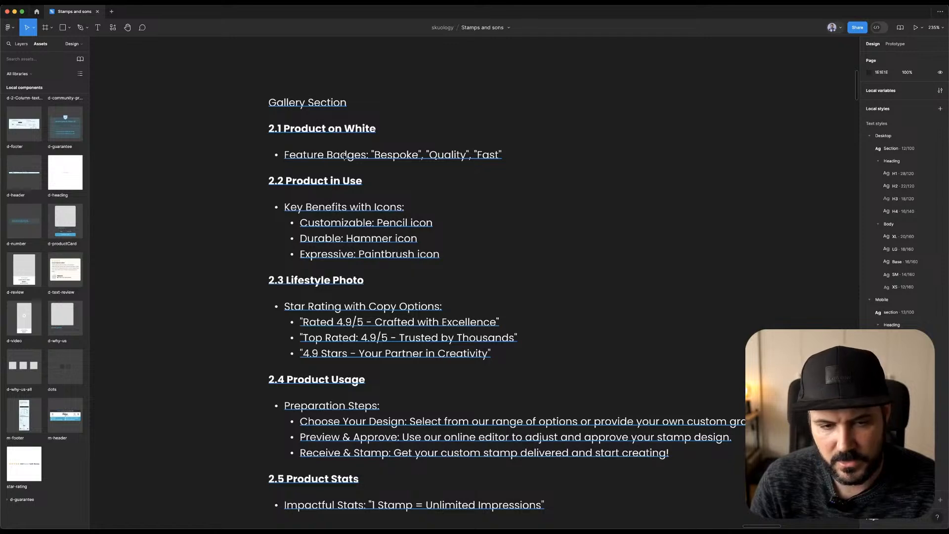
# Review the gallery copy for items 2.1 Product on White, 2.2 Product in Use and 2.3 Lifestyle Photo.
pyautogui.hscroll(-2, 347, 160)
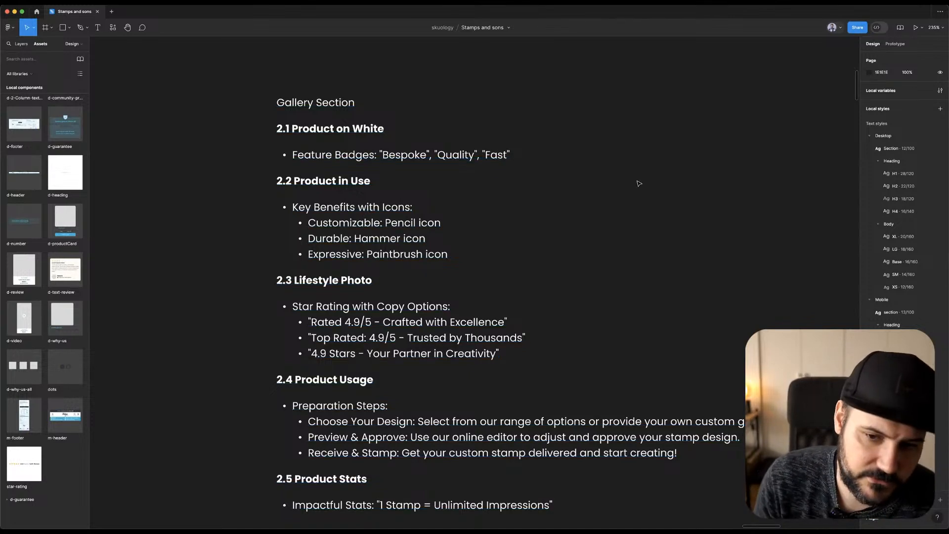
pyautogui.rightClick(662, 182)
pyautogui.click(576, 182)
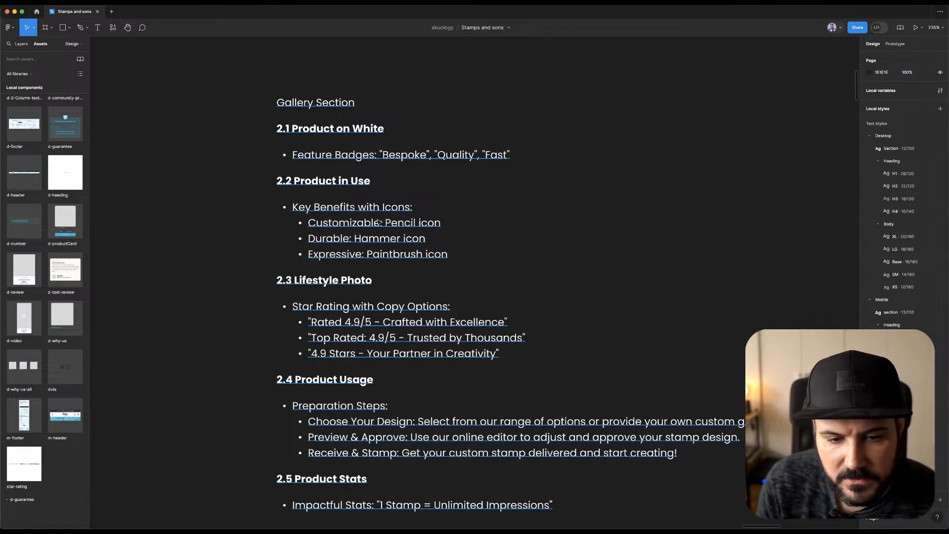
pyautogui.scroll(-3, 267, 220)
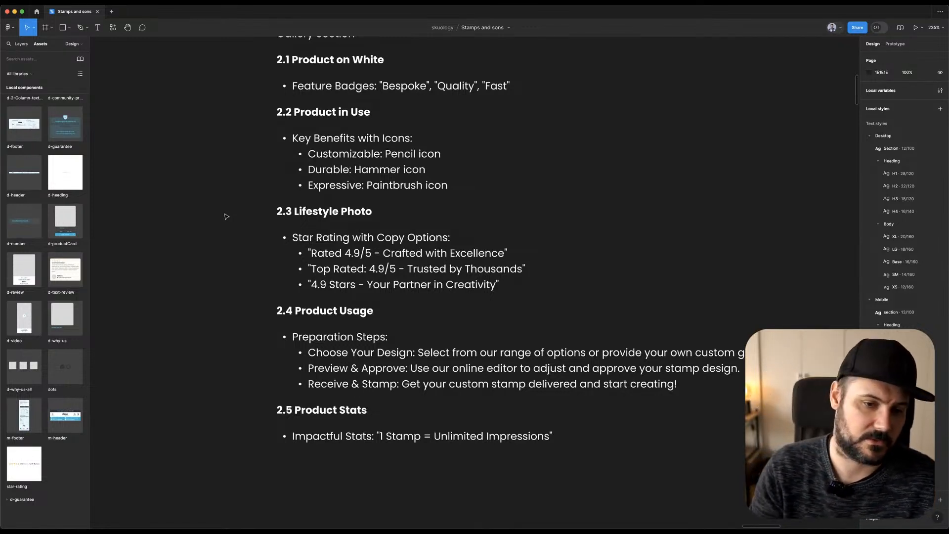
pyautogui.scroll(-4, 218, 205)
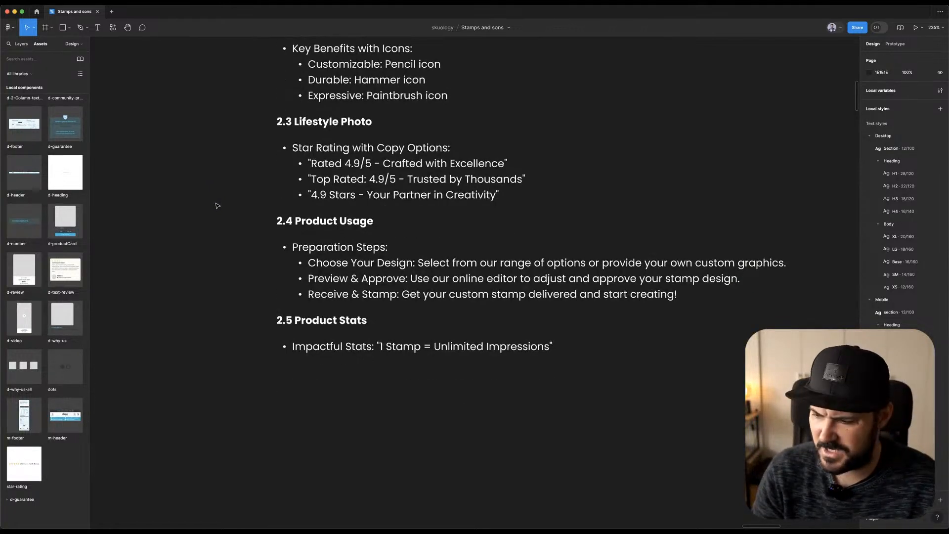
pyautogui.click(218, 178)
pyautogui.click(357, 161)
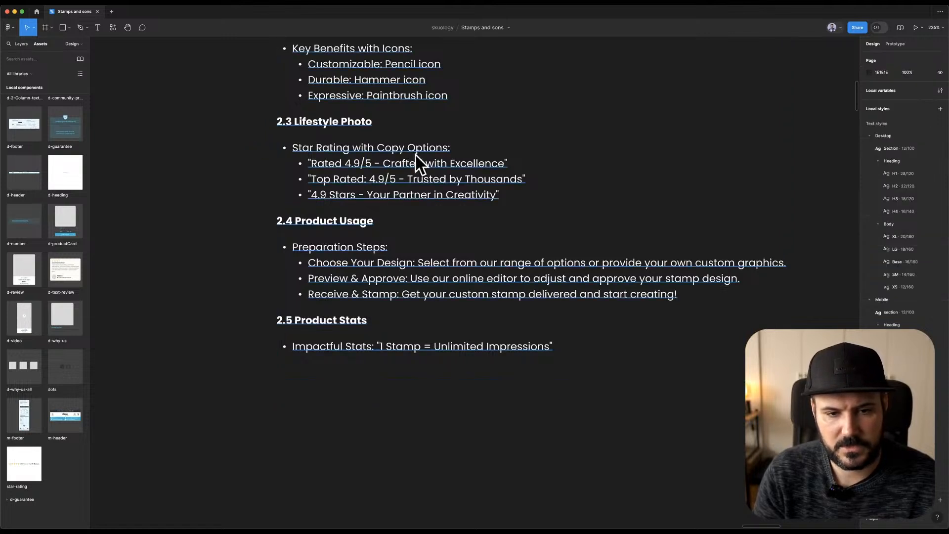
pyautogui.scroll(3, 315, 150)
pyautogui.scroll(-1, 271, 224)
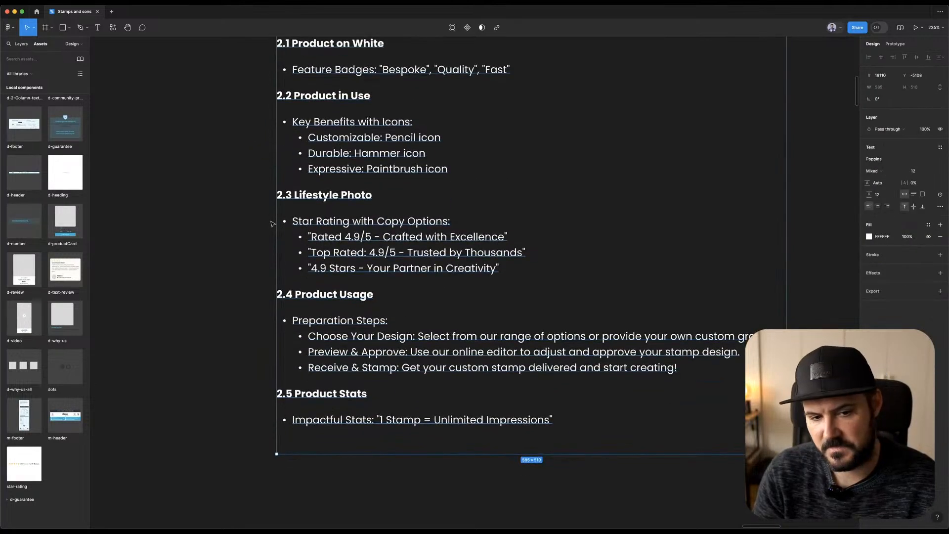
pyautogui.click(255, 224)
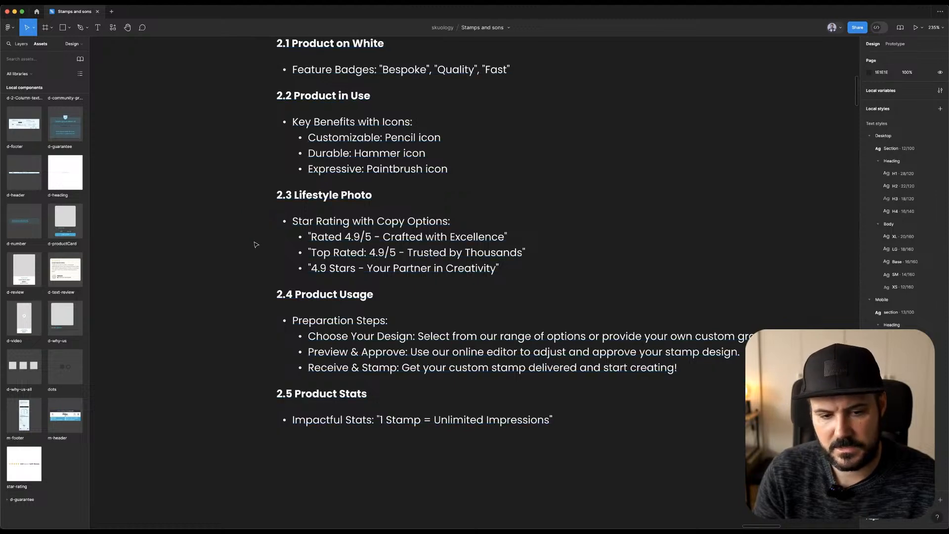
pyautogui.scroll(-5, 261, 241)
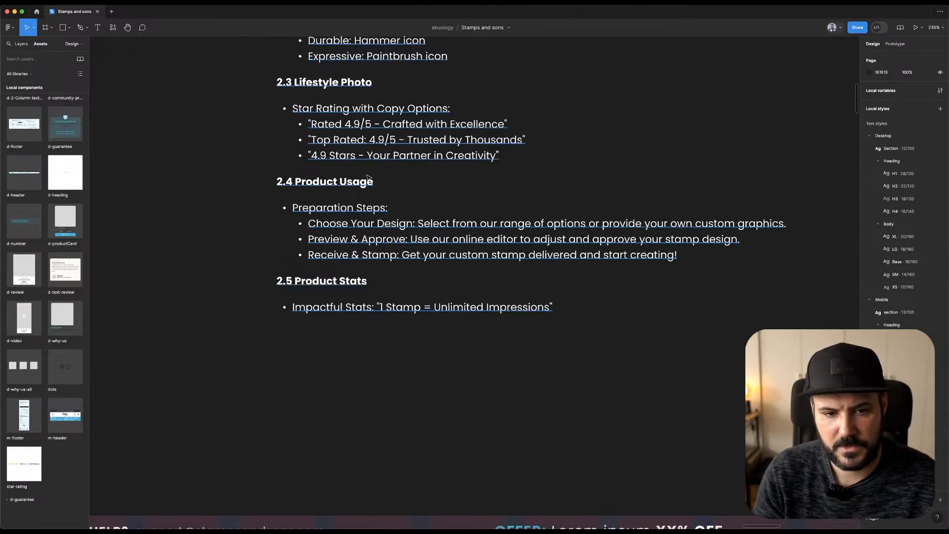
# Examine the three preparation steps listed under 2.4 Product Usage in the gallery copy.
pyautogui.click(256, 155)
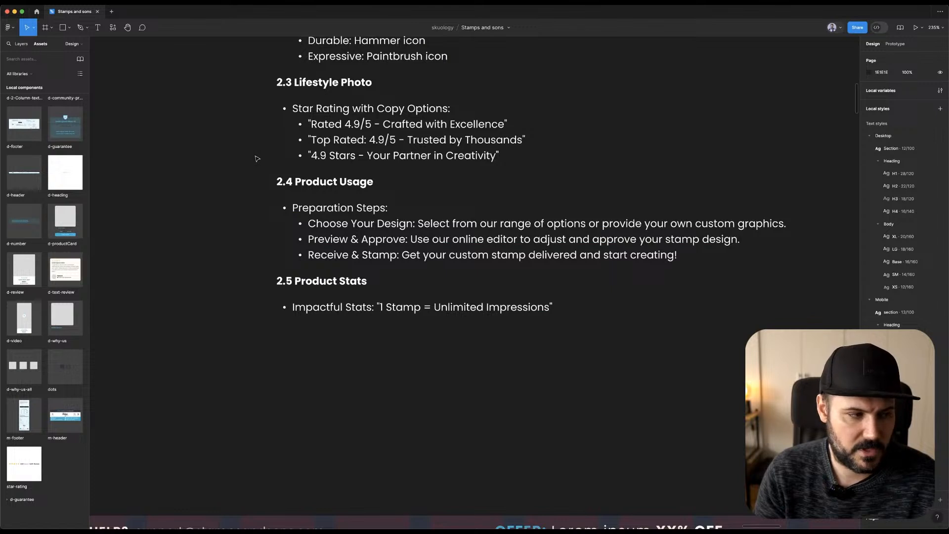
pyautogui.rightClick(257, 159)
pyautogui.click(177, 153)
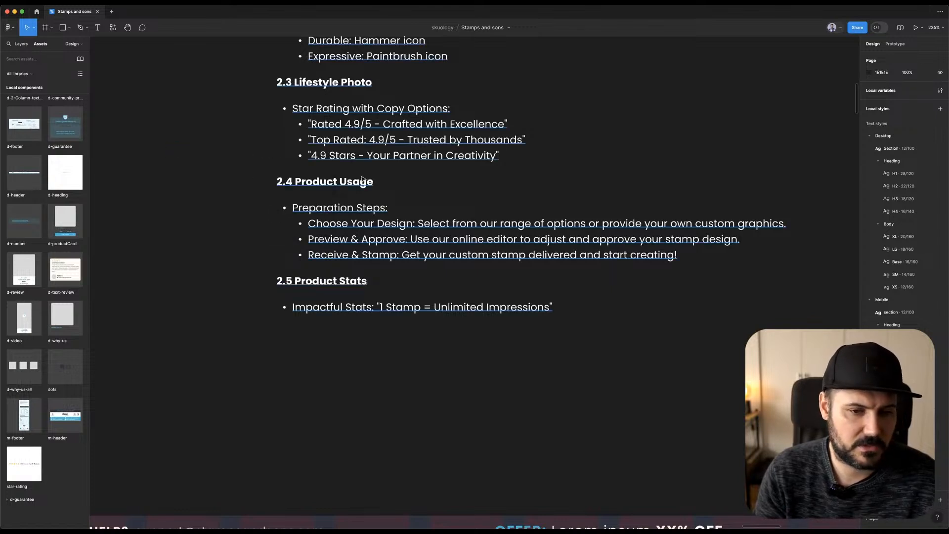
pyautogui.click(304, 184)
pyautogui.click(236, 180)
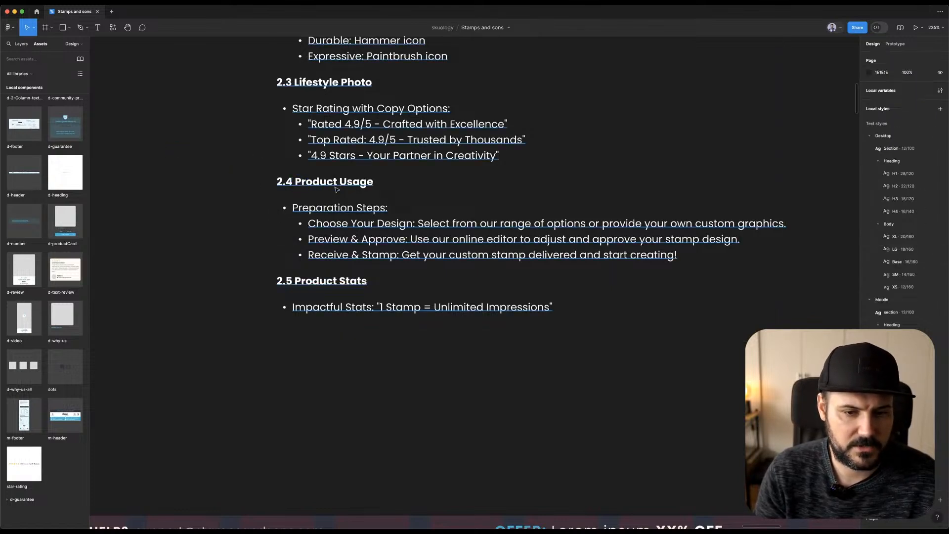
pyautogui.click(245, 208)
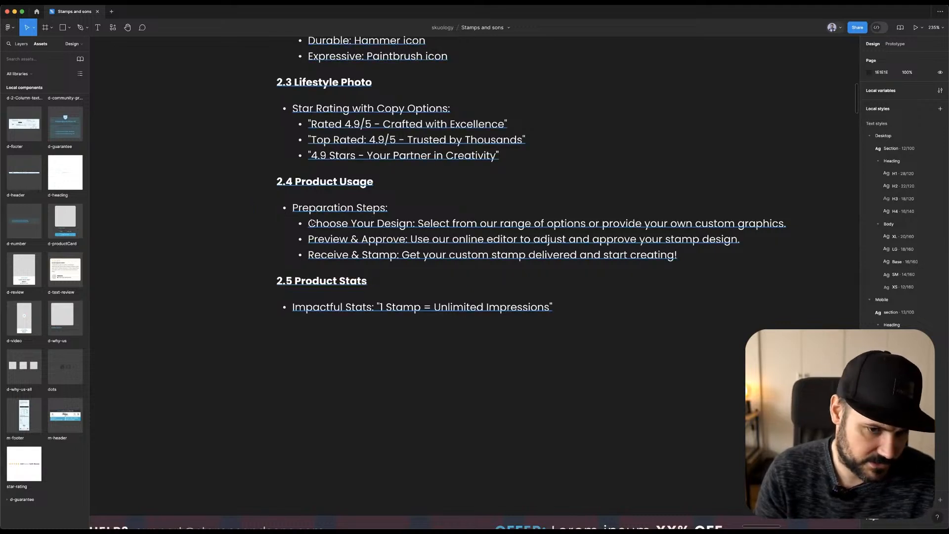
pyautogui.click(279, 219)
pyautogui.doubleClick(404, 223)
pyautogui.moveTo(418, 224); pyautogui.dragTo(875, 227)
pyautogui.scroll(-1, 474, 222)
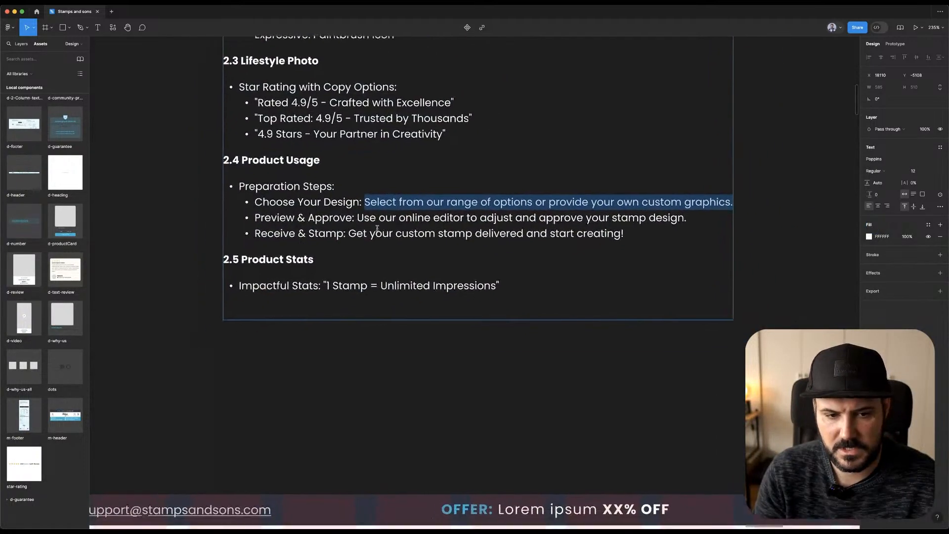
pyautogui.click(193, 212)
pyautogui.click(233, 159)
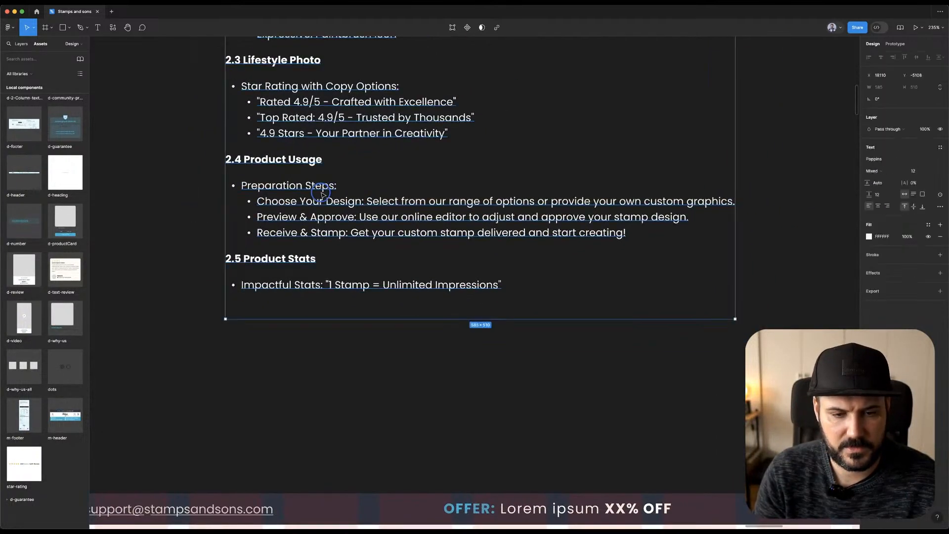
pyautogui.doubleClick(237, 159)
pyautogui.click(241, 159)
pyautogui.moveTo(225, 159); pyautogui.dragTo(659, 237)
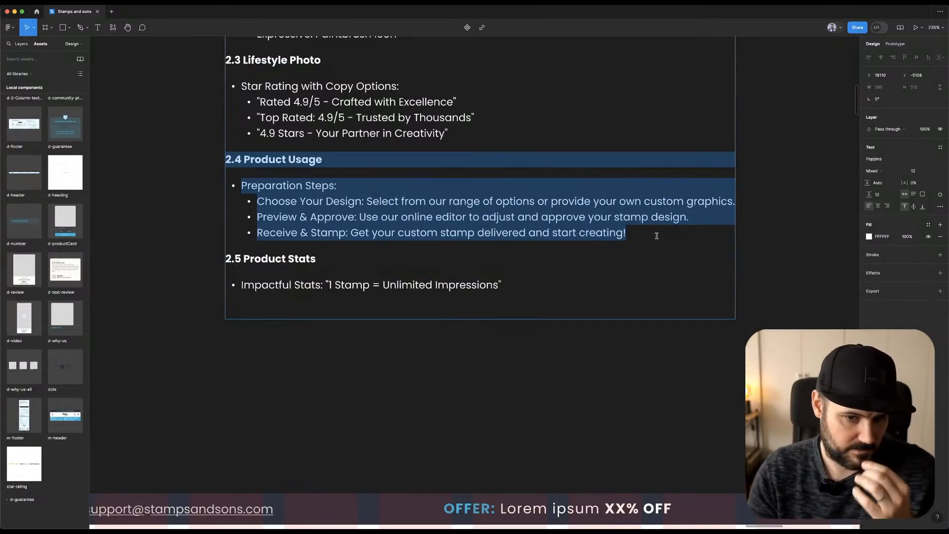
pyautogui.click(413, 220)
# Read the Impactful Stats line under 2.5 Product Stats at the end of the gallery copy.
pyautogui.click(273, 260)
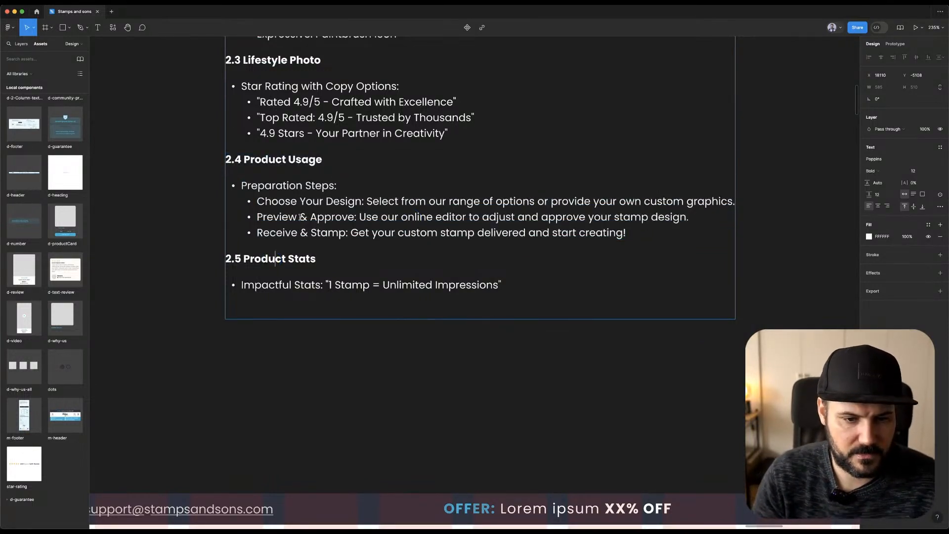
pyautogui.moveTo(257, 216); pyautogui.dragTo(393, 217)
pyautogui.click(394, 217)
pyautogui.moveTo(252, 261); pyautogui.dragTo(568, 288)
pyautogui.click(568, 288)
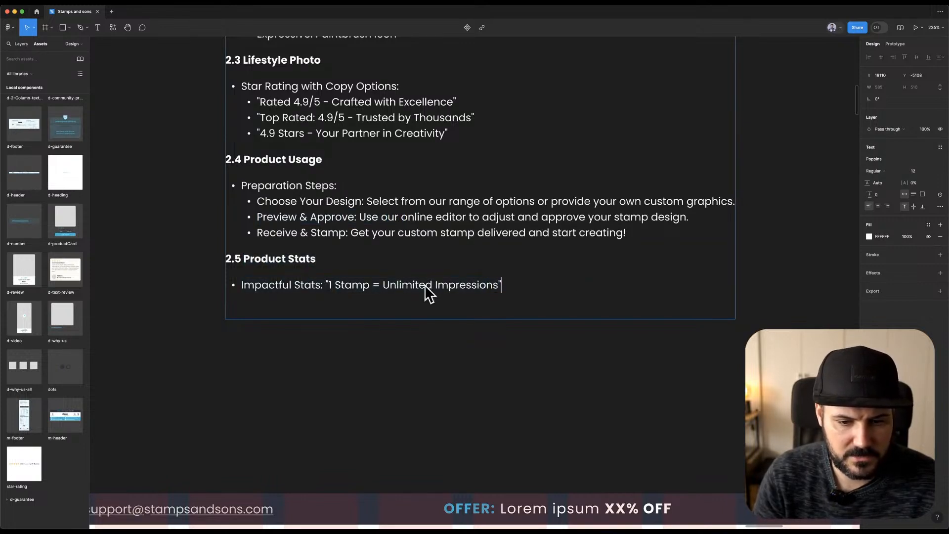
pyautogui.moveTo(383, 283); pyautogui.dragTo(497, 282)
pyautogui.click(467, 368)
pyautogui.scroll(-5, 450, 361)
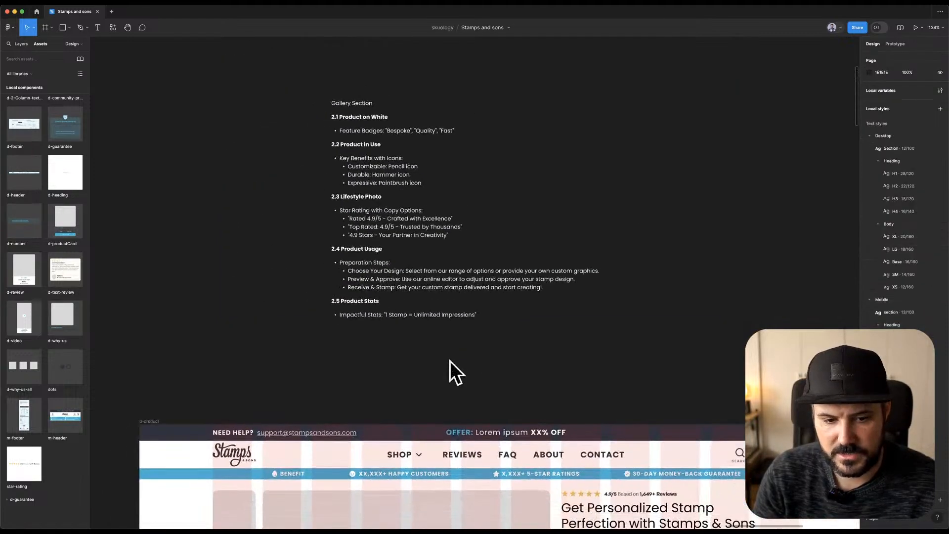
pyautogui.scroll(-2, 444, 297)
pyautogui.scroll(5, 440, 267)
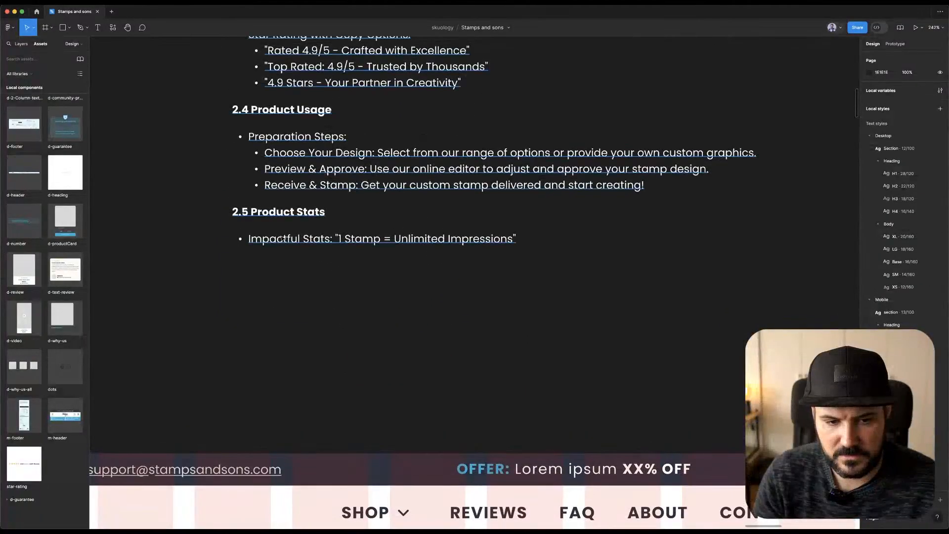
pyautogui.doubleClick(383, 241)
pyautogui.press('Escape')
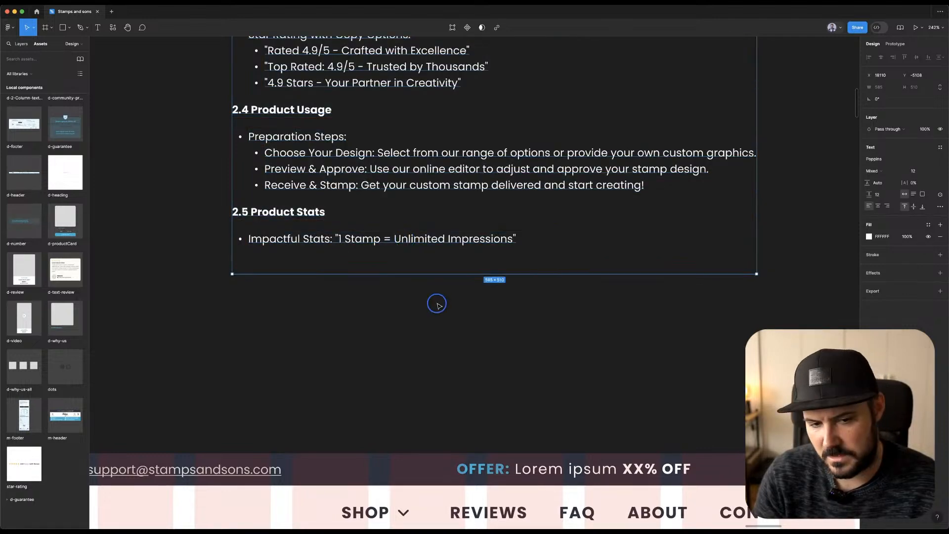
pyautogui.click(436, 304)
# Copy the five accordion items, Shipping Details through FAQ, from the copy document and paste them as new text below the estimated delivery line.
pyautogui.scroll(-10, 437, 306)
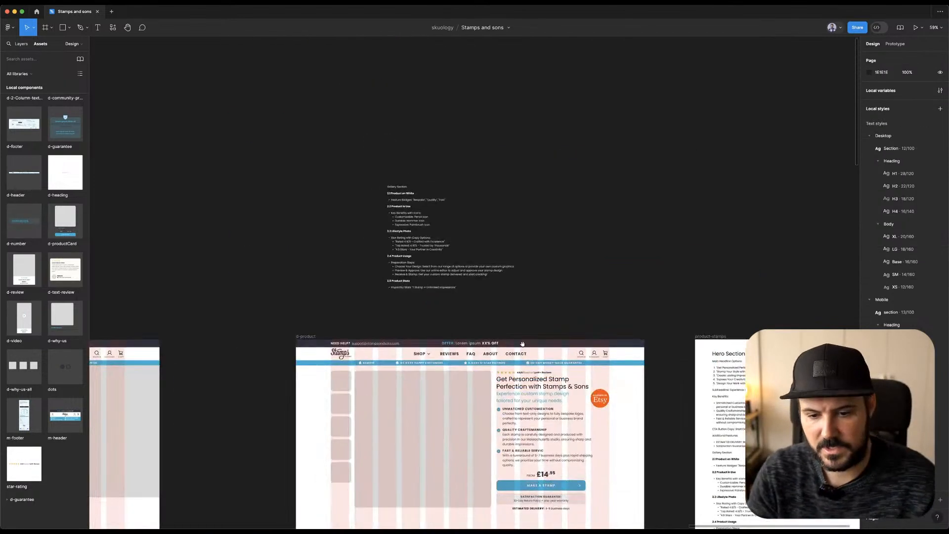
pyautogui.scroll(-3, 627, 198)
pyautogui.rightClick(632, 207)
pyautogui.click(629, 189)
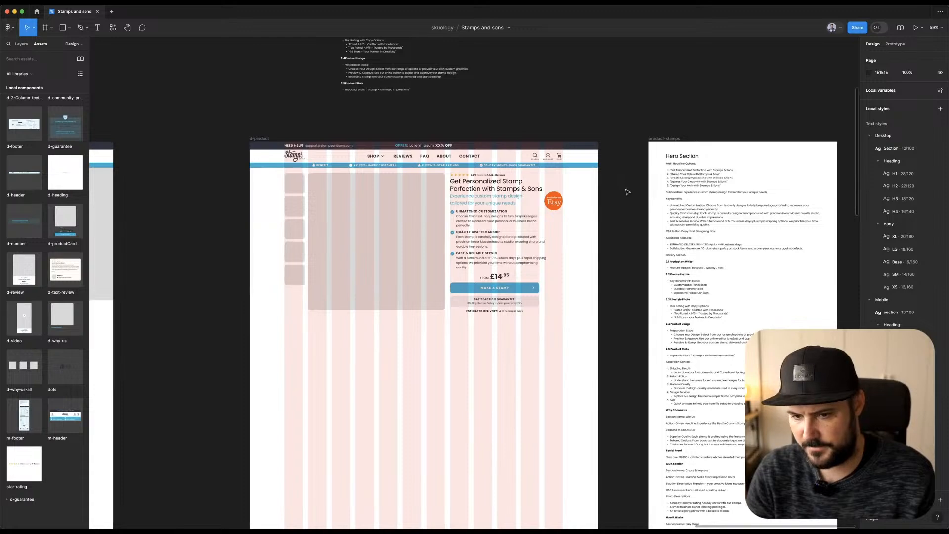
pyautogui.scroll(-3, 564, 78)
pyautogui.hscroll(-3, 706, 68)
pyautogui.scroll(2, 701, 79)
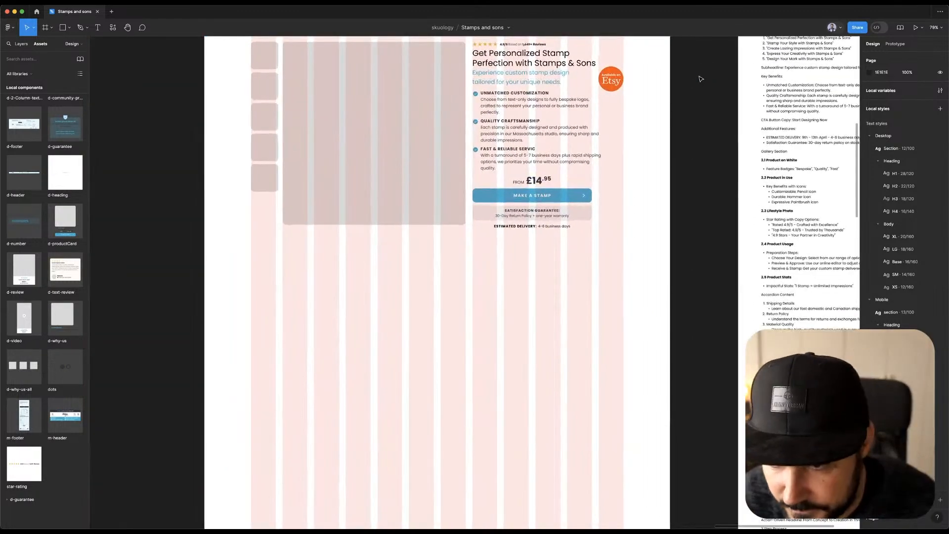
pyautogui.scroll(2, 701, 79)
pyautogui.hscroll(2, 700, 79)
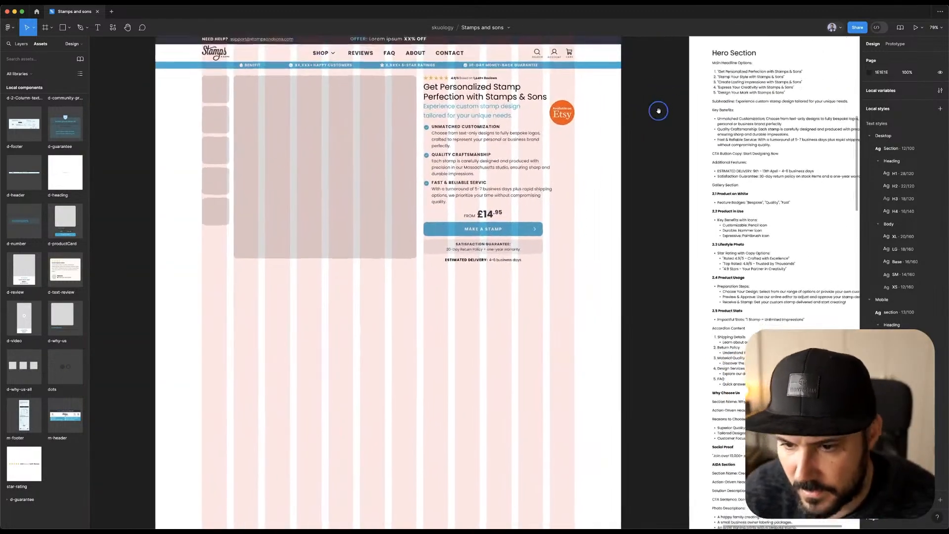
pyautogui.click(732, 262)
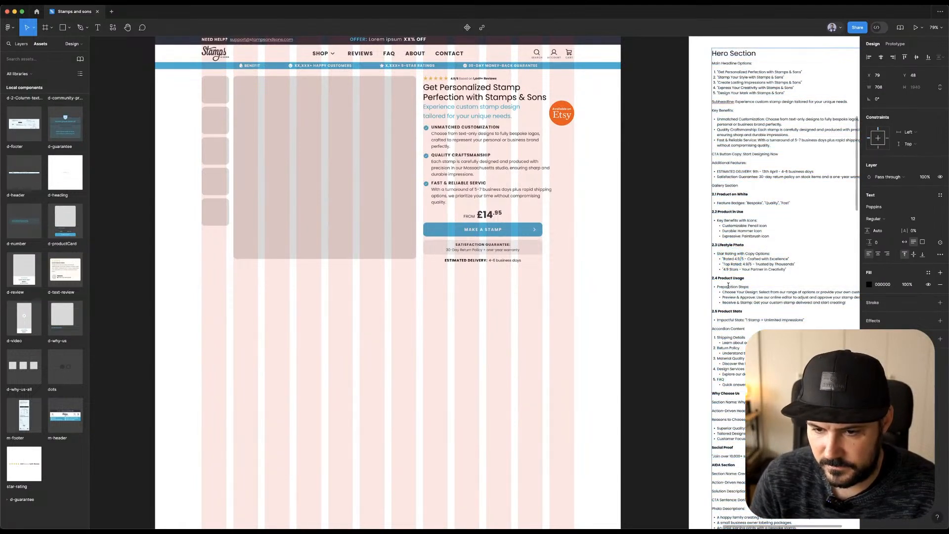
pyautogui.scroll(3, 728, 285)
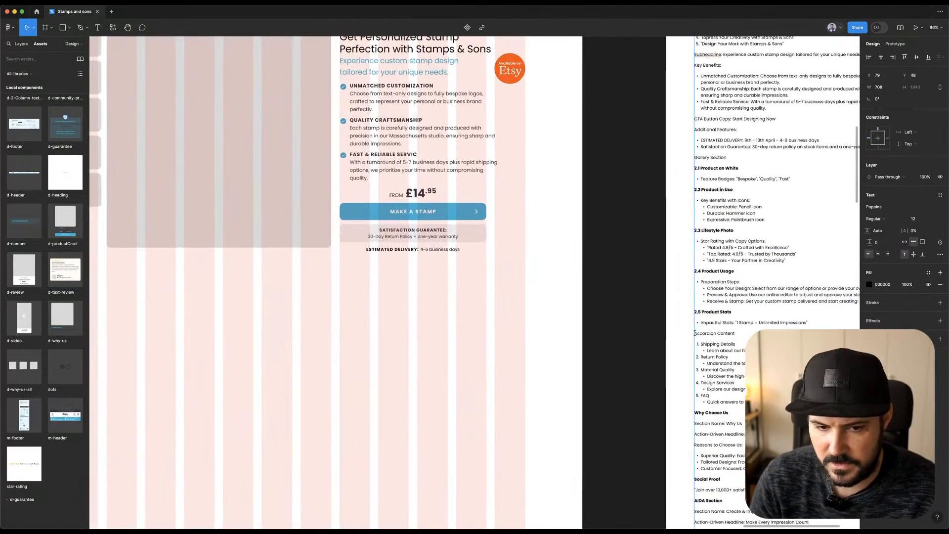
pyautogui.moveTo(699, 344); pyautogui.dragTo(848, 403)
pyautogui.press('super+c')
pyautogui.click(567, 237)
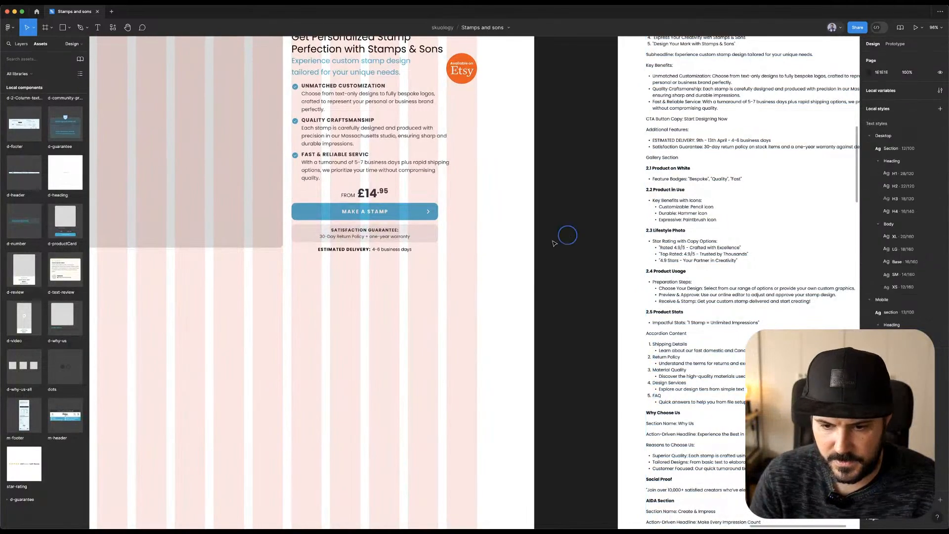
pyautogui.press('t')
pyautogui.click(327, 280)
pyautogui.press('super+v')
pyautogui.press('Escape')
pyautogui.moveTo(400, 311); pyautogui.dragTo(345, 348)
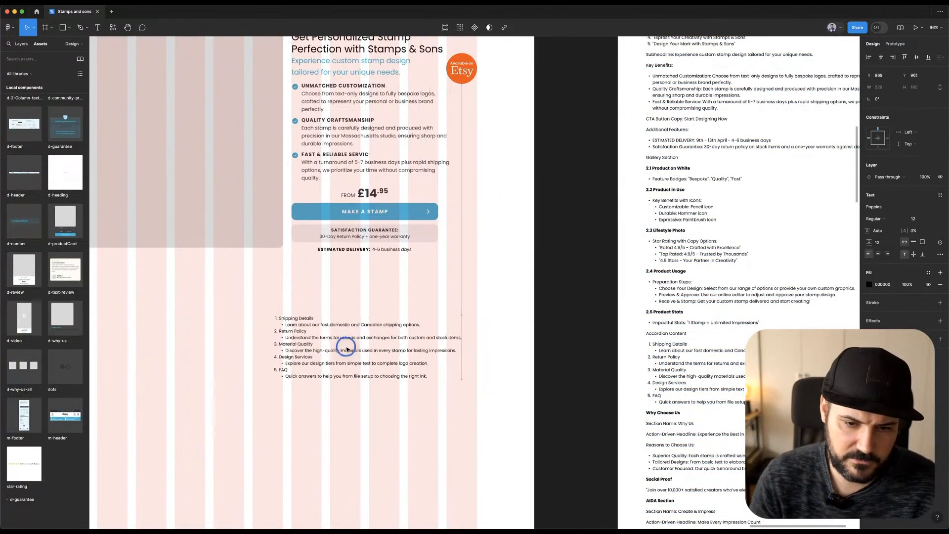
pyautogui.click(363, 307)
pyautogui.scroll(5, 360, 303)
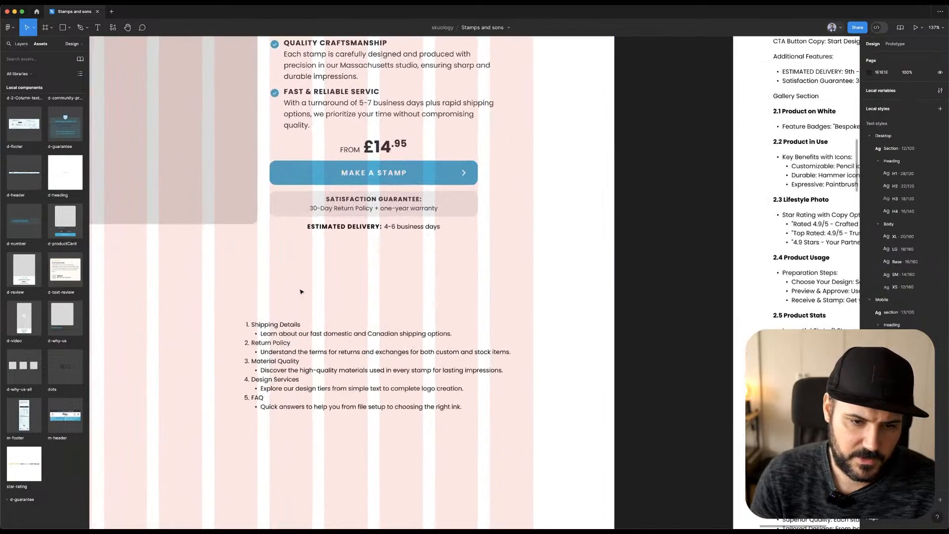
pyautogui.press('t')
pyautogui.click(284, 255)
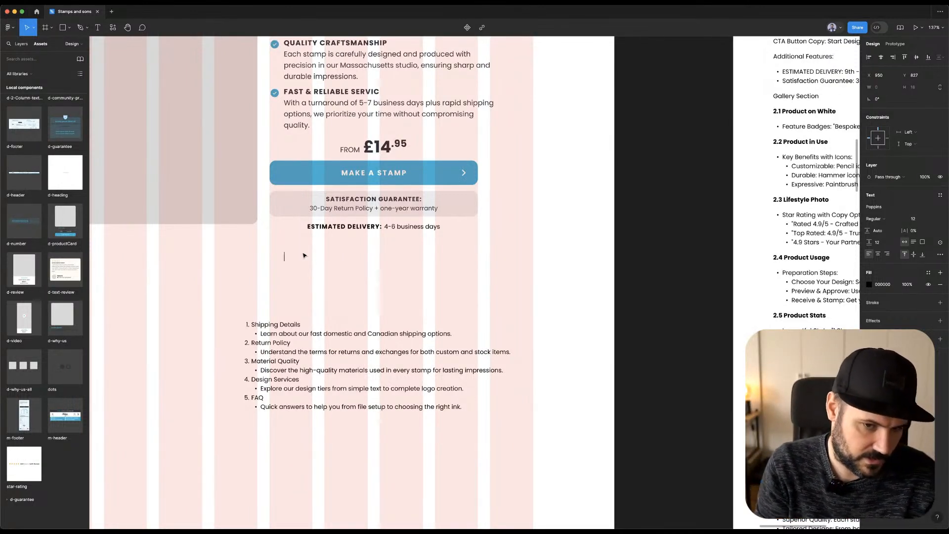
pyautogui.hscroll(-3, 303, 255)
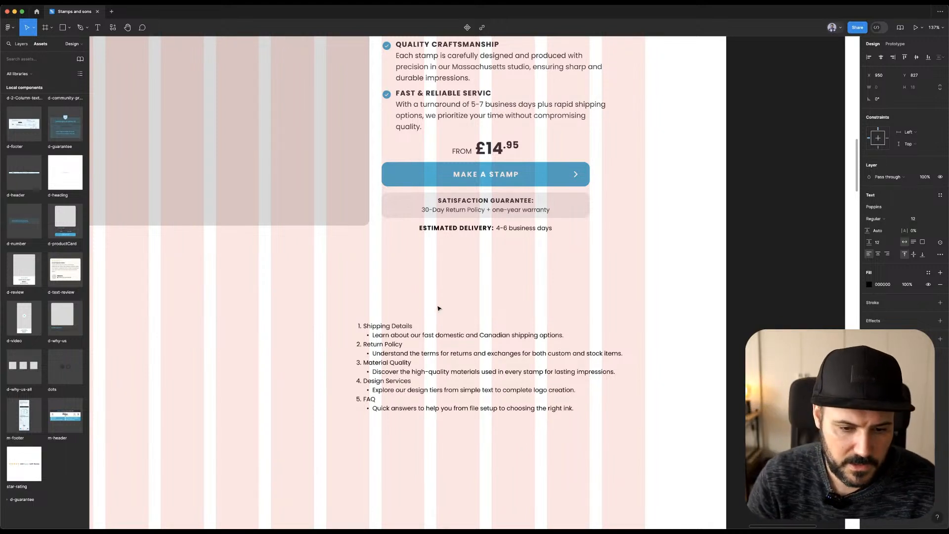
# Copy Shipping Details from the pasted accordion list into a new text just below the estimated delivery line, and remove its list number.
pyautogui.moveTo(365, 325); pyautogui.dragTo(431, 324)
pyautogui.click(449, 283)
pyautogui.press('t')
pyautogui.click(396, 256)
pyautogui.press('super+v')
pyautogui.press('Escape')
pyautogui.doubleClick(418, 257)
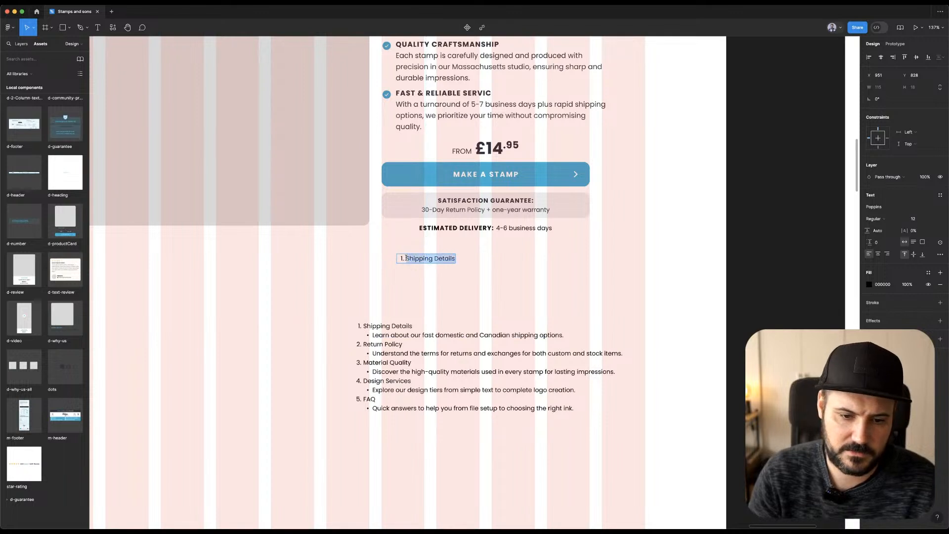
pyautogui.click(406, 259)
pyautogui.press('BackSpace')
pyautogui.click(505, 254)
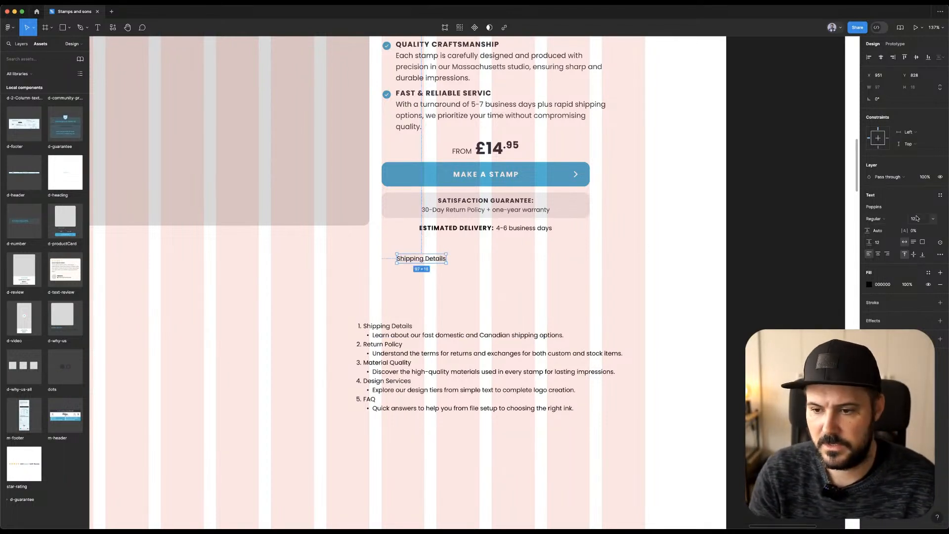
# Apply the Desktop/Heading/H3 text style to the Shipping Details title and align its left edge with the Make a Stamp button.
pyautogui.click(940, 195)
pyautogui.click(888, 296)
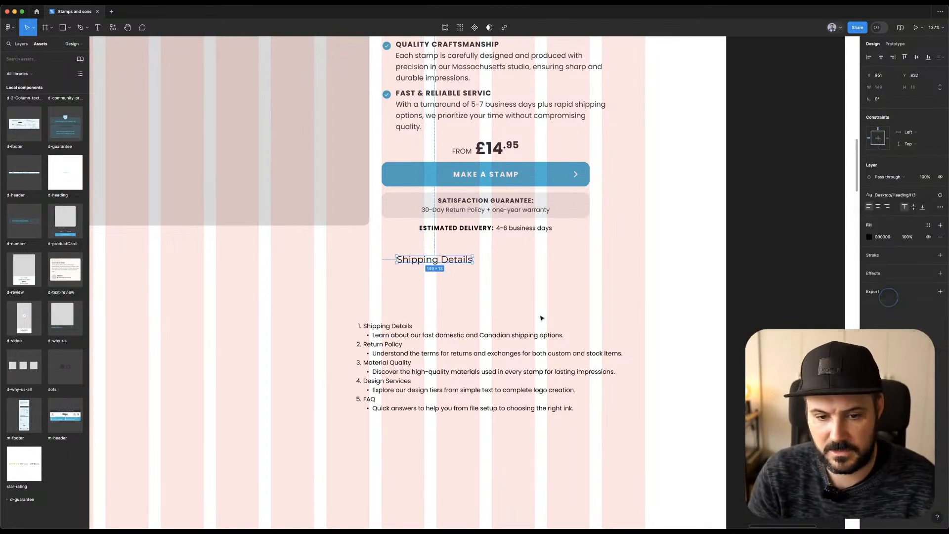
pyautogui.moveTo(452, 260); pyautogui.dragTo(436, 260)
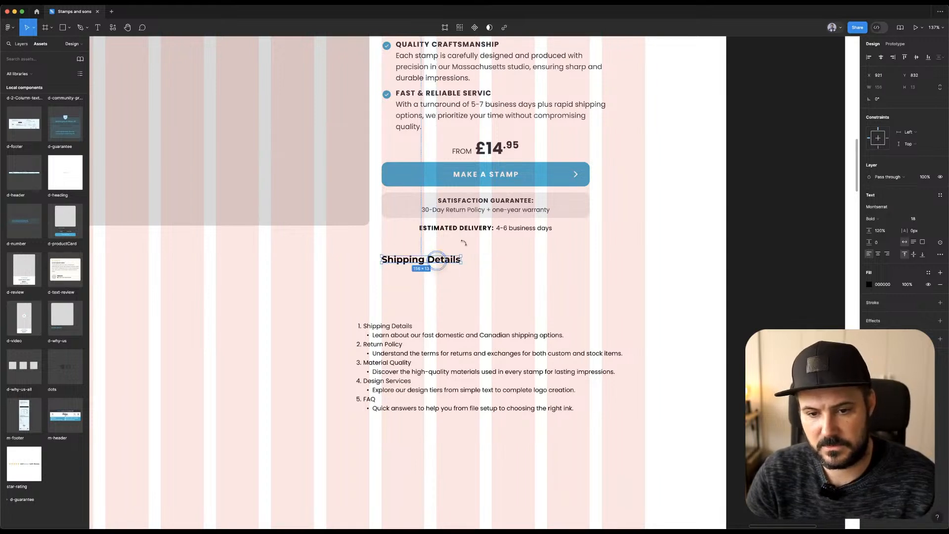
# Copy the Make a Stamp button's chevron to the Shipping Details row, pointing down, colour it color/black/100 and align its frame with the button's right edge.
pyautogui.press('Escape')
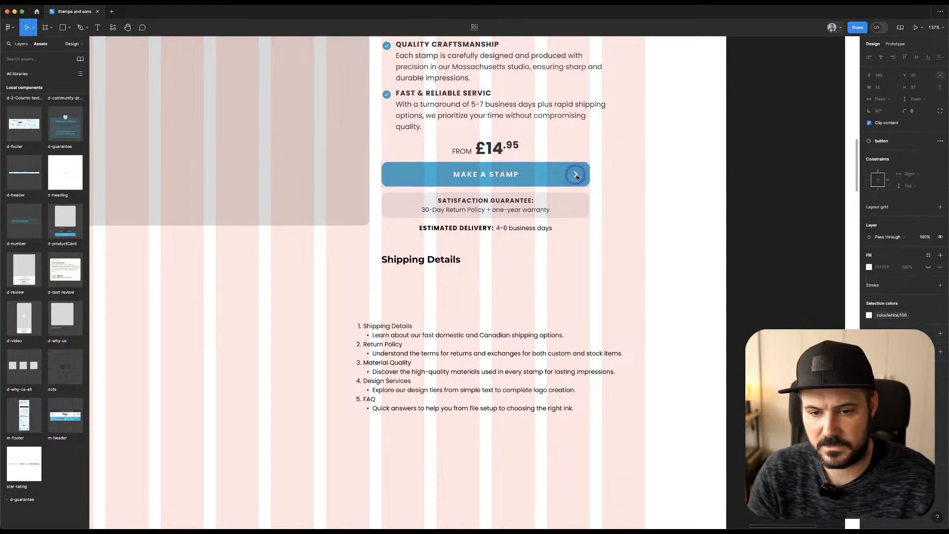
pyautogui.keyDown('super'); pyautogui.click(574, 178); pyautogui.keyUp('super')
pyautogui.moveTo(574, 178); pyautogui.dragTo(597, 281)
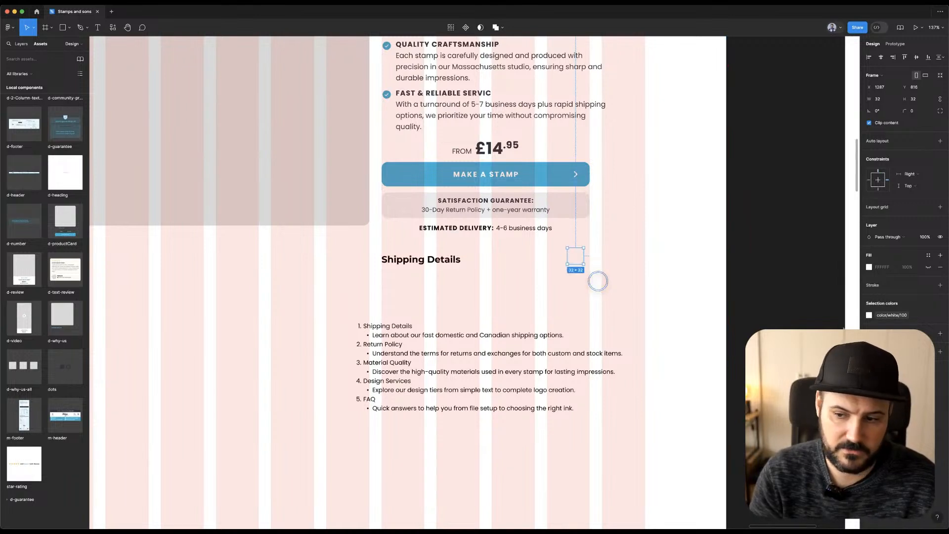
pyautogui.click(890, 315)
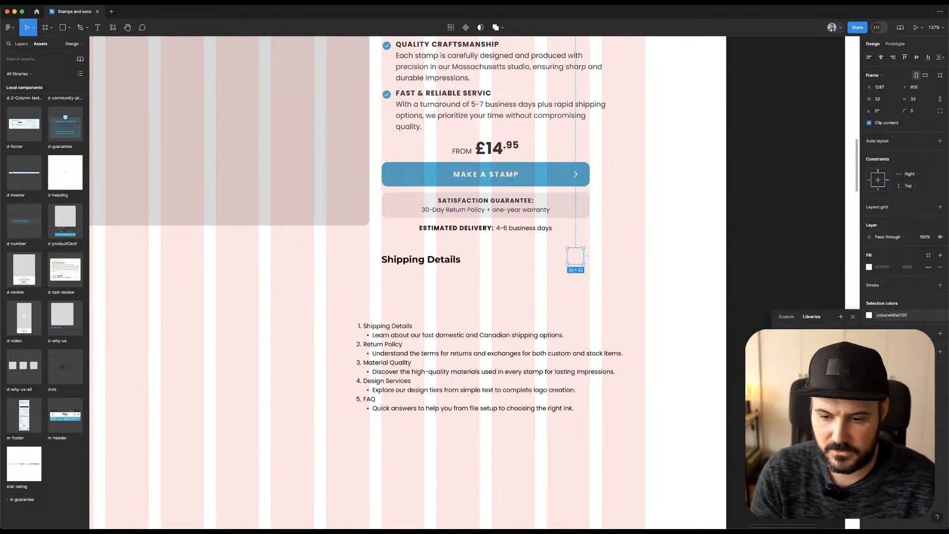
pyautogui.click(810, 365)
pyautogui.moveTo(576, 252); pyautogui.dragTo(582, 255)
# Vertically centre the Shipping Details title and chevron, group them, and nudge the group up towards the delivery line.
pyautogui.keyDown('shift'); pyautogui.click(449, 260); pyautogui.keyUp('shift')
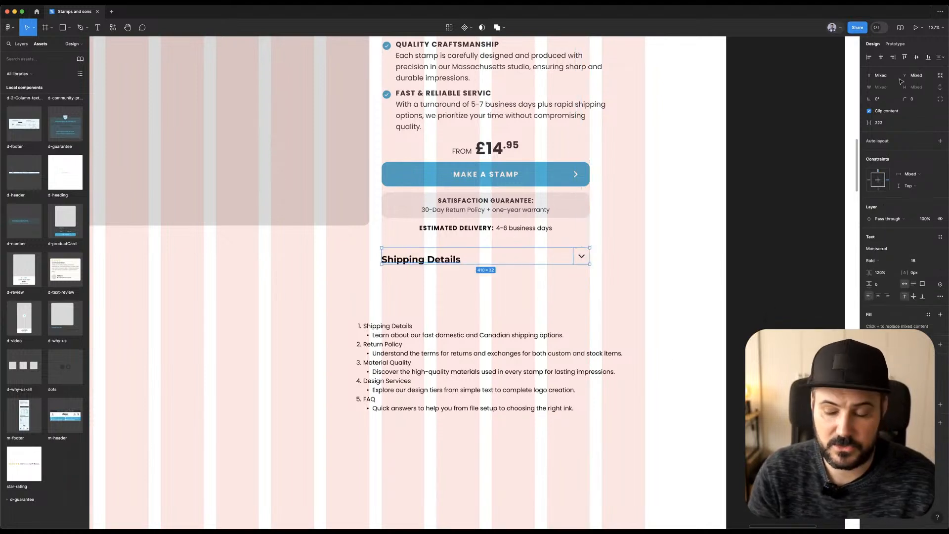
pyautogui.click(916, 56)
pyautogui.press('super+g')
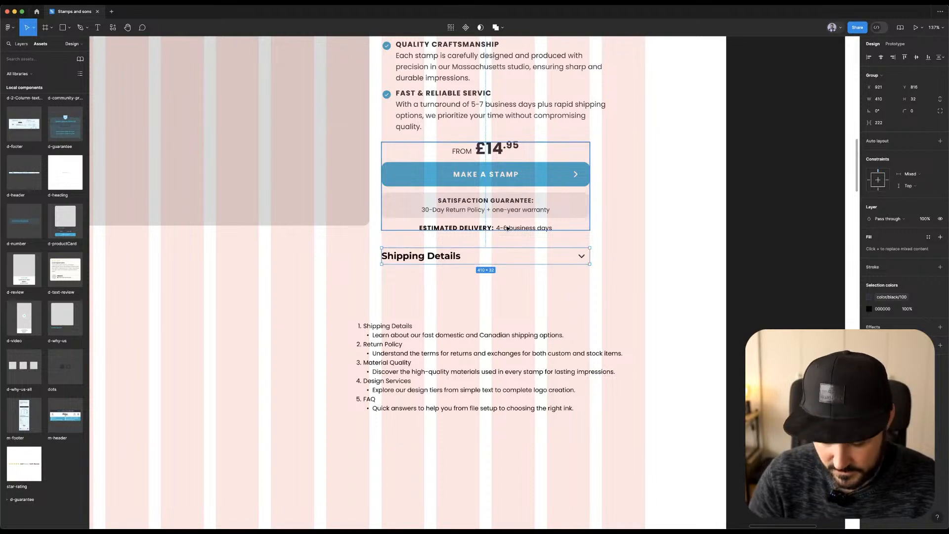
pyautogui.hotkey('shift', 'Up')
pyautogui.press('Up')
pyautogui.click(450, 291)
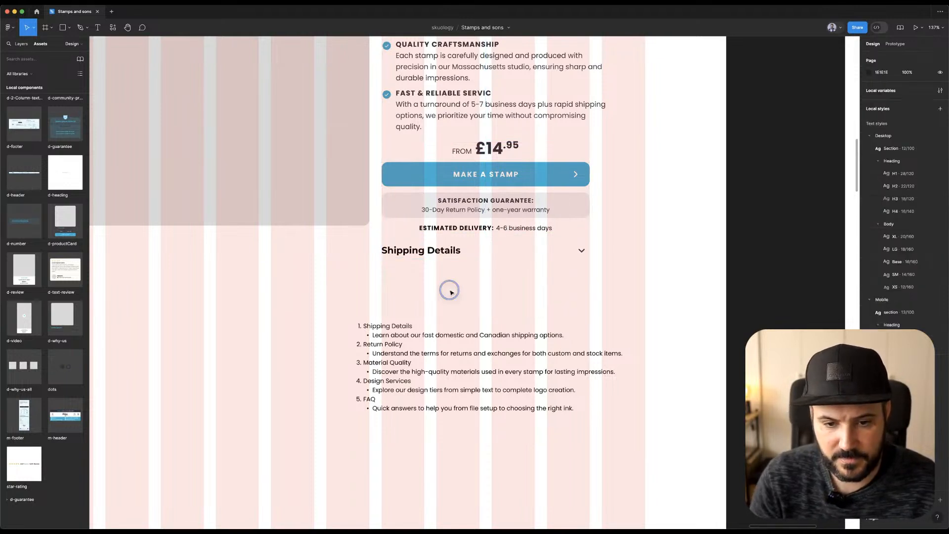
# Apply the Desktop/Heading/H4 text style in bold to the Shipping Details title and vertically centre it with the chevron again.
pyautogui.doubleClick(445, 251)
pyautogui.click(940, 195)
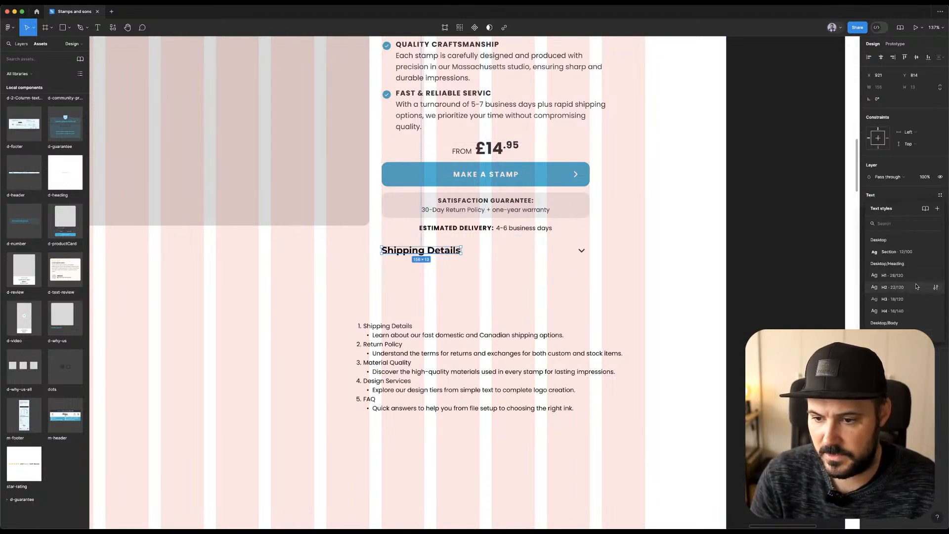
pyautogui.click(896, 311)
pyautogui.press('super+b')
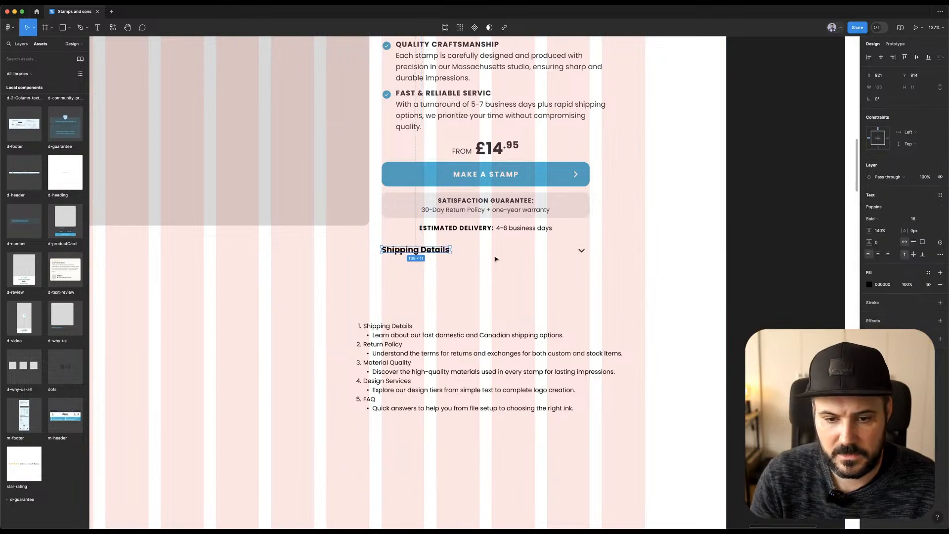
pyautogui.keyDown('shift'); pyautogui.click(588, 253); pyautogui.keyUp('shift')
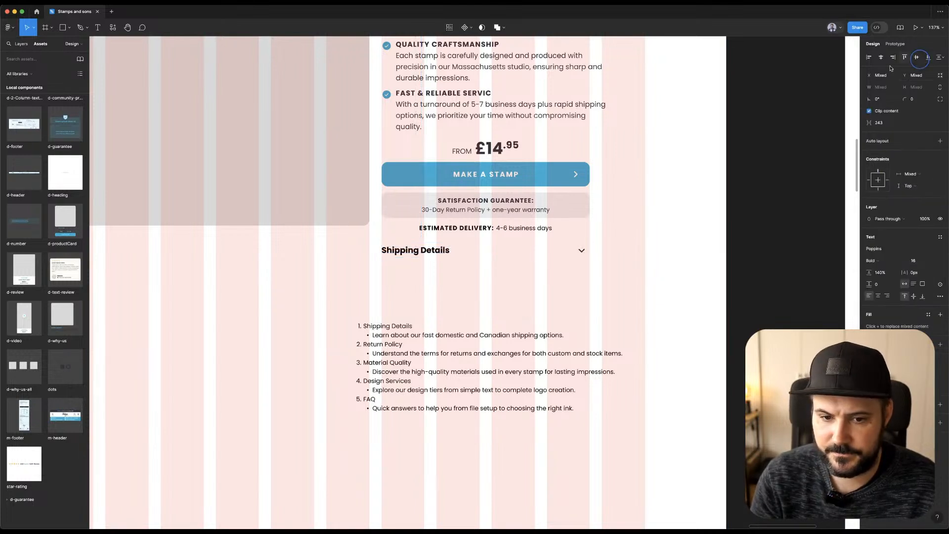
pyautogui.click(402, 282)
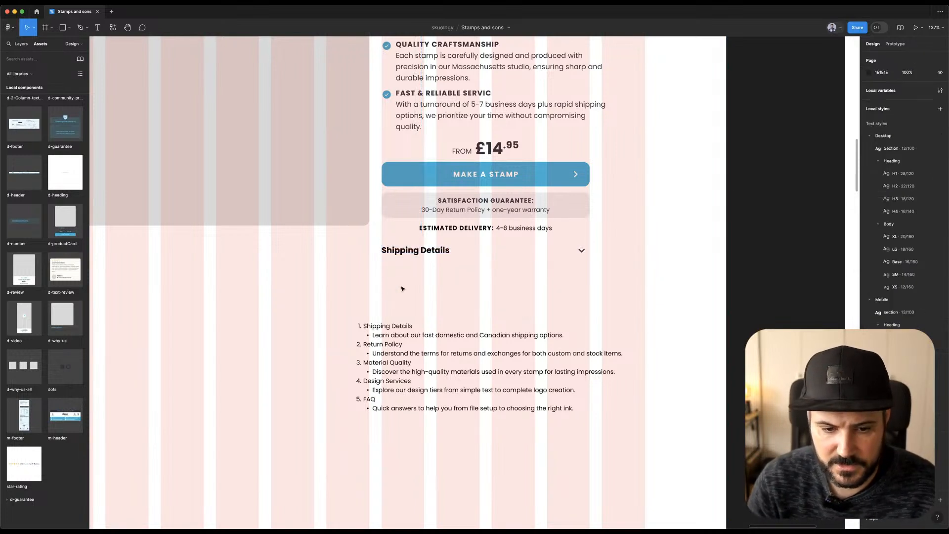
pyautogui.click(413, 336)
pyautogui.click(472, 280)
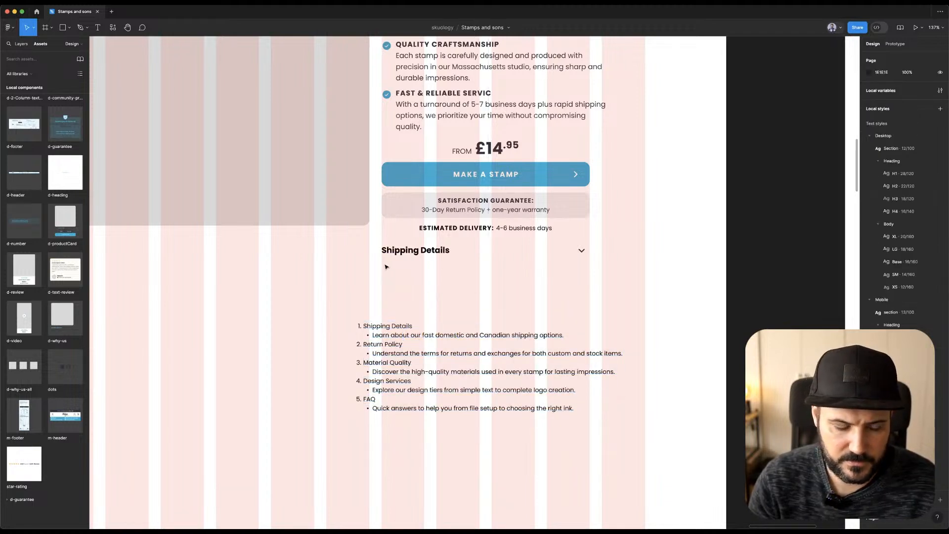
# Copy the first short paragraph from lorem2.com in the browser and paste it into a 410 × 57 text box below Shipping Details in Figma.
pyautogui.press('super+Tab')
pyautogui.write('lor')
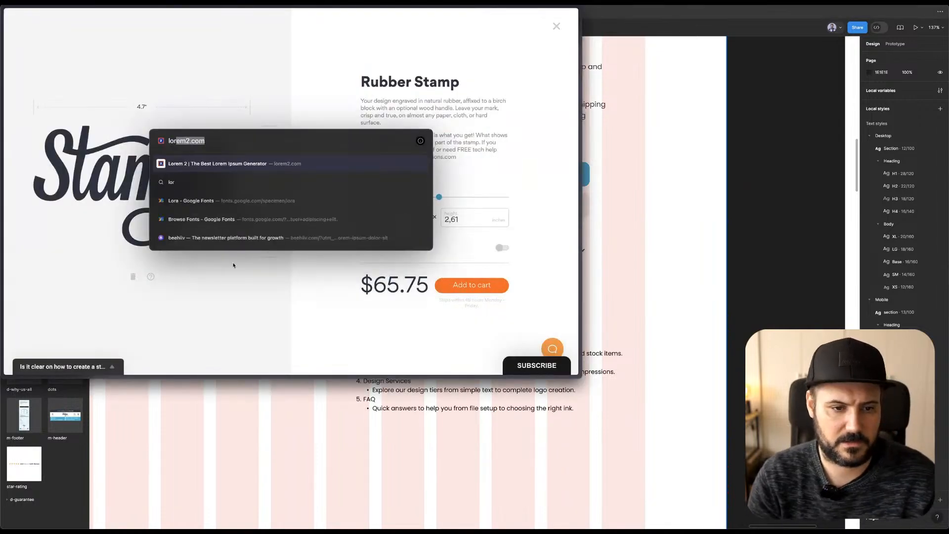
pyautogui.press('Return')
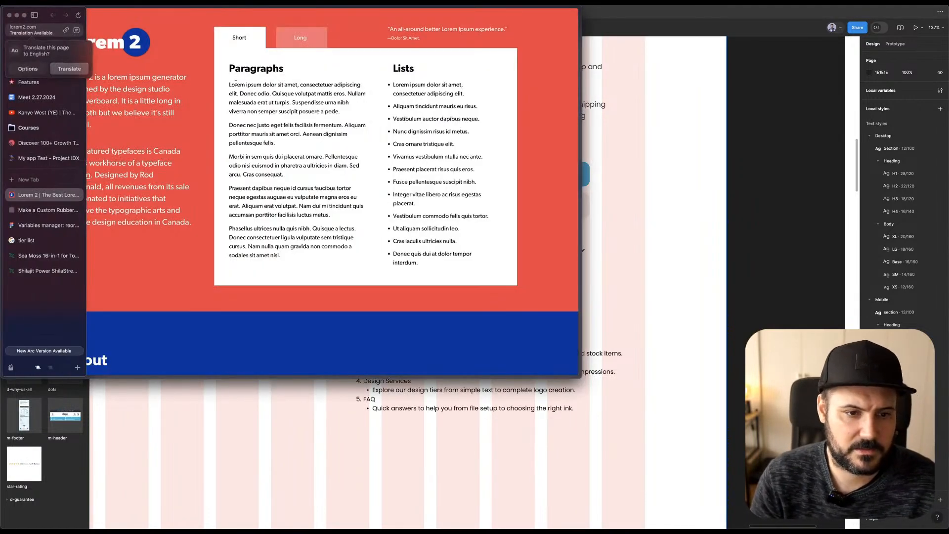
pyautogui.moveTo(229, 85); pyautogui.dragTo(355, 110)
pyautogui.click(665, 187)
pyautogui.press('t')
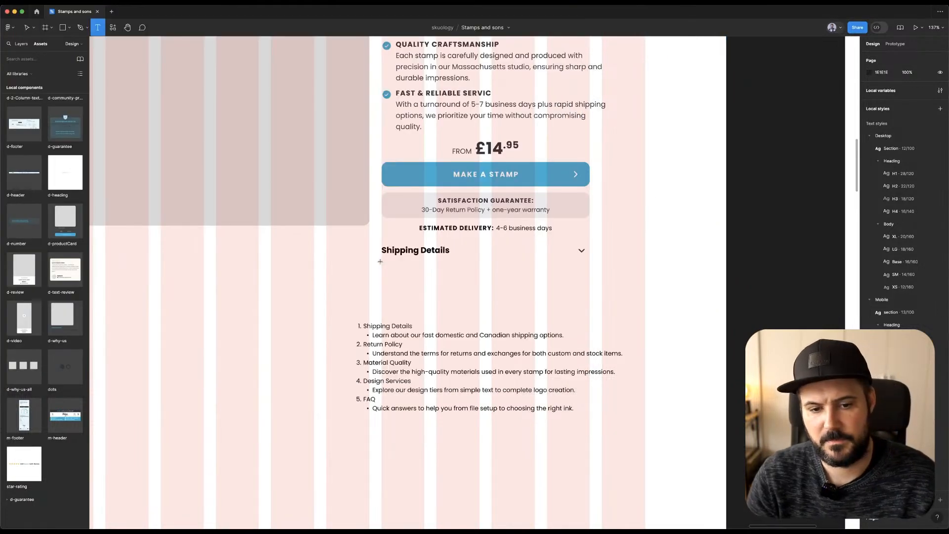
pyautogui.moveTo(380, 261); pyautogui.dragTo(589, 289)
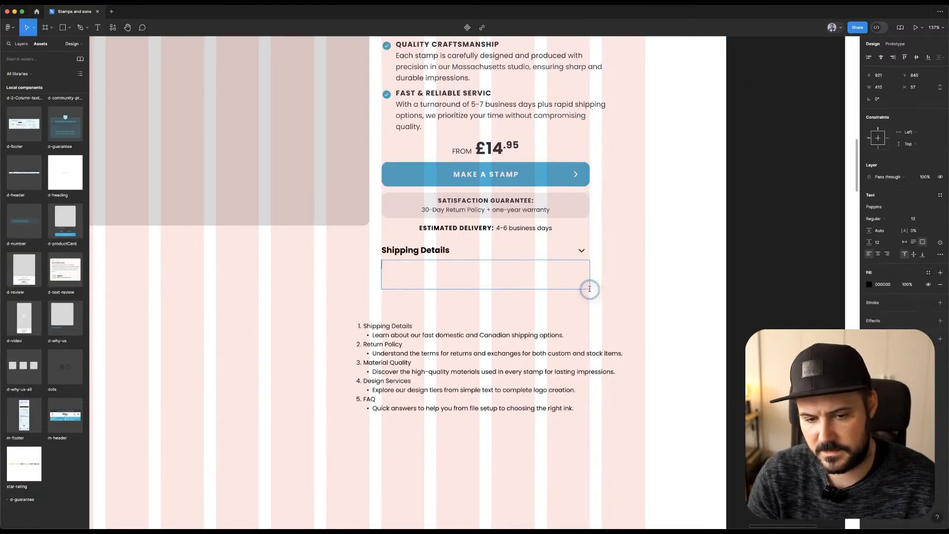
pyautogui.write('Lorem ipsum dolor sit amet, consectetuer adipiscing elit. Donec odio. Quisque volutpat mattis eros. Nullam malesuada erat ut turpis. Suspendisse urna nibh viverra non semper suscipit posuere a pede.')
# Nudge the lorem ipsum paragraph about 5 px down, away from the Shipping Details title.
pyautogui.press('alt')
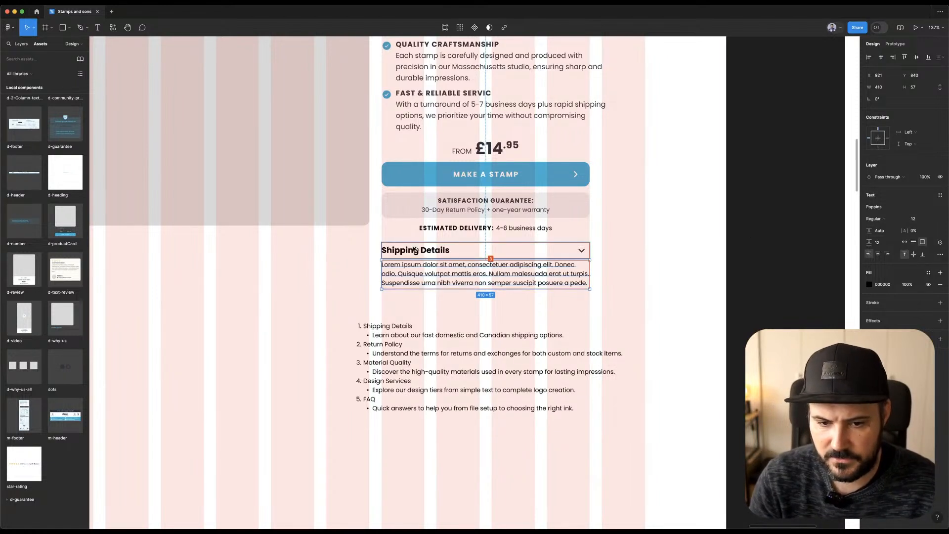
pyautogui.press('Down')
pyautogui.press('Down')
pyautogui.press('Down')
pyautogui.press('Down')
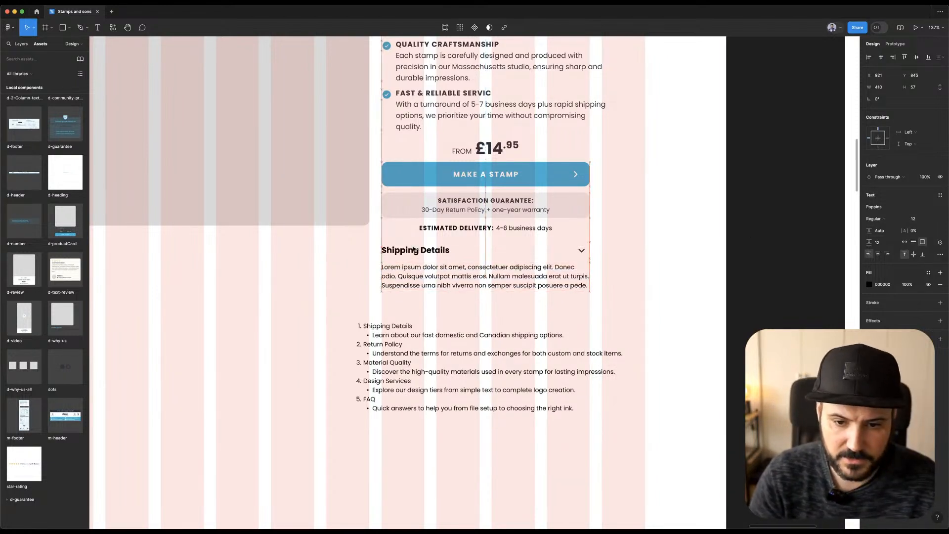
pyautogui.click(360, 253)
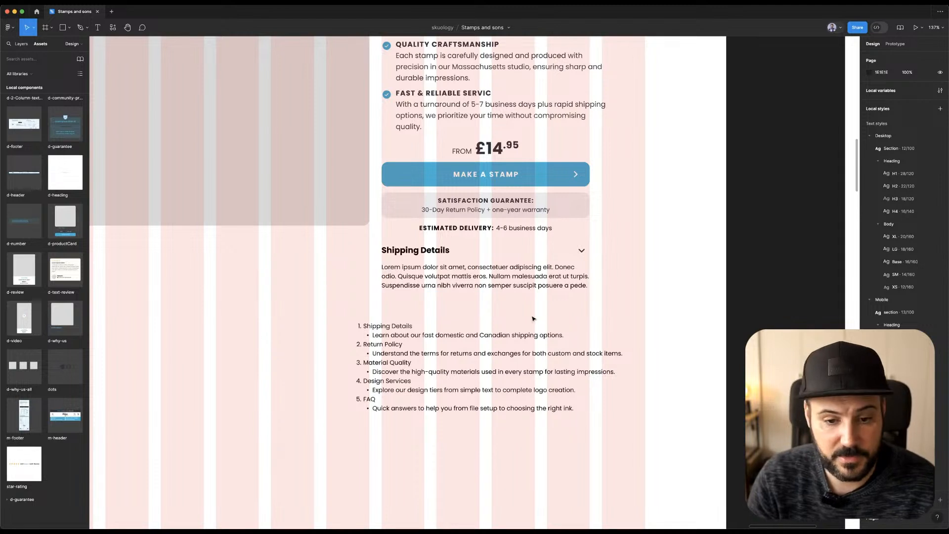
# Add a "read more" line at the end of the lorem ipsum paragraph, formatted bold and underlined.
pyautogui.click(442, 276)
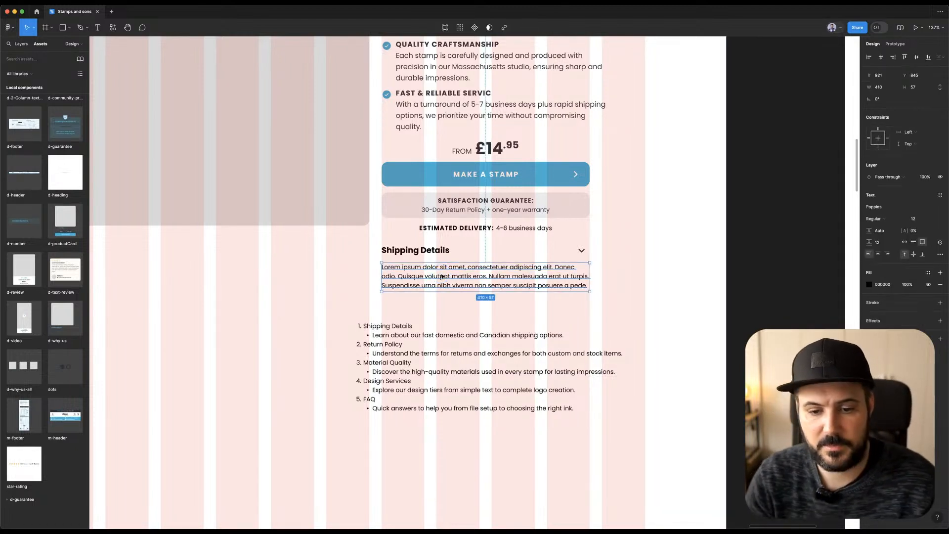
pyautogui.doubleClick(557, 286)
pyautogui.click(588, 286)
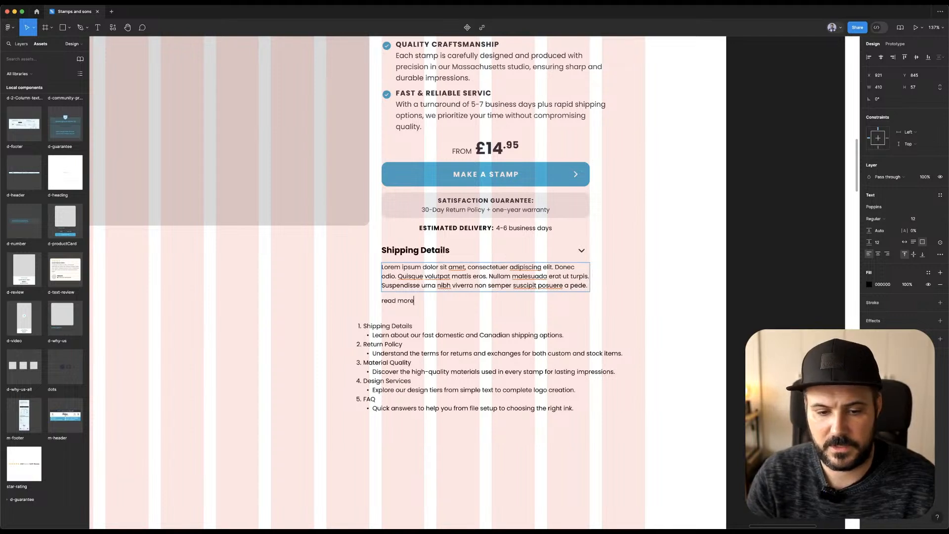
pyautogui.tripleClick(400, 300)
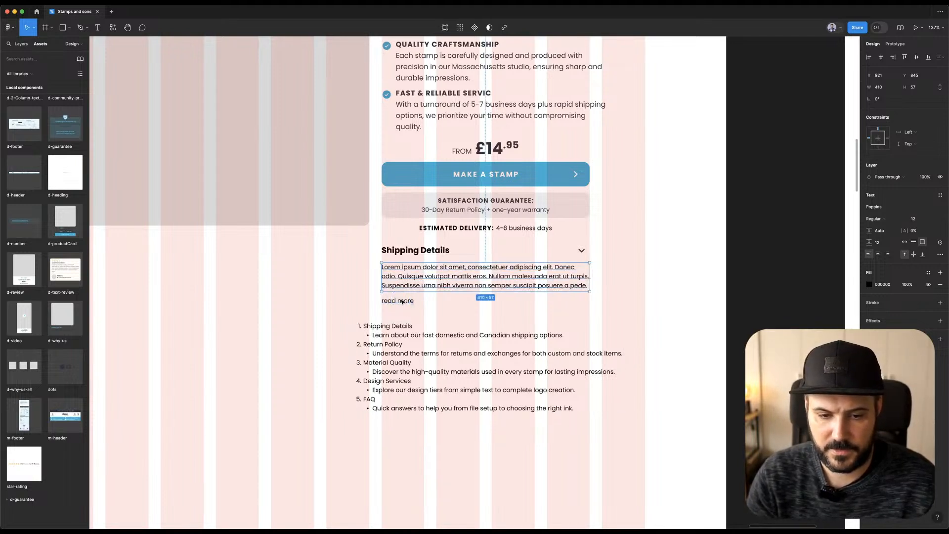
pyautogui.doubleClick(413, 292)
pyautogui.doubleClick(396, 299)
pyautogui.moveTo(423, 299); pyautogui.dragTo(337, 297)
pyautogui.press('super+b')
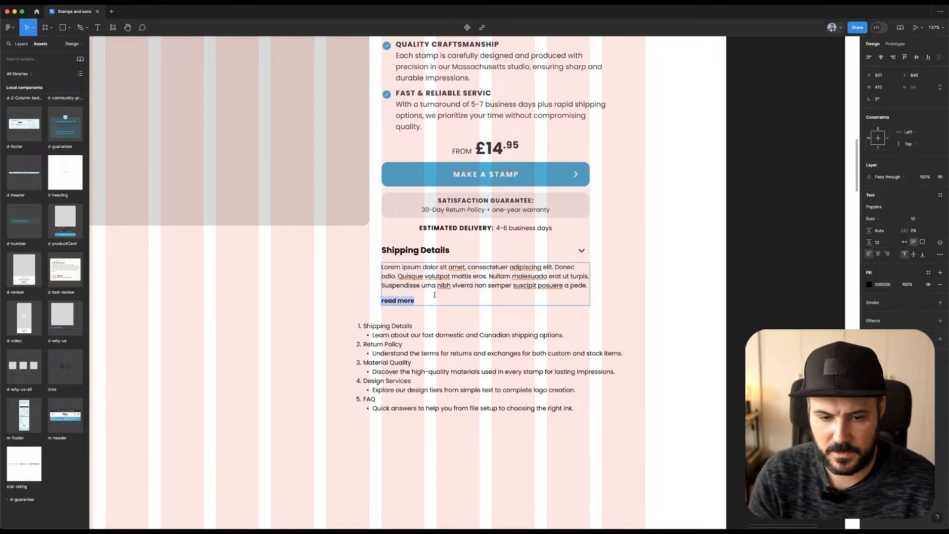
pyautogui.press('super+u')
pyautogui.click(346, 269)
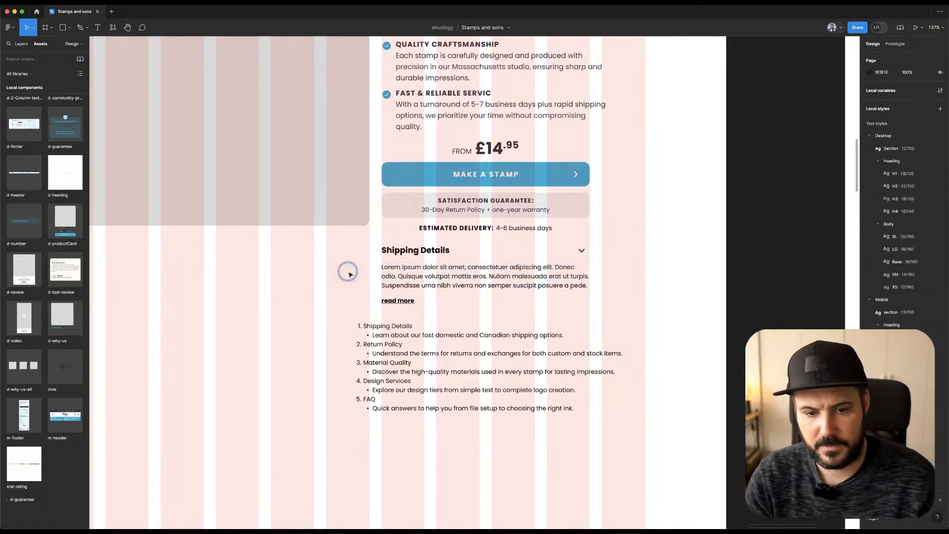
# Draw a horizontal divider line 410 px long below read more, spanning the width of the Make a Stamp button.
pyautogui.scroll(-2, 341, 257)
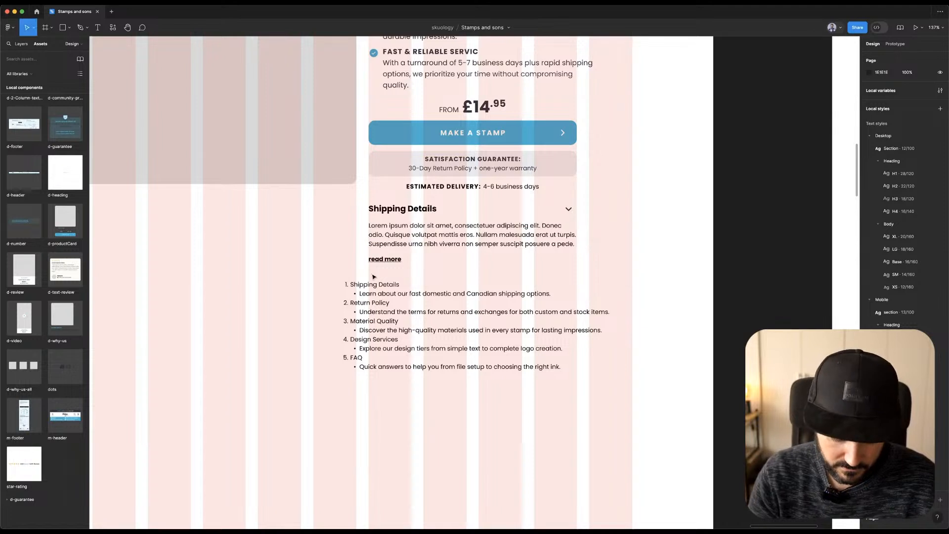
pyautogui.press('l')
pyautogui.press('Escape')
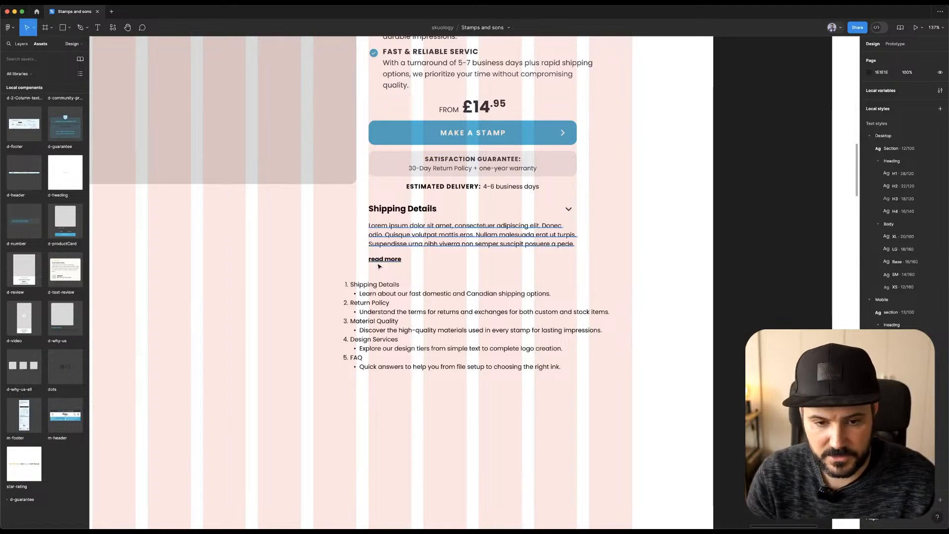
pyautogui.click(389, 258)
pyautogui.click(388, 286)
pyautogui.press('l')
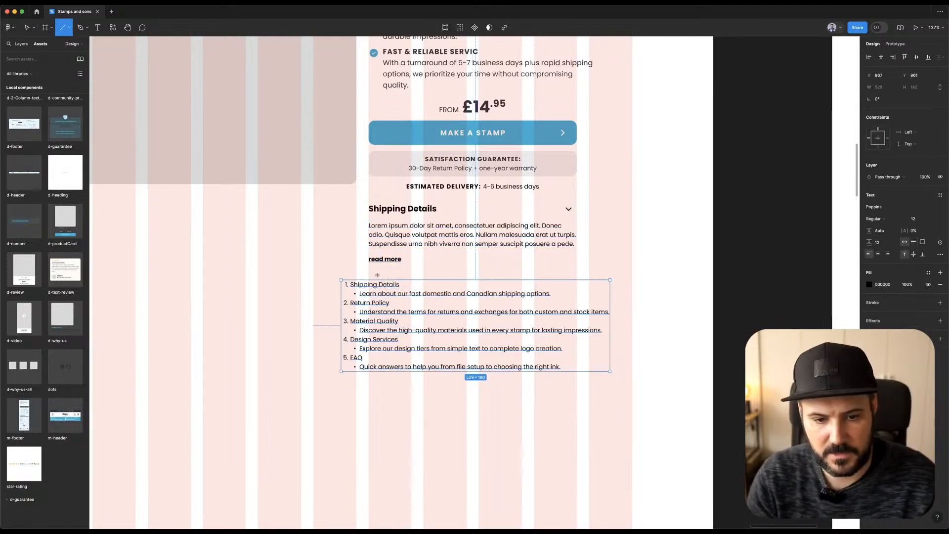
pyautogui.moveTo(368, 273); pyautogui.dragTo(577, 273)
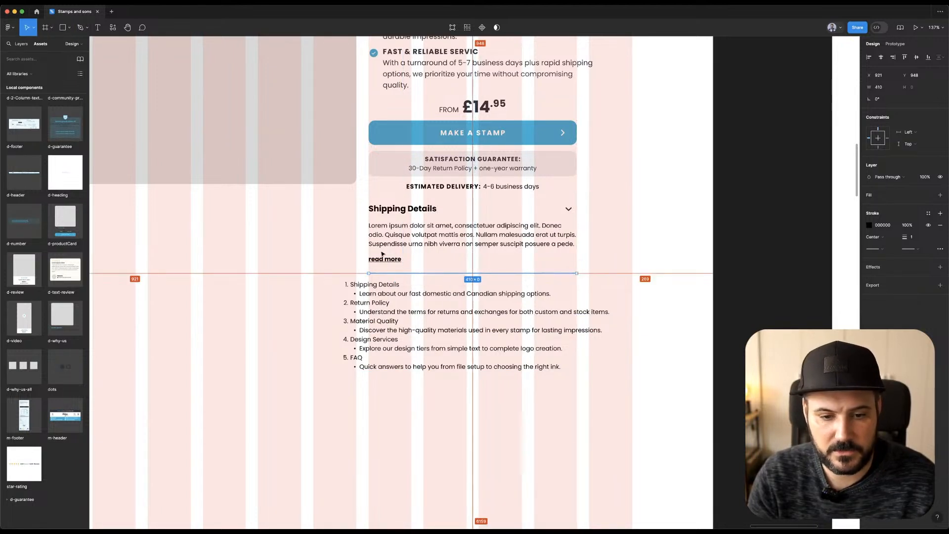
# Nudge the divider up closer to read more and set its stroke to color/primary/20.
pyautogui.press('Up')
pyautogui.press('Up')
pyautogui.press('Up')
pyautogui.press('Up')
pyautogui.press('Up')
pyautogui.press('Up')
pyautogui.press('Up')
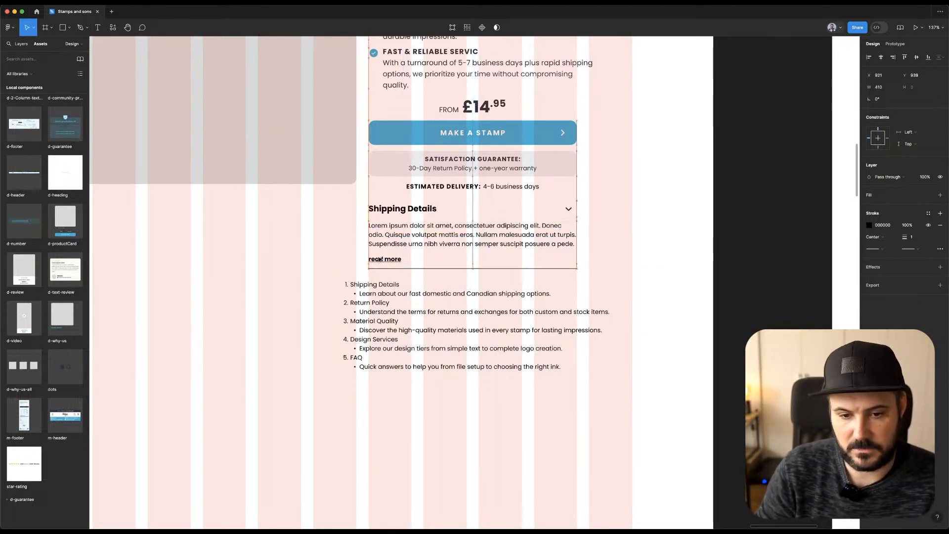
pyautogui.click(928, 213)
pyautogui.click(838, 283)
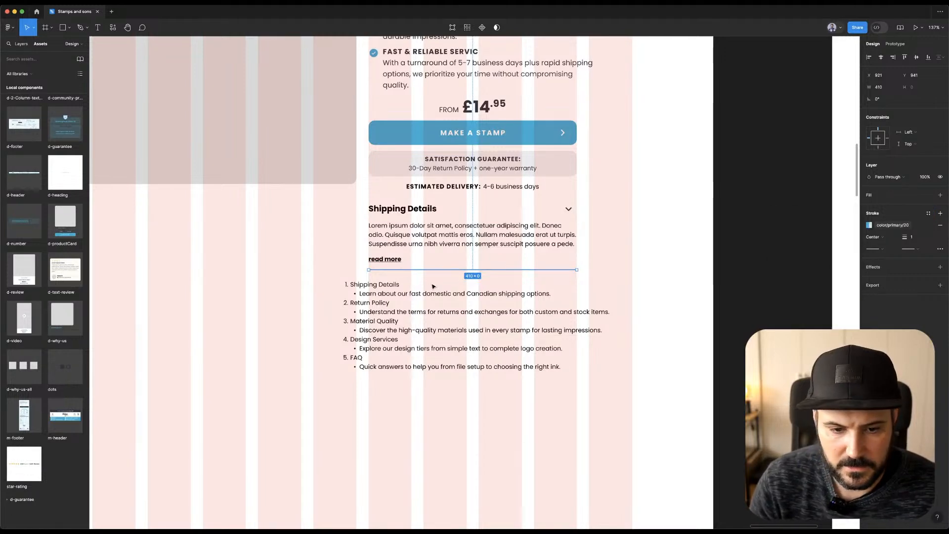
# Move the pasted five-item list lower to free space below the divider.
pyautogui.click(379, 300)
pyautogui.moveTo(361, 299); pyautogui.dragTo(378, 334)
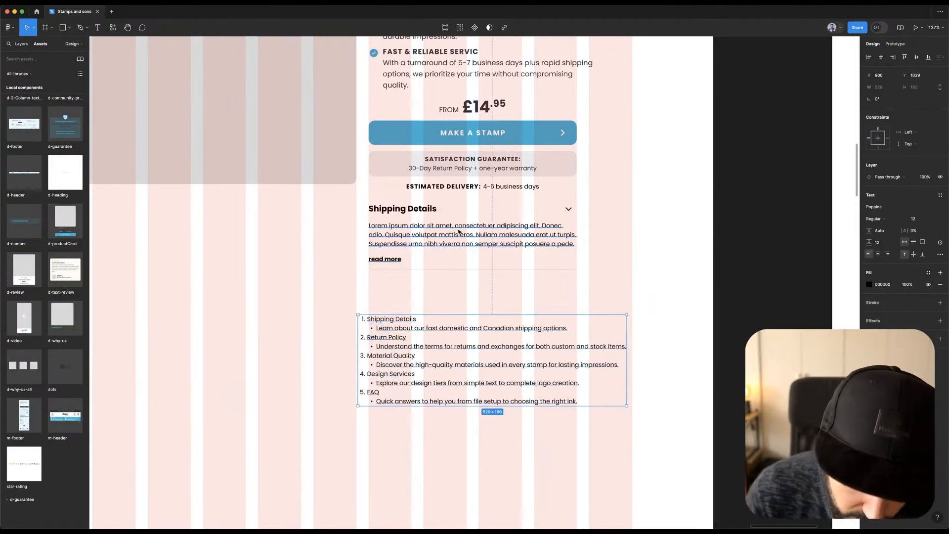
pyautogui.click(326, 259)
# Duplicate the Shipping Details title row below the divider and change its title to Return Policy, using the text from the list.
pyautogui.click(401, 360)
pyautogui.doubleClick(402, 360)
pyautogui.click(399, 336)
pyautogui.click(424, 283)
pyautogui.moveTo(441, 214); pyautogui.dragTo(415, 283)
pyautogui.doubleClick(410, 283)
pyautogui.write('Return Policy')
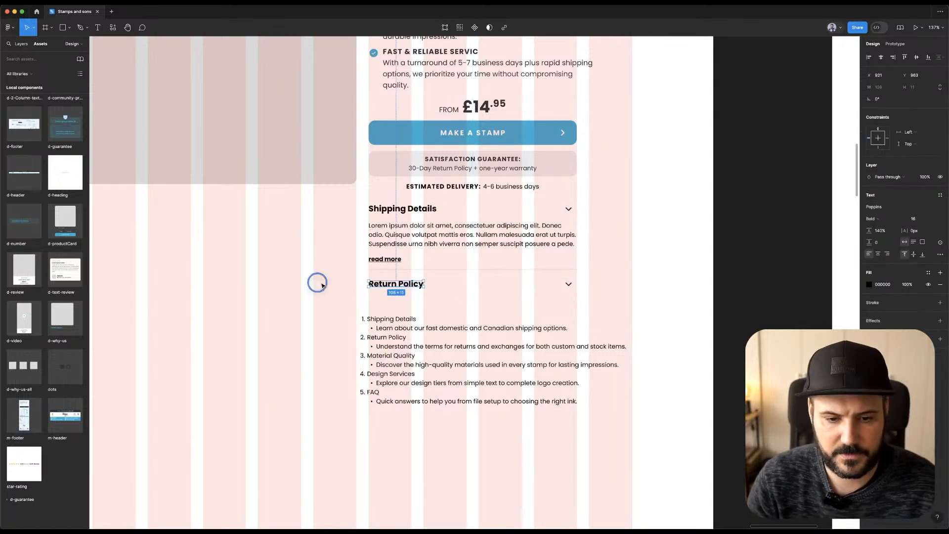
pyautogui.click(332, 226)
# Copy the Material Quality title from the third item of the pasted list.
pyautogui.scroll(-1, 331, 226)
pyautogui.scroll(-1, 331, 226)
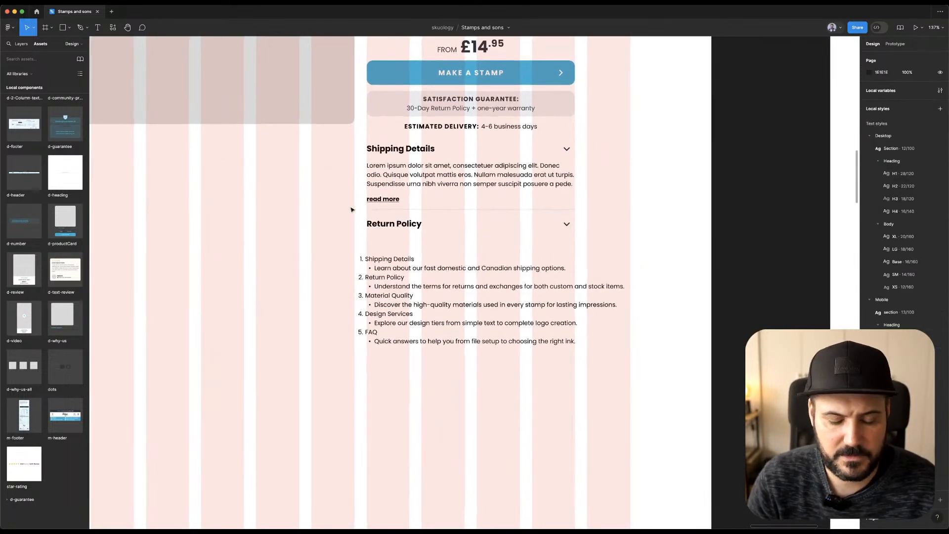
pyautogui.click(391, 294)
pyautogui.doubleClick(390, 294)
pyautogui.click(412, 295)
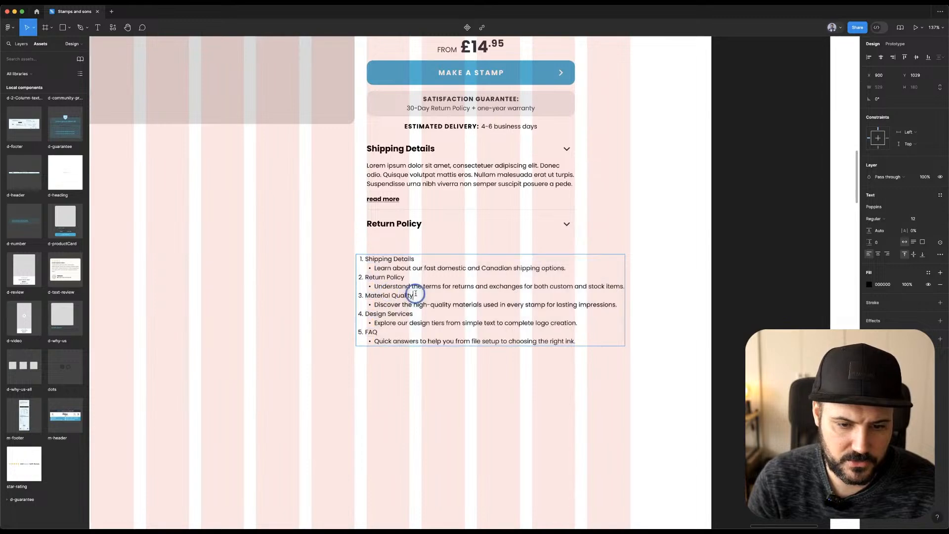
pyautogui.click(367, 296)
pyautogui.moveTo(366, 296); pyautogui.dragTo(429, 297)
pyautogui.click(299, 221)
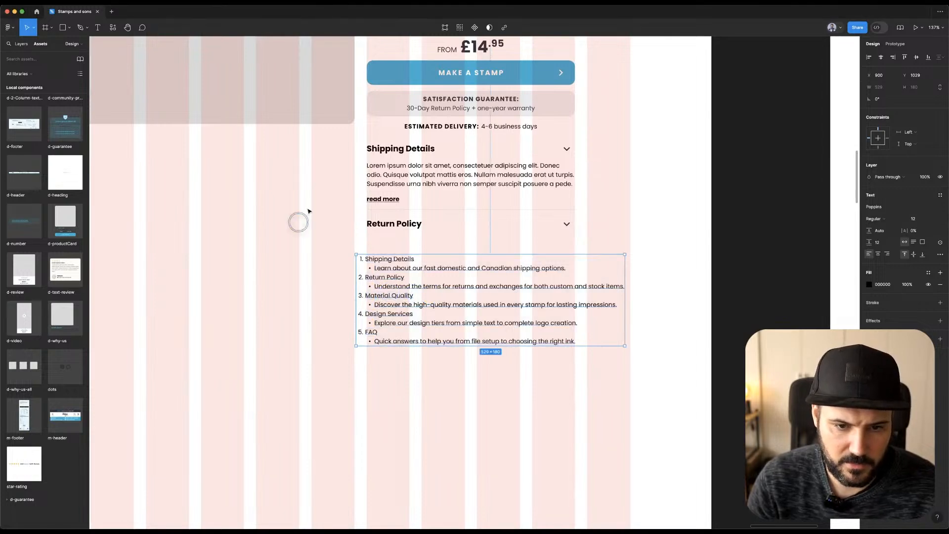
# Move the pasted list and the accordion items lower to clear space beneath the estimated delivery line.
pyautogui.click(373, 283)
pyautogui.moveTo(374, 285); pyautogui.dragTo(376, 375)
pyautogui.moveTo(361, 139); pyautogui.dragTo(615, 248)
pyautogui.moveTo(493, 175); pyautogui.dragTo(493, 235)
# Duplicate the Shipping Details title row just below the estimated delivery line and replace its title with Material Quality.
pyautogui.click(440, 188)
pyautogui.click(419, 212)
pyautogui.moveTo(436, 212); pyautogui.dragTo(433, 146)
pyautogui.doubleClick(432, 145)
pyautogui.doubleClick(425, 146)
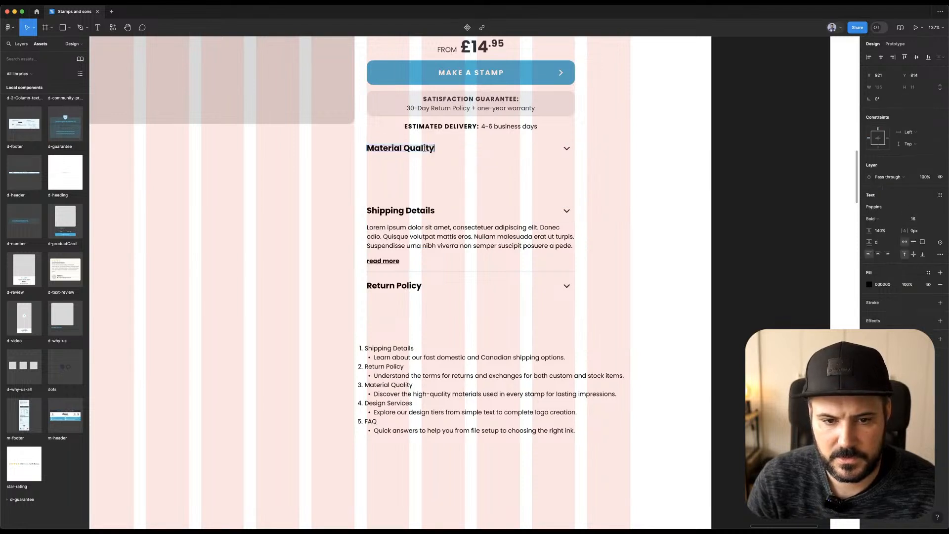
# Enter Material Quality as the title below the estimated delivery line and place a copy of the divider beneath it.
pyautogui.write('Material Quality')
pyautogui.press('Escape')
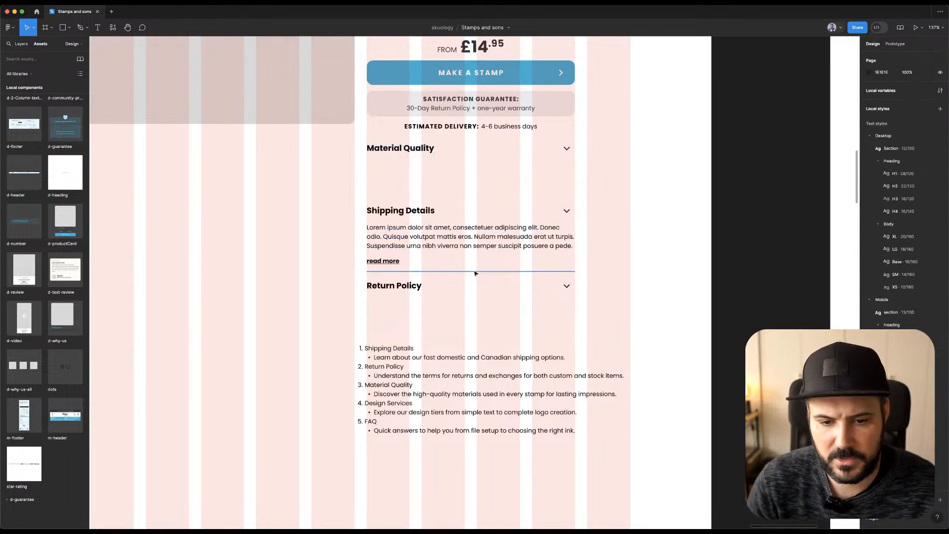
pyautogui.click(474, 271)
pyautogui.moveTo(498, 273); pyautogui.dragTo(494, 163)
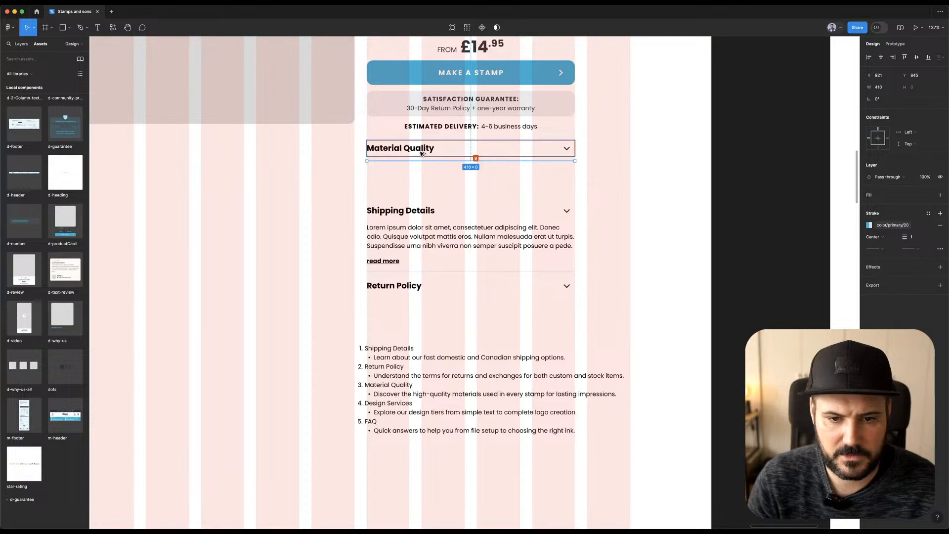
# Nudge the Return Policy row up slightly so it sits closer to the divider above it.
pyautogui.click(388, 189)
pyautogui.click(380, 210)
pyautogui.moveTo(319, 201); pyautogui.dragTo(540, 257)
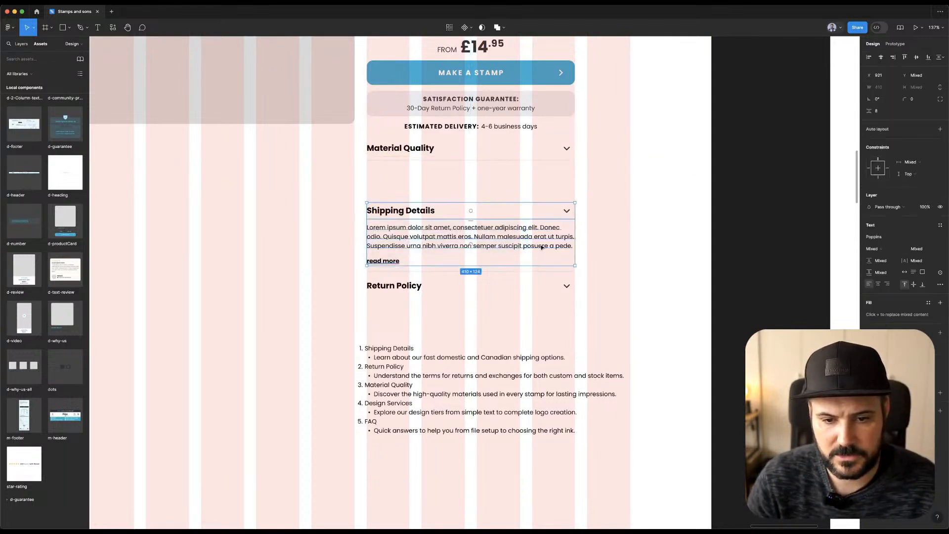
pyautogui.moveTo(417, 293); pyautogui.dragTo(419, 284)
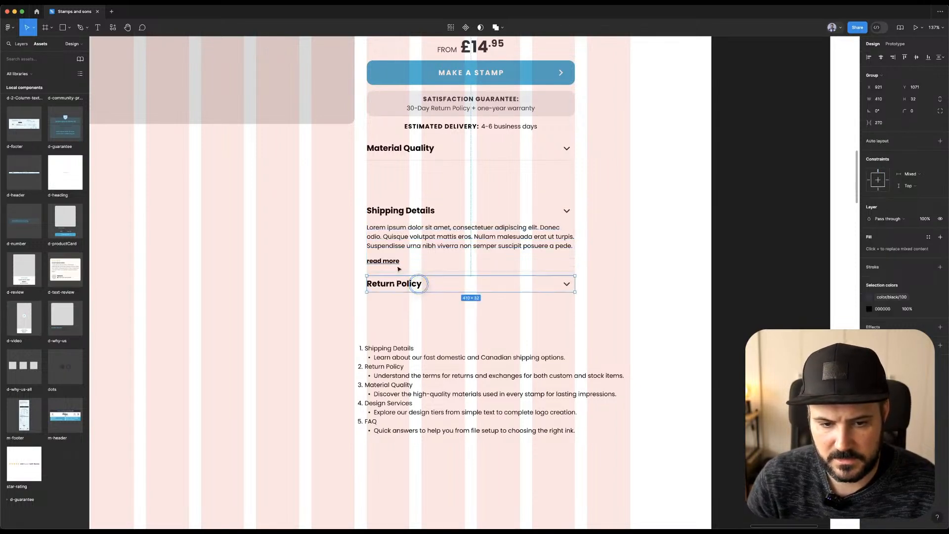
# Duplicate the Return Policy row and its divider directly below and replace the new title with FAQ, copied from the pasted list.
pyautogui.click(408, 368)
pyautogui.doubleClick(371, 404)
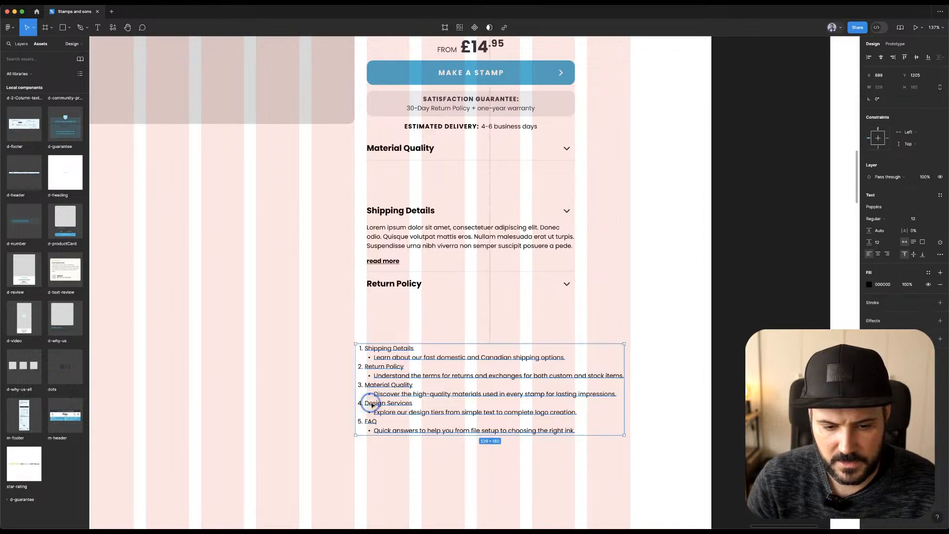
pyautogui.click(374, 423)
pyautogui.click(370, 422)
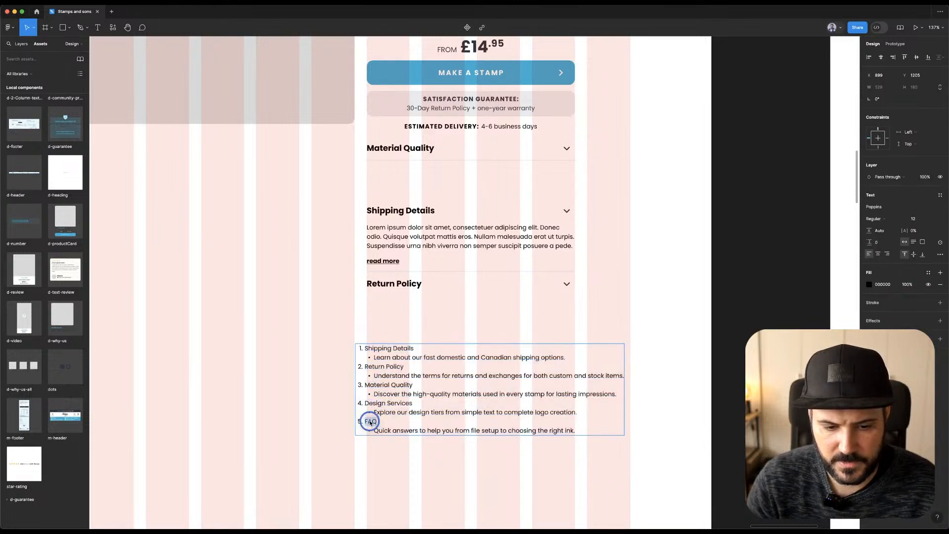
pyautogui.click(436, 308)
pyautogui.click(417, 285)
pyautogui.moveTo(417, 286); pyautogui.dragTo(413, 310)
pyautogui.doubleClick(410, 309)
pyautogui.write('FAQ')
pyautogui.press('Escape')
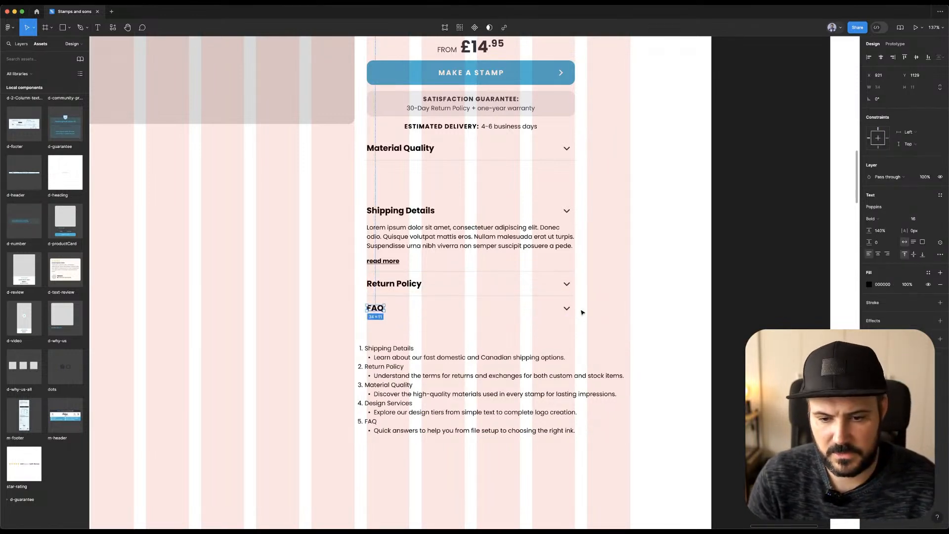
# Duplicate the chevron in the FAQ row to form a stacked double chevron and group the two arrows.
pyautogui.scroll(10, 586, 312)
pyautogui.click(547, 308)
pyautogui.moveTo(550, 298); pyautogui.dragTo(550, 296)
pyautogui.keyDown('shift'); pyautogui.click(550, 313); pyautogui.keyUp('shift')
pyautogui.press('super+g')
pyautogui.click(917, 60)
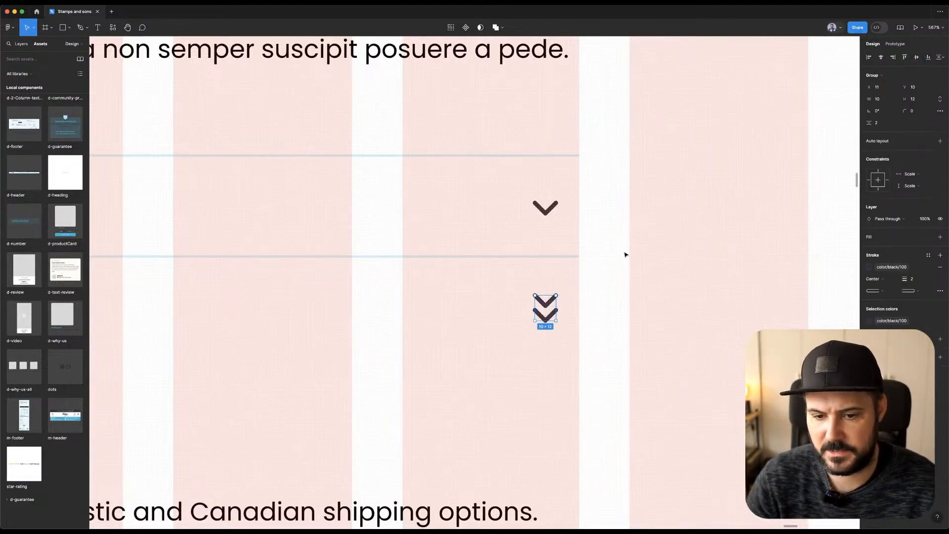
# Examine the existing FAQ question list lower on the product page against the accordion beside the gallery.
pyautogui.scroll(-10, 625, 253)
pyautogui.click(651, 242)
pyautogui.click(383, 265)
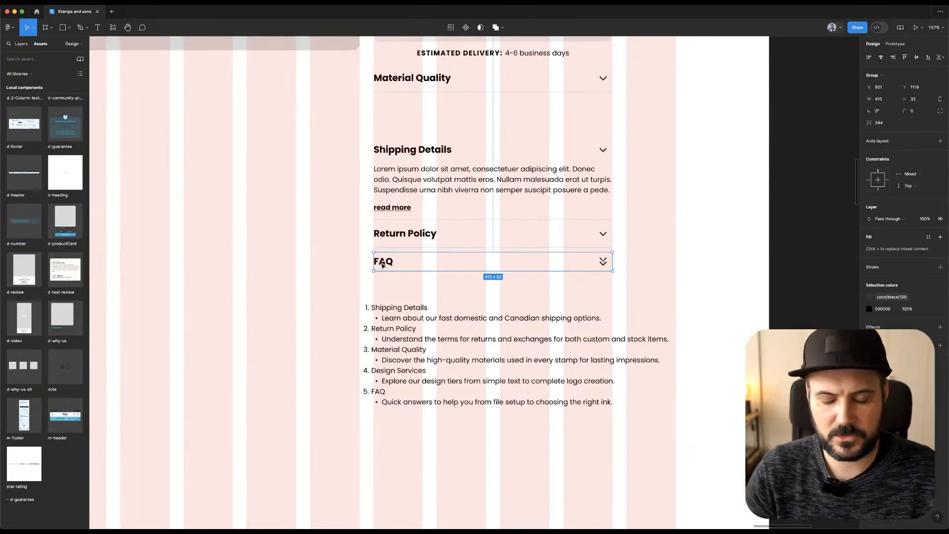
pyautogui.scroll(-10, 382, 267)
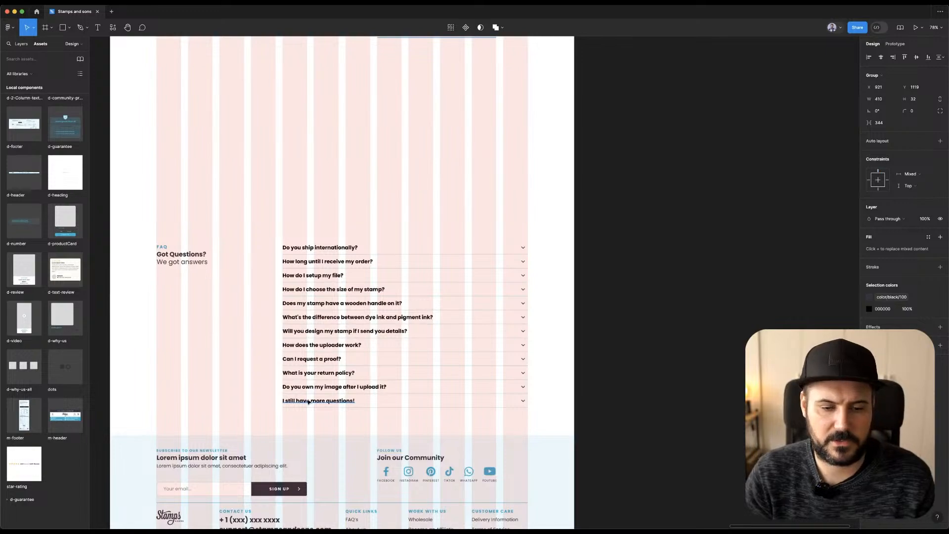
pyautogui.scroll(10, 336, 360)
pyautogui.scroll(4, 337, 360)
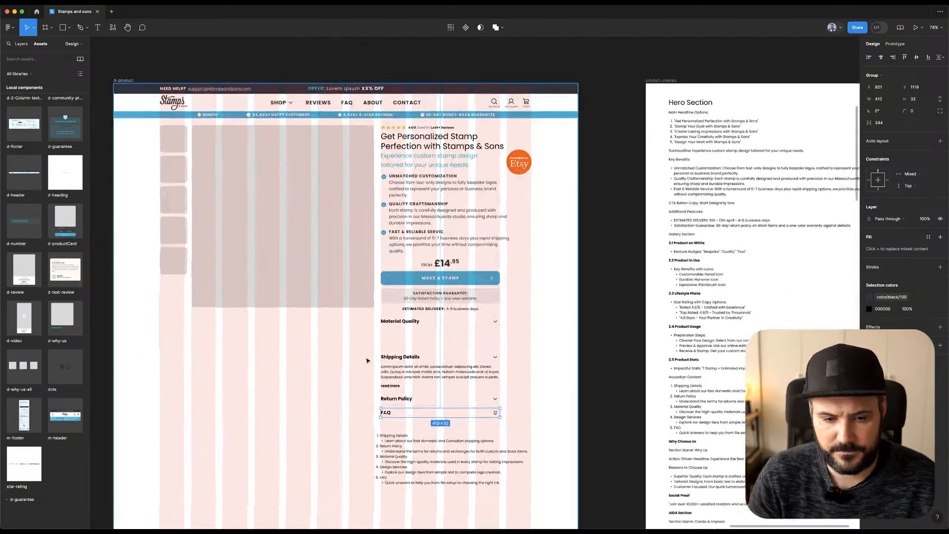
pyautogui.scroll(5, 479, 408)
pyautogui.click(631, 388)
pyautogui.moveTo(575, 425); pyautogui.dragTo(707, 295)
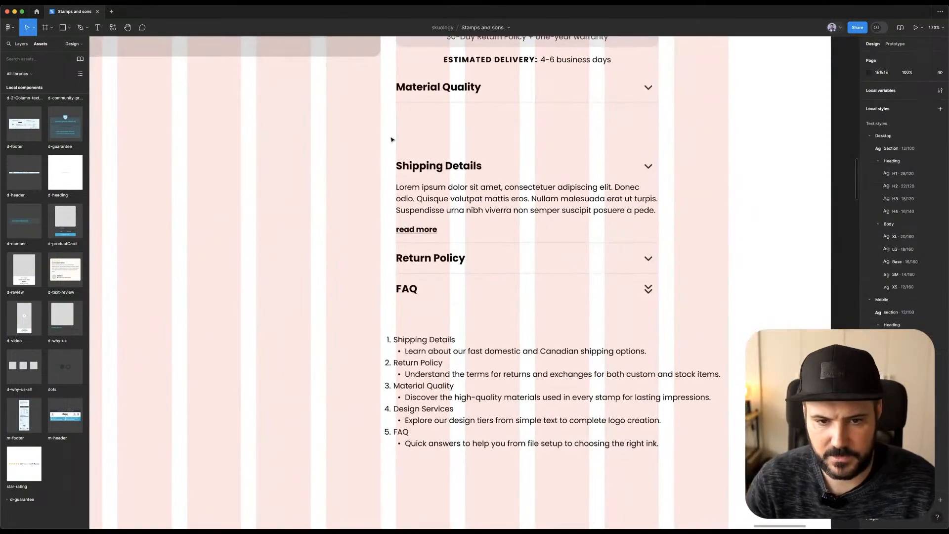
# Set the paragraph spacing of the Shipping Details body text to 9.
pyautogui.moveTo(354, 142); pyautogui.dragTo(664, 225)
pyautogui.click(509, 213)
pyautogui.click(890, 242)
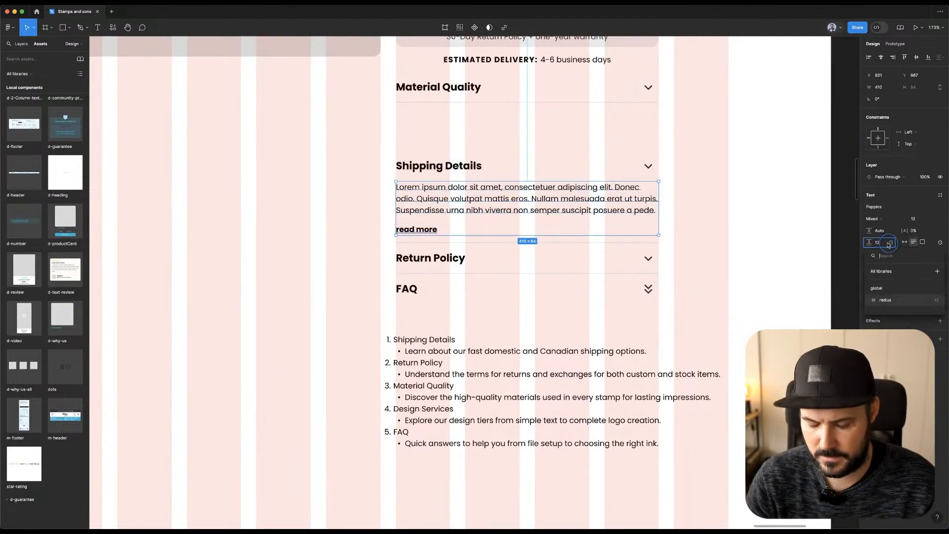
pyautogui.click(885, 243)
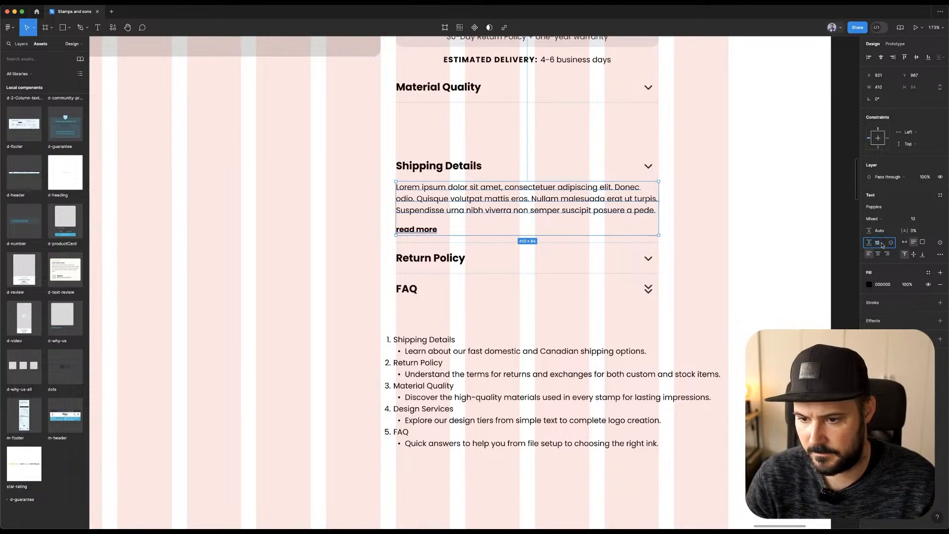
pyautogui.write('9')
pyautogui.press('Return')
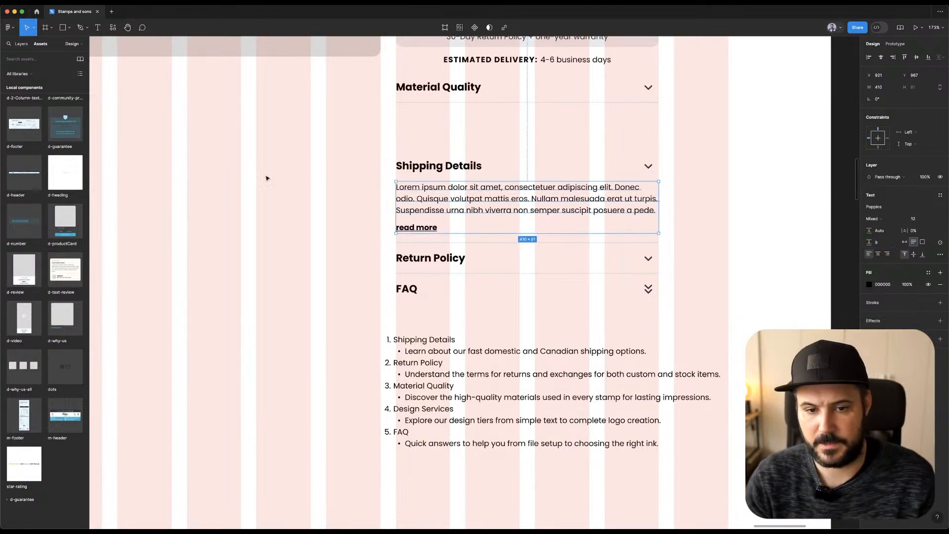
# Group all accordion rows, text and dividers and apply a vertical auto layout with a spacing of 8.
pyautogui.moveTo(369, 140); pyautogui.dragTo(378, 76)
pyautogui.press('super+g')
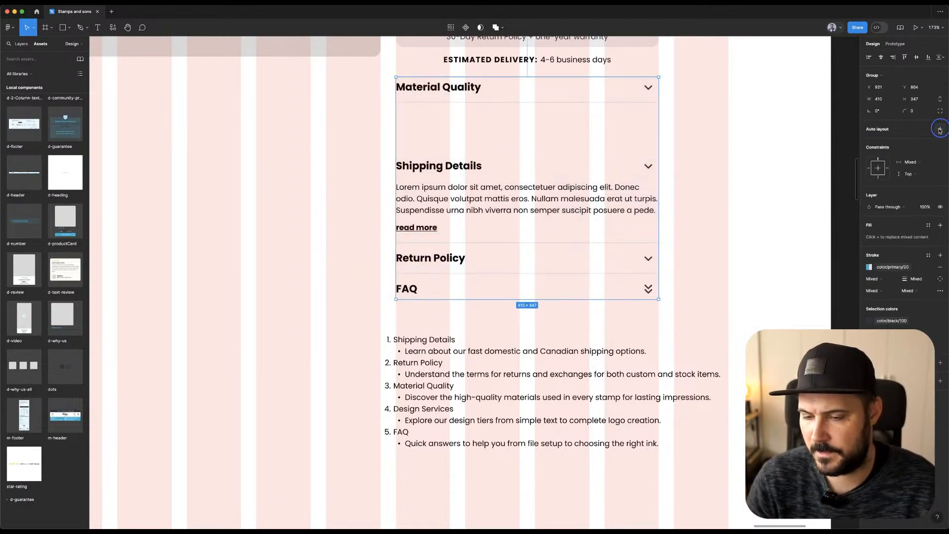
pyautogui.click(940, 129)
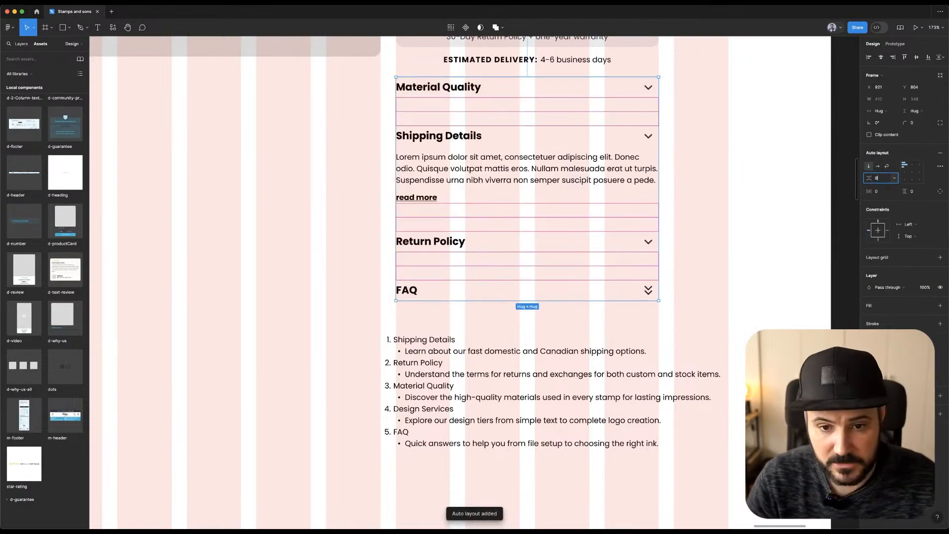
pyautogui.write('8')
pyautogui.press('Return')
# Delete the pasted five-item content list below the accordion.
pyautogui.click(407, 398)
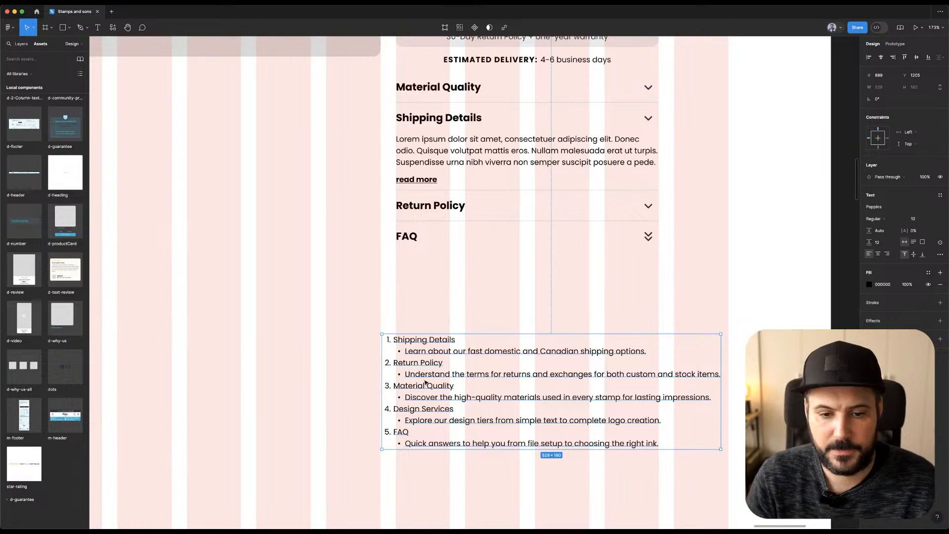
pyautogui.press('BackSpace')
pyautogui.scroll(-5, 493, 299)
pyautogui.moveTo(548, 284); pyautogui.dragTo(432, 389)
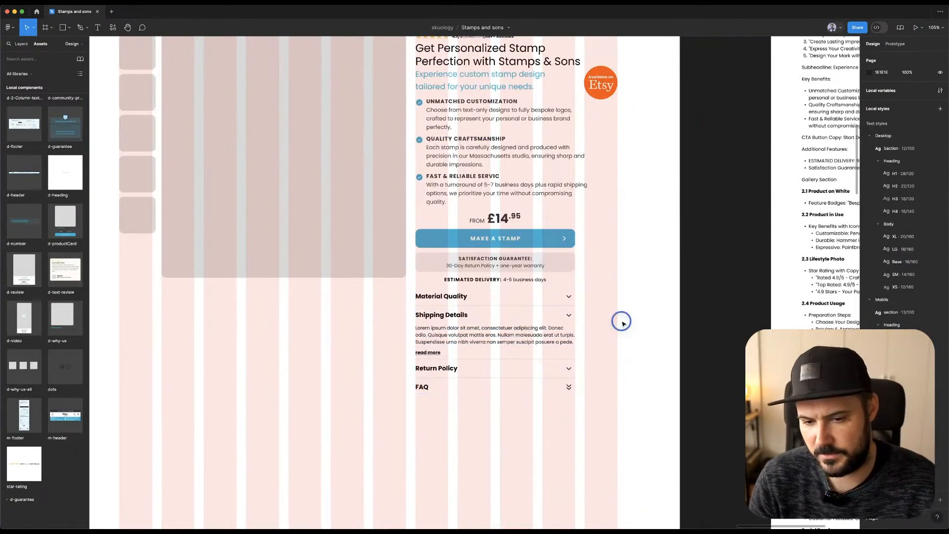
# Review the gallery, product usage and accordion content in the copy document next to the product page.
pyautogui.hscroll(3, 661, 328)
pyautogui.rightClick(649, 315)
pyautogui.click(647, 311)
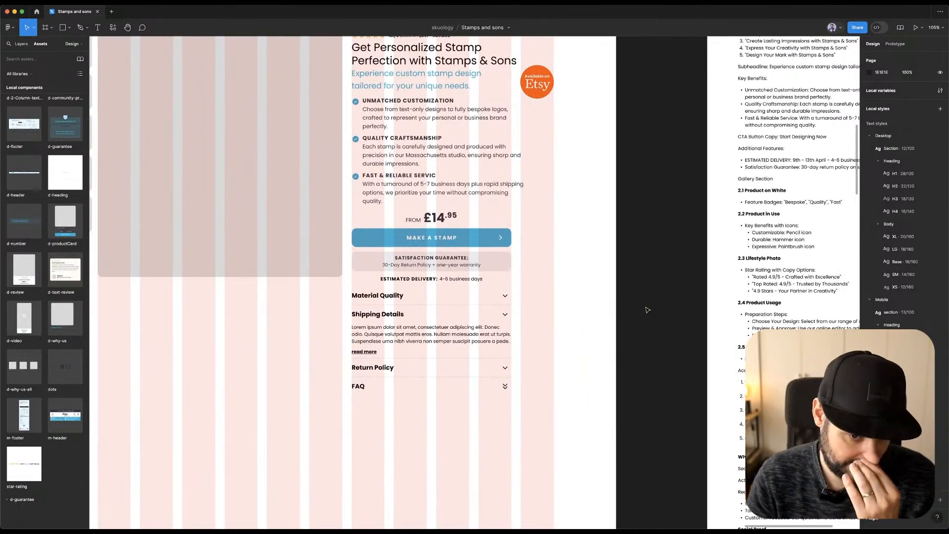
pyautogui.rightClick(647, 307)
pyautogui.click(630, 279)
pyautogui.moveTo(675, 285); pyautogui.dragTo(658, 191)
pyautogui.moveTo(786, 212); pyautogui.dragTo(677, 216)
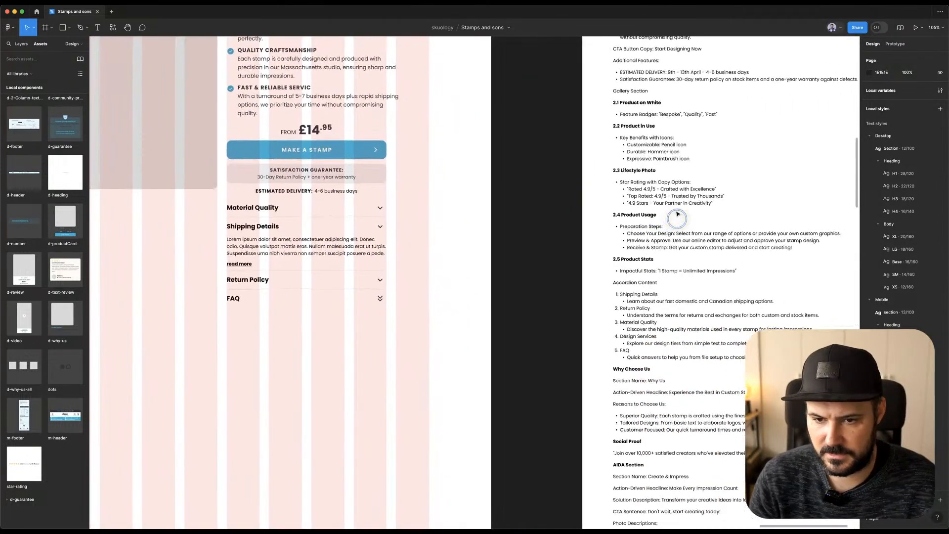
pyautogui.click(502, 156)
pyautogui.click(509, 127)
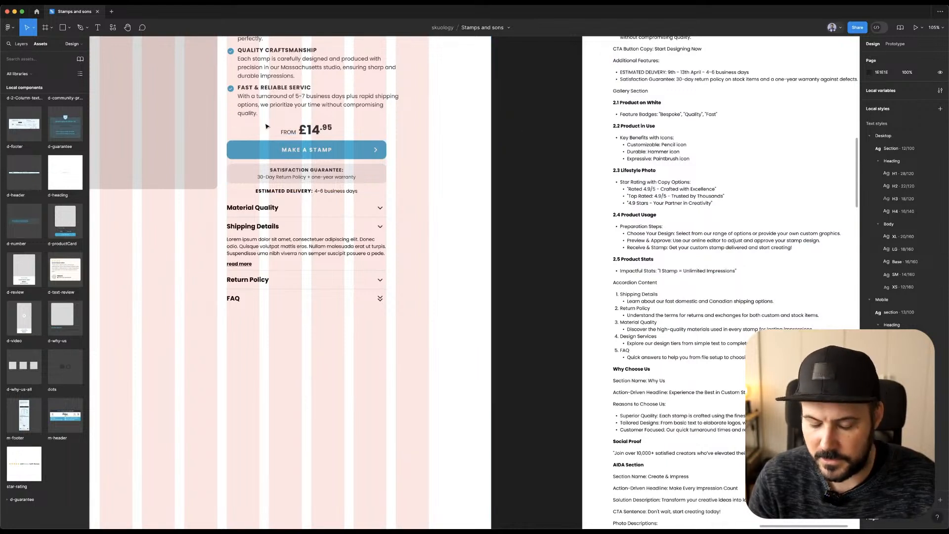
# Switch to the Arc browser and open the Stamps & Sons custom rubber stamp page.
pyautogui.press('super+Tab')
pyautogui.click(156, 101)
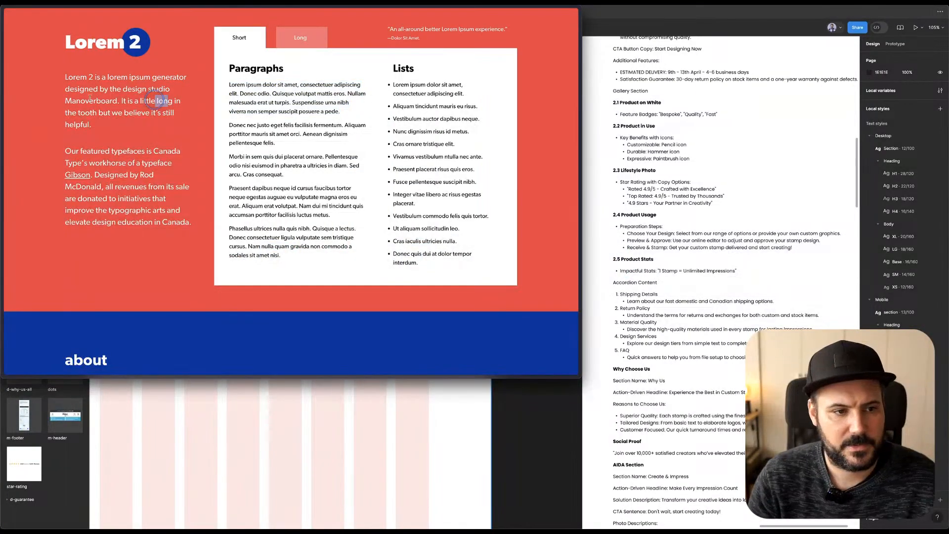
pyautogui.moveTo(1, 107)
pyautogui.click(39, 213)
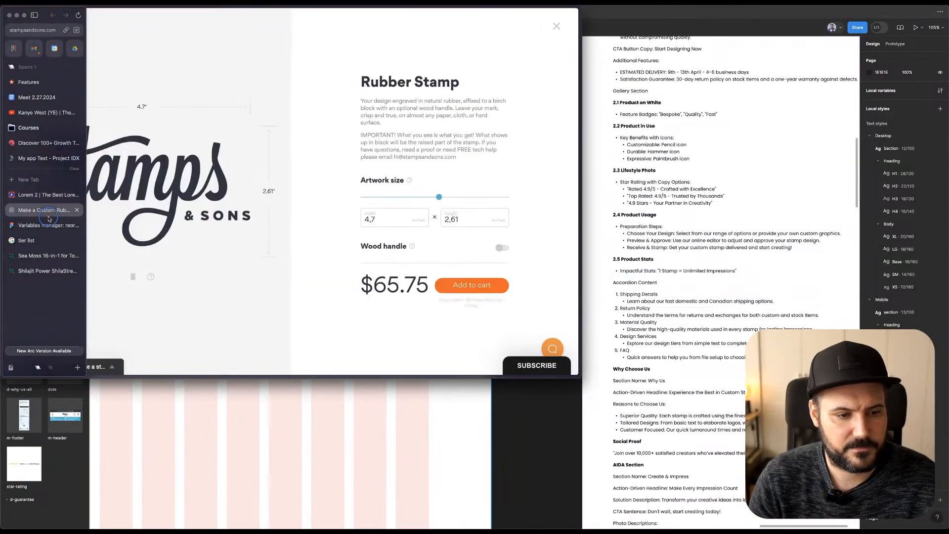
# Try the Wood handle option in the rubber stamp configurator, leave it switched on and select its label text.
pyautogui.click(501, 249)
pyautogui.click(503, 249)
pyautogui.click(502, 250)
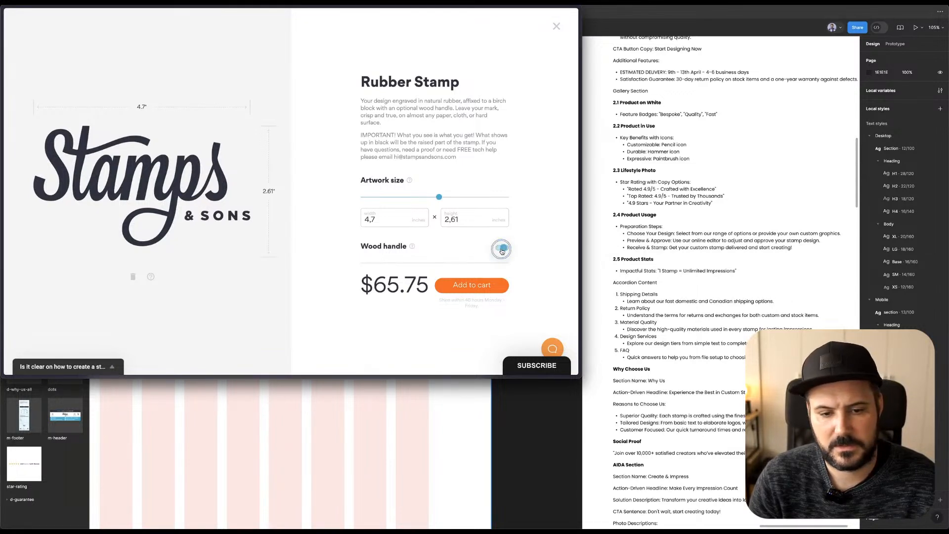
pyautogui.click(502, 250)
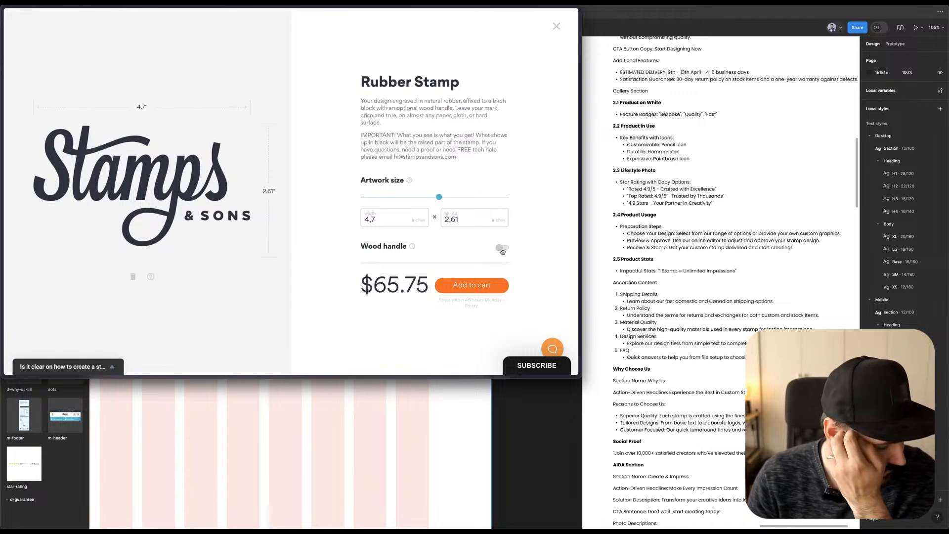
pyautogui.click(502, 250)
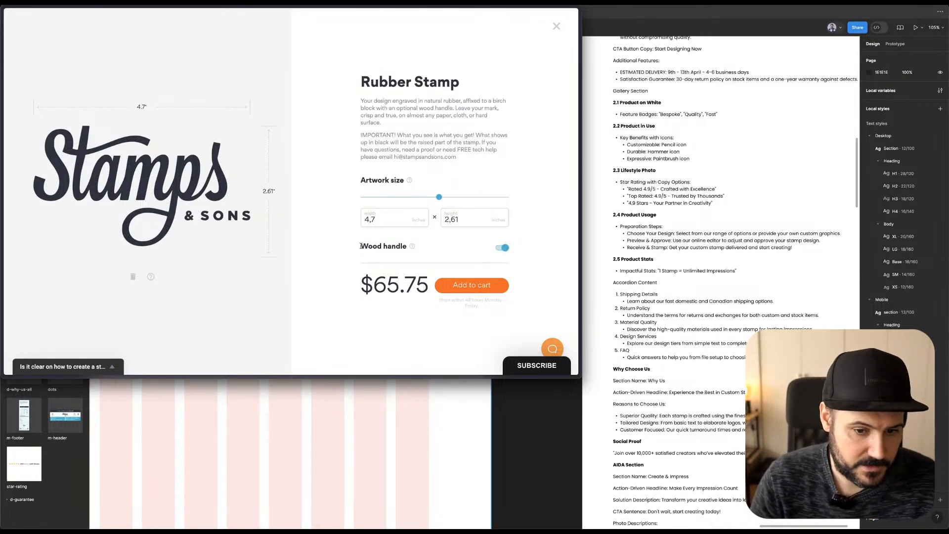
pyautogui.moveTo(361, 246); pyautogui.dragTo(405, 245)
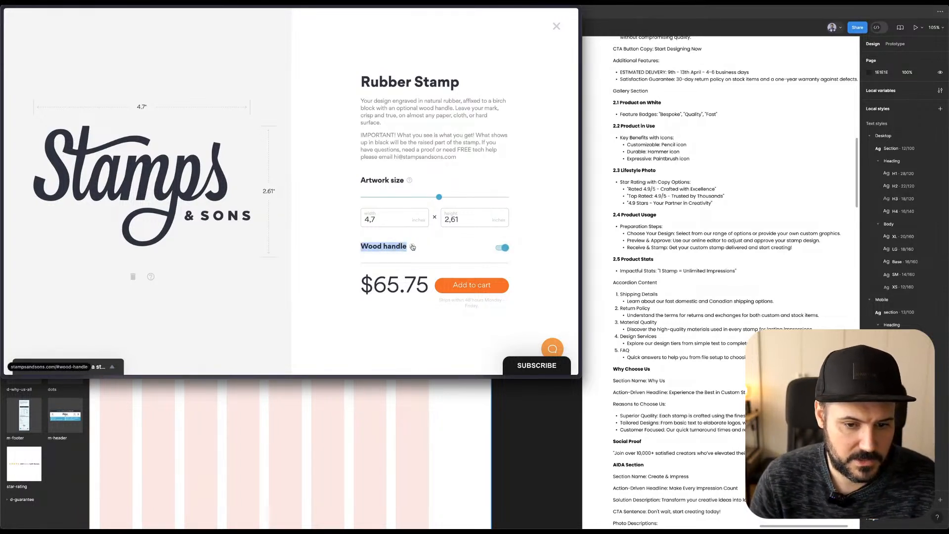
# Switch back to Figma, place a d-productCard instance below the accordion and change its SAVE 33% badge to WOOD HANDLE.
pyautogui.click(523, 429)
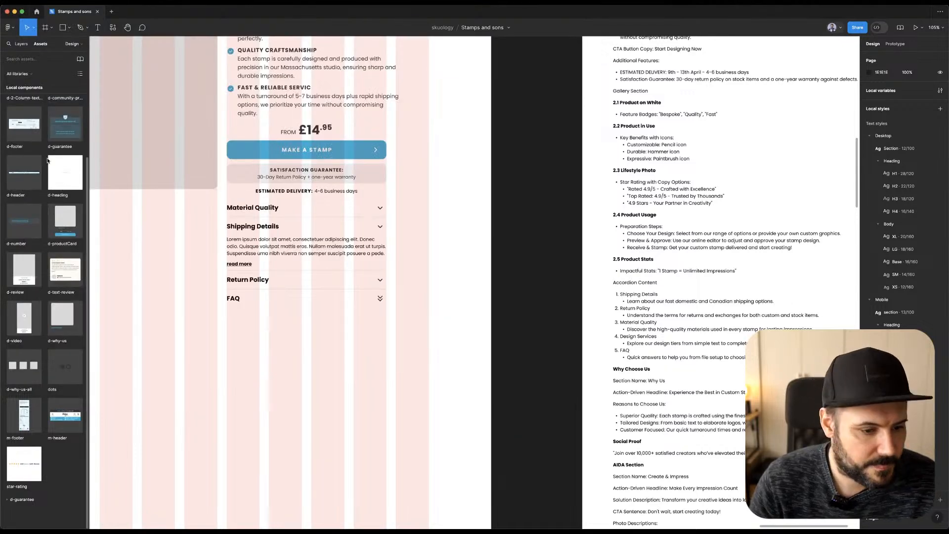
pyautogui.moveTo(71, 249); pyautogui.dragTo(405, 372)
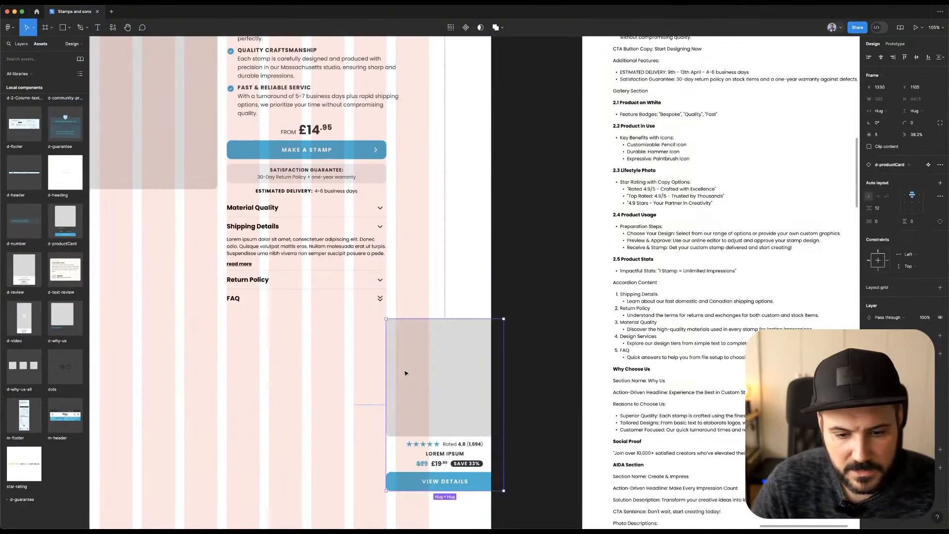
pyautogui.click(282, 394)
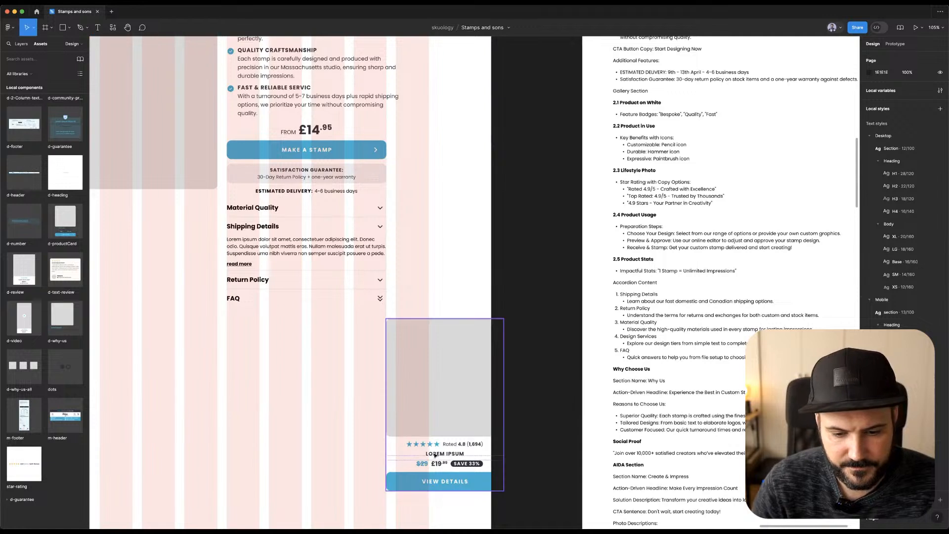
pyautogui.doubleClick(466, 465)
pyautogui.write('WOOD HANDLE')
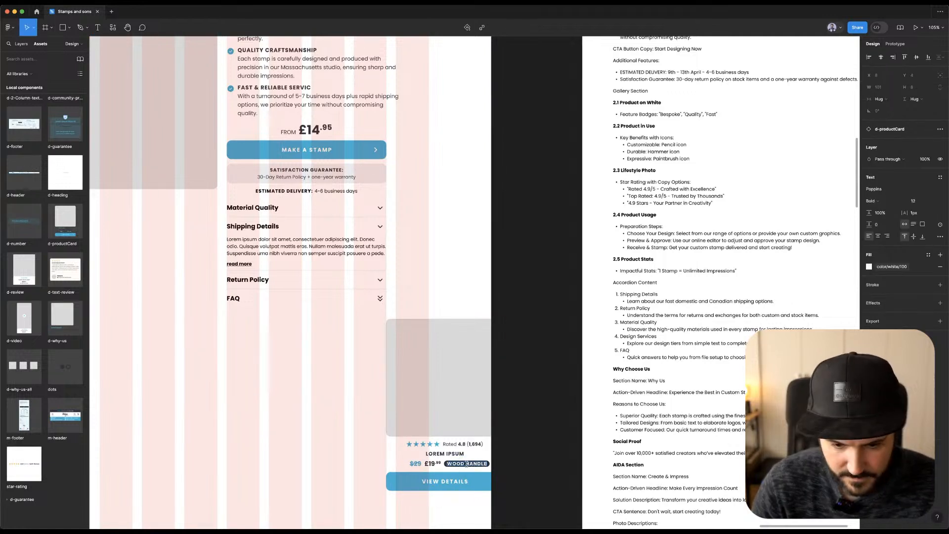
# Remove the d-productCard instance below the accordion and paste its WOOD HANDLE badge near the £14.95 price.
pyautogui.click(446, 464)
pyautogui.click(470, 266)
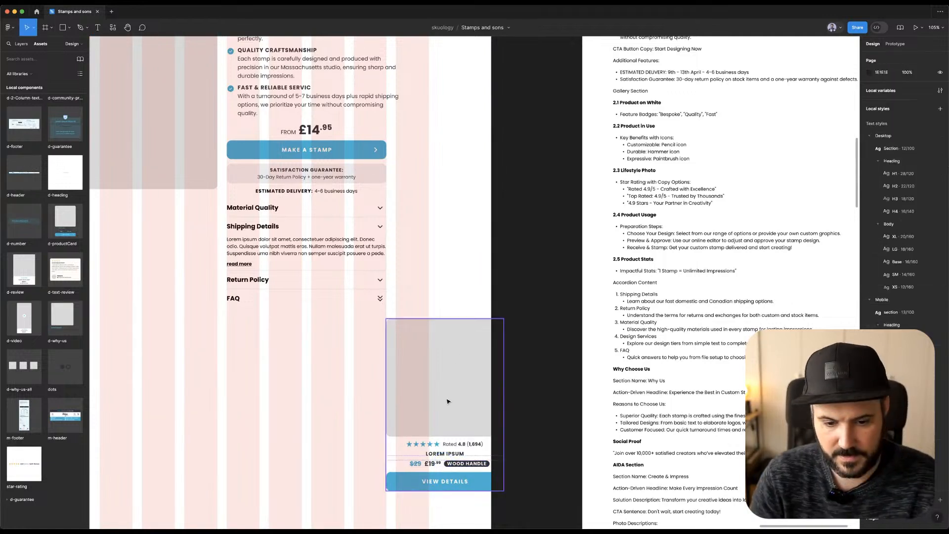
pyautogui.click(447, 399)
pyautogui.press('Delete')
pyautogui.scroll(10, 395, 189)
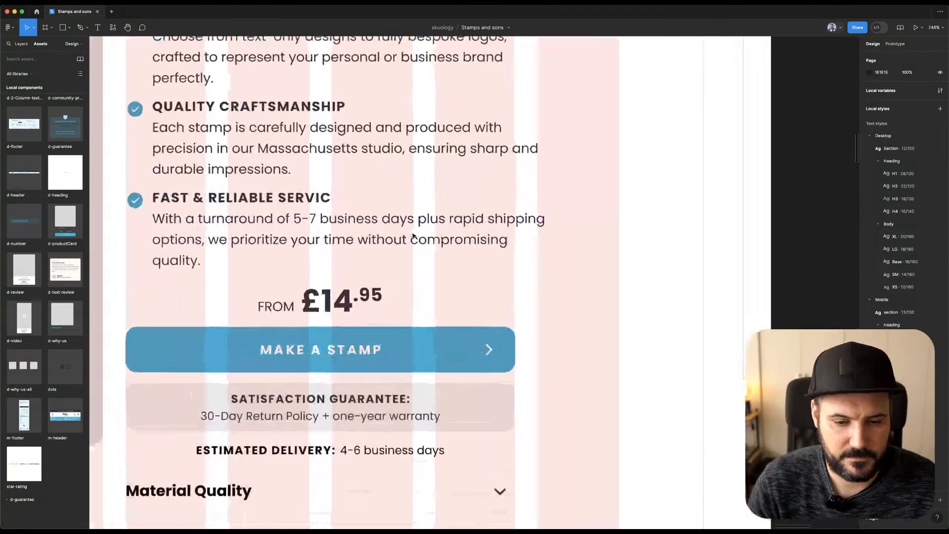
pyautogui.hotkey('ctrl', 'v')
# Change the pasted badge's text to "+ FREE WOOD HANDLE".
pyautogui.doubleClick(491, 293)
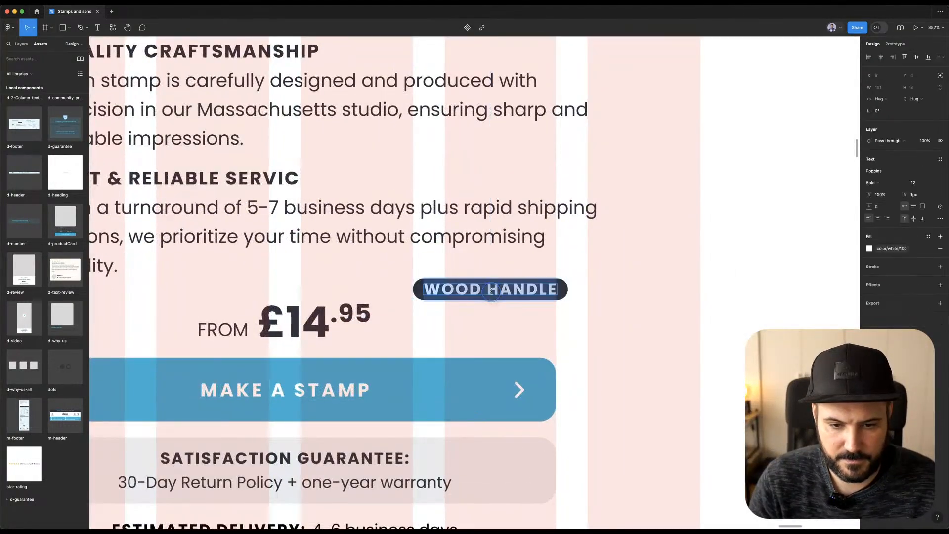
pyautogui.write('+ F')
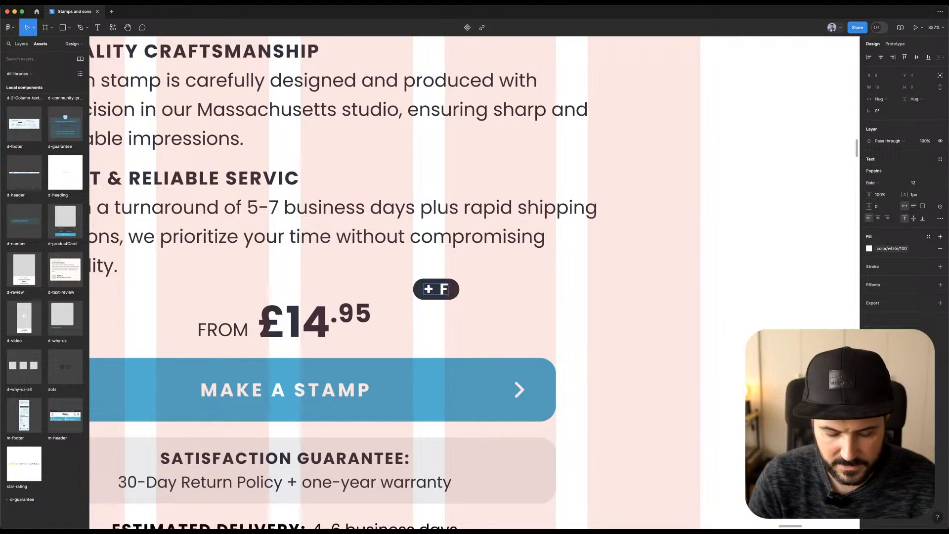
pyautogui.press('super+z')
pyautogui.write('+ FREE WOOD HANDLE')
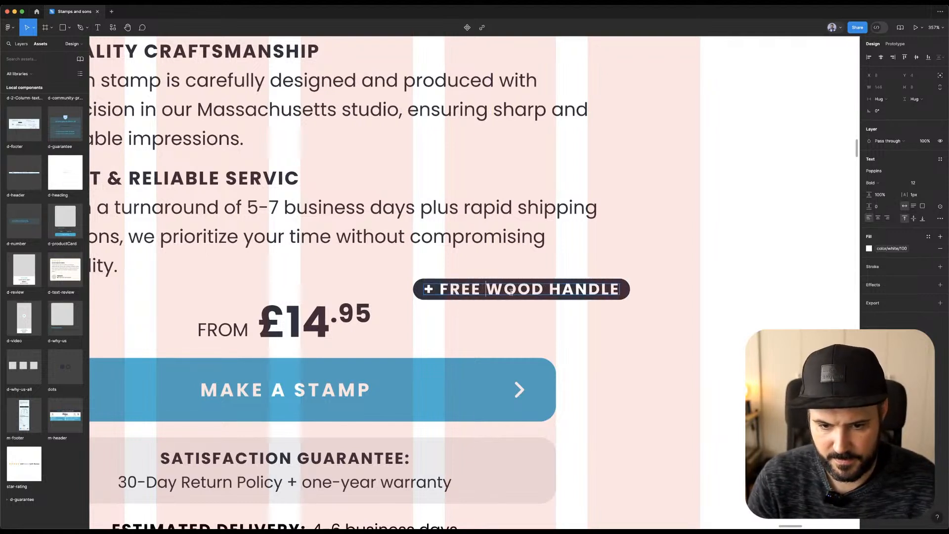
# Break the badge text so WOOD HANDLE sits on a second line in regular weight, and remove the leading plus sign.
pyautogui.press('Return')
pyautogui.moveTo(424, 304); pyautogui.dragTo(546, 303)
pyautogui.press('super+b')
pyautogui.moveTo(441, 288); pyautogui.dragTo(392, 286)
pyautogui.press('BackSpace')
pyautogui.press('Escape')
# Duplicate the badge text as a separate "+" in front of FREE and set the spacing between the badge's items to 4.
pyautogui.press('super+d')
pyautogui.doubleClick(453, 295)
pyautogui.write('+')
pyautogui.press('Escape')
pyautogui.press('Escape')
pyautogui.write('4')
pyautogui.press('Tab')
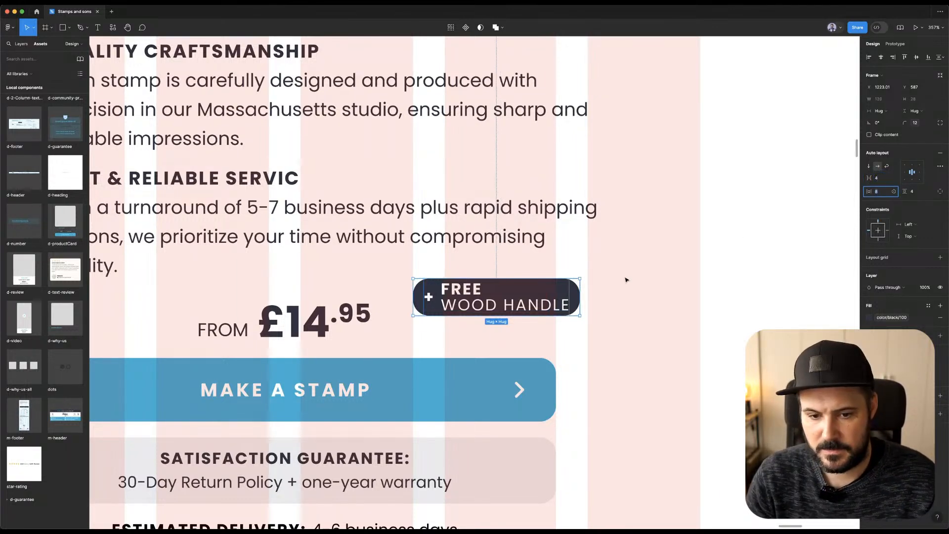
# Set the badge's WOOD HANDLE line to font size 10.
pyautogui.scroll(-5, 627, 283)
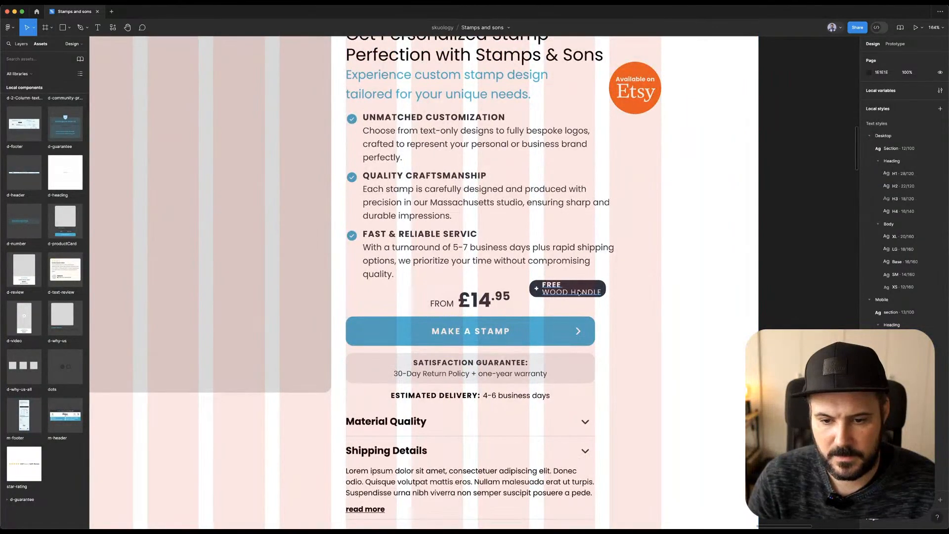
pyautogui.doubleClick(564, 291)
pyautogui.click(548, 291)
pyautogui.moveTo(544, 291); pyautogui.dragTo(670, 297)
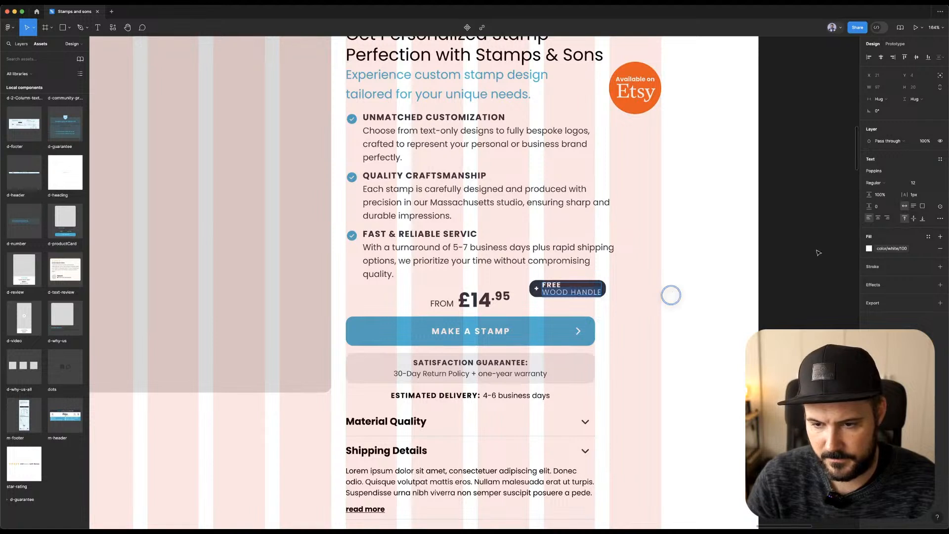
pyautogui.click(914, 183)
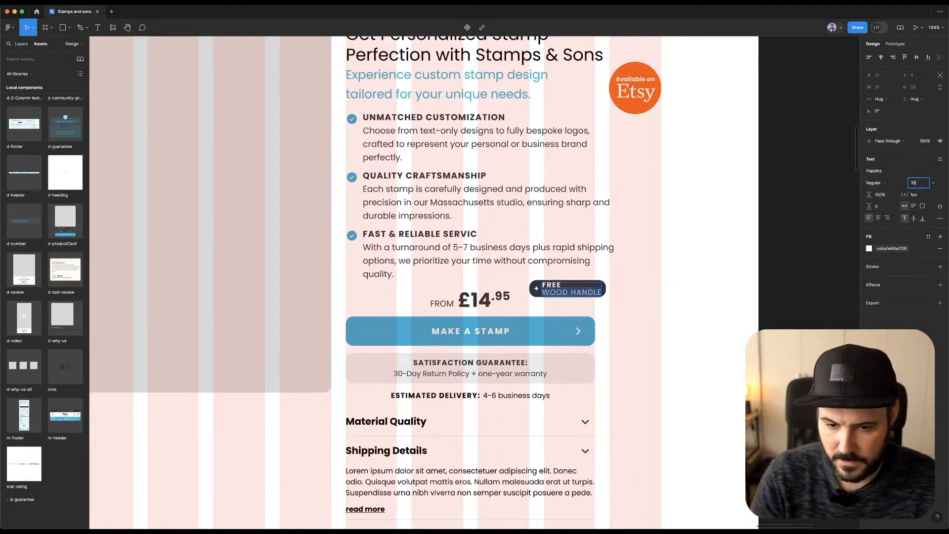
pyautogui.write('10')
pyautogui.press('Tab')
# Split WOOD and HANDLE onto separate lines and place the badge beside the price above the MAKE A STAMP button.
pyautogui.click(568, 292)
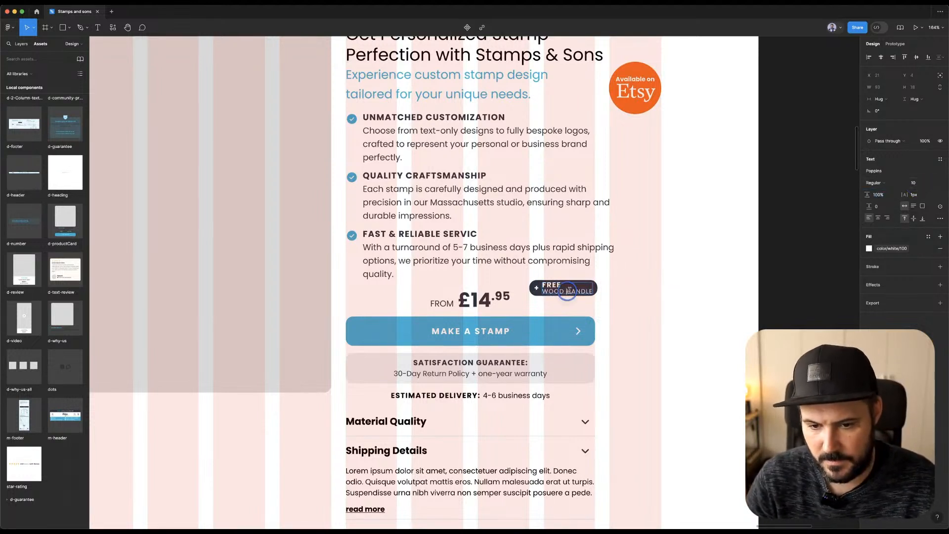
pyautogui.press('Return')
pyautogui.click(668, 284)
pyautogui.moveTo(554, 290); pyautogui.dragTo(542, 300)
pyautogui.keyDown('shift'); pyautogui.click(500, 302); pyautogui.keyUp('shift')
pyautogui.keyDown('shift'); pyautogui.click(499, 302); pyautogui.keyUp('shift')
pyautogui.keyDown('shift'); pyautogui.keyDown('super'); pyautogui.click(498, 302); pyautogui.keyUp('super'); pyautogui.keyUp('shift')
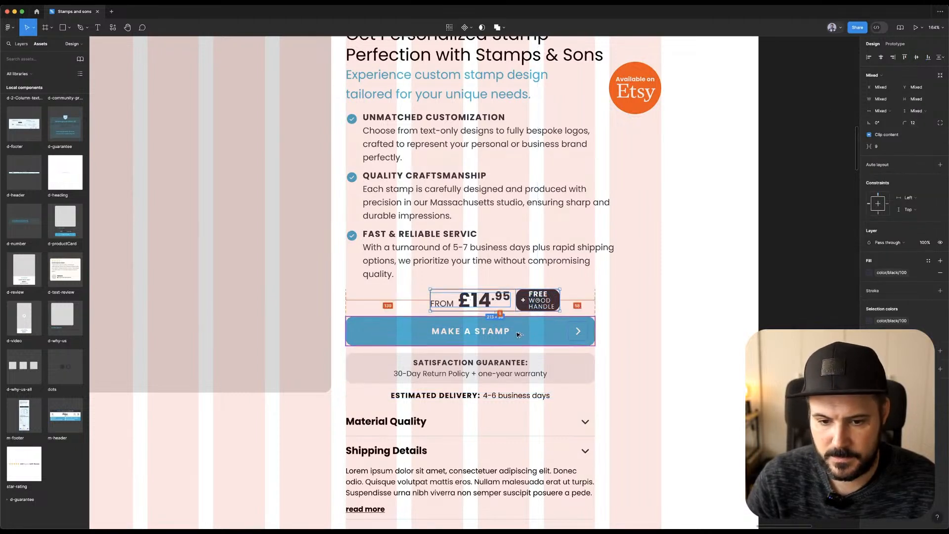
pyautogui.press('Down')
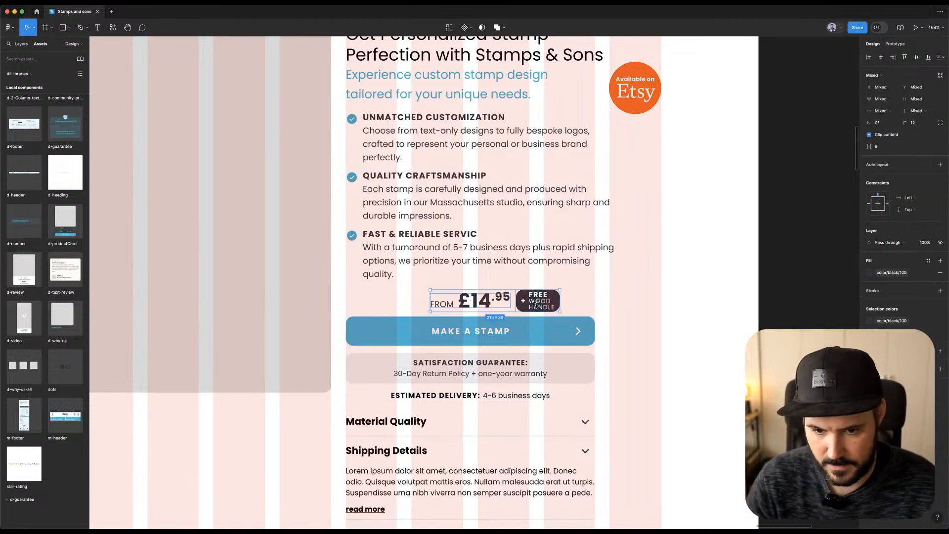
# Rejoin WOOD HANDLE on a single line in the badge.
pyautogui.doubleClick(533, 308)
pyautogui.click(529, 307)
pyautogui.press('BackSpace')
pyautogui.click(616, 295)
pyautogui.click(631, 290)
# Group the badge with the price and centre the group horizontally on the MAKE A STAMP button.
pyautogui.click(520, 301)
pyautogui.keyDown('shift'); pyautogui.click(487, 301); pyautogui.keyUp('shift')
pyautogui.press('super+g')
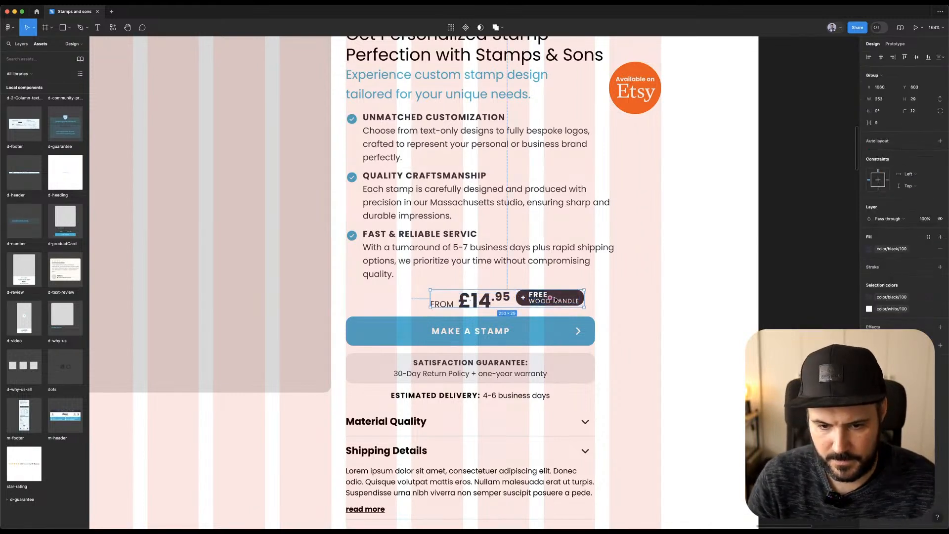
pyautogui.keyDown('shift'); pyautogui.click(505, 322); pyautogui.keyUp('shift')
pyautogui.click(880, 57)
pyautogui.click(716, 298)
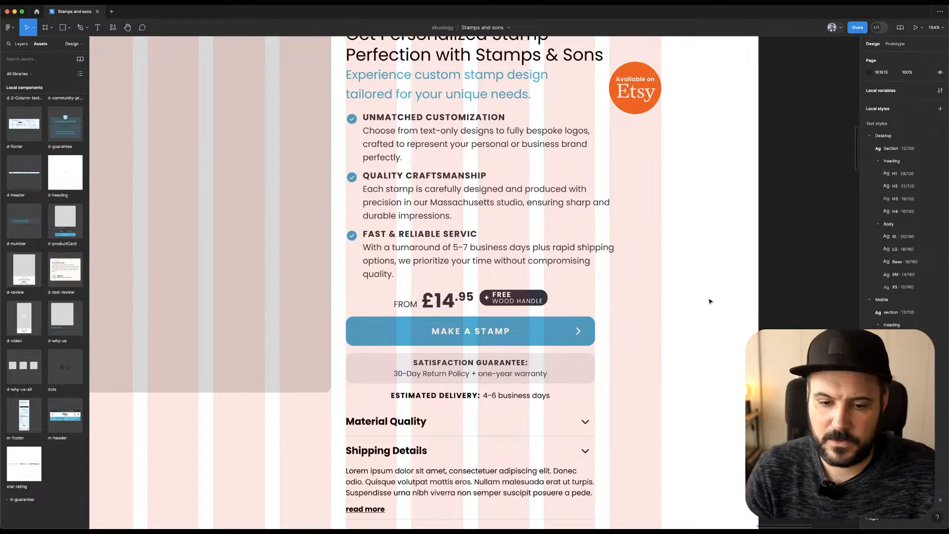
# Apply auto layout to the price and badge group and nudge it down closer to the MAKE A STAMP button.
pyautogui.click(611, 289)
pyautogui.click(522, 300)
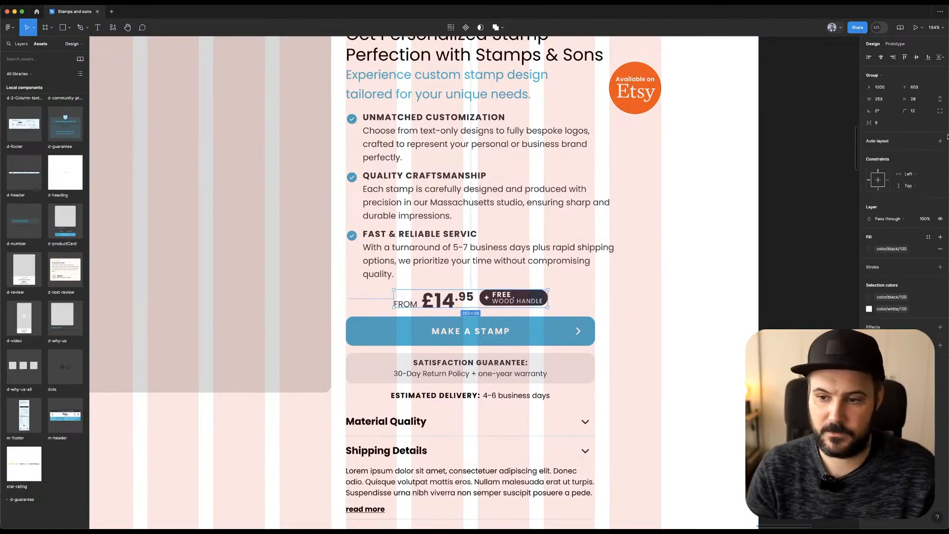
pyautogui.click(939, 141)
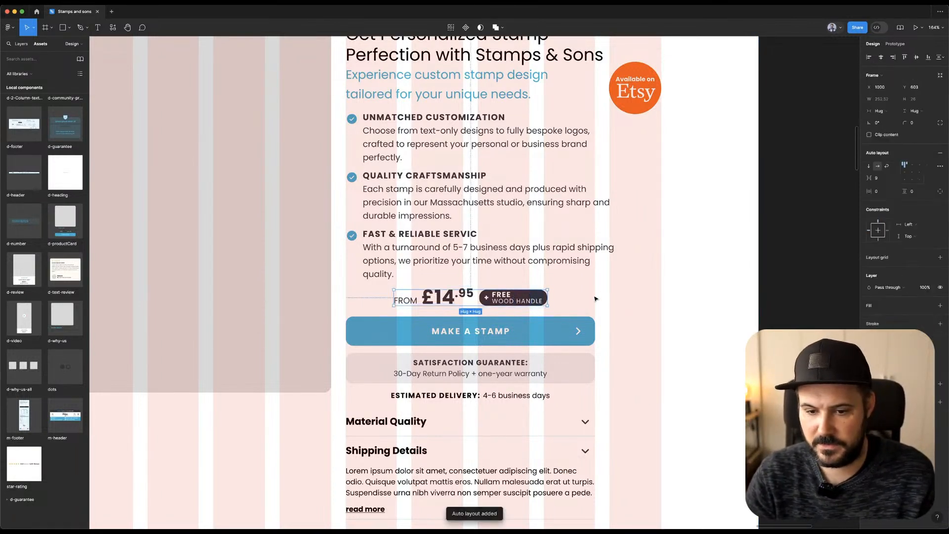
pyautogui.press('Down')
pyautogui.press('Down')
pyautogui.press('Down')
pyautogui.press('Down')
pyautogui.press('alt')
pyautogui.press('Down')
pyautogui.press('Down')
pyautogui.click(667, 325)
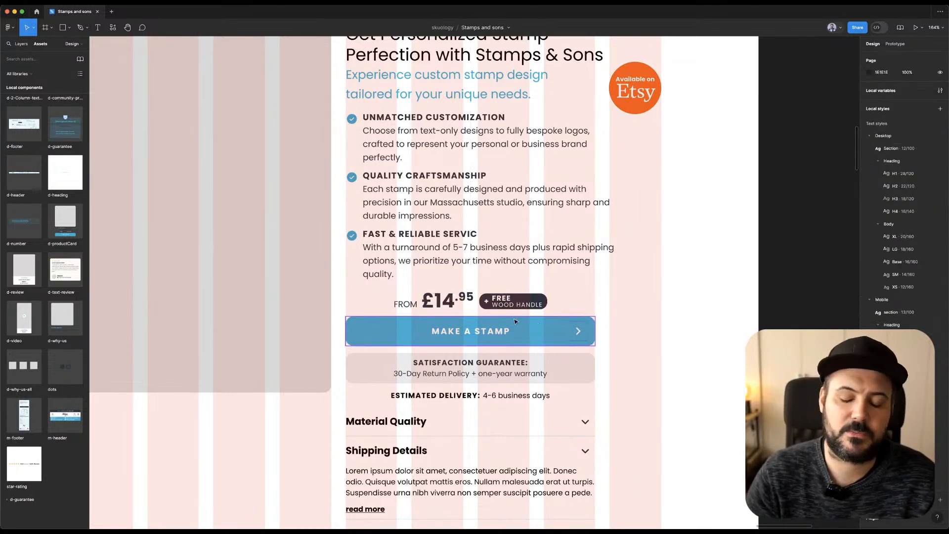
# Compare the FREE WOOD HANDLE badge with the Wood handle option in the Arc browser's rubber stamp configurator and return to Figma.
pyautogui.rightClick(607, 287)
pyautogui.click(592, 288)
pyautogui.press('super+Tab')
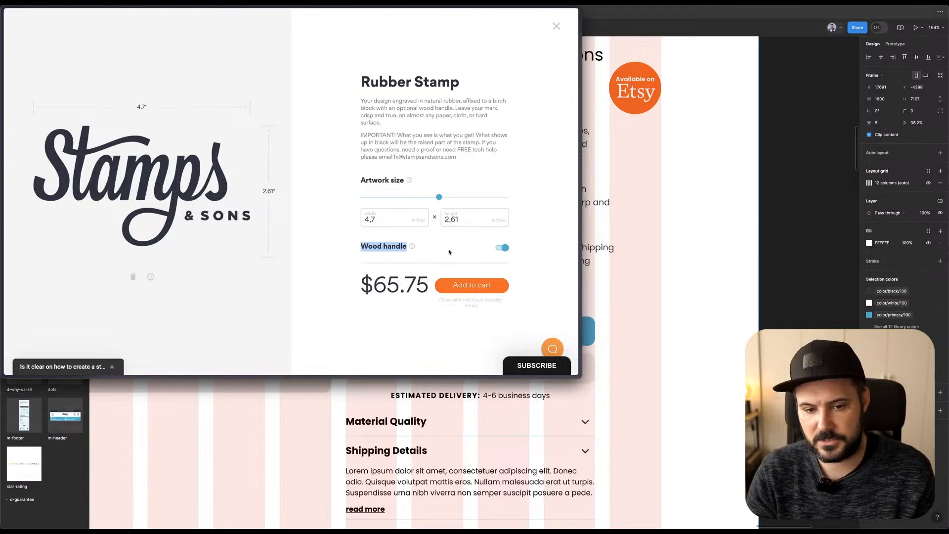
pyautogui.click(390, 246)
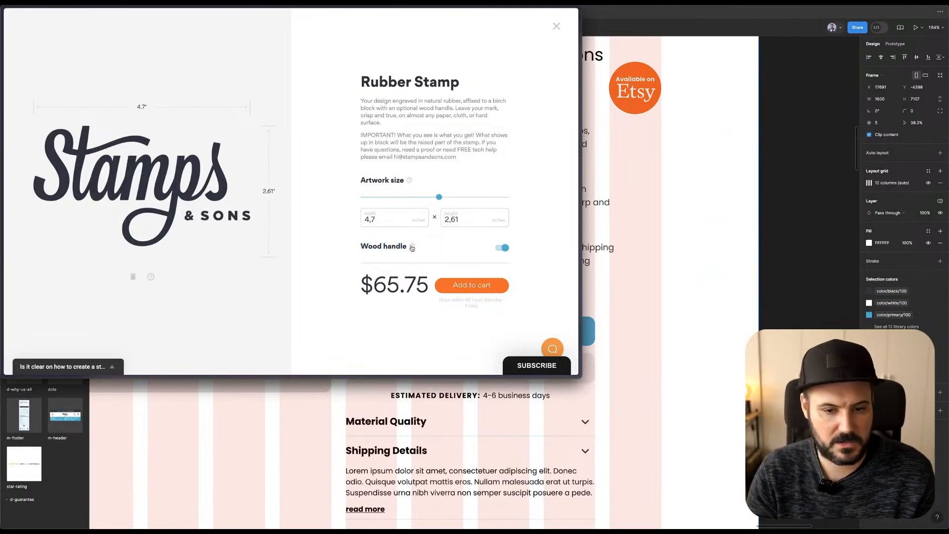
pyautogui.press('super+Tab')
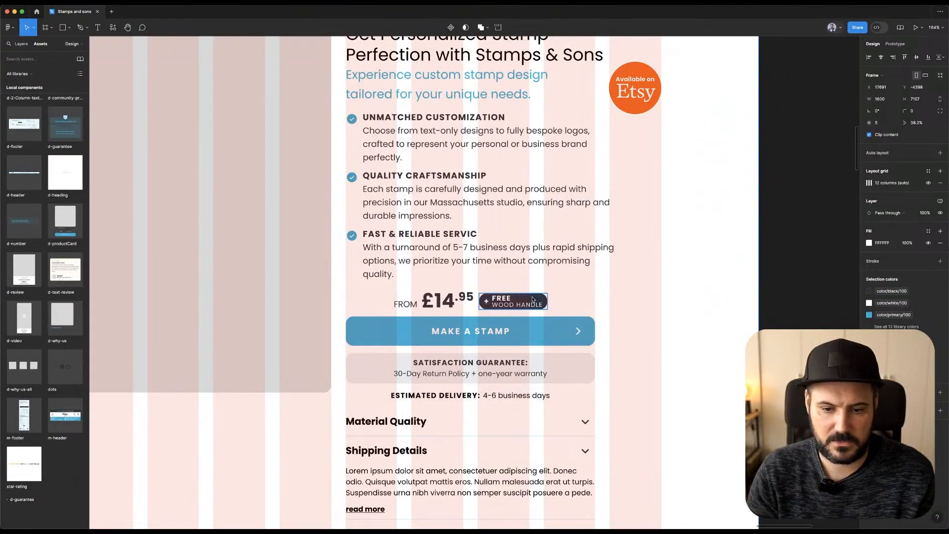
pyautogui.scroll(5, 532, 300)
pyautogui.doubleClick(513, 309)
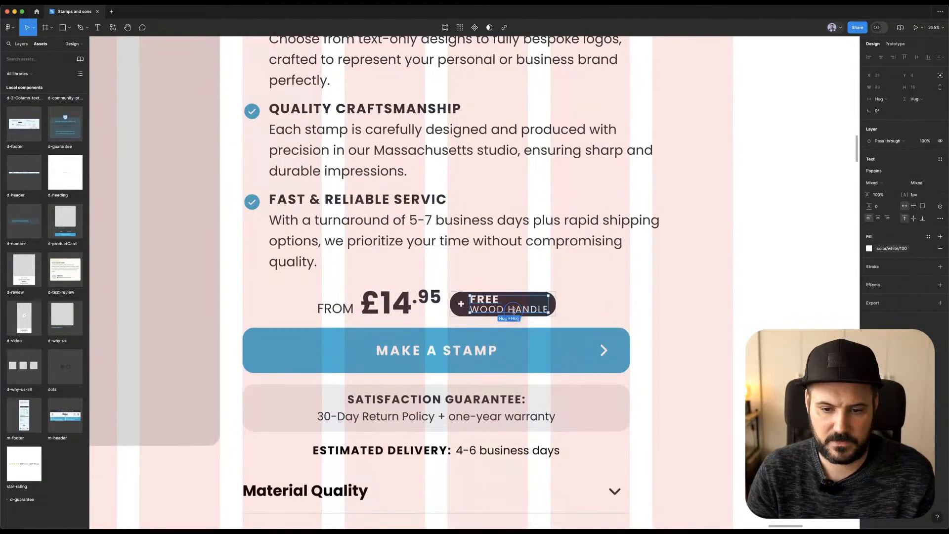
pyautogui.doubleClick(540, 310)
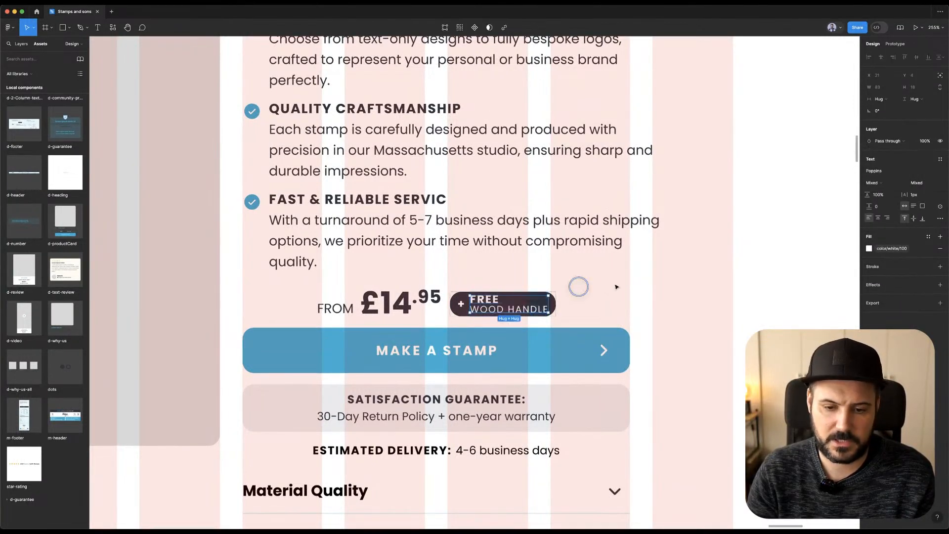
pyautogui.click(576, 286)
pyautogui.scroll(-5, 599, 293)
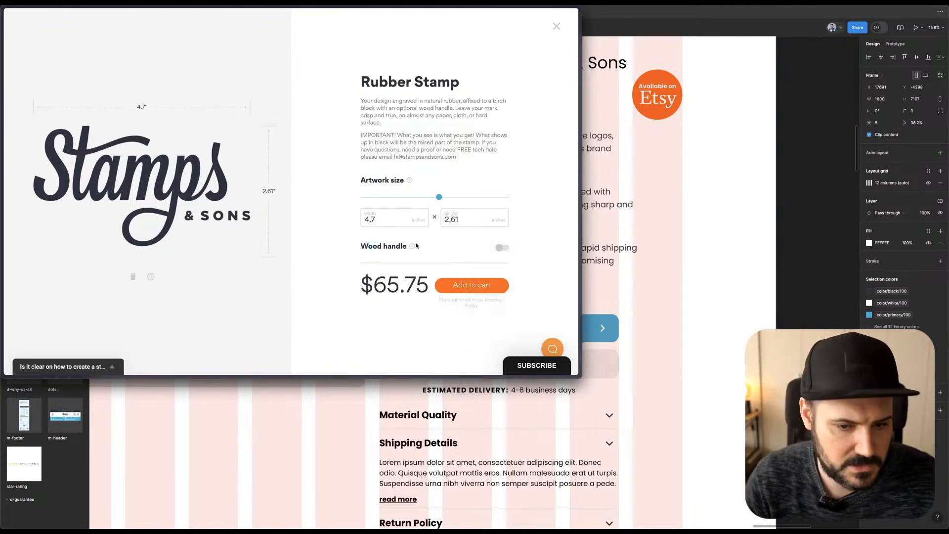
pyautogui.click(671, 305)
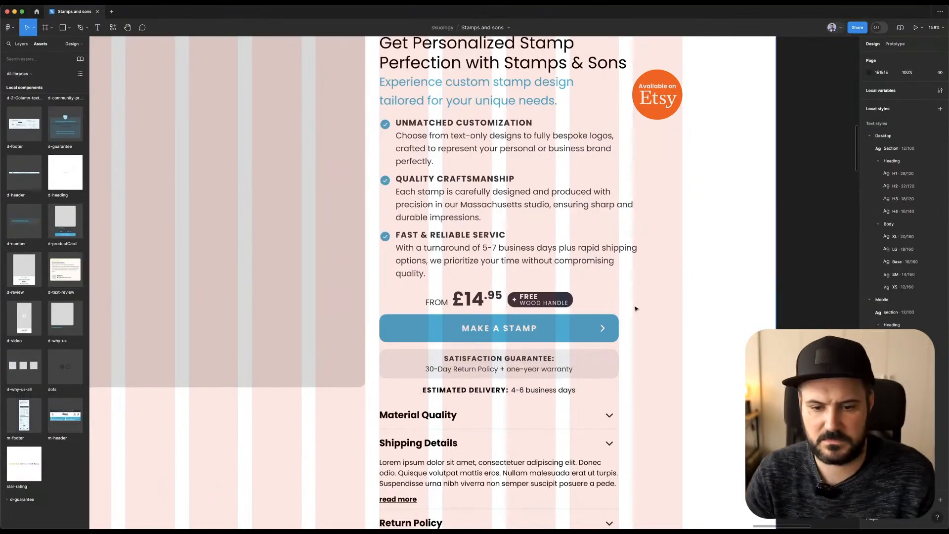
# Align the price row's contents to the middle left, tighten its item spacing and keep it centred on the MAKE A STAMP button.
pyautogui.scroll(-2, 633, 307)
pyautogui.click(506, 303)
pyautogui.doubleClick(509, 303)
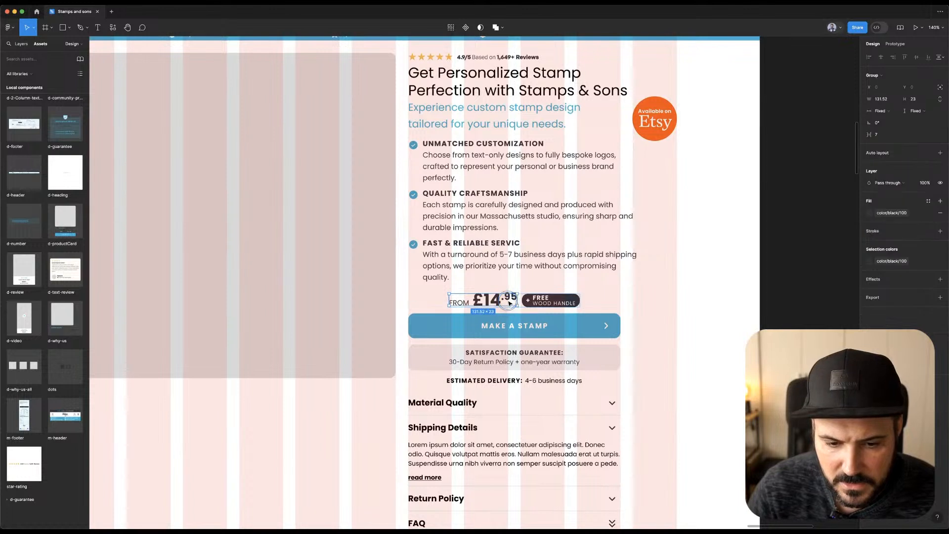
pyautogui.press('Escape')
pyautogui.click(904, 172)
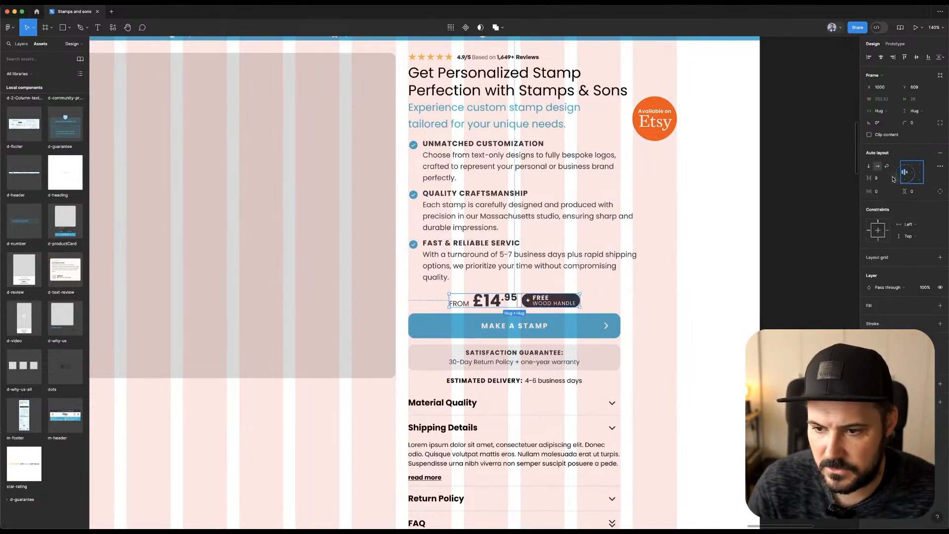
pyautogui.click(885, 179)
pyautogui.press('Tab')
pyautogui.keyDown('shift'); pyautogui.click(558, 329); pyautogui.keyUp('shift')
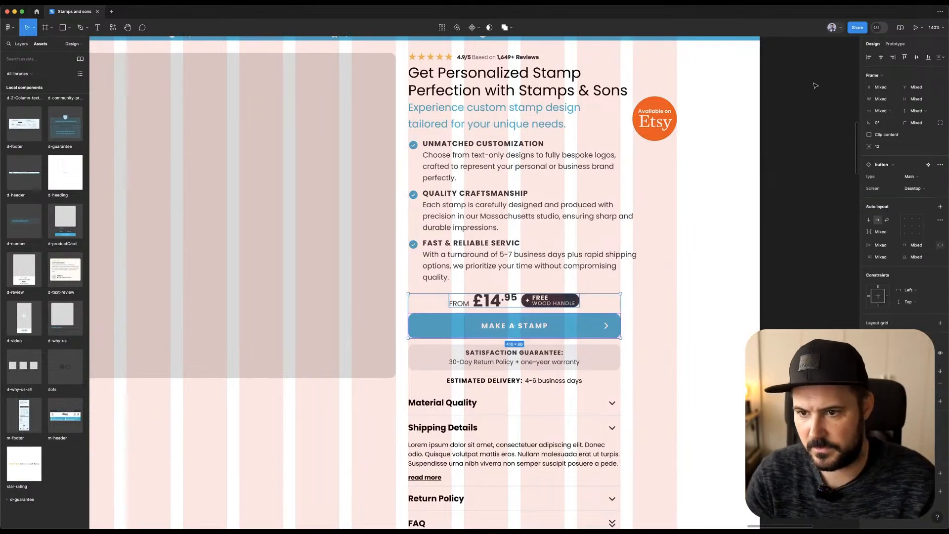
pyautogui.click(635, 313)
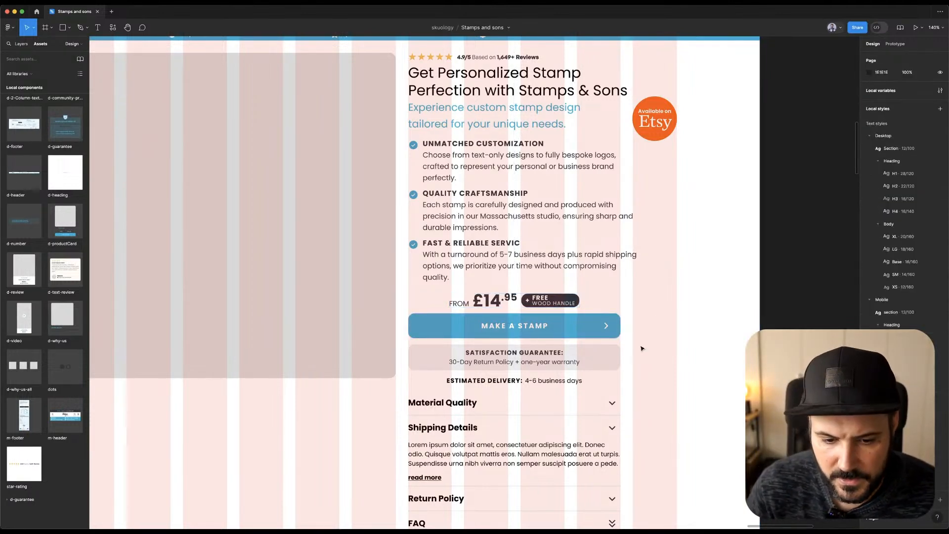
# Set the accordion's auto layout item spacing to 4.
pyautogui.scroll(-5, 635, 332)
pyautogui.scroll(-3, 600, 207)
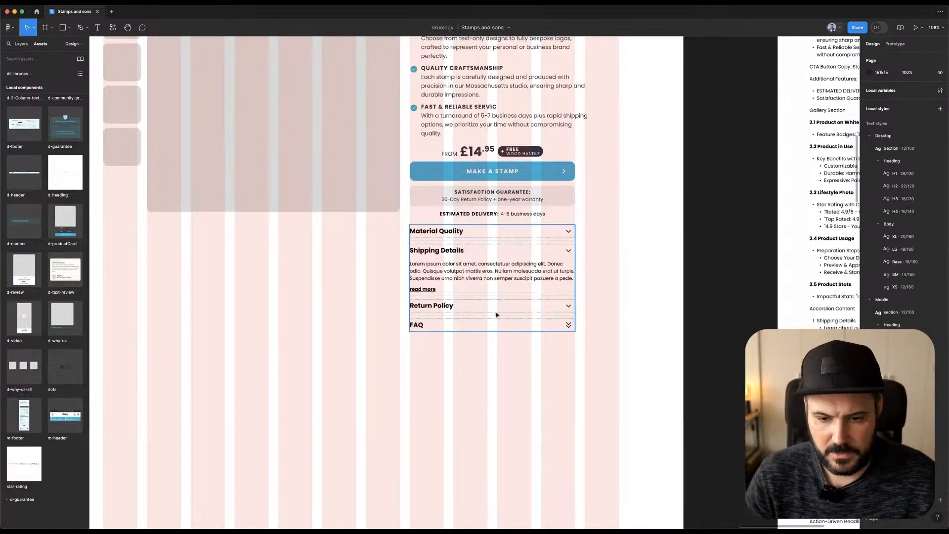
pyautogui.click(452, 310)
pyautogui.click(877, 179)
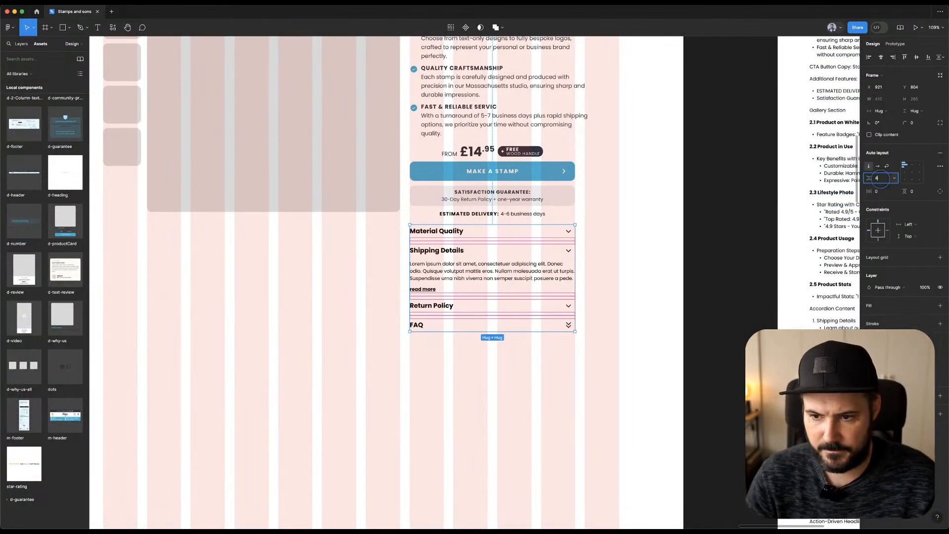
pyautogui.write('5')
pyautogui.press('Tab')
pyautogui.click(692, 256)
# Draw a full-width rectangle about 1600 × 976 from the bottom of the header to just below the accordion.
pyautogui.scroll(-3, 626, 261)
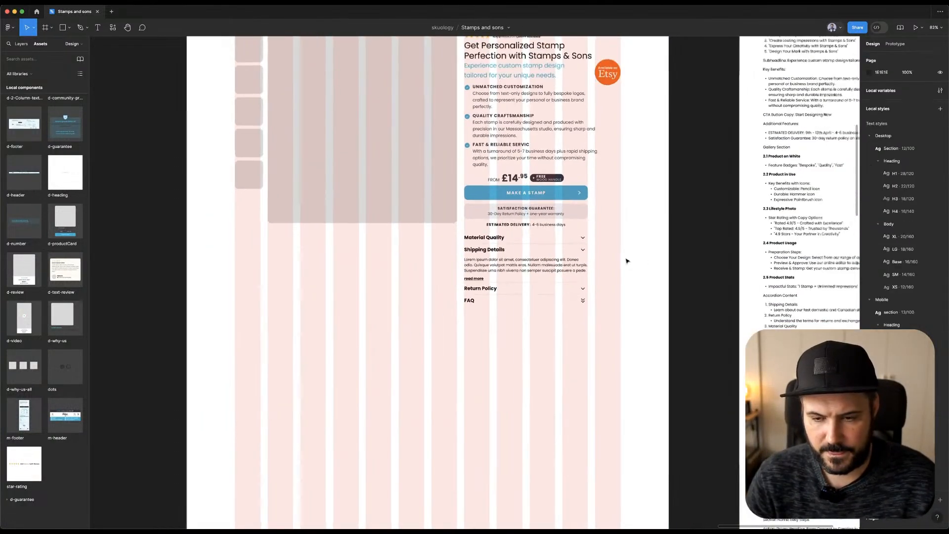
pyautogui.scroll(3, 625, 161)
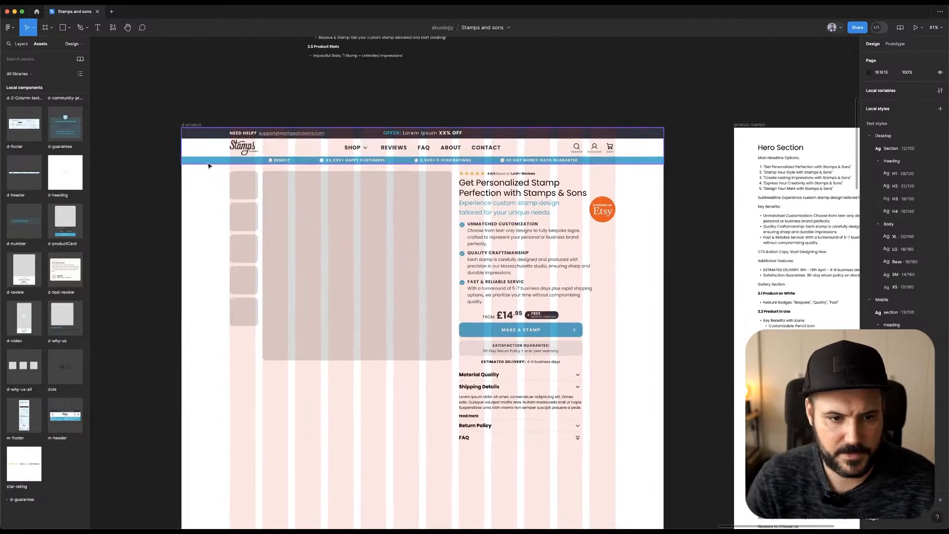
pyautogui.press('r')
pyautogui.moveTo(182, 162); pyautogui.dragTo(430, 346)
pyautogui.moveTo(484, 384); pyautogui.dragTo(664, 455)
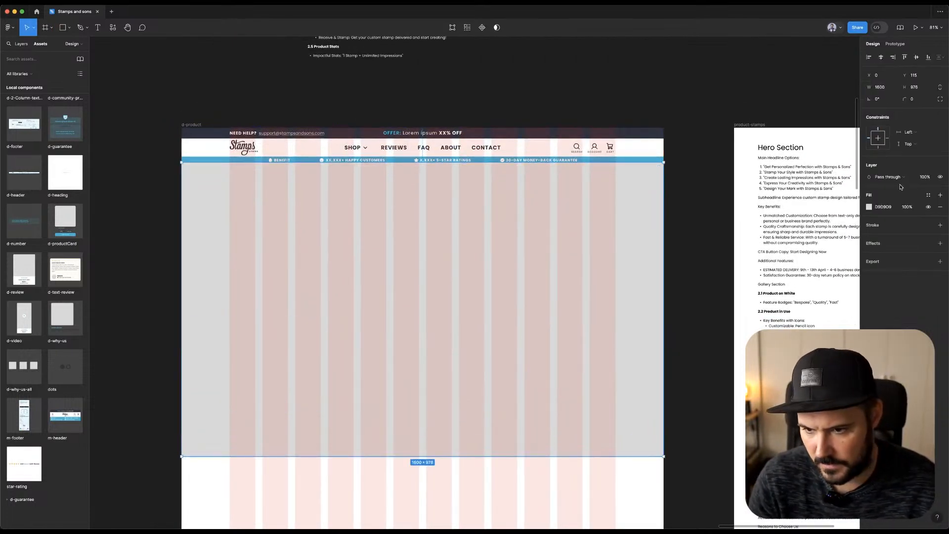
# Place the rectangle behind the product content and give it the color/primary/10 fill style.
pyautogui.click(927, 194)
pyautogui.click(782, 273)
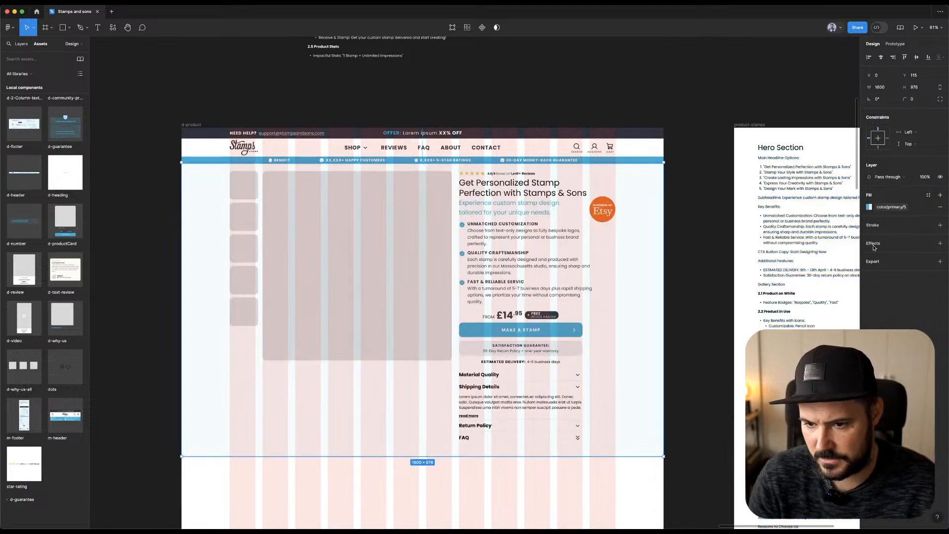
pyautogui.click(907, 209)
pyautogui.click(848, 271)
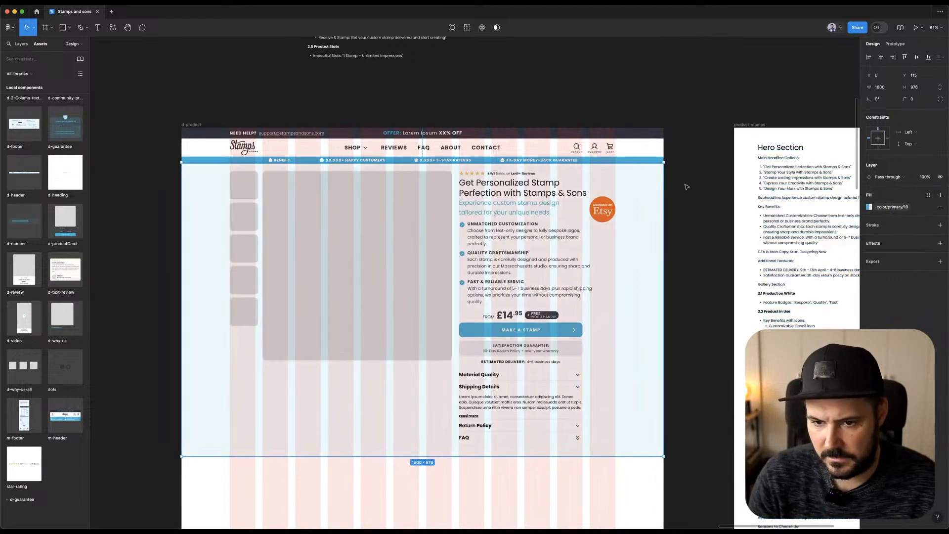
# Lower the background rectangle's top edge to Y 120, making it 971 high, and send it to the back.
pyautogui.moveTo(642, 162); pyautogui.dragTo(642, 165)
pyautogui.rightClick(647, 199)
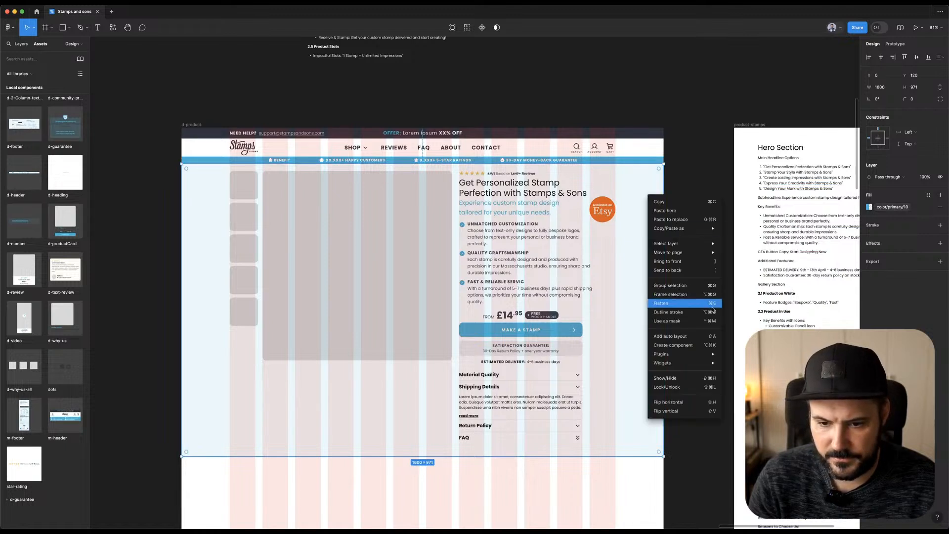
pyautogui.click(704, 272)
# Hide the 12-column layout grid on the d-product frame.
pyautogui.click(195, 124)
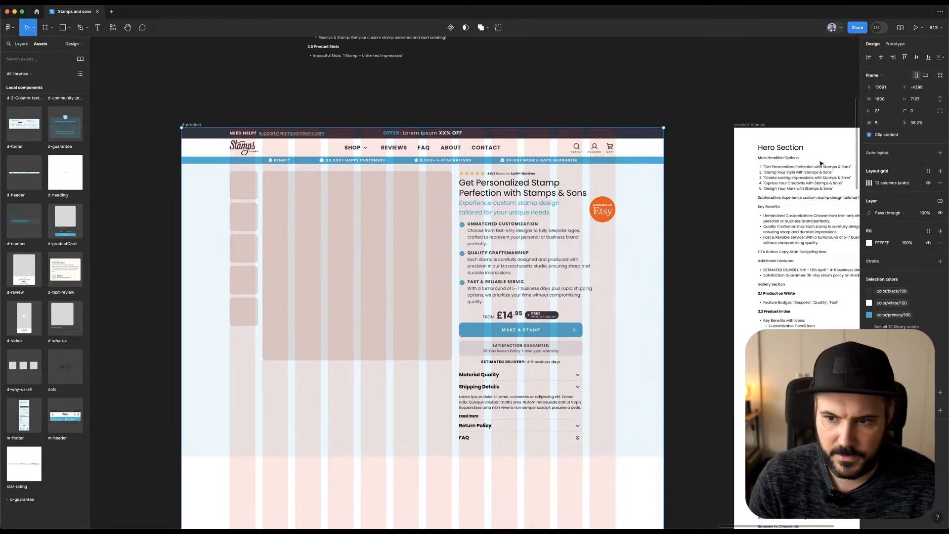
pyautogui.click(928, 183)
pyautogui.click(313, 85)
# Give the main image placeholder and the five gallery thumbnails the color/white/100 fill style.
pyautogui.click(357, 266)
pyautogui.keyDown('shift'); pyautogui.click(243, 187); pyautogui.keyUp('shift')
pyautogui.keyDown('shift'); pyautogui.click(245, 225); pyautogui.keyUp('shift')
pyautogui.keyDown('shift'); pyautogui.click(245, 248); pyautogui.keyUp('shift')
pyautogui.keyDown('shift'); pyautogui.click(245, 279); pyautogui.keyUp('shift')
pyautogui.keyDown('shift'); pyautogui.click(245, 311); pyautogui.keyUp('shift')
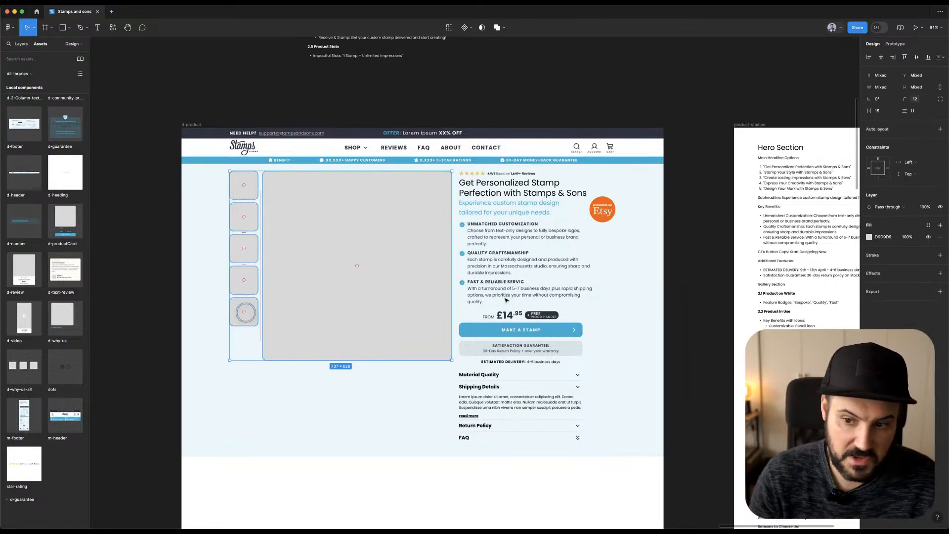
pyautogui.click(928, 228)
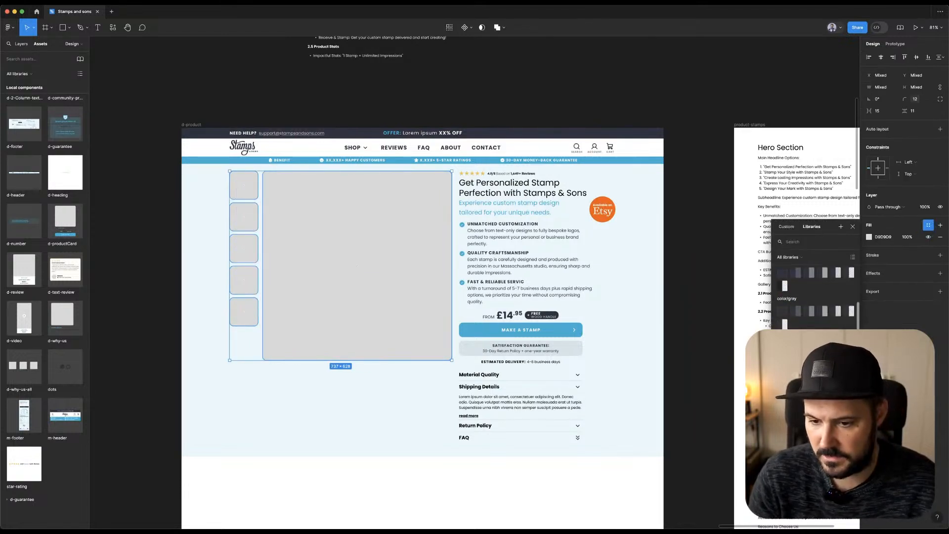
pyautogui.click(784, 286)
pyautogui.click(489, 103)
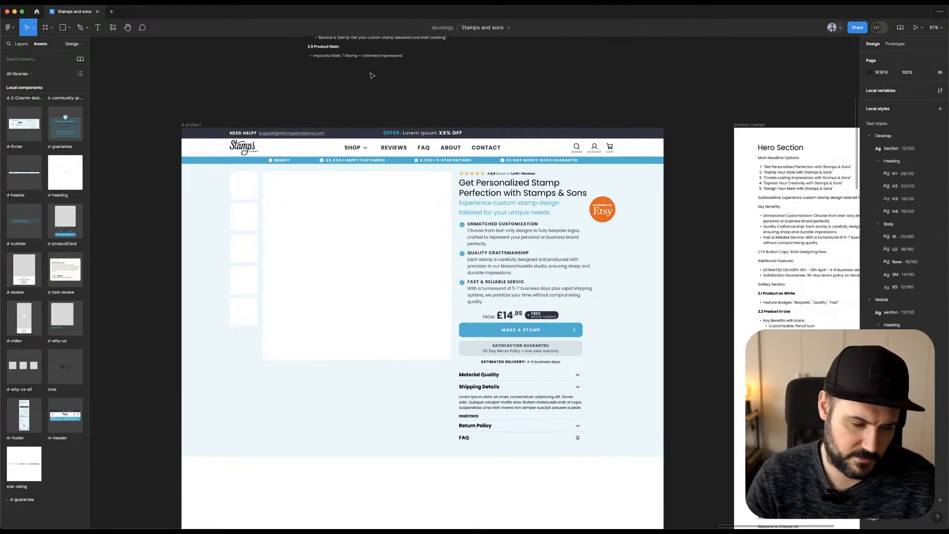
pyautogui.click(350, 298)
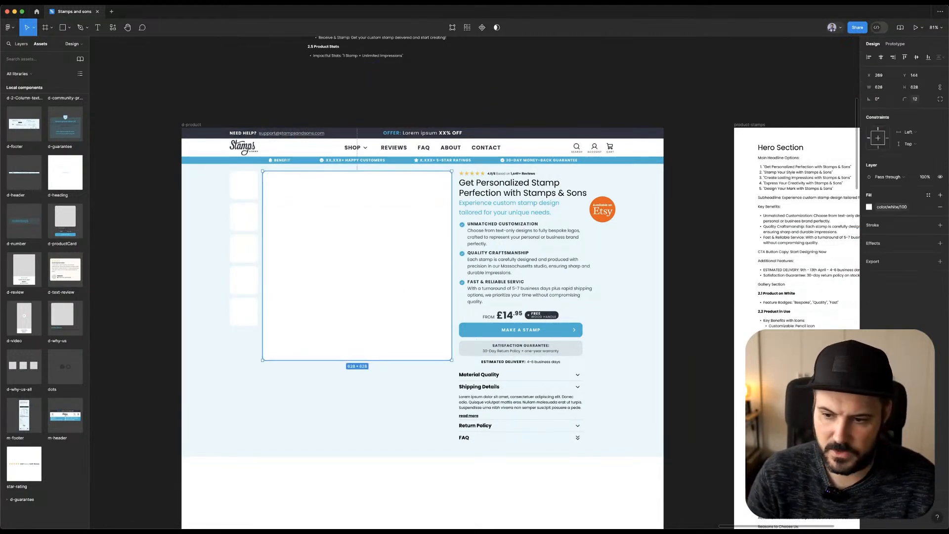
# Outline the large image placeholder with a 1 px inside stroke in the library colour color/primary/20.
pyautogui.click(932, 226)
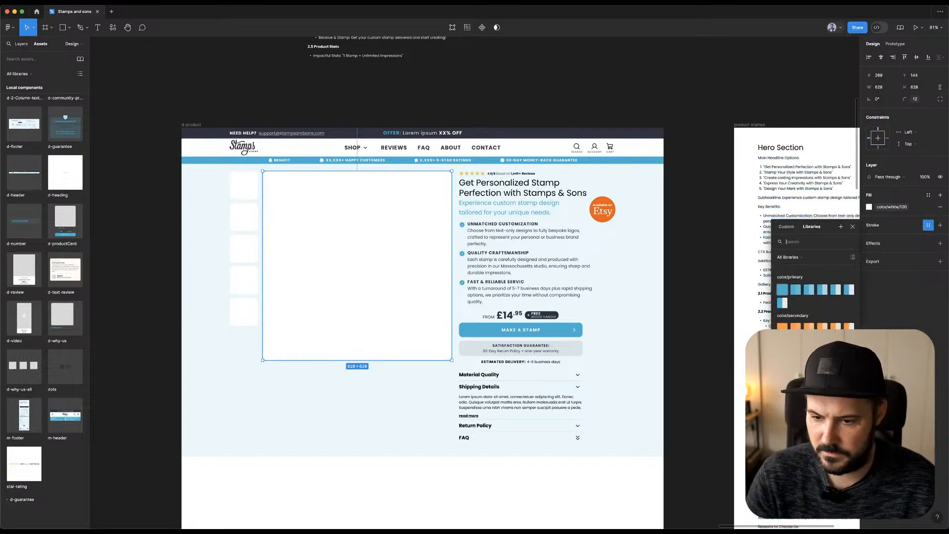
pyautogui.click(849, 293)
pyautogui.click(636, 104)
pyautogui.click(340, 201)
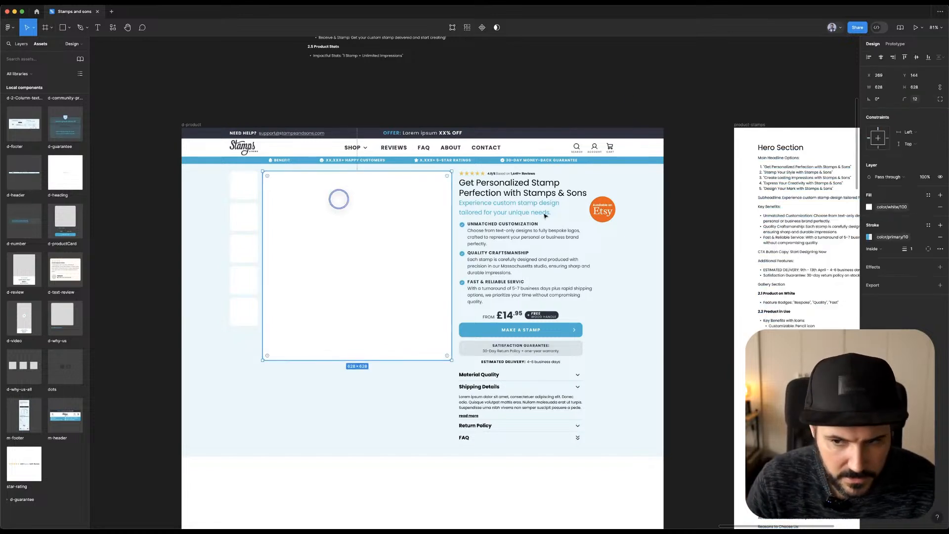
pyautogui.click(889, 237)
pyautogui.click(837, 302)
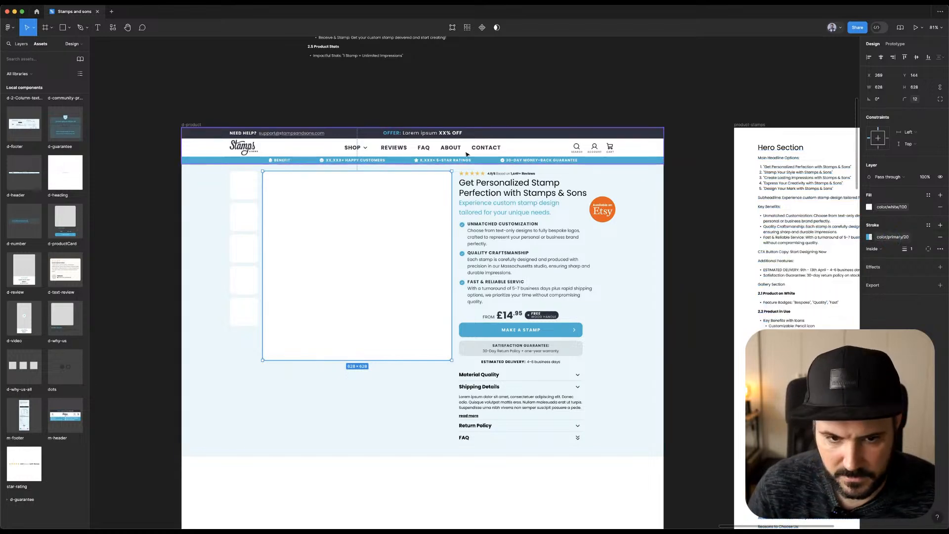
pyautogui.click(496, 100)
pyautogui.click(250, 193)
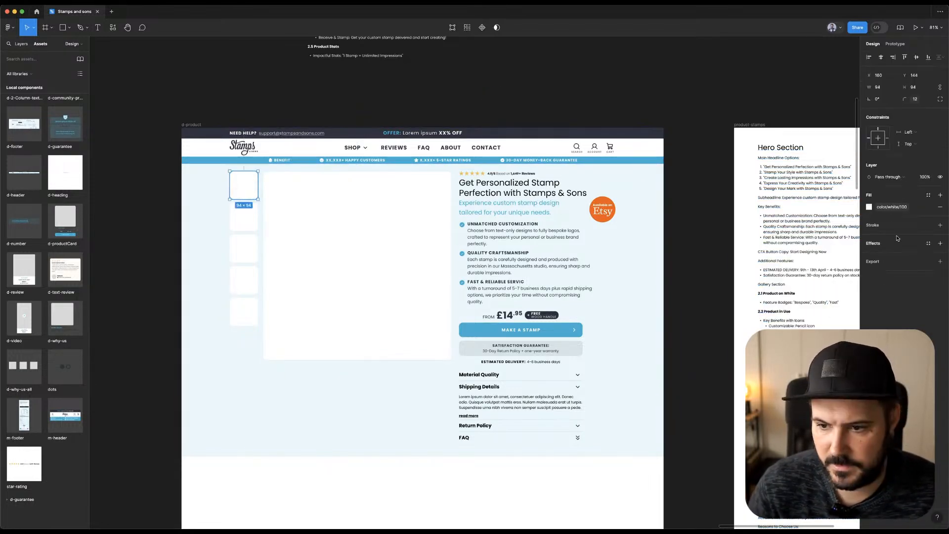
pyautogui.click(902, 207)
pyautogui.scroll(7, 731, 277)
pyautogui.click(782, 275)
pyautogui.scroll(-6, 726, 283)
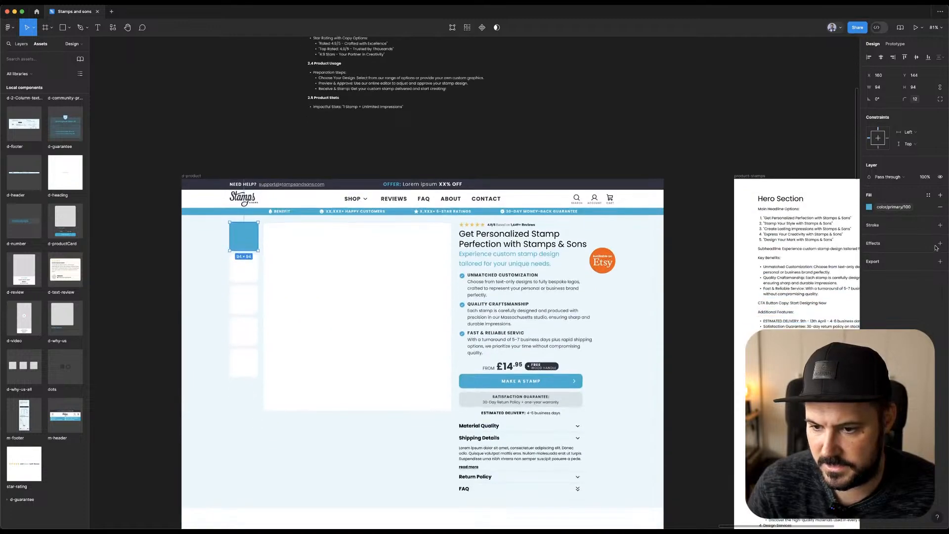
pyautogui.click(940, 207)
# Outline the first thumbnail placeholder with a 2 px inside stroke in the library colour color/primary/100.
pyautogui.click(928, 214)
pyautogui.click(782, 278)
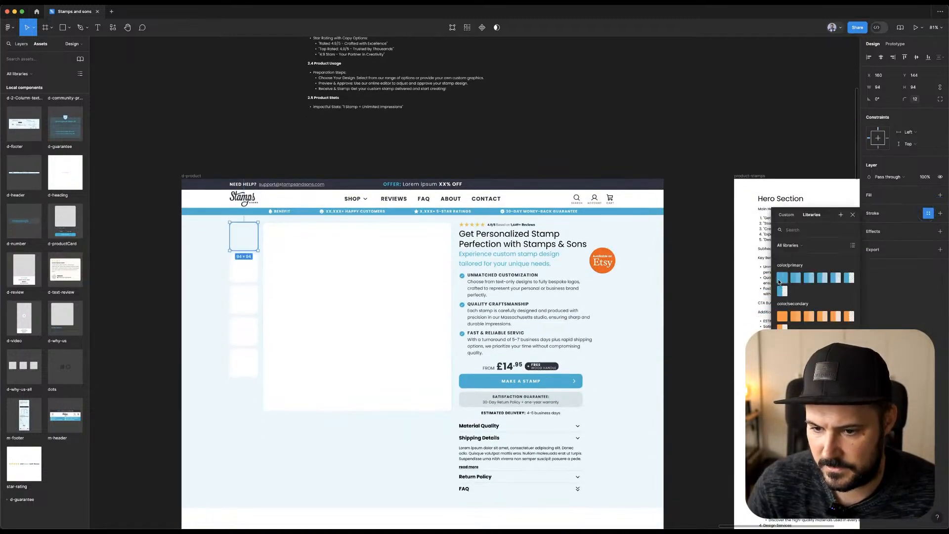
pyautogui.press('Return')
pyautogui.click(559, 118)
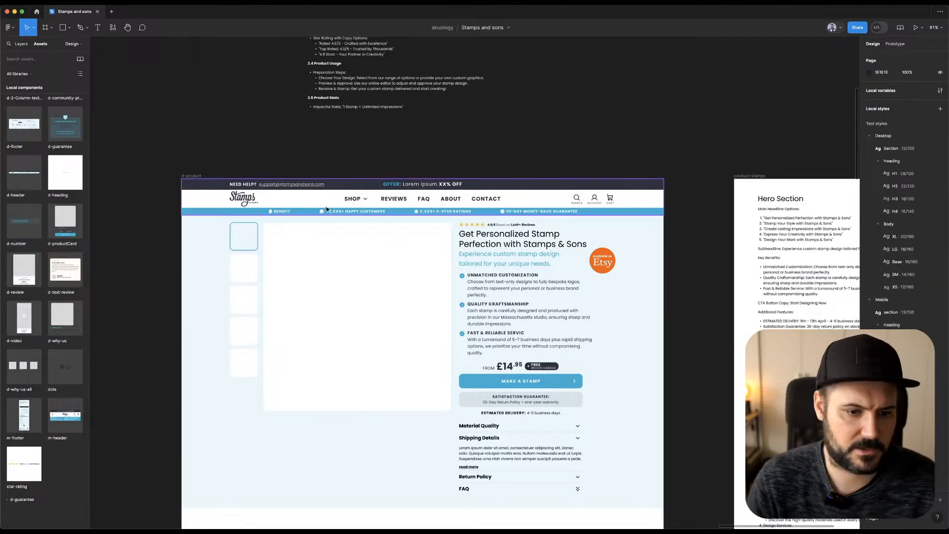
# Give the first thumbnail placeholder a white fill from the library colours.
pyautogui.click(244, 227)
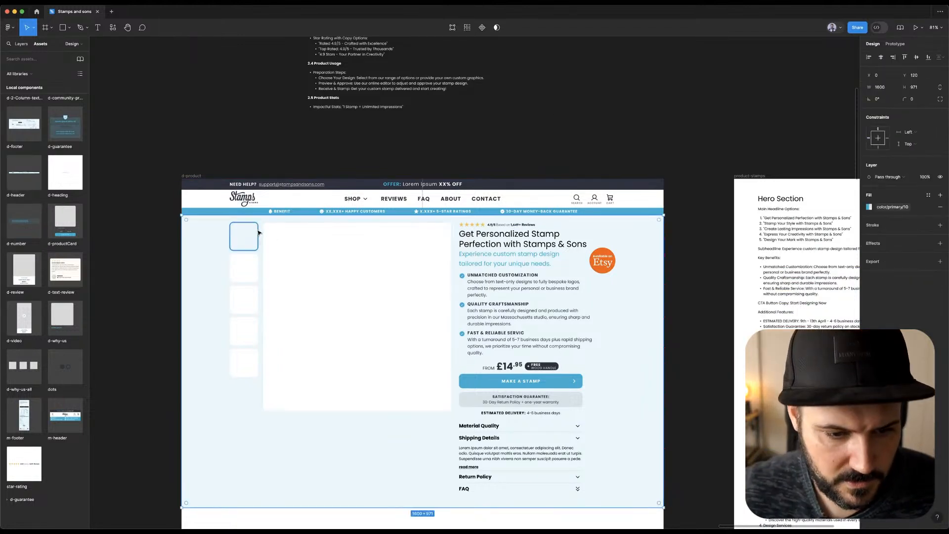
pyautogui.click(244, 236)
pyautogui.click(927, 197)
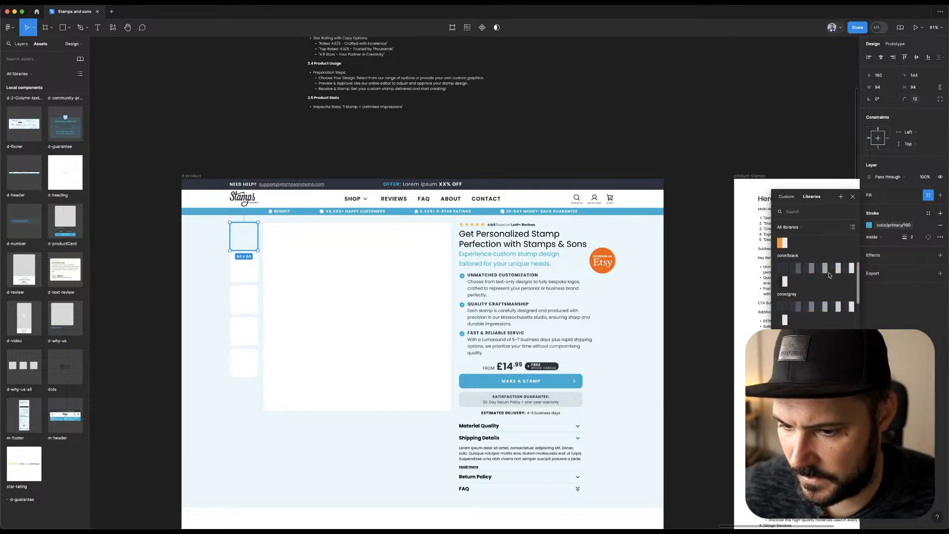
pyautogui.click(552, 125)
pyautogui.scroll(-3, 568, 129)
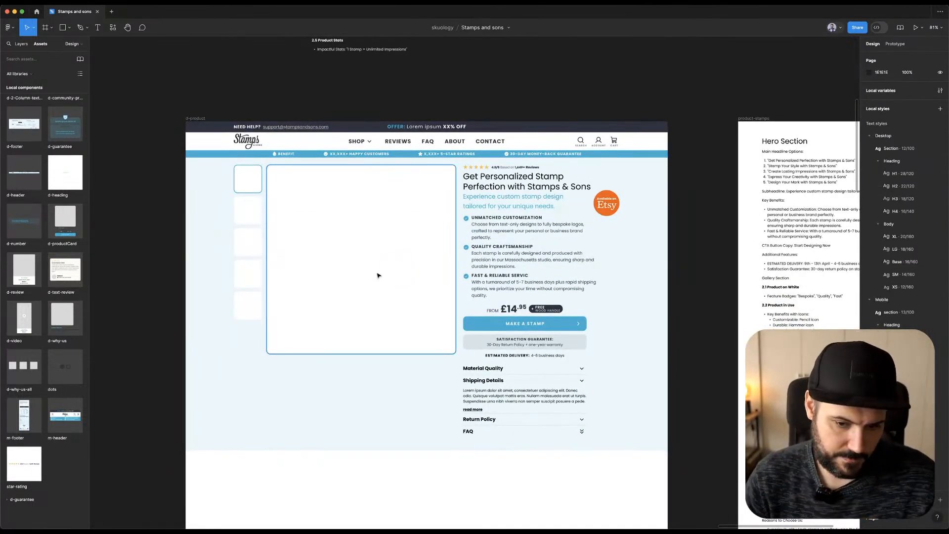
# Add the text label "Made in USA" in the empty area below the large image placeholder.
pyautogui.scroll(-5, 349, 415)
pyautogui.hscroll(-2, 349, 415)
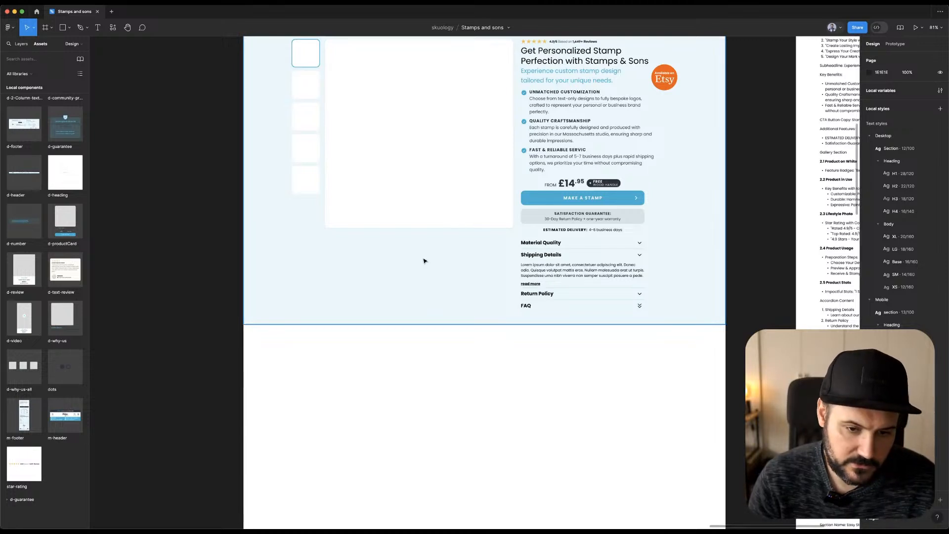
pyautogui.hscroll(3, 426, 272)
pyautogui.scroll(1, 425, 271)
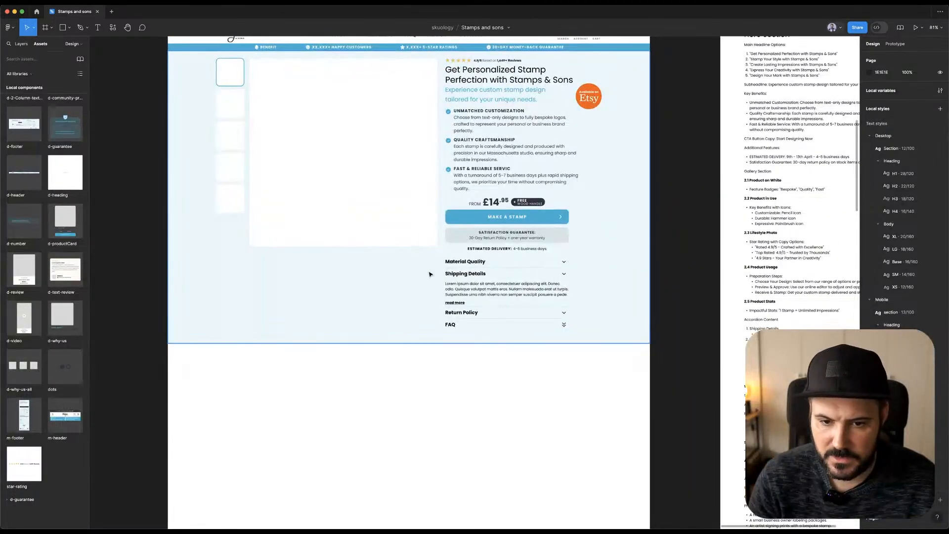
pyautogui.hscroll(-4, 436, 280)
pyautogui.scroll(1, 436, 280)
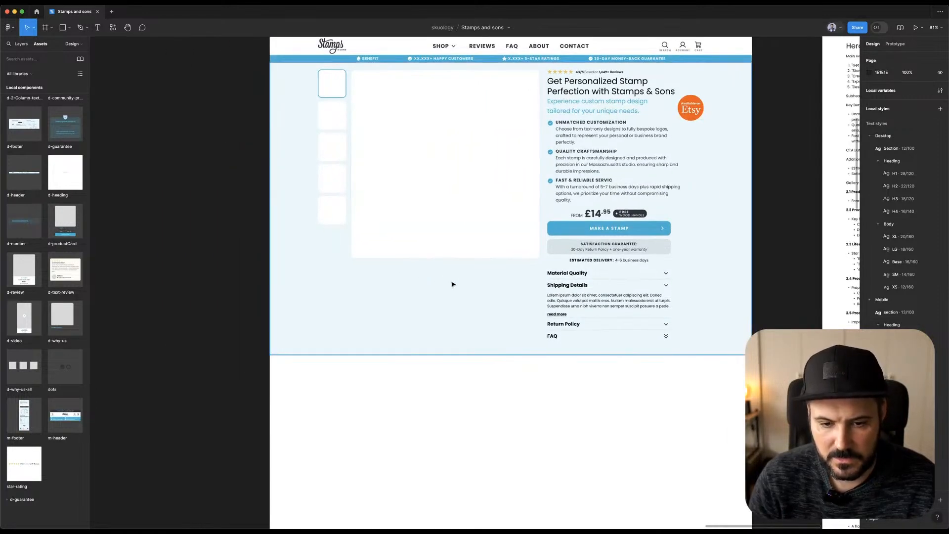
pyautogui.press('t')
pyautogui.click(492, 291)
pyautogui.write('Material')
pyautogui.press('Escape')
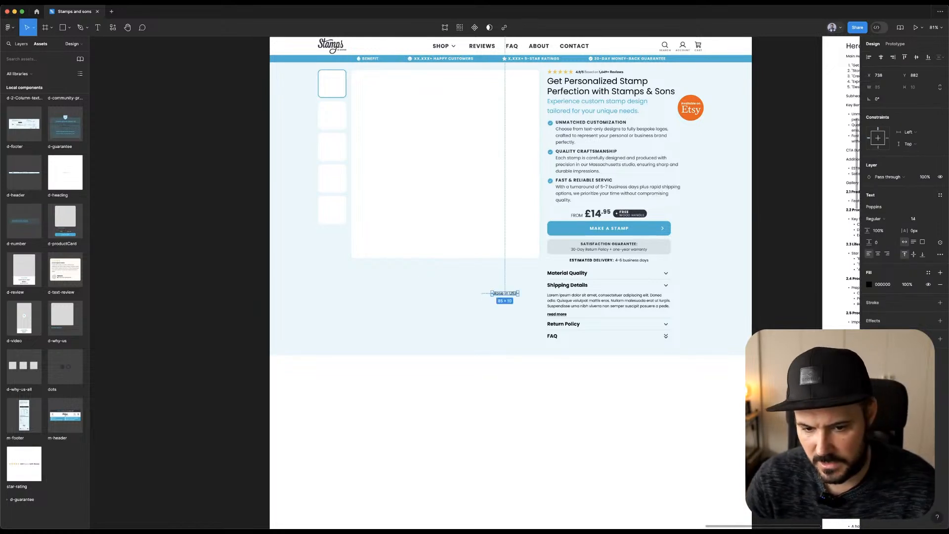
pyautogui.doubleClick(499, 292)
pyautogui.write('Made in USA')
pyautogui.press('Escape')
pyautogui.doubleClick(511, 294)
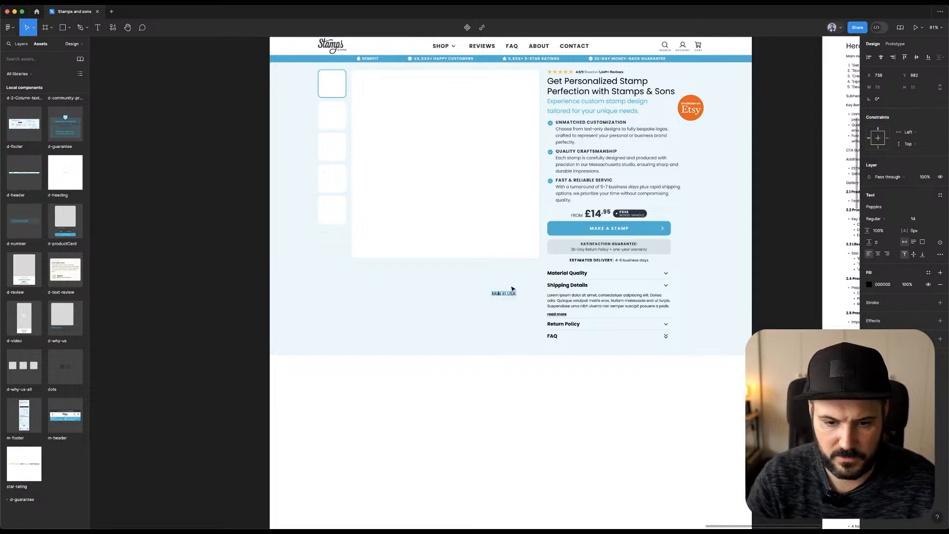
pyautogui.press('Escape')
# Copy the "Made in USA" label to the far side of the row and change the copy to "Handcrafted".
pyautogui.moveTo(509, 292); pyautogui.dragTo(383, 295)
pyautogui.doubleClick(388, 294)
pyautogui.press('BackSpace')
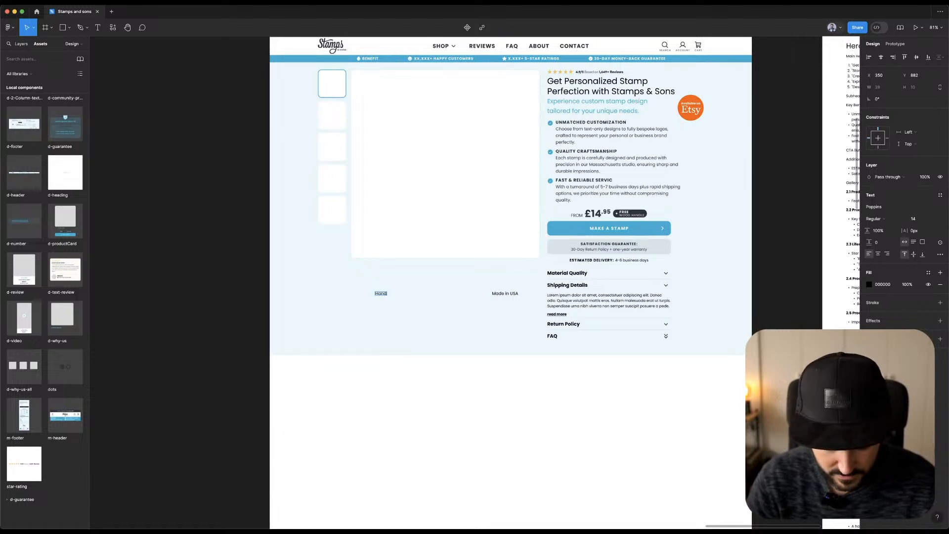
pyautogui.write('Handcrafted')
pyautogui.press('Escape')
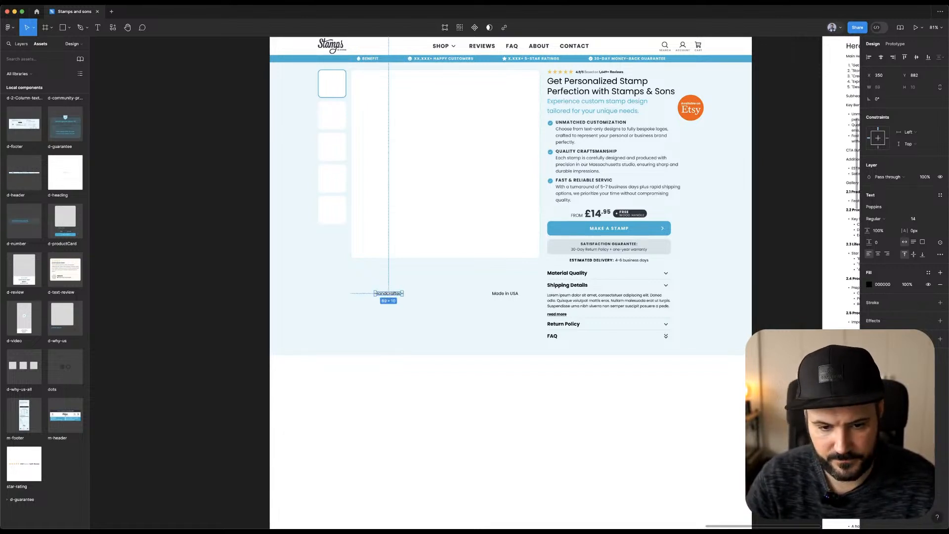
# Place a copy of the "Handcrafted" label between the two labels and change its text to "Quality Wood Material".
pyautogui.keyDown('alt'); pyautogui.moveTo(374, 292); pyautogui.dragTo(440, 291); pyautogui.keyUp('alt')
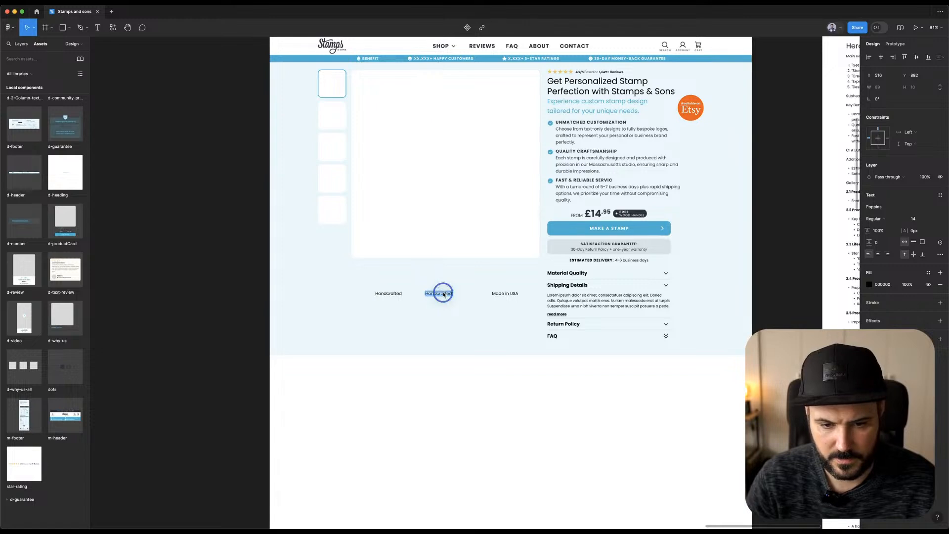
pyautogui.doubleClick(443, 292)
pyautogui.write('Quality Wood')
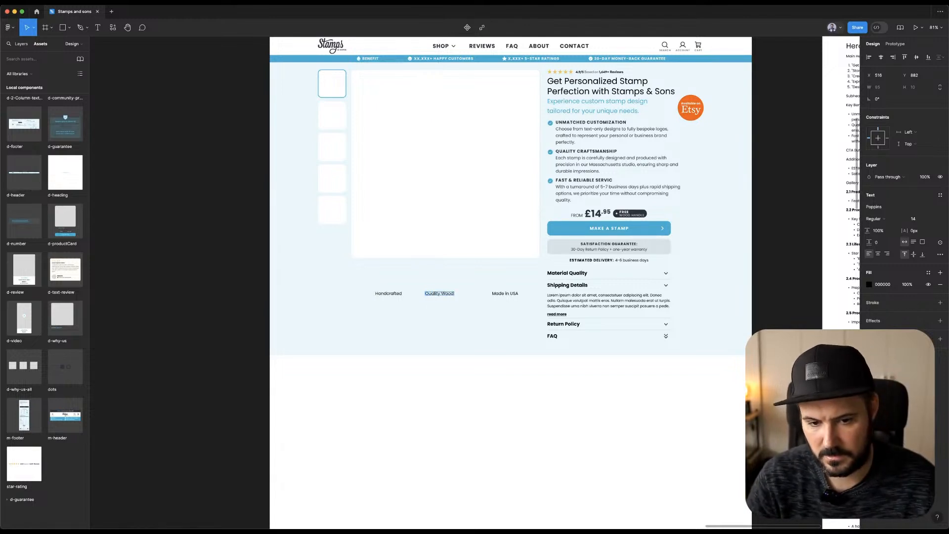
pyautogui.press('super+a')
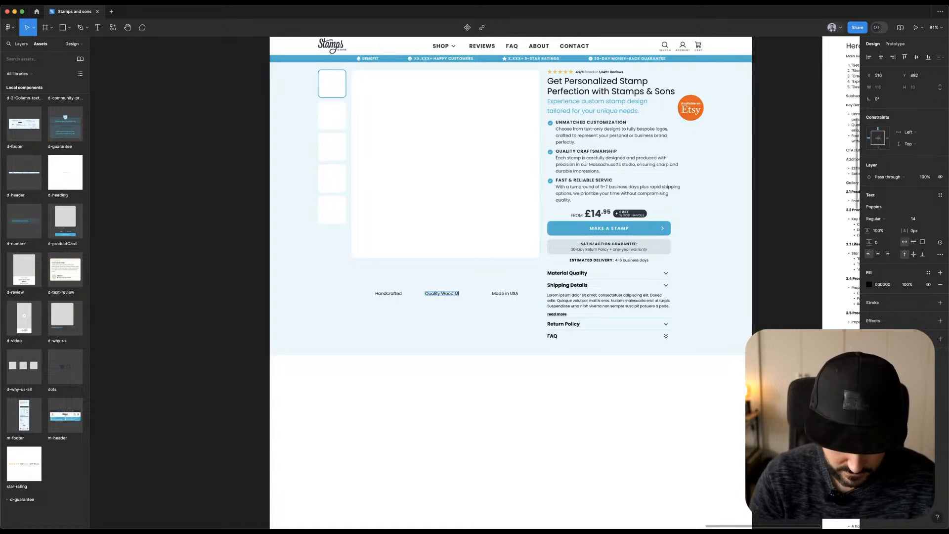
# Reword the middle label as "Quality + Natural Wood", with "Wood" on a second line.
pyautogui.moveTo(439, 293); pyautogui.dragTo(401, 292)
pyautogui.click(439, 293)
pyautogui.write('+ ')
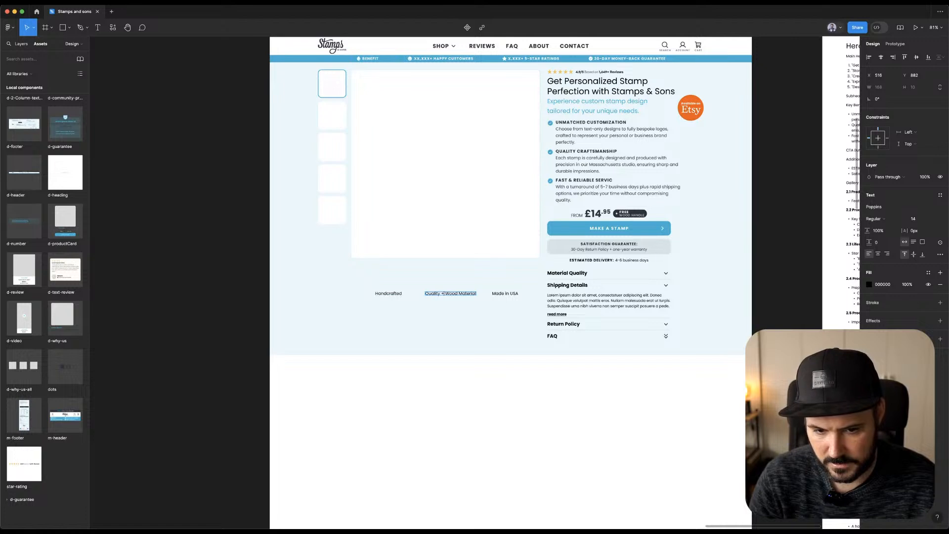
pyautogui.write('Natural')
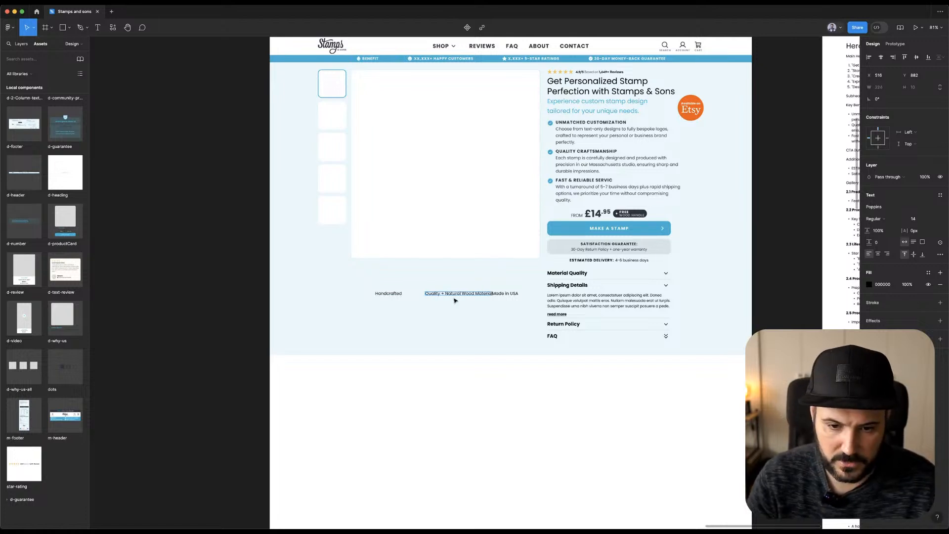
pyautogui.press('Escape')
pyautogui.doubleClick(443, 296)
pyautogui.press('BackSpace')
pyautogui.click(466, 371)
# Centre-align the text of the three labels below the image placeholder.
pyautogui.keyDown('shift'); pyautogui.click(390, 294); pyautogui.keyUp('shift')
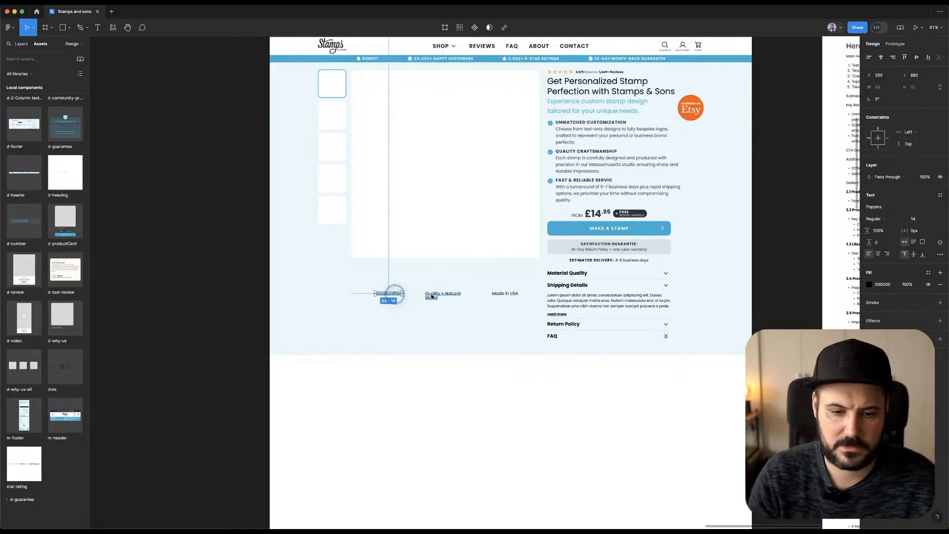
pyautogui.keyDown('shift'); pyautogui.click(509, 295); pyautogui.keyUp('shift')
pyautogui.click(878, 273)
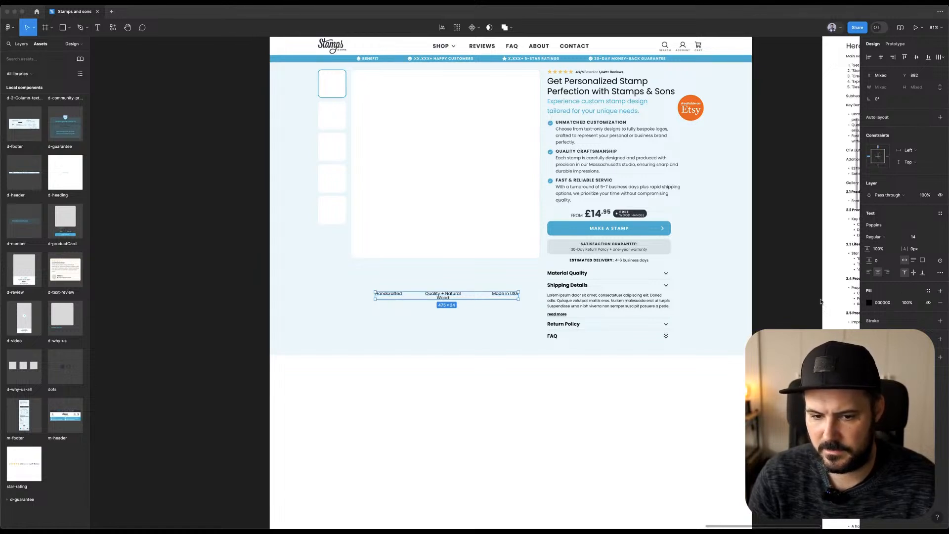
pyautogui.click(546, 307)
# Make the "Handcrafted" and "Quality + Natural Wood" labels bold.
pyautogui.click(510, 298)
pyautogui.keyDown('shift'); pyautogui.click(447, 294); pyautogui.keyUp('shift')
pyautogui.keyDown('shift'); pyautogui.click(400, 292); pyautogui.keyUp('shift')
pyautogui.press('super+b')
# Shorten the middle label to "Natural Wood" on a single line.
pyautogui.click(439, 295)
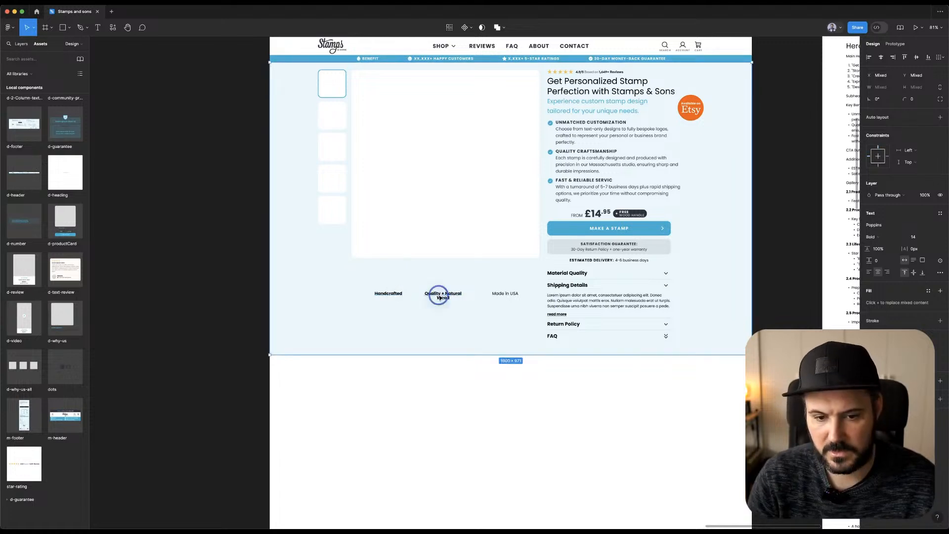
pyautogui.doubleClick(439, 296)
pyautogui.click(444, 294)
pyautogui.press('BackSpace')
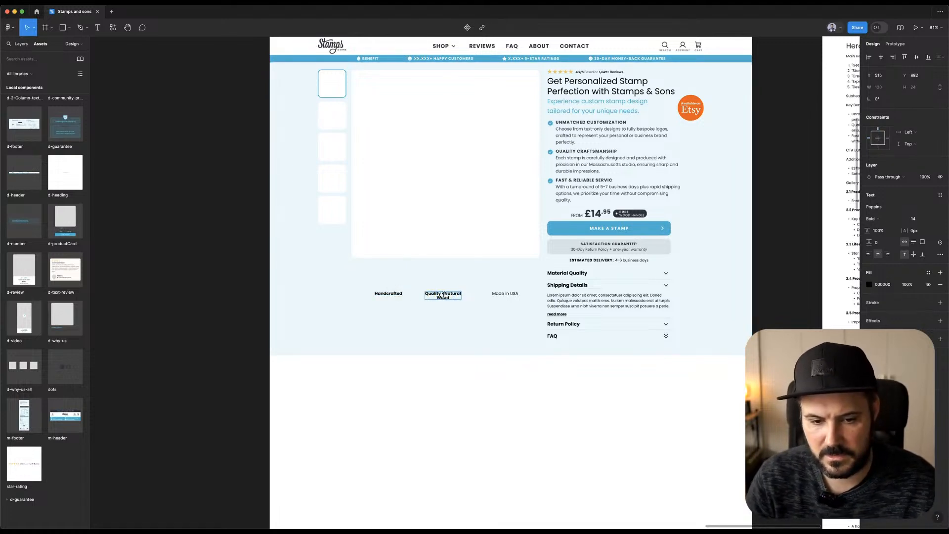
pyautogui.press('BackSpace')
pyautogui.press('BackSpace')
pyautogui.press('BackSpace')
pyautogui.press('BackSpace')
pyautogui.press('BackSpace')
pyautogui.press('BackSpace')
pyautogui.press('BackSpace')
pyautogui.press('BackSpace')
pyautogui.press('BackSpace')
pyautogui.click(438, 298)
pyautogui.press('BackSpace')
pyautogui.scroll(-1, 467, 307)
pyautogui.press('Escape')
# Format the three labels as bold 16 px text in the library colour color/primary/100.
pyautogui.keyDown('shift'); pyautogui.click(388, 291); pyautogui.keyUp('shift')
pyautogui.keyDown('shift'); pyautogui.click(509, 291); pyautogui.keyUp('shift')
pyautogui.click(928, 290)
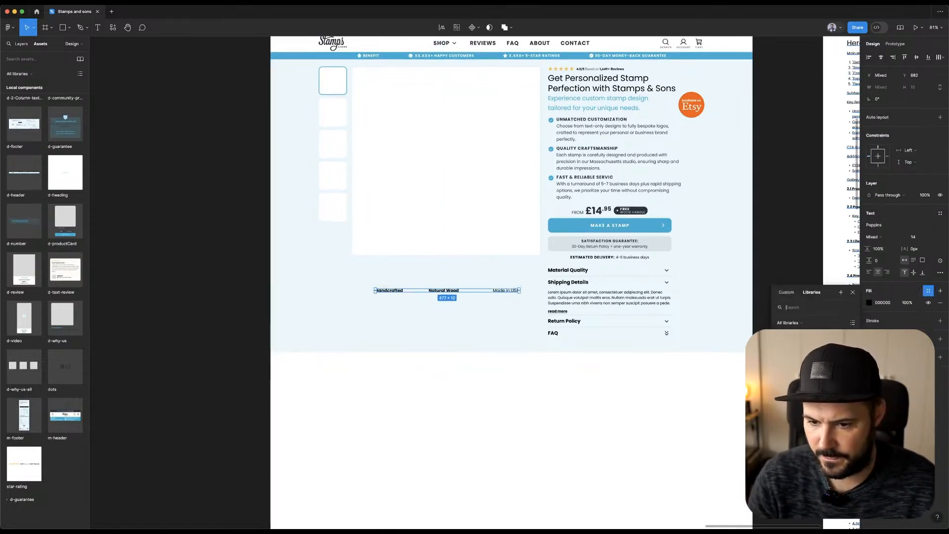
pyautogui.click(791, 361)
pyautogui.click(919, 237)
pyautogui.write('16')
pyautogui.press('Tab')
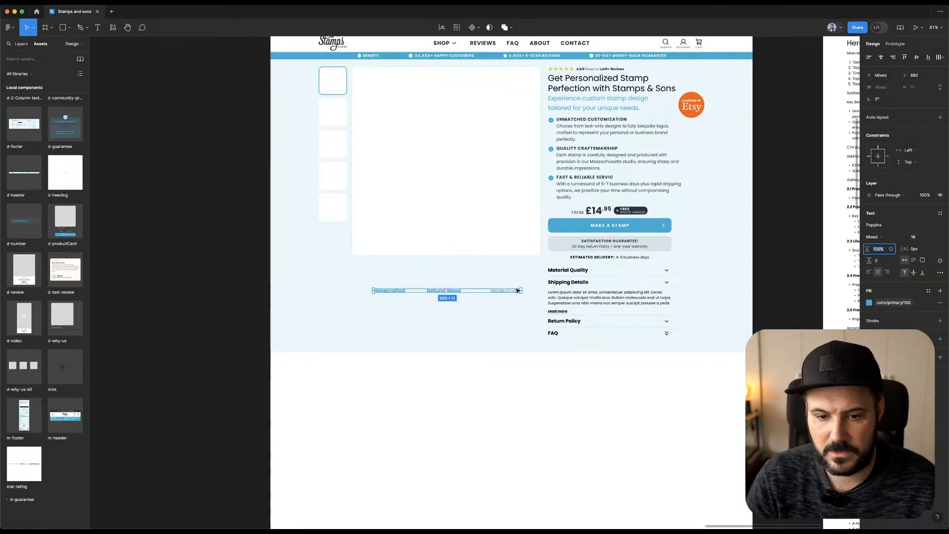
pyautogui.click(450, 379)
# Space the three labels evenly across the row and nudge them slightly up.
pyautogui.click(436, 293)
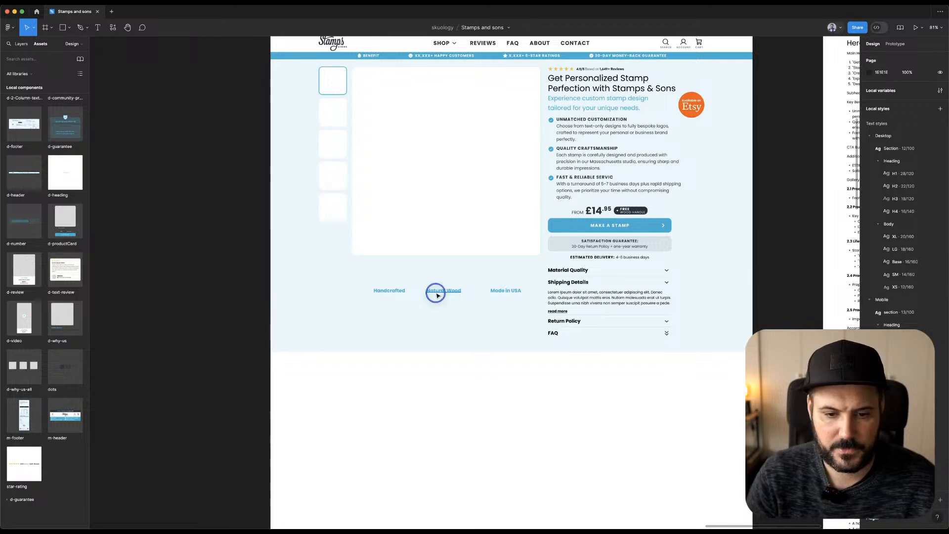
pyautogui.keyDown('shift'); pyautogui.click(385, 291); pyautogui.keyUp('shift')
pyautogui.keyDown('shift'); pyautogui.click(514, 291); pyautogui.keyUp('shift')
pyautogui.click(451, 449)
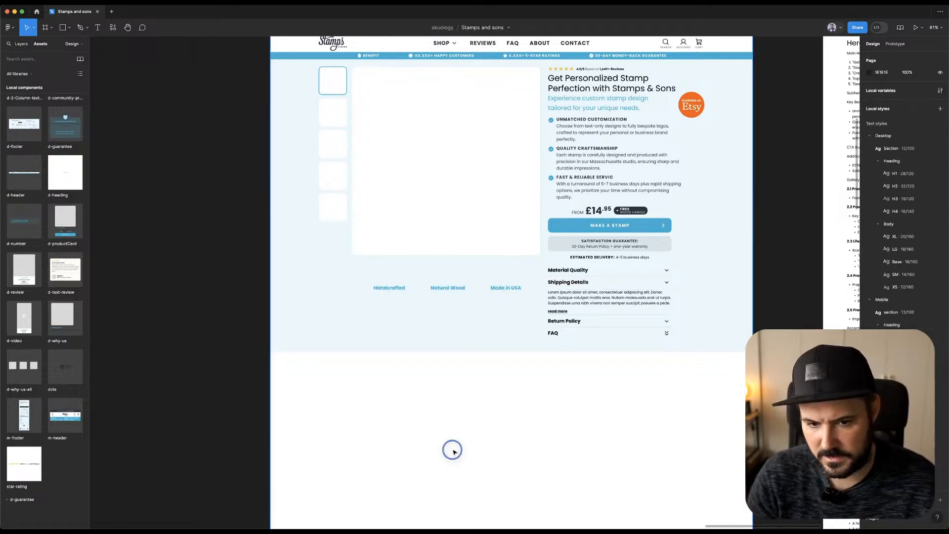
# Run the Phosphor Icons plugin and search its icons for "tree".
pyautogui.rightClick(256, 253)
pyautogui.click(251, 240)
pyautogui.moveTo(202, 233)
pyautogui.mouseDown()
pyautogui.moveTo(208, 224)
pyautogui.moveTo(188, 226)
pyautogui.mouseUp()
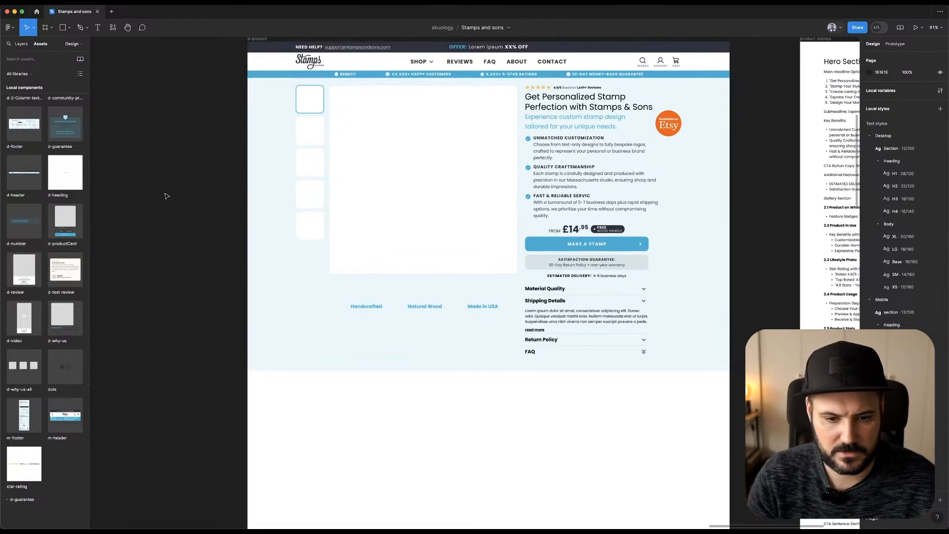
pyautogui.click(112, 27)
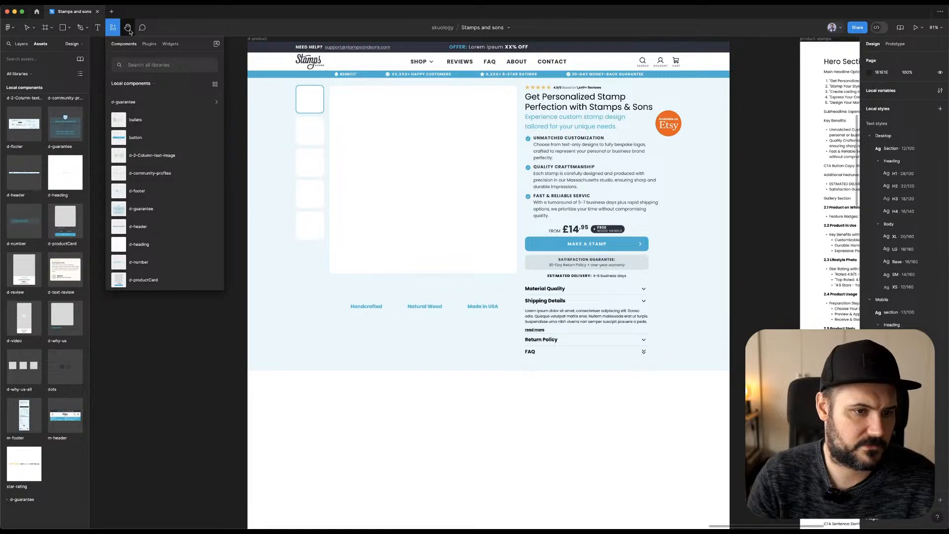
pyautogui.click(148, 42)
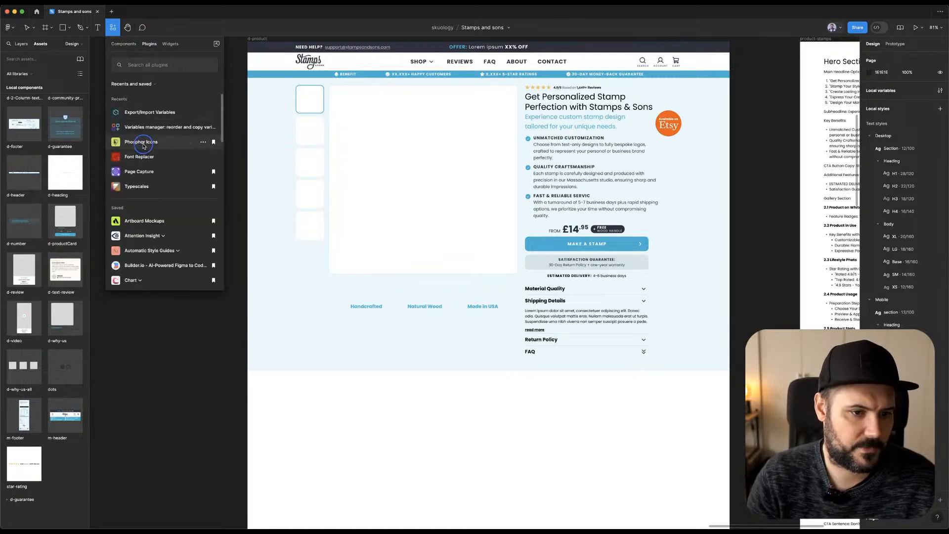
pyautogui.press('Escape')
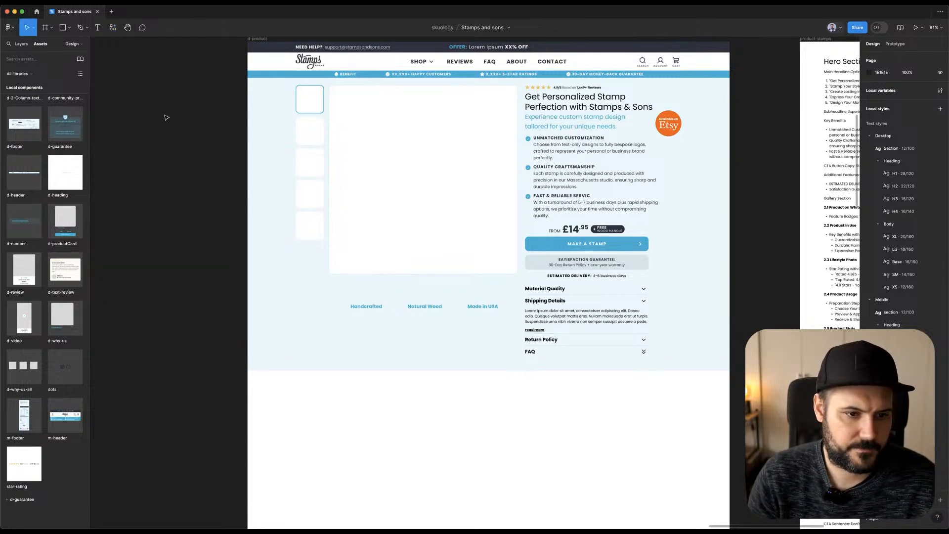
pyautogui.click(139, 187)
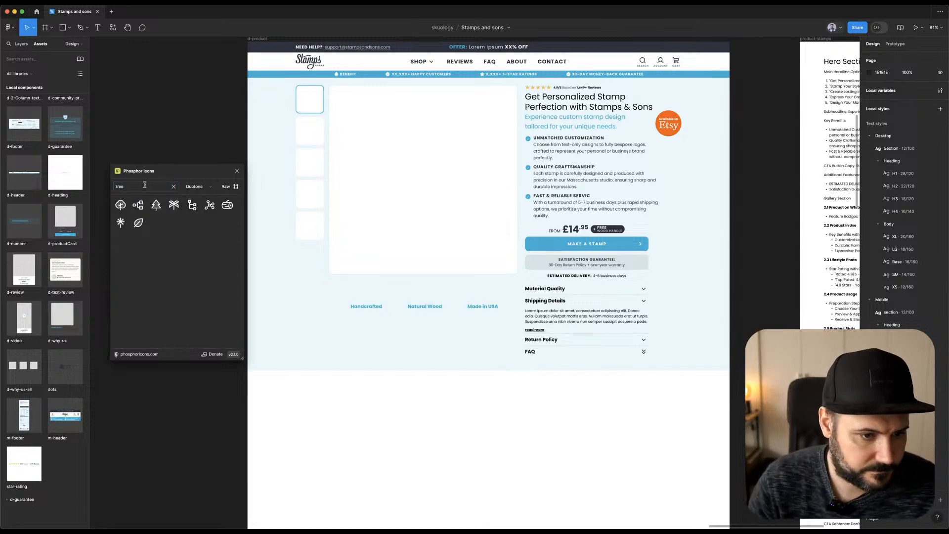
# Place the tree icon on the empty canvas beside the page, search the icons for "usa" and "flag", and add a flag icon.
pyautogui.moveTo(122, 205); pyautogui.dragTo(199, 409)
pyautogui.doubleClick(131, 188)
pyautogui.write('usa')
pyautogui.doubleClick(131, 188)
pyautogui.write('fla')
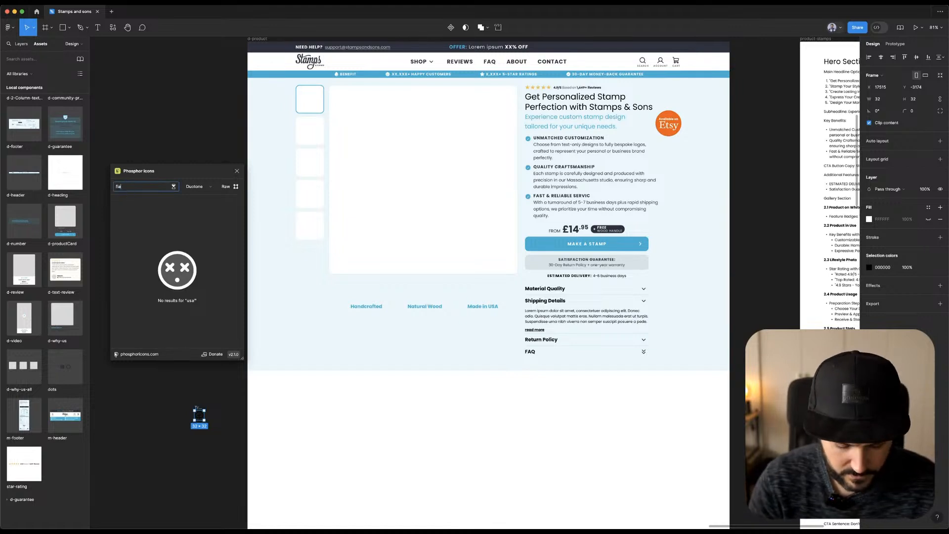
pyautogui.write('g')
pyautogui.moveTo(121, 204); pyautogui.dragTo(222, 423)
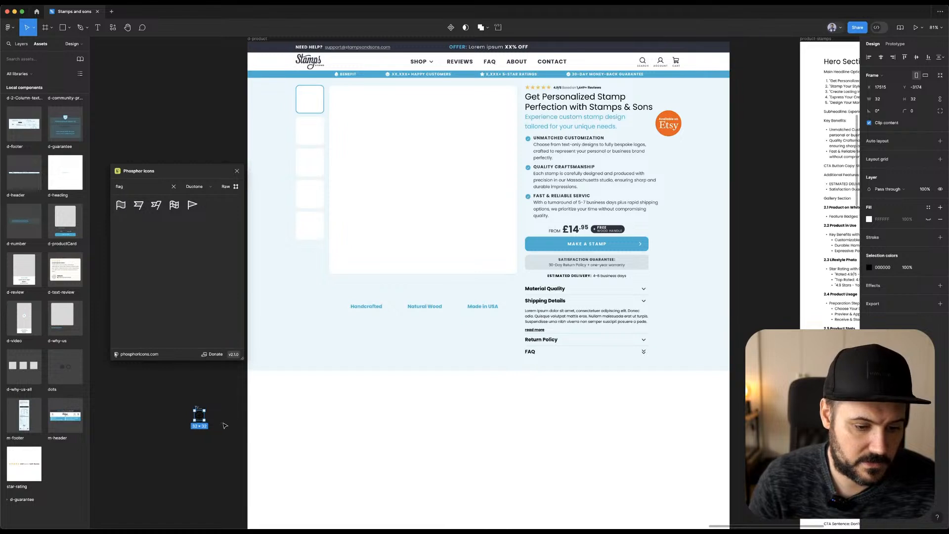
# Search the icons for "craft", "hand" and "heart", insert the HandHeart icon beside the other two, and close the plugin.
pyautogui.click(173, 186)
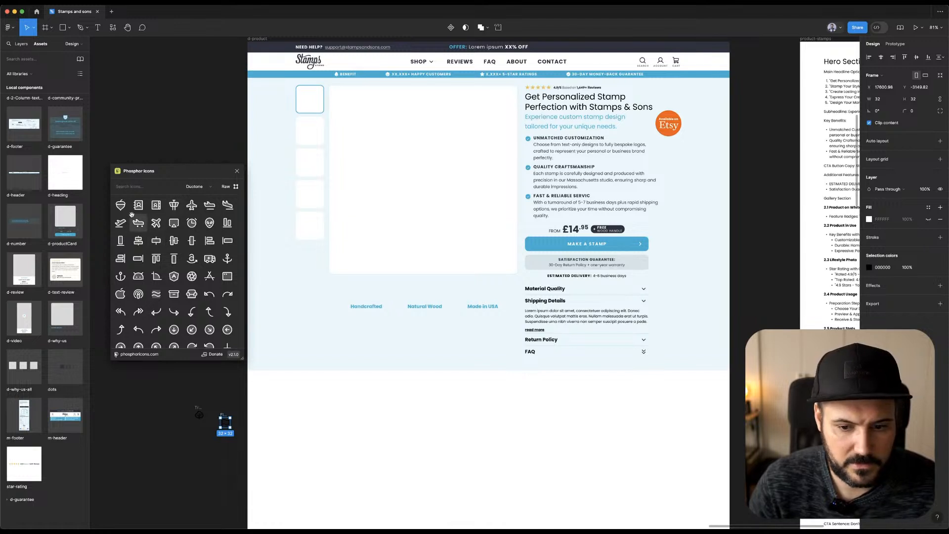
pyautogui.click(142, 188)
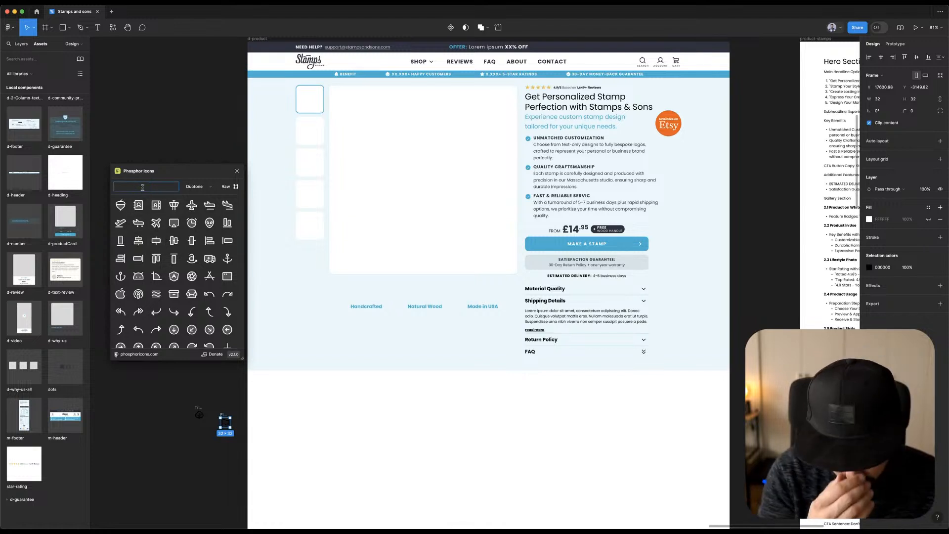
pyautogui.write('craf')
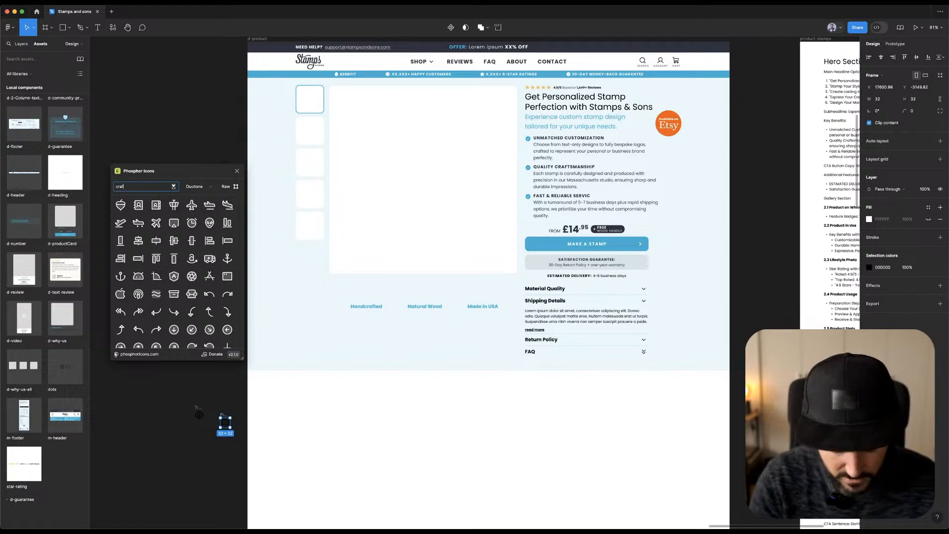
pyautogui.write('t')
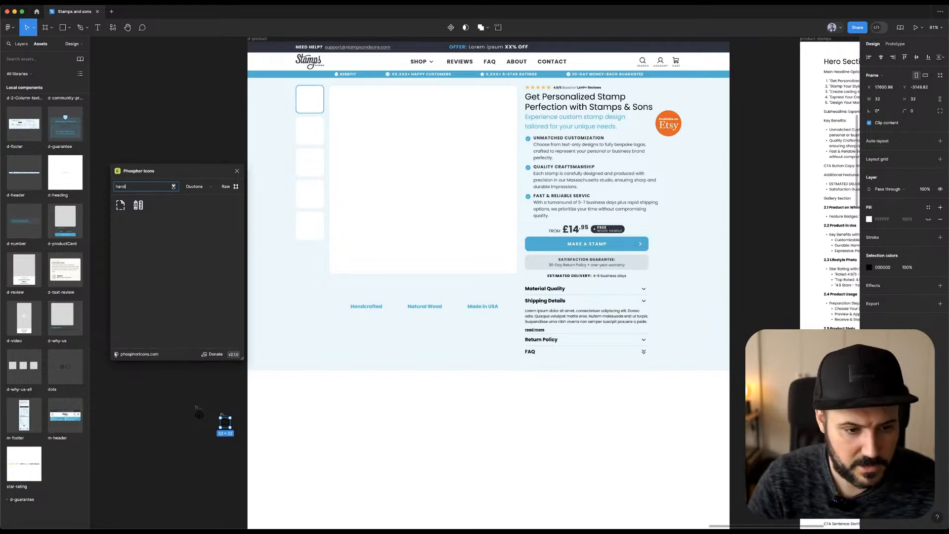
pyautogui.press('Tab')
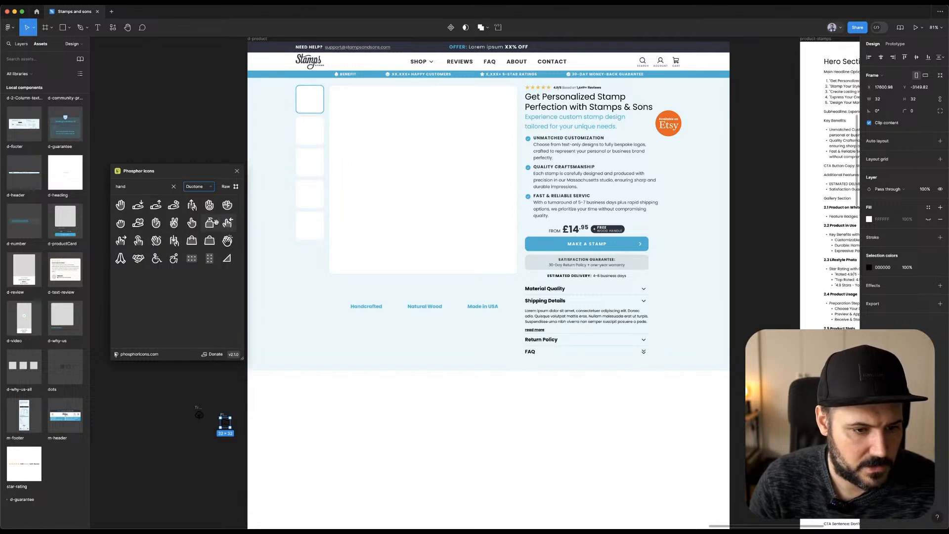
pyautogui.doubleClick(141, 186)
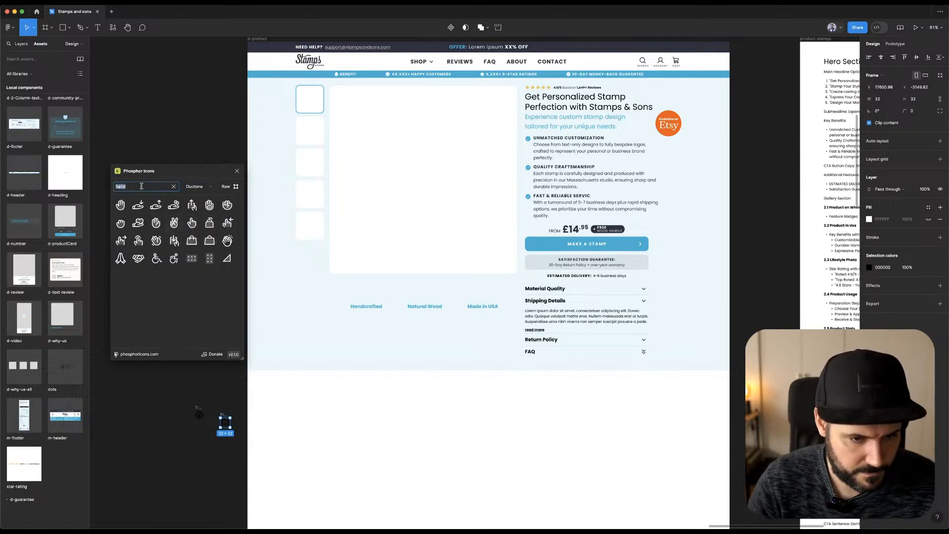
pyautogui.write('heart')
pyautogui.moveTo(120, 222); pyautogui.dragTo(181, 437)
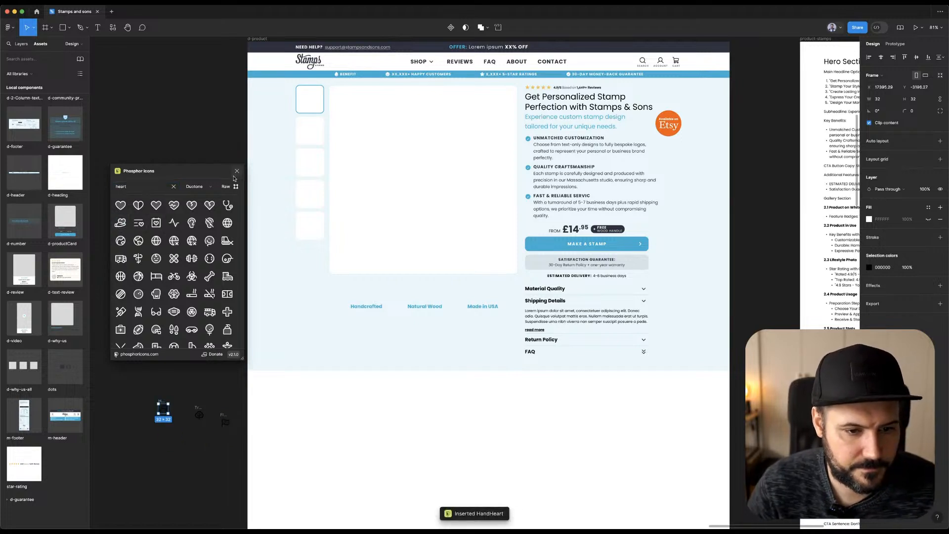
pyautogui.click(237, 171)
# Turn each of the three inserted icons on the canvas into its own group.
pyautogui.doubleClick(372, 308)
pyautogui.click(197, 350)
pyautogui.click(142, 344)
pyautogui.moveTo(139, 385); pyautogui.dragTo(182, 429)
pyautogui.moveTo(188, 380); pyautogui.dragTo(218, 435)
pyautogui.moveTo(216, 392); pyautogui.dragTo(230, 431)
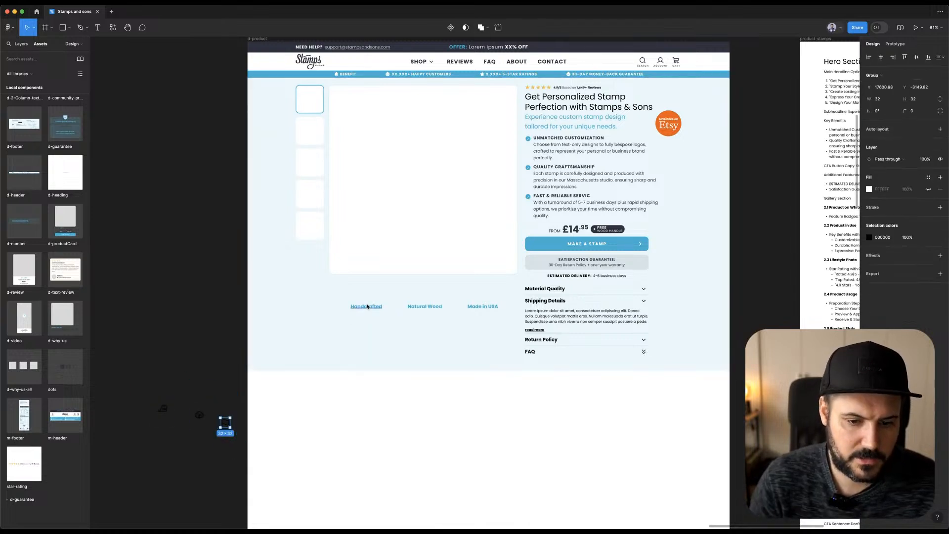
# Extend the first label to "Handcrafted with Love" over two lines and the middle label to "Natural Quality Wood".
pyautogui.click(366, 306)
pyautogui.press('Right')
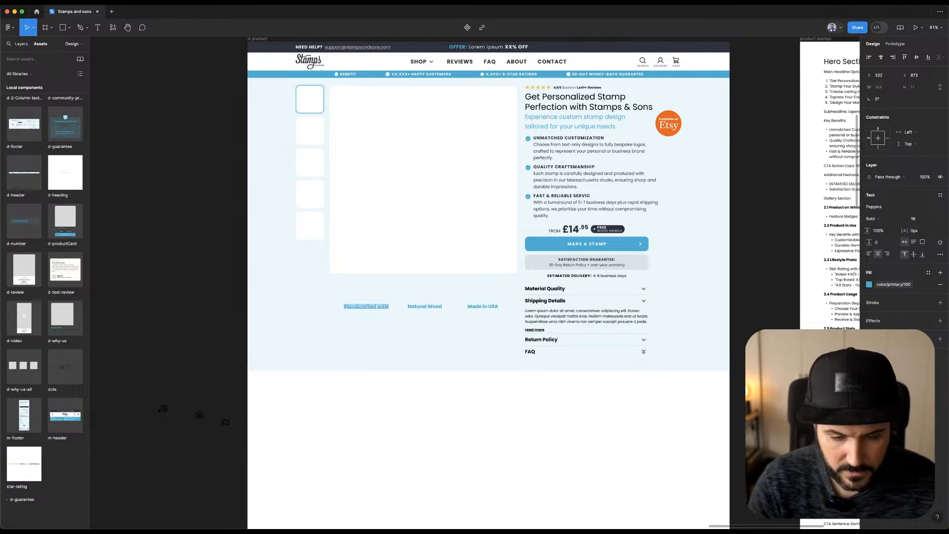
pyautogui.write('with')
pyautogui.doubleClick(430, 306)
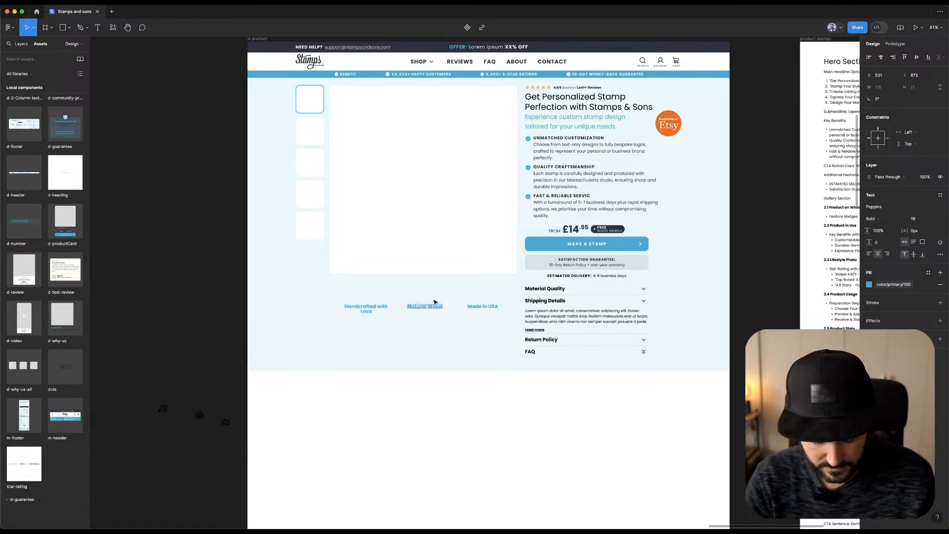
pyautogui.press('super+z')
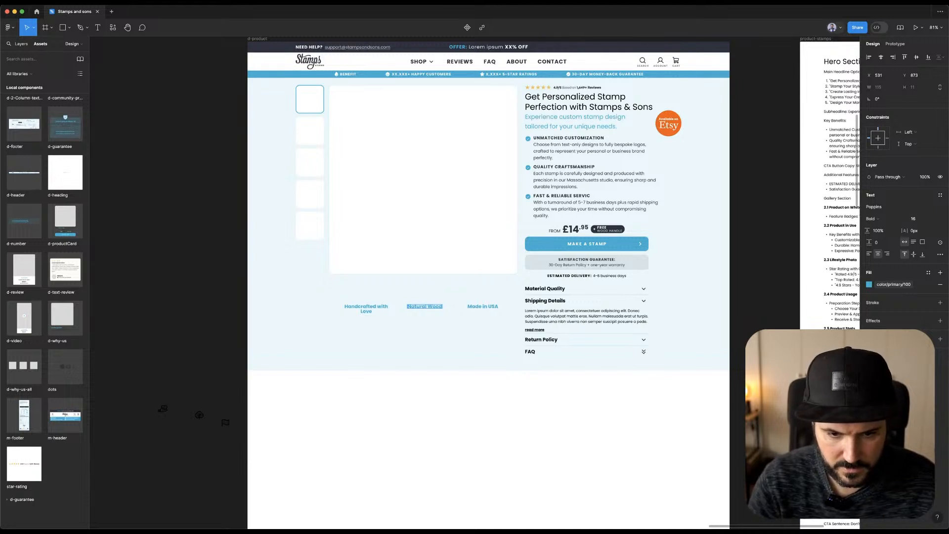
pyautogui.write('uality')
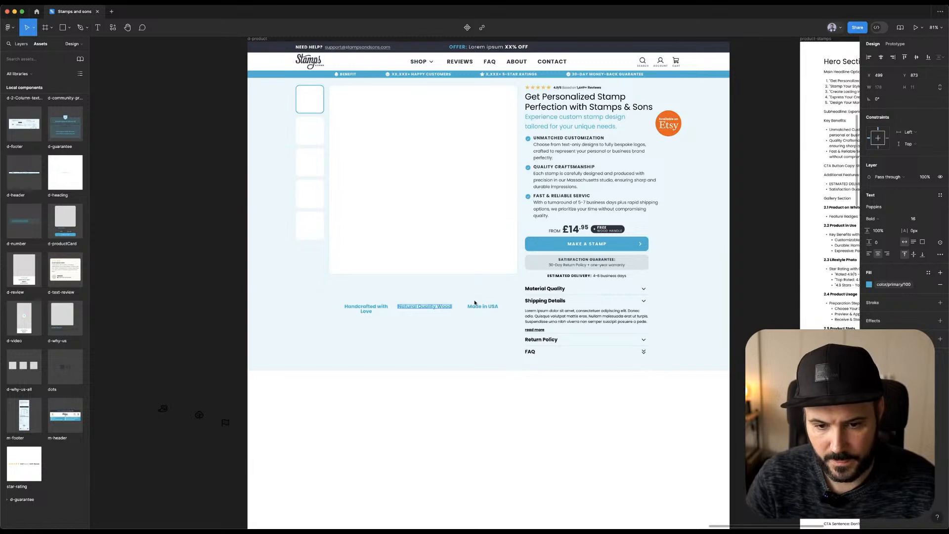
pyautogui.press('Escape')
# Resize the three icons to 48 px and move them onto the white page area below the hero section.
pyautogui.moveTo(144, 368); pyautogui.dragTo(241, 442)
pyautogui.click(916, 99)
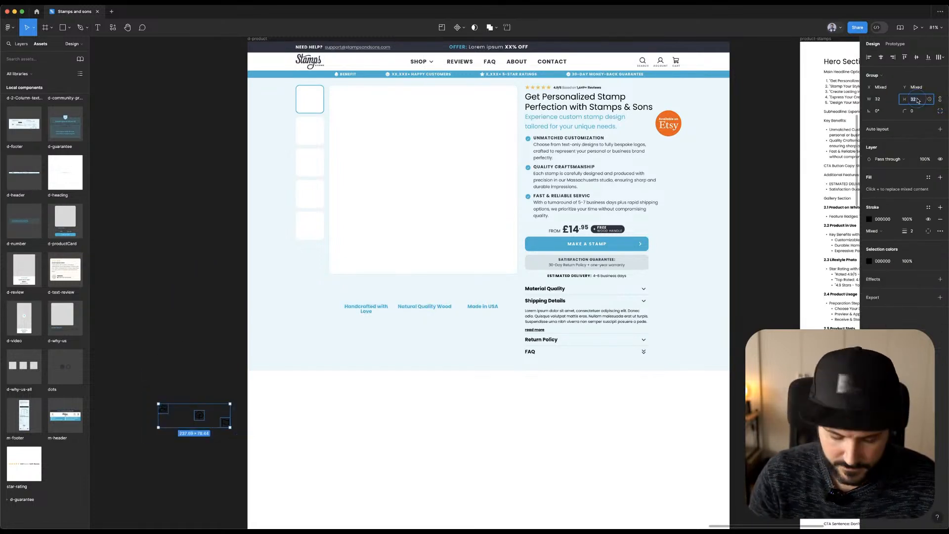
pyautogui.write('48')
pyautogui.press('Return')
pyautogui.moveTo(203, 419); pyautogui.dragTo(397, 421)
# Constrain the three icons to left and top and recolour them with the library colour color/primary/100.
pyautogui.click(878, 160)
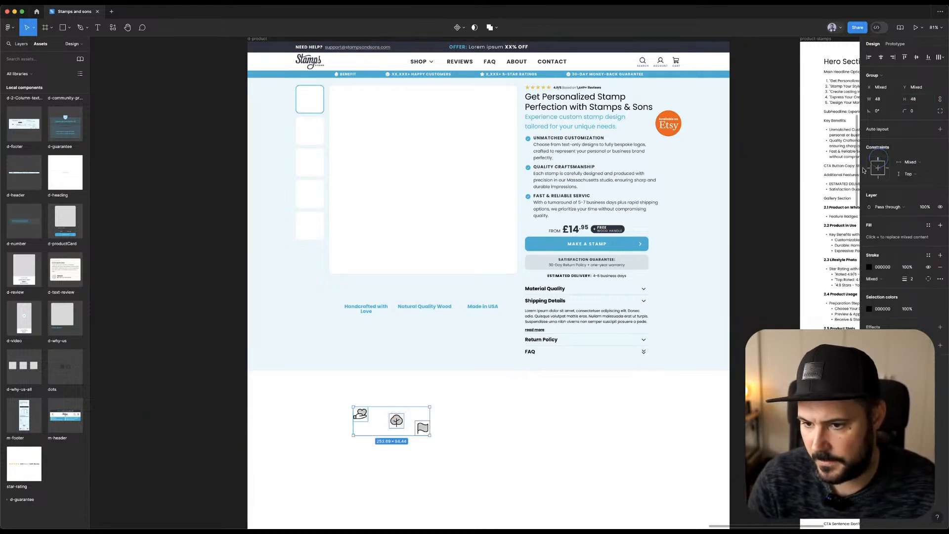
pyautogui.click(869, 168)
pyautogui.click(928, 310)
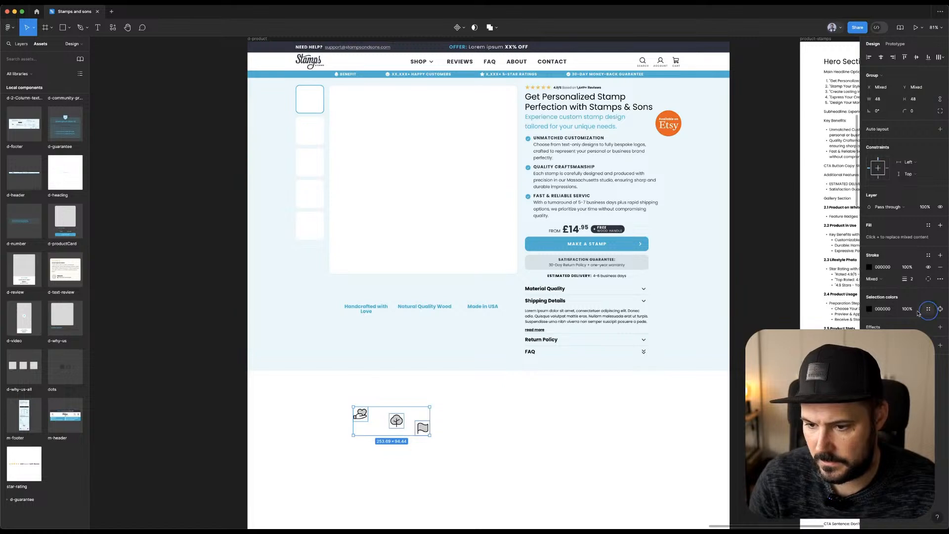
pyautogui.click(805, 361)
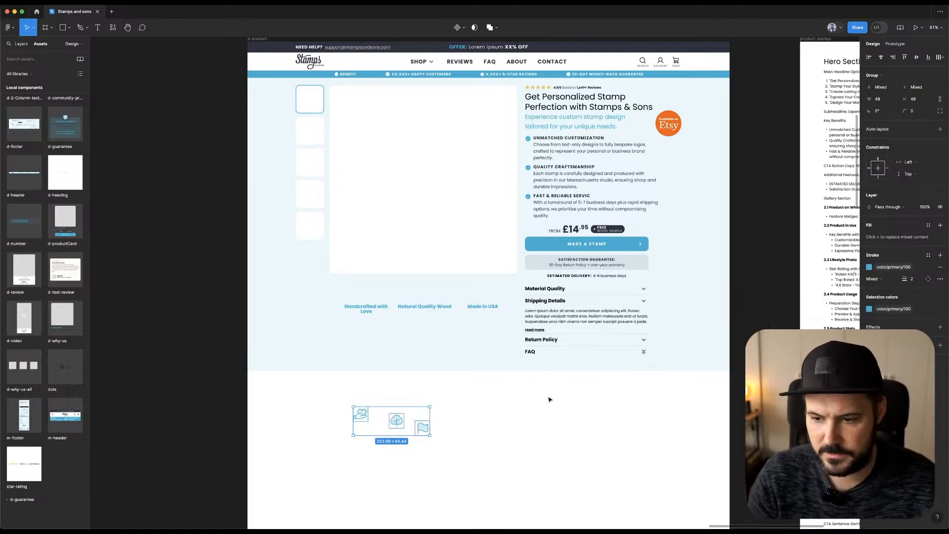
# Thicken the outline strokes of the hand-heart icon and the flag cloth.
pyautogui.click(927, 279)
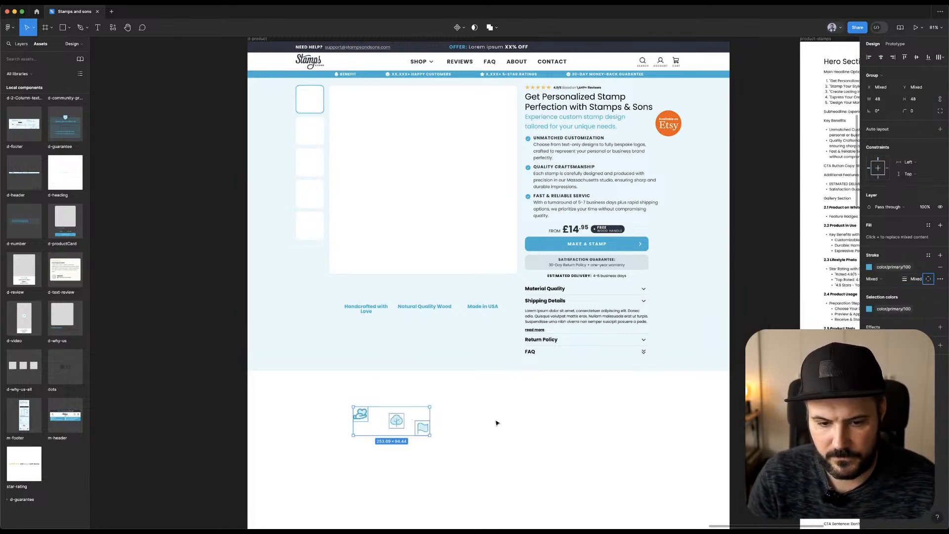
pyautogui.doubleClick(404, 421)
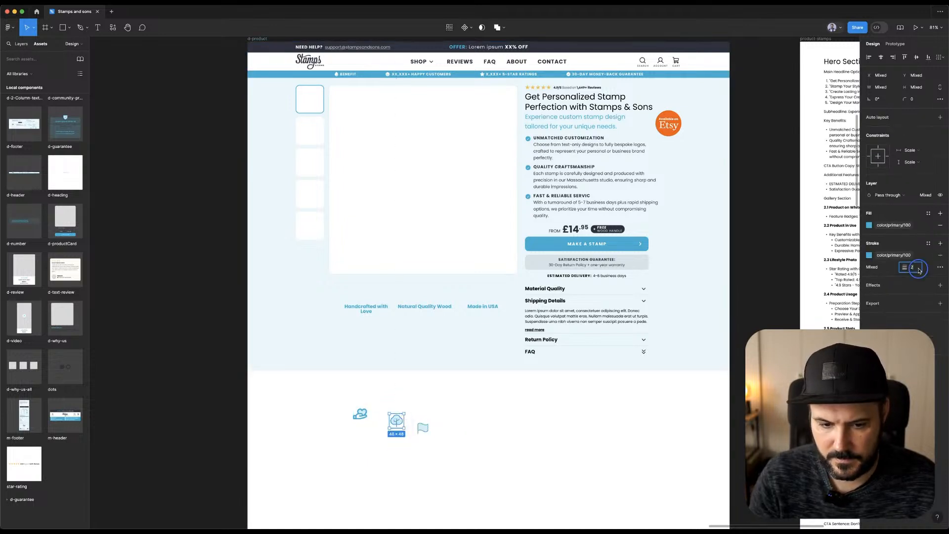
pyautogui.moveTo(465, 398); pyautogui.dragTo(323, 453)
pyautogui.click(928, 279)
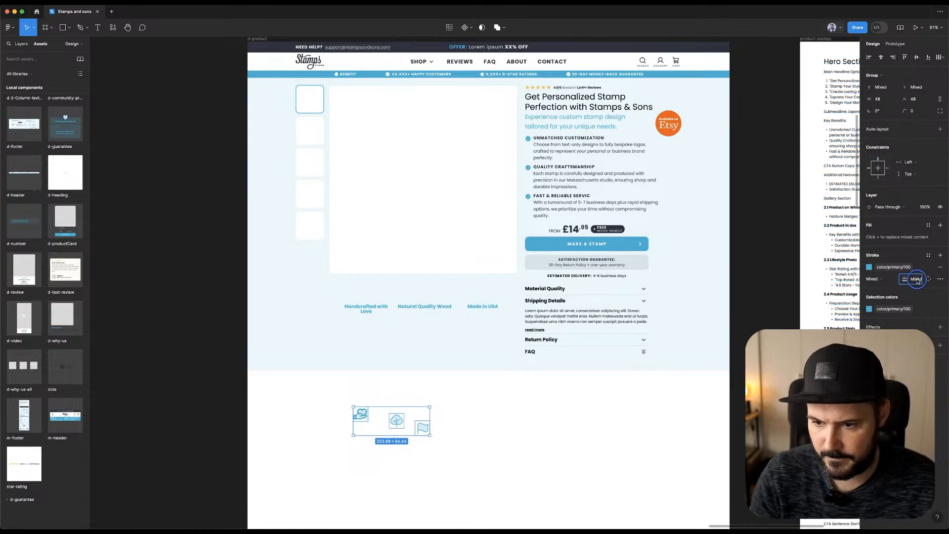
pyautogui.click(441, 424)
pyautogui.doubleClick(424, 428)
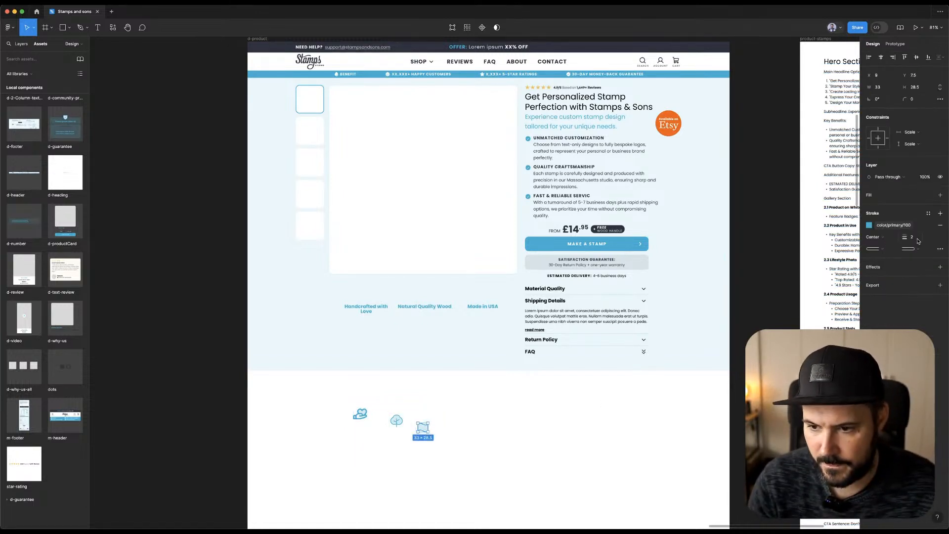
# Select all the vectors inside the tree icon and set their stroke weight to 4.
pyautogui.click(396, 423)
pyautogui.scroll(10, 396, 423)
pyautogui.press('super+a')
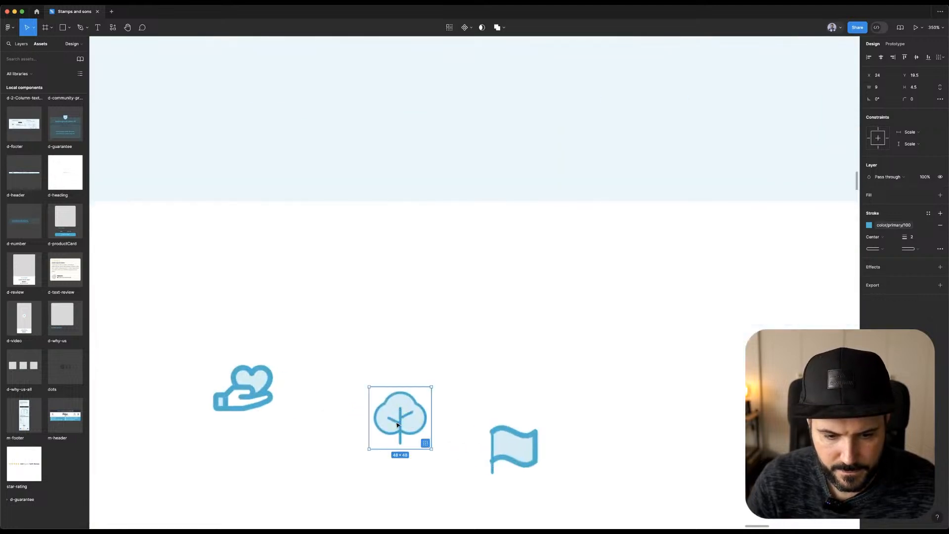
pyautogui.click(915, 267)
pyautogui.write('24')
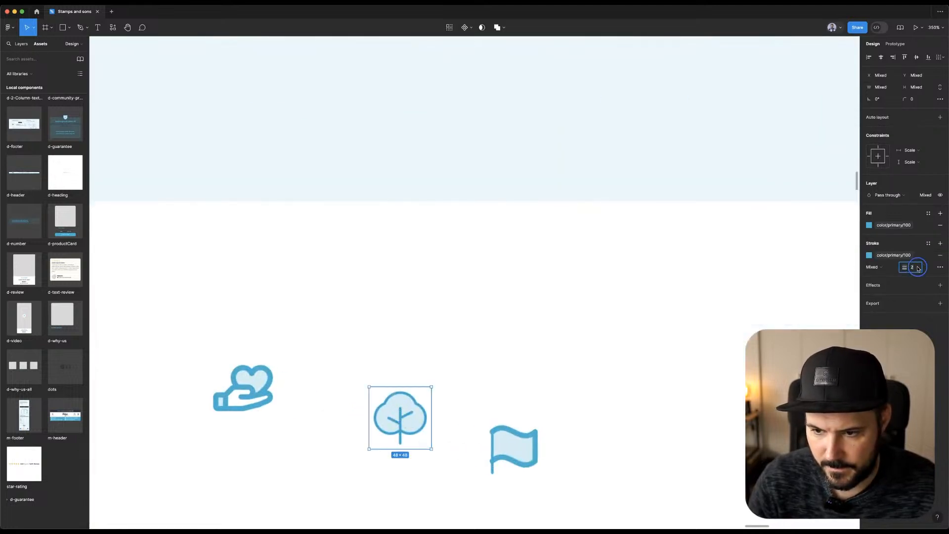
pyautogui.press('Return')
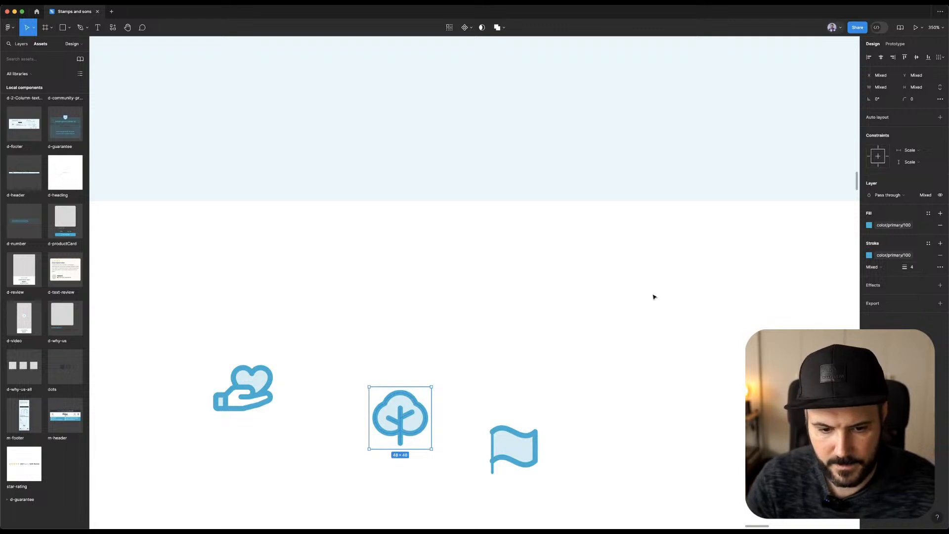
# Thicken the flagpole's stroke to match the rest of the flag icon.
pyautogui.scroll(-6, 491, 317)
pyautogui.click(493, 317)
pyautogui.scroll(-4, 492, 317)
pyautogui.scroll(7, 494, 347)
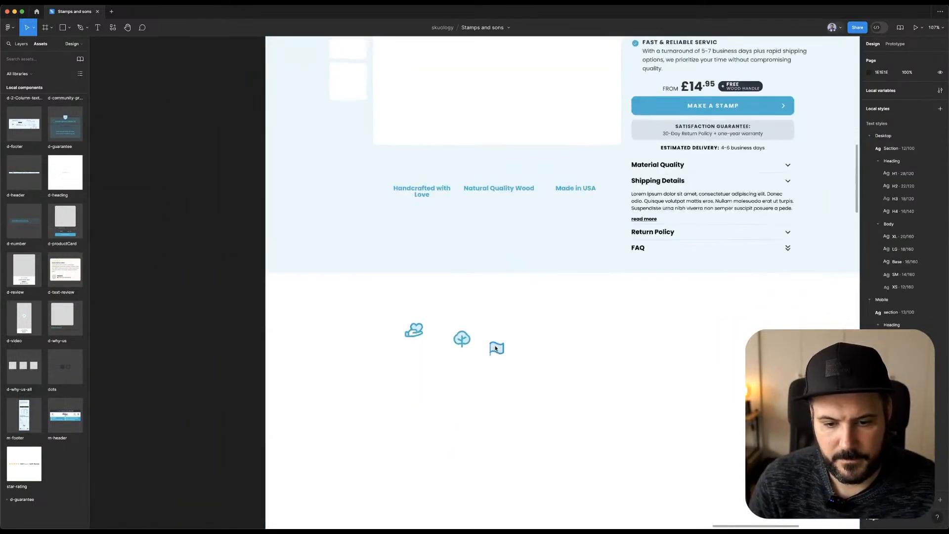
pyautogui.keyDown('super'); pyautogui.click(485, 346); pyautogui.keyUp('super')
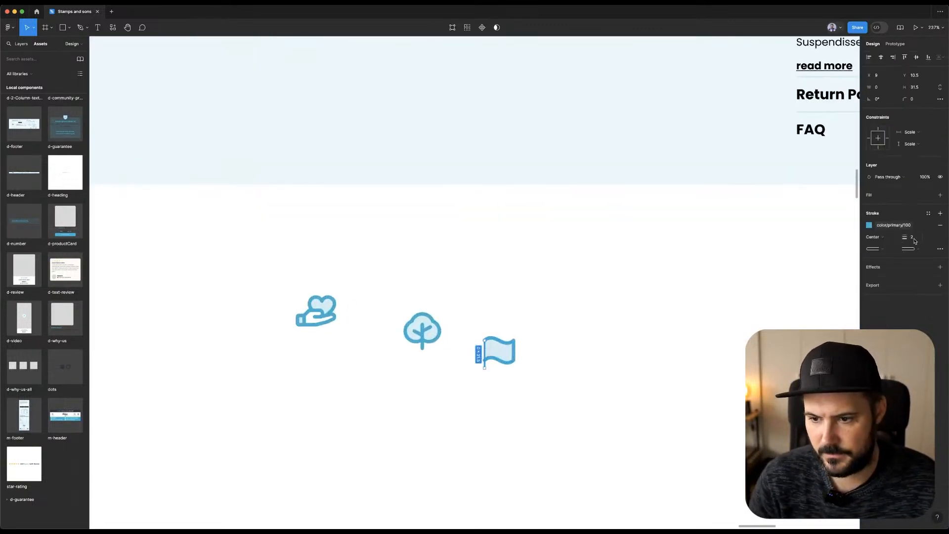
pyautogui.click(435, 278)
pyautogui.scroll(-4, 434, 277)
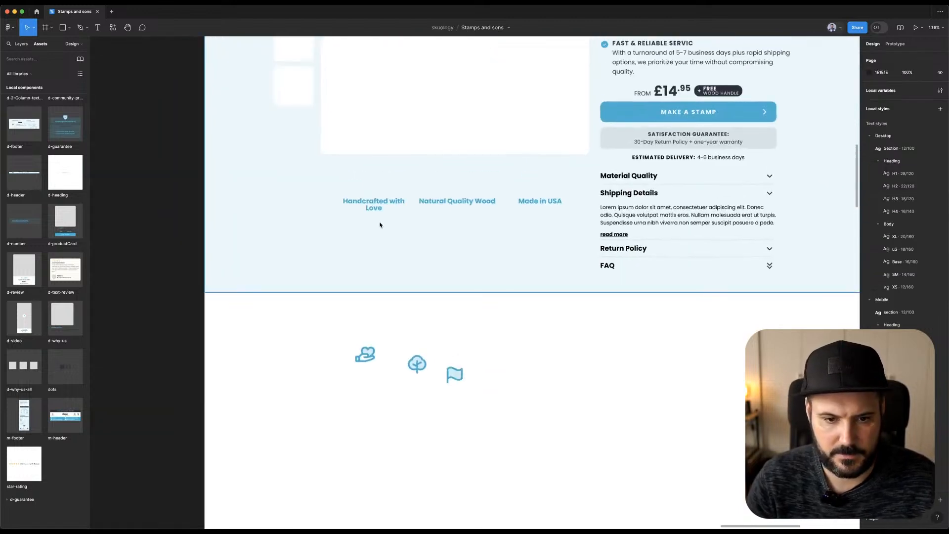
# Place the hand-heart, tree and flag icons centred above their matching labels, and select the three labels together.
pyautogui.moveTo(366, 335); pyautogui.dragTo(374, 161)
pyautogui.moveTo(423, 366); pyautogui.dragTo(451, 184)
pyautogui.click(458, 371)
pyautogui.moveTo(459, 370); pyautogui.dragTo(540, 182)
pyautogui.click(540, 200)
pyautogui.keyDown('shift'); pyautogui.click(457, 201); pyautogui.keyUp('shift')
pyautogui.keyDown('shift'); pyautogui.click(364, 201); pyautogui.keyUp('shift')
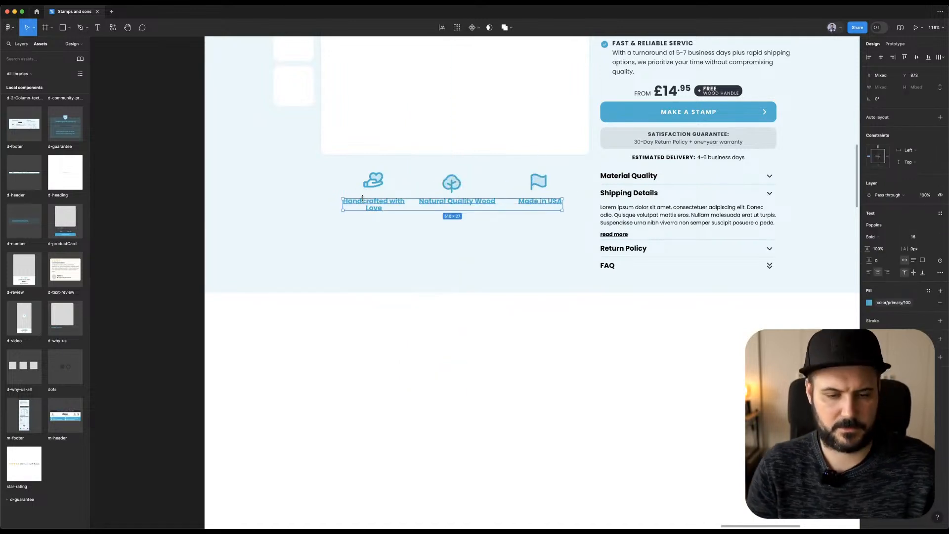
# Switch to the browser, open chat.openai.com in a new tab and hide the ChatGPT chat history.
pyautogui.press('super+Tab')
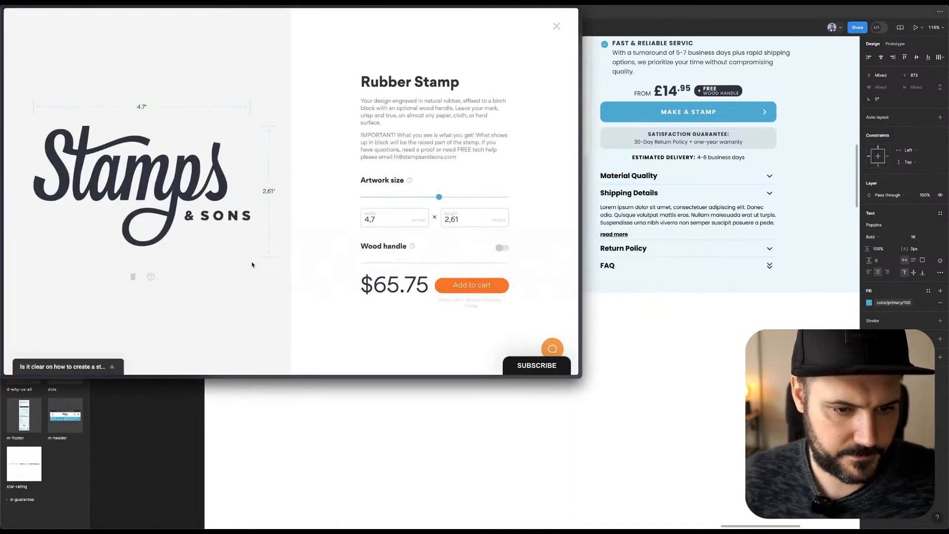
pyautogui.press('super+t')
pyautogui.write('chat.openai.com')
pyautogui.press('Return')
pyautogui.moveTo(2, 69)
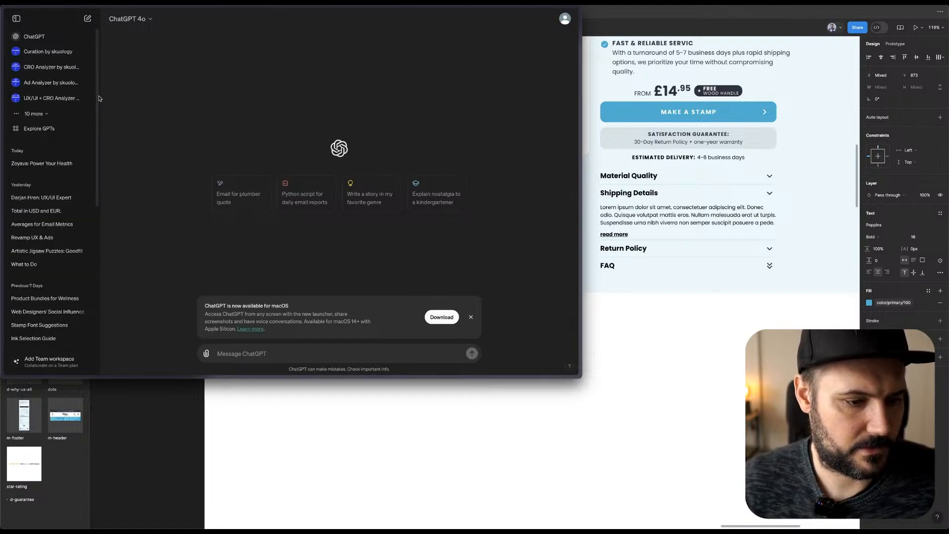
pyautogui.click(92, 131)
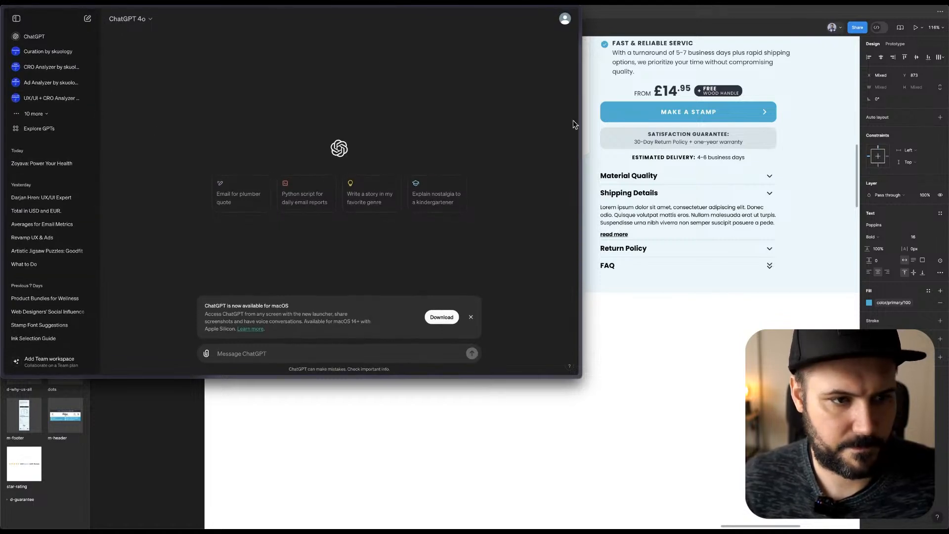
pyautogui.click(17, 19)
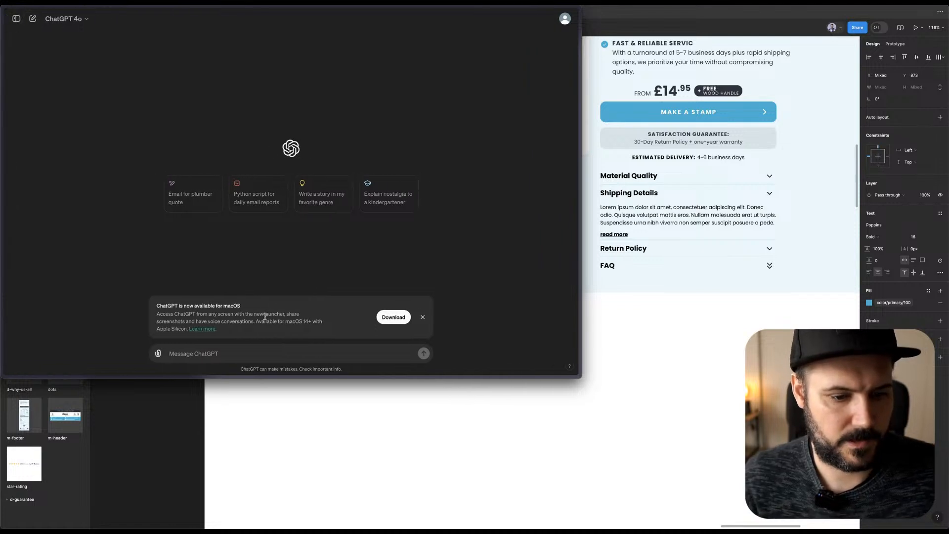
# Send the greeting "Hi," as the first message of the new chat.
pyautogui.click(258, 347)
pyautogui.write('Hi,')
pyautogui.press('Return')
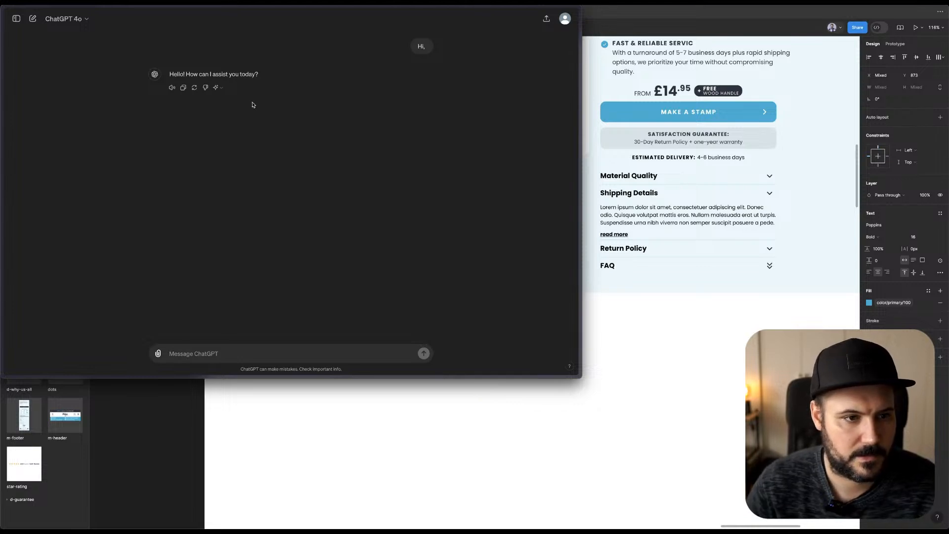
# Write the prompt "Please rewrite these to be short, clear benefits:" followed by Handcrafted with Love, Natural Quality Wood and Made in USA on separate lines.
pyautogui.click(240, 353)
pyautogui.write('Please rewrite these to be')
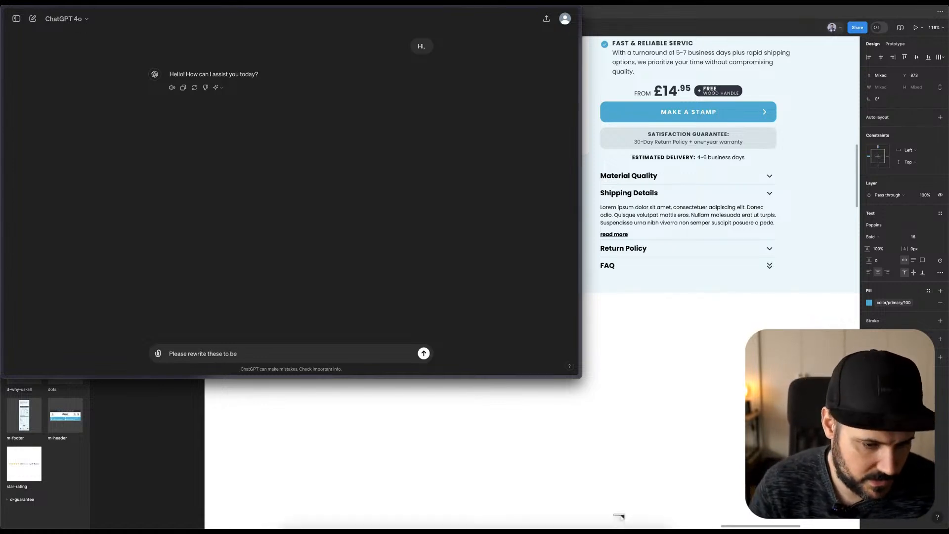
pyautogui.write('short,')
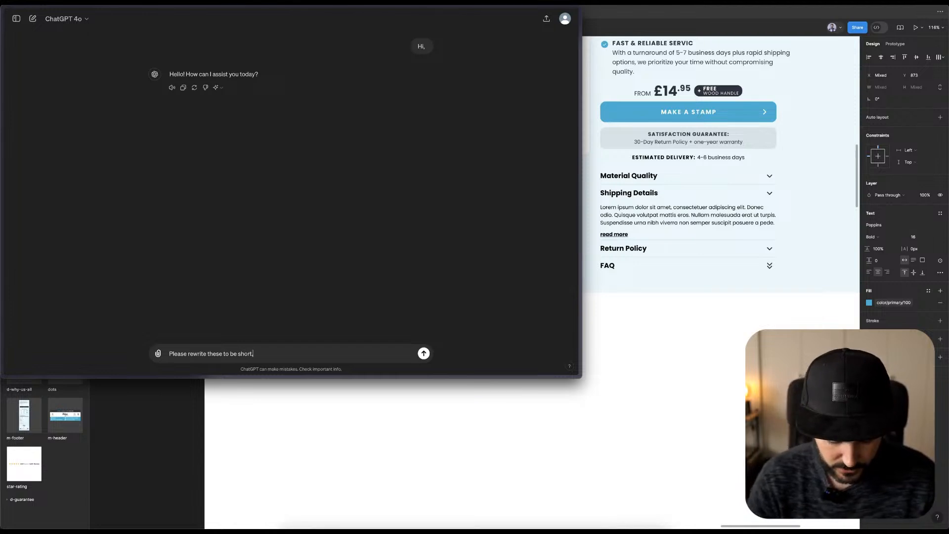
pyautogui.write(' clearn and')
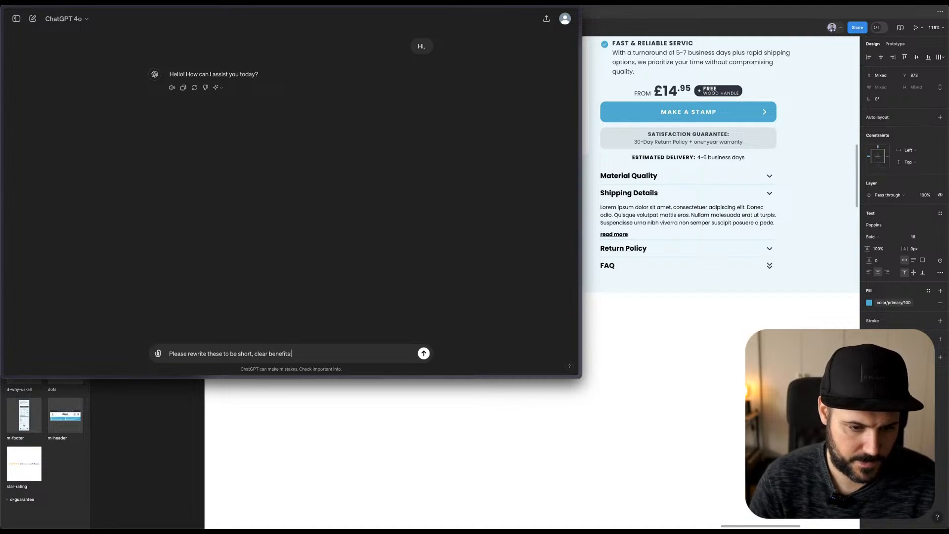
pyautogui.hotkey('shift', 'Return')
pyautogui.hotkey('shift', 'Return')
pyautogui.write('Handcrafted with Love Natural Quality Wood Made in USA')
pyautogui.hotkey('shift', 'Return')
pyautogui.hotkey('shift', 'Return')
# Add the request "Give me 5 more examples of what benefits or features and icons could be used to increase trust.".
pyautogui.write('G')
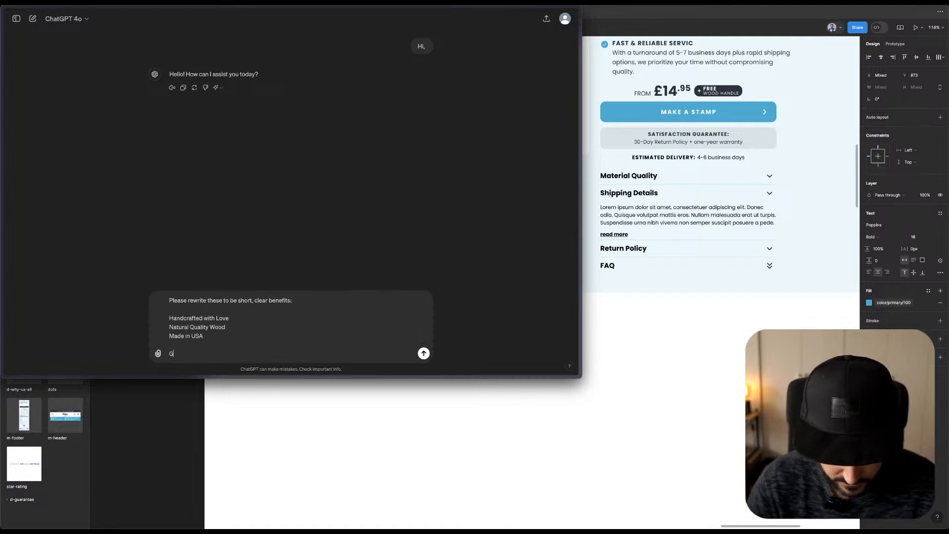
pyautogui.write('ive me 5 more')
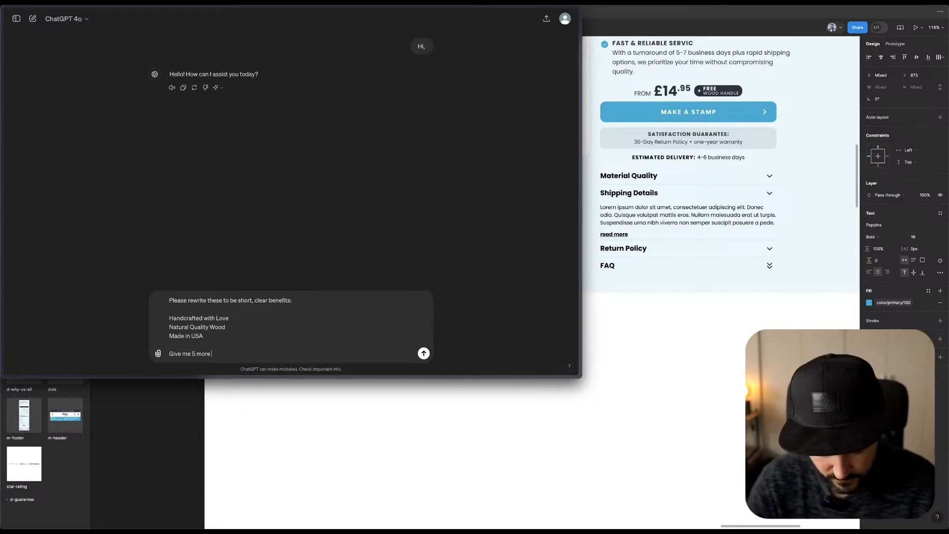
pyautogui.write(' examples of what')
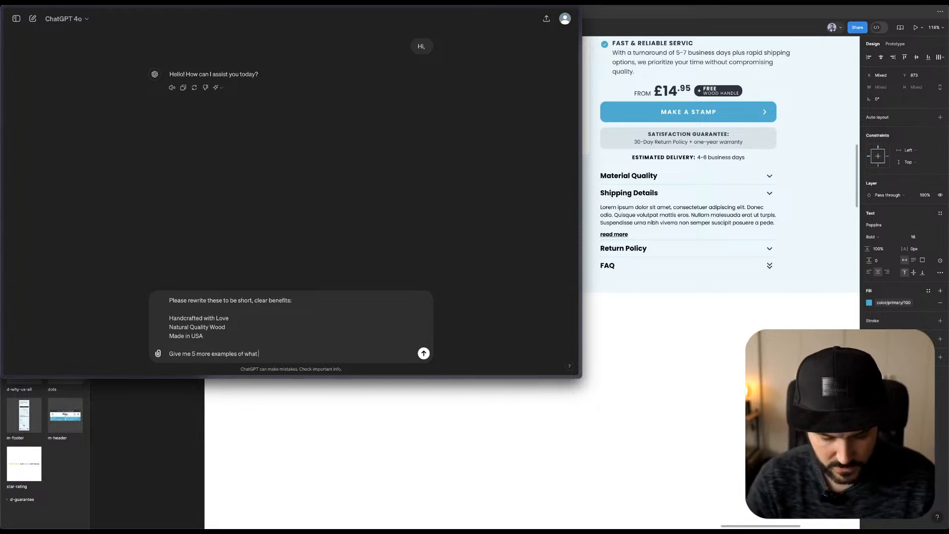
pyautogui.write(' benefits and icons could be used to increase trust.')
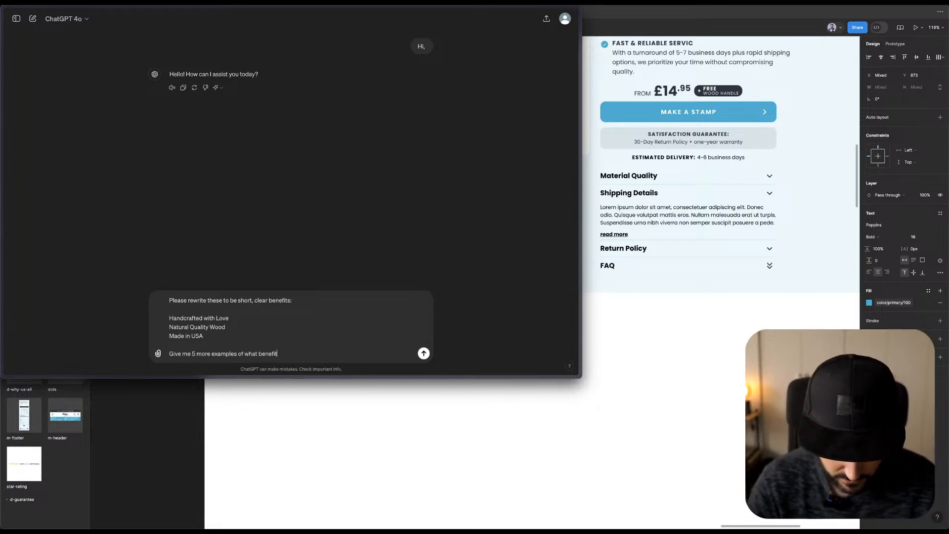
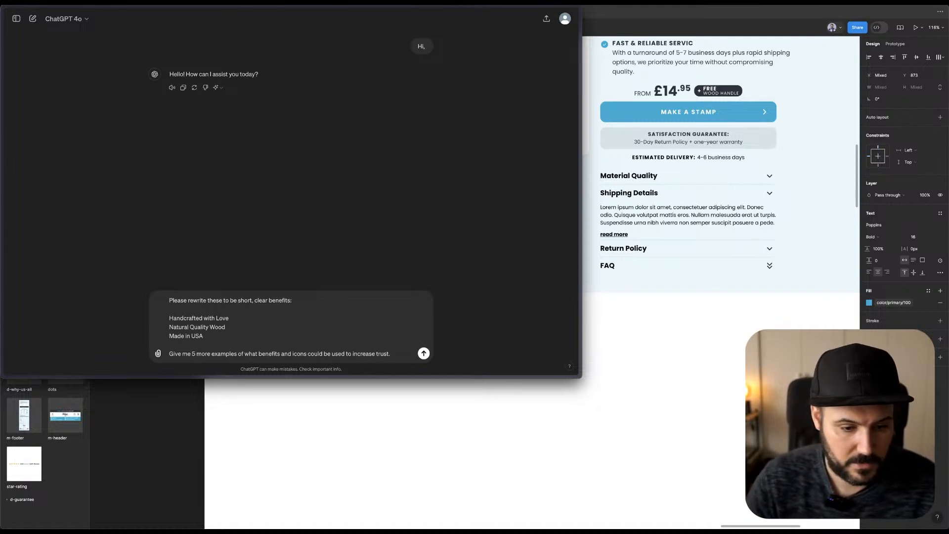
pyautogui.click(280, 352)
pyautogui.write('or features')
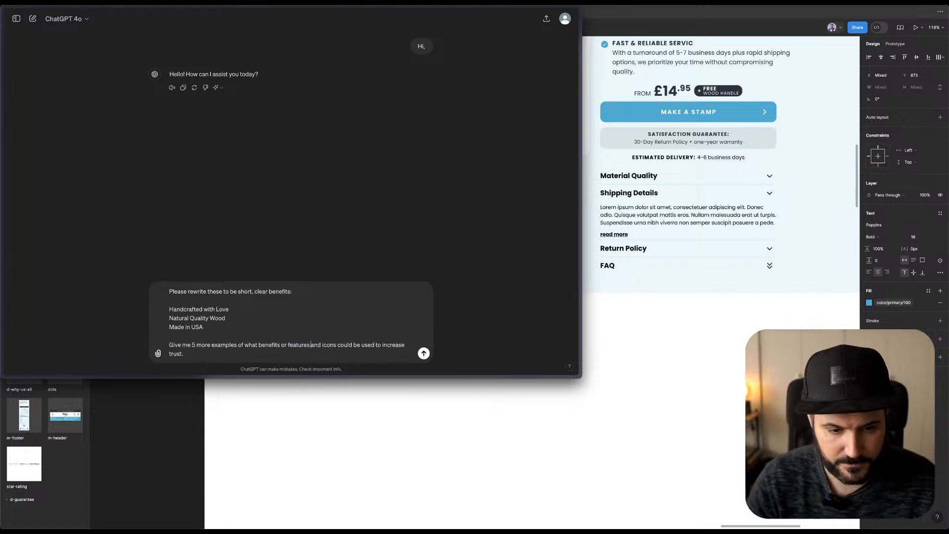
# Add "Here is some product info for context:" with the full text copied from Figma's product-stamps frame, and send the prompt.
pyautogui.hotkey('shift', 'Return')
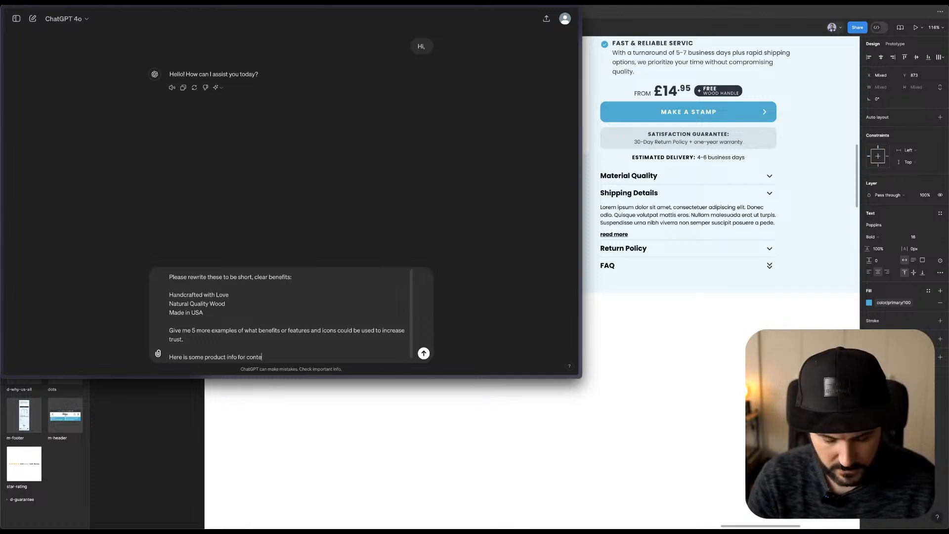
pyautogui.write('xt:')
pyautogui.hotkey('shift', 'Return')
pyautogui.press('super+Tab')
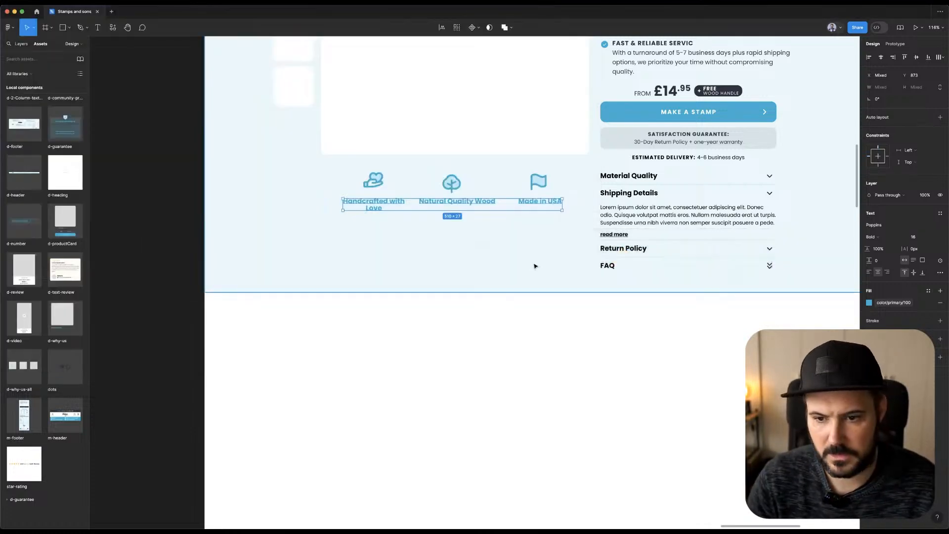
pyautogui.hotkey('shift', '1')
pyautogui.click(645, 175)
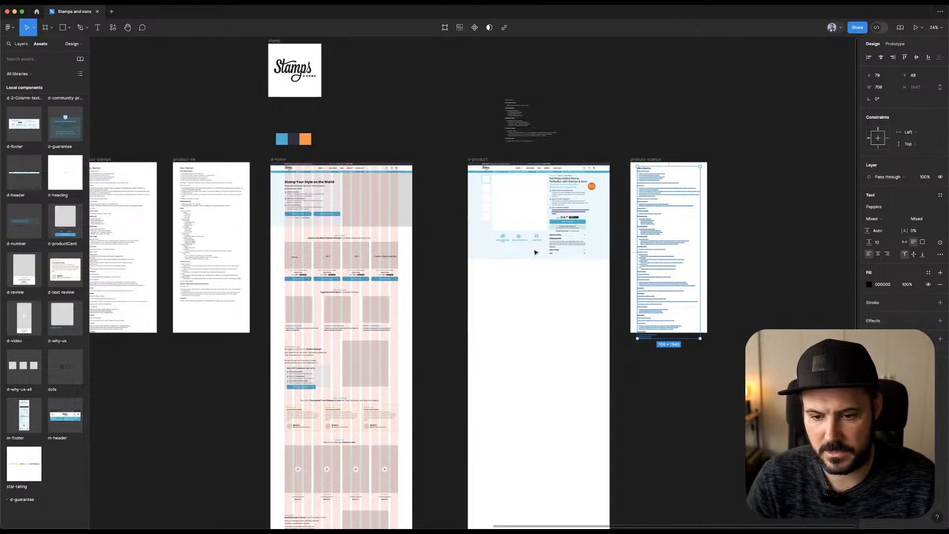
pyautogui.hotkey('ctrl', 'c')
pyautogui.press('super+Tab')
pyautogui.hotkey('ctrl', 'v')
pyautogui.click(423, 353)
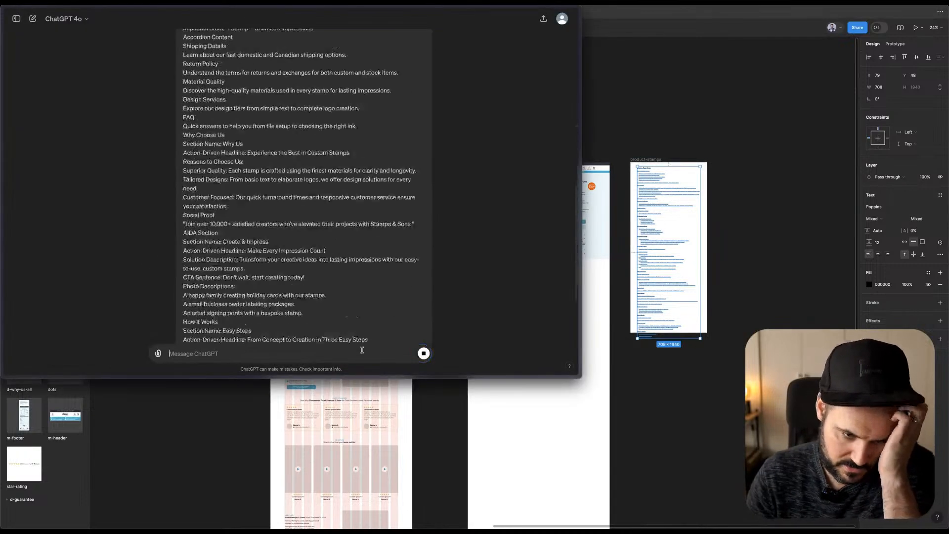
# Copy "Handcrafted with Care" from the ChatGPT reply and replace the label under the hand-heart icon in Figma with it.
pyautogui.scroll(1, 335, 318)
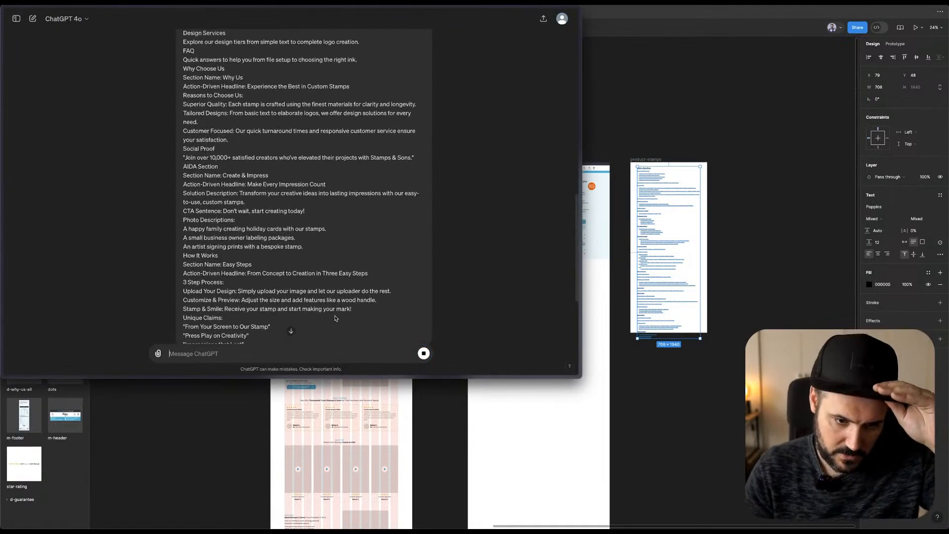
pyautogui.scroll(-3, 335, 317)
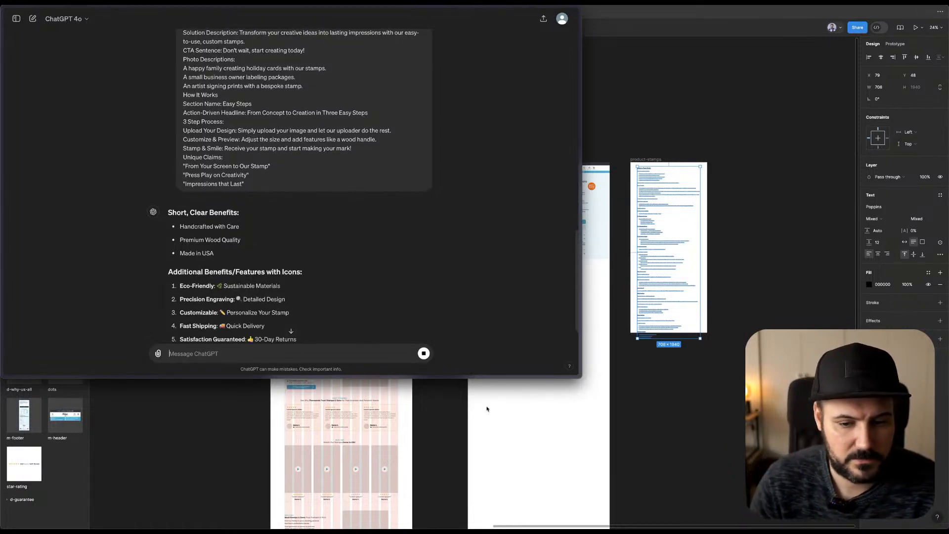
pyautogui.press('super+Tab')
pyautogui.scroll(5, 525, 241)
pyautogui.press('super+Tab')
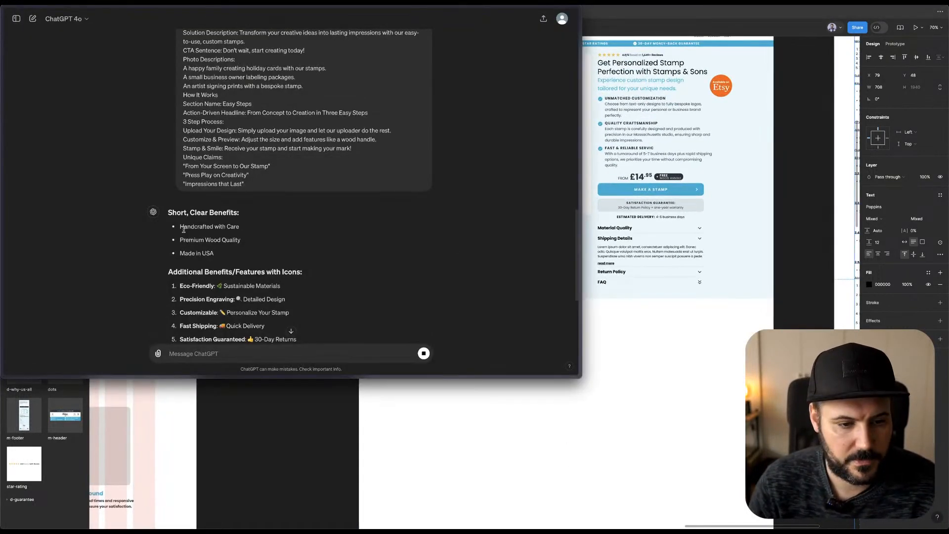
pyautogui.moveTo(178, 227); pyautogui.dragTo(257, 225)
pyautogui.press('super+Tab')
pyautogui.doubleClick(460, 243)
pyautogui.press('super+v')
pyautogui.press('Escape')
pyautogui.click(582, 337)
pyautogui.scroll(5, 598, 314)
# Copy "Premium Wood Quality" from the ChatGPT reply and replace the label under the tree icon in Figma with it.
pyautogui.press('super+Tab')
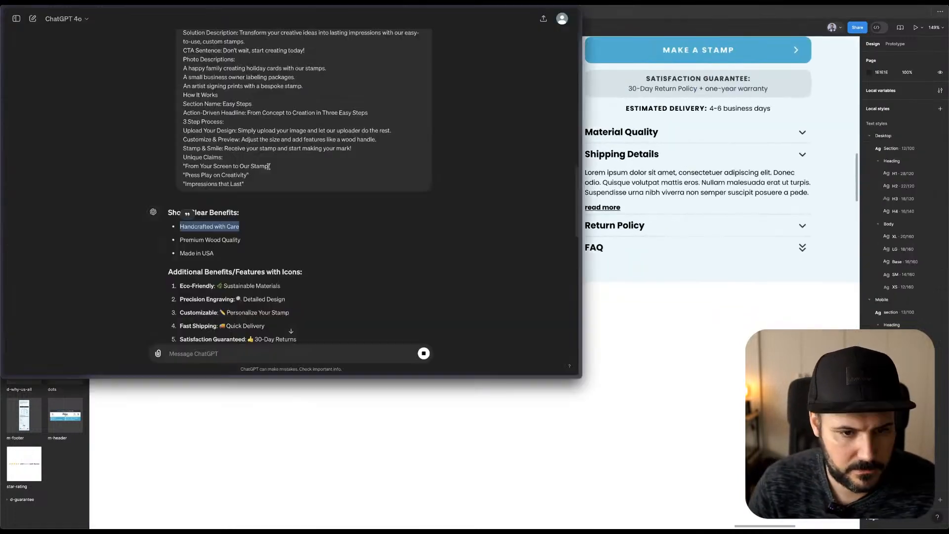
pyautogui.moveTo(181, 240); pyautogui.dragTo(248, 241)
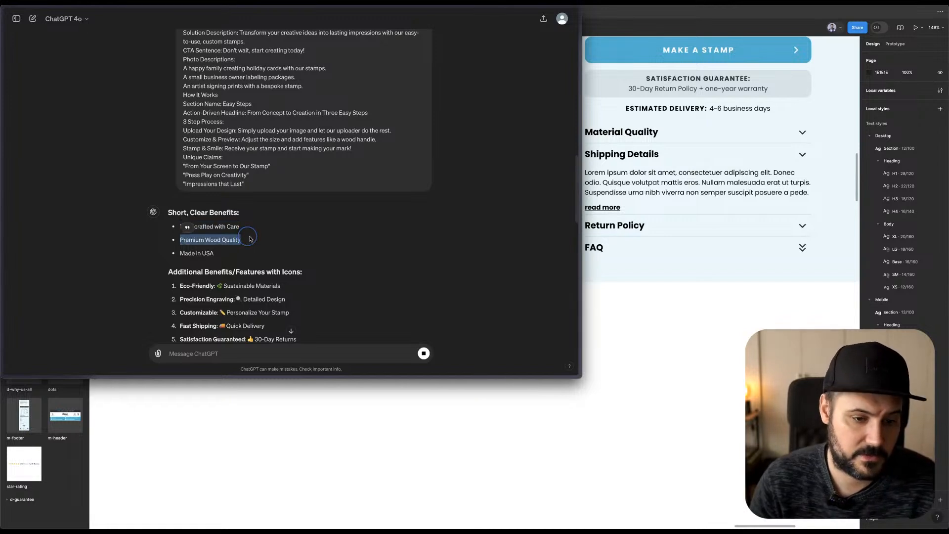
pyautogui.press('super+Tab')
pyautogui.doubleClick(403, 165)
pyautogui.press('super+v')
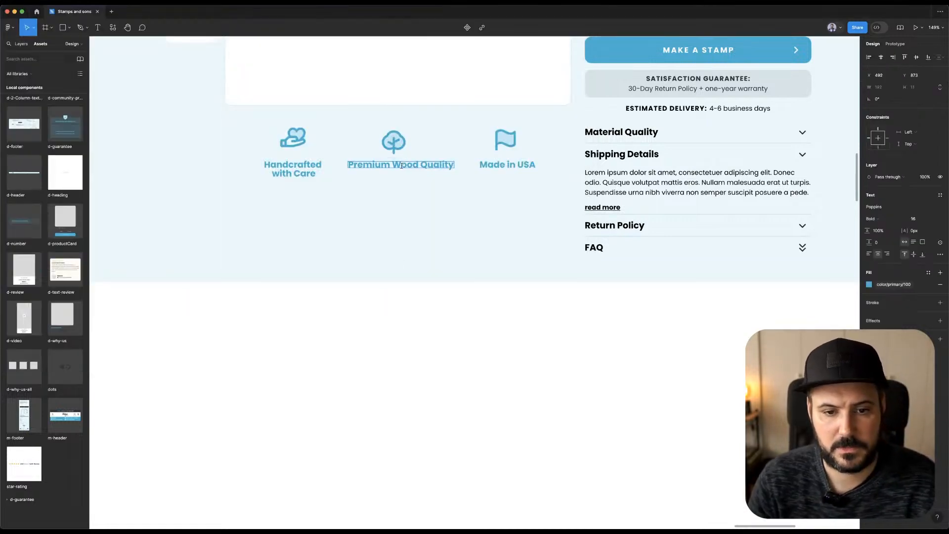
pyautogui.press('Escape')
pyautogui.click(540, 355)
# Return to ChatGPT and examine the suggested additional benefits and features with icons, one by one.
pyautogui.press('super+Tab')
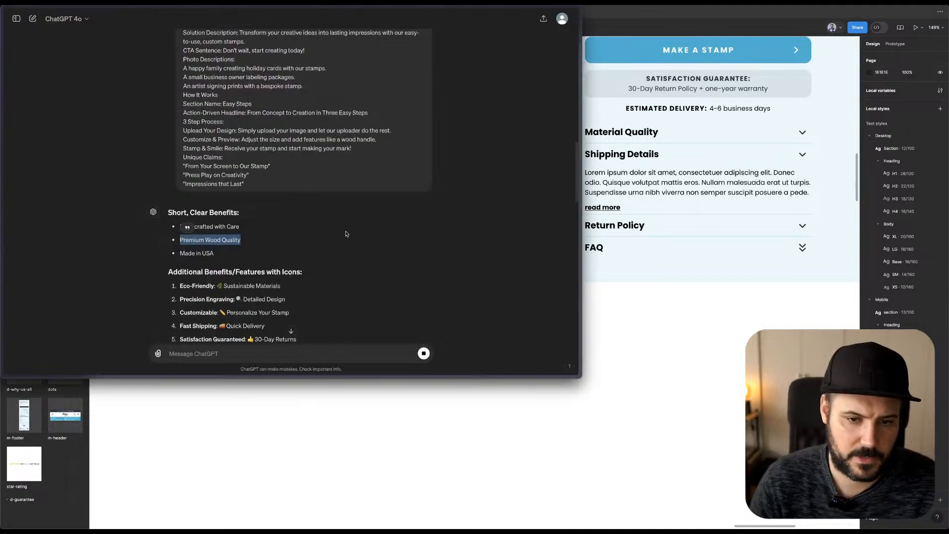
pyautogui.click(267, 250)
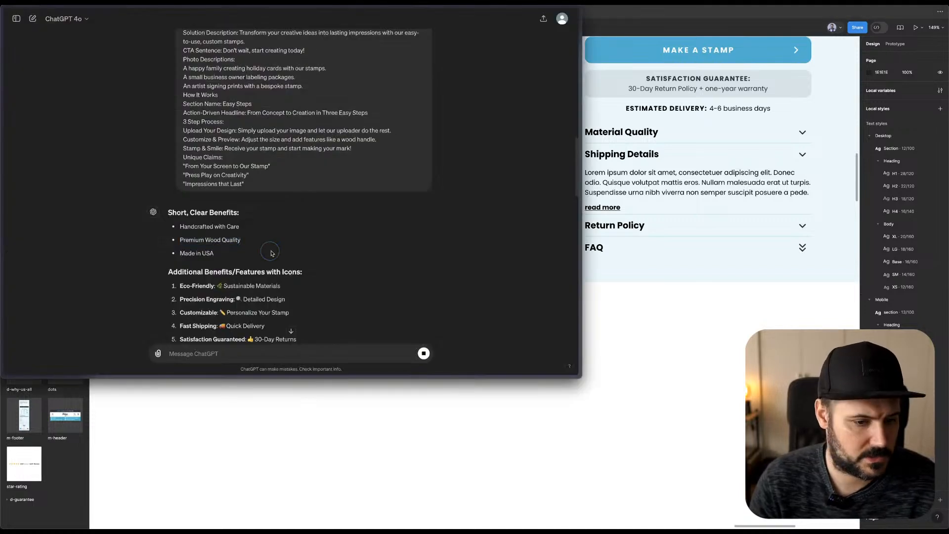
pyautogui.scroll(-3, 307, 259)
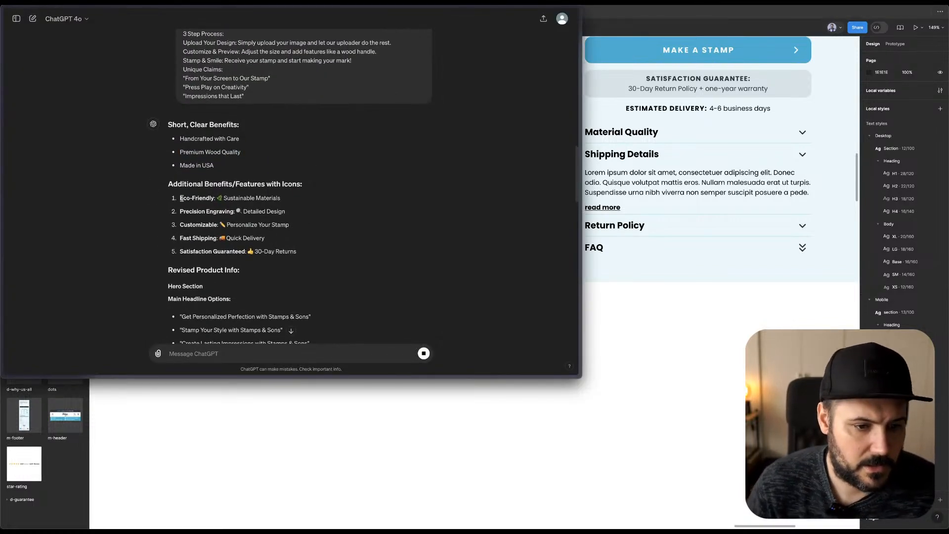
pyautogui.moveTo(181, 198); pyautogui.dragTo(306, 202)
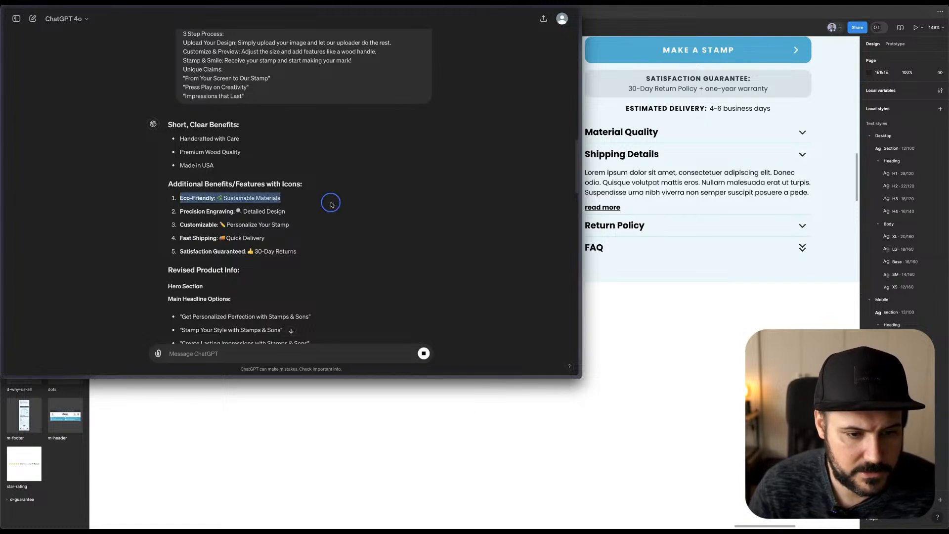
pyautogui.click(205, 212)
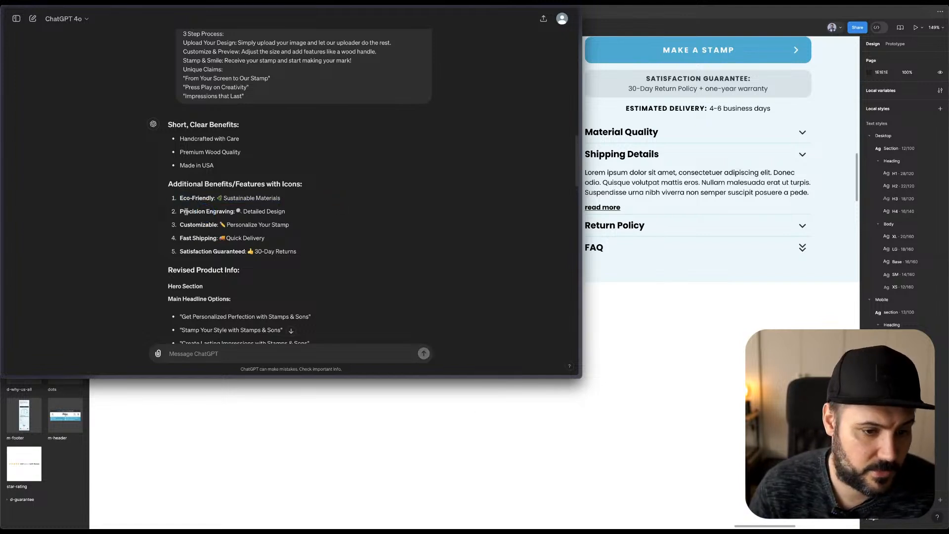
pyautogui.moveTo(181, 212); pyautogui.dragTo(287, 210)
pyautogui.click(287, 210)
pyautogui.moveTo(220, 211); pyautogui.dragTo(239, 210)
pyautogui.click(192, 213)
pyautogui.moveTo(179, 226); pyautogui.dragTo(289, 225)
pyautogui.click(191, 238)
pyautogui.moveTo(179, 239); pyautogui.dragTo(292, 240)
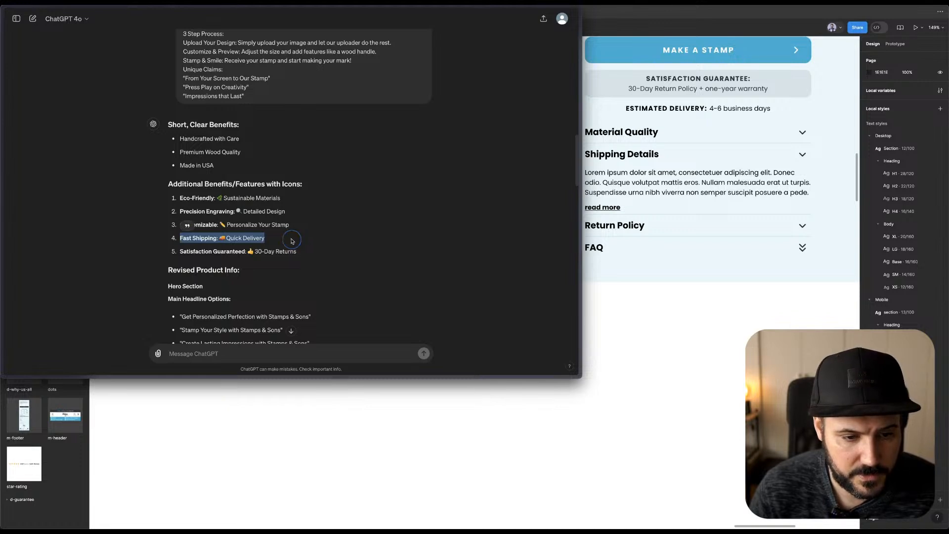
# Copy "Quick Delivery" from the Fast Shipping suggestion and switch back to the feature labels in Figma.
pyautogui.click(225, 239)
pyautogui.moveTo(225, 239); pyautogui.dragTo(282, 240)
pyautogui.hotkey('ctrl', 'c')
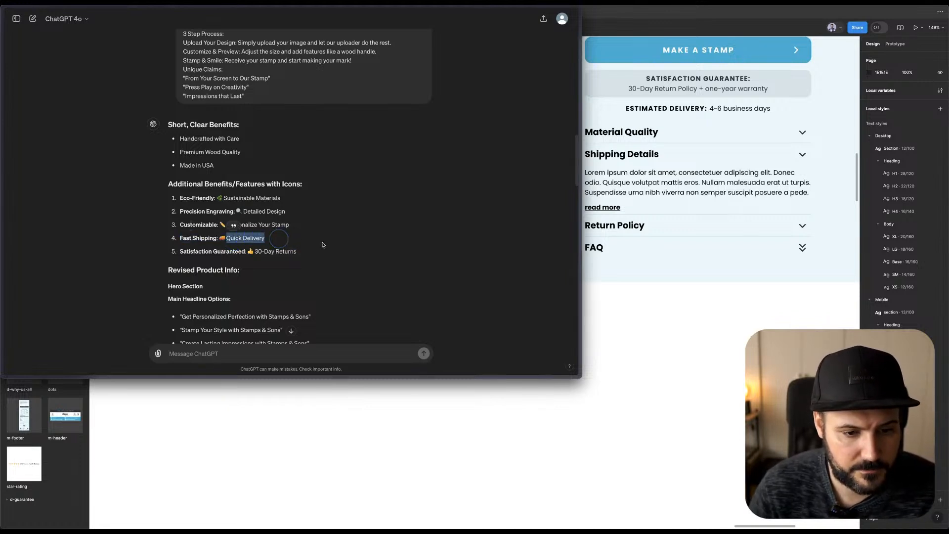
pyautogui.press('super+Tab')
pyautogui.scroll(3, 587, 347)
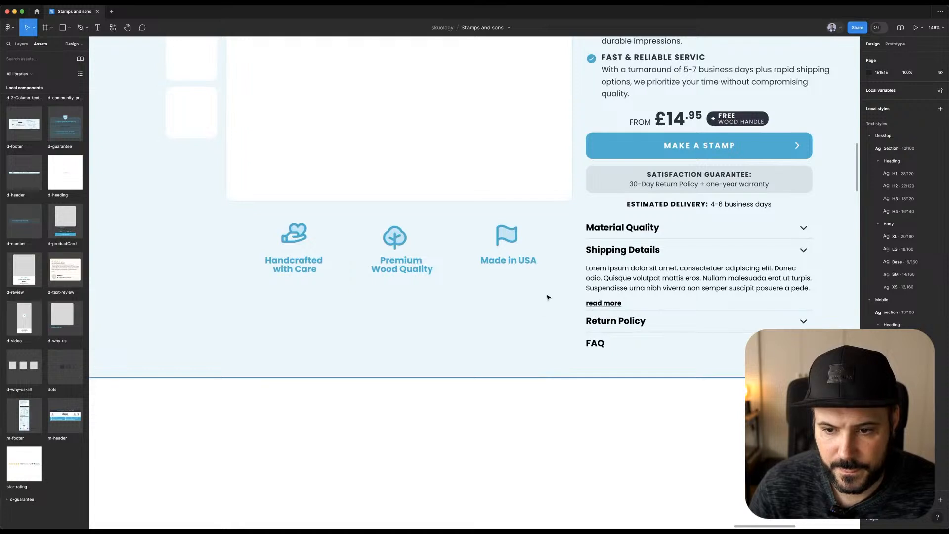
pyautogui.doubleClick(509, 260)
pyautogui.hotkey('ctrl', 'v')
pyautogui.hotkey('ctrl', 'z')
# Shift the flag icon and its label closer to the tree item, duplicate them beside it, and change the copy's label to "Quick Delivery".
pyautogui.click(506, 231)
pyautogui.keyDown('shift'); pyautogui.click(509, 262); pyautogui.keyUp('shift')
pyautogui.moveTo(509, 242); pyautogui.dragTo(549, 246)
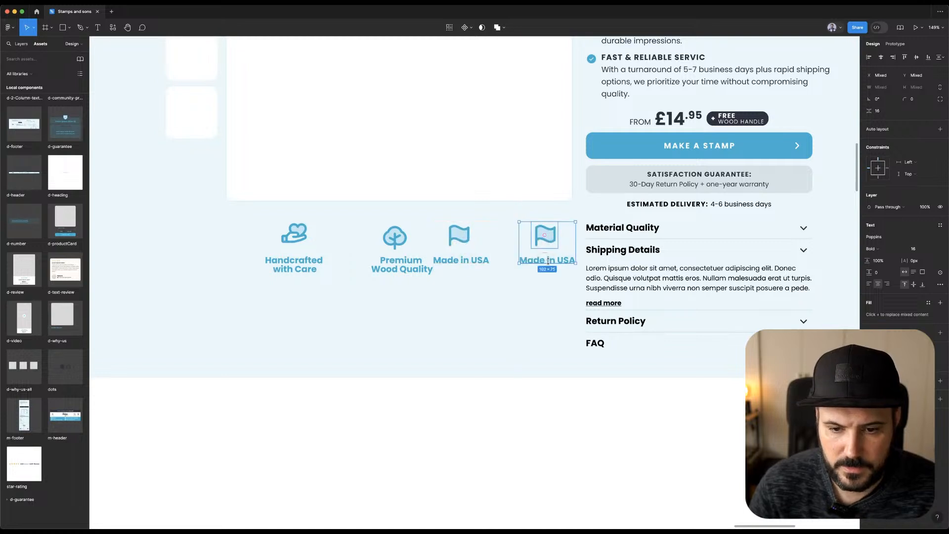
pyautogui.click(549, 259)
pyautogui.doubleClick(560, 260)
pyautogui.hotkey('ctrl', 'v')
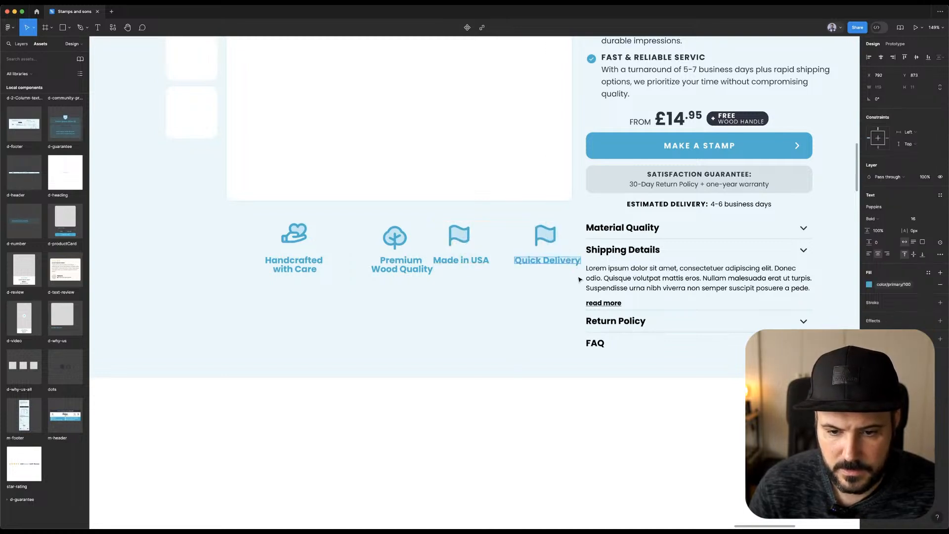
# Open the Phosphor Icons plugin, search for "truck" and insert the Truck icon on the empty canvas beside the page frame.
pyautogui.press('super+Tab')
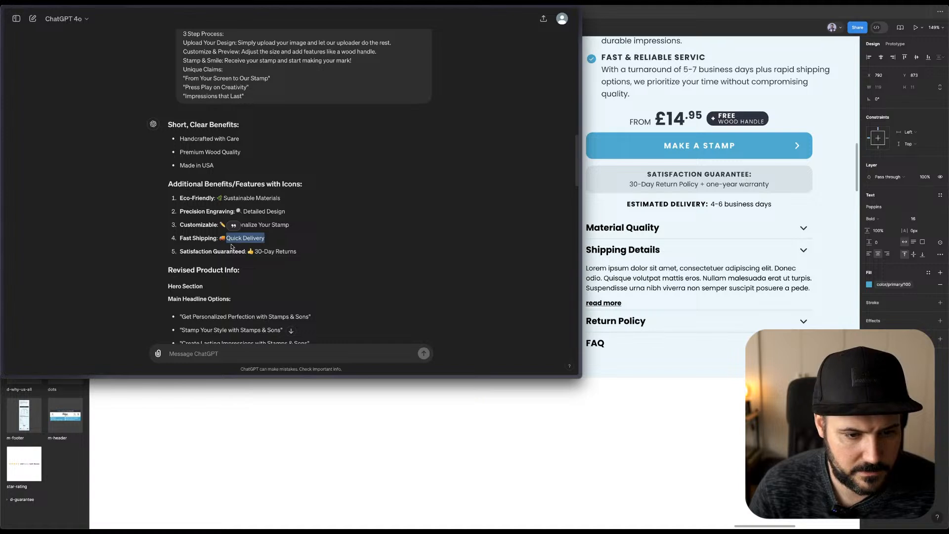
pyautogui.press('super+Tab')
pyautogui.click(488, 422)
pyautogui.hscroll(-3, 488, 422)
pyautogui.click(137, 92)
pyautogui.click(112, 28)
pyautogui.click(138, 110)
pyautogui.click(148, 187)
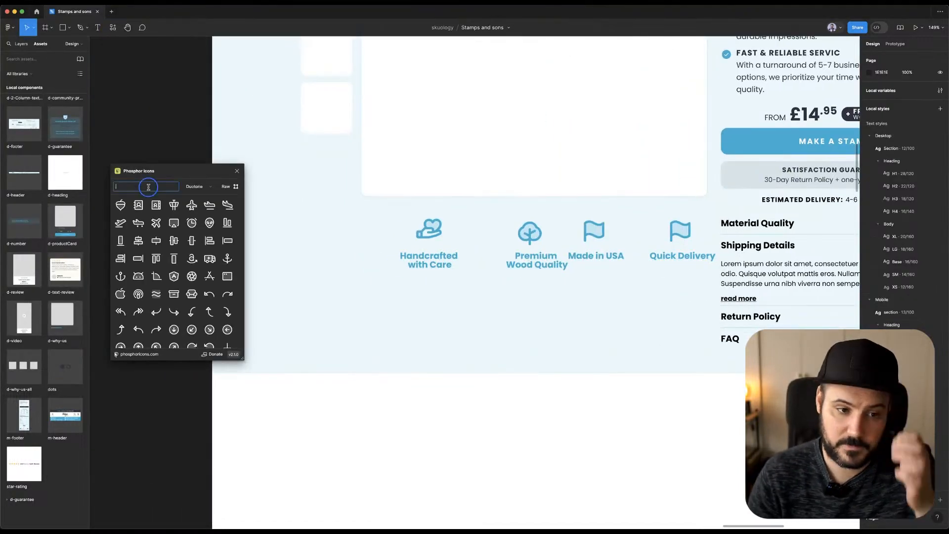
pyautogui.write('truck')
pyautogui.moveTo(120, 205); pyautogui.dragTo(176, 453)
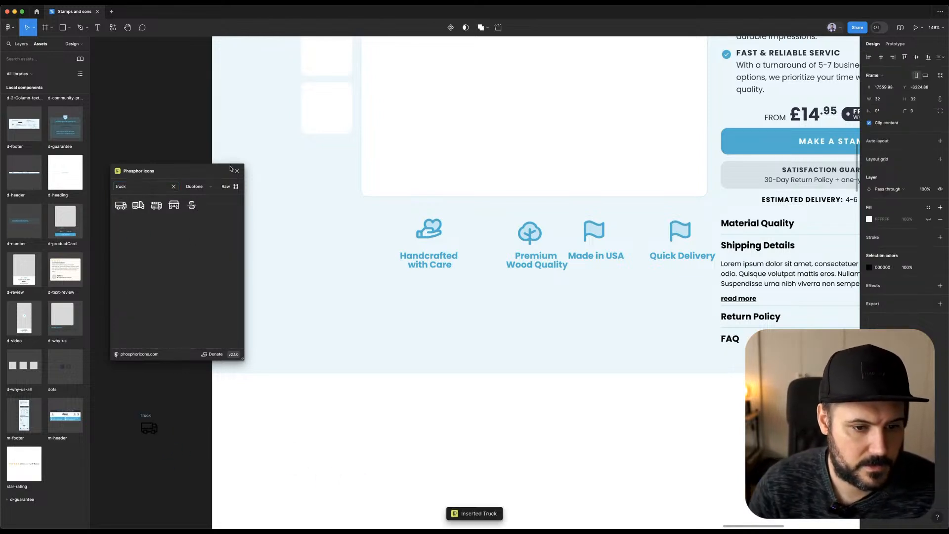
# Search the Phosphor icons for "plane", insert the tilted airplane icon on the empty canvas near the truck, and close the plugin.
pyautogui.doubleClick(132, 187)
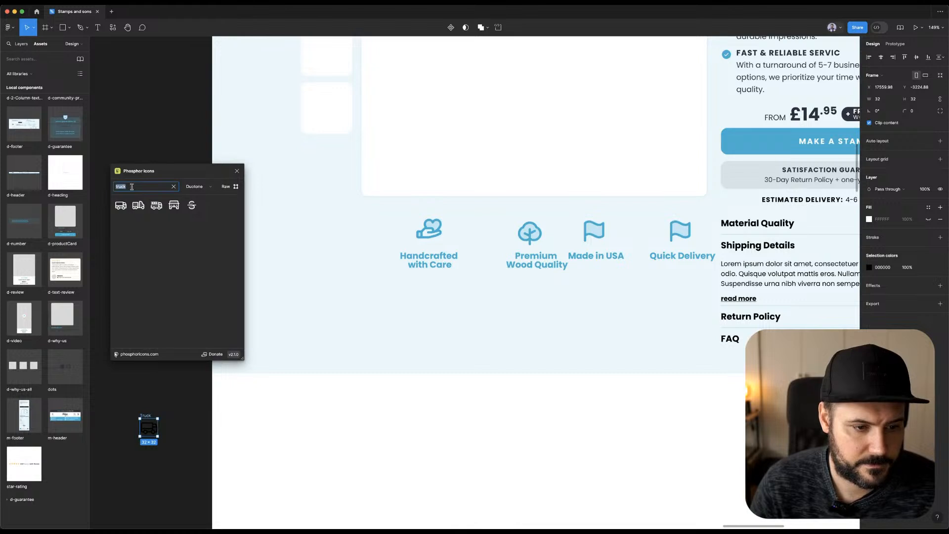
pyautogui.write('plane')
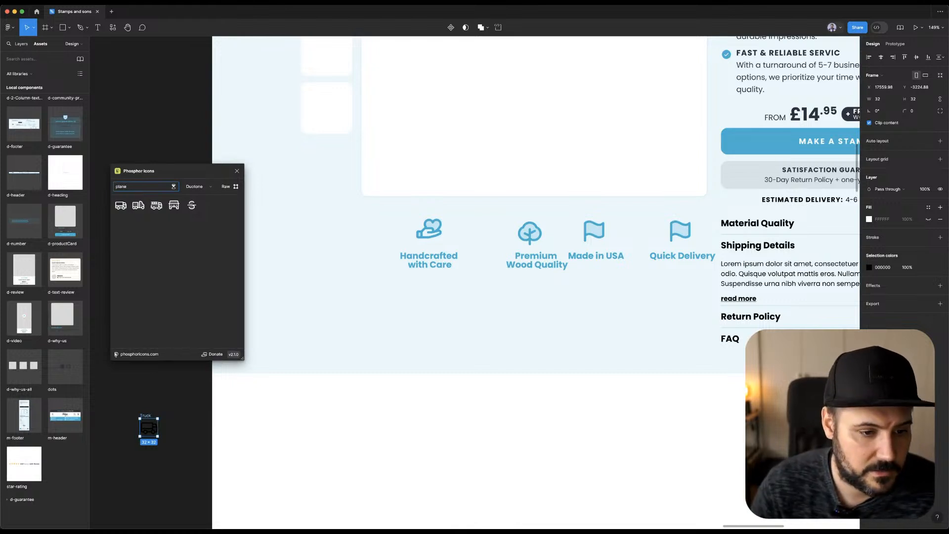
pyautogui.press('Tab')
pyautogui.click(146, 186)
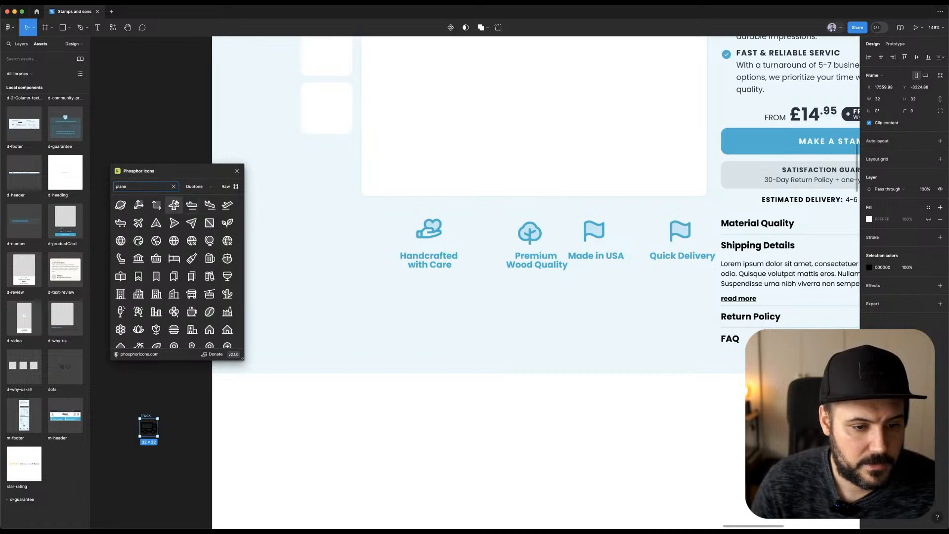
pyautogui.moveTo(138, 224); pyautogui.dragTo(179, 396)
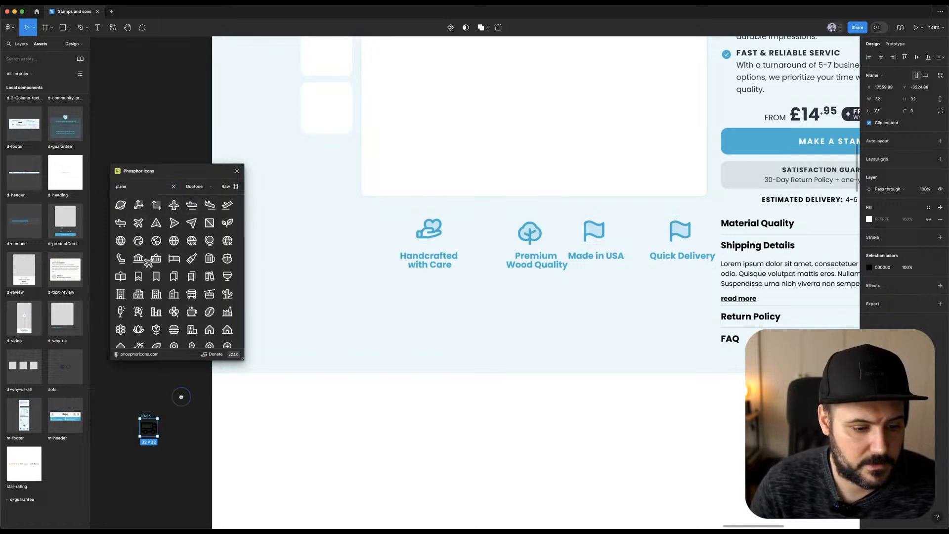
pyautogui.click(237, 170)
# Move the truck and airplane icons onto the white area below the hero and align their vertical centers.
pyautogui.moveTo(125, 368); pyautogui.dragTo(196, 451)
pyautogui.moveTo(182, 396); pyautogui.dragTo(587, 415)
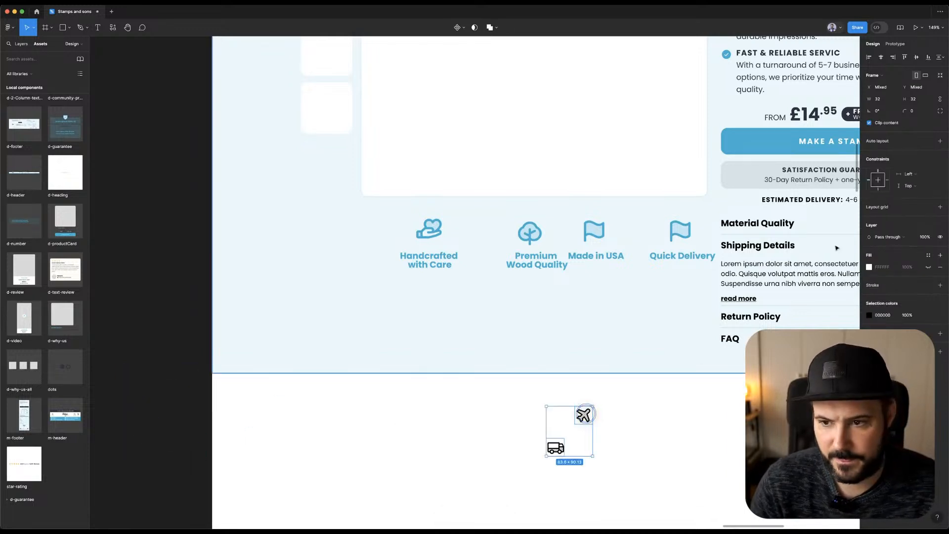
pyautogui.click(917, 57)
pyautogui.click(624, 414)
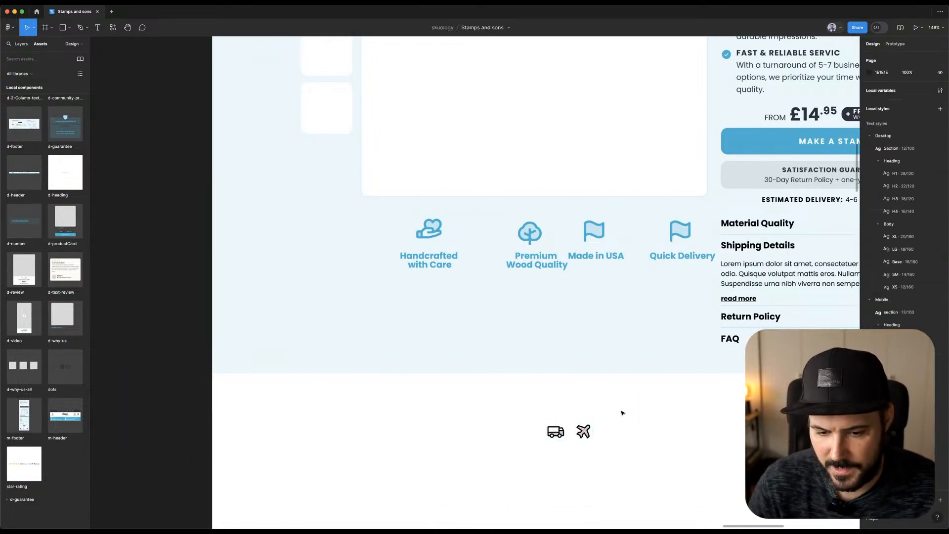
pyautogui.moveTo(597, 463); pyautogui.dragTo(628, 476)
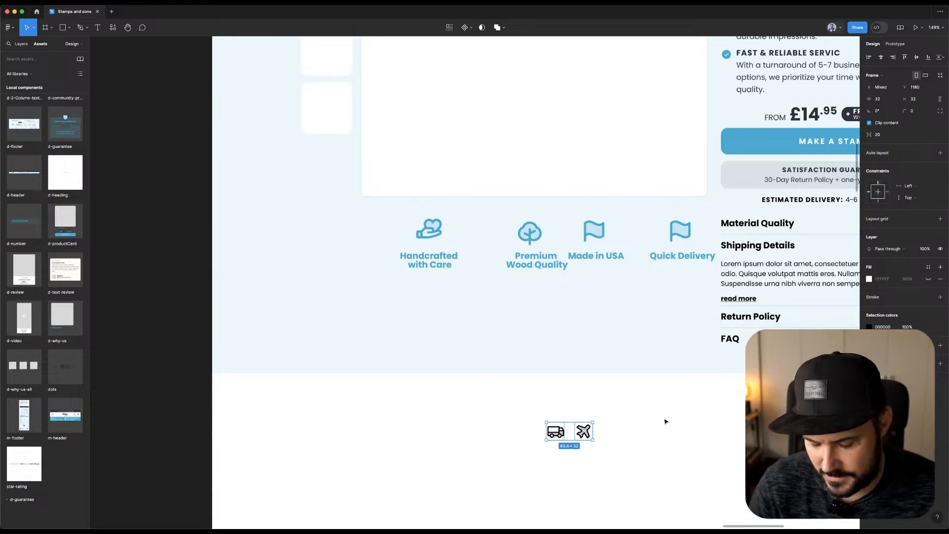
pyautogui.click(616, 433)
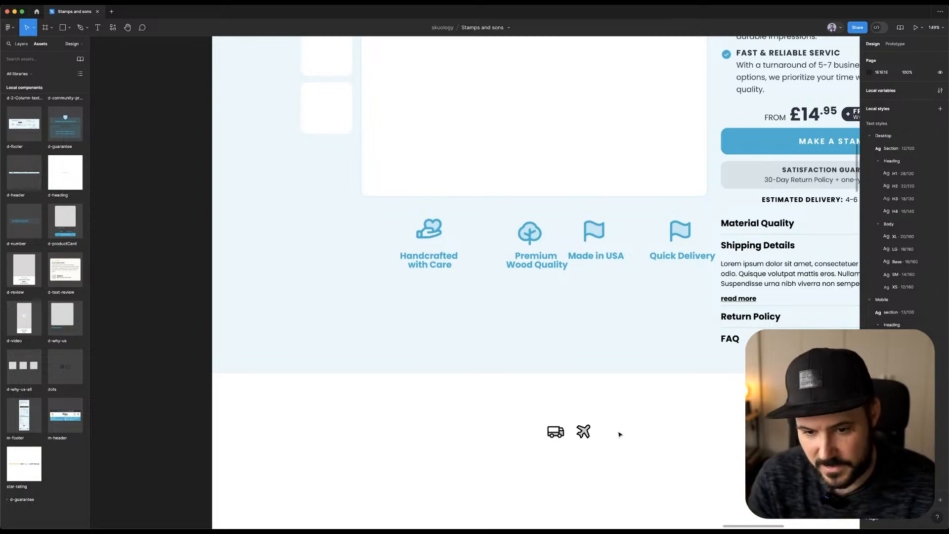
# Place a copy of the "Quick Delivery" label in the white area beneath the truck and airplane icons.
pyautogui.moveTo(644, 431); pyautogui.dragTo(496, 316)
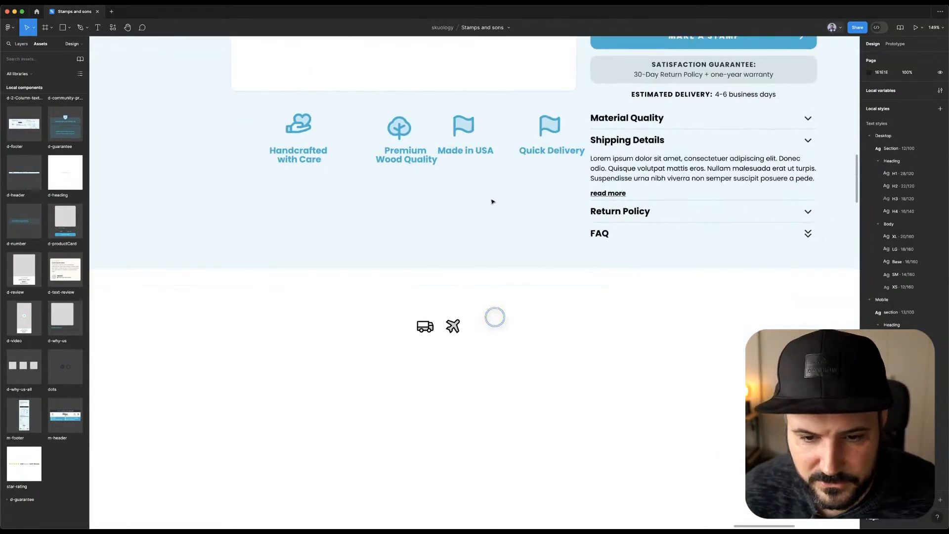
pyautogui.click(473, 153)
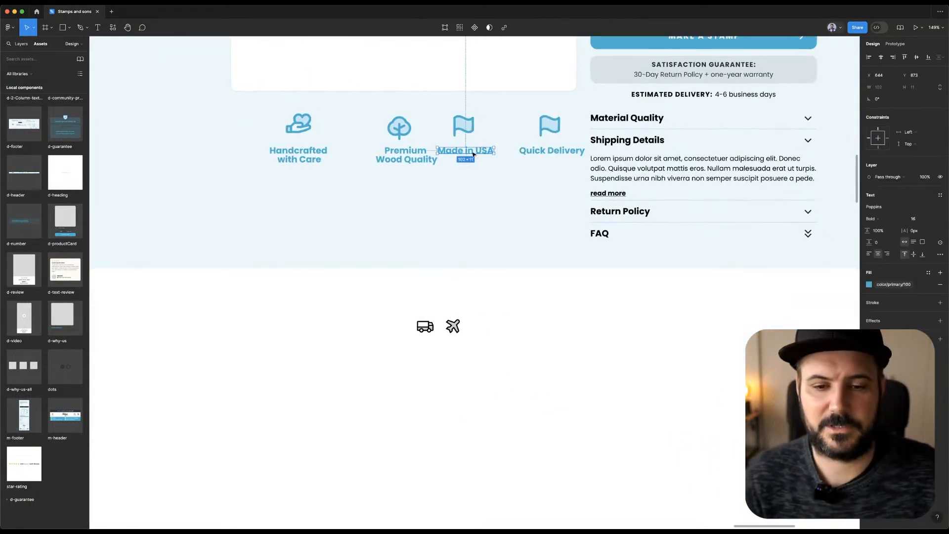
pyautogui.click(462, 302)
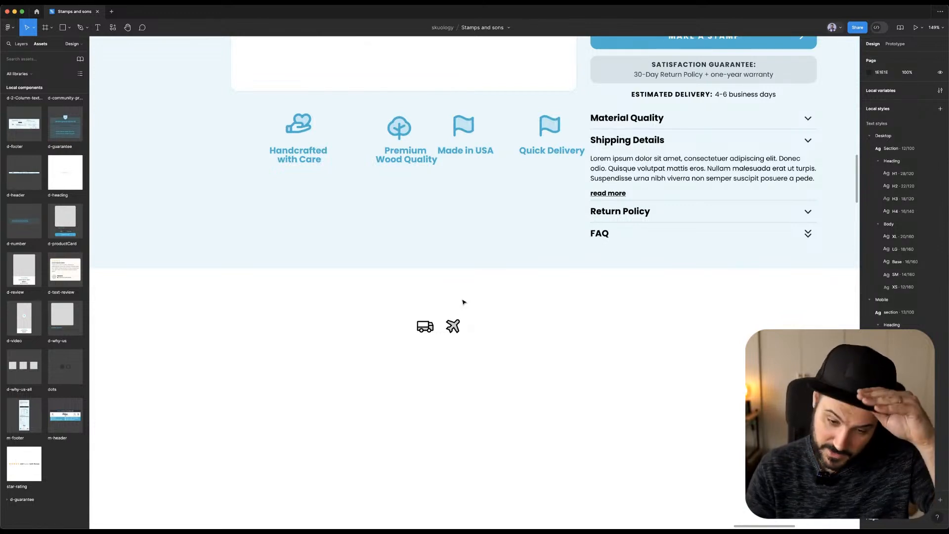
pyautogui.moveTo(551, 152); pyautogui.dragTo(439, 360)
# Recolor the truck and airplane icons with color/primary/100 and resize them to 48 × 48.
pyautogui.moveTo(397, 304); pyautogui.dragTo(501, 344)
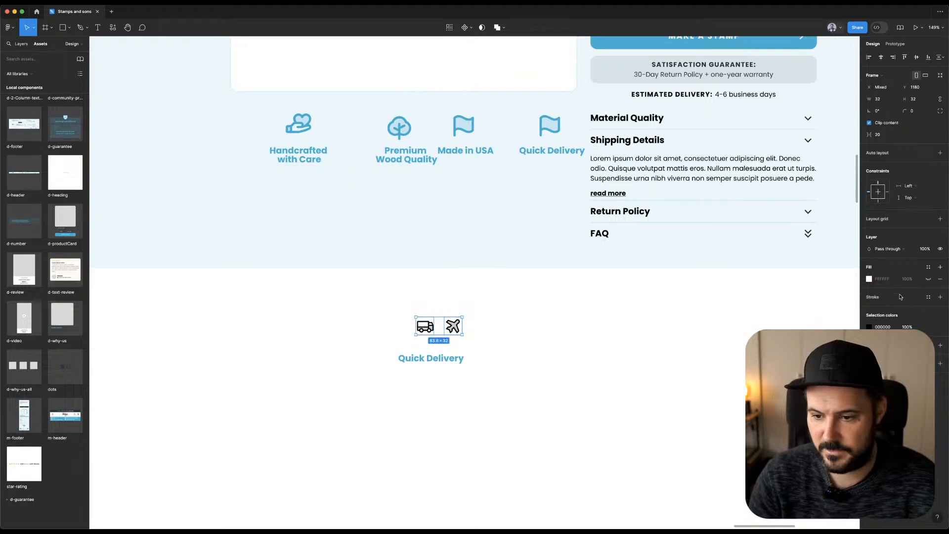
pyautogui.click(928, 327)
pyautogui.click(806, 378)
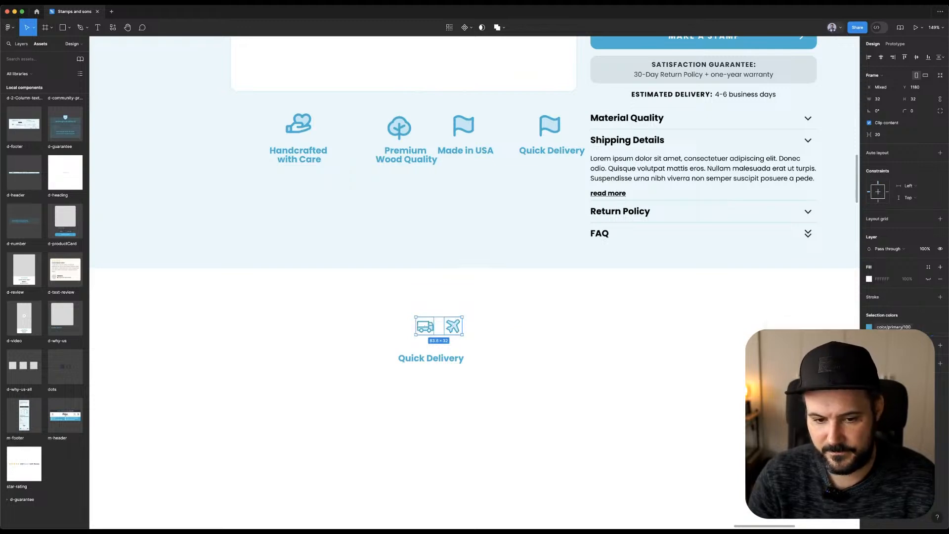
pyautogui.click(921, 102)
pyautogui.write('48')
pyautogui.press('Return')
# Duplicate the "Quick Delivery" label beside the original and center the airplane icon above the copy.
pyautogui.click(599, 319)
pyautogui.moveTo(437, 361); pyautogui.dragTo(539, 363)
pyautogui.keyDown('shift'); pyautogui.click(457, 331); pyautogui.keyUp('shift')
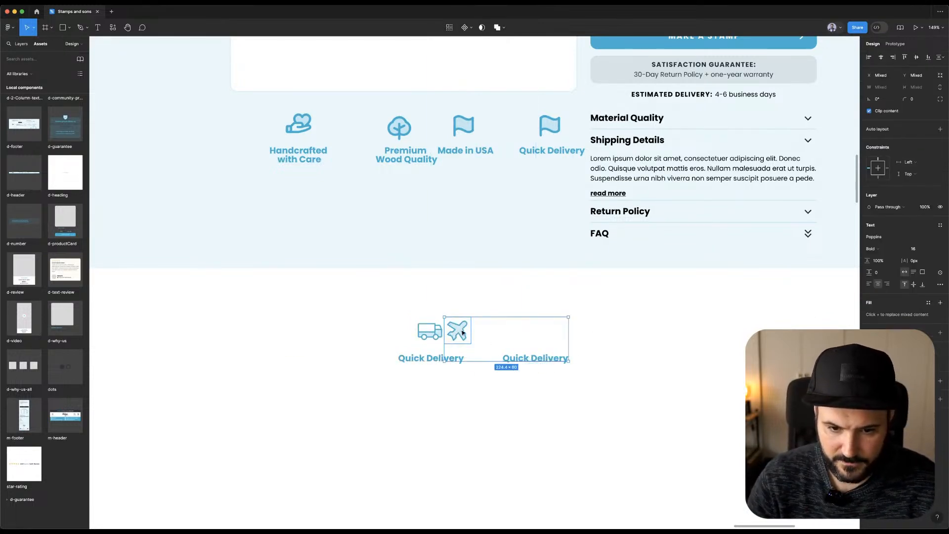
pyautogui.click(881, 59)
pyautogui.moveTo(510, 333); pyautogui.dragTo(548, 332)
pyautogui.click(665, 316)
# Move the truck and airplane icons down, closer to their "Quick Delivery" labels.
pyautogui.scroll(2, 665, 316)
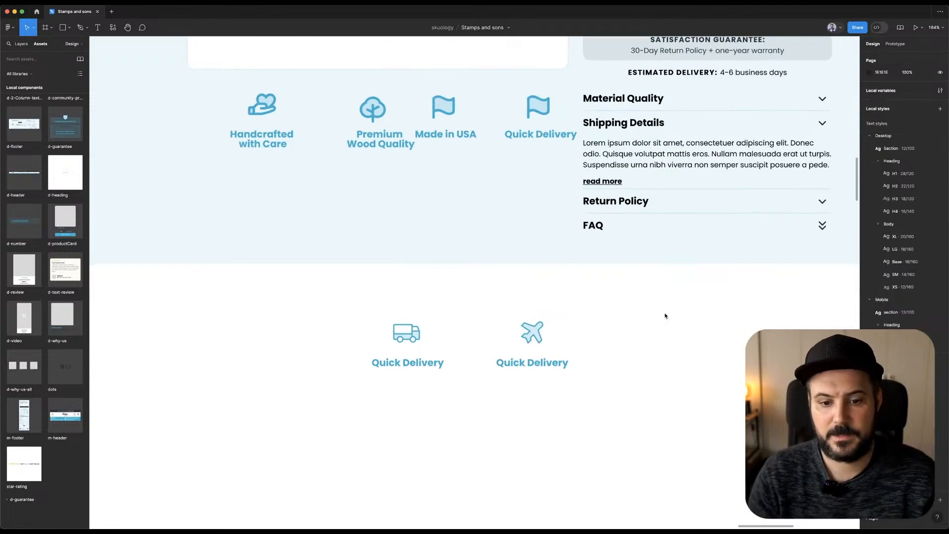
pyautogui.scroll(2, 551, 306)
pyautogui.moveTo(309, 322); pyautogui.dragTo(603, 356)
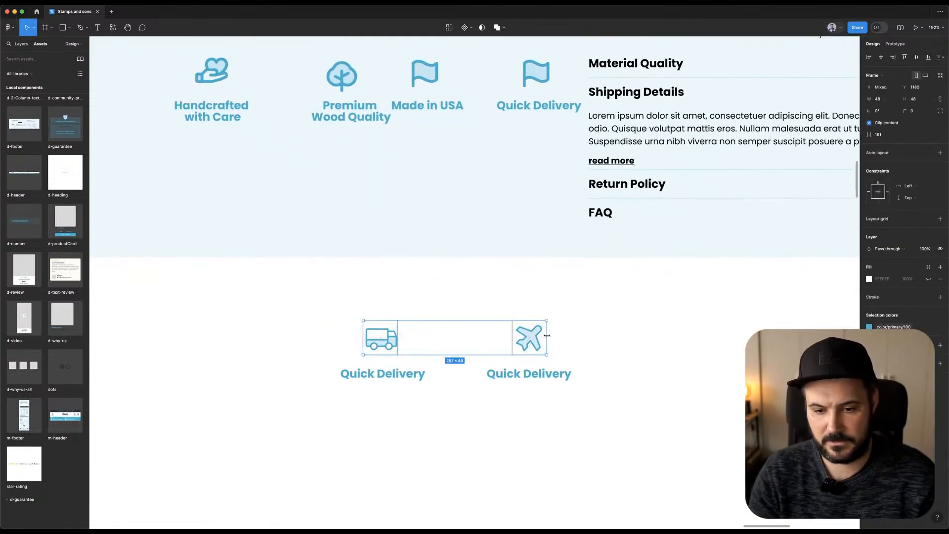
pyautogui.moveTo(543, 338); pyautogui.dragTo(545, 349)
pyautogui.click(634, 342)
# Cover the airplane icon and its label with a white rectangle so only the truck version shows.
pyautogui.moveTo(452, 275); pyautogui.dragTo(626, 422)
pyautogui.click(549, 426)
pyautogui.moveTo(497, 429); pyautogui.dragTo(502, 379)
pyautogui.press('r')
pyautogui.moveTo(455, 238); pyautogui.dragTo(637, 377)
pyautogui.click(883, 206)
pyautogui.write('ff')
pyautogui.press('Return')
pyautogui.click(729, 307)
pyautogui.scroll(-1, 698, 317)
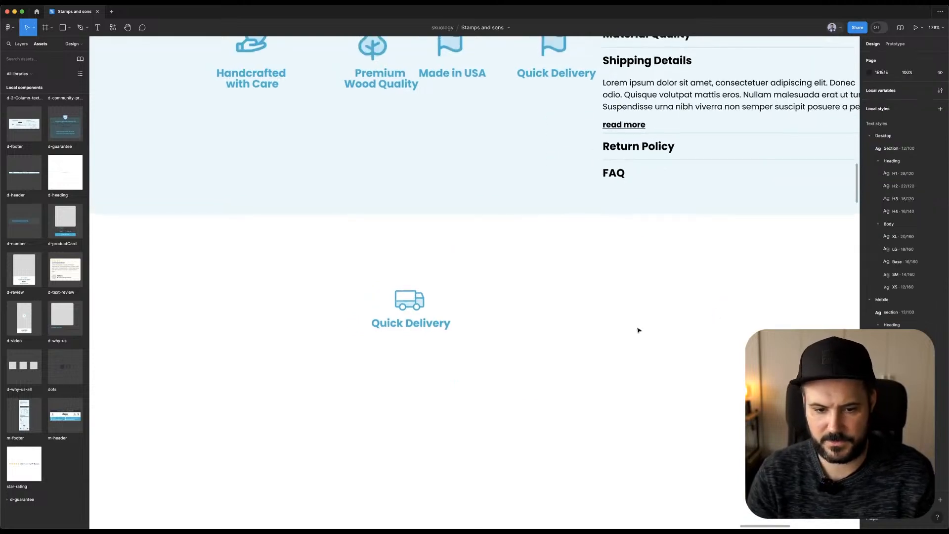
pyautogui.scroll(1, 352, 349)
pyautogui.scroll(1, 352, 349)
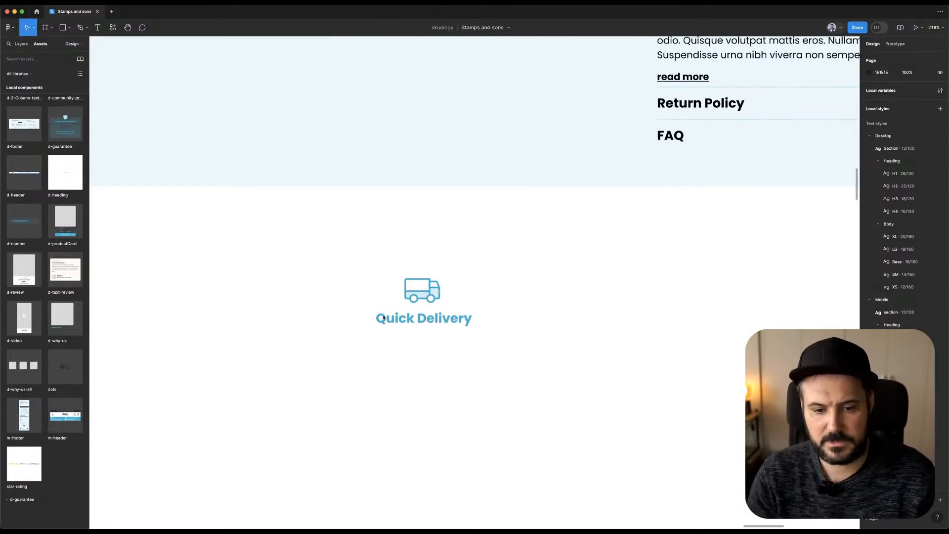
pyautogui.click(431, 291)
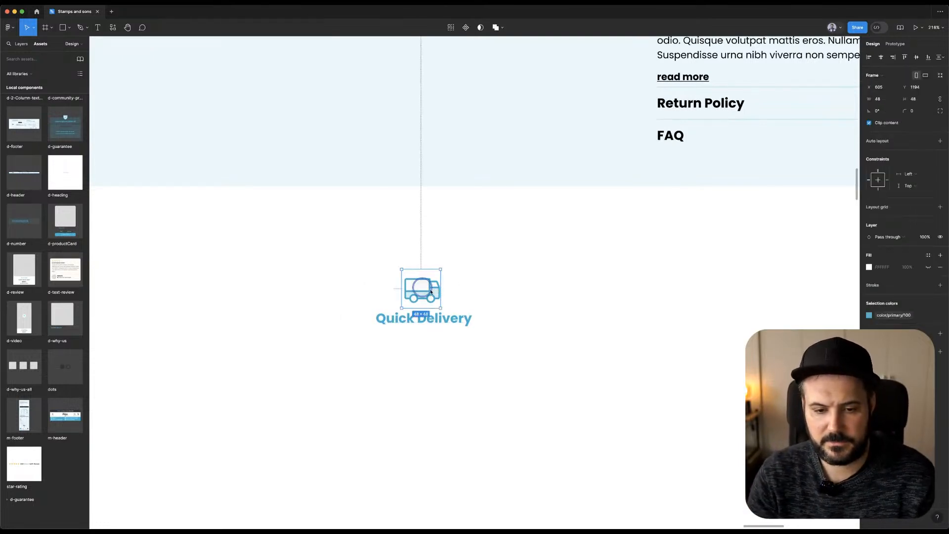
pyautogui.rightClick(415, 222)
pyautogui.click(374, 221)
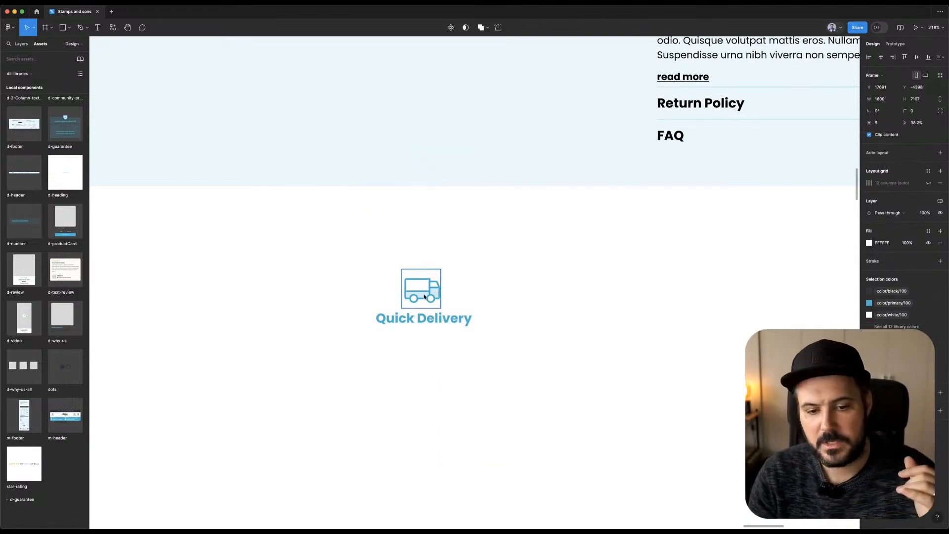
pyautogui.click(414, 228)
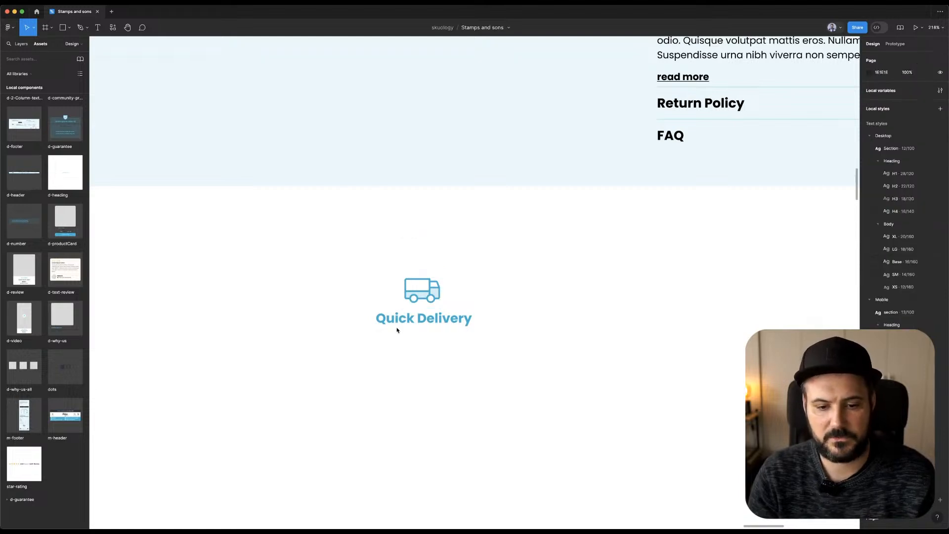
pyautogui.doubleClick(389, 320)
pyautogui.moveTo(414, 319); pyautogui.dragTo(367, 324)
pyautogui.click(443, 243)
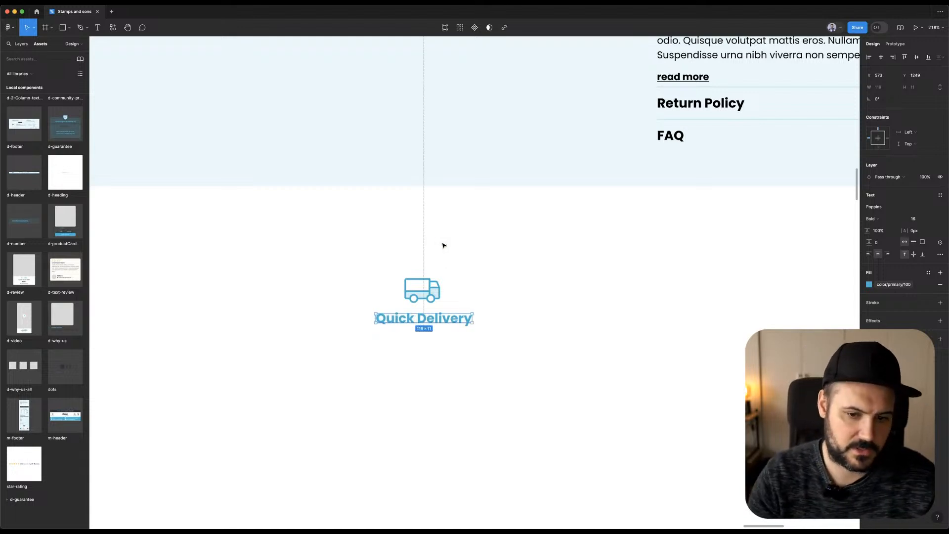
pyautogui.click(441, 243)
# Draw a short horizontal line, 2 wide with a stroke weight of 2, behind the truck's rear within the icon frame.
pyautogui.scroll(5, 392, 311)
pyautogui.scroll(3, 484, 266)
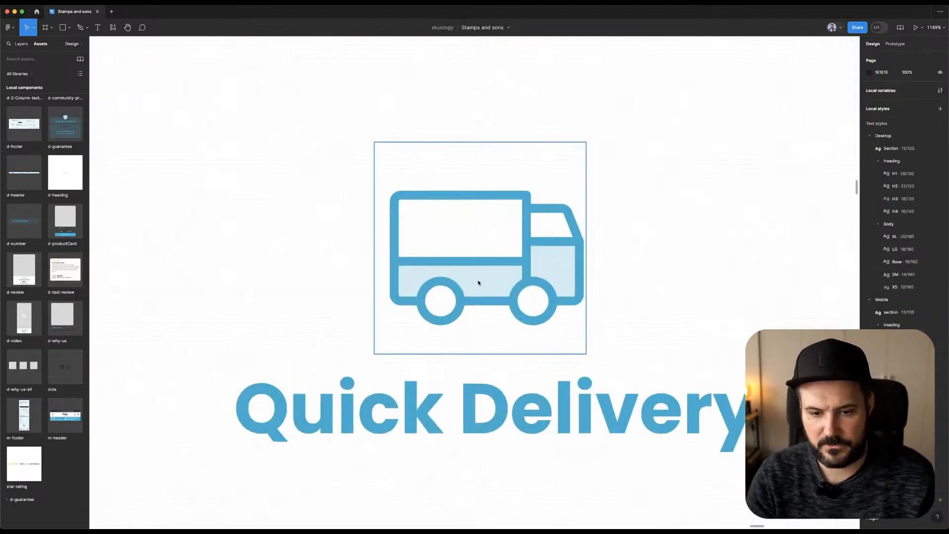
pyautogui.click(485, 261)
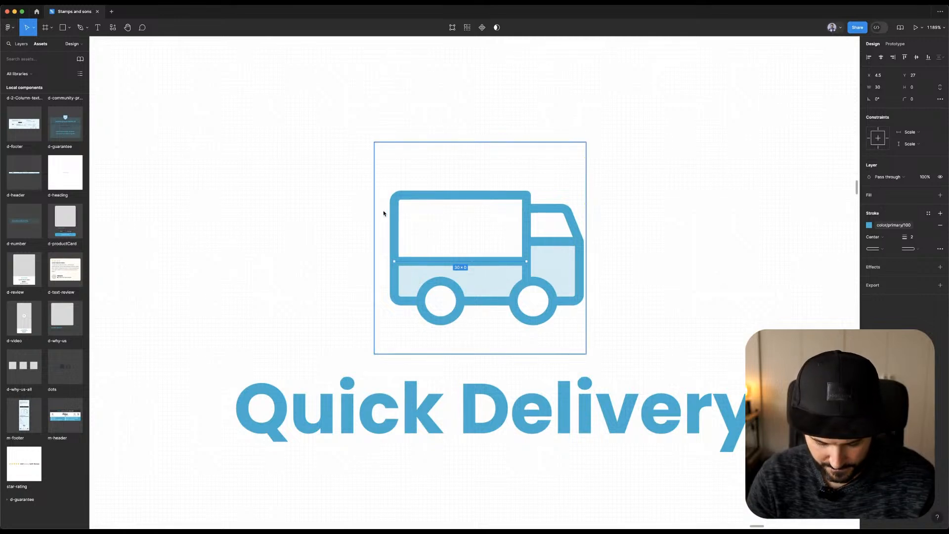
pyautogui.press('l')
pyautogui.moveTo(375, 208); pyautogui.dragTo(384, 209)
pyautogui.click(913, 239)
pyautogui.write('2')
pyautogui.press('Return')
# Apply color/primary/100 to the short line's stroke and extend it away from the truck to a width of 4.
pyautogui.click(928, 214)
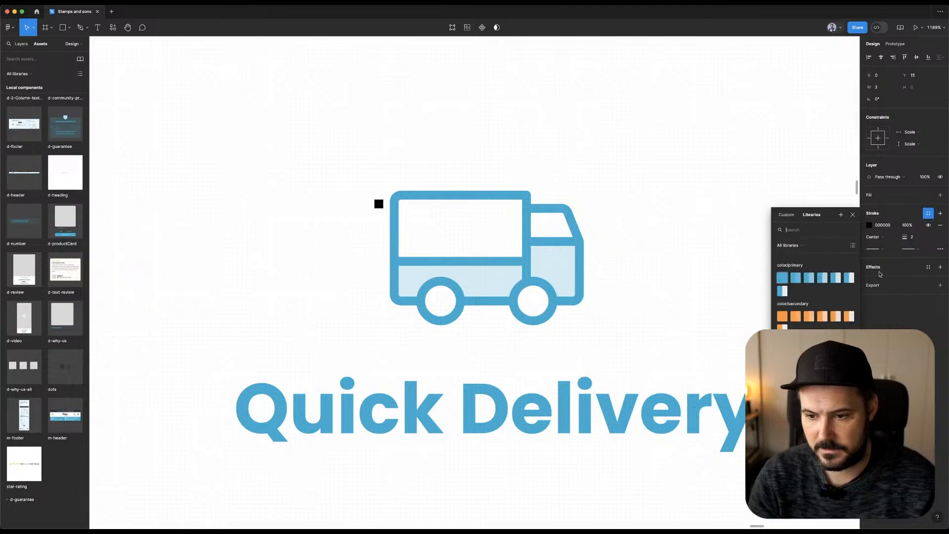
pyautogui.click(795, 278)
pyautogui.scroll(5, 377, 201)
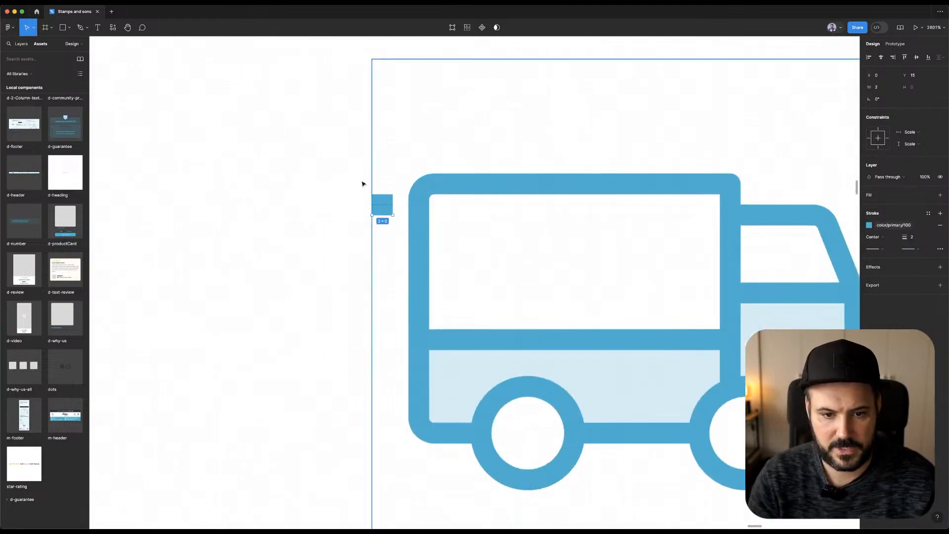
pyautogui.scroll(-5, 395, 217)
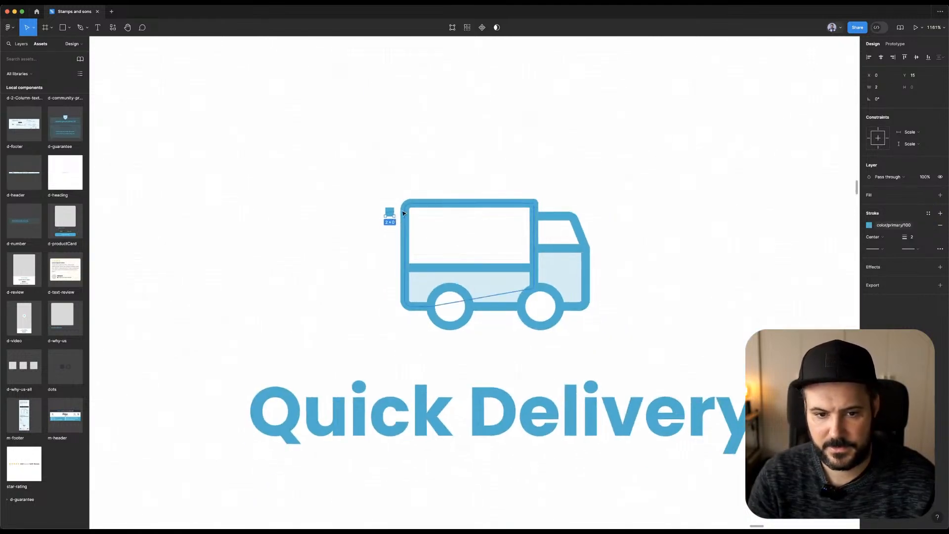
pyautogui.moveTo(387, 216); pyautogui.dragTo(378, 215)
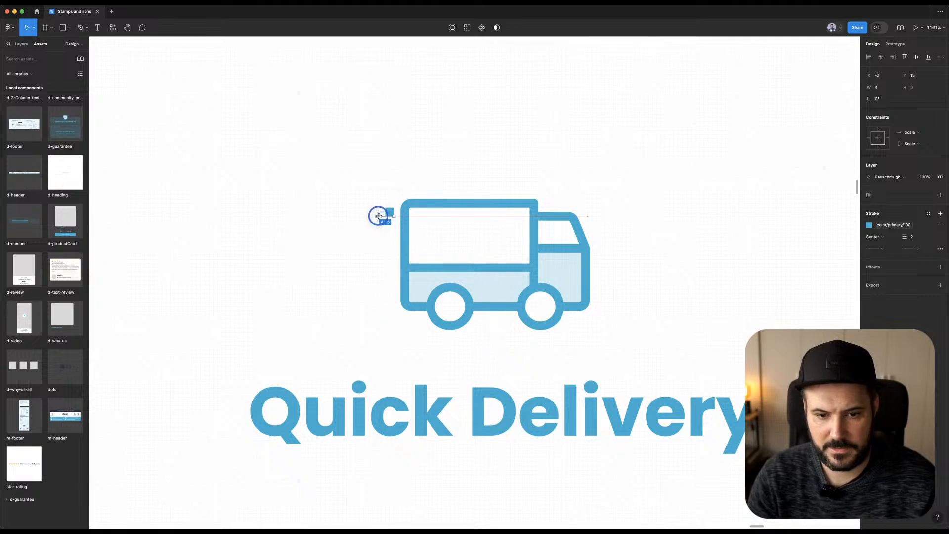
# Group the truck's visible vectors without the short line and align the group to the right edge of the icon frame.
pyautogui.keyDown('shift'); pyautogui.click(406, 211); pyautogui.keyUp('shift')
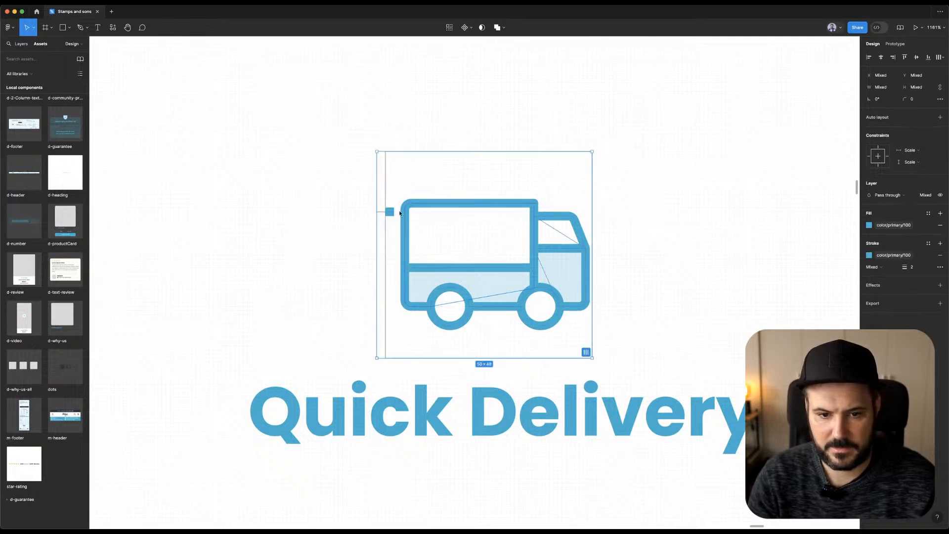
pyautogui.keyDown('shift'); pyautogui.click(389, 214); pyautogui.keyUp('shift')
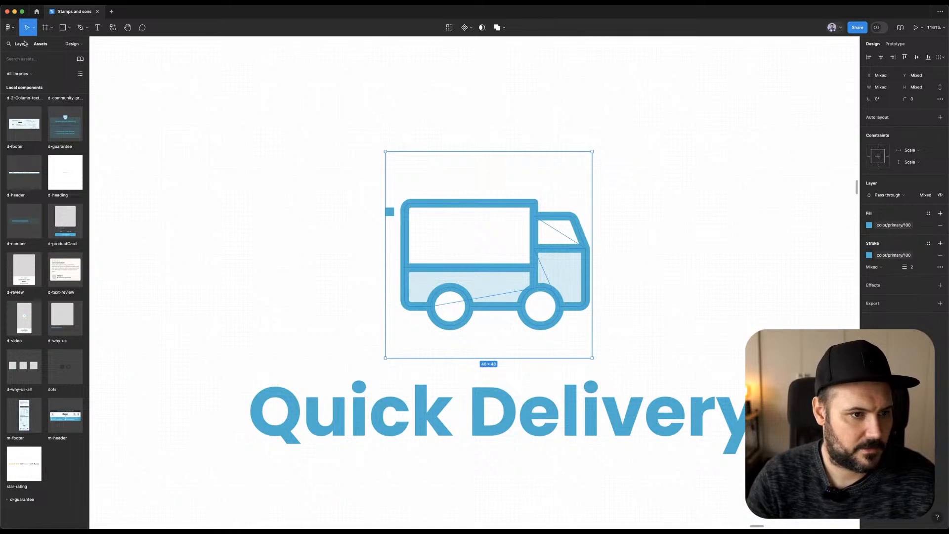
pyautogui.hotkey('alt', '1')
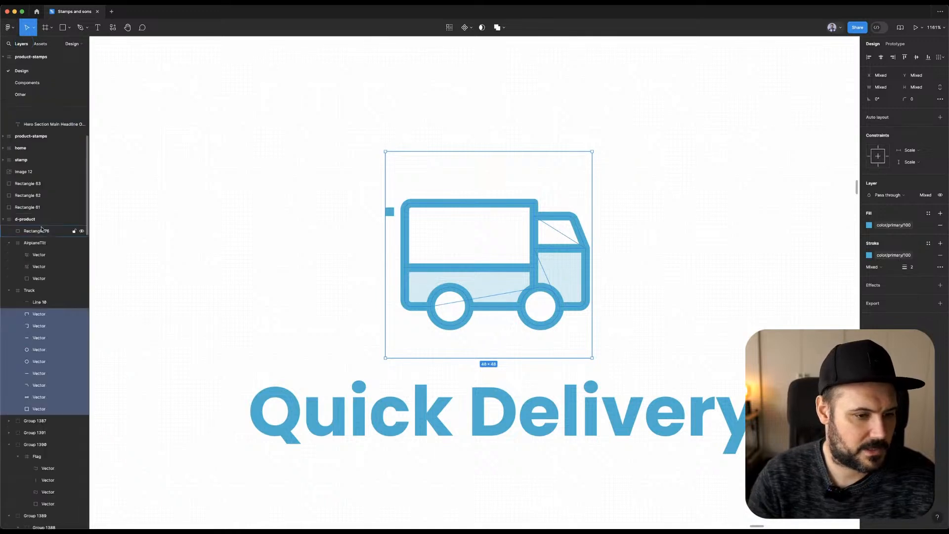
pyautogui.keyDown('shift'); pyautogui.click(40, 409); pyautogui.keyUp('shift')
pyautogui.press('super+g')
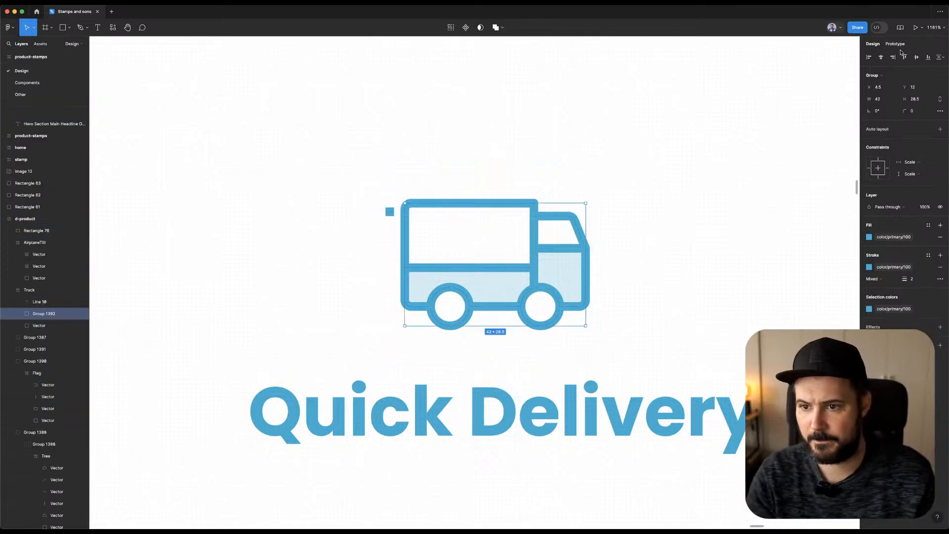
pyautogui.click(893, 57)
# Duplicate the short line twice below itself behind the truck's rear, spacing the three lines 8 apart.
pyautogui.click(390, 215)
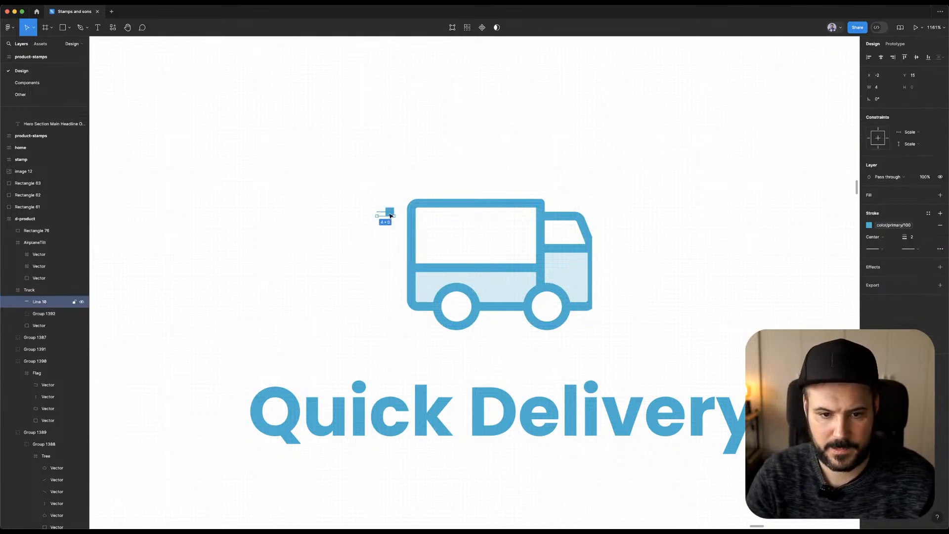
pyautogui.moveTo(394, 214); pyautogui.dragTo(394, 280)
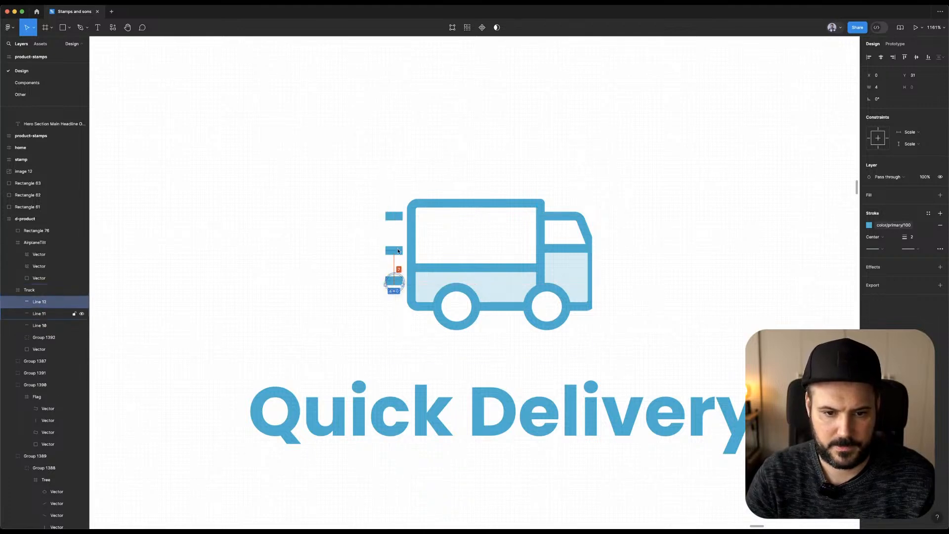
pyautogui.click(398, 250)
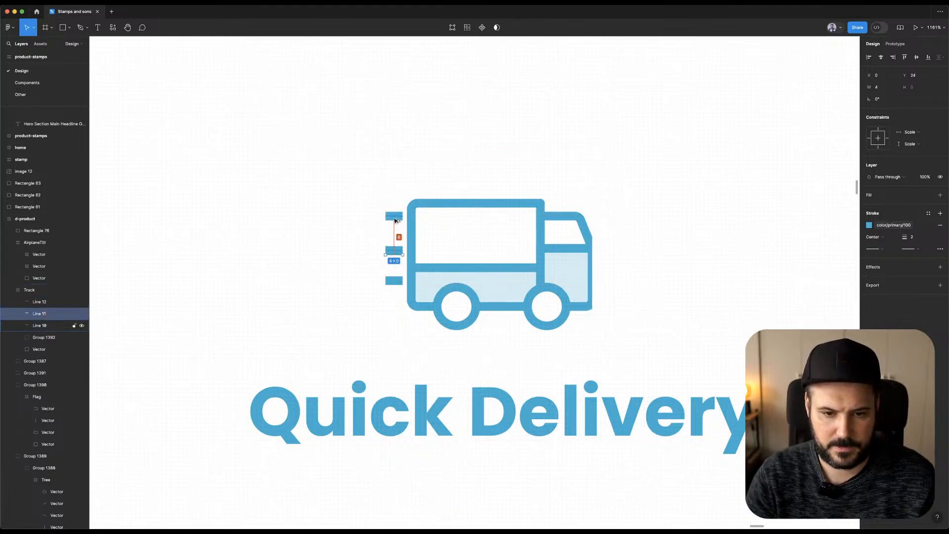
pyautogui.click(394, 280)
pyautogui.hscroll(-1, 396, 277)
pyautogui.moveTo(396, 277); pyautogui.dragTo(394, 288)
# Try to shift the upper and lower speed lines 1 toward the truck and lengthen the middle line to 6.
pyautogui.press('super+slash')
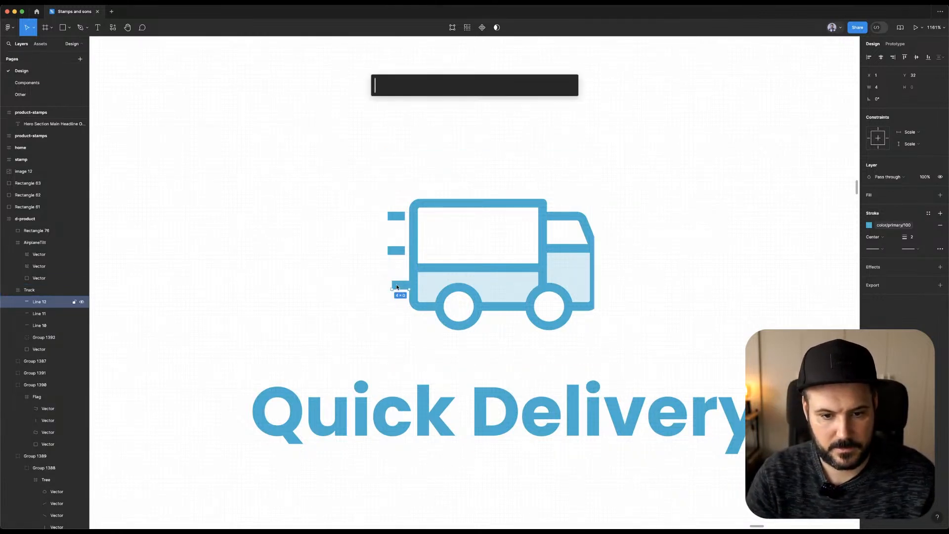
pyautogui.press('Escape')
pyautogui.press('Escape')
pyautogui.click(398, 217)
pyautogui.press('Right')
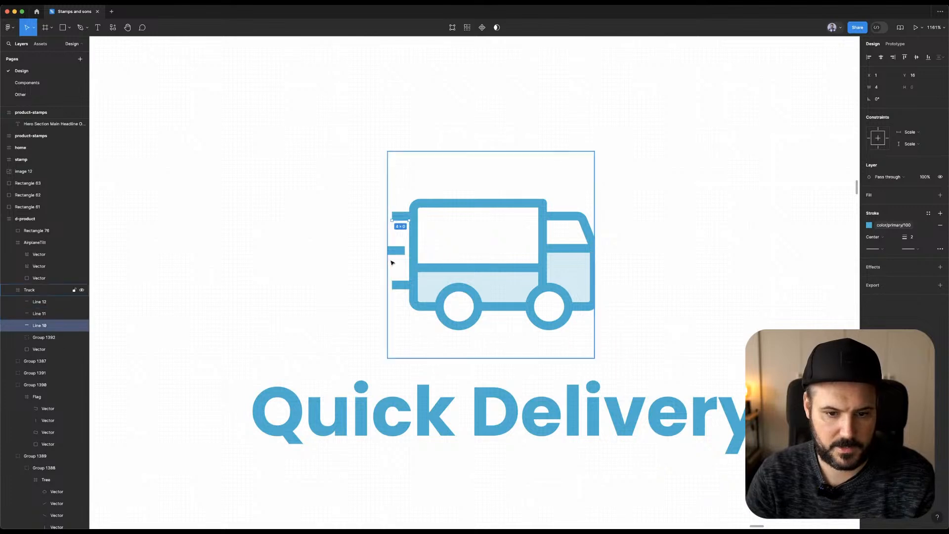
pyautogui.click(398, 252)
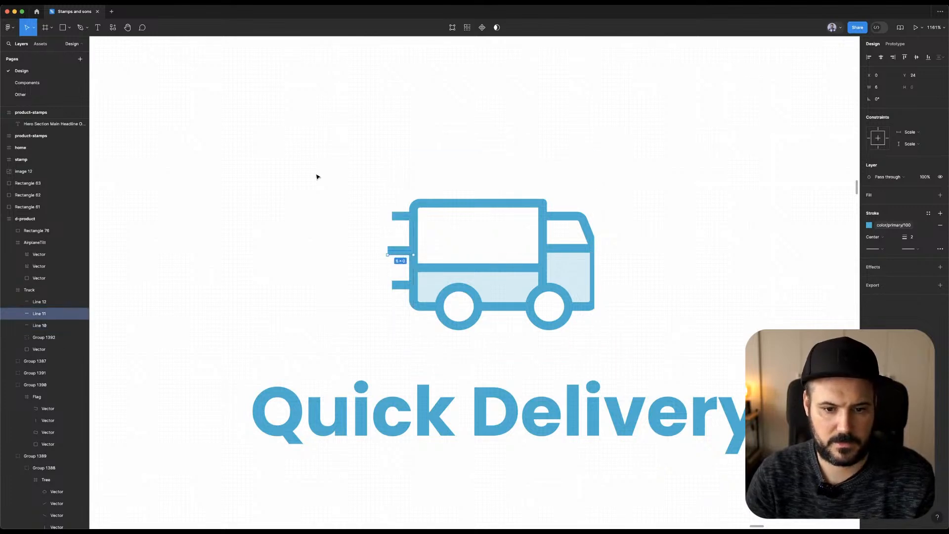
pyautogui.click(318, 177)
pyautogui.scroll(-5, 318, 177)
# Undo the middle line's lengthening and the shifts of the upper and lower speed lines.
pyautogui.press('super+z')
pyautogui.press('super+z')
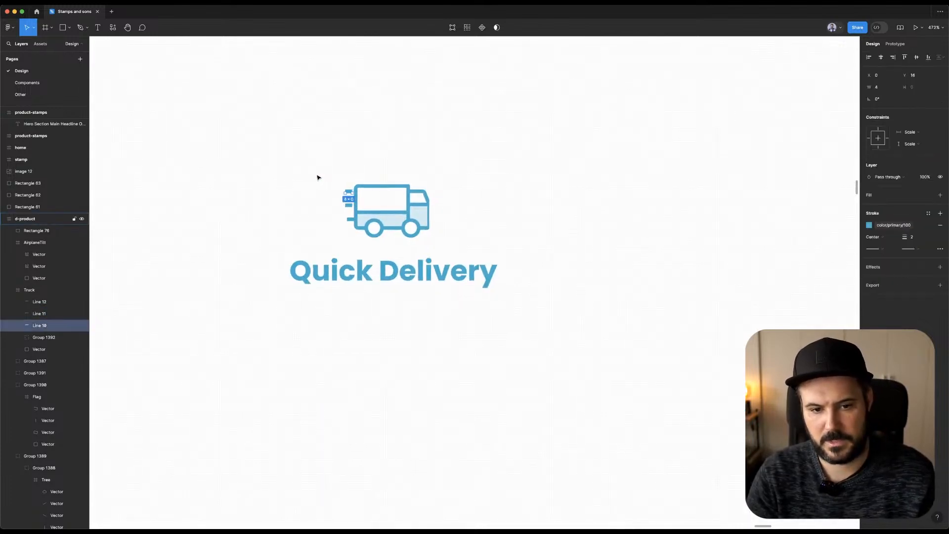
pyautogui.press('super+z')
pyautogui.press('super+z')
# Shorten the upper and lower speed lines from their outer ends to a width of 3.
pyautogui.scroll(5, 346, 199)
pyautogui.click(346, 175)
pyautogui.moveTo(344, 180); pyautogui.dragTo(350, 181)
pyautogui.click(355, 282)
pyautogui.moveTo(344, 284); pyautogui.dragTo(350, 282)
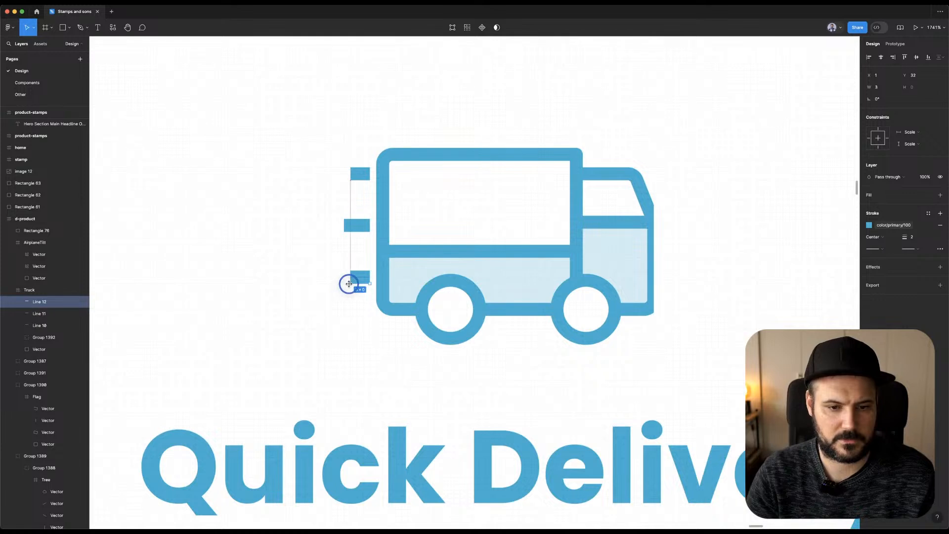
pyautogui.click(257, 240)
pyautogui.scroll(-5, 257, 241)
pyautogui.hscroll(-4, 258, 244)
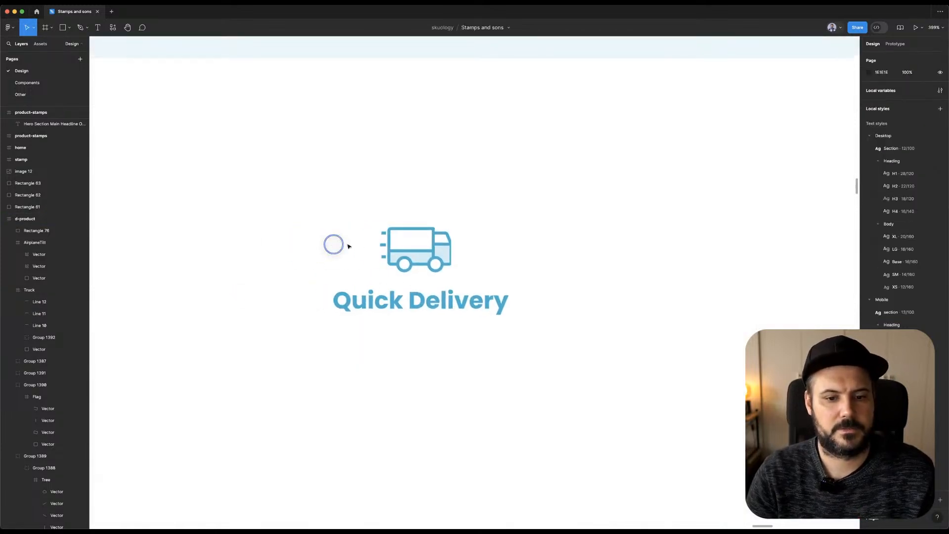
# Turn off content clipping on the truck icon frame.
pyautogui.click(415, 247)
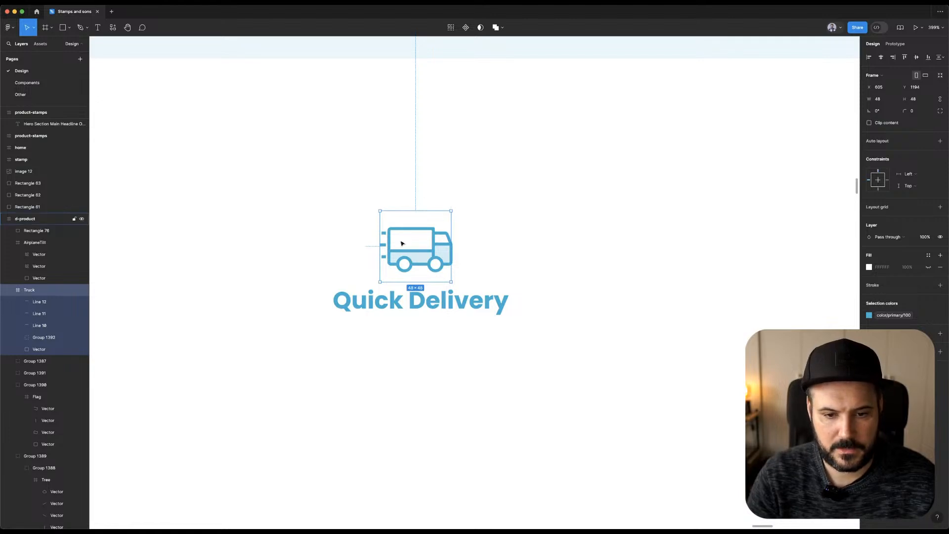
pyautogui.scroll(5, 401, 244)
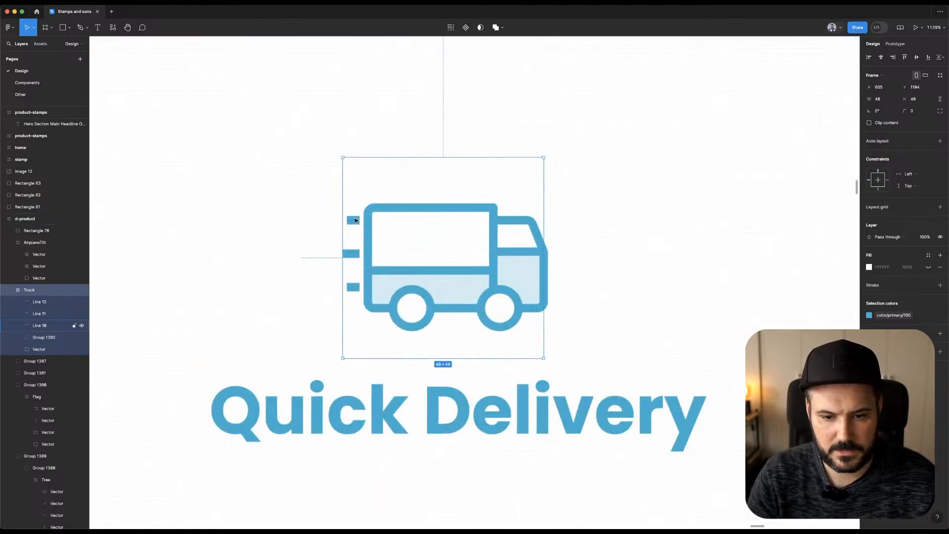
pyautogui.click(286, 210)
pyautogui.scroll(-4, 320, 218)
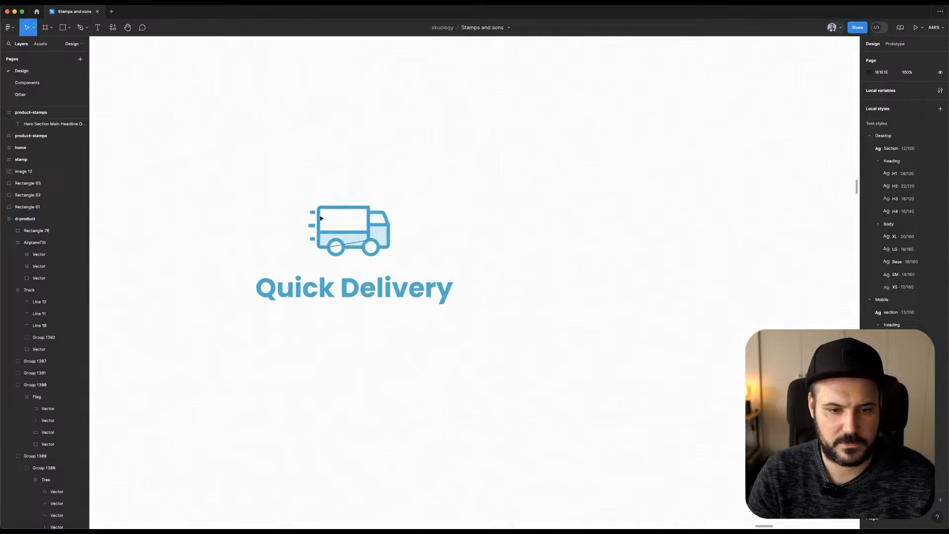
# Give all three speed lines rounded caps at both their start and end points.
pyautogui.click(313, 213)
pyautogui.scroll(6, 312, 225)
pyautogui.keyDown('shift'); pyautogui.click(312, 232); pyautogui.keyUp('shift')
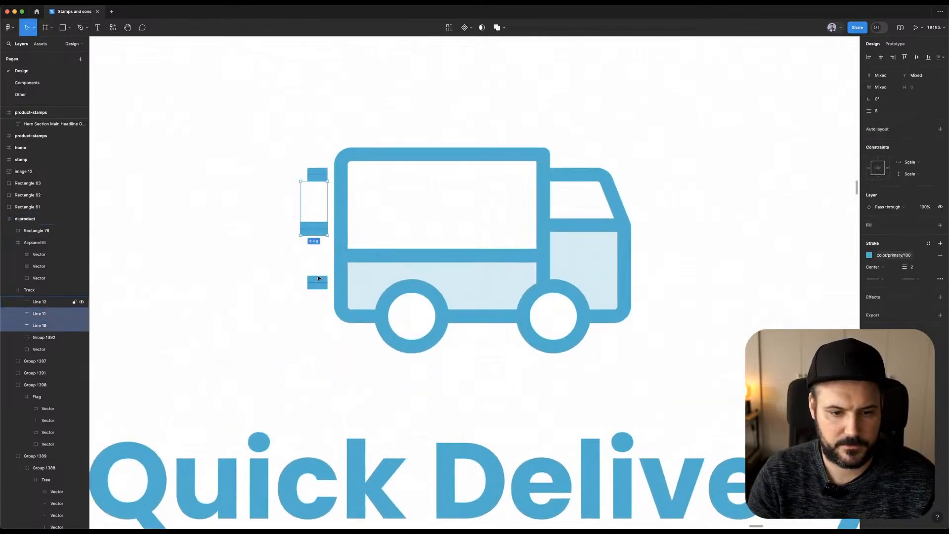
pyautogui.keyDown('shift'); pyautogui.click(315, 280); pyautogui.keyUp('shift')
pyautogui.click(874, 278)
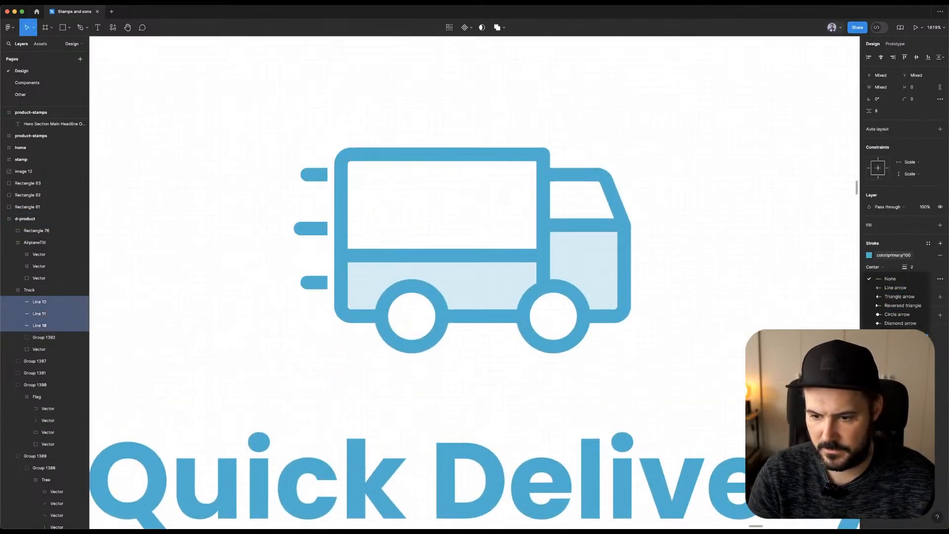
pyautogui.click(893, 337)
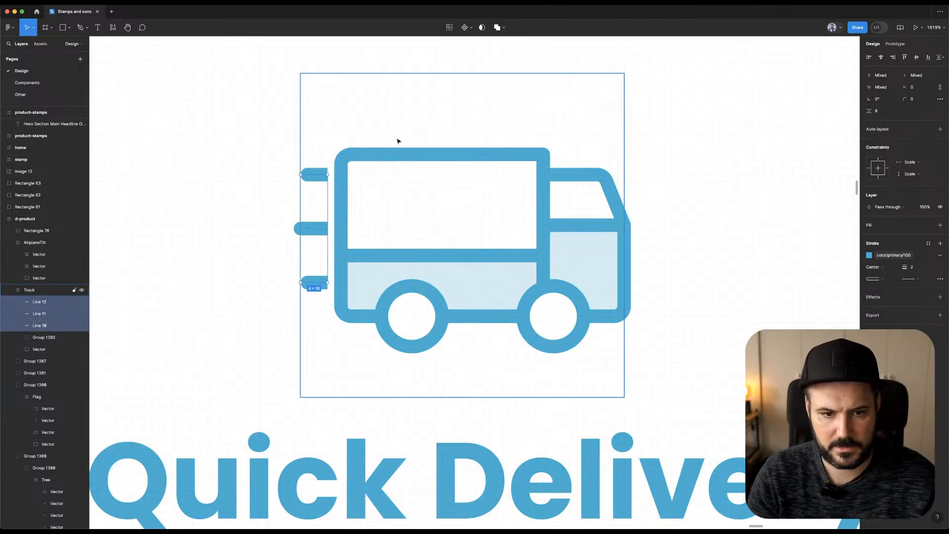
pyautogui.click(908, 279)
pyautogui.click(895, 324)
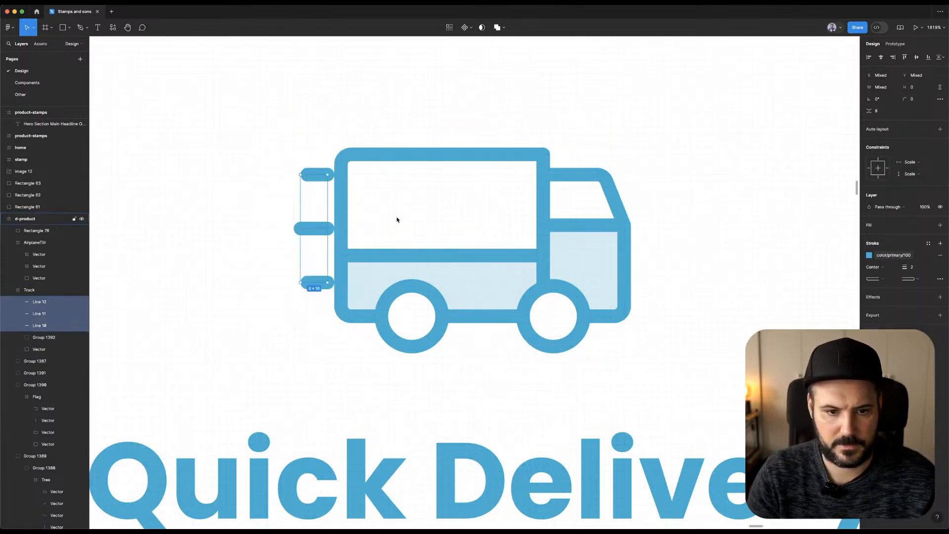
# Shorten the three speed lines together from the truck side to an overall width of 3.
pyautogui.scroll(3, 399, 221)
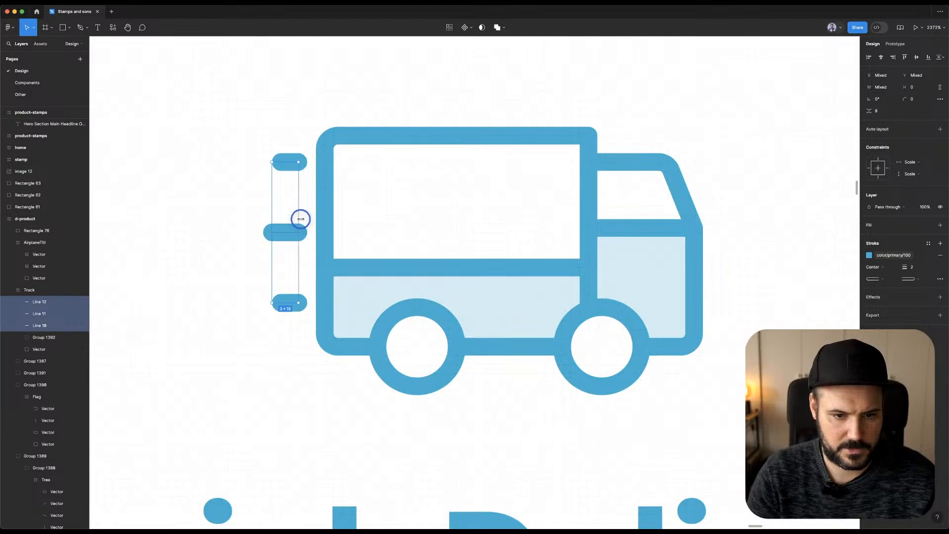
pyautogui.scroll(-10, 334, 217)
pyautogui.click(528, 168)
pyautogui.click(495, 203)
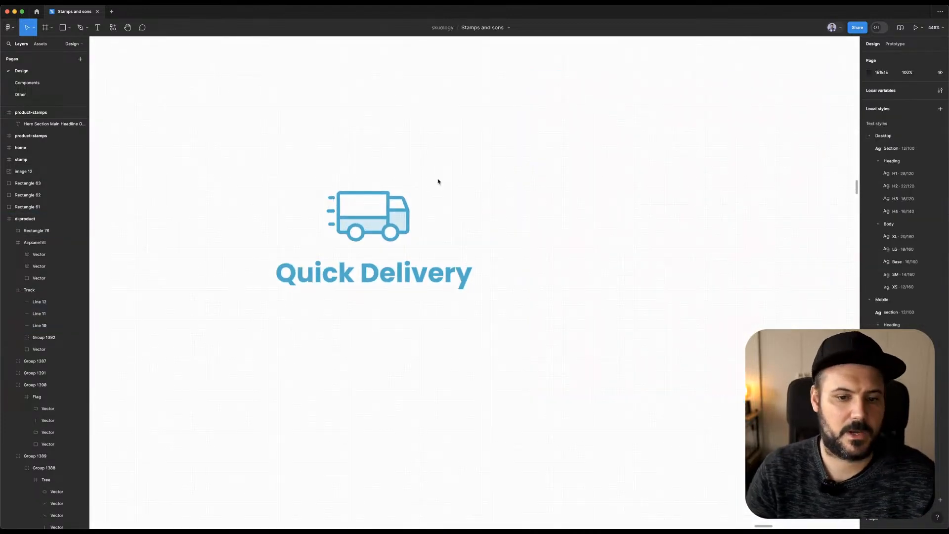
# Duplicate the truck icon and its Quick Delivery label directly below the original.
pyautogui.scroll(-4, 435, 180)
pyautogui.click(414, 192)
pyautogui.keyDown('shift'); pyautogui.click(428, 224); pyautogui.keyUp('shift')
pyautogui.keyDown('alt'); pyautogui.moveTo(428, 225); pyautogui.dragTo(428, 305); pyautogui.keyUp('alt')
pyautogui.click(374, 244)
pyautogui.keyDown('super'); pyautogui.moveTo(373, 259); pyautogui.dragTo(382, 286); pyautogui.keyUp('super')
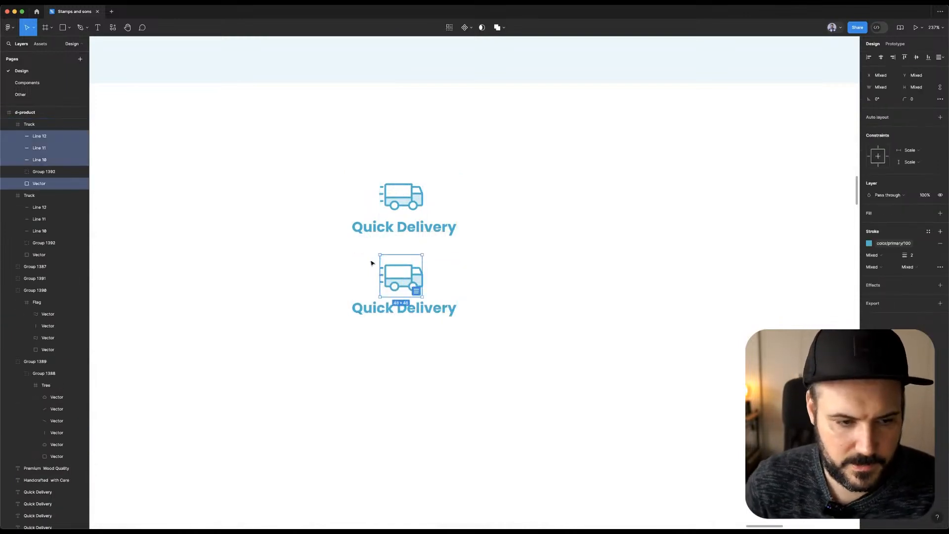
pyautogui.keyDown('super'); pyautogui.click(44, 183); pyautogui.keyUp('super')
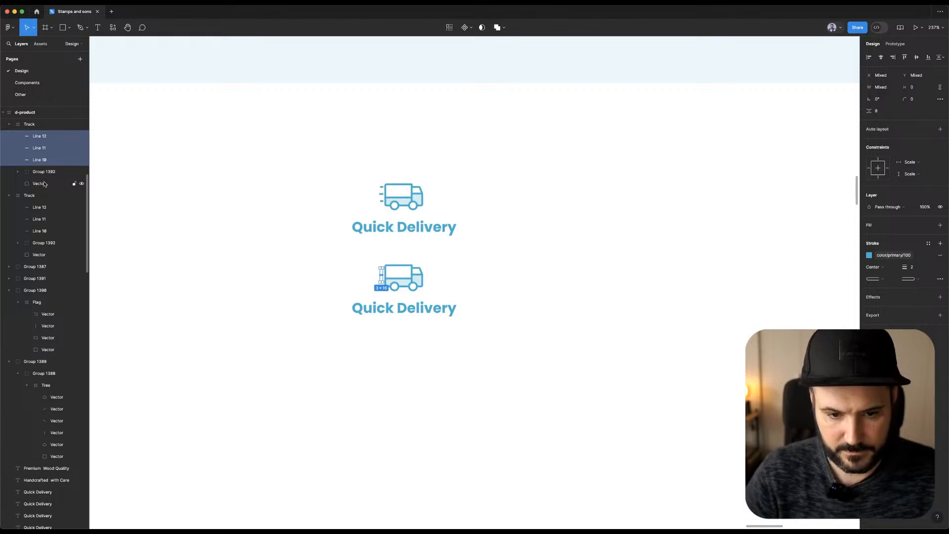
pyautogui.click(289, 191)
# Delete the three speed lines from the upper truck icon.
pyautogui.keyDown('super'); pyautogui.moveTo(365, 156); pyautogui.dragTo(386, 209); pyautogui.keyUp('super')
pyautogui.click(49, 231)
pyautogui.keyDown('shift'); pyautogui.click(56, 210); pyautogui.keyUp('shift')
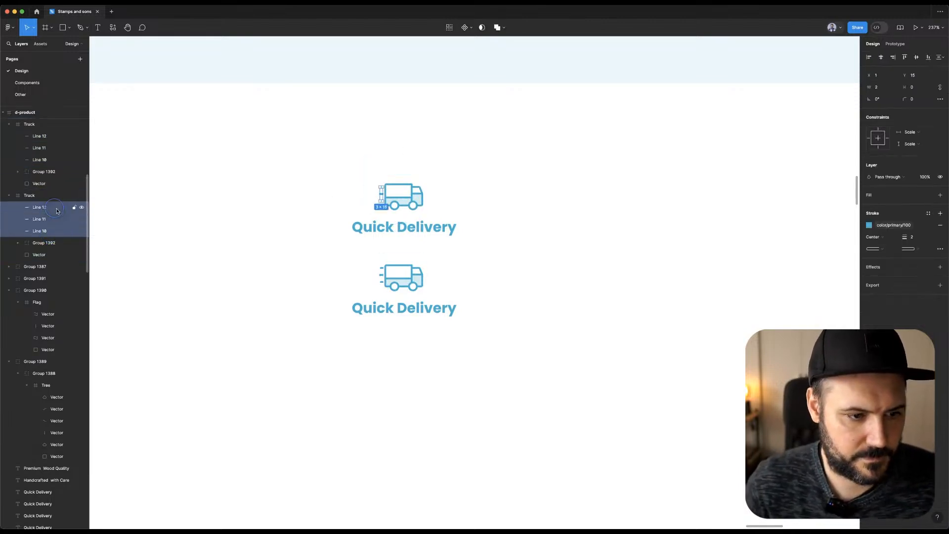
pyautogui.press('Delete')
pyautogui.scroll(3, 430, 156)
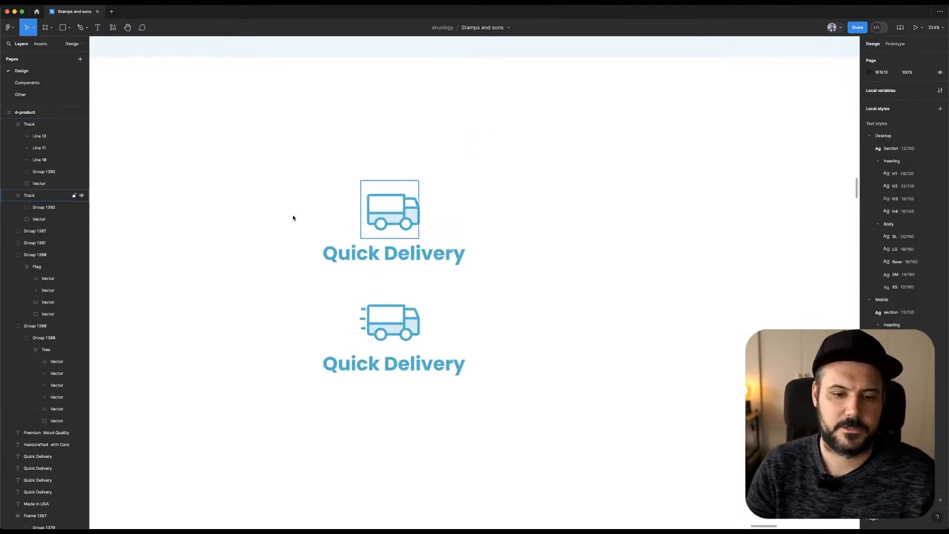
# Change the label under the upper truck to "Delivery".
pyautogui.click(388, 253)
pyautogui.doubleClick(388, 253)
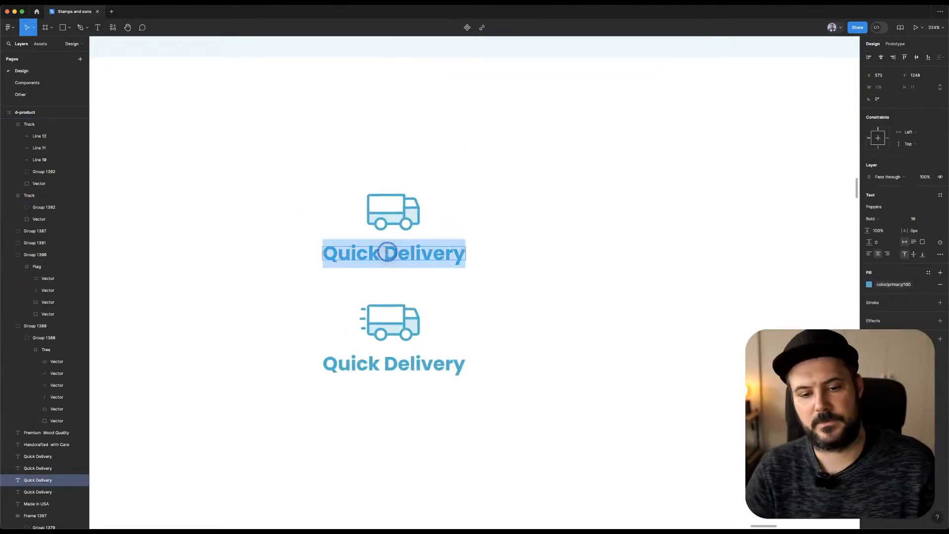
pyautogui.moveTo(382, 253); pyautogui.dragTo(269, 256)
pyautogui.press('BackSpace')
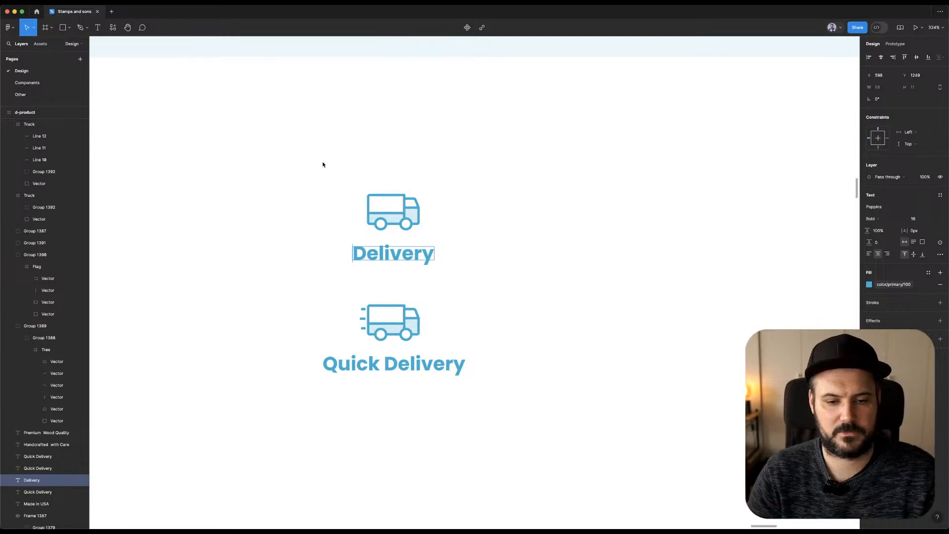
pyautogui.click(348, 125)
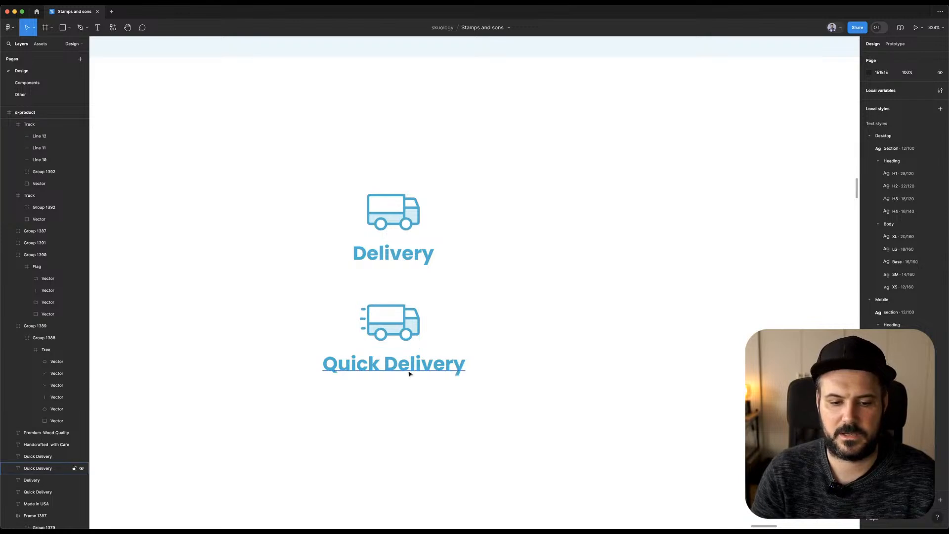
# Delete the white rectangle covering the airplane version and move the airplane icon with its label below the lower truck version.
pyautogui.moveTo(354, 311); pyautogui.dragTo(344, 243)
pyautogui.click(561, 164)
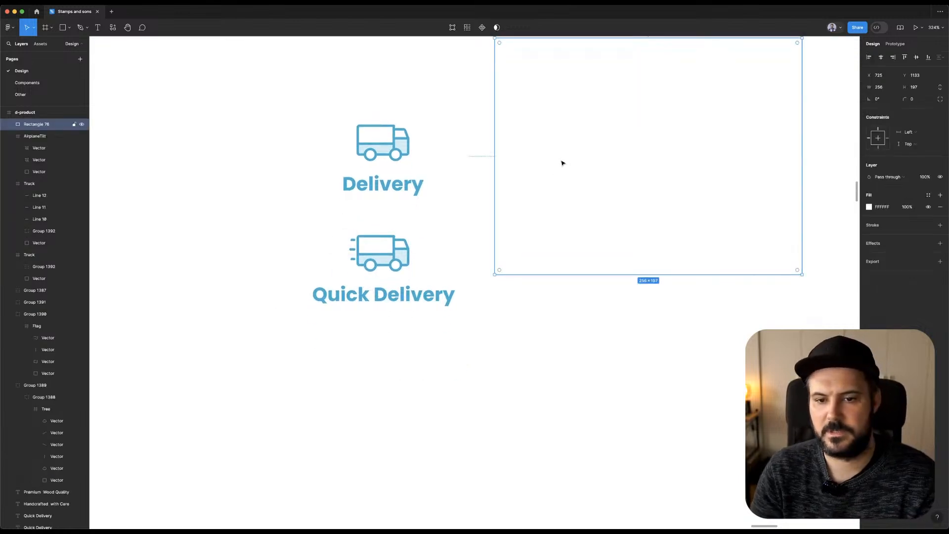
pyautogui.press('Delete')
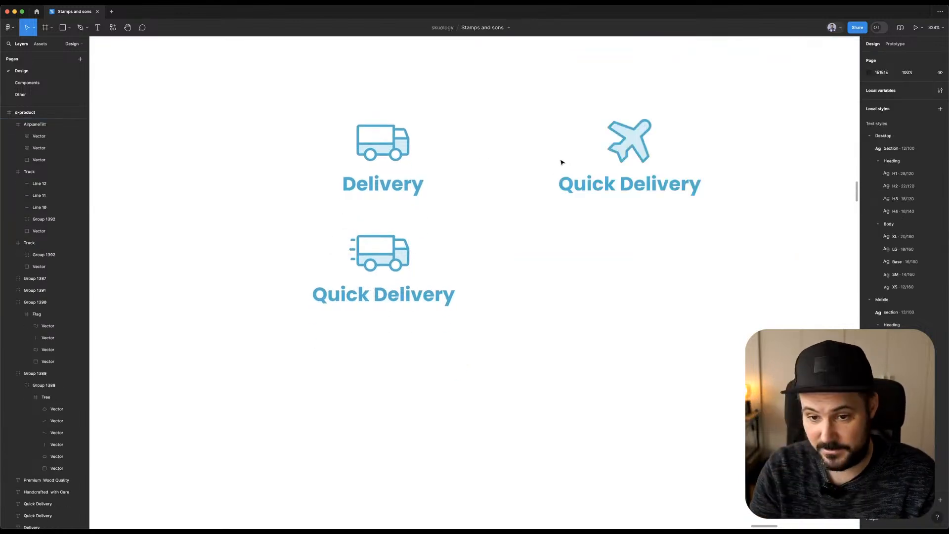
pyautogui.moveTo(575, 68); pyautogui.dragTo(671, 214)
pyautogui.moveTo(642, 145); pyautogui.dragTo(392, 372)
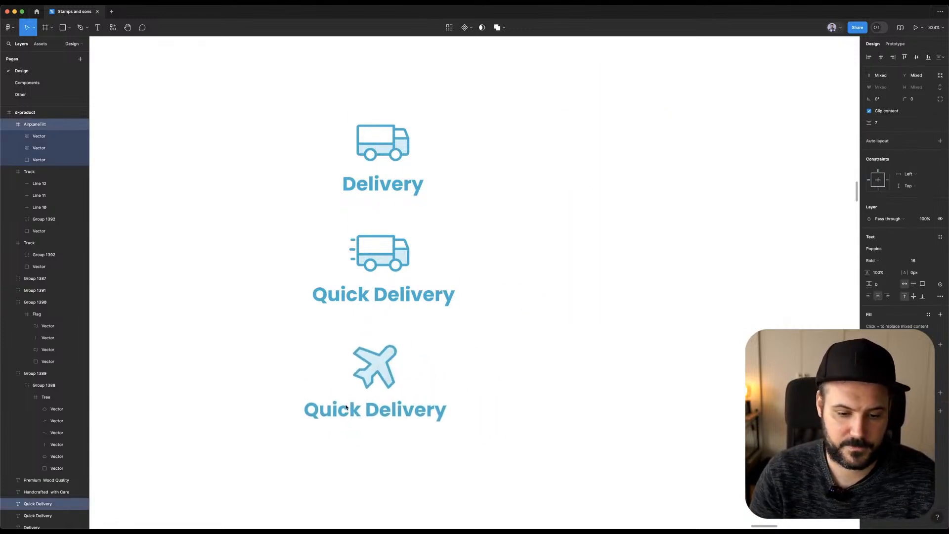
# Change the airplane's label to "Fast Delivery".
pyautogui.click(346, 408)
pyautogui.doubleClick(346, 409)
pyautogui.doubleClick(360, 409)
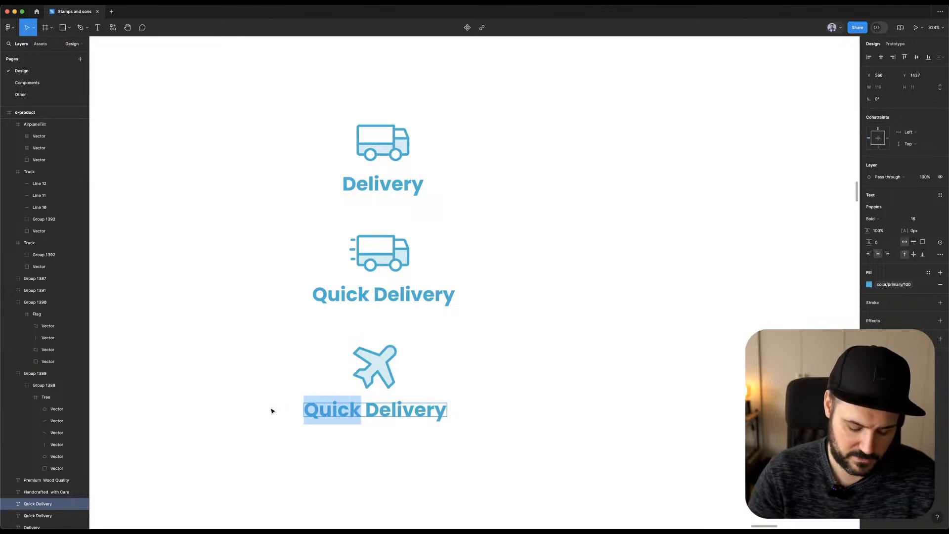
pyautogui.write('Fast')
pyautogui.click(256, 363)
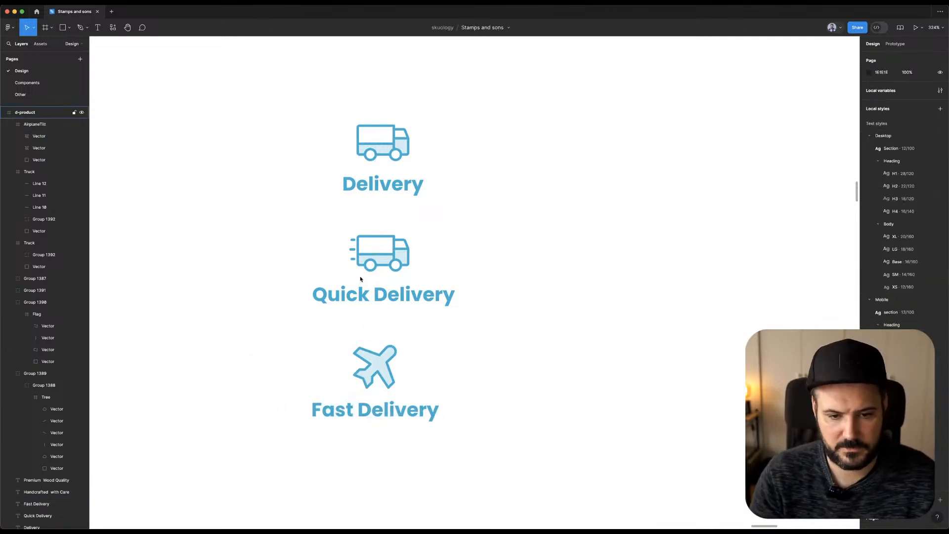
# Copy the truck's three speed lines into the airplane icon frame and group them.
pyautogui.scroll(5, 355, 275)
pyautogui.click(341, 182)
pyautogui.keyDown('shift'); pyautogui.click(342, 208); pyautogui.keyUp('shift')
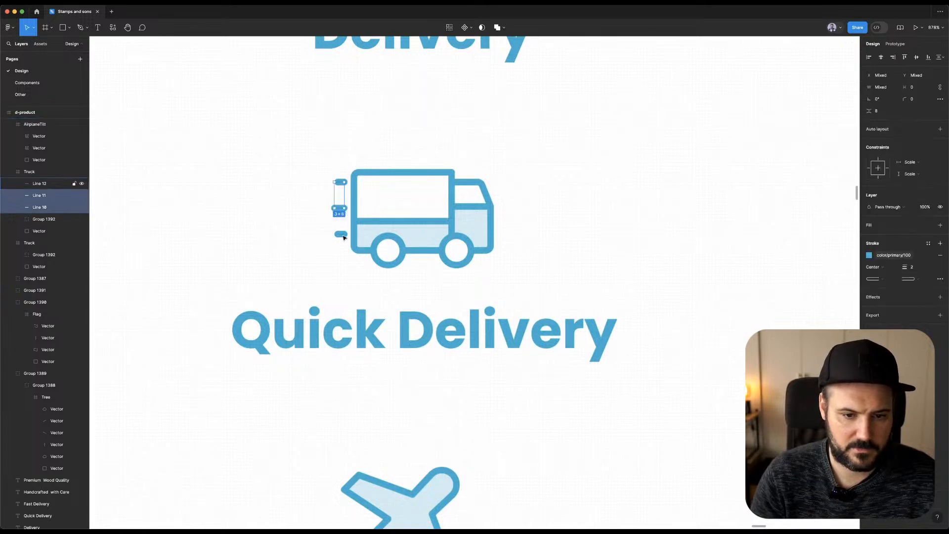
pyautogui.click(455, 439)
pyautogui.scroll(-3, 455, 439)
pyautogui.scroll(-5, 529, 233)
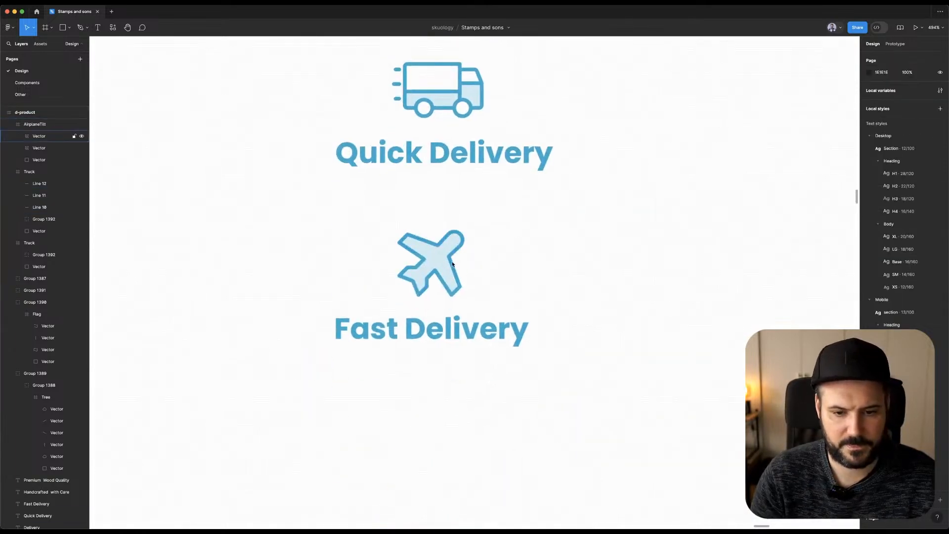
pyautogui.scroll(5, 443, 254)
pyautogui.press('super+v')
pyautogui.press('super+g')
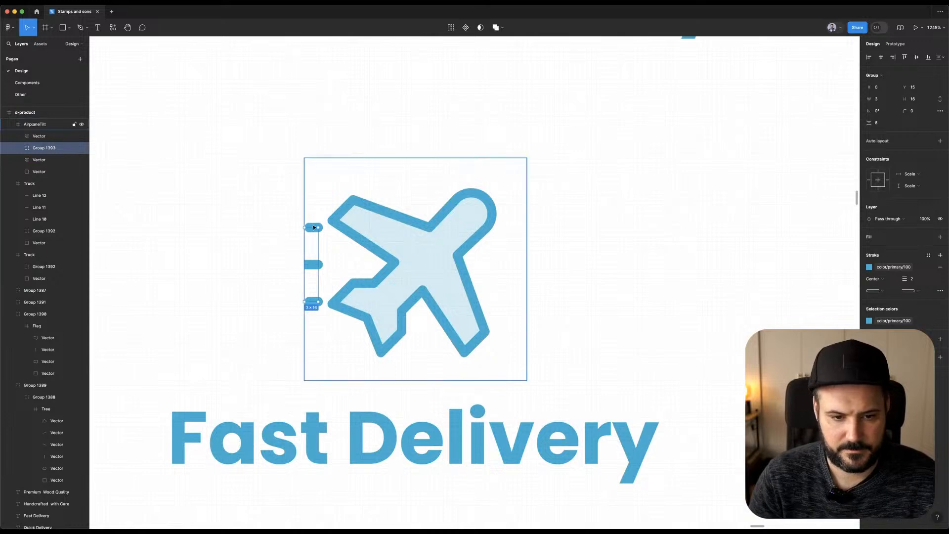
# Rotate the speed-line group to match the airplane's flight direction and place it behind the tail.
pyautogui.moveTo(315, 222); pyautogui.dragTo(300, 222)
pyautogui.moveTo(319, 260); pyautogui.dragTo(322, 313)
pyautogui.moveTo(347, 356)
pyautogui.mouseDown()
pyautogui.moveTo(341, 348)
pyautogui.moveTo(358, 366)
pyautogui.mouseUp()
pyautogui.click(566, 283)
# Compare the plain truck, the truck with speed lines and the airplane delivery versions at several zoom levels.
pyautogui.scroll(-1, 566, 283)
pyautogui.scroll(-5, 565, 284)
pyautogui.scroll(2, 578, 297)
pyautogui.scroll(-2, 623, 331)
pyautogui.scroll(-1, 637, 326)
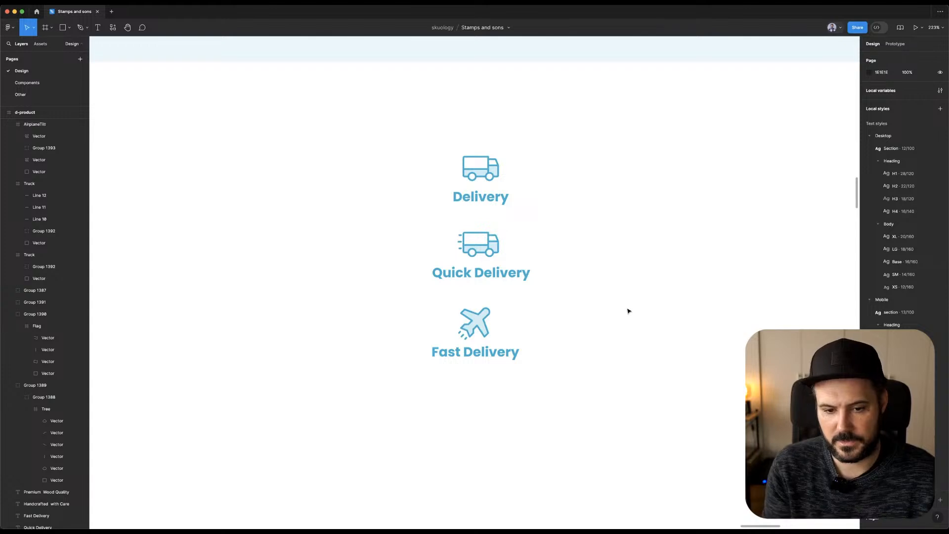
pyautogui.scroll(-3, 492, 340)
pyautogui.moveTo(590, 250); pyautogui.dragTo(401, 484)
pyautogui.scroll(3, 558, 246)
pyautogui.moveTo(480, 303); pyautogui.dragTo(482, 299)
pyautogui.scroll(-10, 482, 300)
pyautogui.moveTo(514, 263); pyautogui.dragTo(380, 375)
pyautogui.click(529, 244)
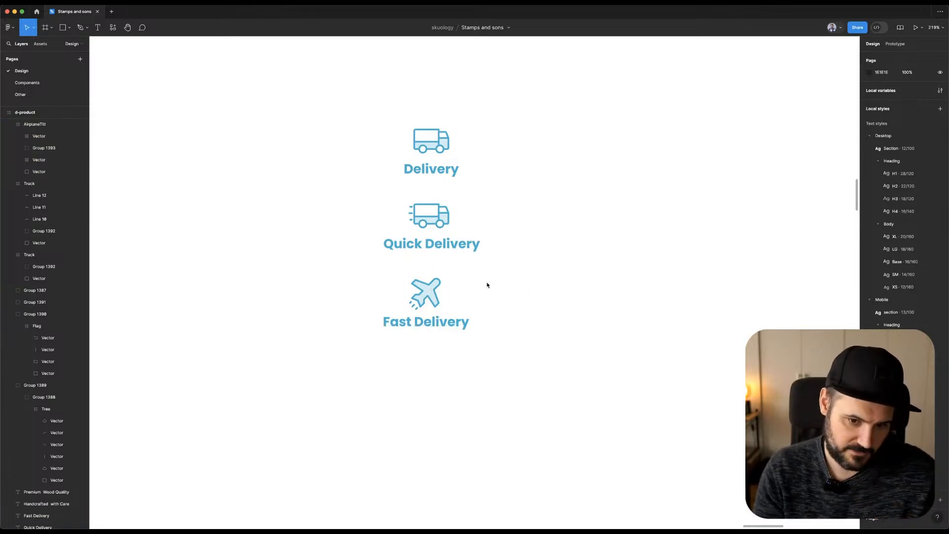
# Replace the flag-icon "Quick Delivery" item under the product image with a copy of the airplane "Fast Delivery" icon and label.
pyautogui.moveTo(492, 277); pyautogui.dragTo(351, 364)
pyautogui.scroll(-5, 515, 370)
pyautogui.moveTo(528, 226); pyautogui.dragTo(514, 323)
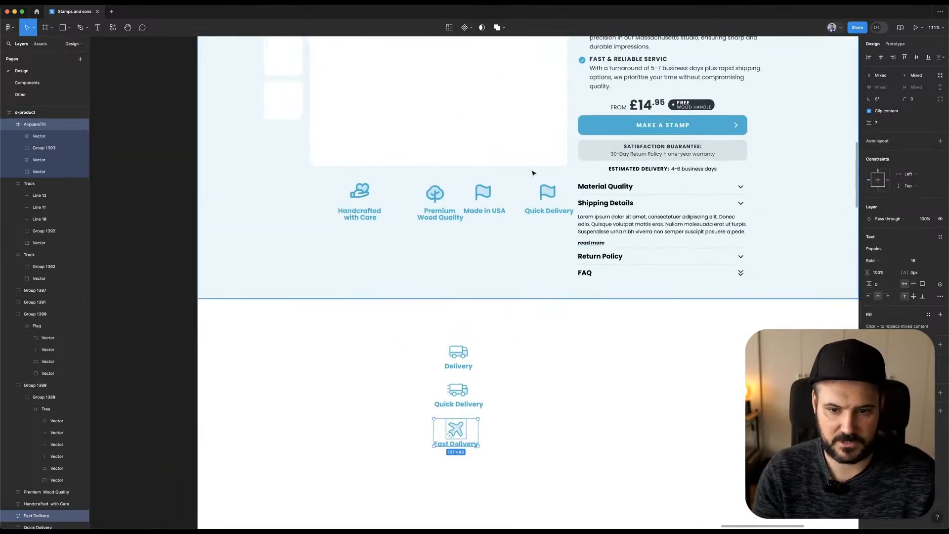
pyautogui.click(550, 210)
pyautogui.press('Delete')
pyautogui.moveTo(512, 416); pyautogui.dragTo(540, 210)
# Change the copied airplane item's label to "Quick Delivery".
pyautogui.click(529, 208)
pyautogui.doubleClick(529, 209)
pyautogui.write('quick Delivery')
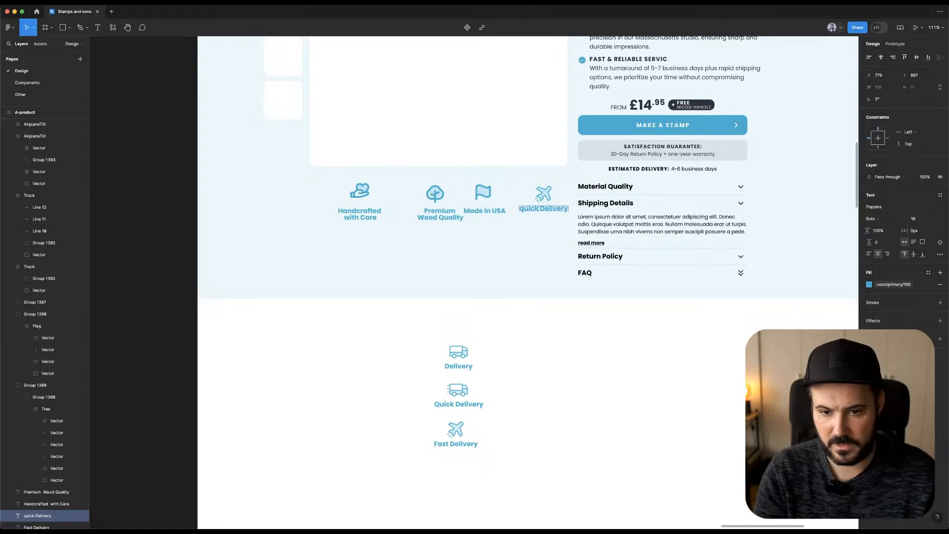
pyautogui.press('Escape')
pyautogui.doubleClick(531, 209)
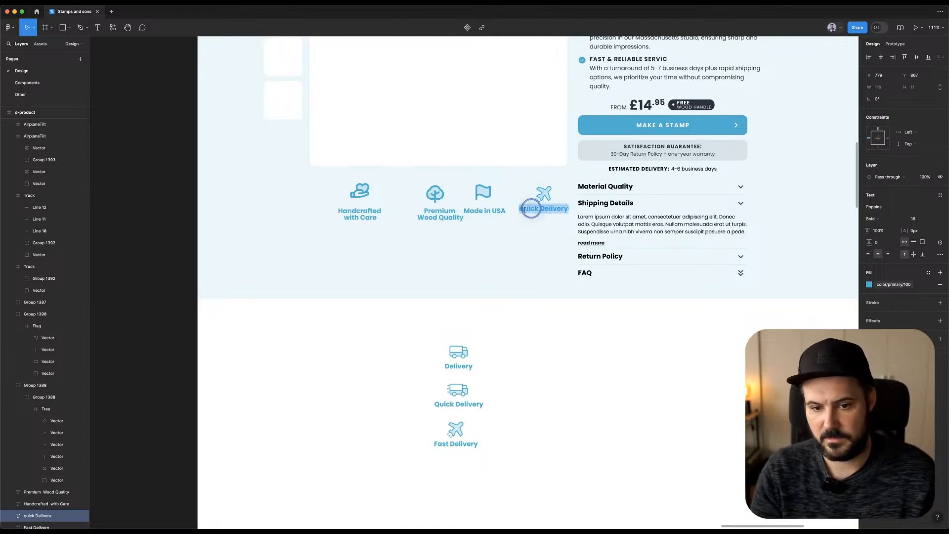
pyautogui.click(524, 208)
pyautogui.write('Q')
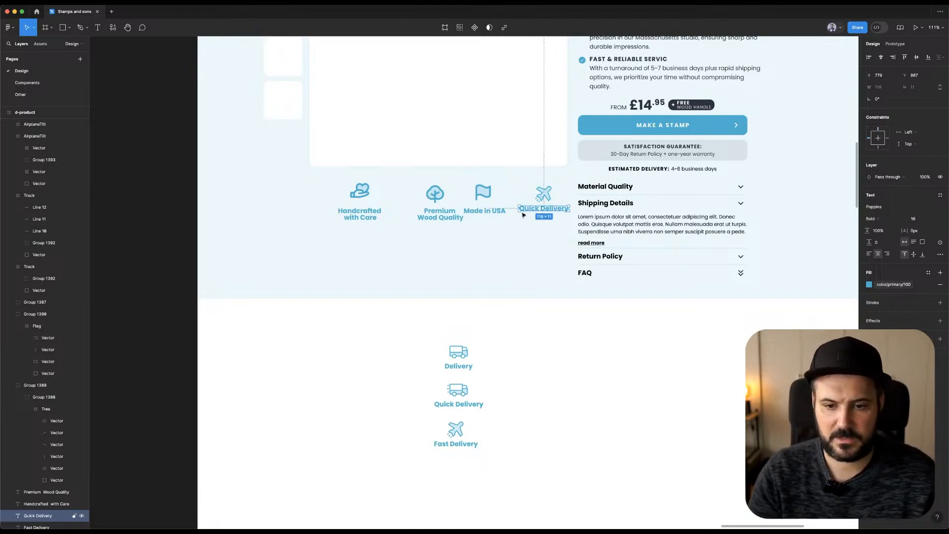
pyautogui.click(579, 388)
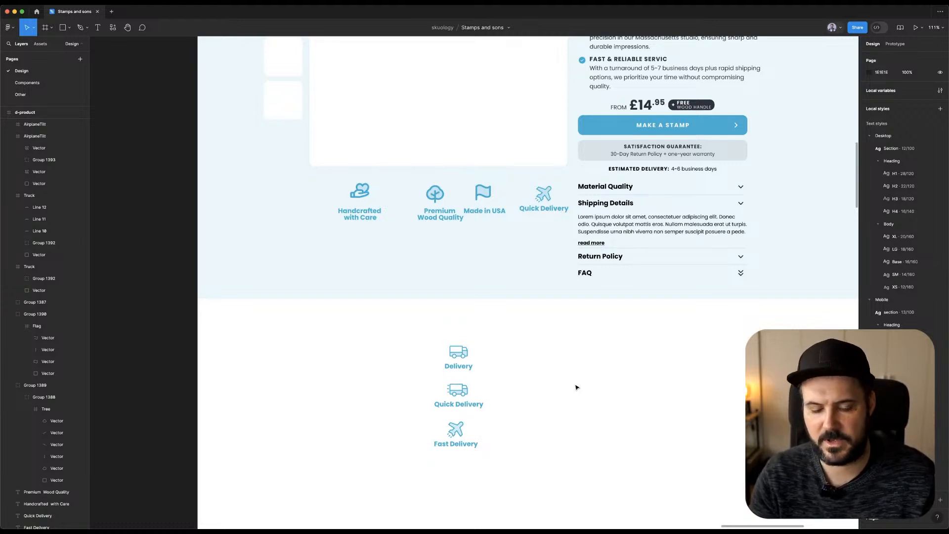
# Group the three delivery variants below the hero and move the group onto the empty canvas above the product page.
pyautogui.click(464, 358)
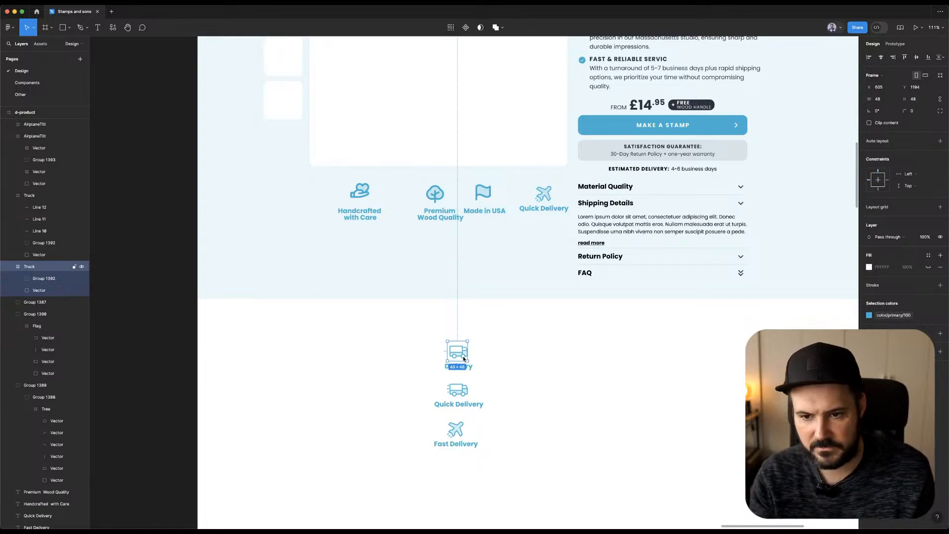
pyautogui.click(503, 349)
pyautogui.moveTo(376, 328); pyautogui.dragTo(558, 507)
pyautogui.press('super+g')
pyautogui.scroll(-5, 519, 428)
pyautogui.scroll(-2, 518, 428)
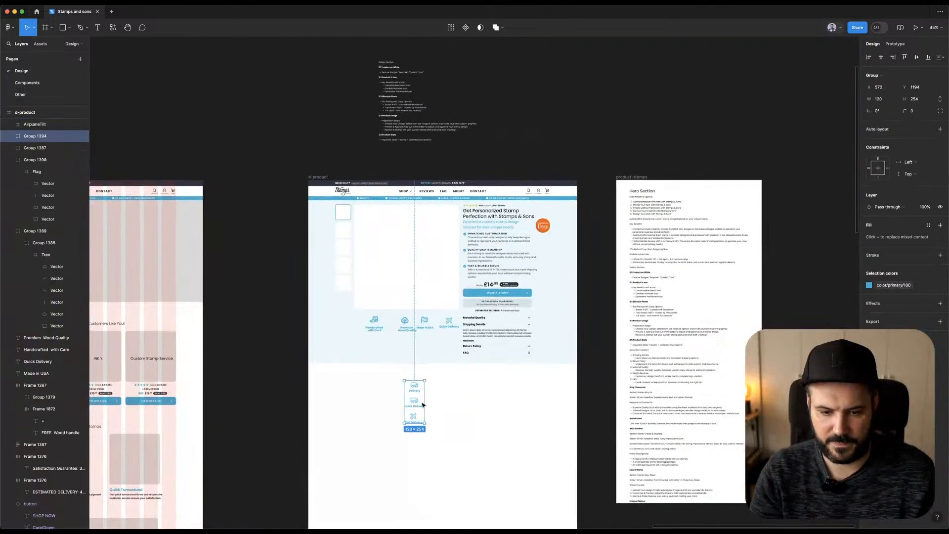
pyautogui.moveTo(416, 402); pyautogui.dragTo(561, 100)
# Enclose the grouped delivery variants in a new frame of about 263 × 384.
pyautogui.click(599, 64)
pyautogui.press('f')
pyautogui.moveTo(537, 62); pyautogui.dragTo(581, 128)
# Break the "Made in USA" and "Quick Delivery" labels in the hero row onto two lines each.
pyautogui.scroll(10, 468, 390)
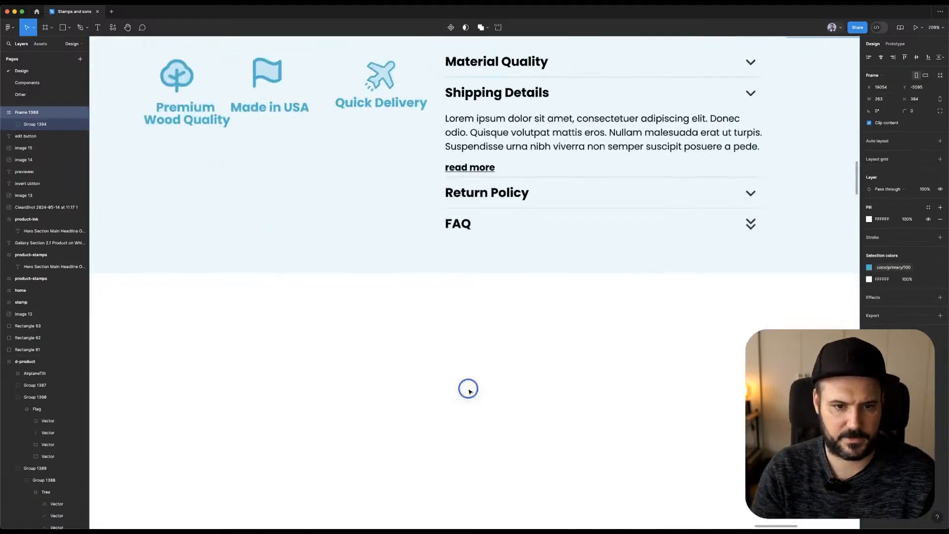
pyautogui.scroll(3, 468, 390)
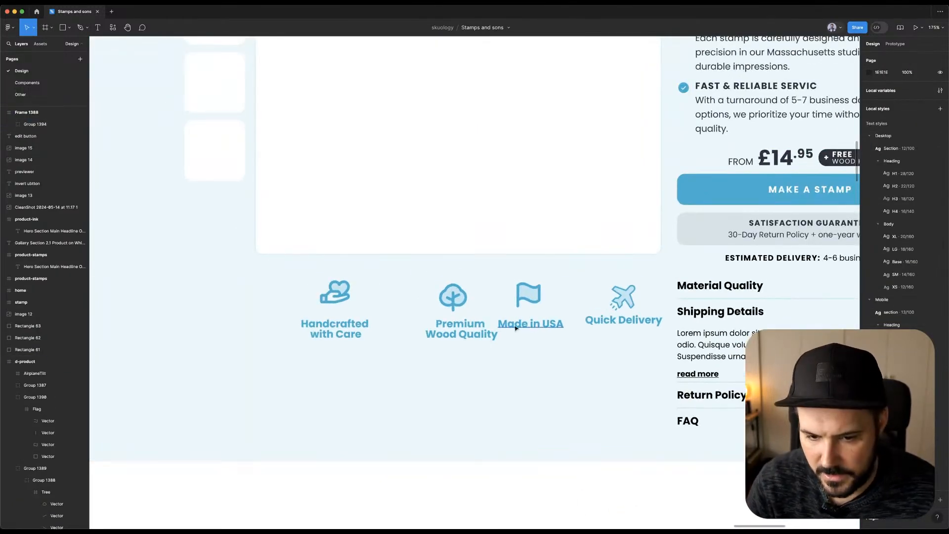
pyautogui.click(531, 324)
pyautogui.click(530, 325)
pyautogui.press('Return')
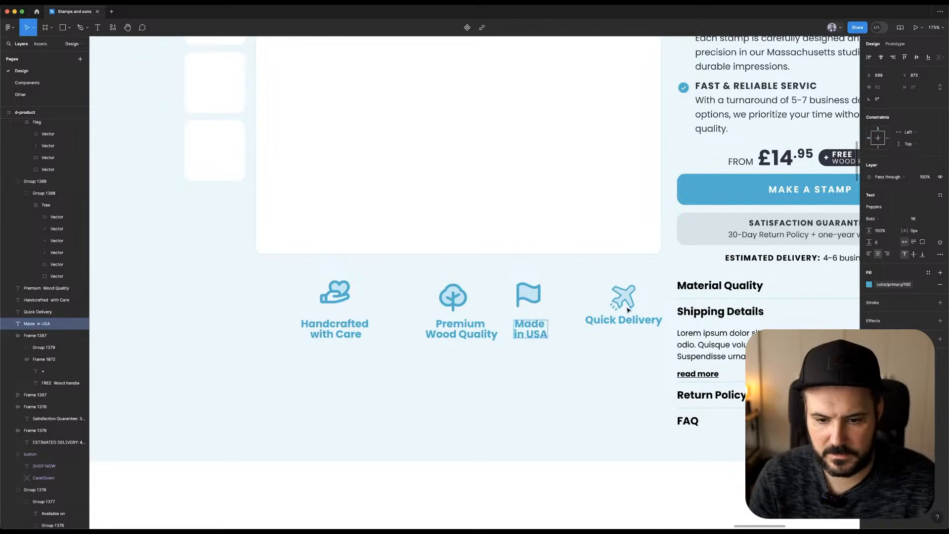
pyautogui.click(621, 319)
pyautogui.press('Return')
pyautogui.click(637, 370)
# Combine the airplane icon and its "Quick Delivery" label into a vertical auto layout with a spacing of 8.
pyautogui.keyDown('shift'); pyautogui.click(623, 300); pyautogui.keyUp('shift')
pyautogui.press('super+g')
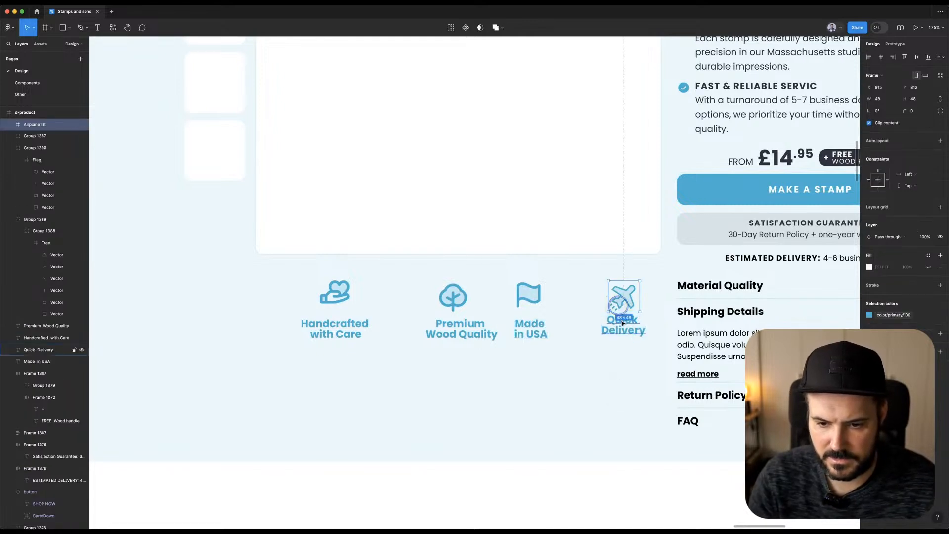
pyautogui.click(940, 140)
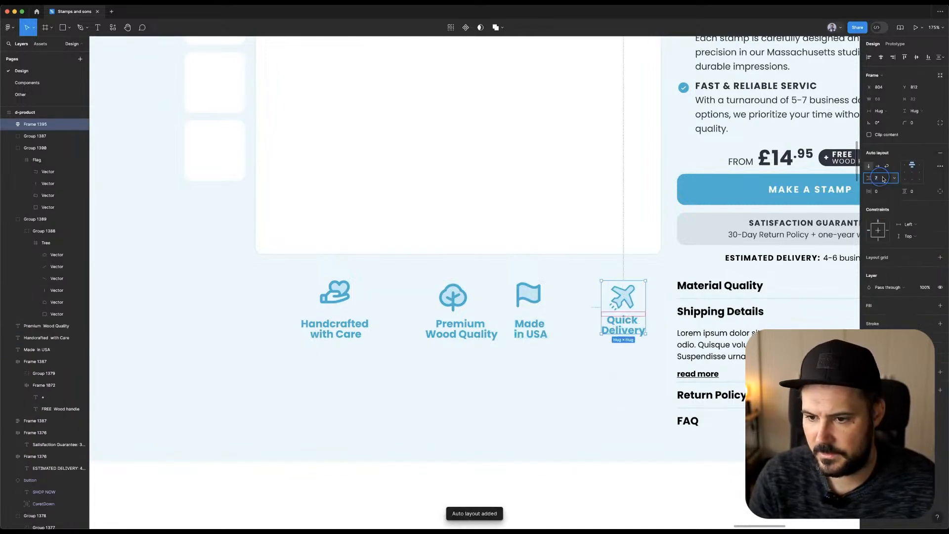
pyautogui.write('8')
pyautogui.press('Tab')
pyautogui.click(564, 242)
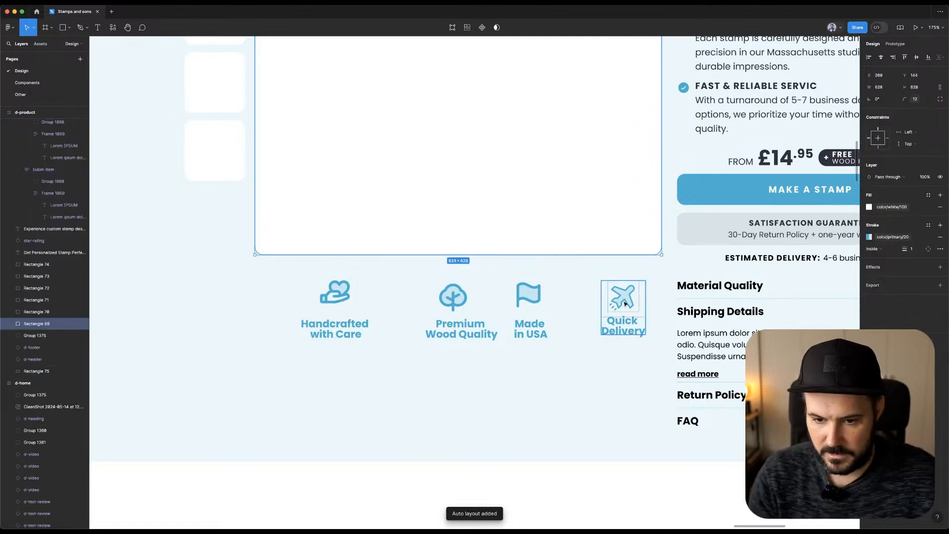
# Group the flag icon with its "Made in USA" label and give them a vertical auto layout matching the airplane item.
pyautogui.click(624, 302)
pyautogui.click(527, 295)
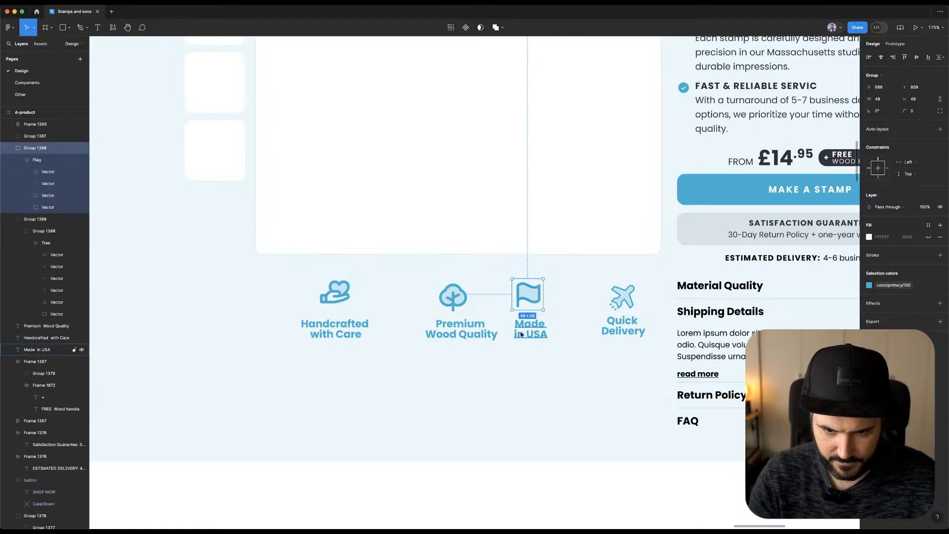
pyautogui.keyDown('shift'); pyautogui.click(530, 328); pyautogui.keyUp('shift')
pyautogui.hotkey('shift', 'a')
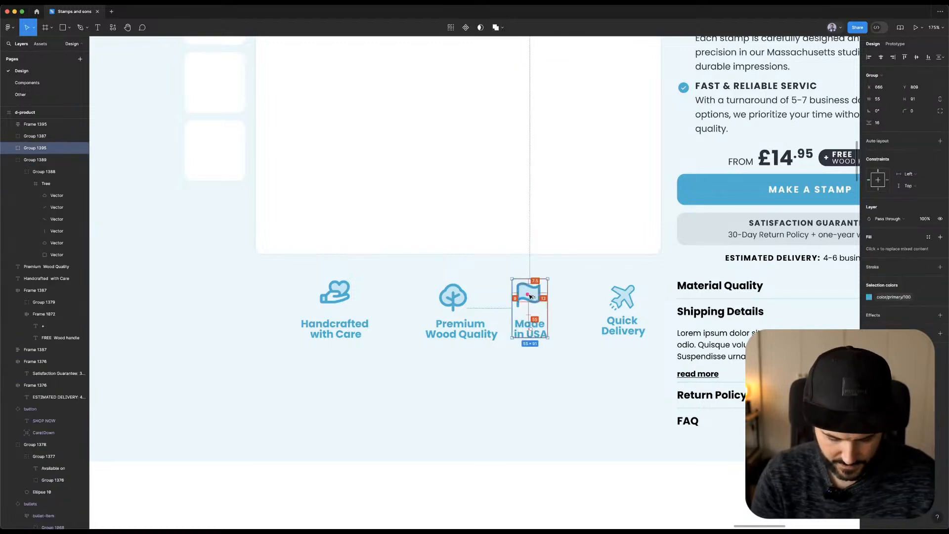
pyautogui.moveTo(537, 291); pyautogui.dragTo(537, 314)
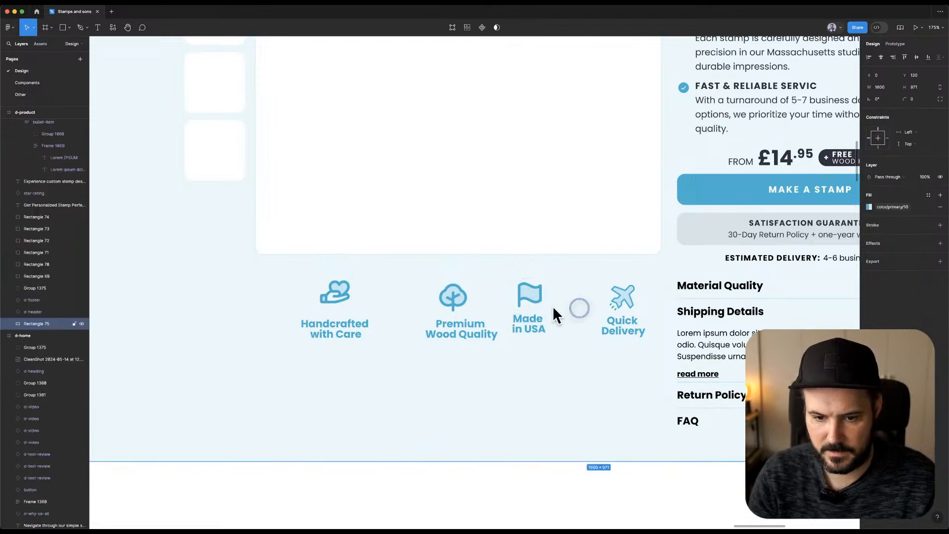
pyautogui.click(537, 306)
# Group the tree icon and "Premium Wood Quality" label in a vertical auto layout with spacing 8 and the icon above the text.
pyautogui.click(452, 295)
pyautogui.keyDown('shift'); pyautogui.click(460, 334); pyautogui.keyUp('shift')
pyautogui.hotkey('ctrl', 'g')
pyautogui.hotkey('shift', 'a')
pyautogui.doubleClick(470, 314)
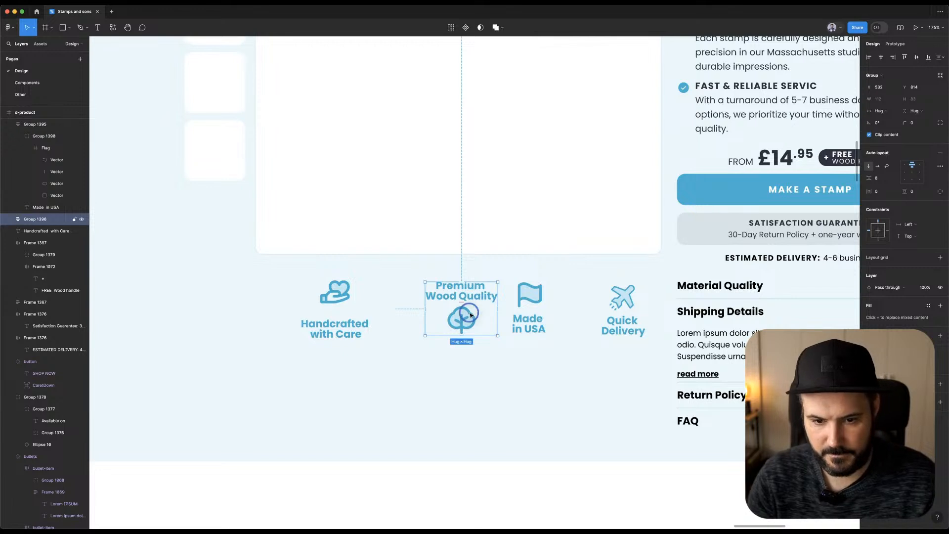
pyautogui.press('Up')
pyautogui.click(349, 325)
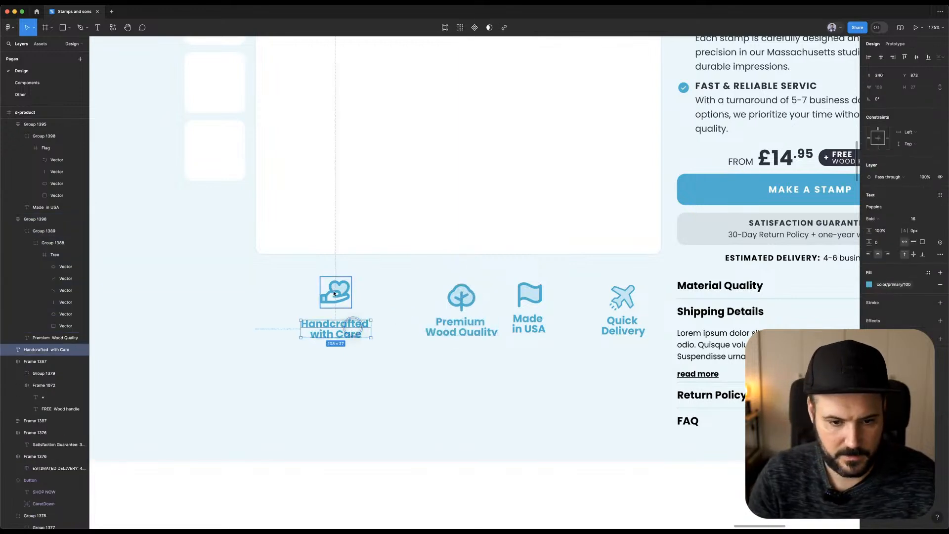
pyautogui.keyDown('shift'); pyautogui.click(336, 295); pyautogui.keyUp('shift')
pyautogui.hotkey('ctrl', 'g')
pyautogui.hotkey('ctrl', 'z')
# Group the hand-and-heart icon and "Handcrafted with Care" label in a vertical auto layout with spacing 8 and the icon on top.
pyautogui.click(349, 329)
pyautogui.keyDown('shift'); pyautogui.click(341, 300); pyautogui.keyUp('shift')
pyautogui.hotkey('ctrl', 'g')
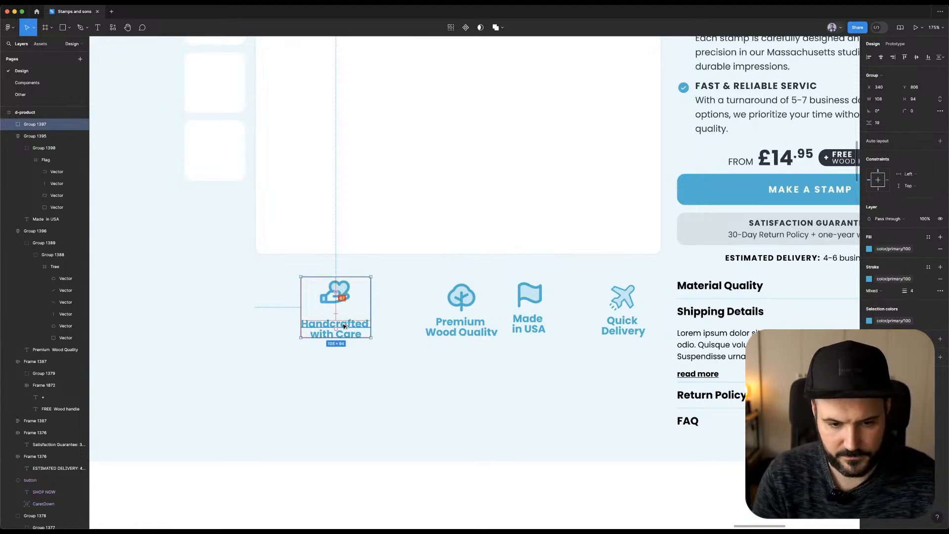
pyautogui.hotkey('shift', 'a')
pyautogui.keyDown('super'); pyautogui.click(343, 313); pyautogui.keyUp('super')
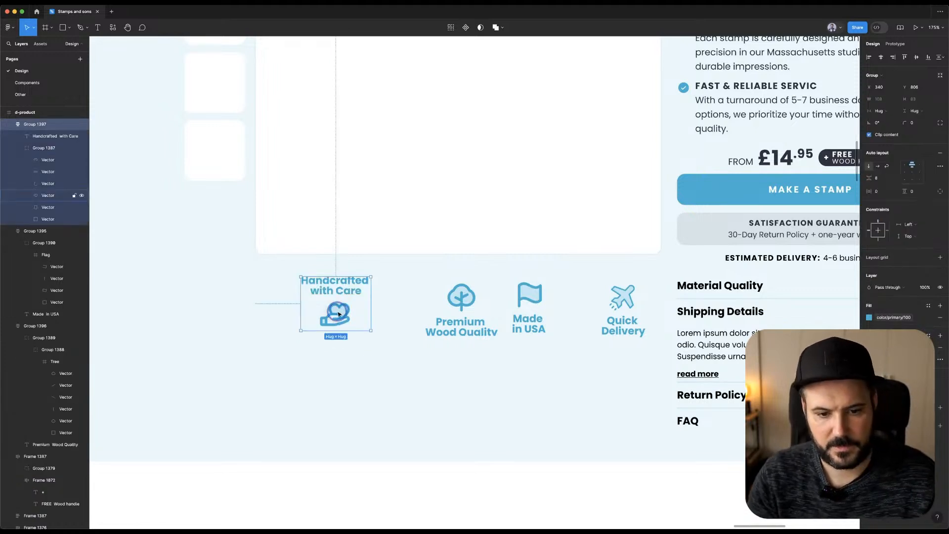
pyautogui.click(368, 289)
pyautogui.click(341, 313)
pyautogui.press('Up')
# Try a stroke weight of 2 on the hand-and-heart icon and compare it with the neighbouring icons.
pyautogui.press('Return')
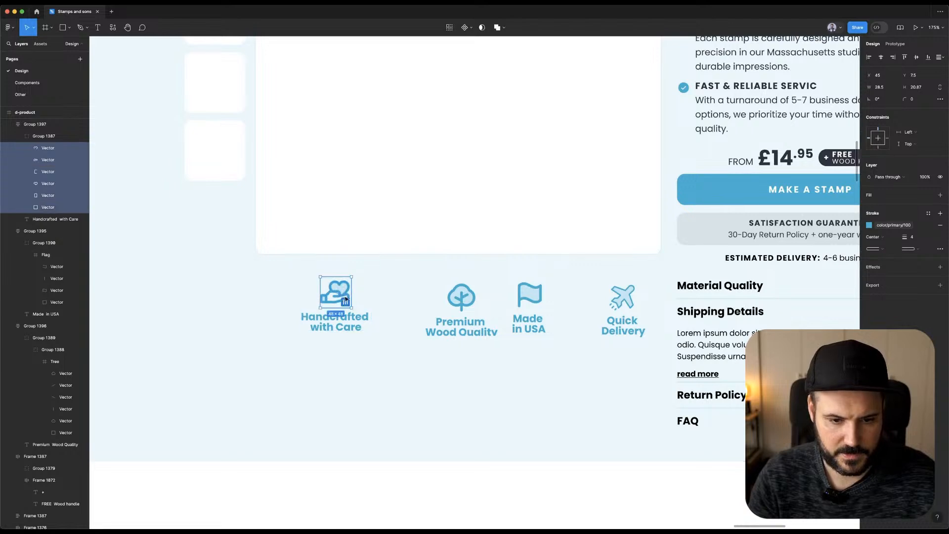
pyautogui.press('Tab')
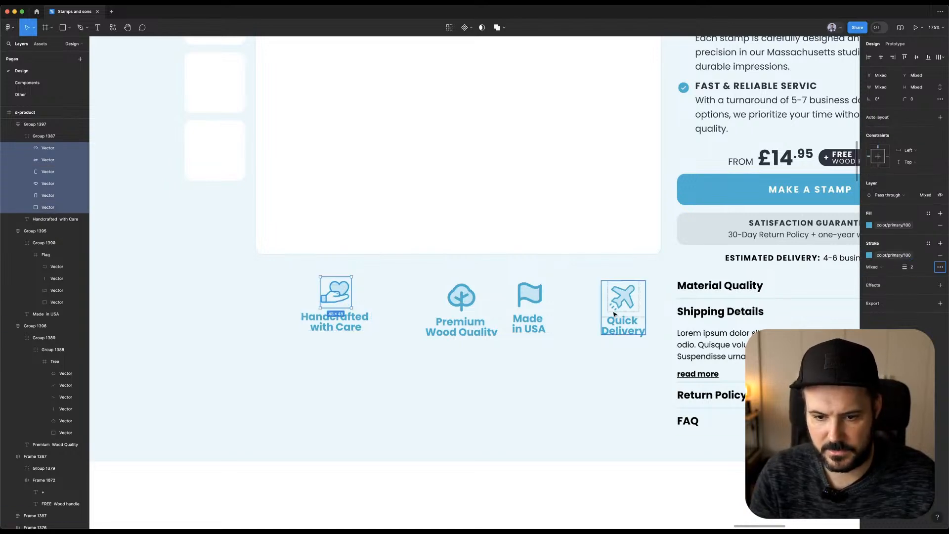
pyautogui.scroll(-5, 514, 465)
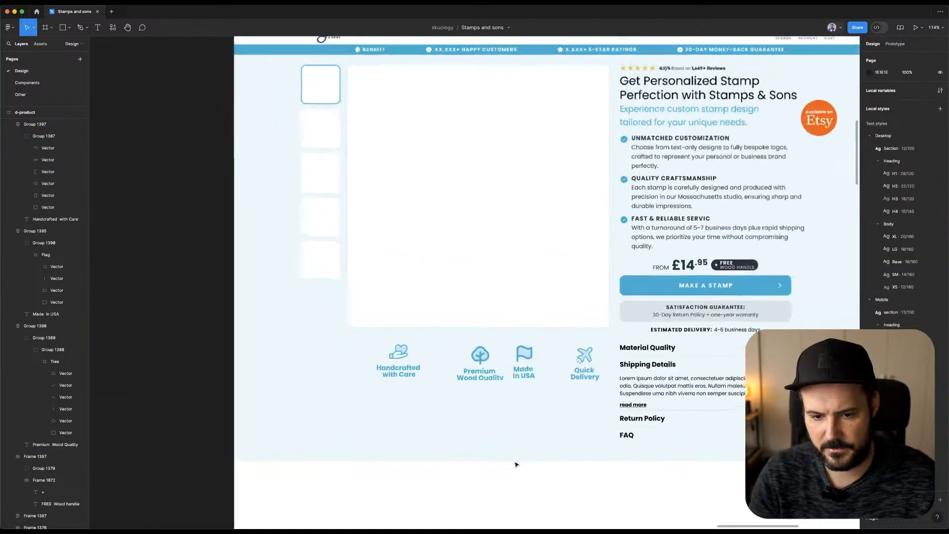
pyautogui.scroll(5, 571, 484)
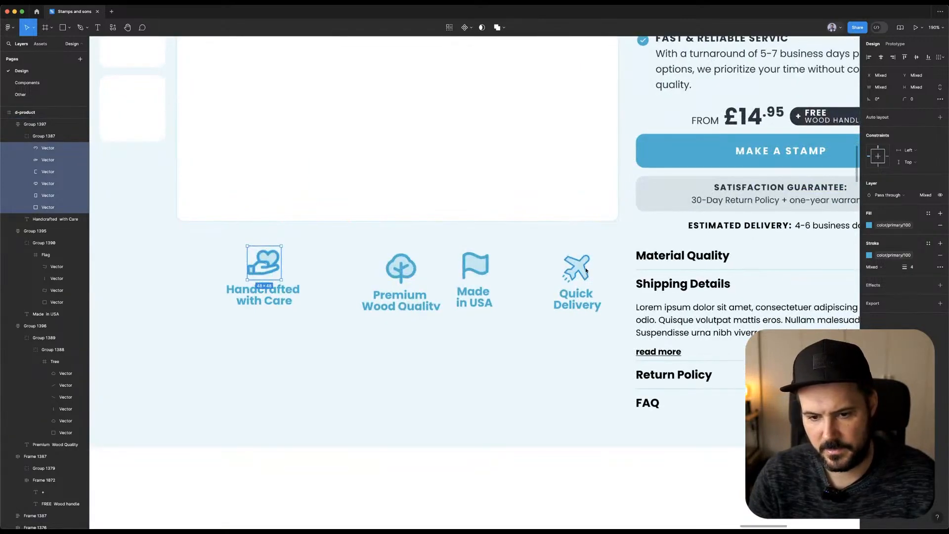
# Try a stroke weight of 4 on all of the airplane icon's vectors.
pyautogui.click(584, 269)
pyautogui.press('super+a')
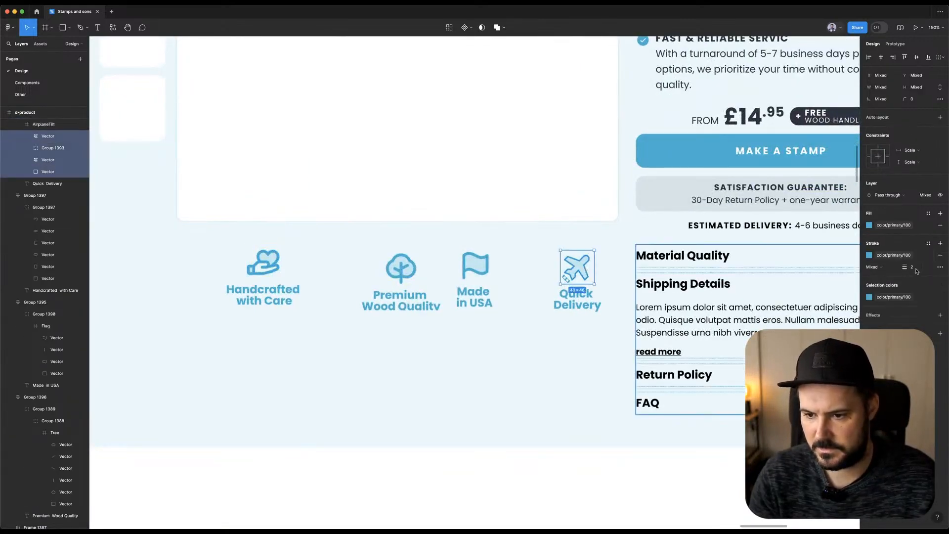
pyautogui.click(698, 482)
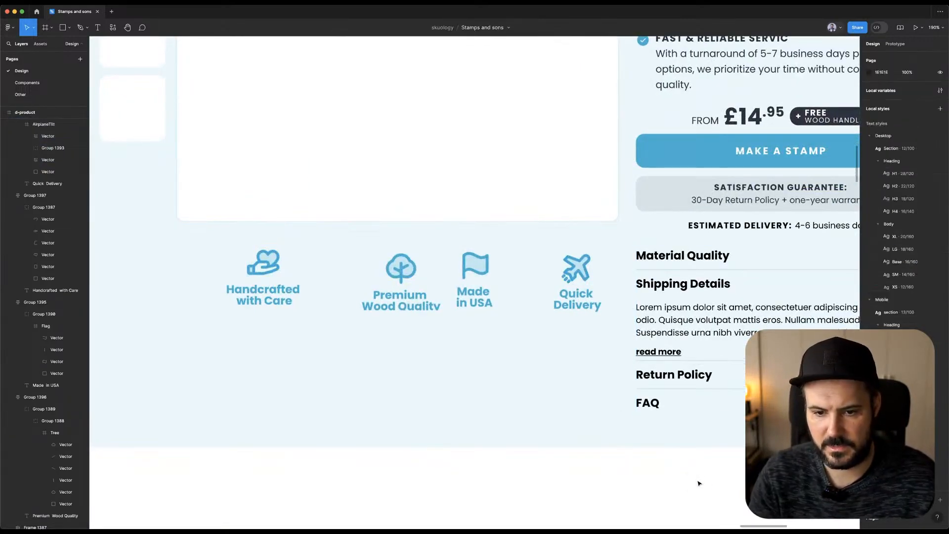
pyautogui.scroll(5, 579, 257)
pyautogui.scroll(-5, 579, 257)
# Set the stroke weight of all vectors in the airplane and flag icons to 2.
pyautogui.click(578, 264)
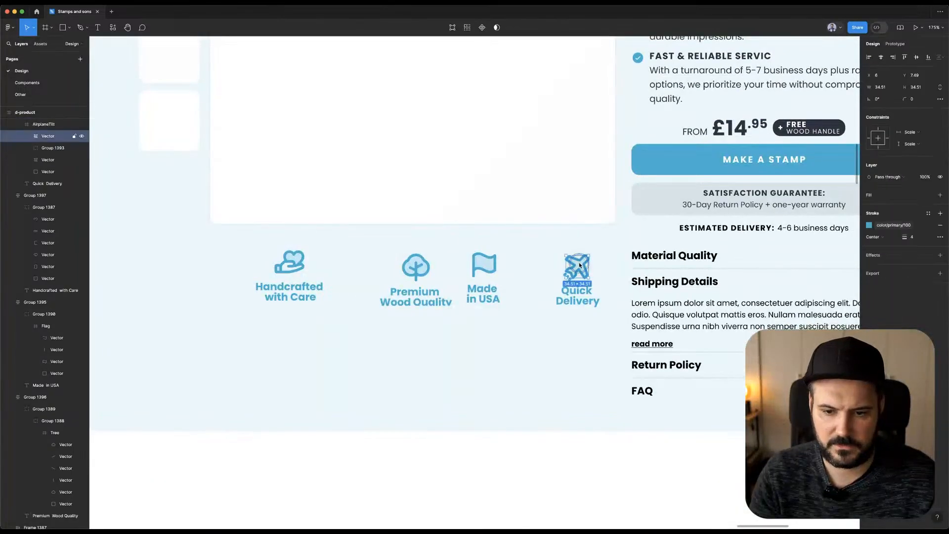
pyautogui.press('super+a')
pyautogui.press('Tab')
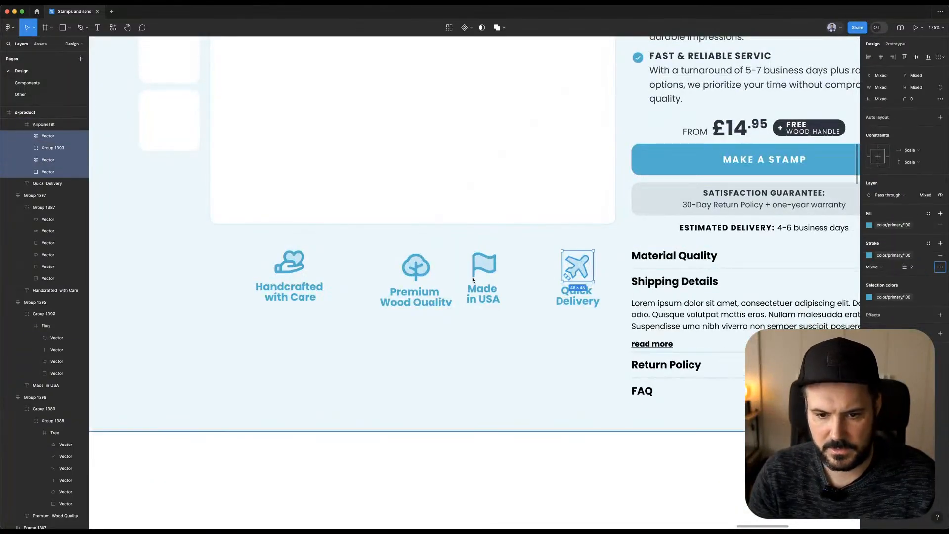
pyautogui.keyDown('super'); pyautogui.click(485, 270); pyautogui.keyUp('super')
pyautogui.press('super+a')
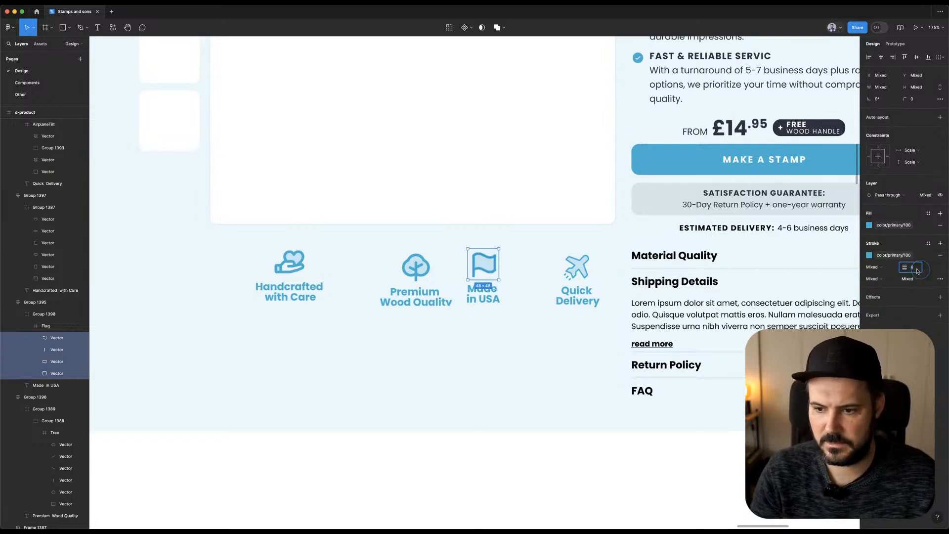
pyautogui.press('Tab')
# Set the stroke weight of all vectors in the tree and hand-and-heart icons to 2.
pyautogui.keyDown('super'); pyautogui.click(415, 264); pyautogui.keyUp('super')
pyautogui.press('super+a')
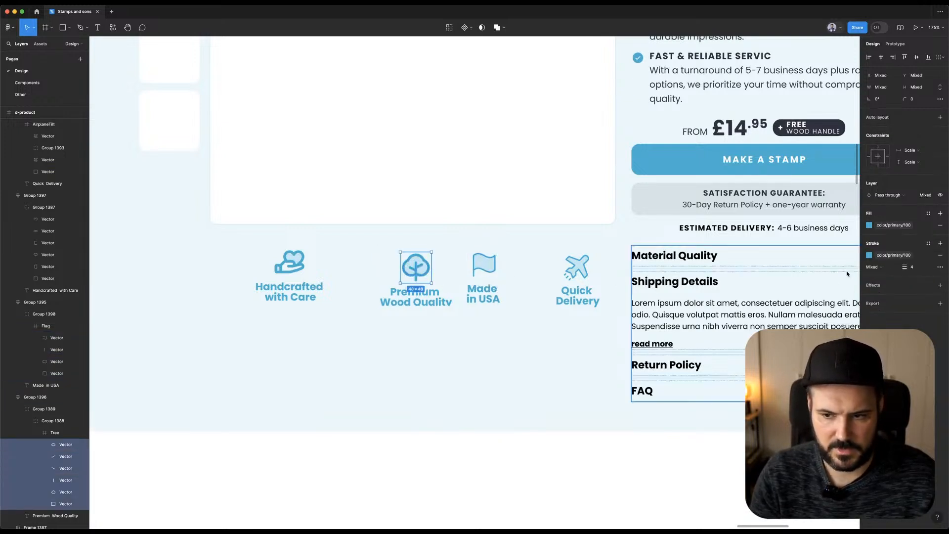
pyautogui.write('2')
pyautogui.press('Tab')
pyautogui.keyDown('super'); pyautogui.click(291, 262); pyautogui.keyUp('super')
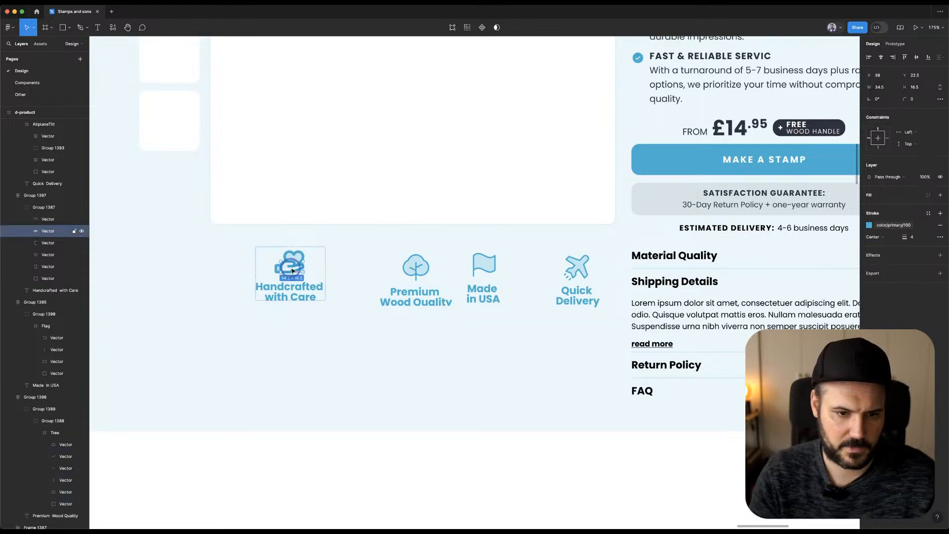
pyautogui.press('super+a')
pyautogui.click(914, 269)
pyautogui.write('2')
pyautogui.press('Tab')
pyautogui.click(535, 486)
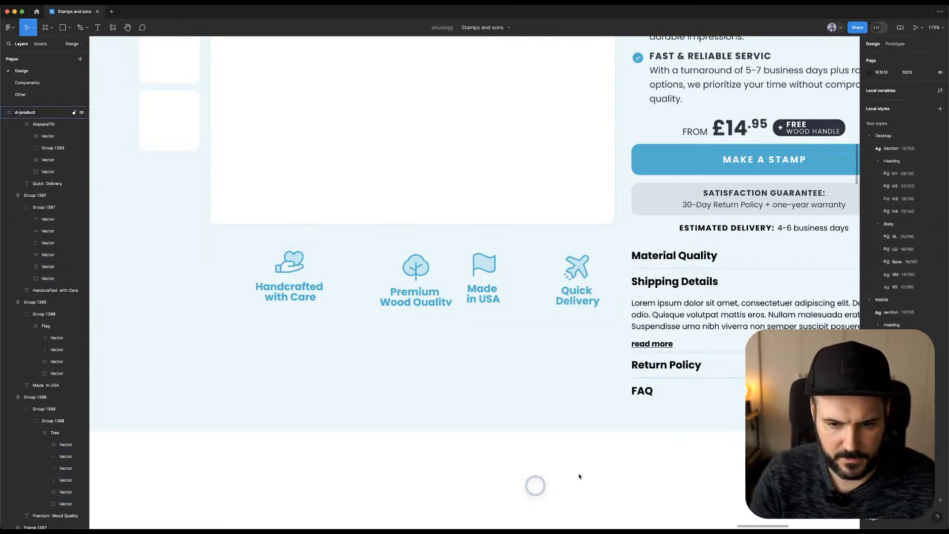
# Combine the four icon-and-label items under the product image into one horizontal auto layout aligned to the top center.
pyautogui.scroll(-4, 574, 475)
pyautogui.click(382, 336)
pyautogui.keyDown('shift'); pyautogui.click(469, 341); pyautogui.keyUp('shift')
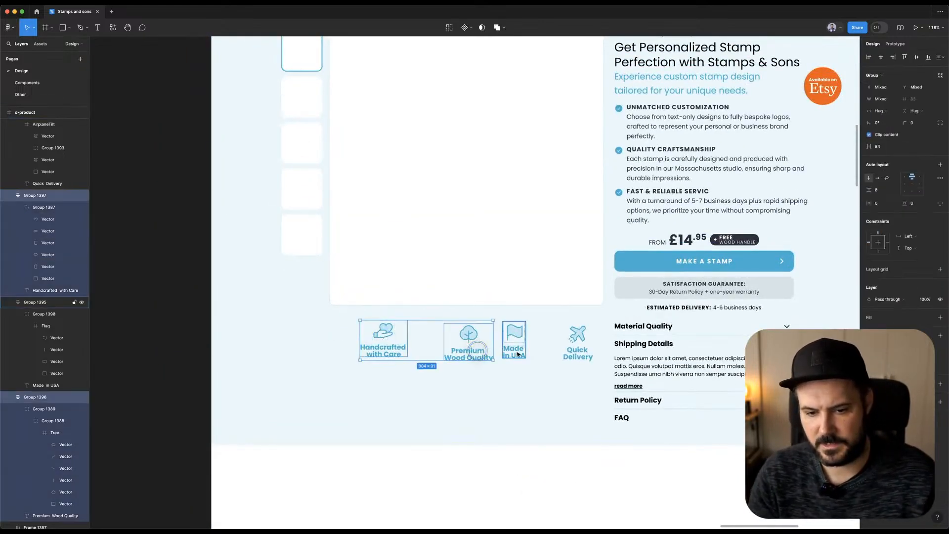
pyautogui.keyDown('shift'); pyautogui.click(514, 339); pyautogui.keyUp('shift')
pyautogui.keyDown('shift'); pyautogui.click(584, 352); pyautogui.keyUp('shift')
pyautogui.press('super+g')
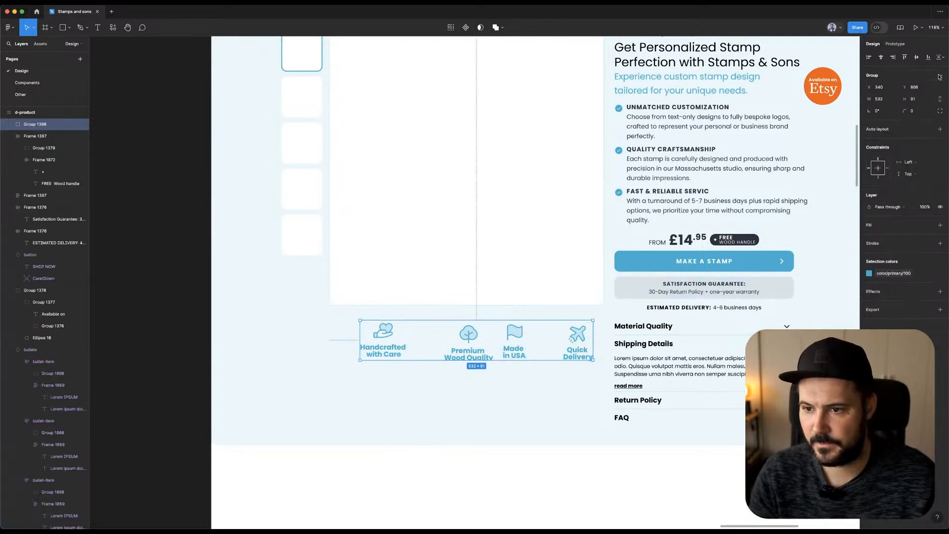
pyautogui.click(940, 129)
pyautogui.click(911, 165)
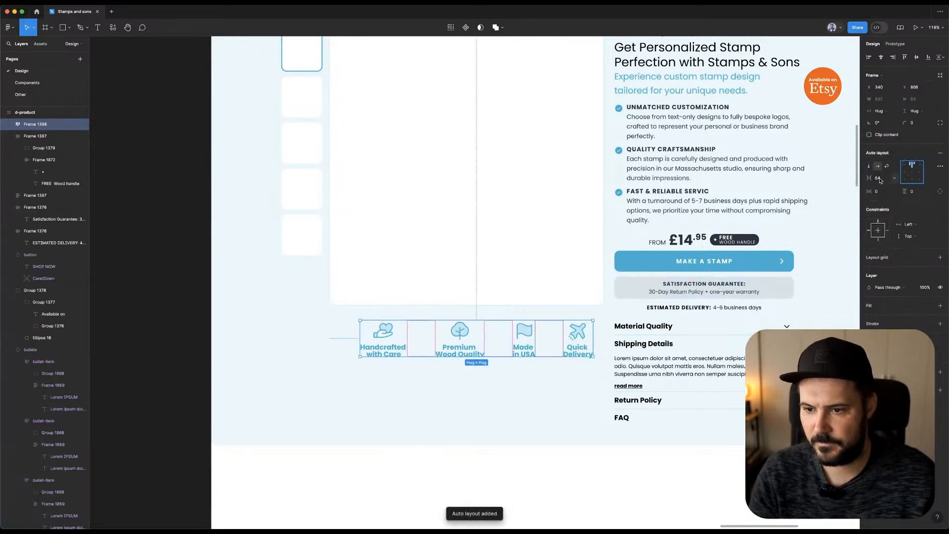
# Set the gap between the four benefit items to 48 and the row's vertical spacing from the product image to 36.
pyautogui.write('48')
pyautogui.press('Return')
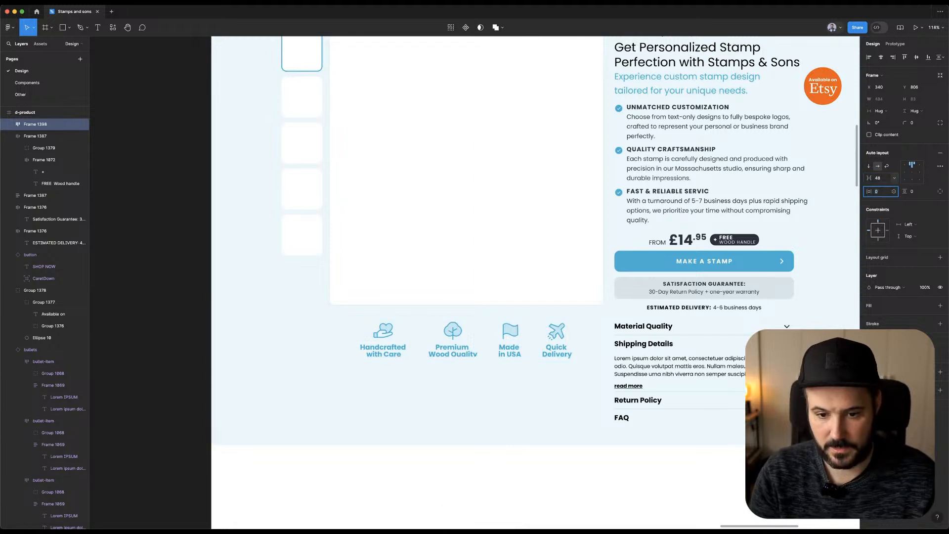
pyautogui.keyDown('shift'); pyautogui.click(491, 186); pyautogui.keyUp('shift')
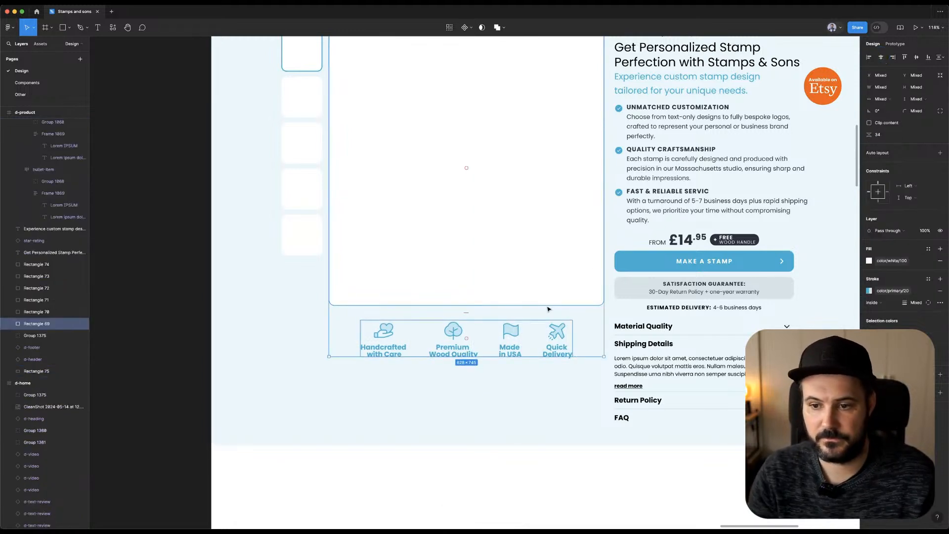
pyautogui.click(879, 134)
pyautogui.press('Up')
pyautogui.press('Up')
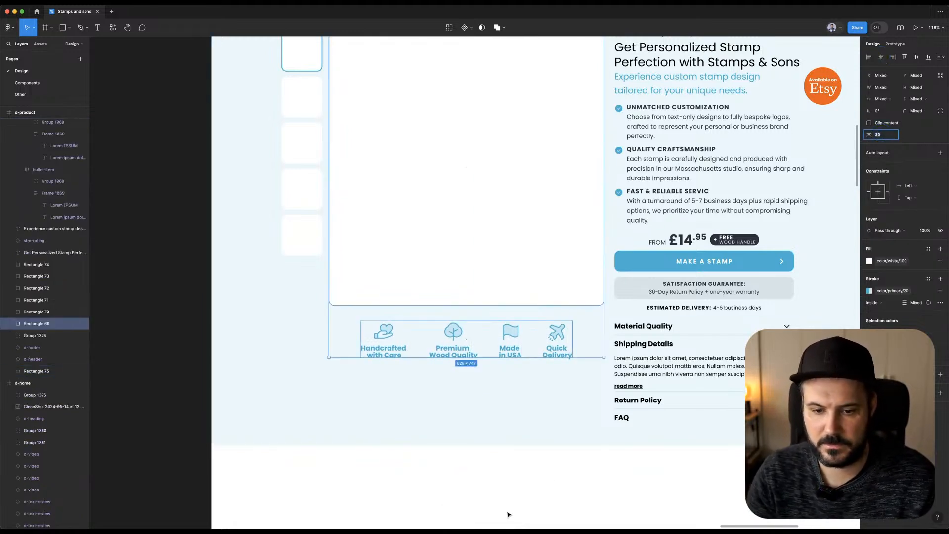
pyautogui.click(521, 480)
pyautogui.scroll(-5, 522, 481)
pyautogui.moveTo(517, 437); pyautogui.dragTo(489, 229)
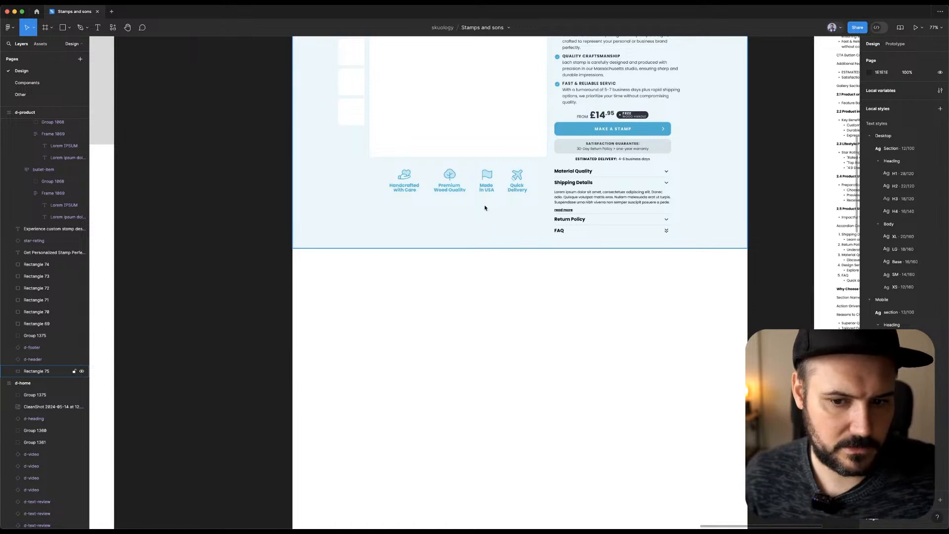
# Try shortening the hero's light-blue background rectangle to a height of about 853.
pyautogui.scroll(3, 486, 207)
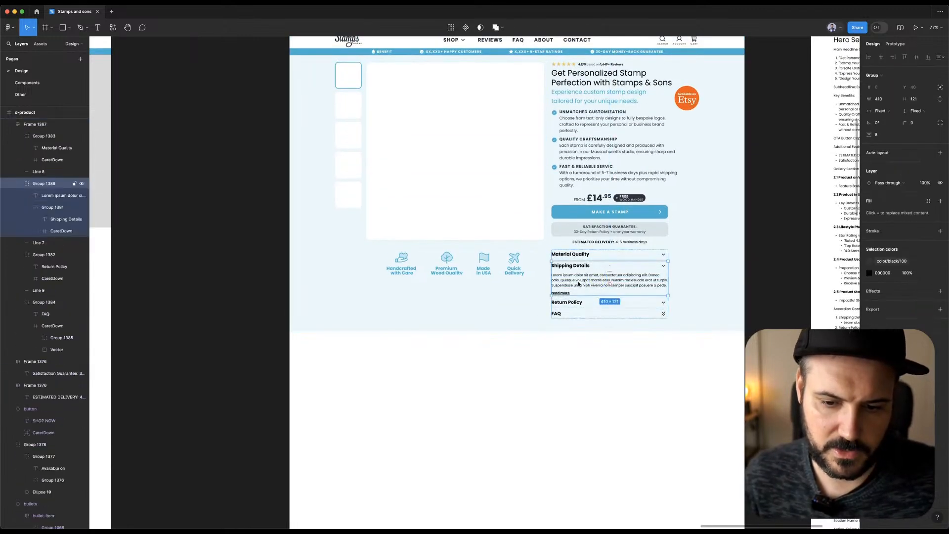
pyautogui.click(523, 301)
pyautogui.moveTo(538, 331); pyautogui.dragTo(539, 296)
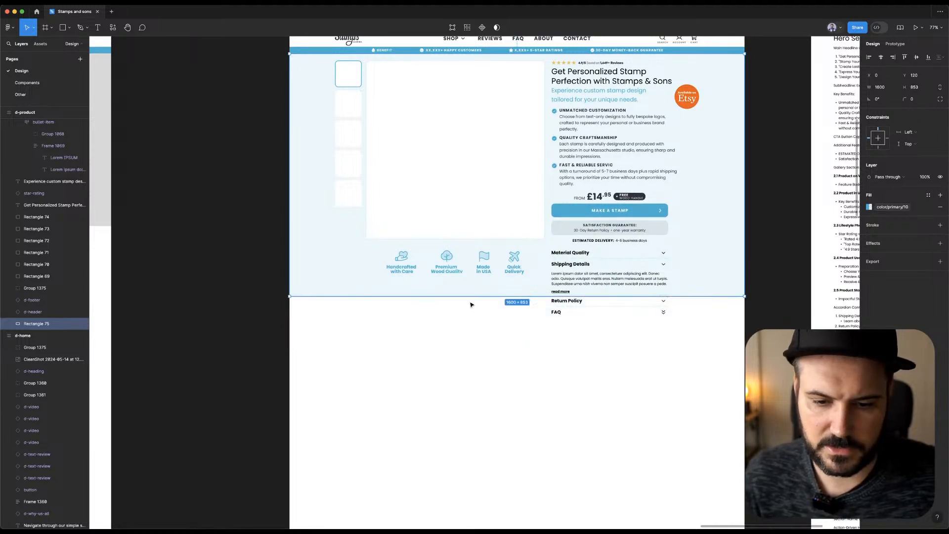
pyautogui.hotkey('ctrl', 'z')
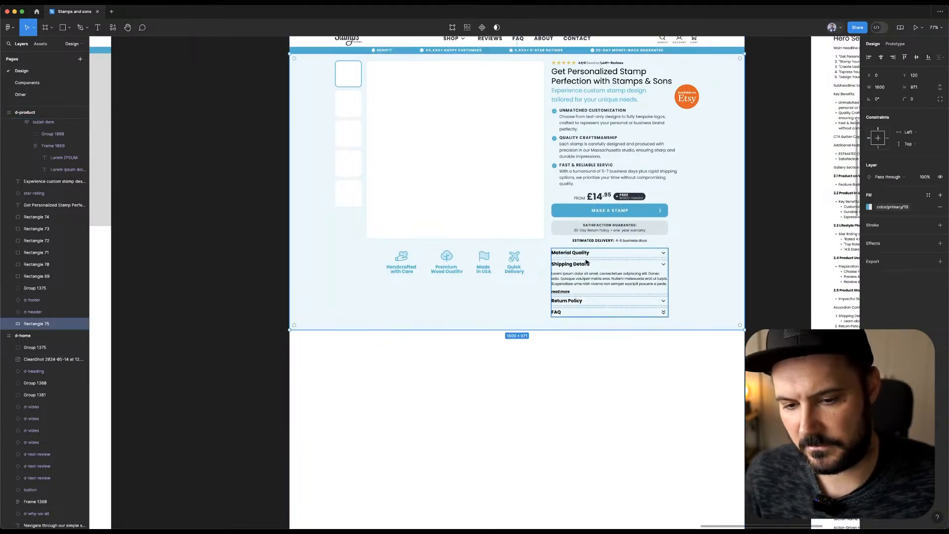
# Review the product page hero against the product copy document and read which sections follow the hero.
pyautogui.moveTo(643, 336); pyautogui.dragTo(631, 351)
pyautogui.click(693, 368)
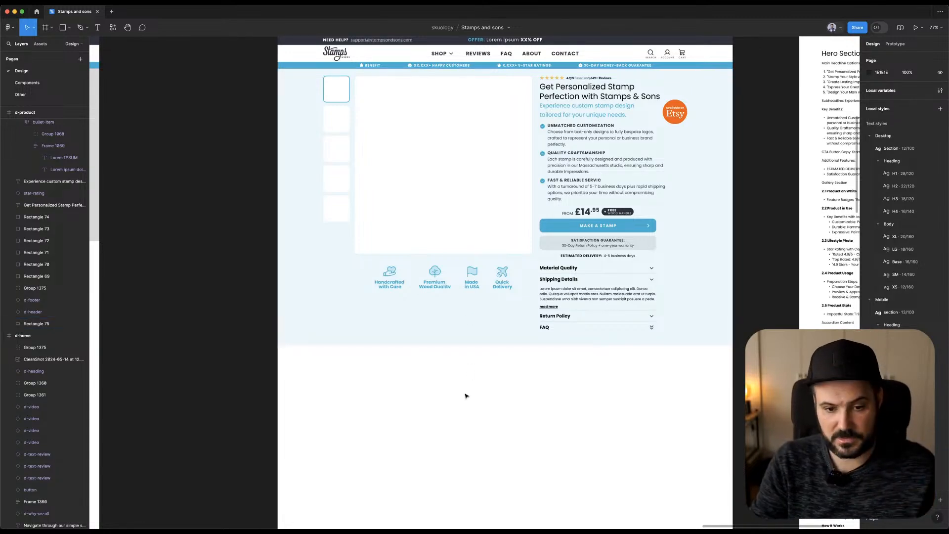
pyautogui.click(387, 382)
pyautogui.click(193, 310)
pyautogui.moveTo(409, 381); pyautogui.dragTo(326, 358)
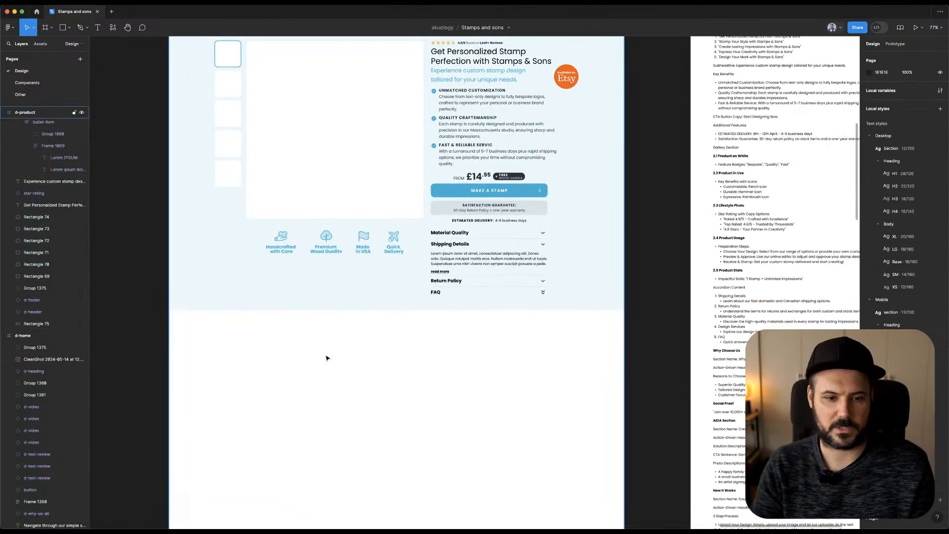
pyautogui.scroll(-3, 343, 366)
pyautogui.scroll(4, 344, 366)
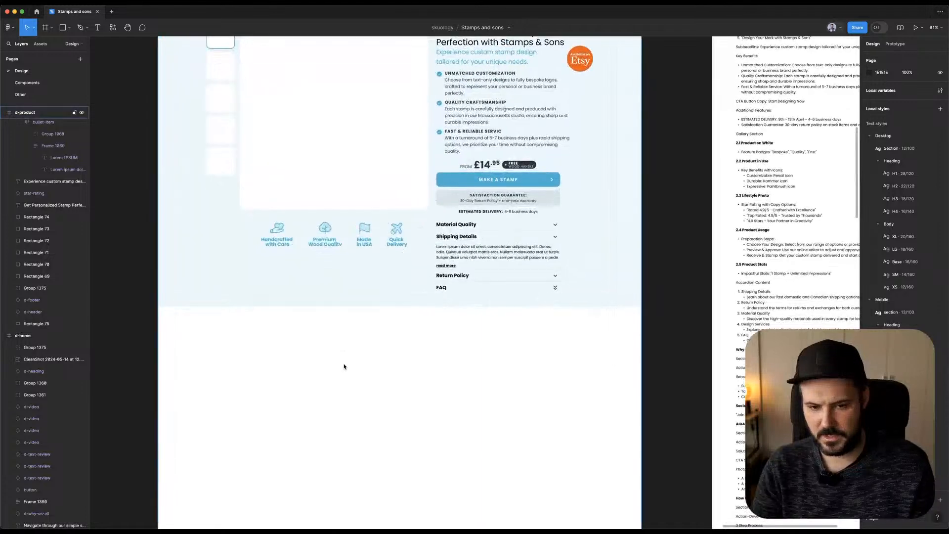
pyautogui.click(486, 281)
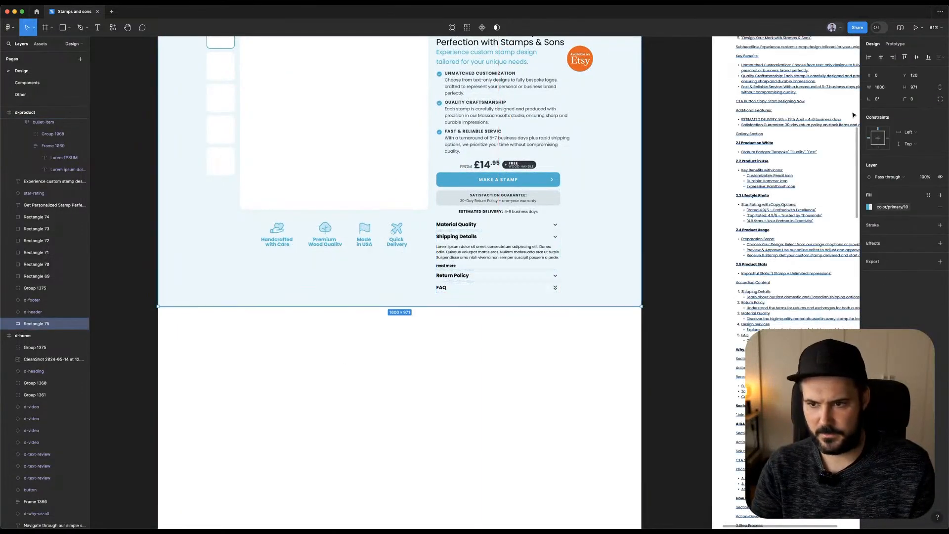
pyautogui.click(690, 250)
pyautogui.scroll(3, 693, 251)
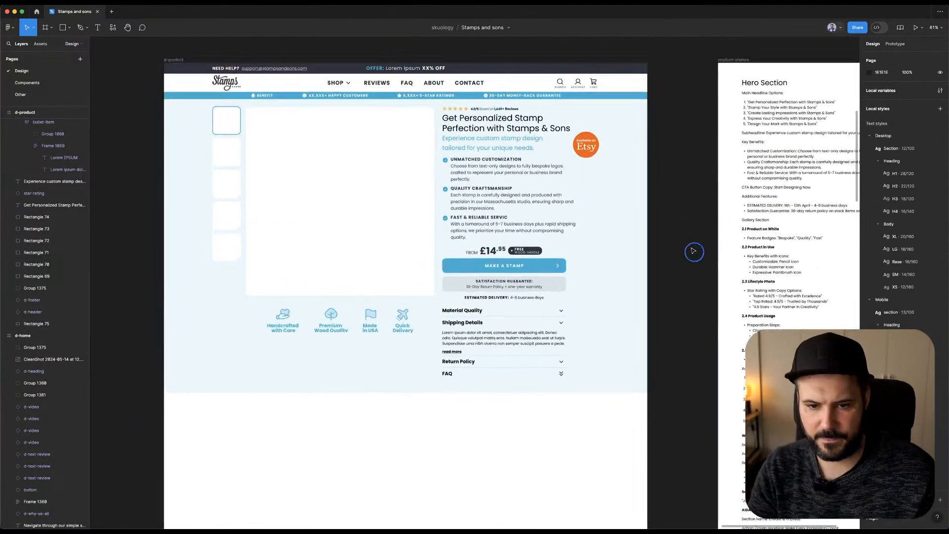
pyautogui.moveTo(694, 248); pyautogui.dragTo(697, 181)
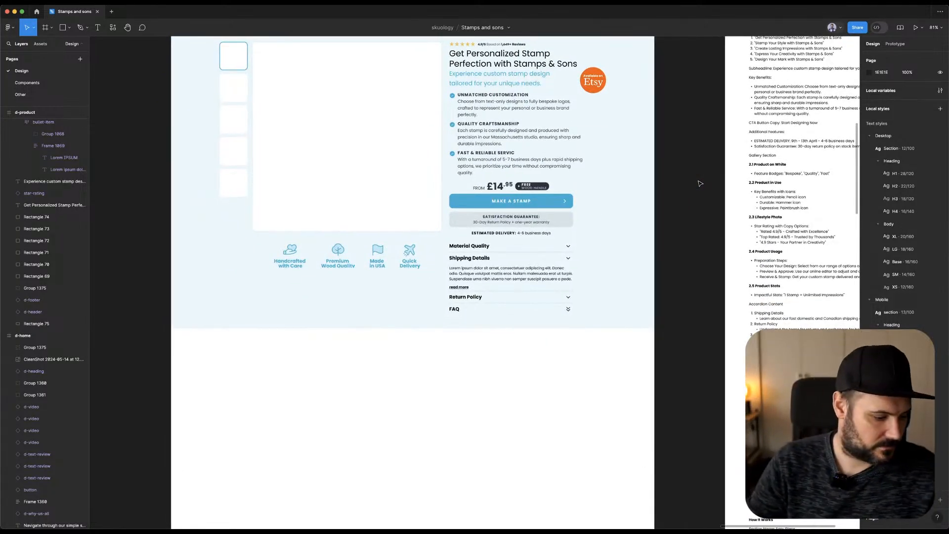
pyautogui.moveTo(662, 180); pyautogui.dragTo(528, 131)
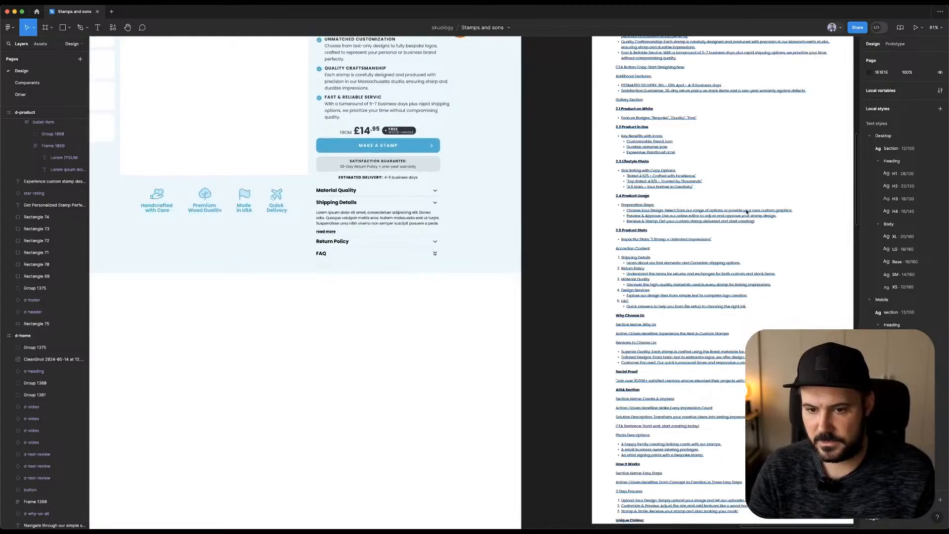
pyautogui.scroll(5, 738, 212)
pyautogui.scroll(-5, 413, 230)
pyautogui.moveTo(368, 222); pyautogui.dragTo(552, 214)
pyautogui.rightClick(593, 205)
pyautogui.click(592, 159)
pyautogui.scroll(-5, 674, 260)
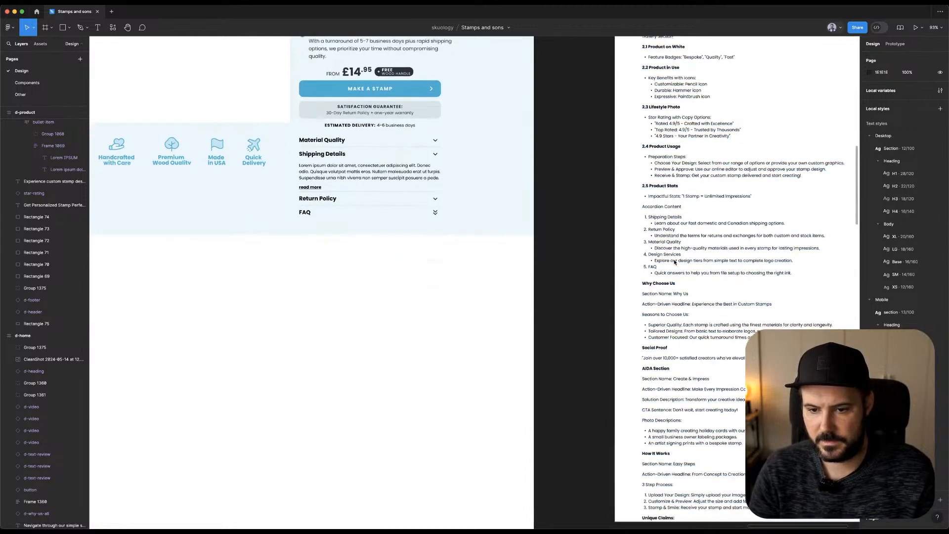
pyautogui.click(625, 235)
# Copy the "Experience the Best in Custom Stamps" heading and its three-card section from the home page and place them below the product page hero.
pyautogui.scroll(-10, 661, 205)
pyautogui.hscroll(-1, 661, 205)
pyautogui.scroll(6, 381, 275)
pyautogui.scroll(5, 494, 203)
pyautogui.click(447, 318)
pyautogui.scroll(-3, 459, 319)
pyautogui.hscroll(5, 370, 190)
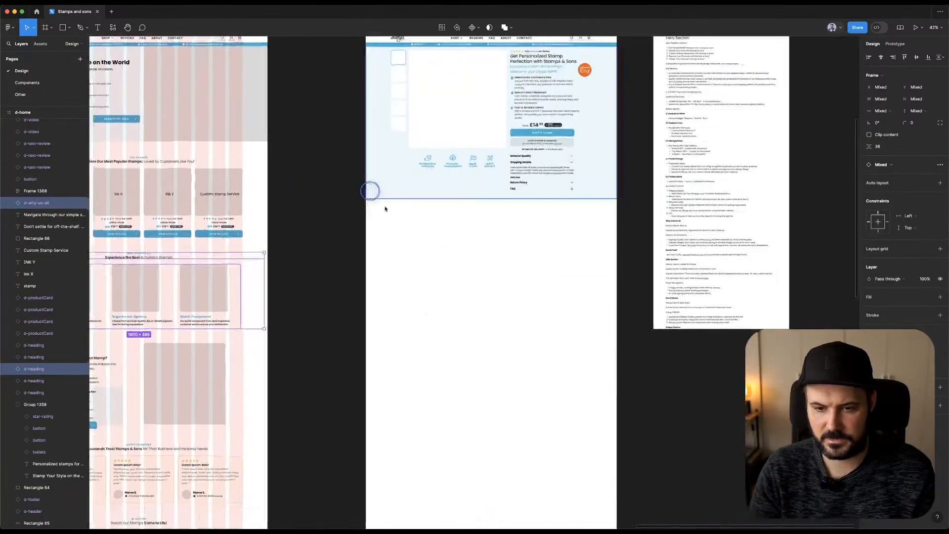
pyautogui.hotkey('ctrl', 'v')
pyautogui.moveTo(502, 280); pyautogui.dragTo(510, 247)
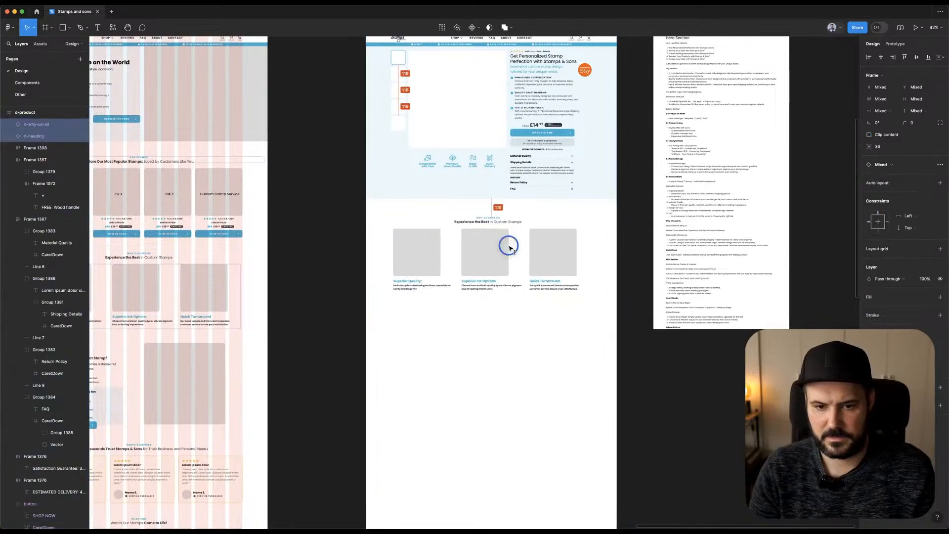
# Compare the home page's remaining sections with the empty area of the product page down to the FAQ and footer.
pyautogui.scroll(-3, 550, 128)
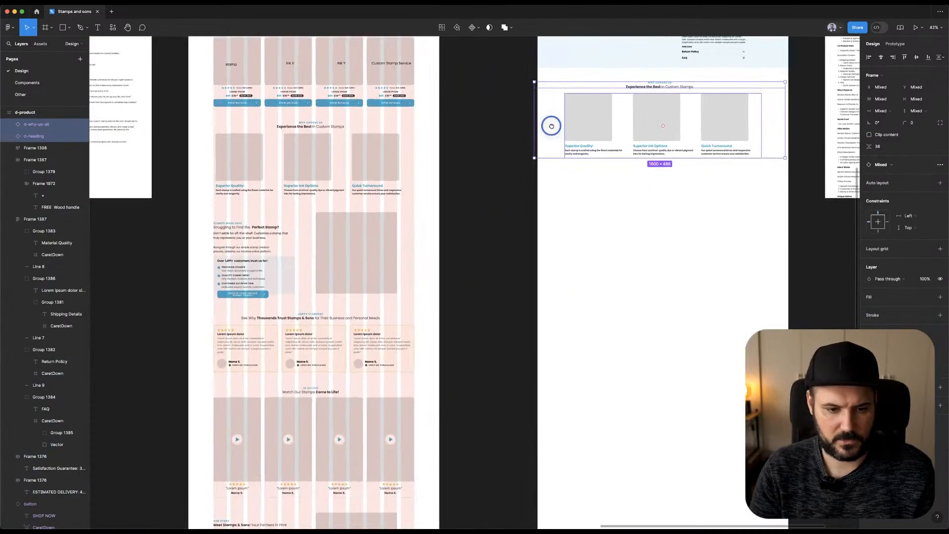
pyautogui.scroll(-3, 552, 129)
pyautogui.scroll(2, 552, 130)
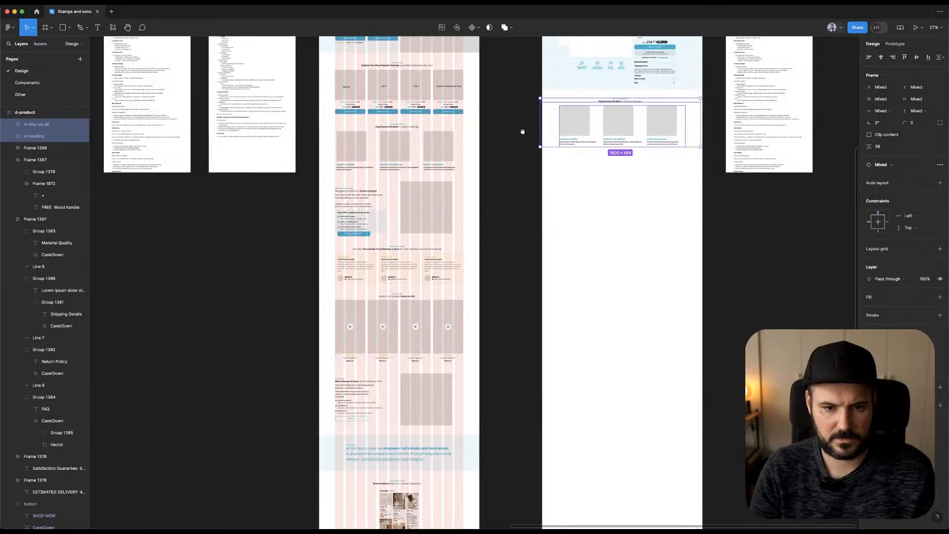
pyautogui.moveTo(519, 131); pyautogui.dragTo(480, 165)
pyautogui.scroll(5, 473, 345)
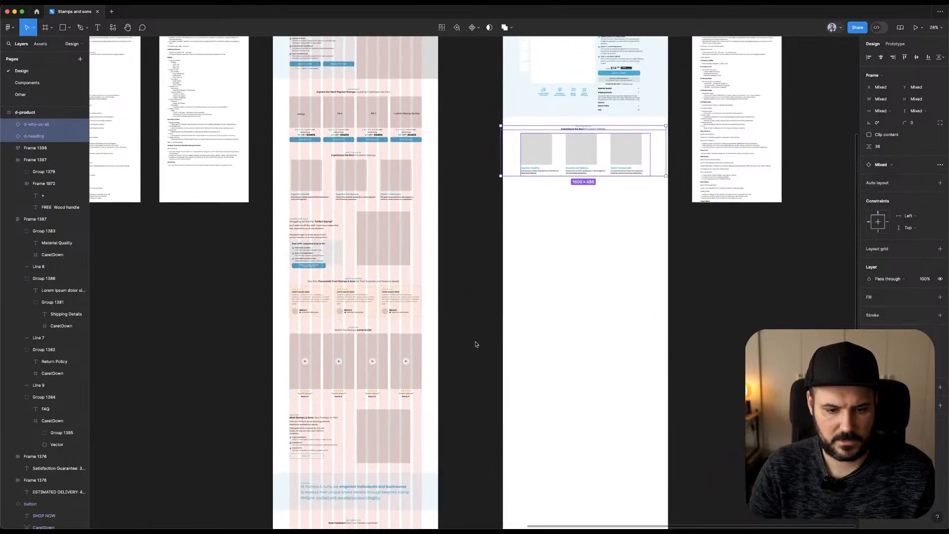
pyautogui.scroll(-10, 475, 344)
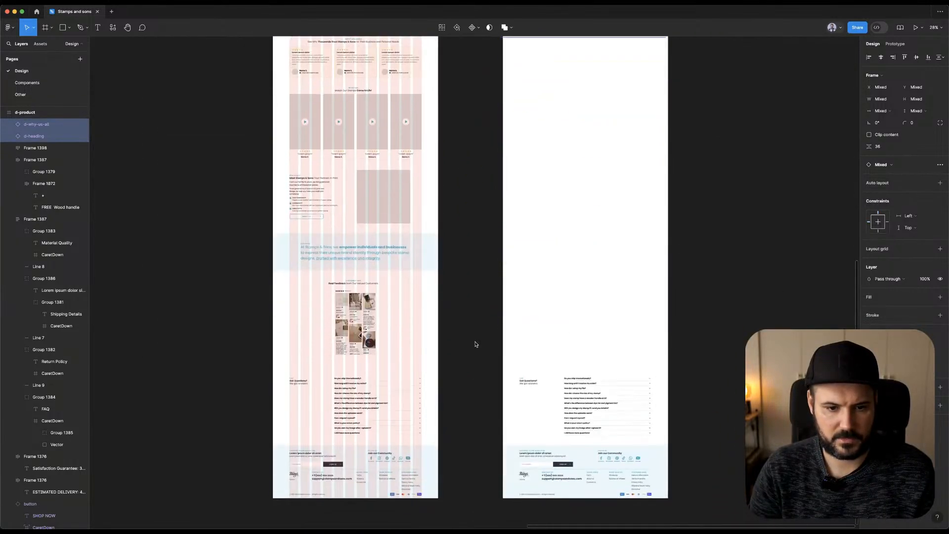
pyautogui.scroll(5, 475, 345)
pyautogui.click(468, 260)
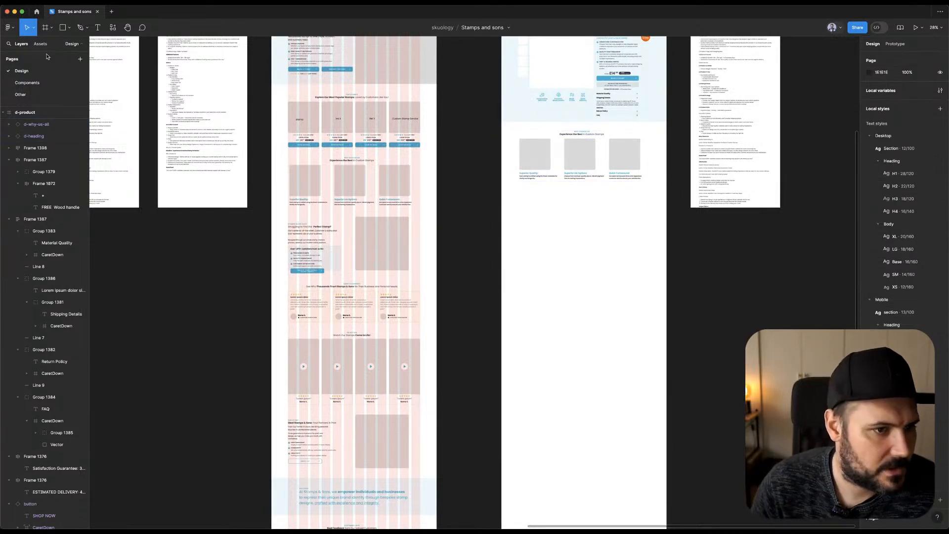
# Insert a d-number banner component below the three Why Choose Us cards, at about X 141, Y 1831.
pyautogui.click(40, 44)
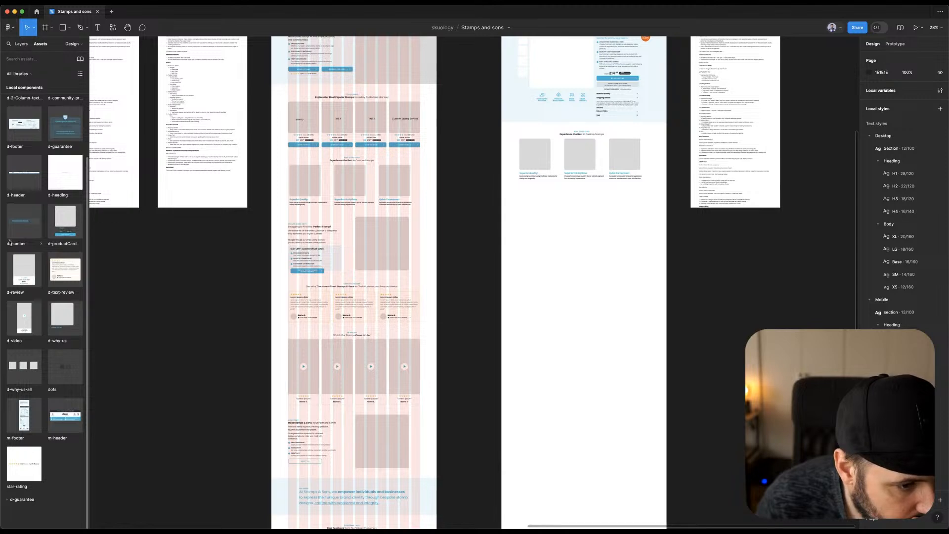
pyautogui.moveTo(15, 232); pyautogui.dragTo(624, 243)
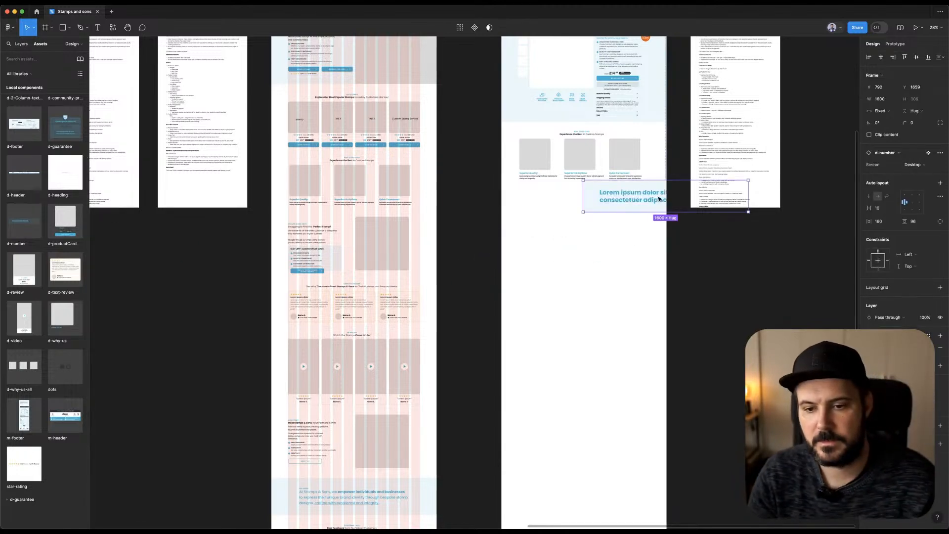
pyautogui.moveTo(653, 195); pyautogui.dragTo(599, 215)
pyautogui.keyDown('ctrl'); pyautogui.scroll(8, 599, 216); pyautogui.keyUp('ctrl')
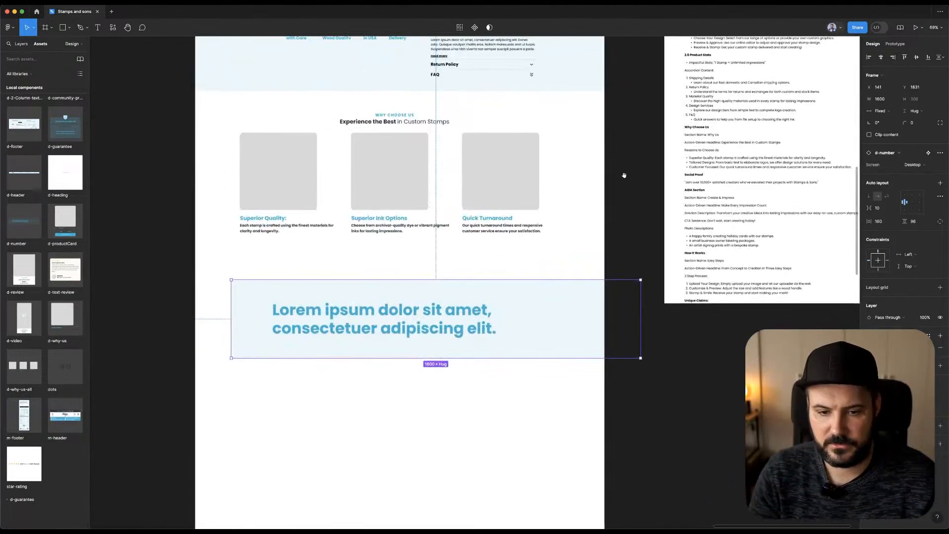
# Search the product and home page copy documents for a customer-count statement suited to the banner.
pyautogui.keyDown('ctrl'); pyautogui.scroll(3, 564, 298); pyautogui.keyUp('ctrl')
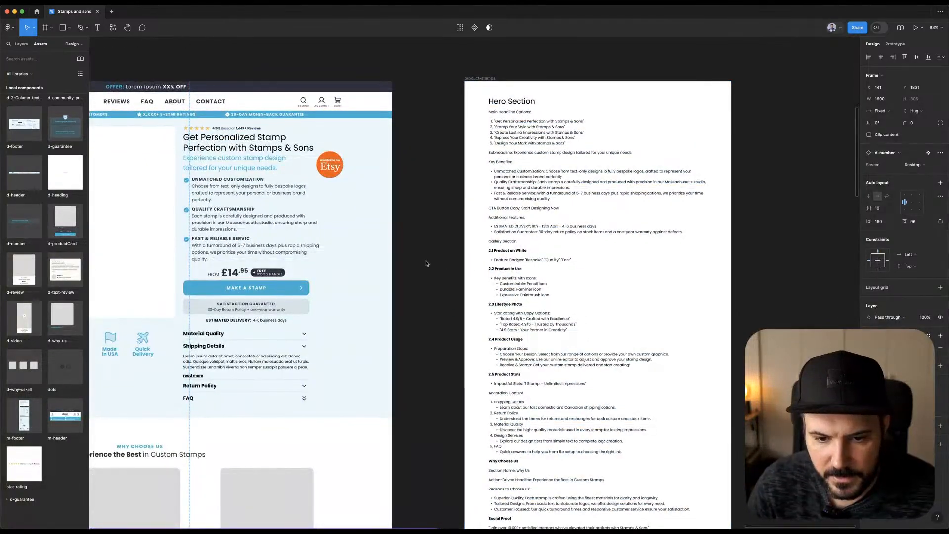
pyautogui.scroll(-4, 427, 263)
pyautogui.keyDown('ctrl'); pyautogui.scroll(-10, 301, 288); pyautogui.keyUp('ctrl')
pyautogui.keyDown('ctrl'); pyautogui.scroll(5, 442, 223); pyautogui.keyUp('ctrl')
pyautogui.hscroll(-10, 508, 381)
pyautogui.keyDown('ctrl'); pyautogui.scroll(8, 305, 292); pyautogui.keyUp('ctrl')
pyautogui.keyDown('ctrl'); pyautogui.scroll(-2, 269, 271); pyautogui.keyUp('ctrl')
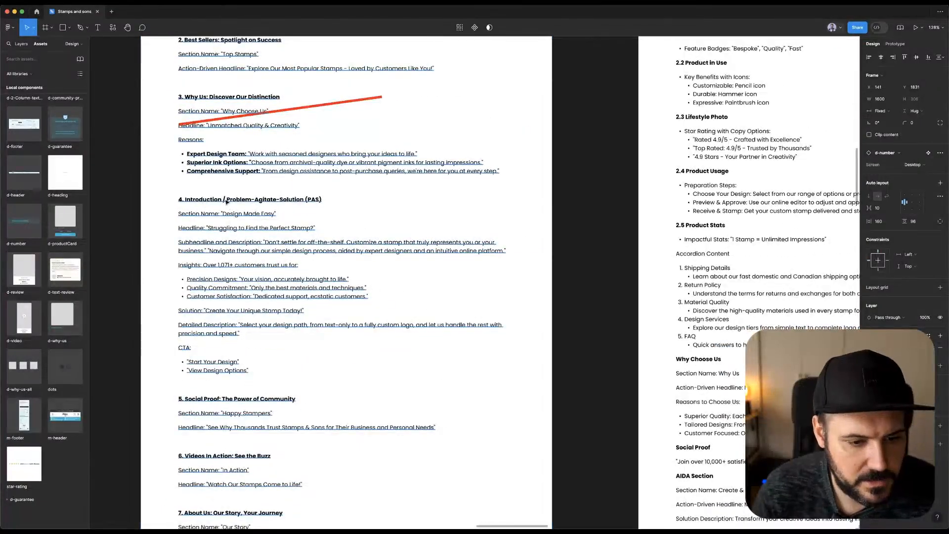
pyautogui.scroll(5, 226, 201)
pyautogui.click(133, 168)
pyautogui.scroll(5, 133, 168)
pyautogui.scroll(-7, 133, 168)
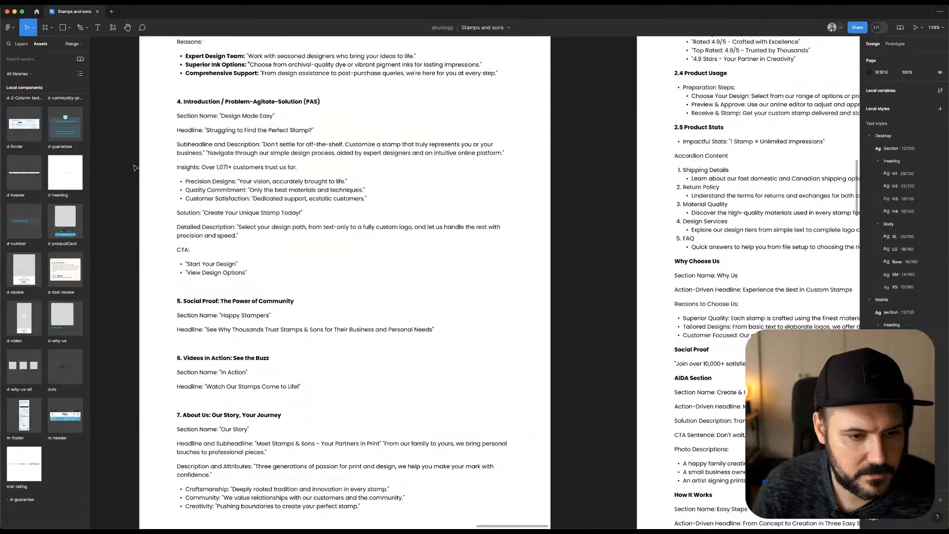
# Copy the phrase "Over 1,071+ customers trust" from the Insights line of the home page copy document.
pyautogui.click(207, 167)
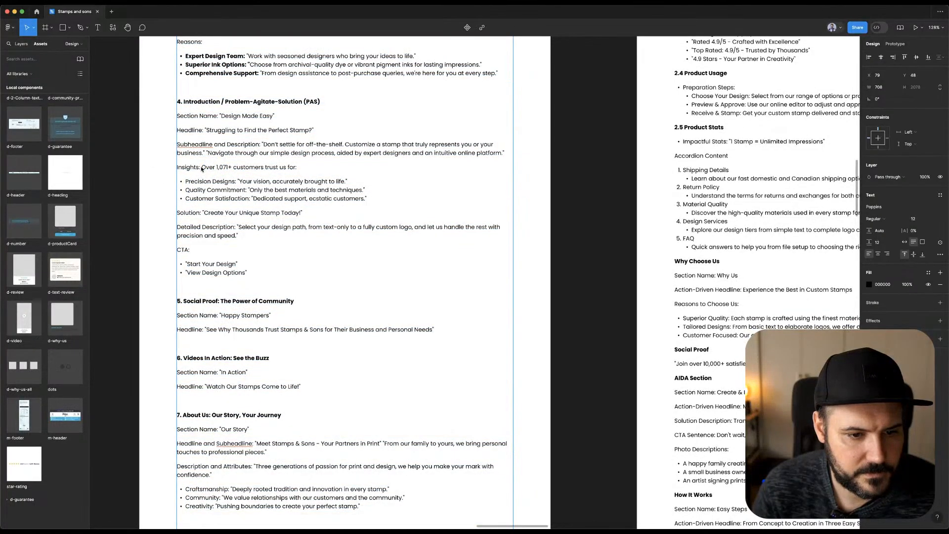
pyautogui.moveTo(202, 168); pyautogui.dragTo(276, 169)
pyautogui.press('super+c')
pyautogui.click(579, 237)
pyautogui.scroll(-10, 579, 237)
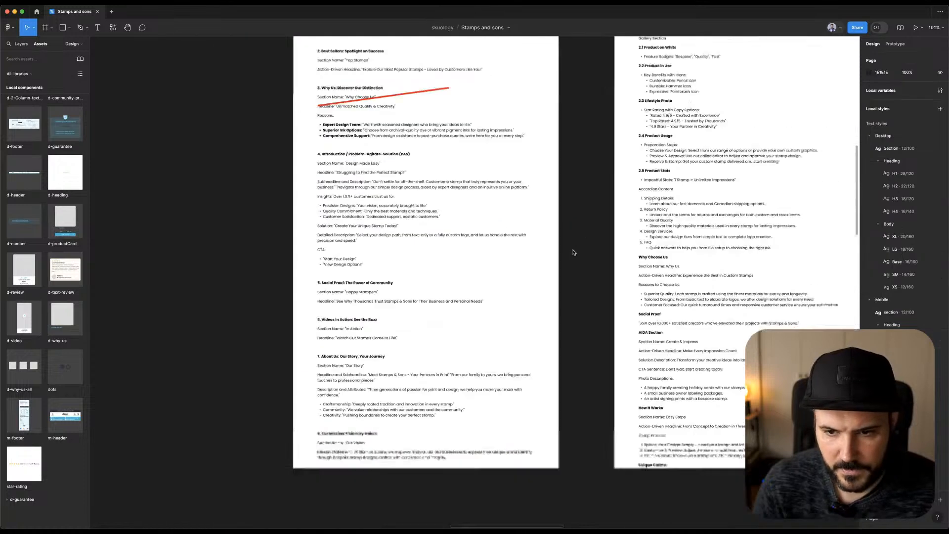
# Replace the banner's placeholder headline with the copied phrase "Over 1,071+ customers trust".
pyautogui.moveTo(716, 231); pyautogui.dragTo(269, 247)
pyautogui.hscroll(3, 593, 289)
pyautogui.scroll(10, 509, 284)
pyautogui.doubleClick(509, 275)
pyautogui.press('super+v')
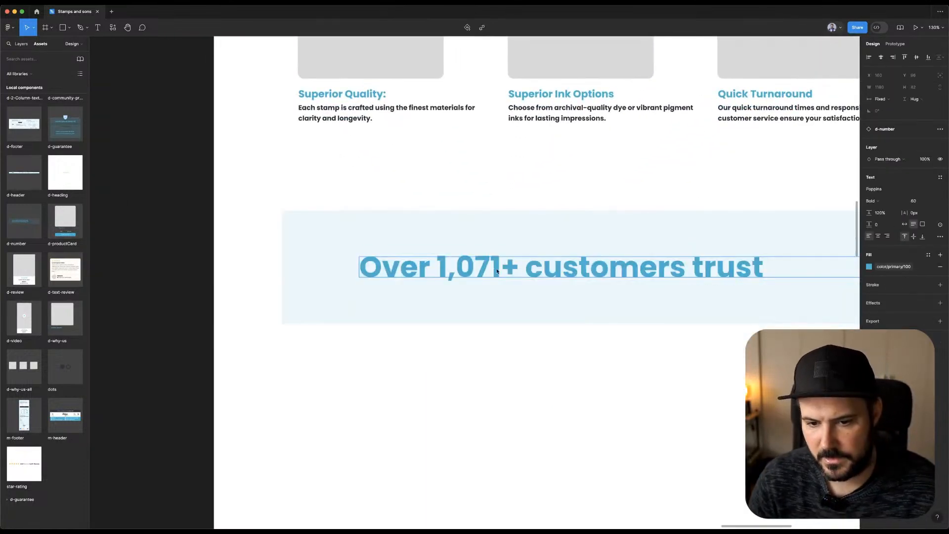
pyautogui.press('super+z')
pyautogui.press('super+shift+z')
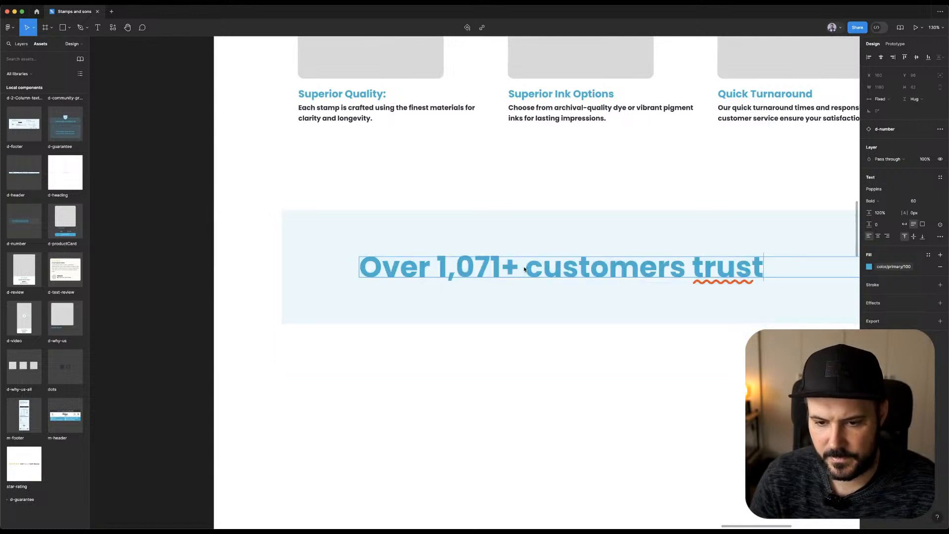
# Insert the word "happy" before "customers" in the banner headline.
pyautogui.write('happy')
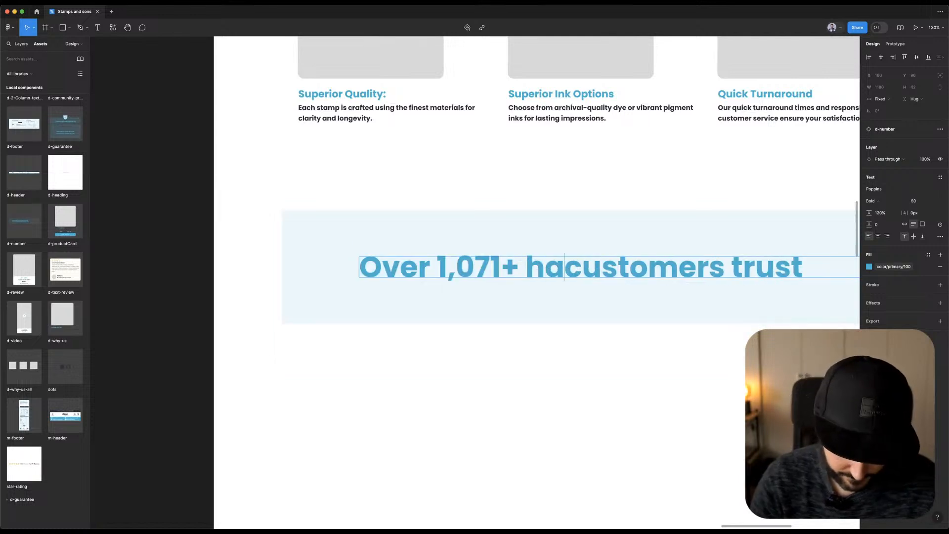
pyautogui.scroll(-5, 466, 329)
pyautogui.click(607, 355)
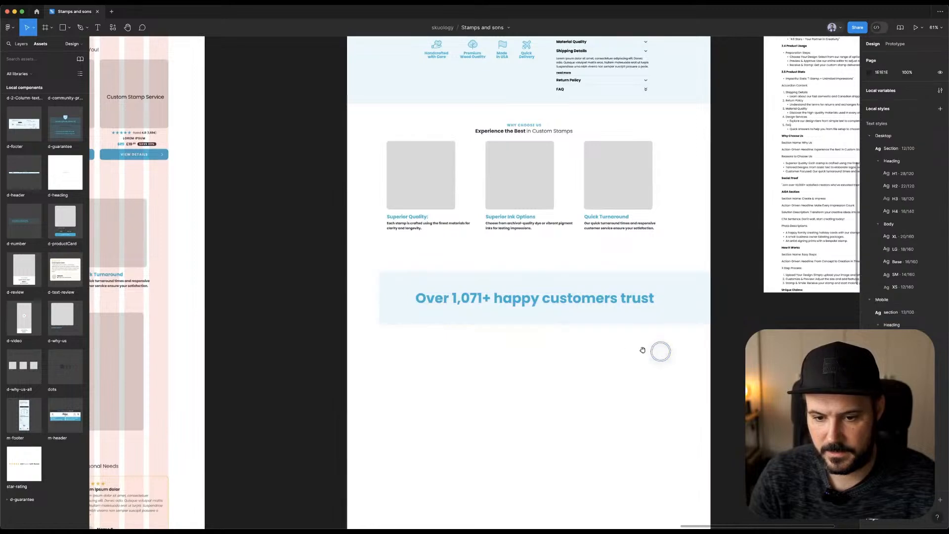
pyautogui.moveTo(655, 353); pyautogui.dragTo(549, 375)
pyautogui.keyDown('super'); pyautogui.click(466, 323); pyautogui.keyUp('super')
pyautogui.press('super+Tab')
pyautogui.press('super+Tab')
pyautogui.press('super+Tab')
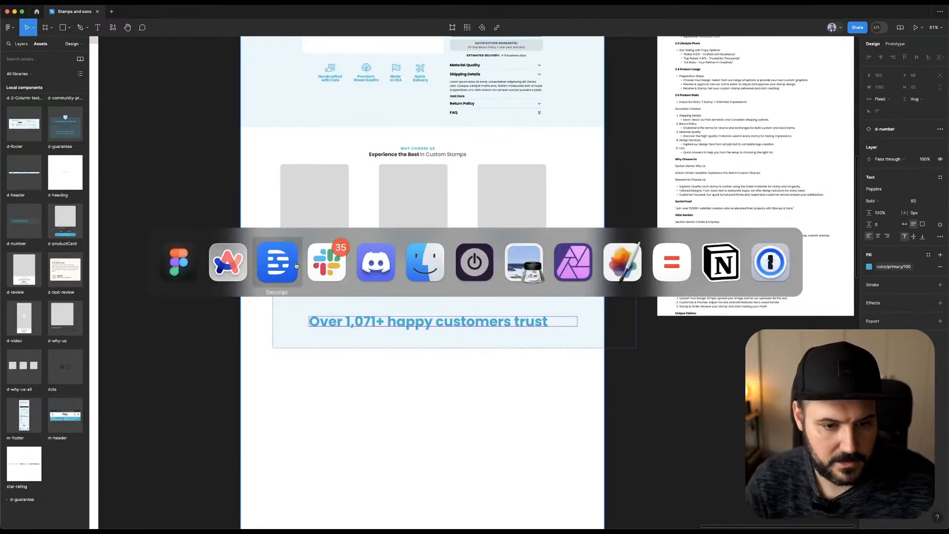
pyautogui.click(708, 158)
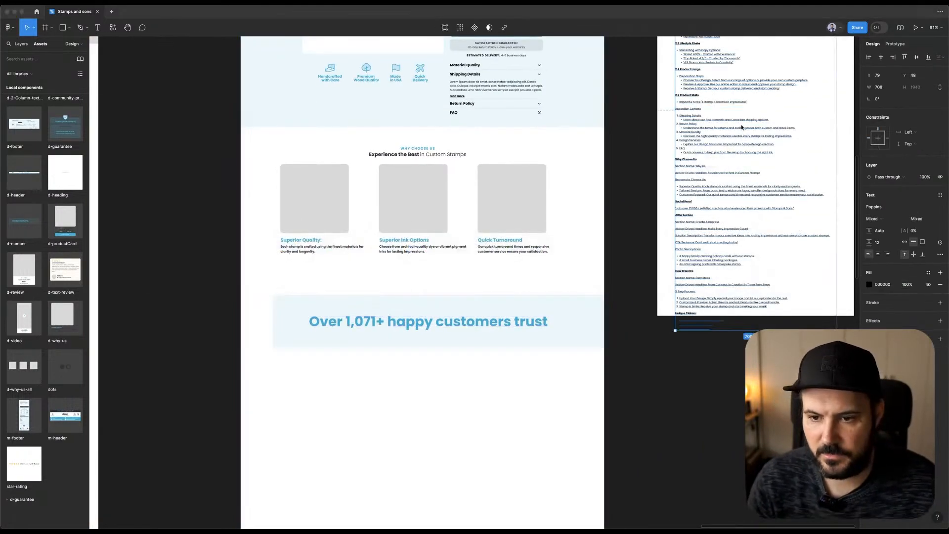
pyautogui.press('super+Tab')
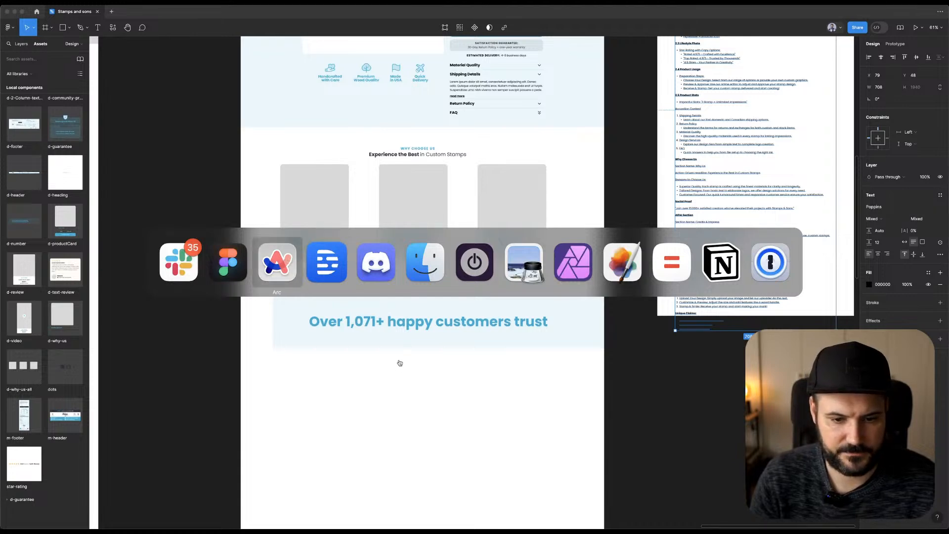
pyautogui.press('Escape')
# Switch to ChatGPT and ask it to finish the sentence "Over 1,071+ happy customers trust..." with a few emotional options.
pyautogui.click(412, 327)
pyautogui.doubleClick(412, 327)
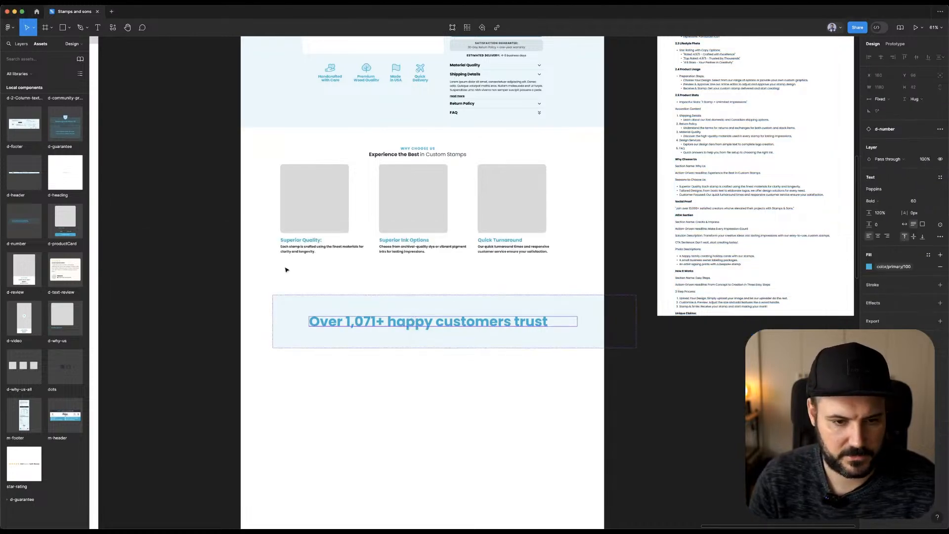
pyautogui.press('super+Tab')
pyautogui.click(274, 354)
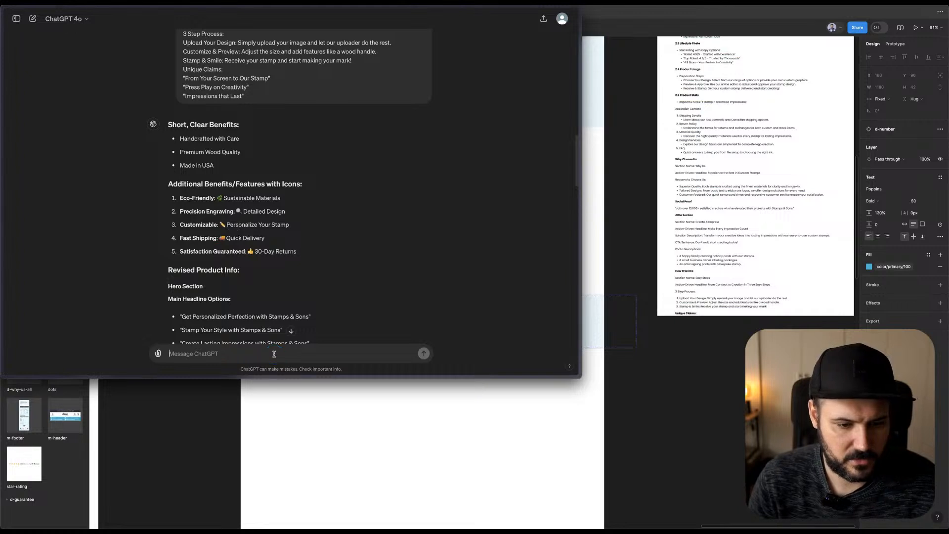
pyautogui.press('super+v')
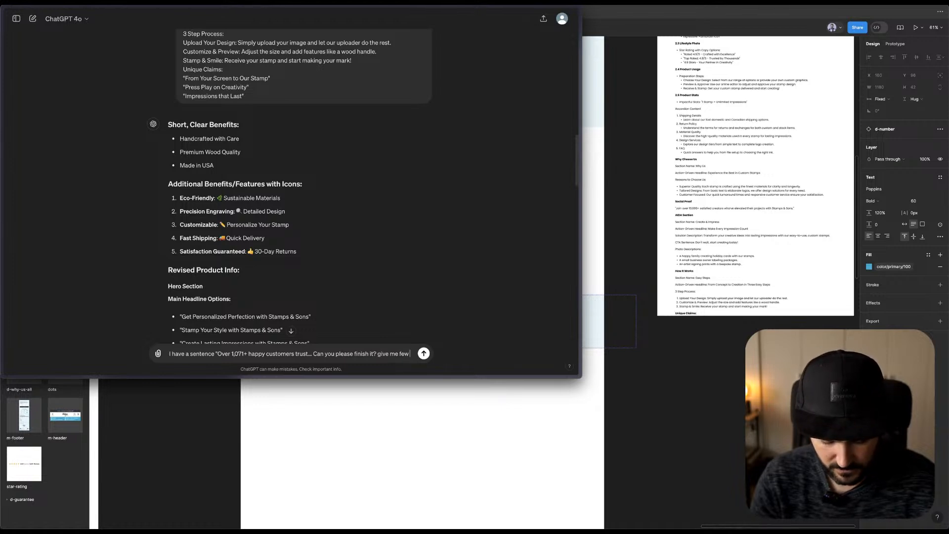
pyautogui.write('options, me emotional')
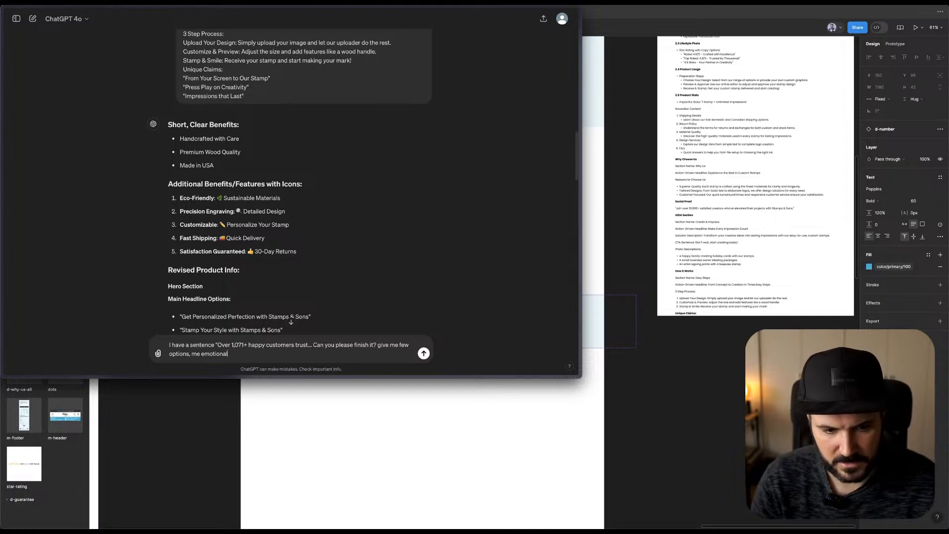
pyautogui.press('Return')
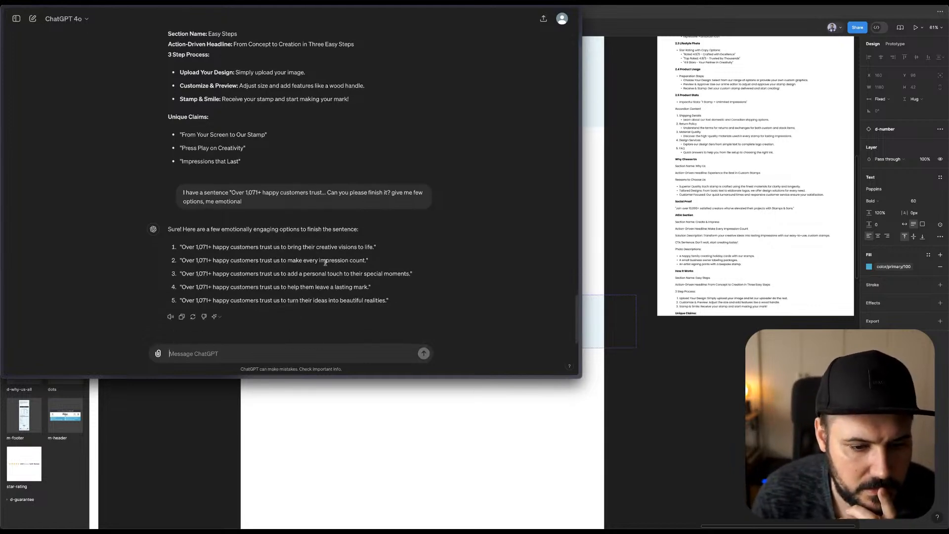
# Compare the suggested endings and copy "Over 1,071+ happy customers trust us to add a personal touch to their special moments.".
pyautogui.moveTo(288, 247); pyautogui.dragTo(372, 248)
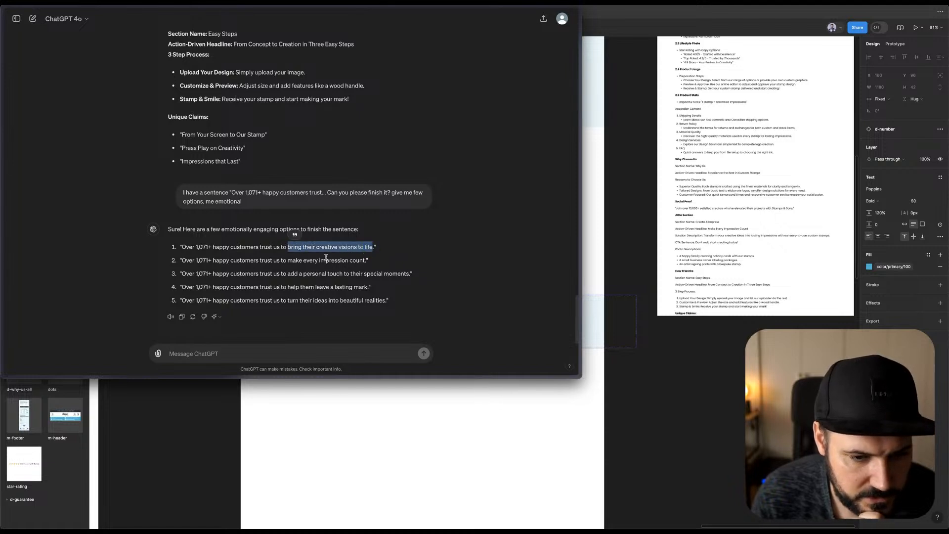
pyautogui.moveTo(287, 260); pyautogui.dragTo(359, 260)
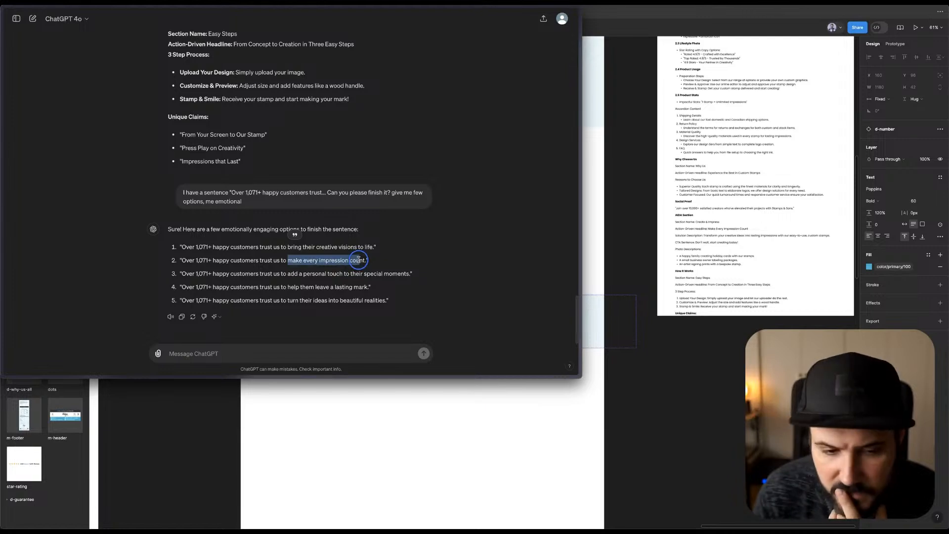
pyautogui.click(310, 268)
pyautogui.moveTo(294, 260); pyautogui.dragTo(386, 261)
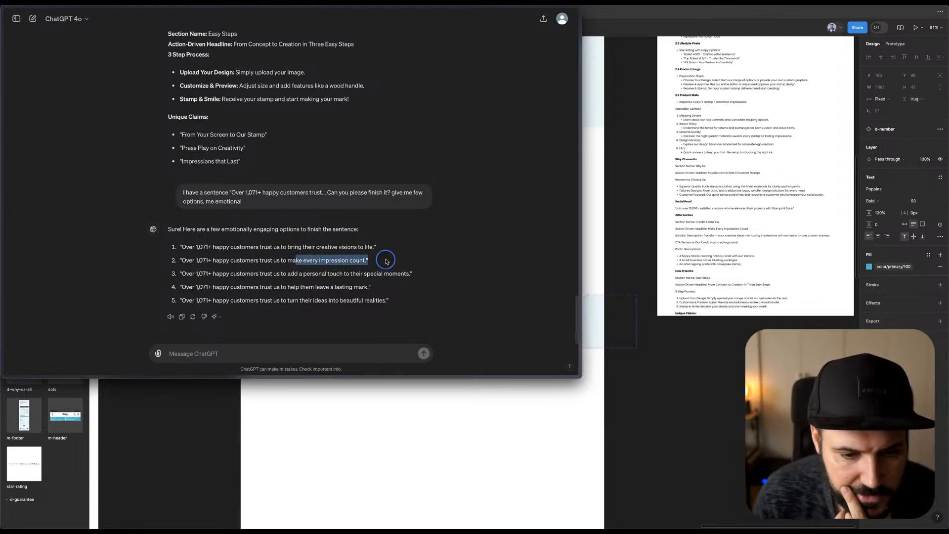
pyautogui.moveTo(286, 261); pyautogui.dragTo(367, 260)
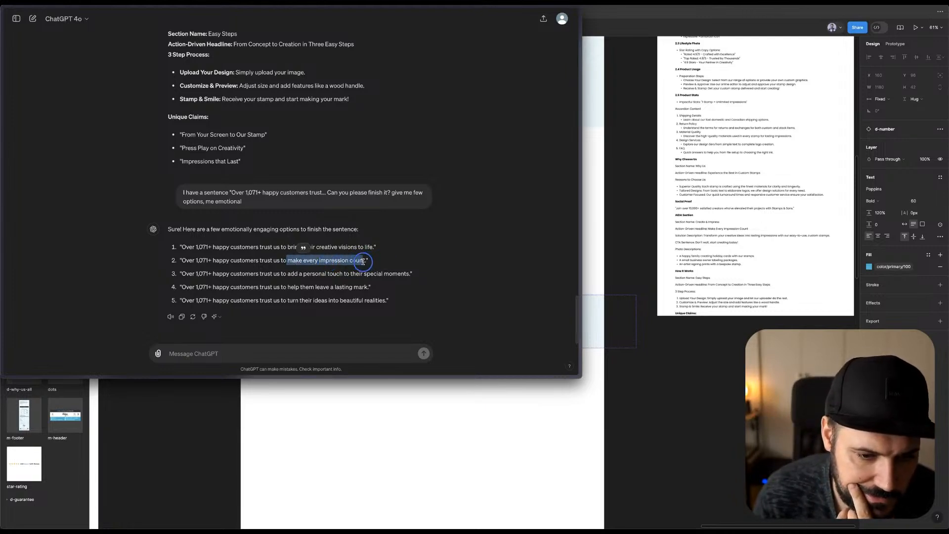
pyautogui.moveTo(287, 273); pyautogui.dragTo(182, 273)
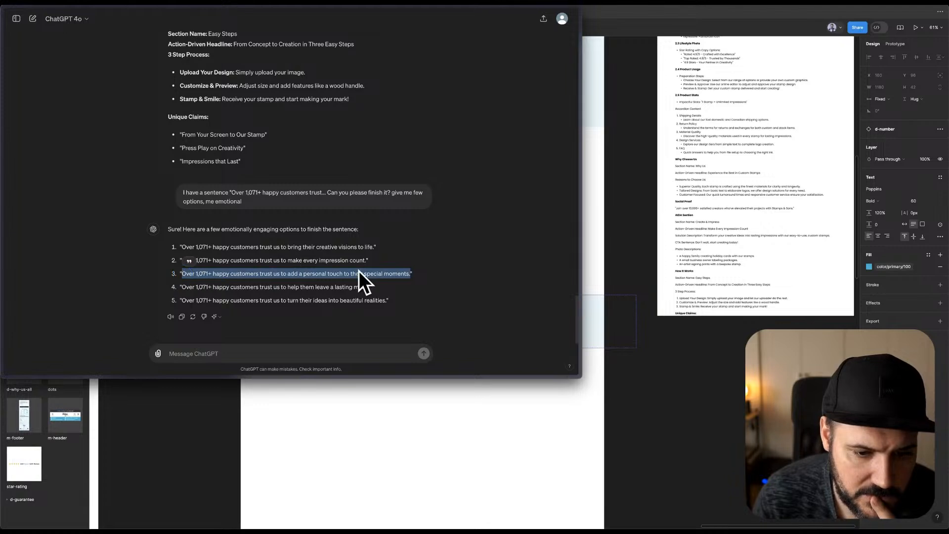
pyautogui.rightClick(351, 273)
pyautogui.click(366, 291)
pyautogui.rightClick(367, 274)
pyautogui.click(393, 290)
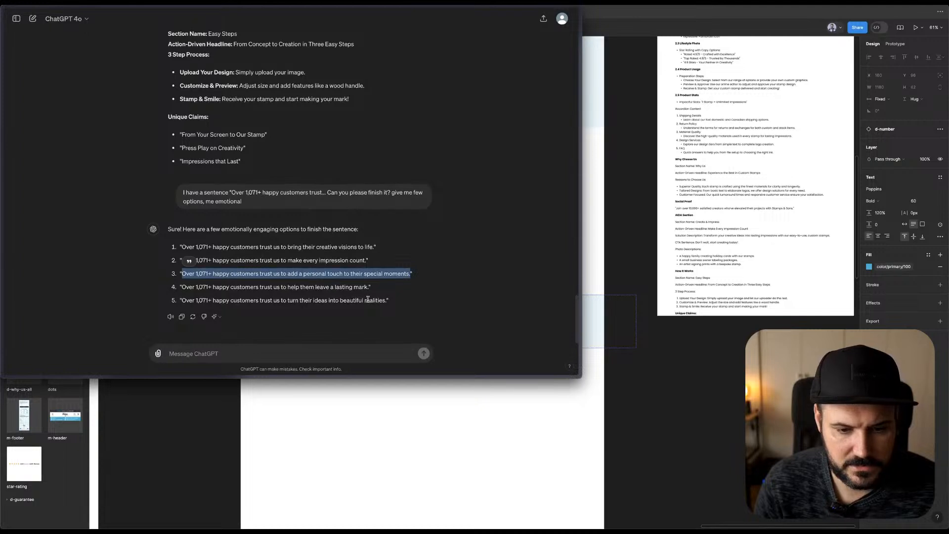
# Back in Figma, replace the banner headline with the copied "add a personal touch to their special moments" sentence.
pyautogui.click(707, 416)
pyautogui.doubleClick(486, 326)
pyautogui.press('super+v')
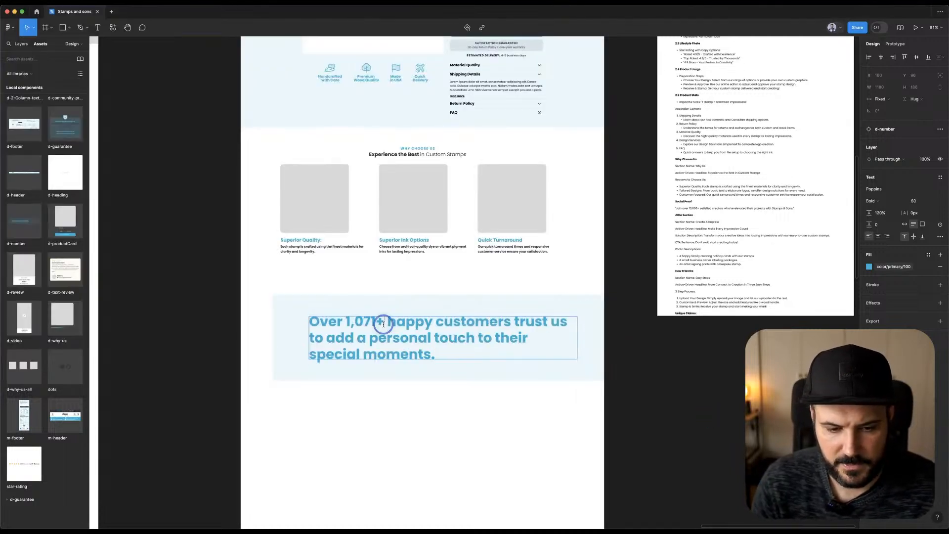
# Set the banner headline to regular weight, with only "1,071+ happy customers" bold and underlined.
pyautogui.press('super+a')
pyautogui.press('super+b')
pyautogui.moveTo(349, 324); pyautogui.dragTo(482, 340)
pyautogui.press('super+b')
pyautogui.press('super+u')
pyautogui.click(532, 433)
# Span the banner across the page at X 0 directly under the hero, with the Why Choose Us block moved below it.
pyautogui.click(522, 308)
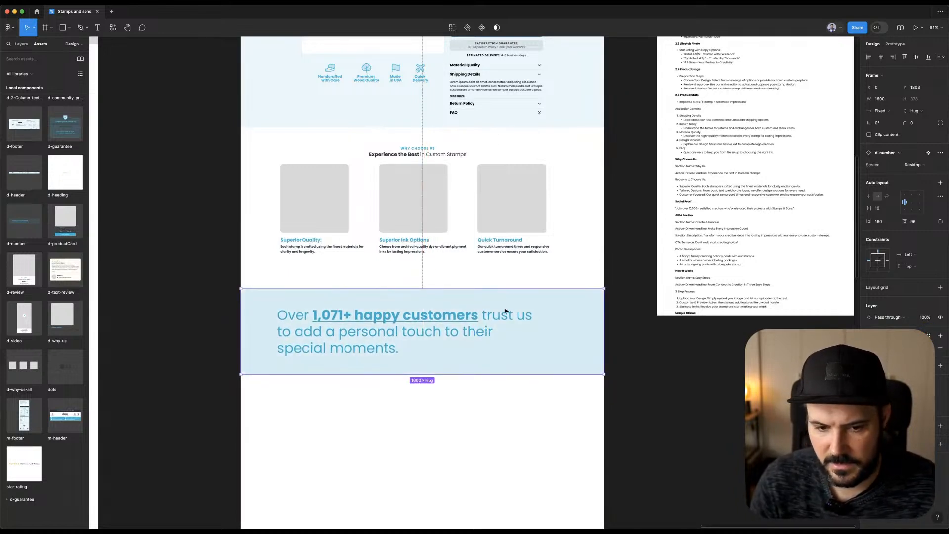
pyautogui.click(493, 178)
pyautogui.moveTo(516, 193); pyautogui.dragTo(517, 430)
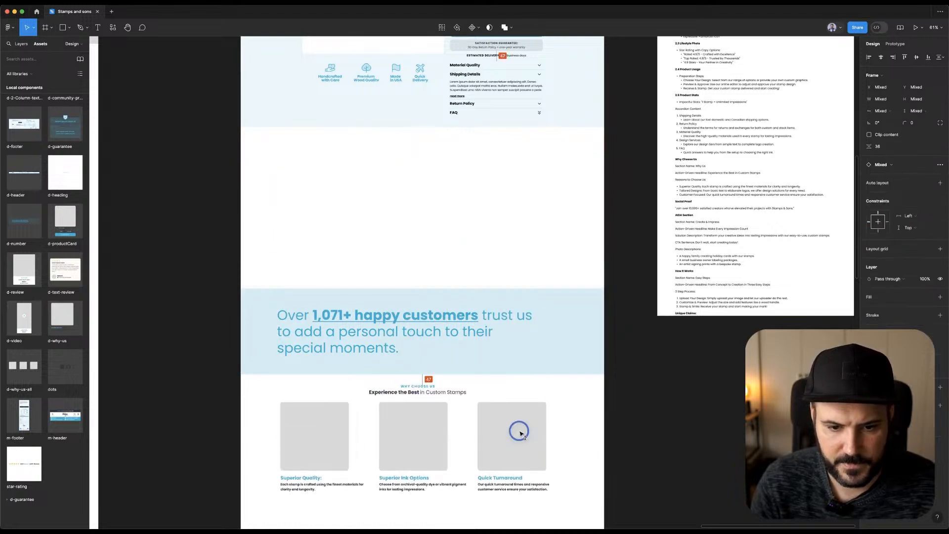
pyautogui.moveTo(553, 332); pyautogui.dragTo(542, 169)
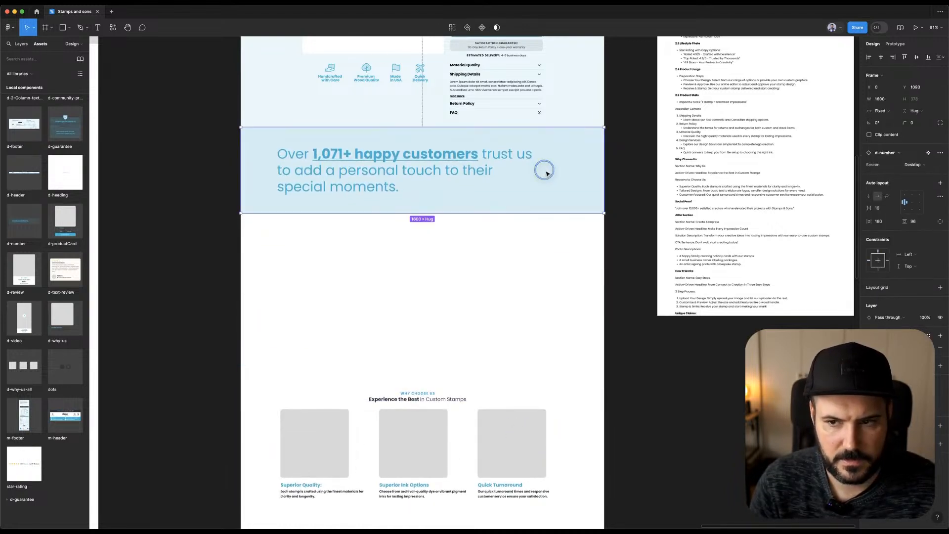
pyautogui.click(870, 58)
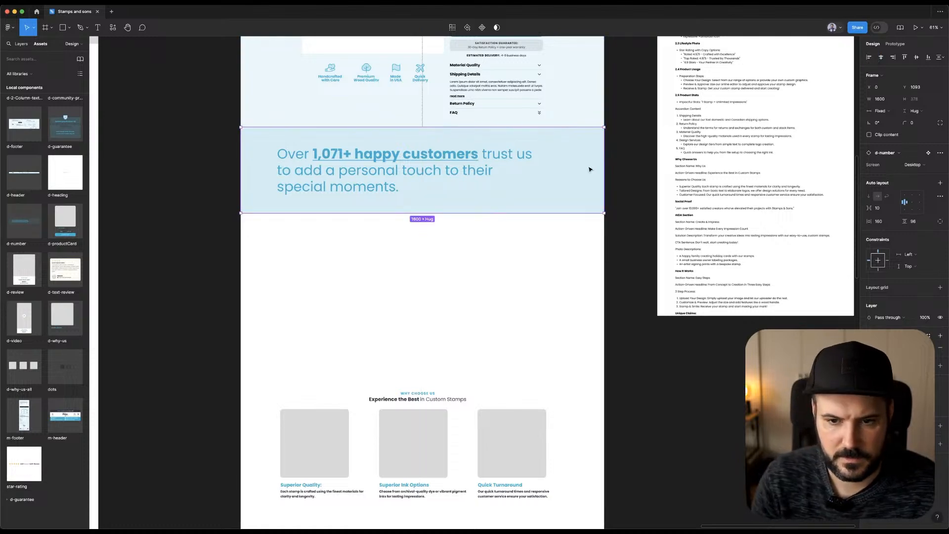
pyautogui.click(618, 181)
# Recolor the customer-count banner with a light orange background and orange headline text.
pyautogui.scroll(3, 619, 182)
pyautogui.scroll(3, 619, 182)
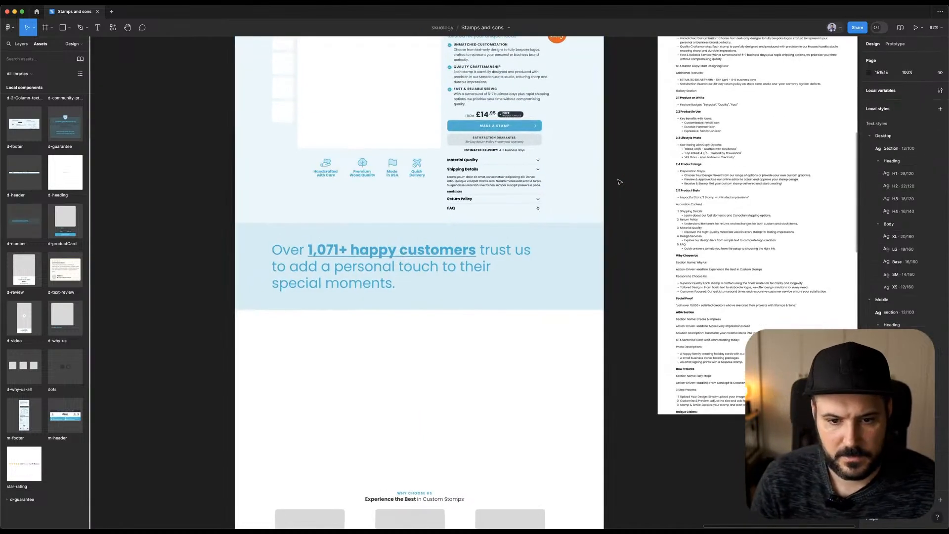
pyautogui.click(568, 311)
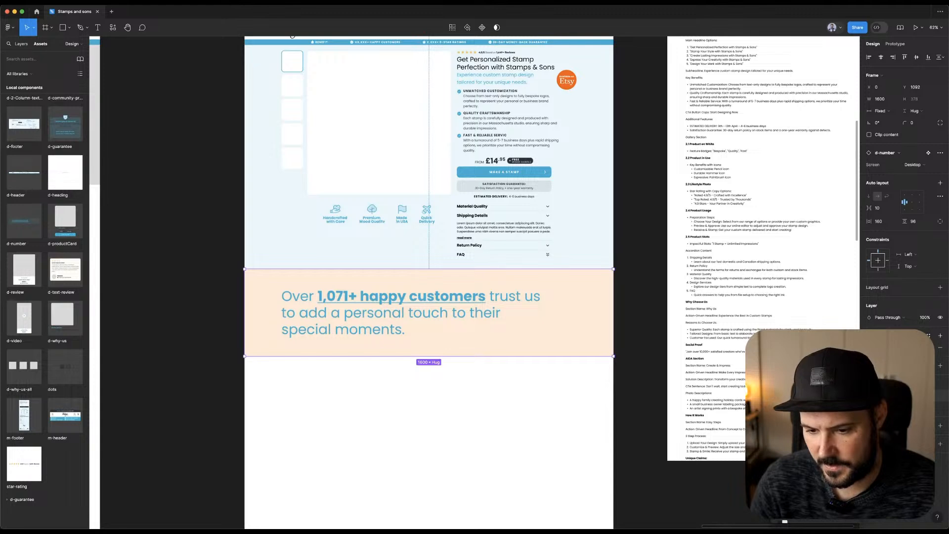
pyautogui.click(637, 270)
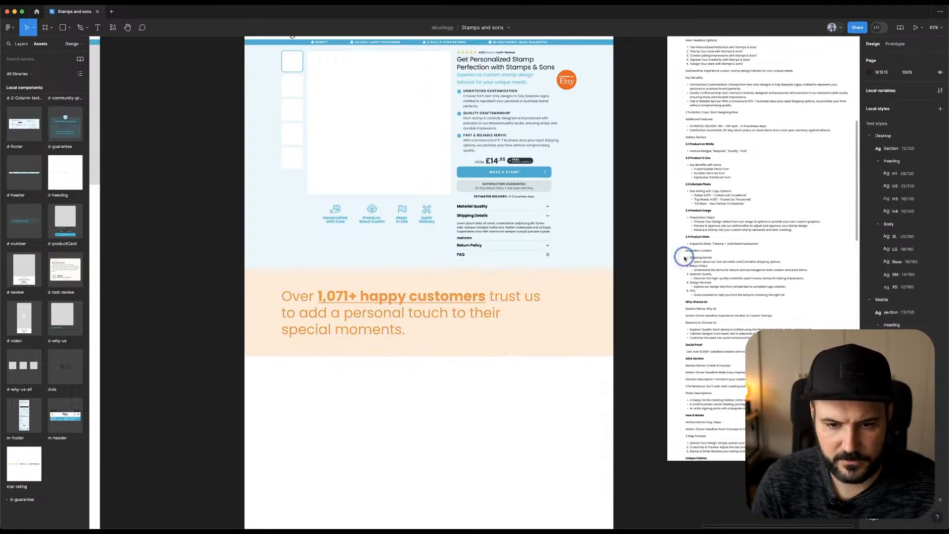
# Recolor the home page's "empower individuals and businesses" banner to match, with orange text on a light orange background.
pyautogui.moveTo(631, 255); pyautogui.dragTo(648, 306)
pyautogui.scroll(-5, 649, 306)
pyautogui.moveTo(418, 361); pyautogui.dragTo(616, 144)
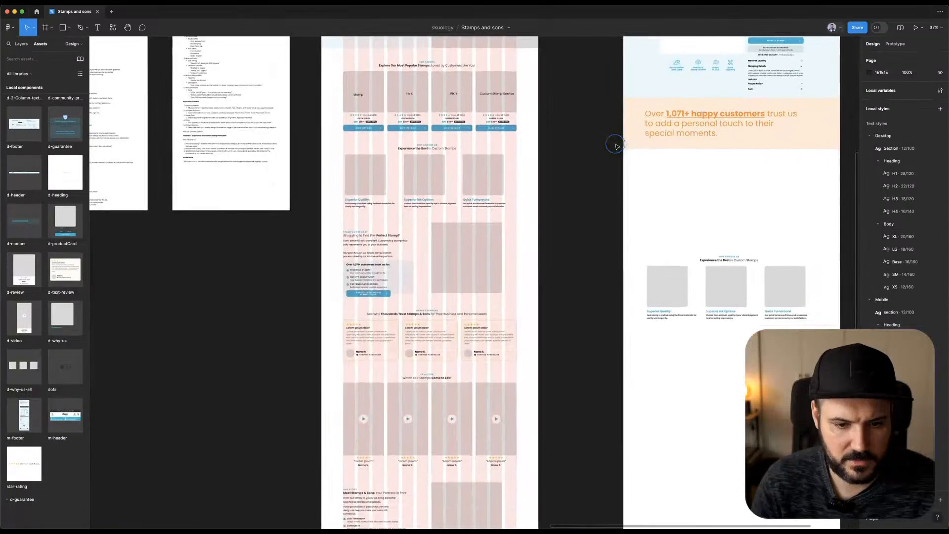
pyautogui.scroll(1, 616, 146)
pyautogui.scroll(-5, 435, 305)
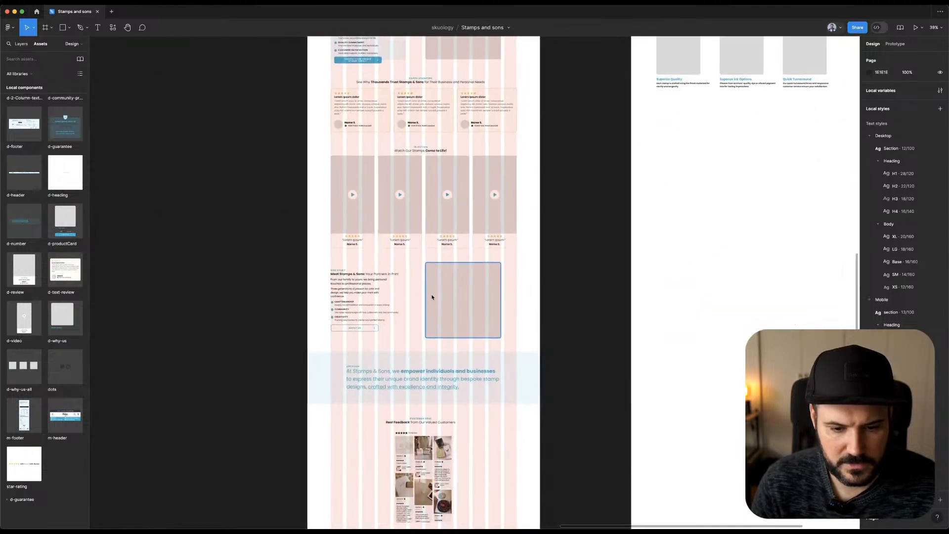
pyautogui.click(472, 391)
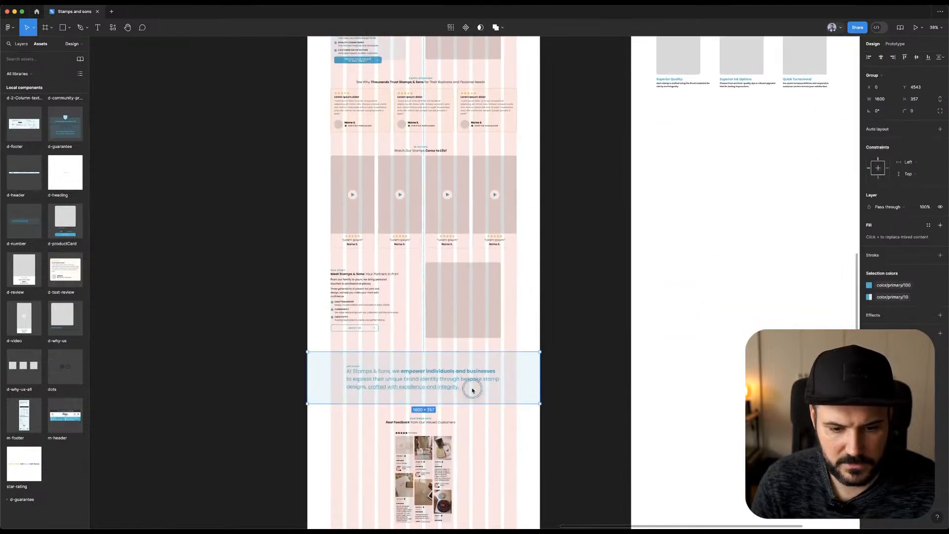
pyautogui.click(893, 290)
pyautogui.click(811, 380)
pyautogui.click(898, 298)
pyautogui.click(810, 391)
pyautogui.click(632, 296)
# Place three d-text-review cards in a row on the product page, overlapping the lower edge of the orange banner.
pyautogui.scroll(-5, 571, 184)
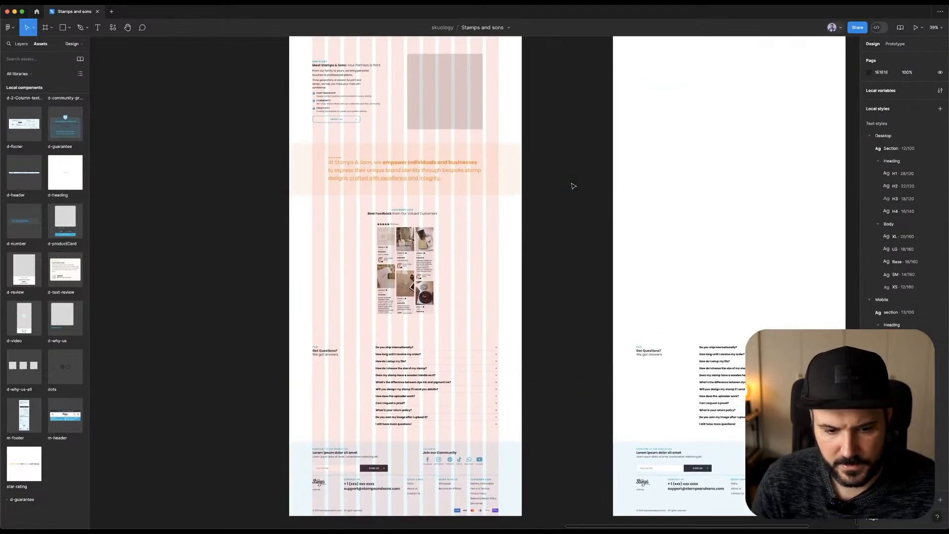
pyautogui.moveTo(564, 156); pyautogui.dragTo(546, 291)
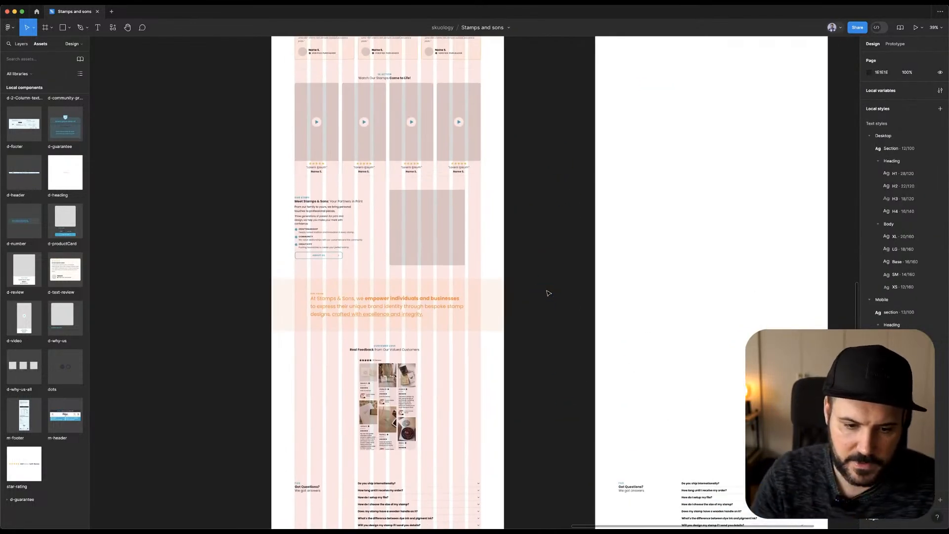
pyautogui.moveTo(552, 161); pyautogui.dragTo(330, 377)
pyautogui.scroll(2, 554, 192)
pyautogui.moveTo(536, 140); pyautogui.dragTo(532, 386)
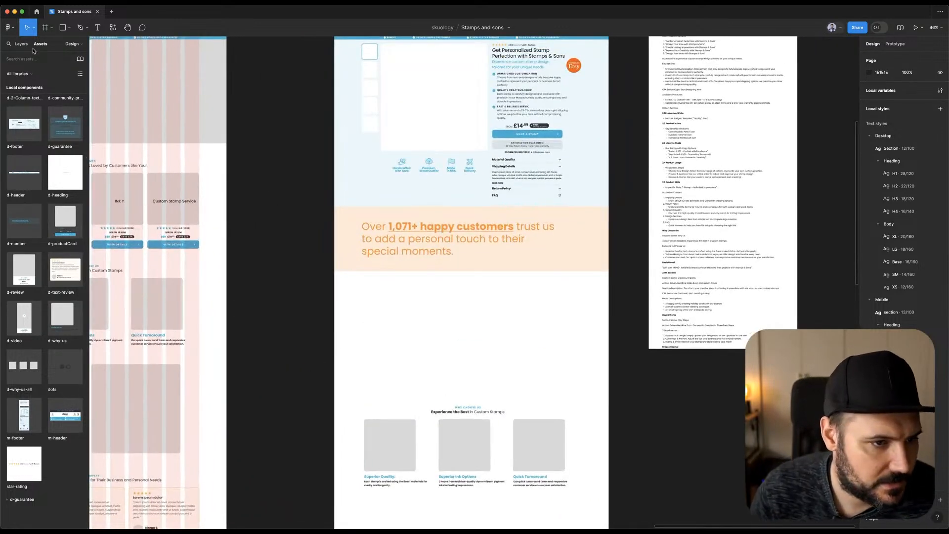
pyautogui.moveTo(65, 271); pyautogui.dragTo(465, 297)
pyautogui.hotkey('ctrl', 'd')
pyautogui.moveTo(603, 284); pyautogui.dragTo(398, 319)
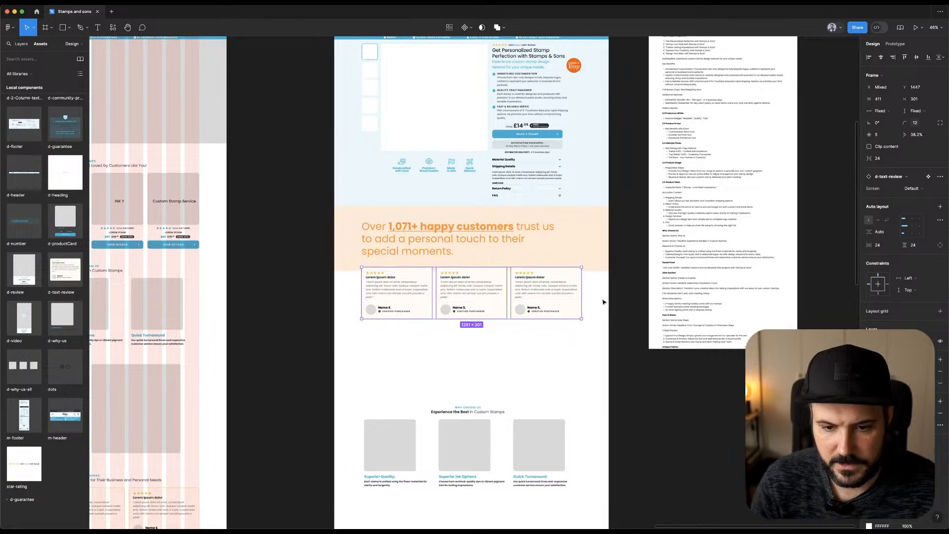
# Recolor the three review cards from the yellow style to a light orange fill with an orange border.
pyautogui.scroll(5, 611, 302)
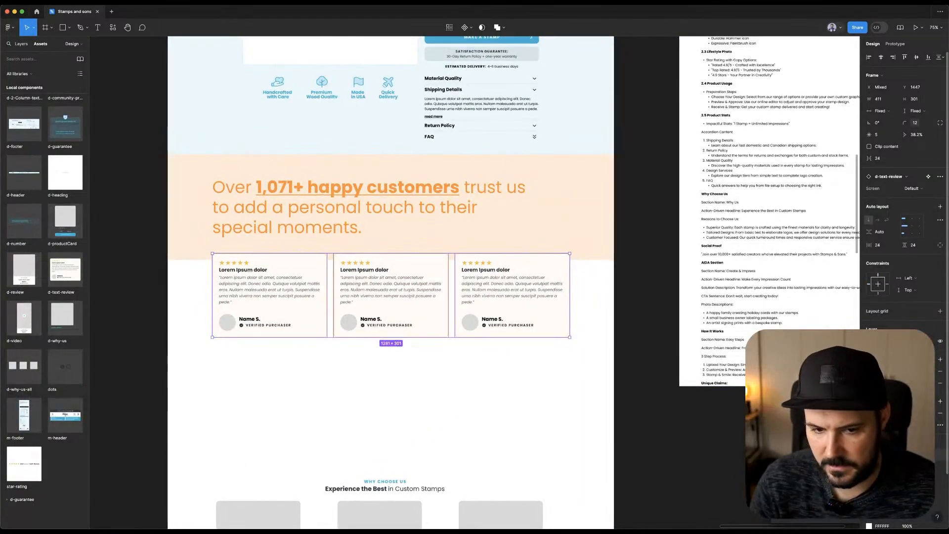
pyautogui.click(712, 413)
pyautogui.click(511, 292)
pyautogui.keyDown('shift'); pyautogui.click(390, 289); pyautogui.keyUp('shift')
pyautogui.keyDown('shift'); pyautogui.click(270, 288); pyautogui.keyUp('shift')
pyautogui.scroll(-3, 940, 428)
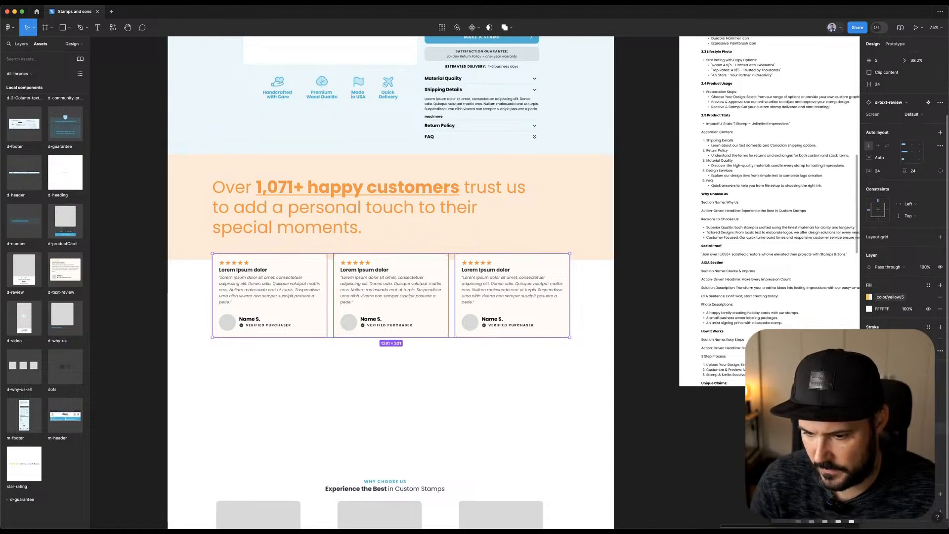
pyautogui.click(642, 440)
# Recolor the stars in all three variants of the star-rating main component to orange and return to the Design page.
pyautogui.scroll(-5, 673, 440)
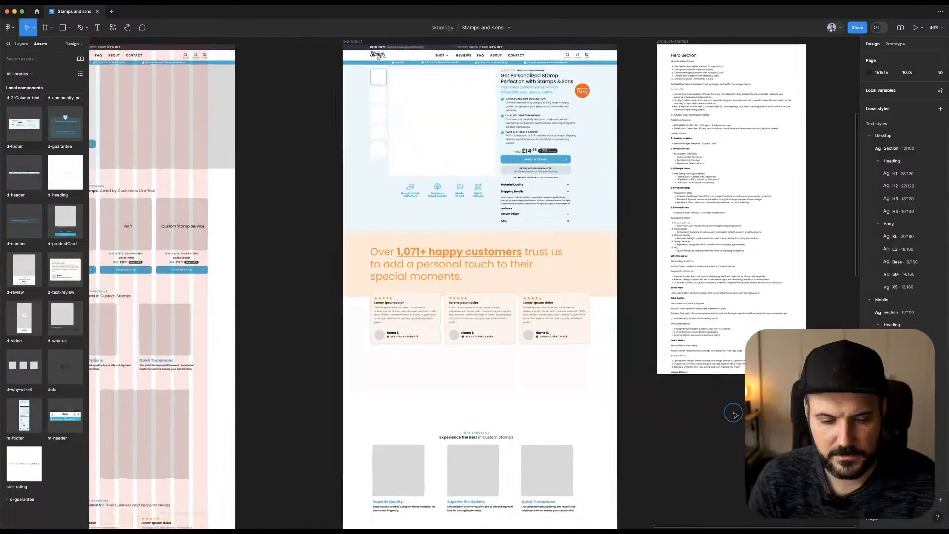
pyautogui.scroll(3, 734, 415)
pyautogui.scroll(4, 688, 408)
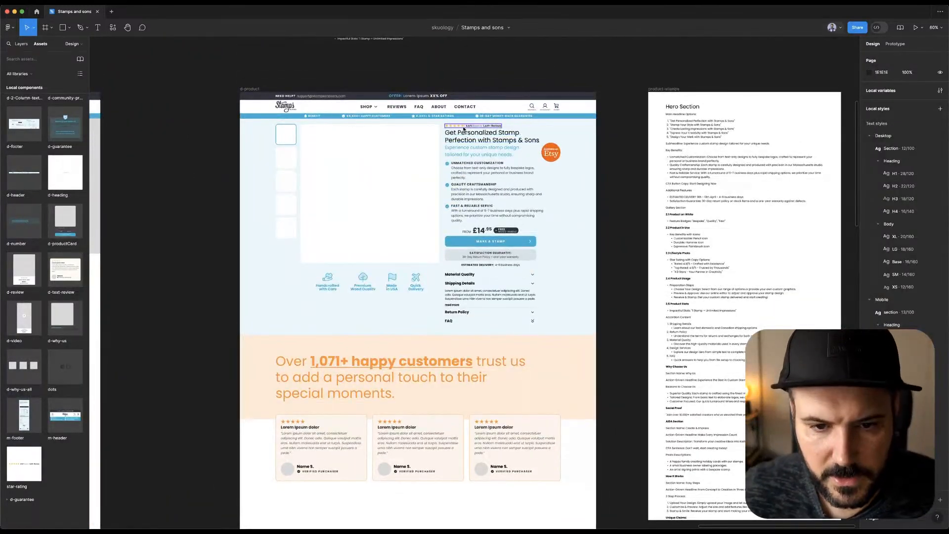
pyautogui.click(462, 126)
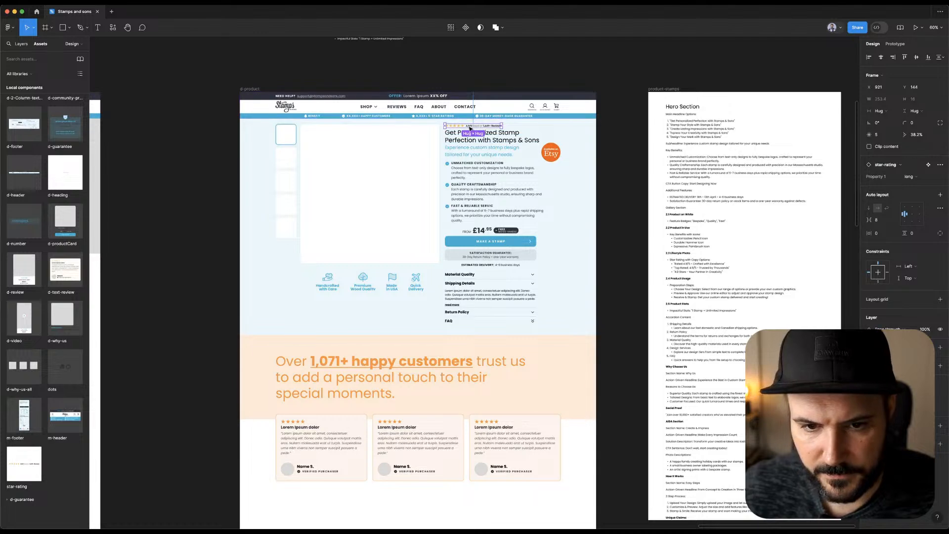
pyautogui.rightClick(470, 128)
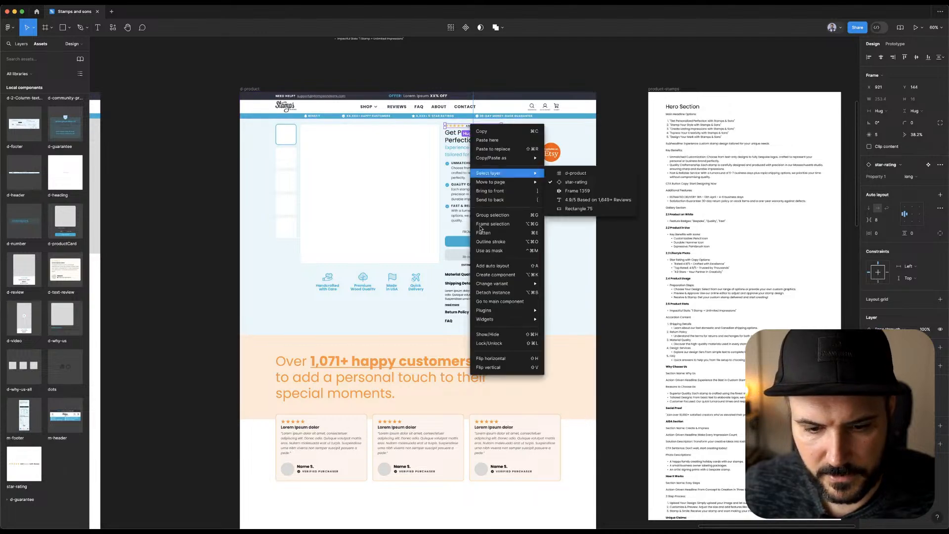
pyautogui.click(519, 306)
pyautogui.keyDown('shift'); pyautogui.click(446, 297); pyautogui.keyUp('shift')
pyautogui.keyDown('shift'); pyautogui.click(447, 311); pyautogui.keyUp('shift')
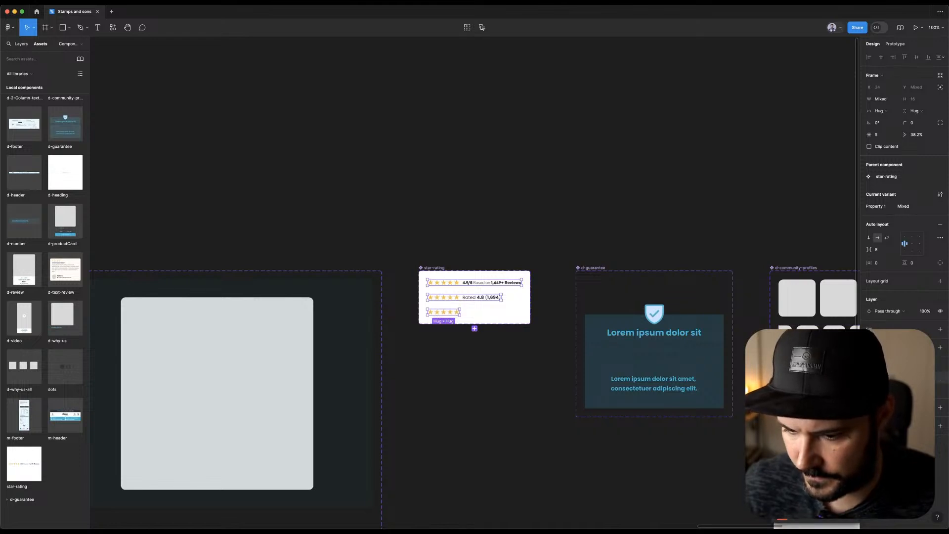
pyautogui.click(439, 150)
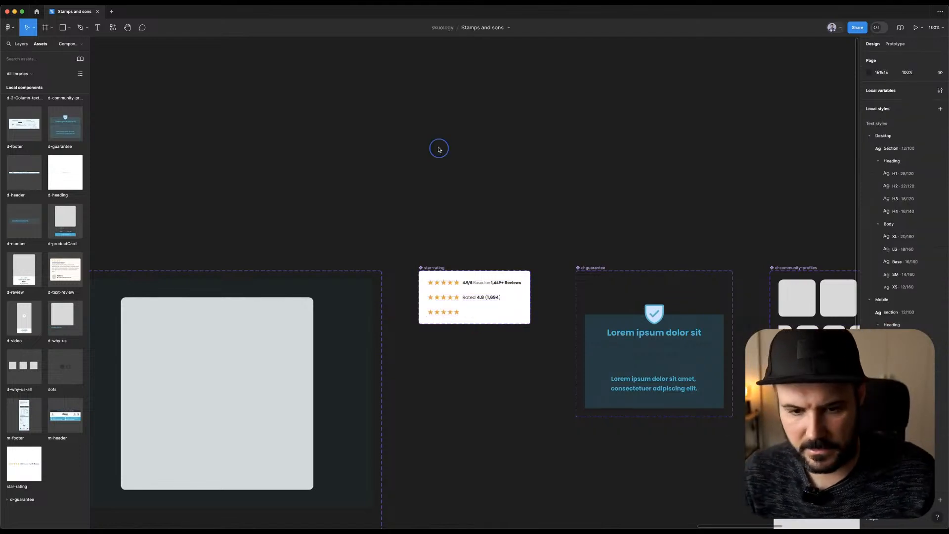
pyautogui.click(79, 47)
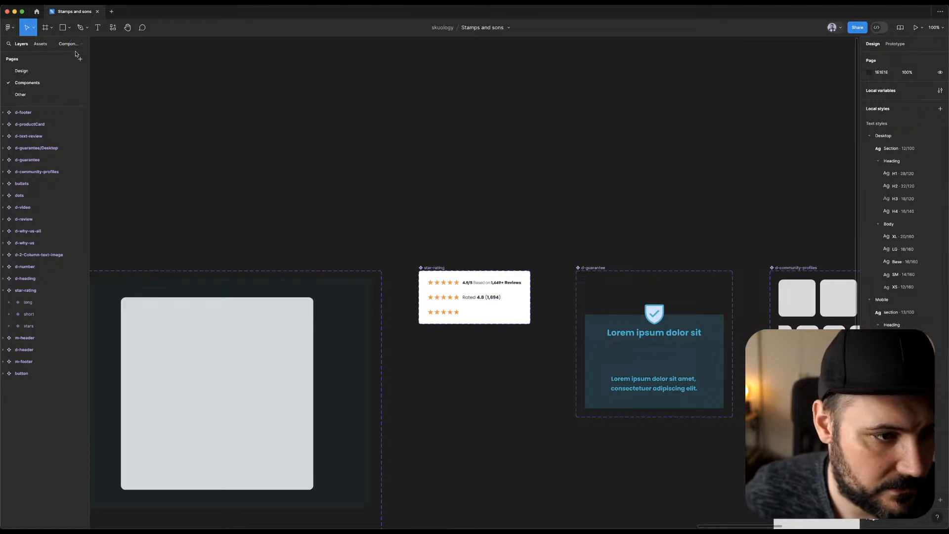
pyautogui.click(81, 71)
pyautogui.click(480, 74)
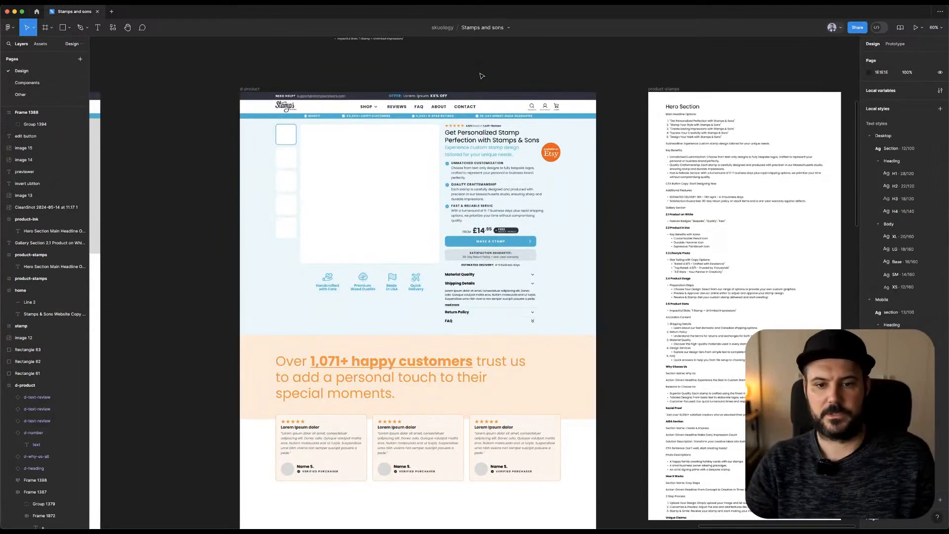
# Try the Alt, Main Outline and Black types on the hero's Make a Stamp button and restore the Main type.
pyautogui.hscroll(-3, 482, 75)
pyautogui.rightClick(482, 77)
pyautogui.click(431, 67)
pyautogui.click(671, 221)
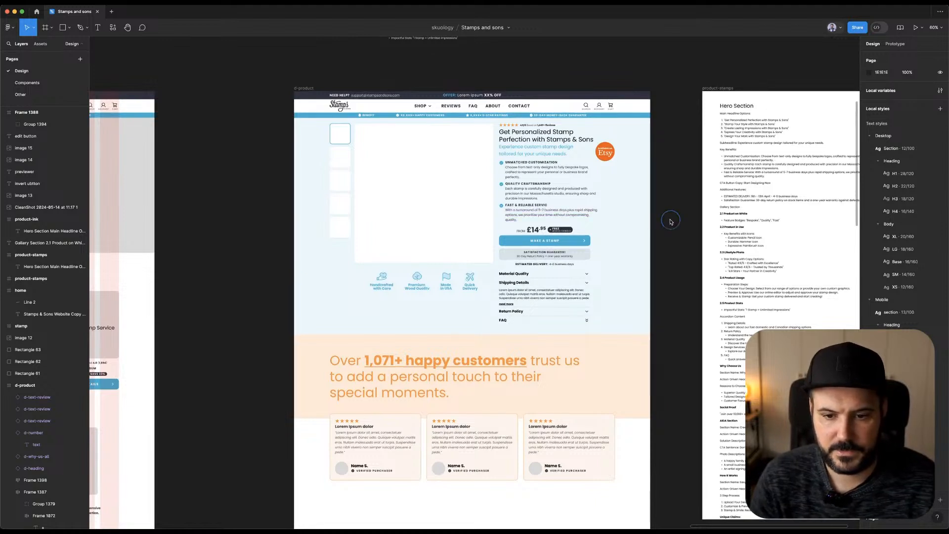
pyautogui.click(563, 244)
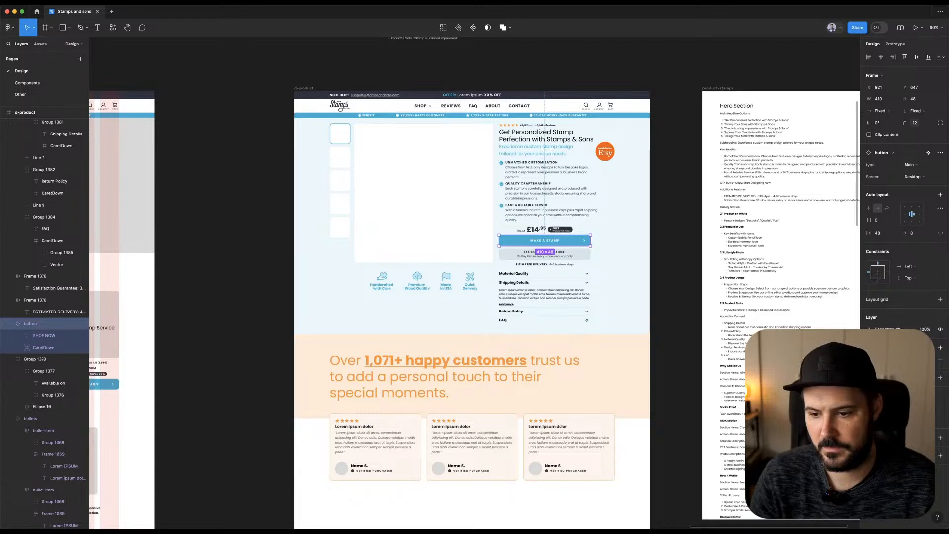
pyautogui.click(909, 165)
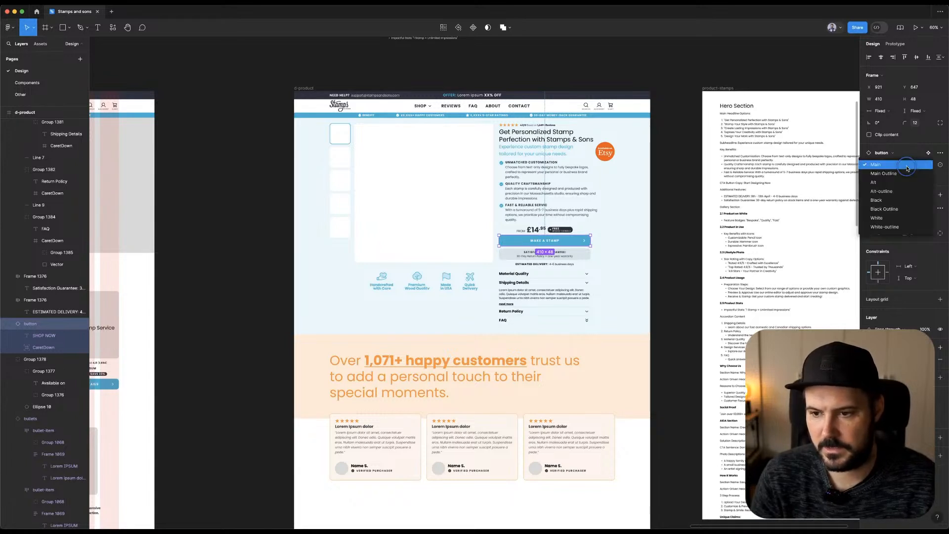
pyautogui.click(901, 183)
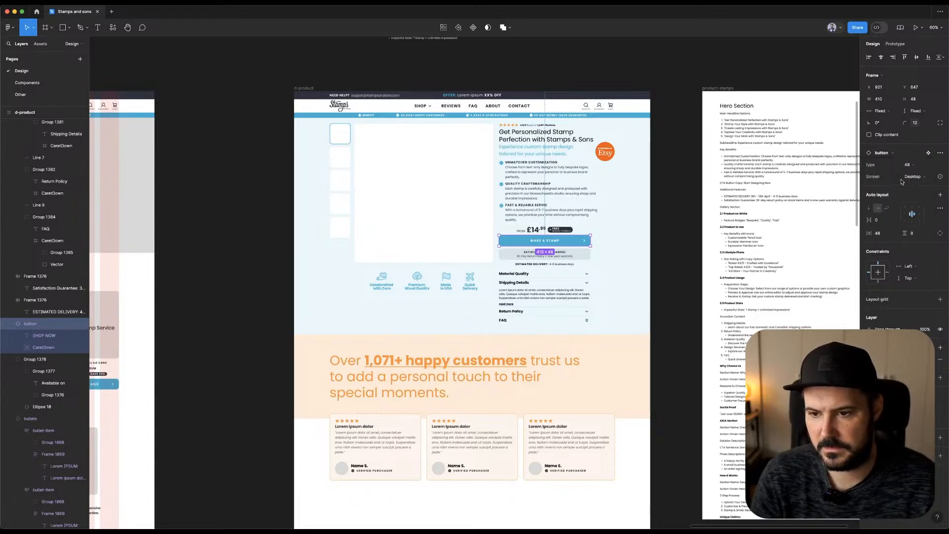
pyautogui.click(911, 167)
pyautogui.click(912, 156)
pyautogui.click(911, 164)
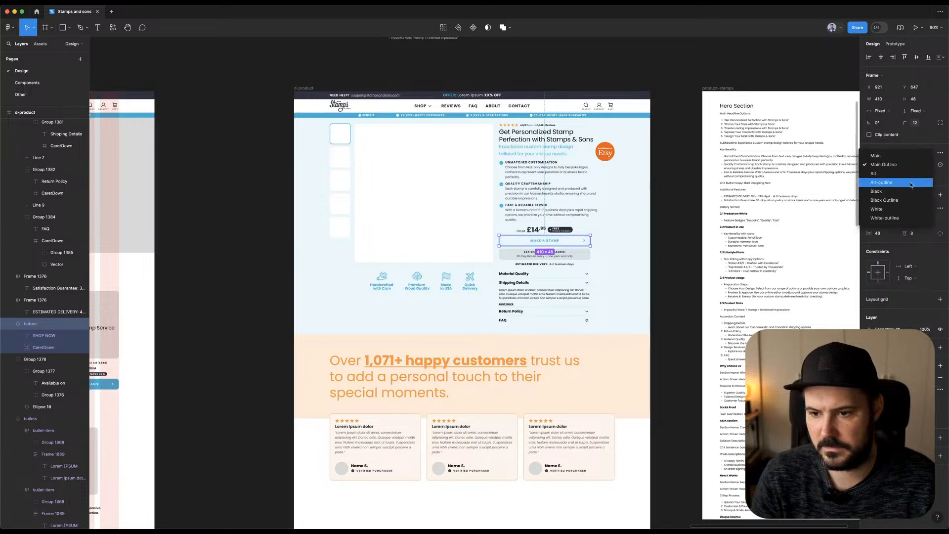
pyautogui.click(910, 191)
pyautogui.click(911, 166)
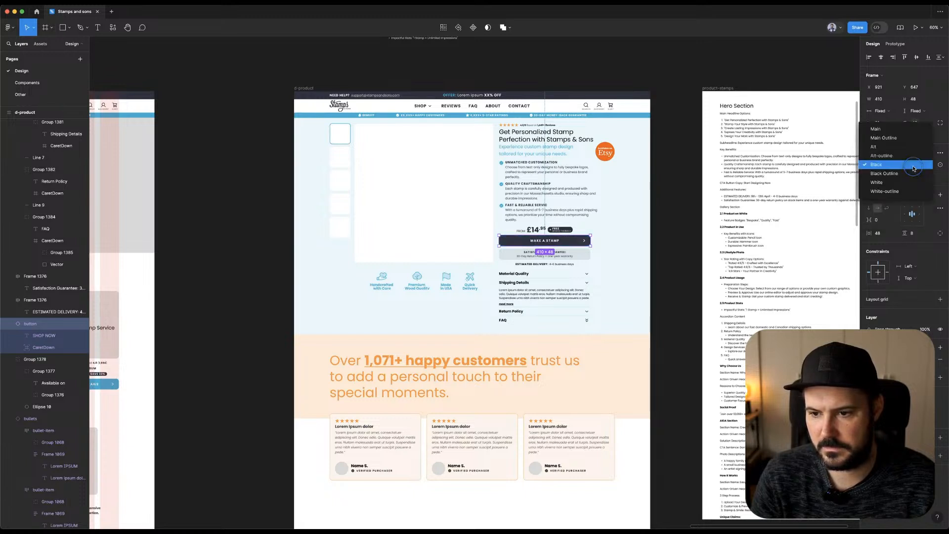
pyautogui.click(899, 129)
# Set the type of the hero's Make a Stamp button to Alt.
pyautogui.rightClick(583, 241)
pyautogui.moveTo(625, 425)
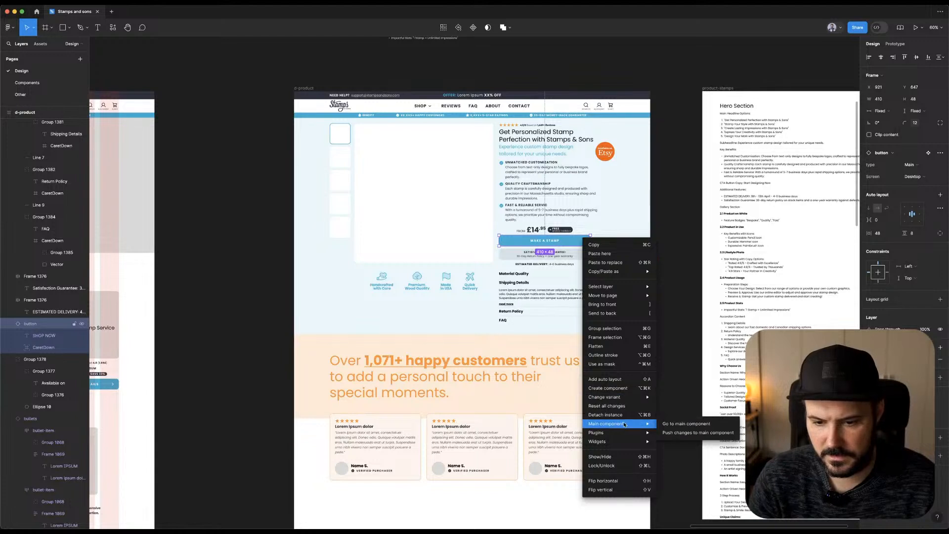
pyautogui.click(909, 164)
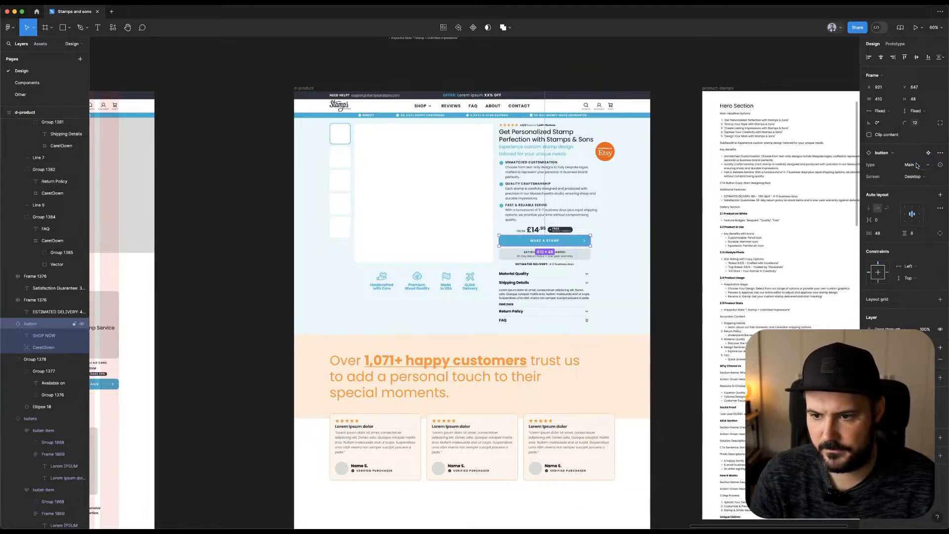
pyautogui.click(909, 165)
pyautogui.click(907, 182)
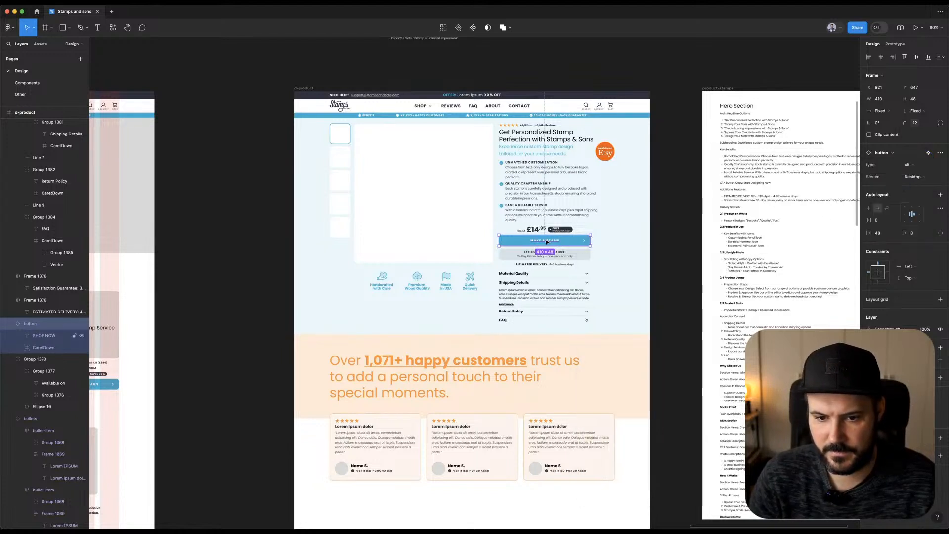
pyautogui.doubleClick(546, 241)
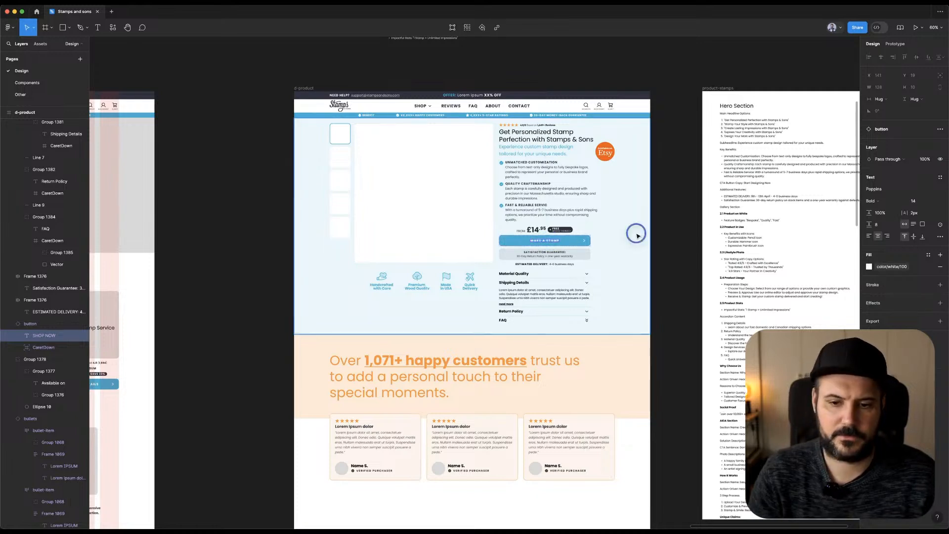
pyautogui.click(566, 241)
pyautogui.rightClick(564, 243)
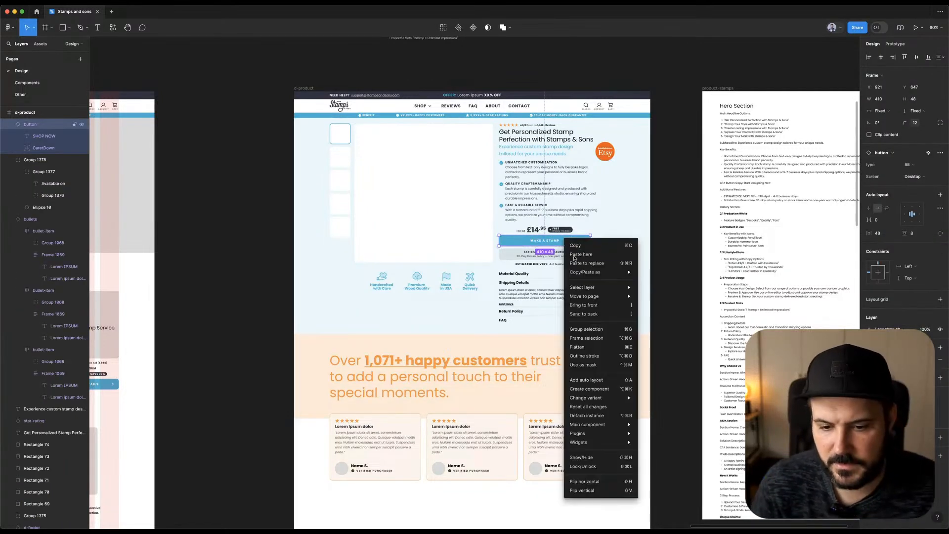
pyautogui.click(676, 164)
pyautogui.click(676, 164)
# Duplicate the d-product frame and place the copy beyond the product-stamps copy document.
pyautogui.scroll(-5, 664, 197)
pyautogui.scroll(-1, 665, 198)
pyautogui.moveTo(677, 219); pyautogui.dragTo(432, 228)
pyautogui.click(230, 147)
pyautogui.moveTo(624, 157); pyautogui.dragTo(603, 157)
pyautogui.scroll(5, 828, 172)
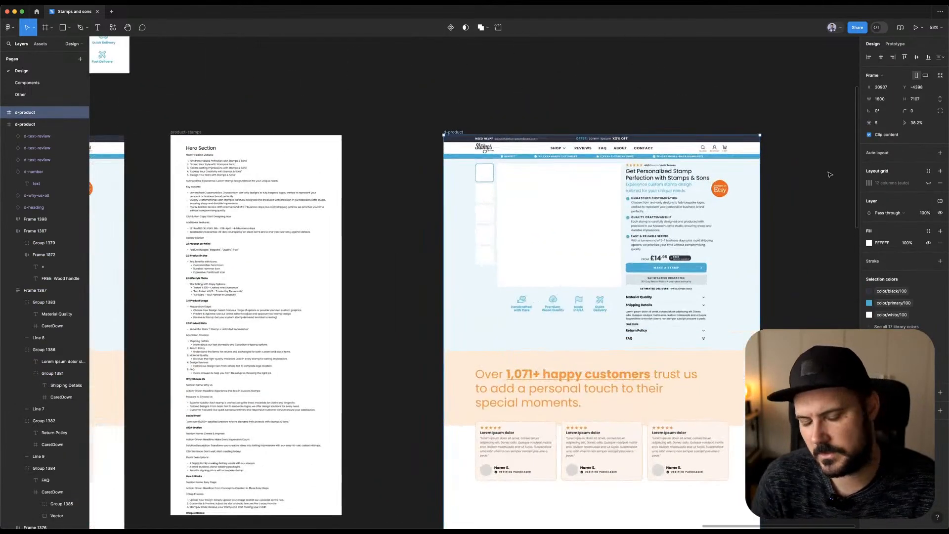
# Crop the duplicated d-product frame to a height of 1092 so it contains only the header and hero section.
pyautogui.scroll(3, 830, 174)
pyautogui.scroll(-2, 556, 144)
pyautogui.scroll(-3, 556, 144)
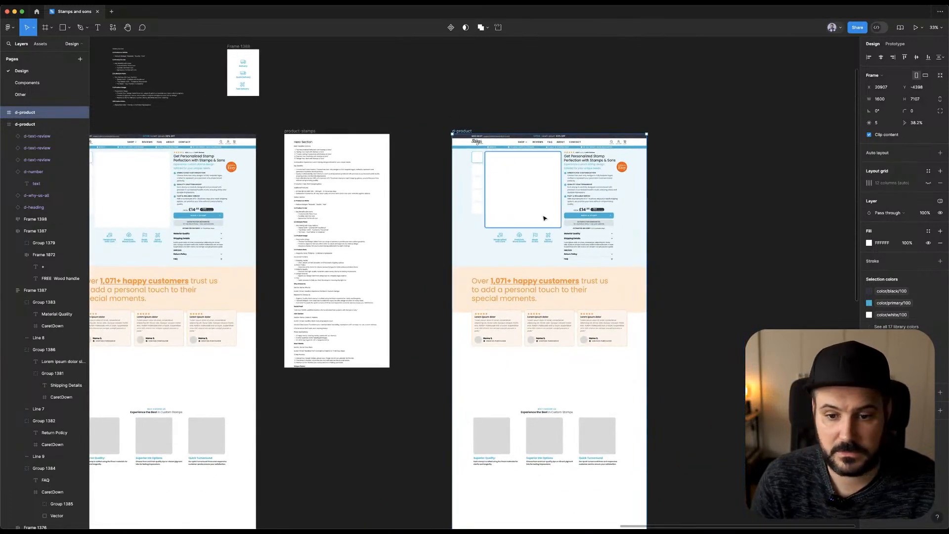
pyautogui.scroll(-5, 583, 304)
pyautogui.press('Escape')
pyautogui.click(591, 324)
pyautogui.press('super+a')
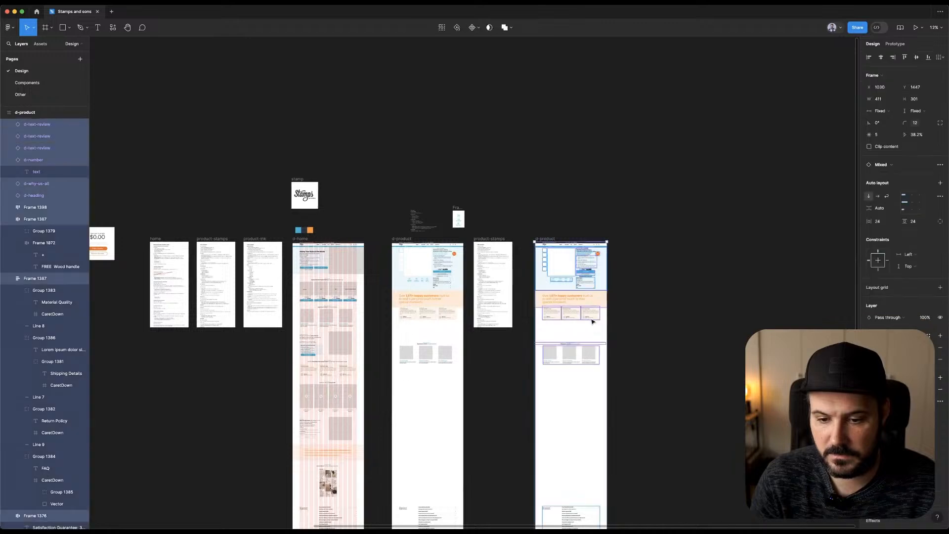
pyautogui.press('Escape')
pyautogui.scroll(-5, 591, 275)
pyautogui.scroll(-1, 579, 368)
pyautogui.moveTo(577, 379); pyautogui.dragTo(585, 271)
pyautogui.click(605, 226)
pyautogui.moveTo(610, 365); pyautogui.dragTo(604, 97)
pyautogui.moveTo(658, 64); pyautogui.dragTo(637, 152)
pyautogui.click(629, 128)
pyautogui.scroll(8, 568, 125)
pyautogui.scroll(-3, 543, 122)
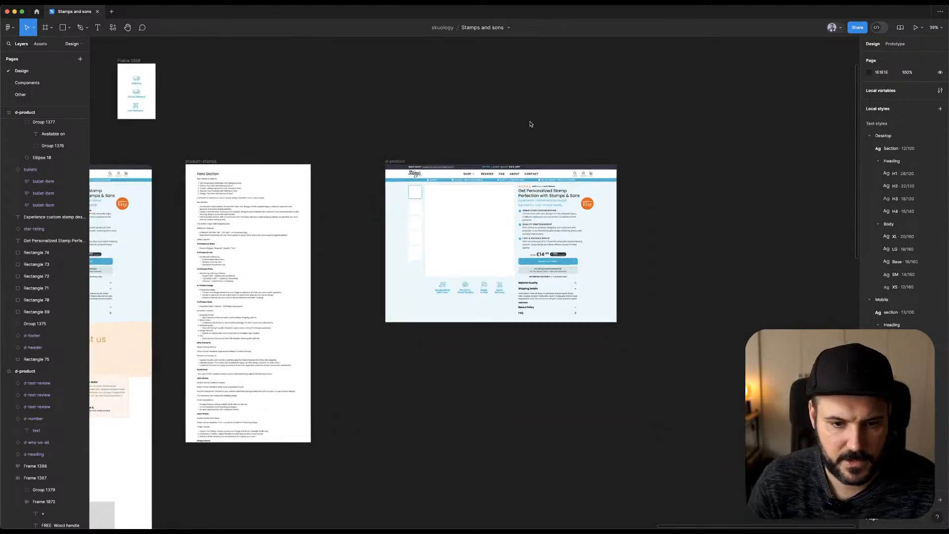
# Find the Attention Insight plugin and run its Desktop E-commerce design analysis on the cropped hero frame.
pyautogui.moveTo(451, 131); pyautogui.dragTo(348, 122)
pyautogui.click(285, 154)
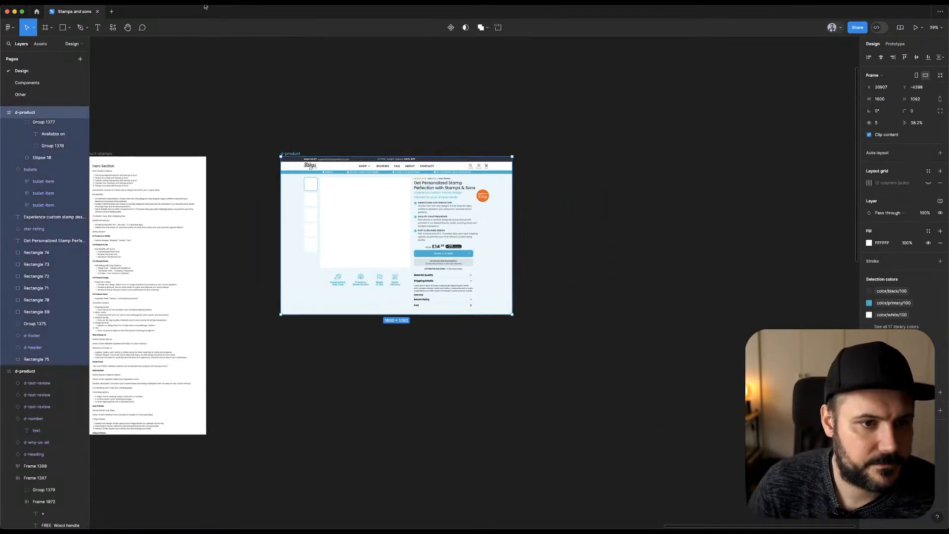
pyautogui.click(186, 3)
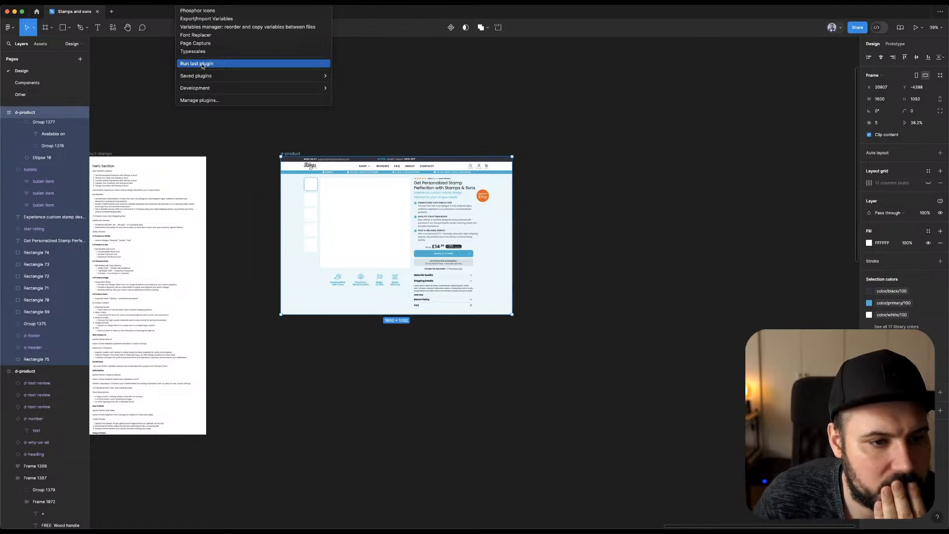
pyautogui.click(116, 31)
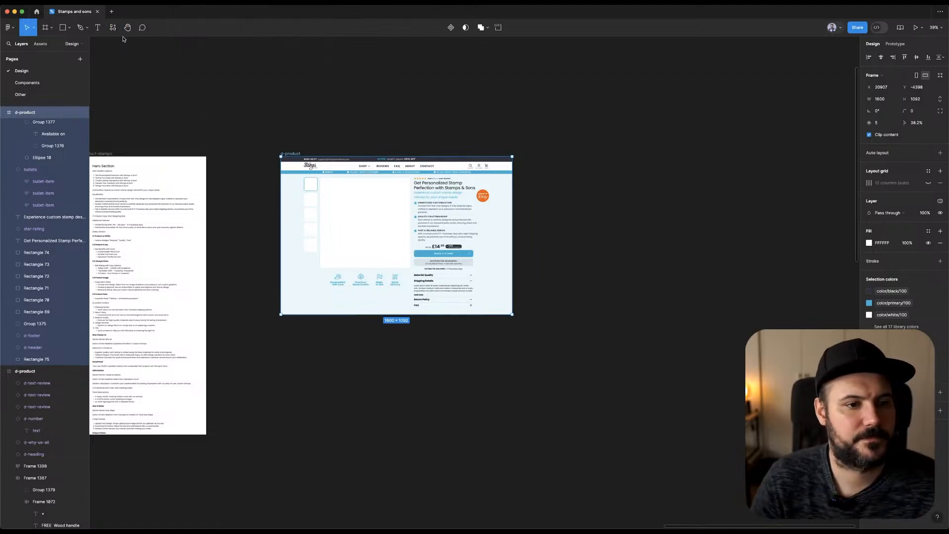
pyautogui.click(113, 27)
pyautogui.write('atten')
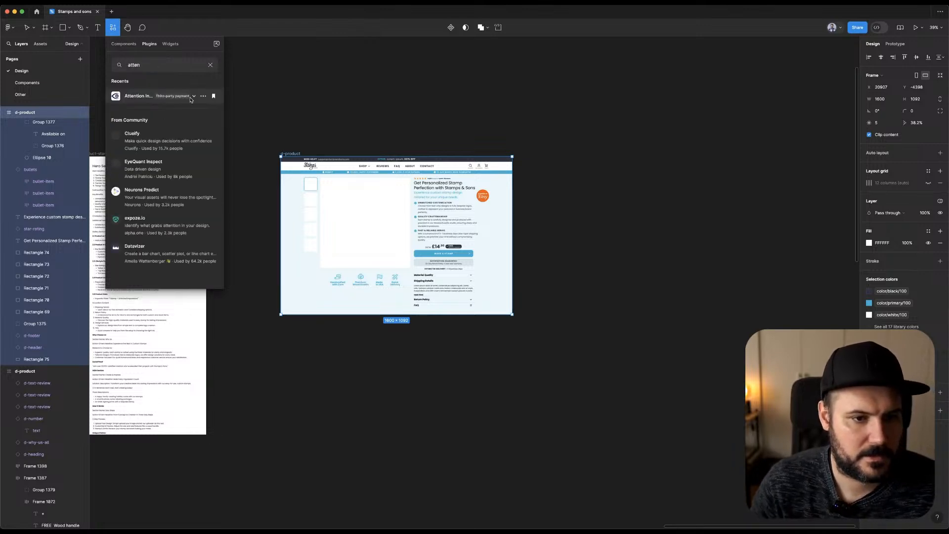
pyautogui.click(193, 96)
pyautogui.moveTo(154, 113)
pyautogui.moveTo(243, 117)
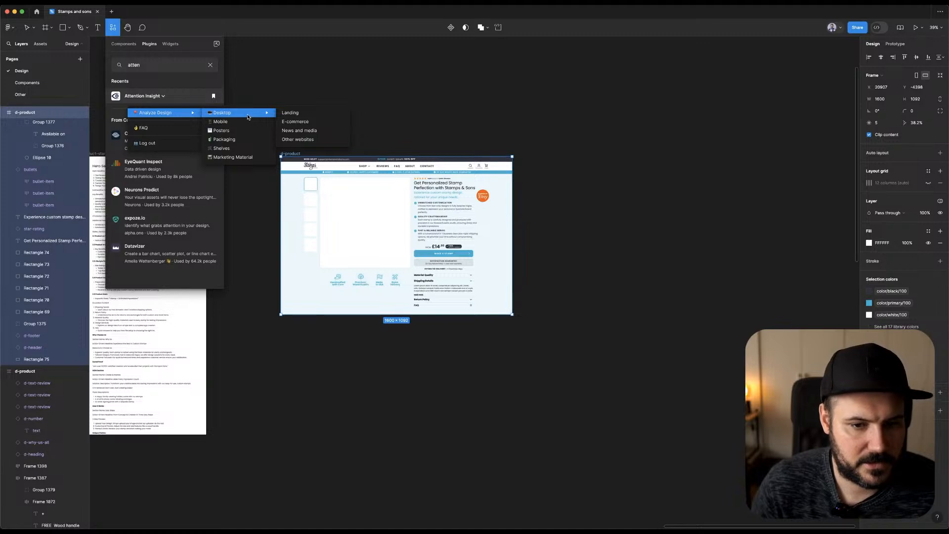
pyautogui.click(297, 123)
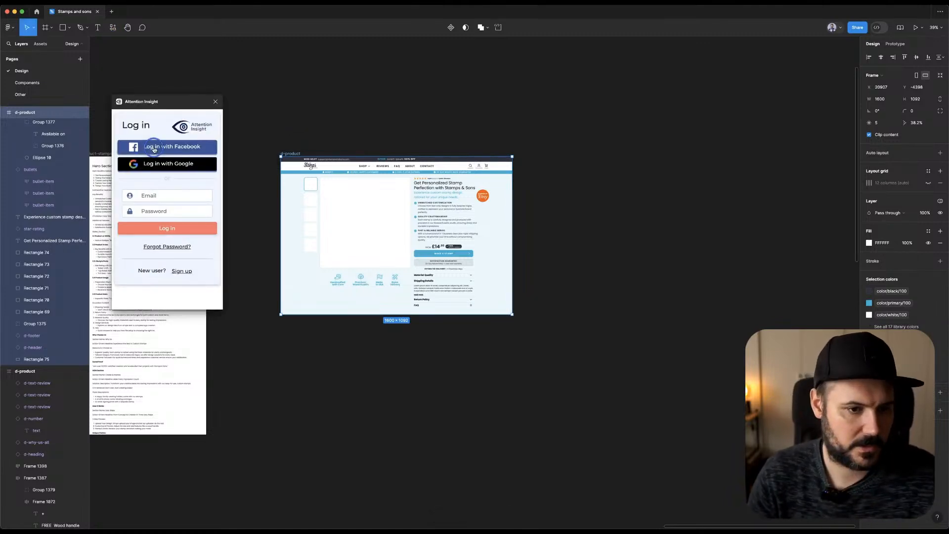
# Try to log in to the Attention Insight plugin with a Facebook account.
pyautogui.click(154, 147)
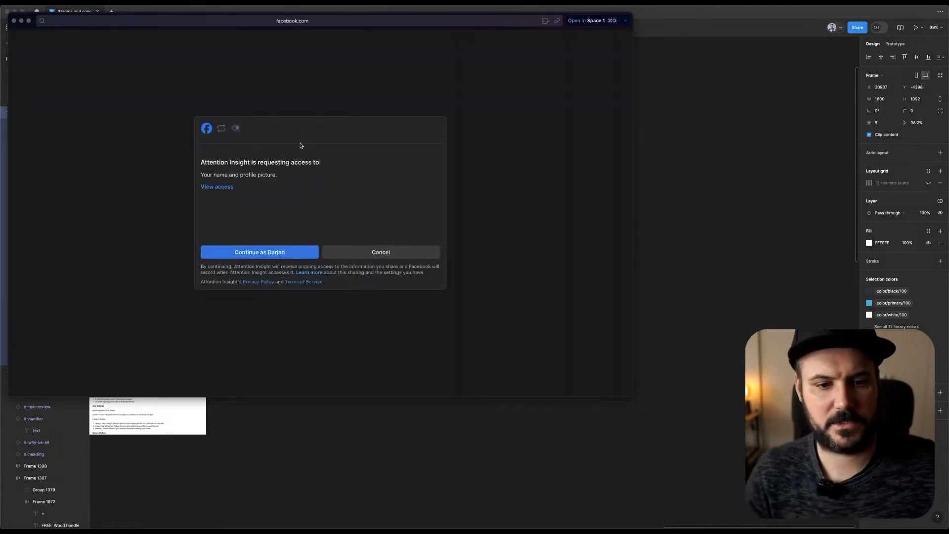
pyautogui.click(280, 252)
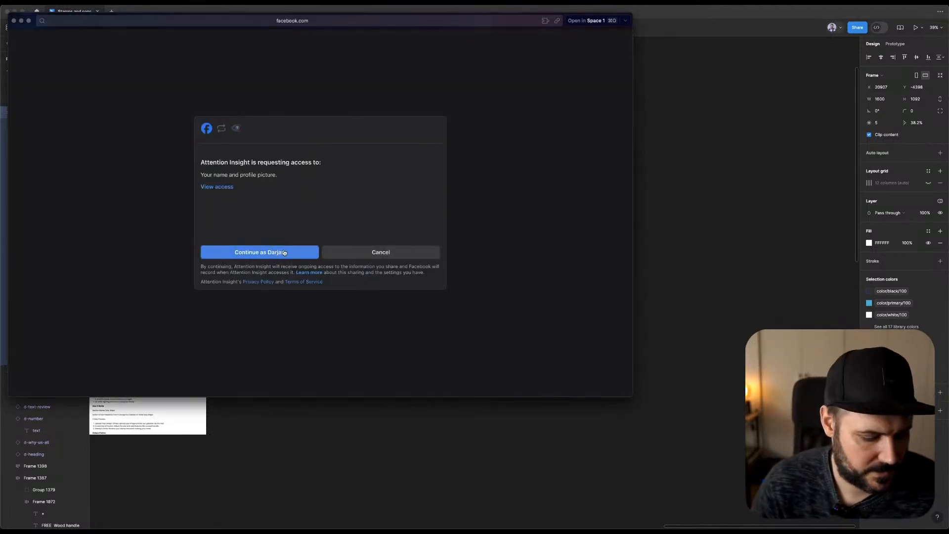
pyautogui.click(284, 253)
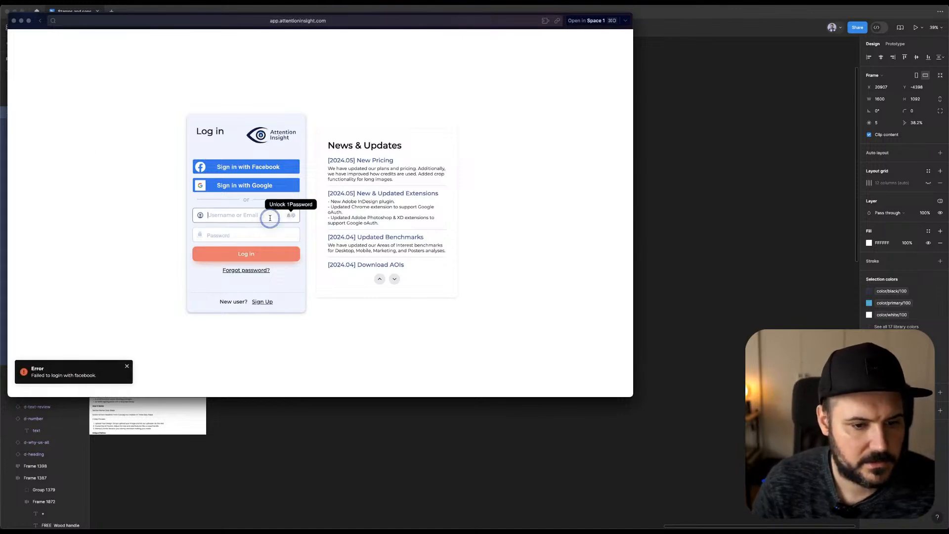
# Sign in to the Attention Insight web app with a Google account and close its browser window.
pyautogui.click(263, 190)
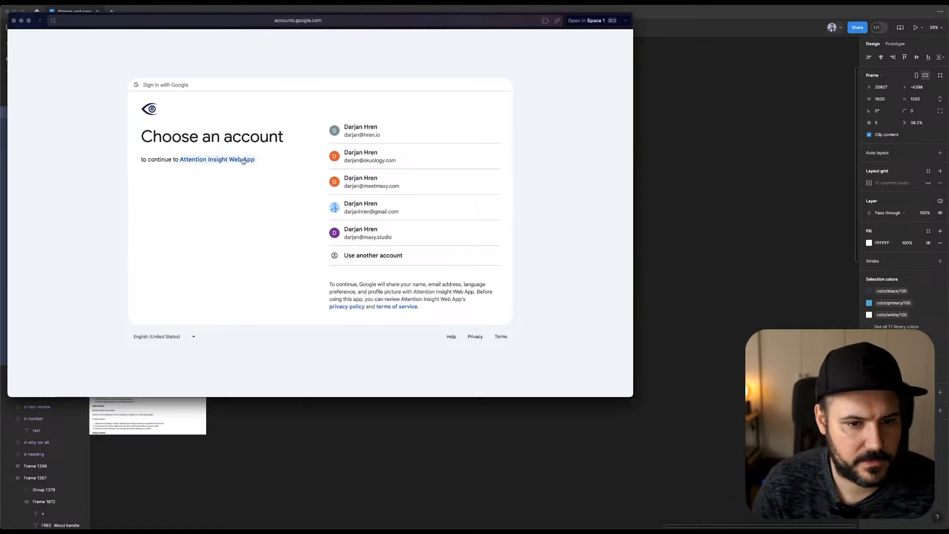
pyautogui.click(343, 133)
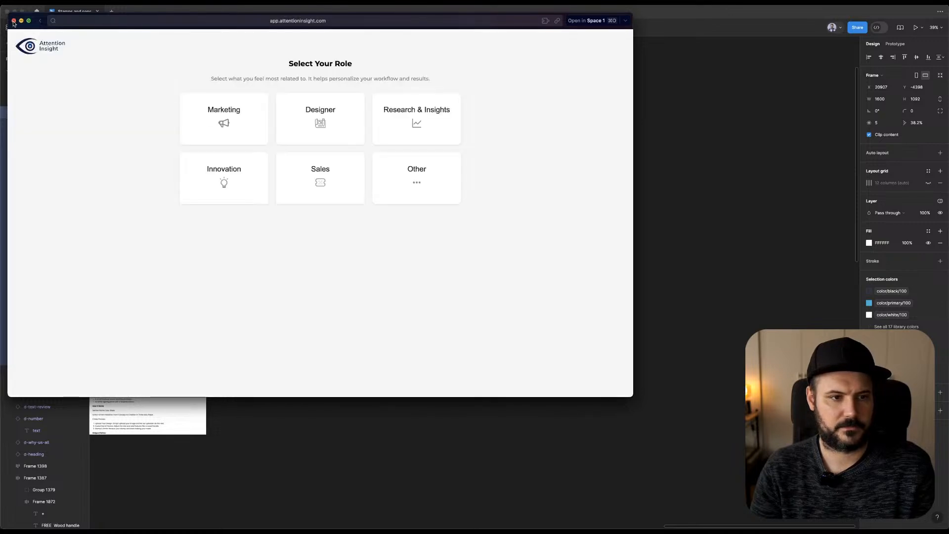
pyautogui.click(13, 21)
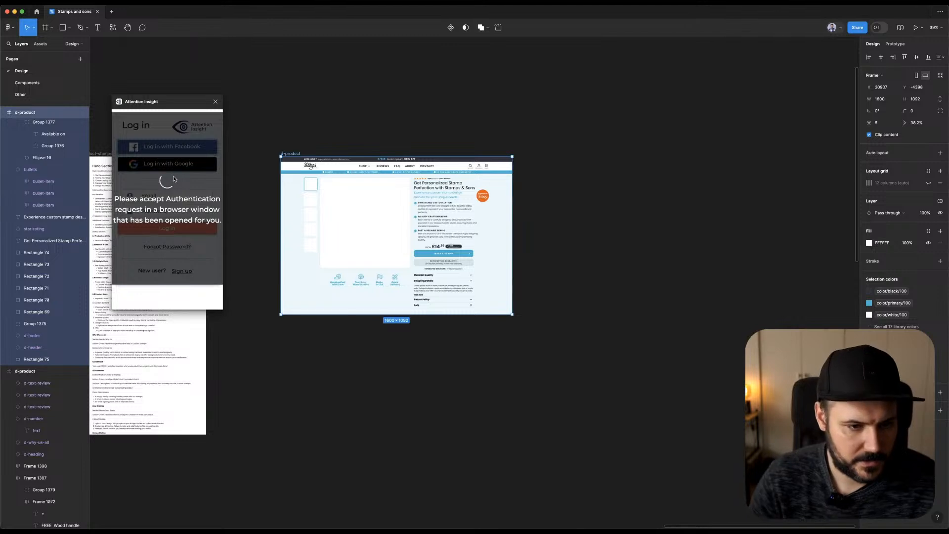
# Restart the Attention Insight Desktop design analysis on the d-product frame, log in with Google and close the authentication window.
pyautogui.click(216, 102)
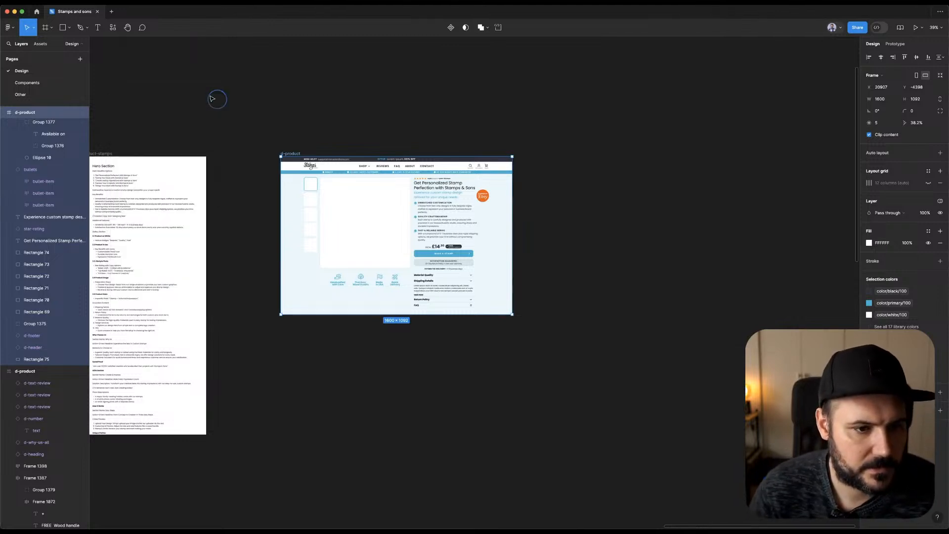
pyautogui.click(168, 1)
pyautogui.moveTo(189, 2)
pyautogui.moveTo(277, 11)
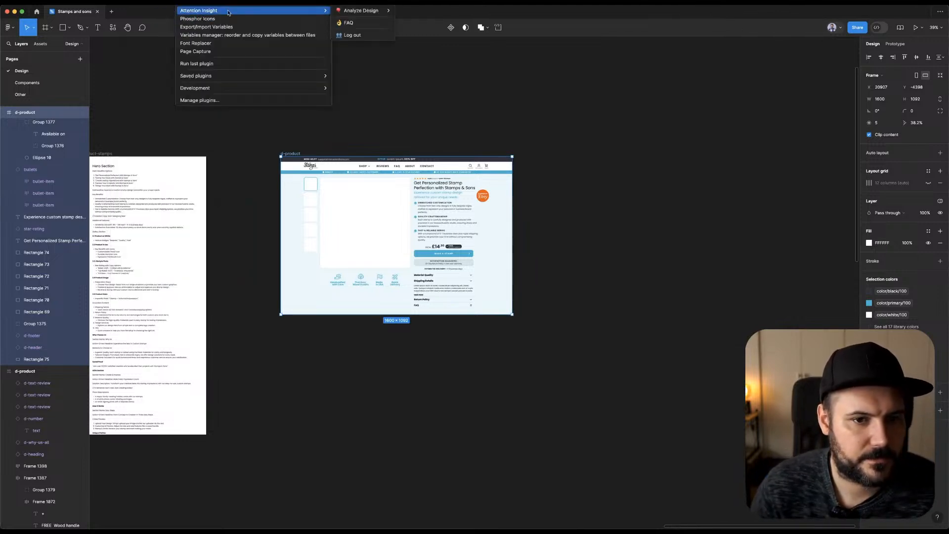
pyautogui.moveTo(360, 11)
pyautogui.moveTo(432, 27)
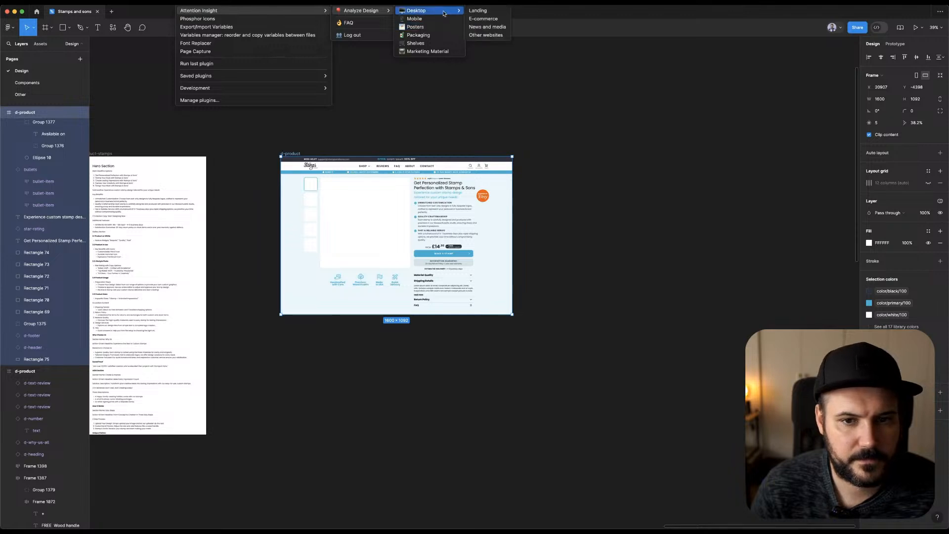
pyautogui.click(482, 13)
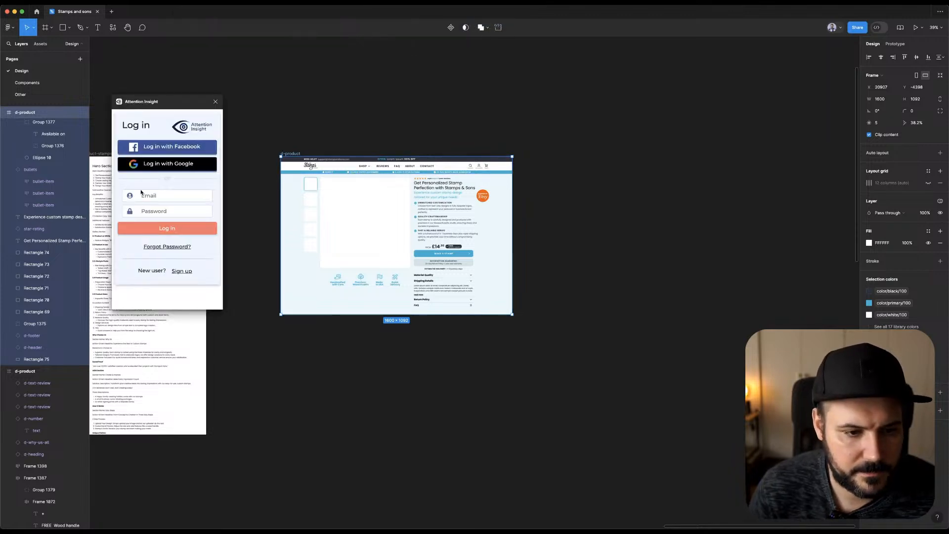
pyautogui.click(159, 167)
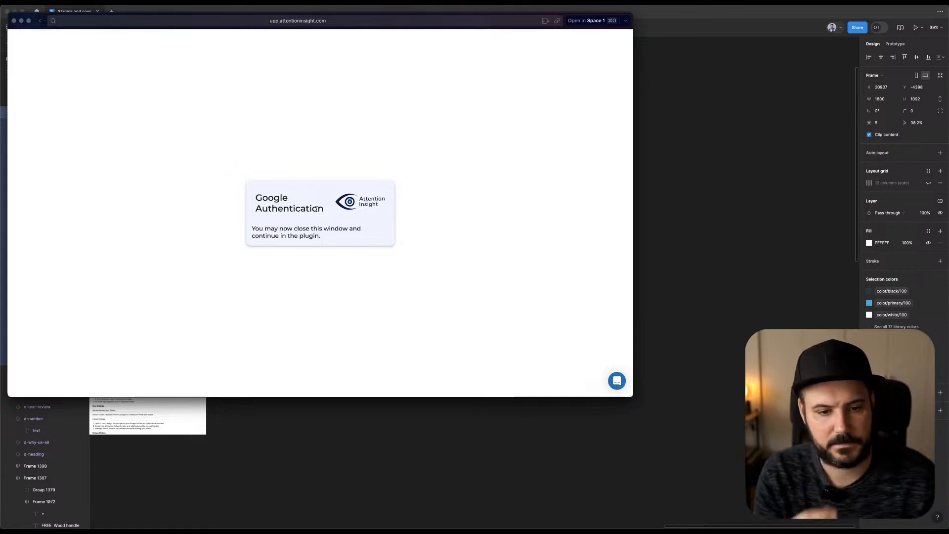
pyautogui.click(14, 21)
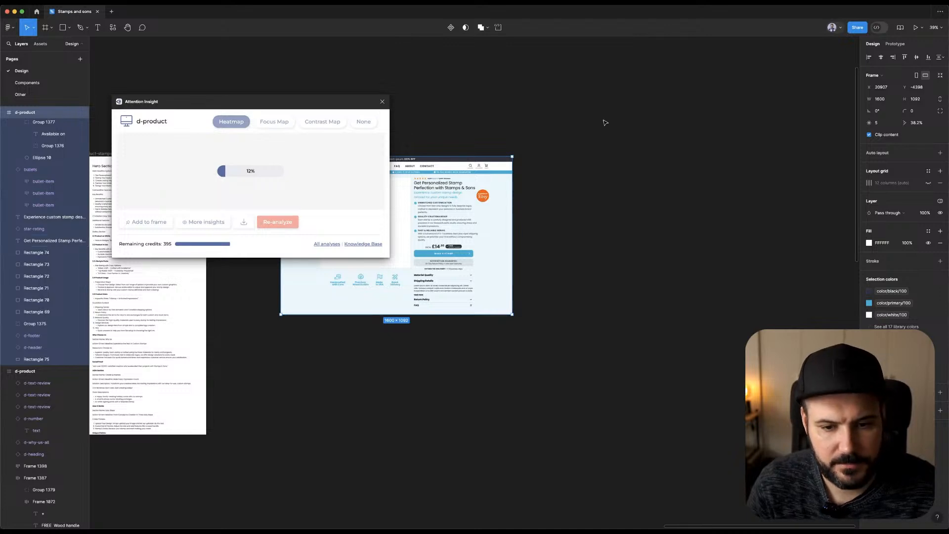
# Measure the MAKE A STAMP button's attention share as an area of interest on the heatmap.
pyautogui.hscroll(-2, 606, 123)
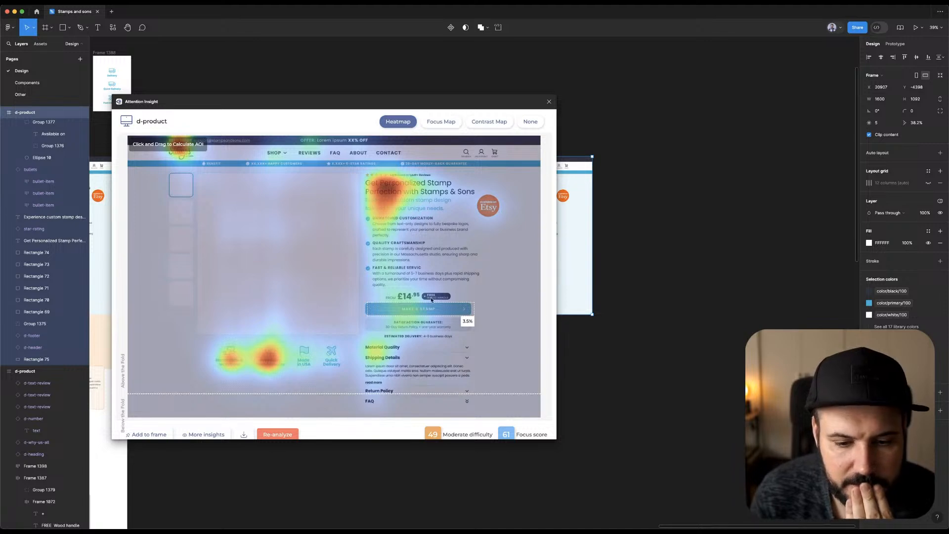
pyautogui.click(405, 310)
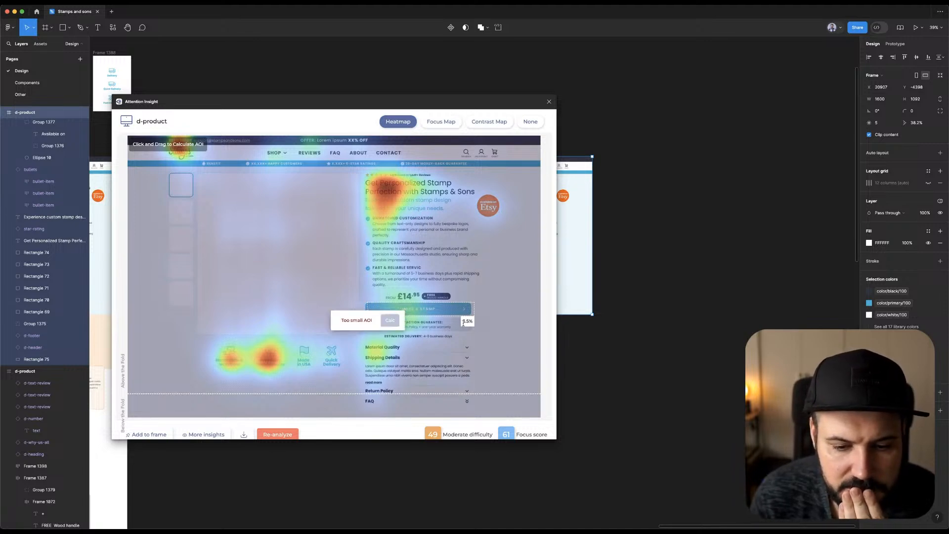
pyautogui.click(449, 314)
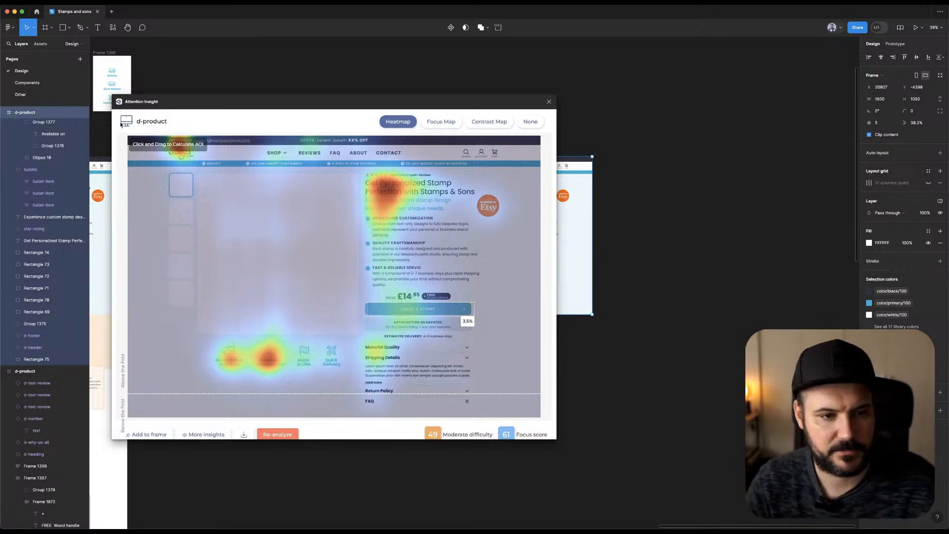
# Capture the heatmap results as a screenshot, place it on the canvas beside the hero frame and close the plugin.
pyautogui.moveTo(116, 112); pyautogui.dragTo(553, 437)
pyautogui.moveTo(52, 465); pyautogui.dragTo(747, 177)
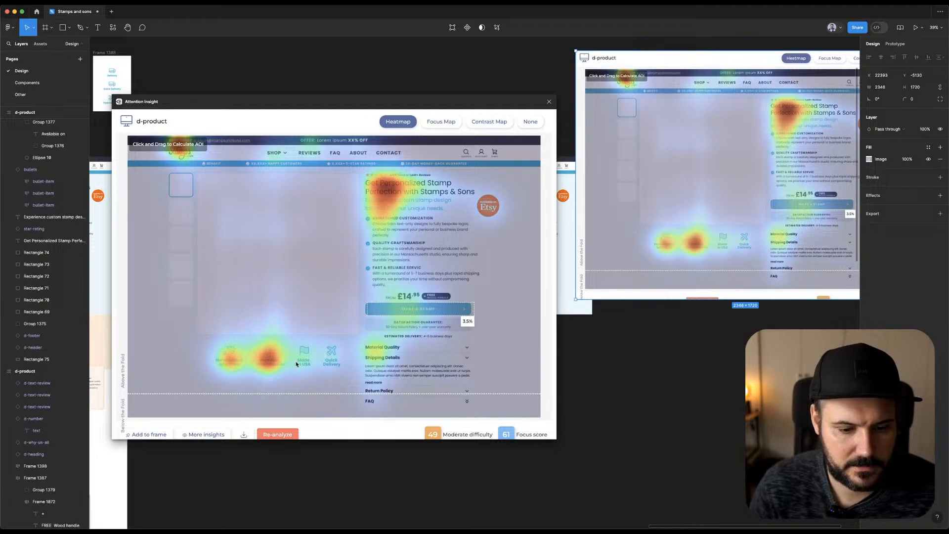
pyautogui.scroll(-2, 281, 358)
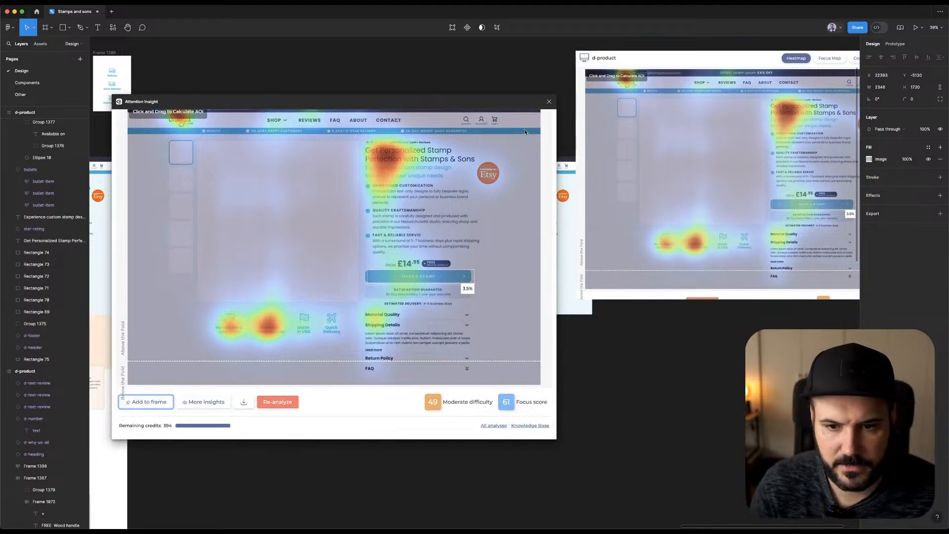
pyautogui.click(548, 102)
pyautogui.hscroll(5, 432, 81)
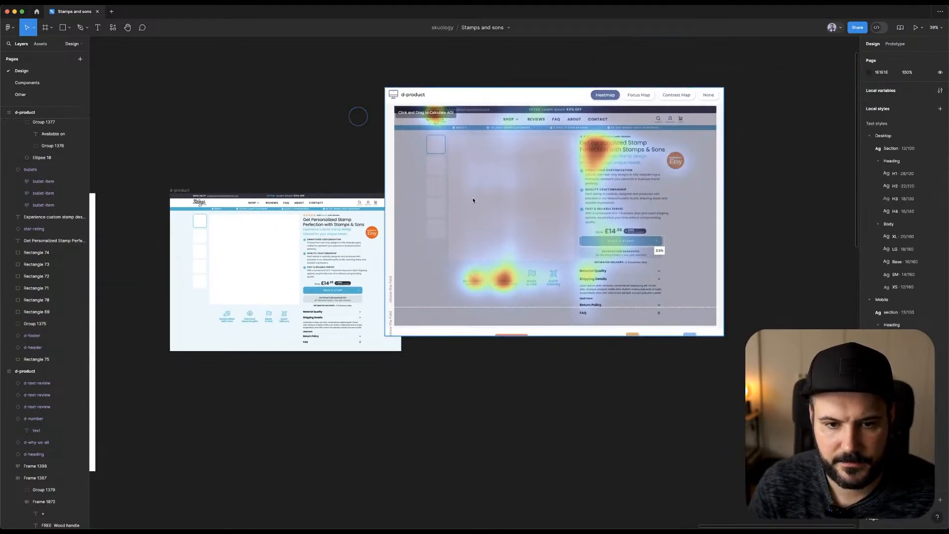
pyautogui.click(511, 208)
pyautogui.moveTo(510, 208); pyautogui.dragTo(594, 207)
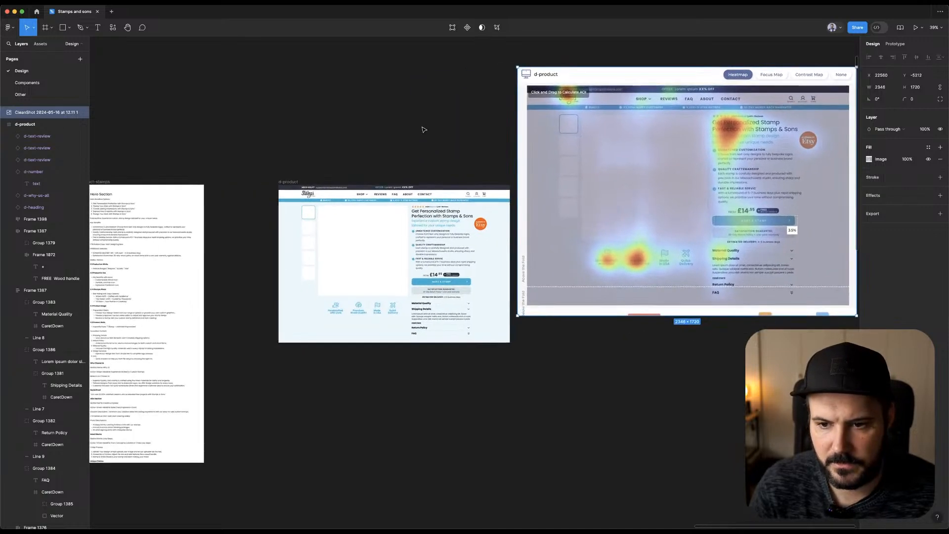
pyautogui.click(423, 130)
# Recolor the MAKE A STAMP button in the cropped hero frame orange.
pyautogui.scroll(2, 423, 130)
pyautogui.click(445, 313)
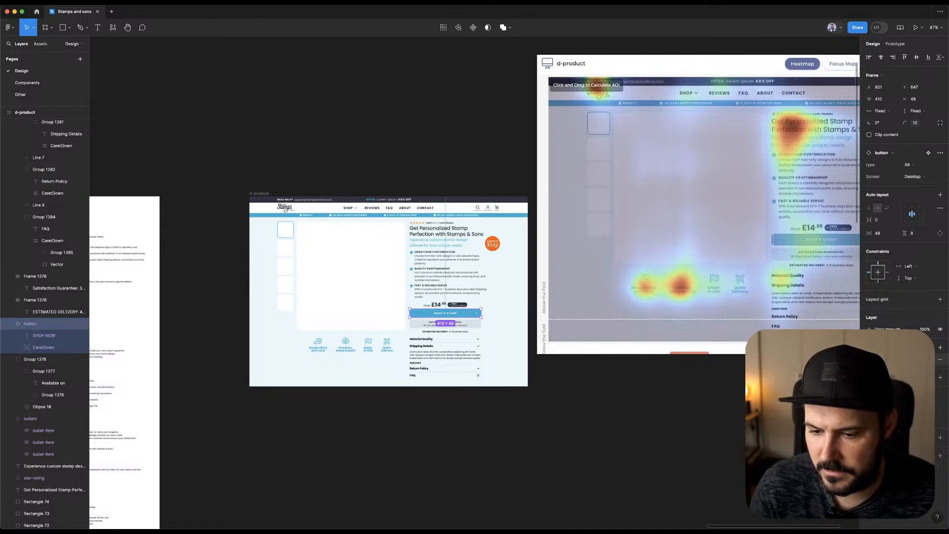
pyautogui.click(661, 419)
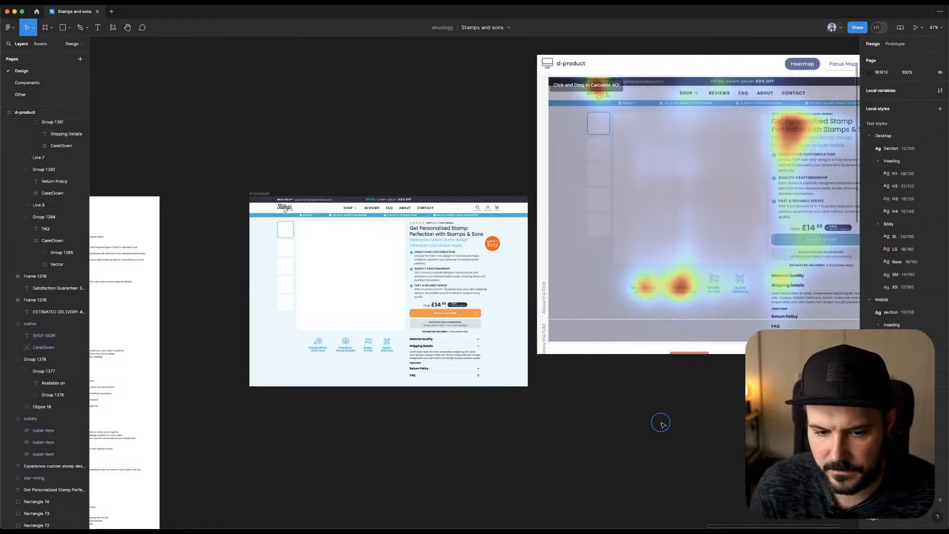
# Run the Attention Insight Desktop E-commerce analysis on the d-product frame with the orange button.
pyautogui.click(265, 193)
pyautogui.click(187, 2)
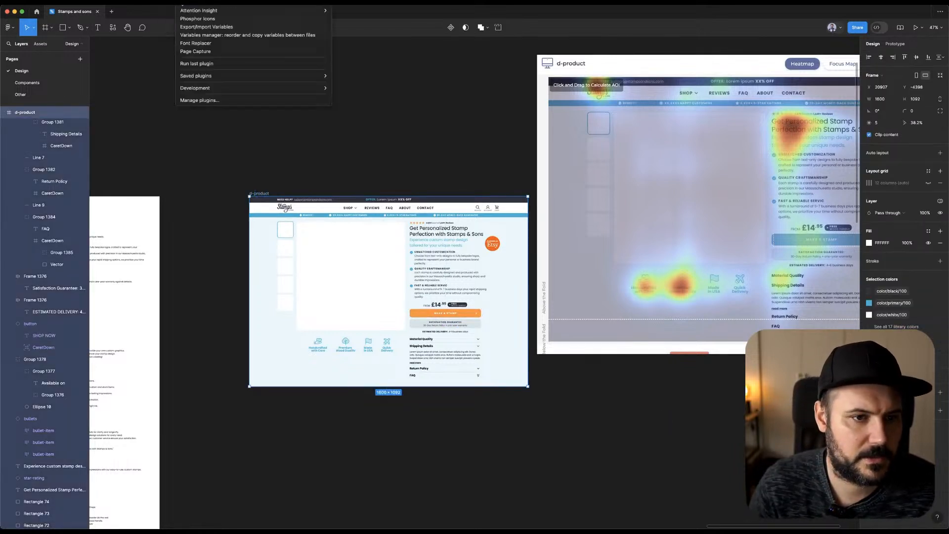
pyautogui.moveTo(202, 10)
pyautogui.moveTo(360, 10)
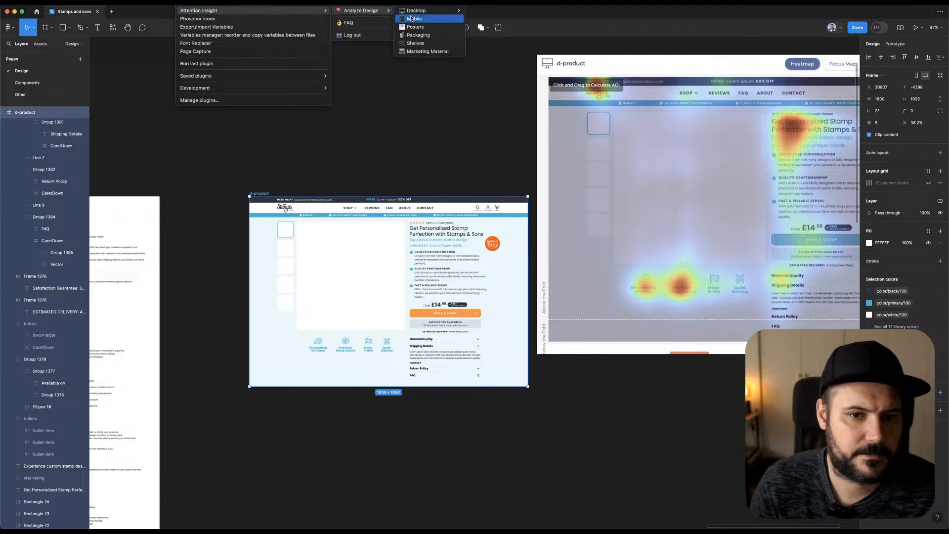
pyautogui.moveTo(415, 13)
pyautogui.click(475, 18)
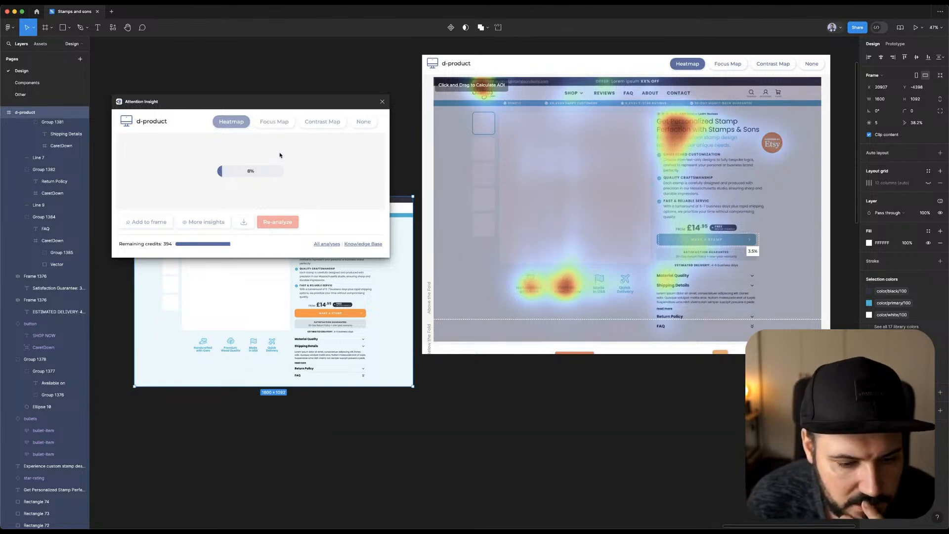
pyautogui.scroll(5, 341, 361)
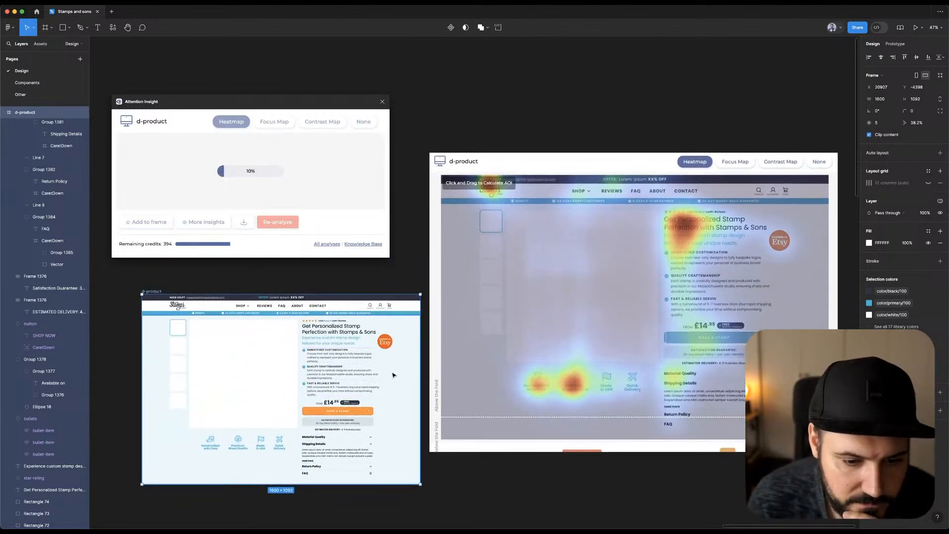
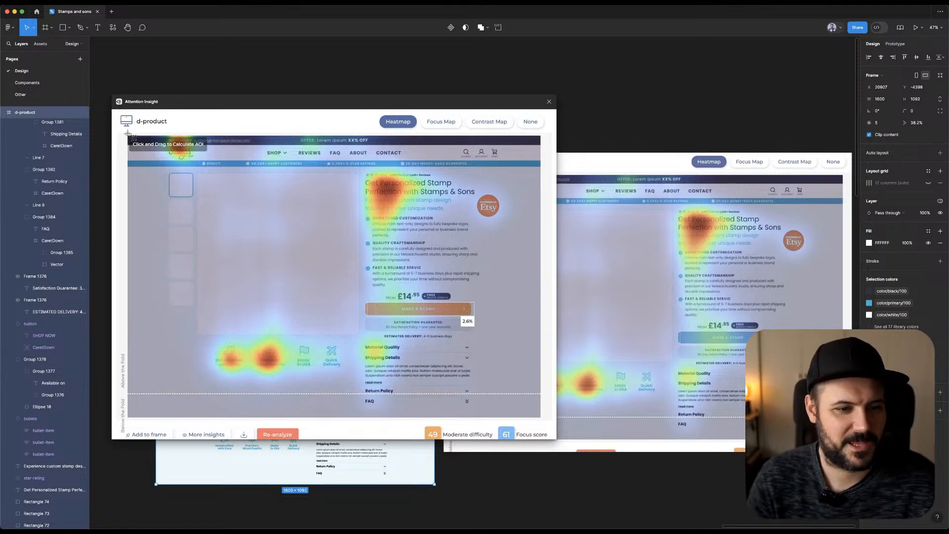
# Capture the orange-button heatmap, place it on the canvas above the first heatmap screenshot and close the plugin.
pyautogui.moveTo(126, 134); pyautogui.dragTo(541, 418)
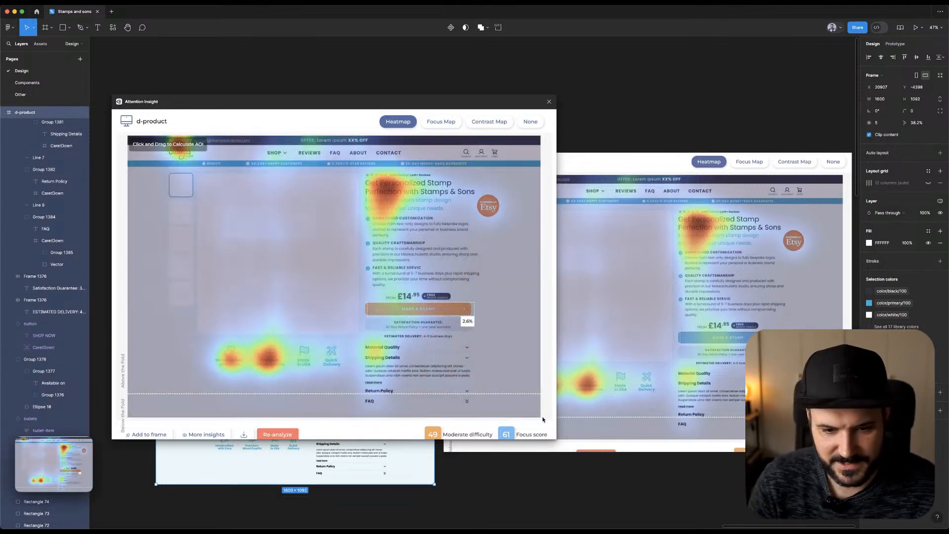
pyautogui.moveTo(35, 474); pyautogui.dragTo(682, 81)
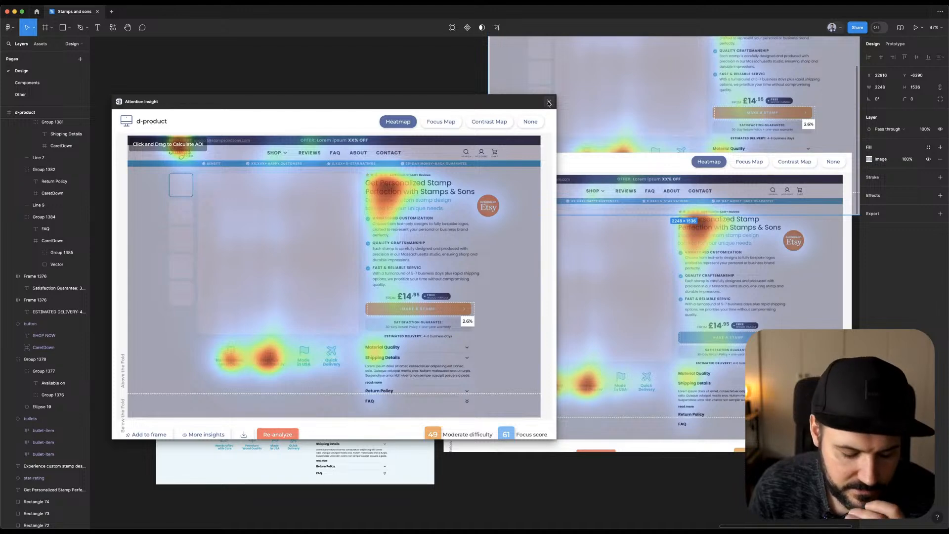
pyautogui.click(548, 102)
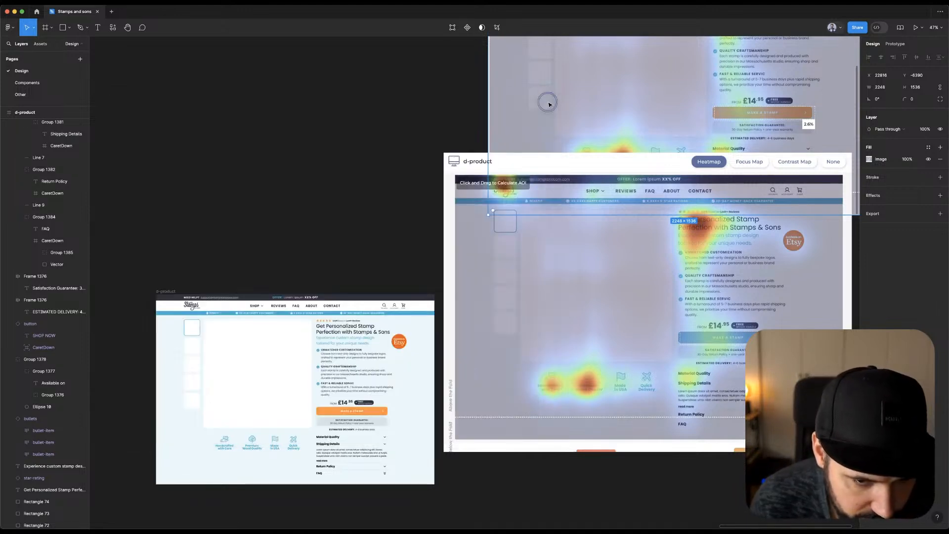
pyautogui.click(388, 97)
pyautogui.scroll(2, 405, 107)
pyautogui.scroll(2, 405, 107)
pyautogui.moveTo(596, 130); pyautogui.dragTo(569, 83)
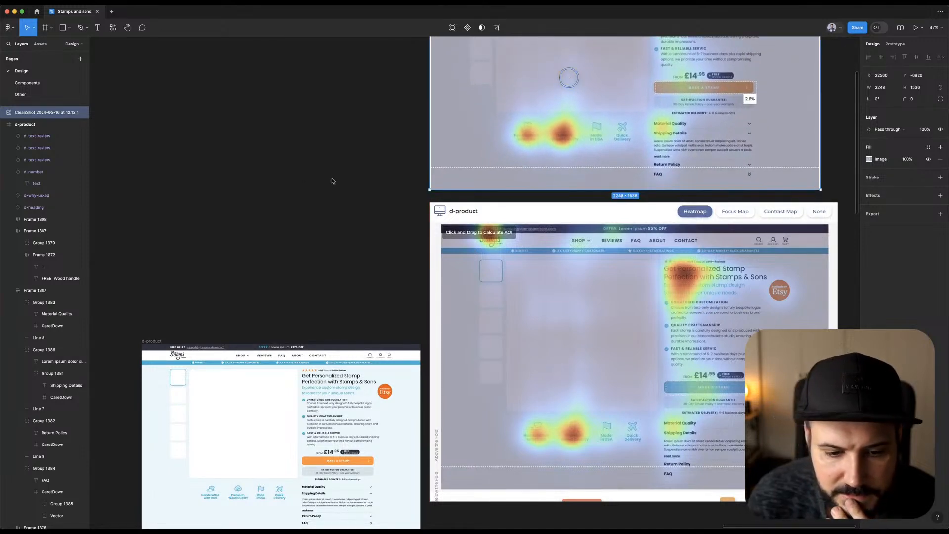
pyautogui.click(318, 186)
# Compare the blue-button and orange-button heatmap screenshots with the hero frame.
pyautogui.scroll(-4, 324, 173)
pyautogui.rightClick(357, 144)
pyautogui.click(313, 140)
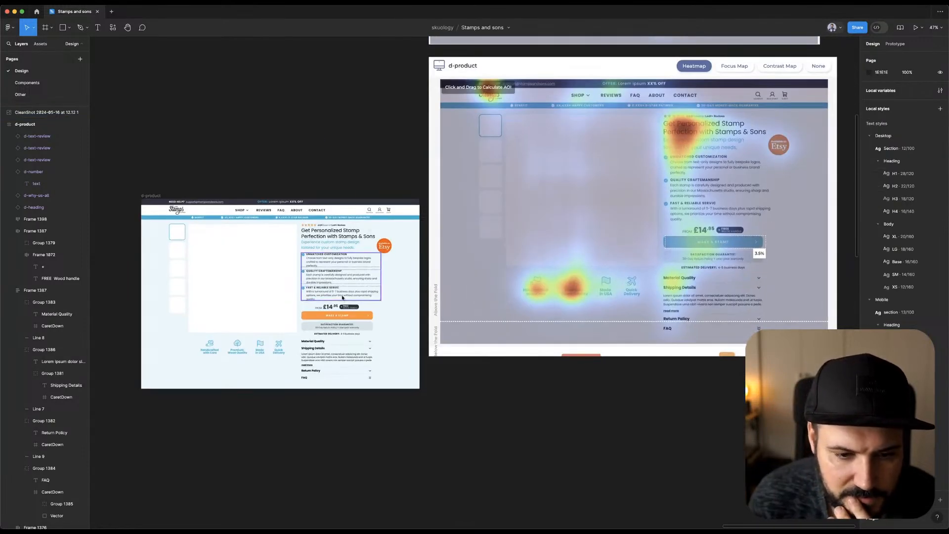
pyautogui.scroll(4, 572, 217)
pyautogui.scroll(3, 572, 218)
pyautogui.click(330, 198)
pyautogui.scroll(-4, 361, 188)
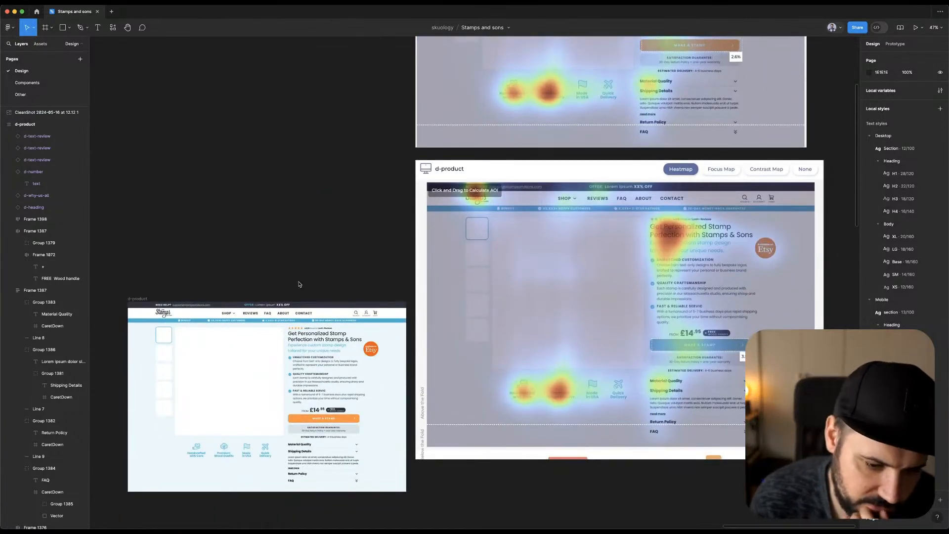
# Recolor the MAKE A STAMP button in the cropped hero frame to the dark, near-black color.
pyautogui.click(331, 422)
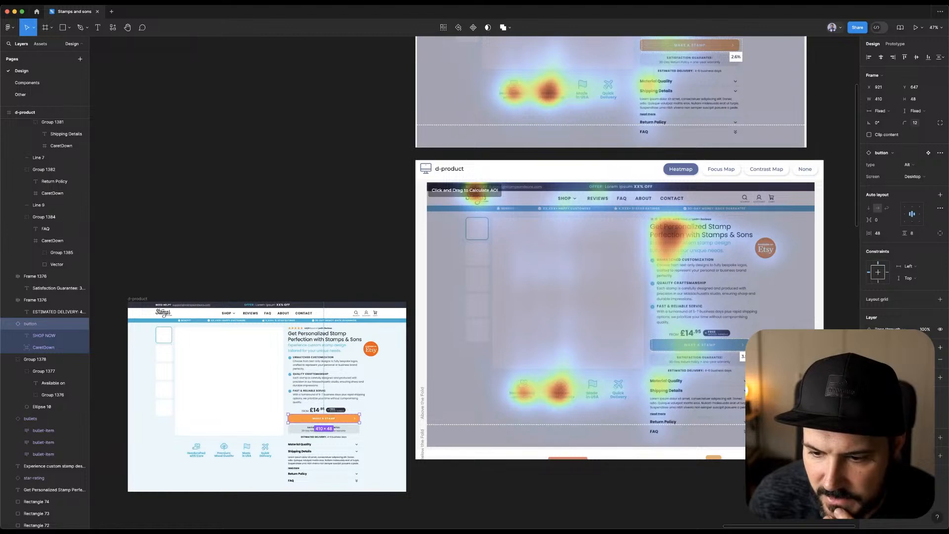
pyautogui.click(793, 391)
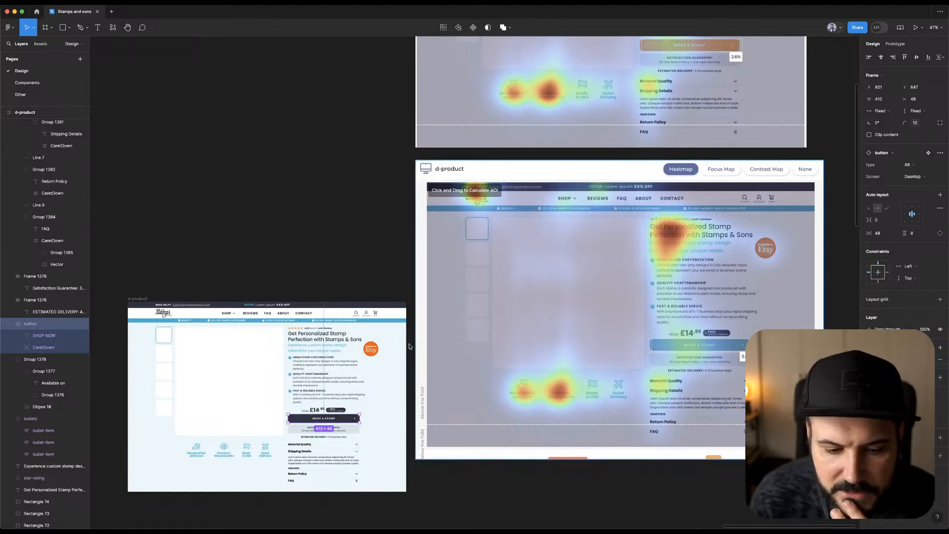
pyautogui.click(254, 213)
# Run the Attention Insight Desktop E-commerce analysis on the d-product frame with the dark button.
pyautogui.click(140, 299)
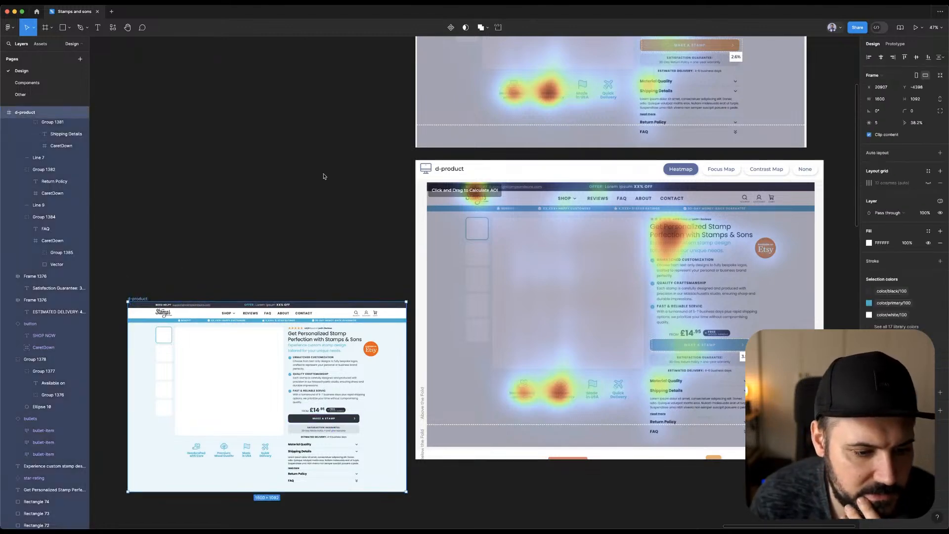
pyautogui.scroll(-3, 321, 173)
pyautogui.click(211, 3)
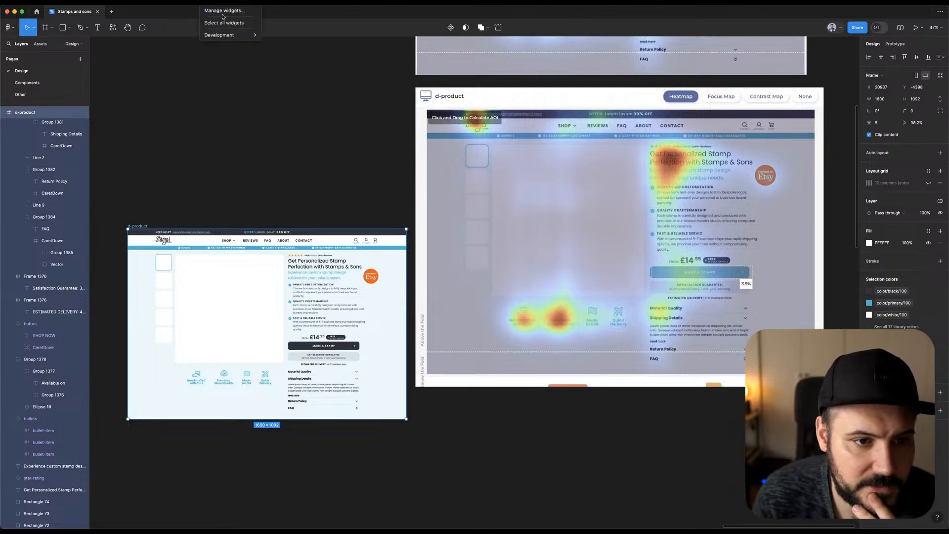
pyautogui.moveTo(190, 3)
pyautogui.moveTo(219, 11)
pyautogui.moveTo(360, 11)
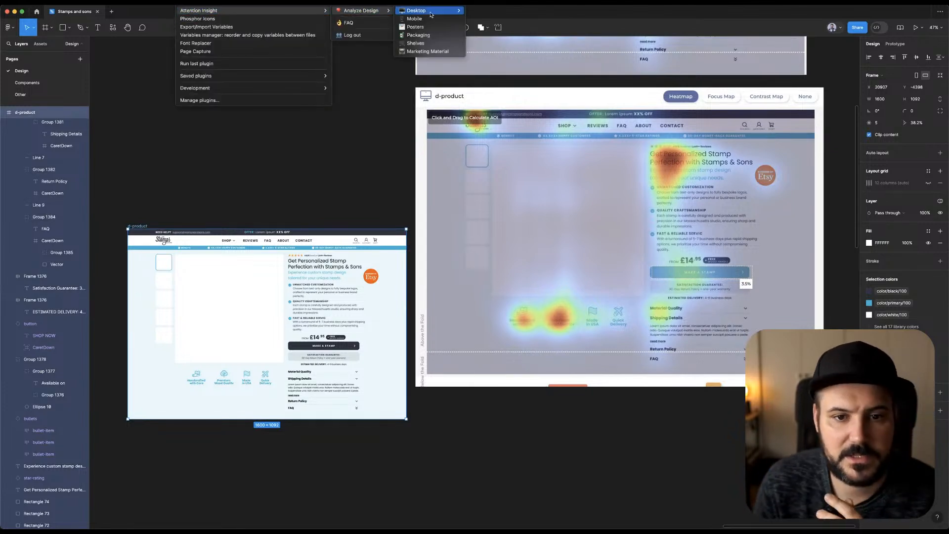
pyautogui.moveTo(420, 10)
pyautogui.click(485, 19)
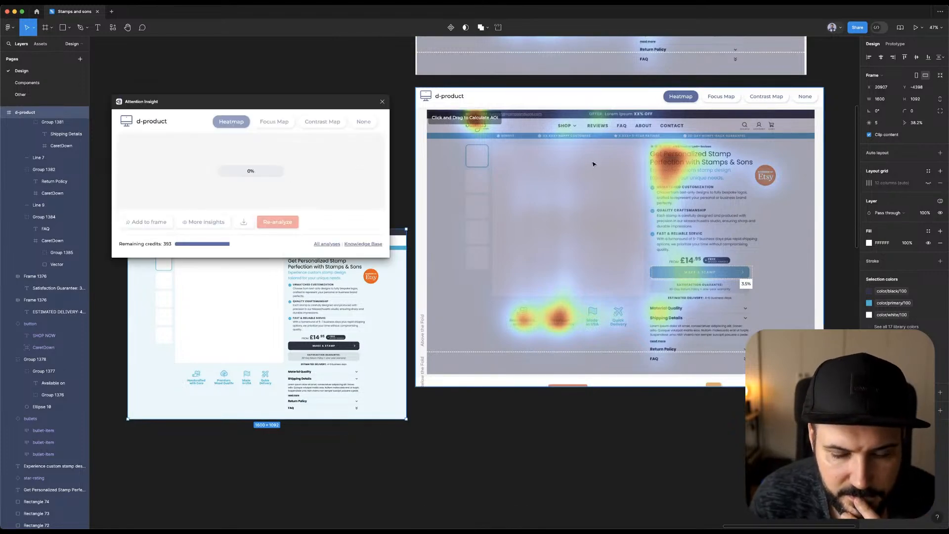
pyautogui.scroll(5, 621, 132)
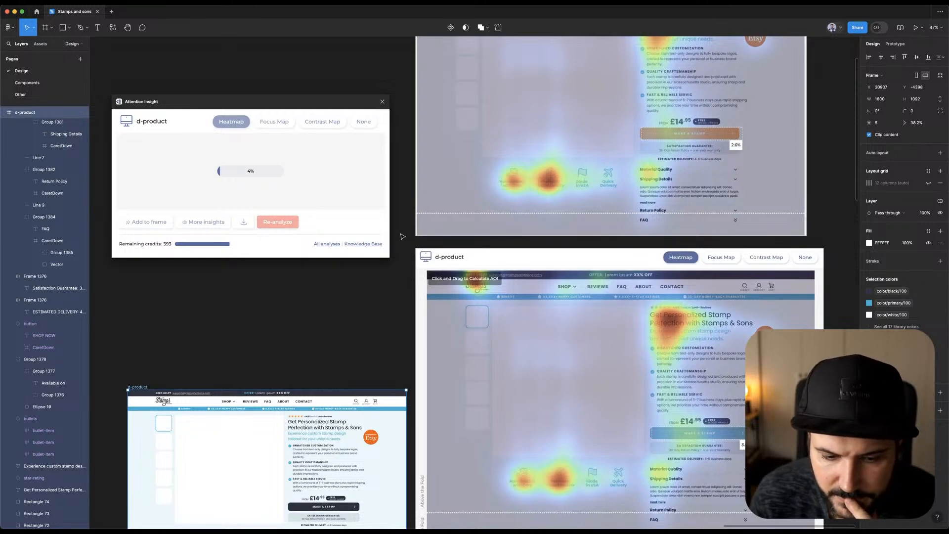
pyautogui.scroll(-3, 403, 236)
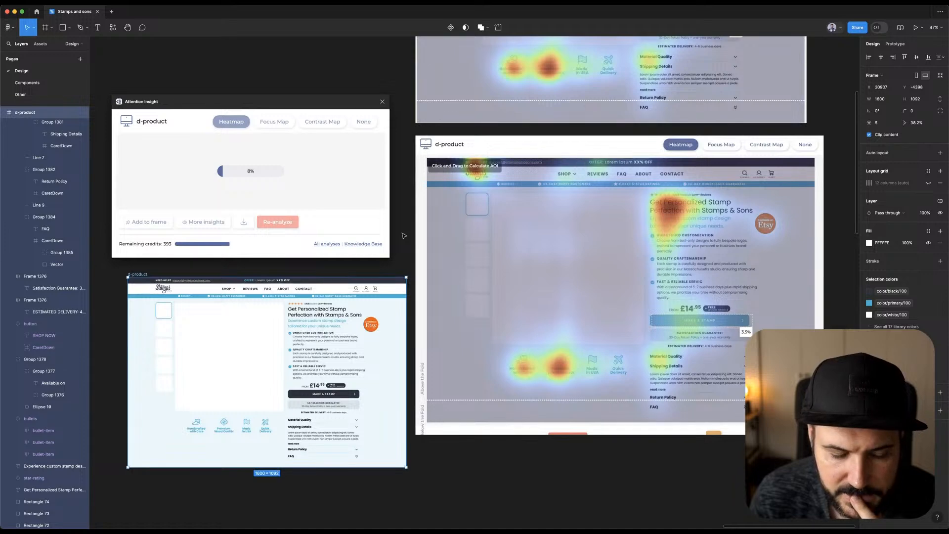
pyautogui.scroll(4, 403, 235)
pyautogui.scroll(-1, 404, 235)
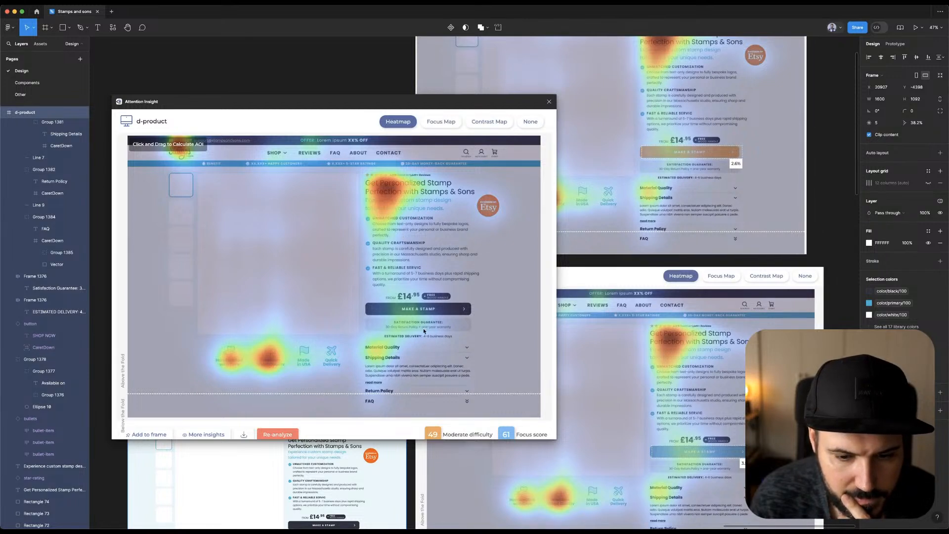
# Try to measure the attention on the dark MAKE A STAMP button in the heatmap and close the plugin.
pyautogui.click(397, 310)
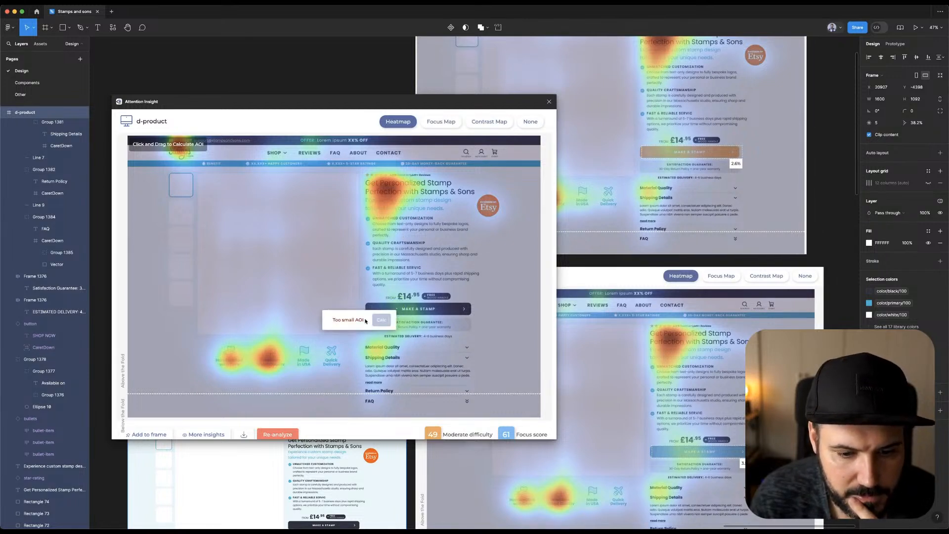
pyautogui.moveTo(367, 303); pyautogui.dragTo(469, 317)
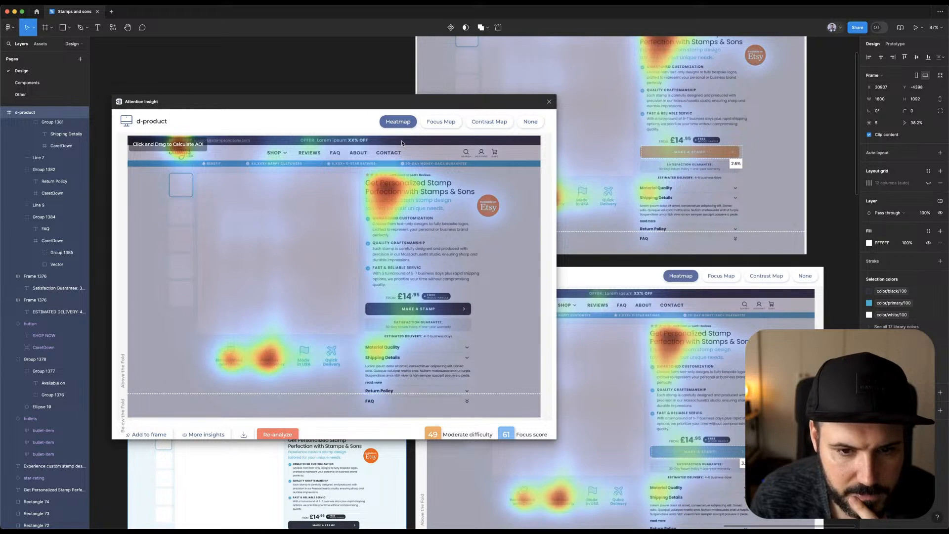
pyautogui.click(422, 303)
pyautogui.click(461, 308)
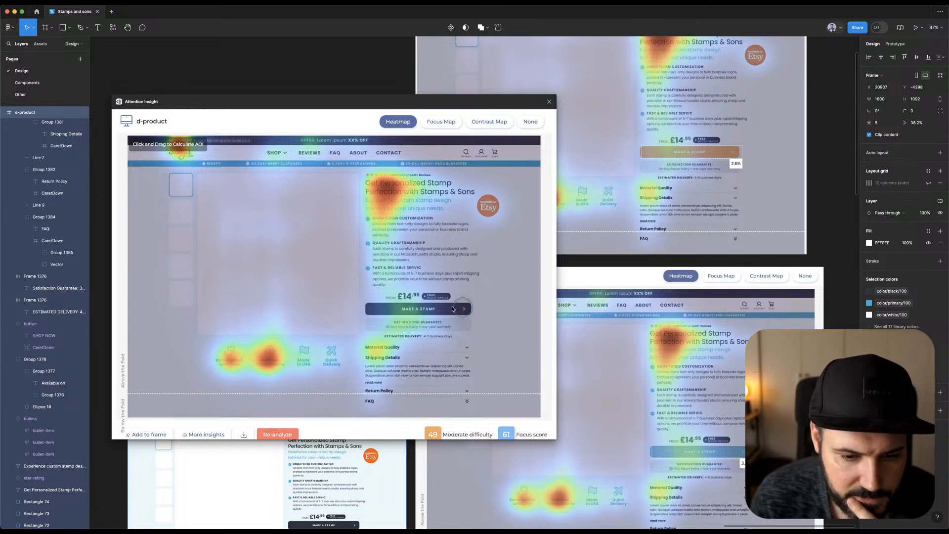
pyautogui.scroll(-2, 390, 361)
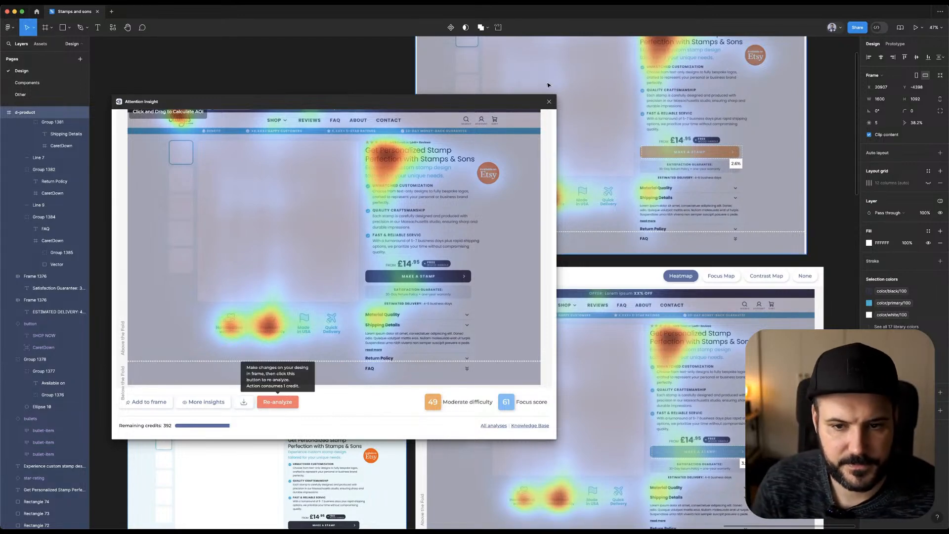
pyautogui.click(549, 101)
# Review the captured heatmaps again, examining the attention around the orange and blue MAKE A STAMP buttons.
pyautogui.click(330, 166)
pyautogui.scroll(-3, 333, 165)
pyautogui.scroll(-3, 332, 165)
pyautogui.click(469, 147)
pyautogui.keyDown('shift'); pyautogui.click(456, 267); pyautogui.keyUp('shift')
pyautogui.click(624, 146)
pyautogui.scroll(3, 488, 255)
pyautogui.scroll(5, 488, 255)
pyautogui.scroll(-2, 288, 264)
pyautogui.moveTo(257, 250); pyautogui.dragTo(422, 278)
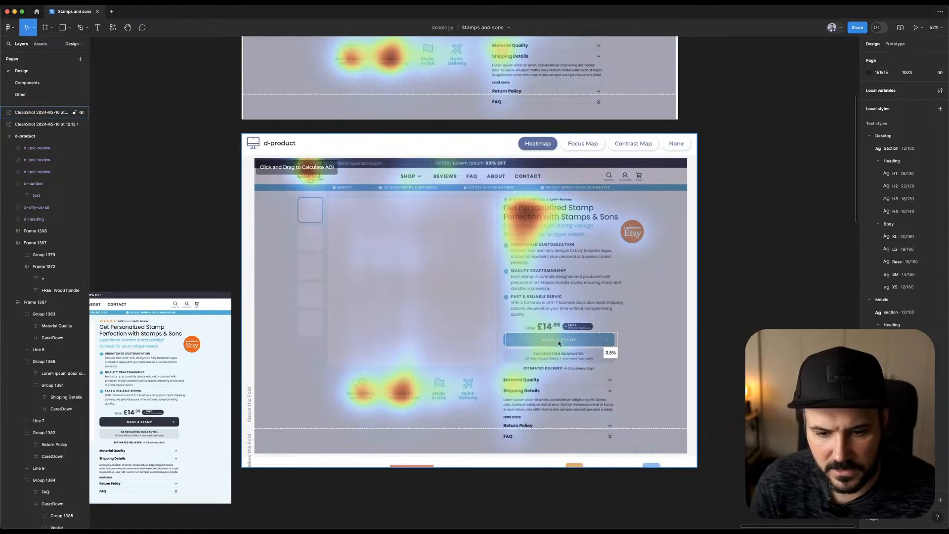
pyautogui.scroll(-3, 558, 342)
pyautogui.scroll(5, 558, 343)
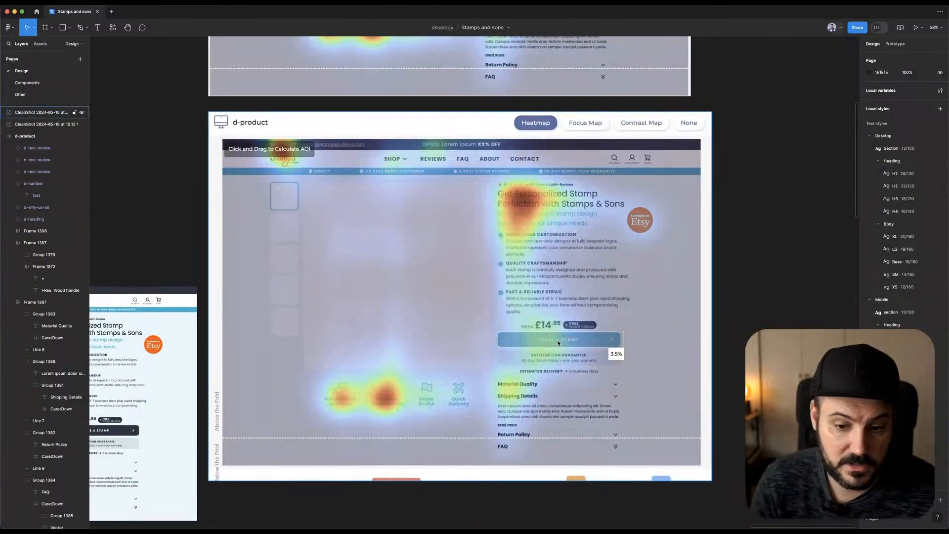
pyautogui.scroll(-2, 558, 342)
# Delete the blue-button and orange-button heatmap screenshots from the canvas.
pyautogui.click(557, 187)
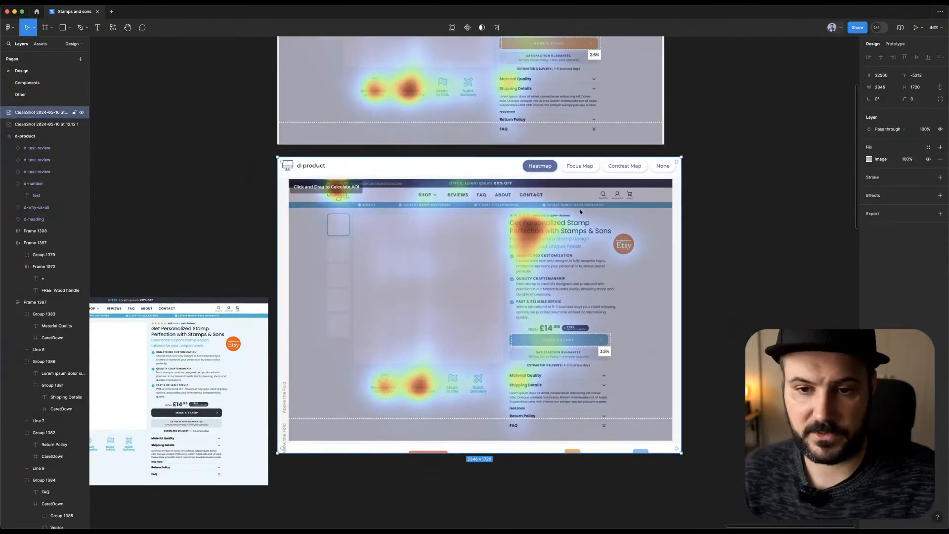
pyautogui.press('Delete')
pyautogui.click(534, 140)
pyautogui.press('Delete')
# Recolor the MAKE A STAMP button in the cropped hero frame to the palette orange.
pyautogui.hscroll(-8, 403, 233)
pyautogui.scroll(-3, 403, 232)
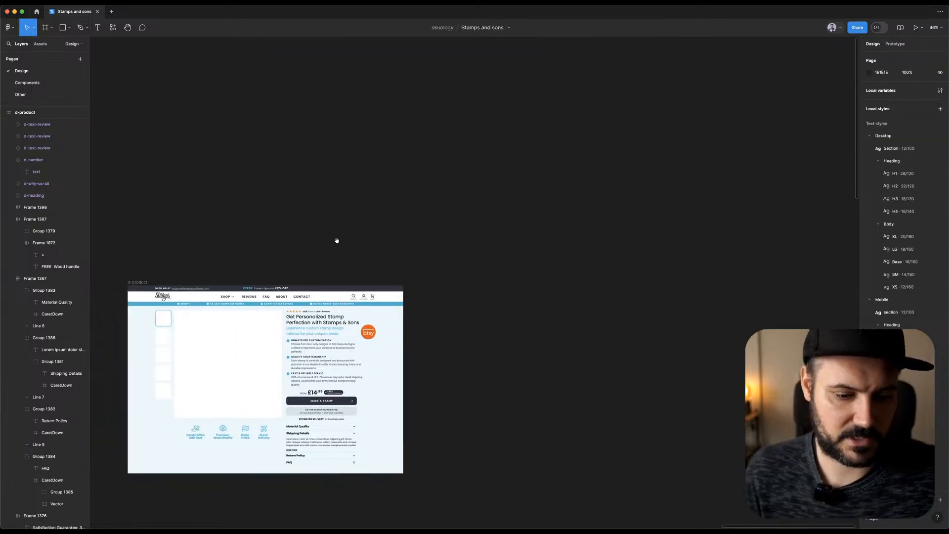
pyautogui.scroll(1, 567, 130)
pyautogui.click(563, 304)
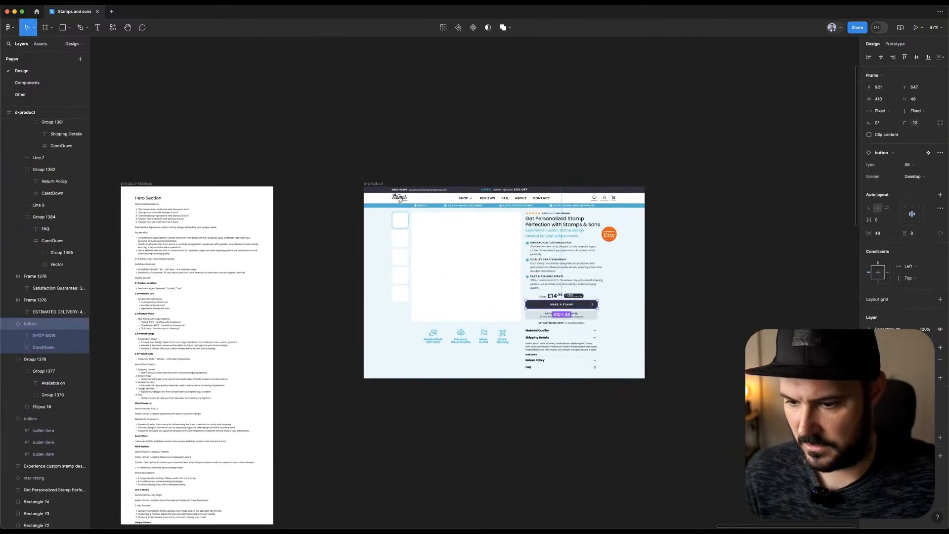
pyautogui.click(669, 293)
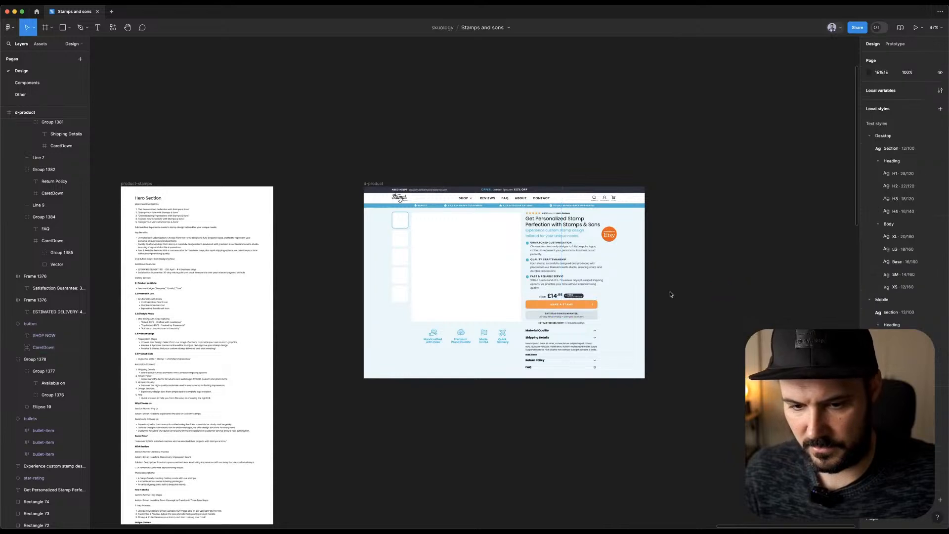
pyautogui.scroll(3, 671, 292)
pyautogui.scroll(-4, 672, 294)
pyautogui.scroll(3, 623, 298)
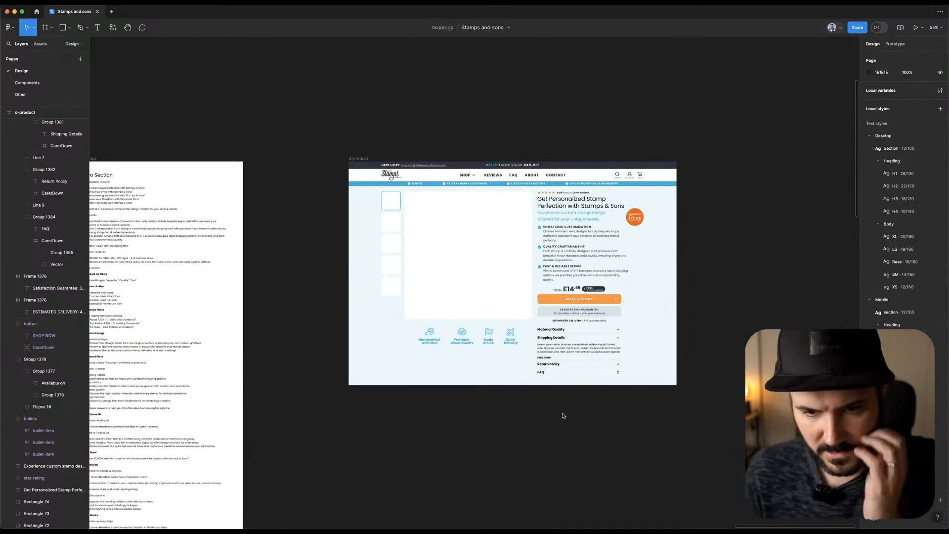
# Draw a 1600 × 1092 rectangle covering the whole cropped hero frame and fill it with white (FFFFFF).
pyautogui.click(360, 159)
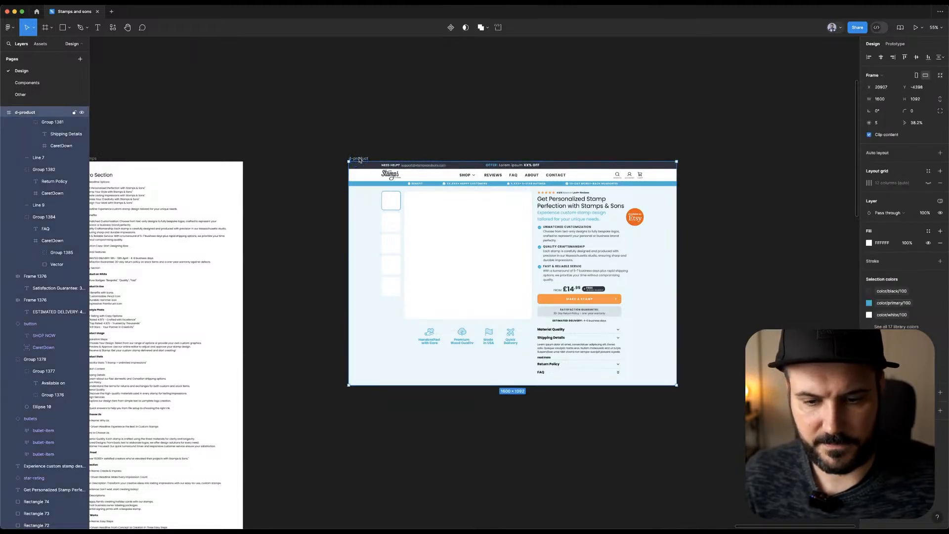
pyautogui.click(382, 138)
pyautogui.press('r')
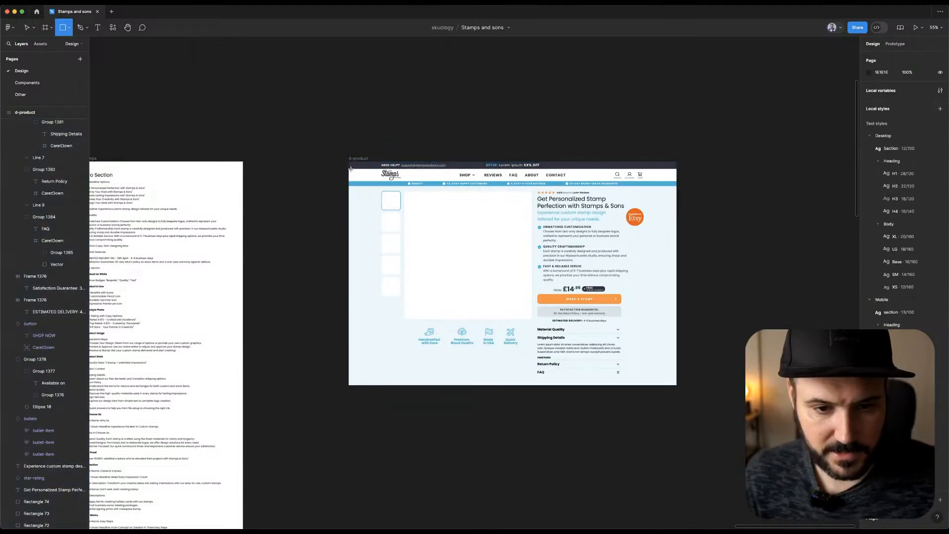
pyautogui.moveTo(349, 161)
pyautogui.mouseDown()
pyautogui.moveTo(659, 343)
pyautogui.moveTo(677, 385)
pyautogui.mouseUp()
pyautogui.click(892, 208)
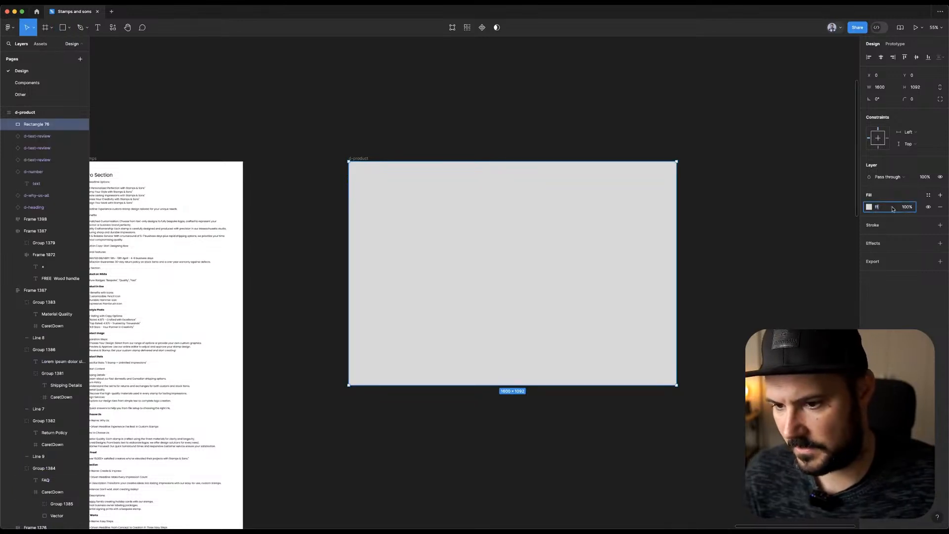
pyautogui.write('ff')
pyautogui.press('Tab')
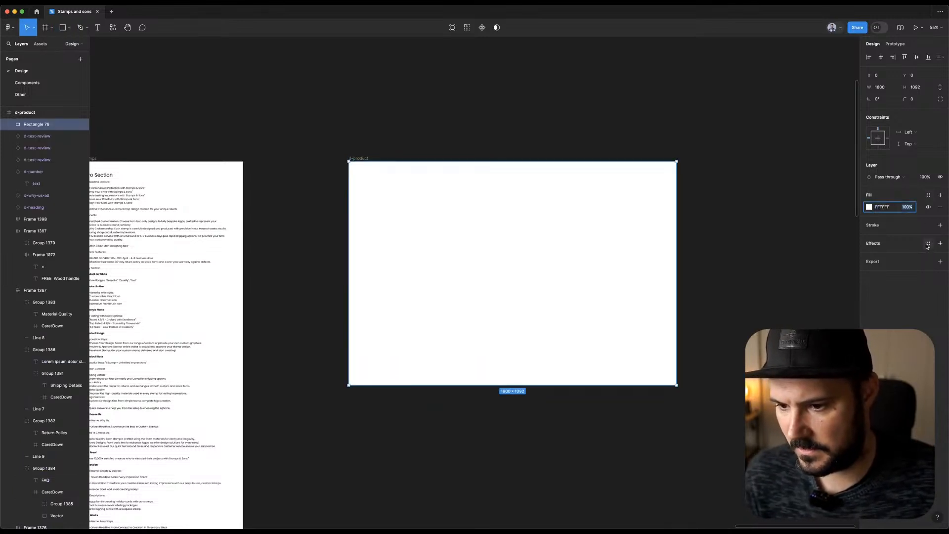
# Add a background blur effect to the white overlay rectangle.
pyautogui.click(927, 244)
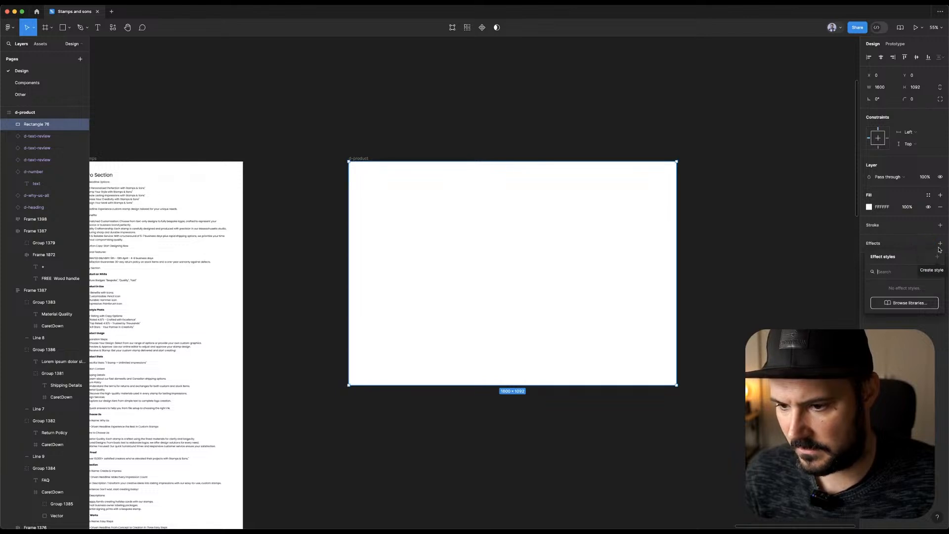
pyautogui.click(888, 245)
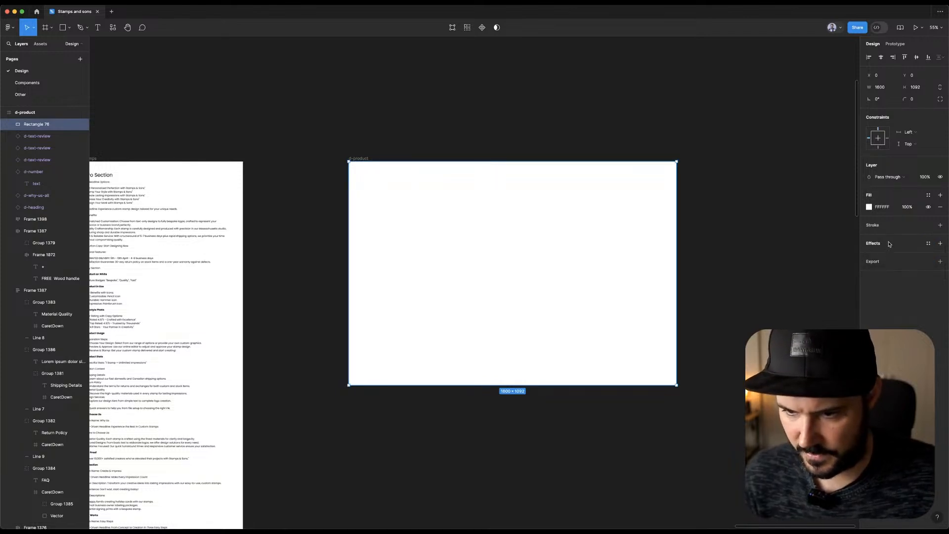
pyautogui.click(889, 247)
pyautogui.click(897, 256)
pyautogui.click(896, 273)
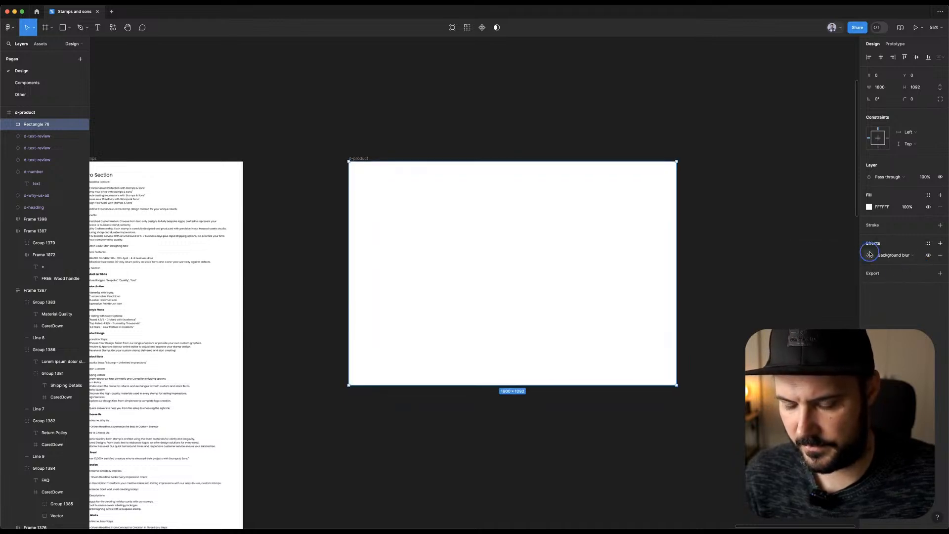
# Set the overlay rectangle's fill opacity to 50% and its background blur to 64.
pyautogui.click(869, 255)
pyautogui.click(909, 208)
pyautogui.write('50')
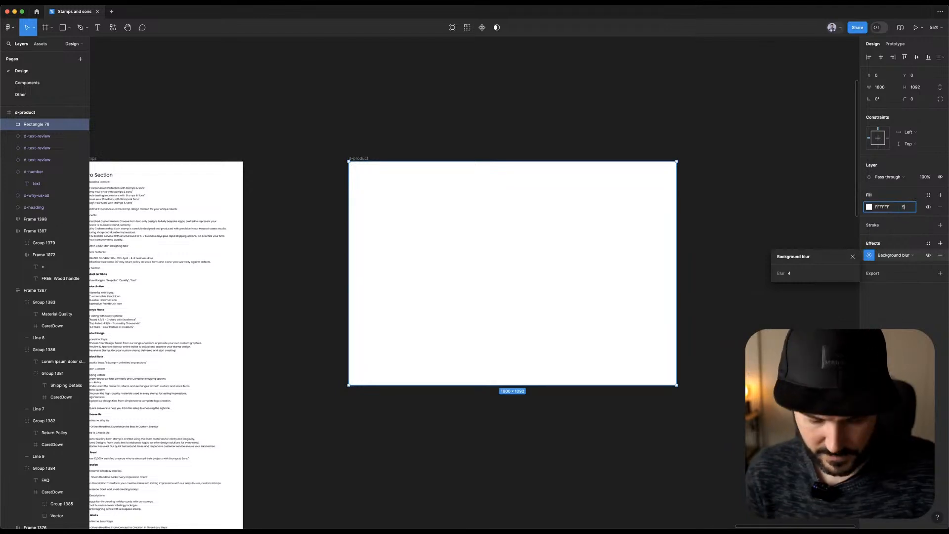
pyautogui.press('Tab')
pyautogui.click(793, 275)
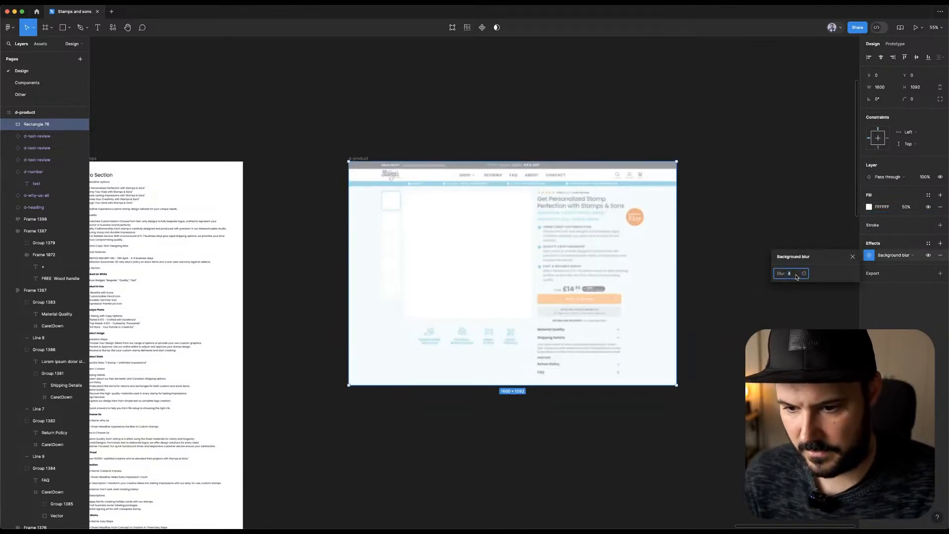
pyautogui.hotkey('shift', 'Up')
pyautogui.hotkey('shift', 'Up')
pyautogui.hotkey('shift', 'Up')
pyautogui.hotkey('shift', 'Up')
pyautogui.hotkey('shift', 'Up')
pyautogui.hotkey('shift', 'Up')
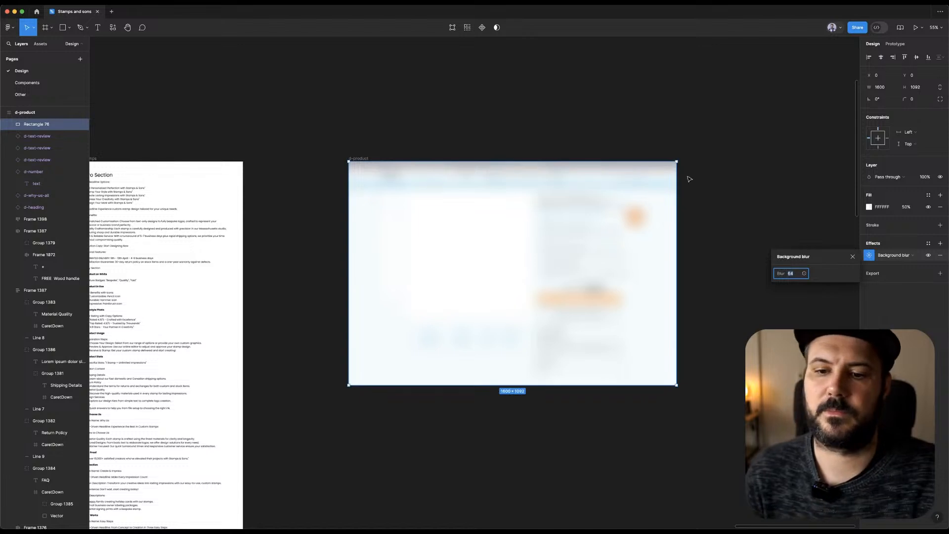
# Check the blurred hero for standout elements and delete the cropped d-product test frame.
pyautogui.click(720, 229)
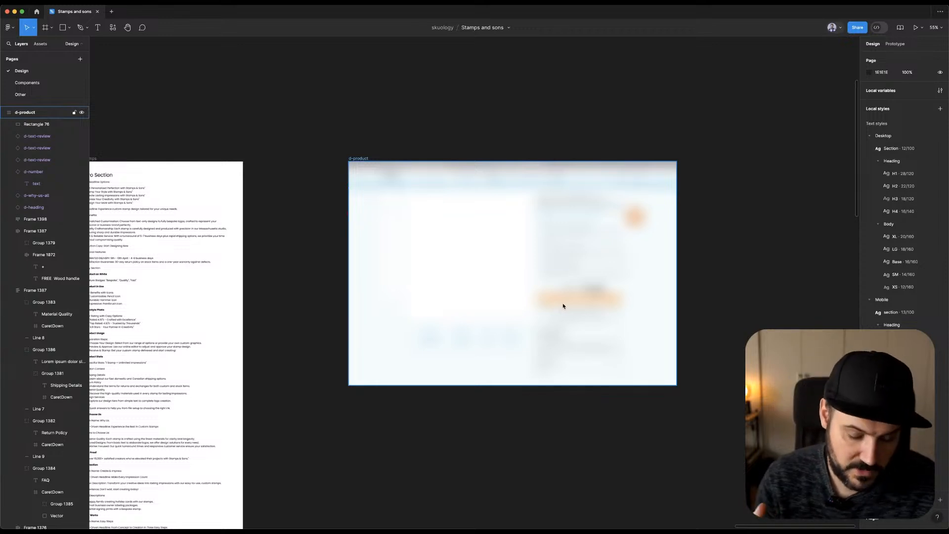
pyautogui.scroll(-1, 513, 180)
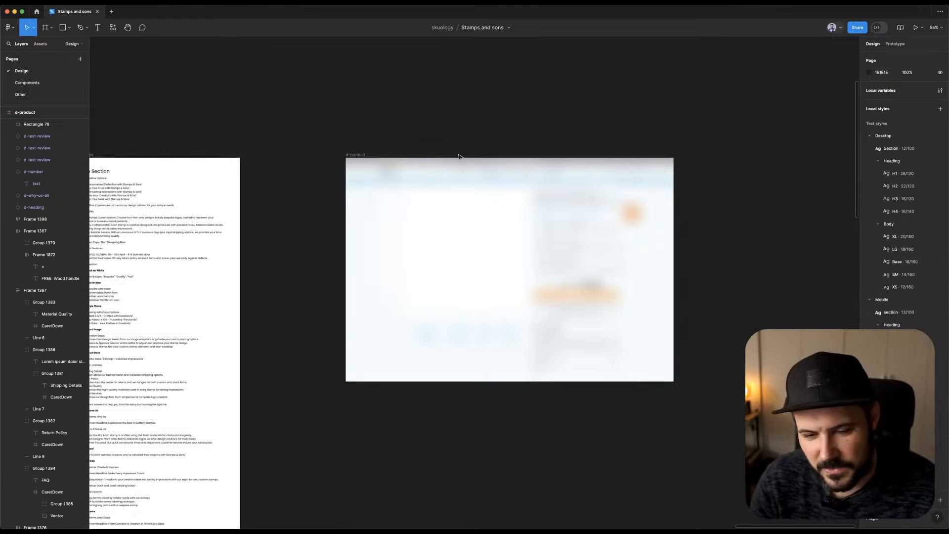
pyautogui.click(354, 156)
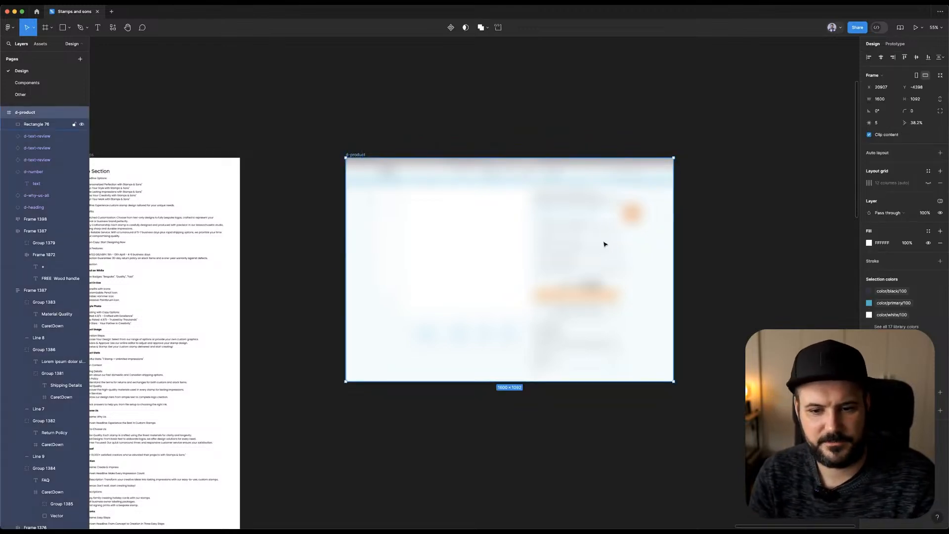
pyautogui.click(618, 252)
# Recolor the MAKE A STAMP button in the hero of the full d-product page to orange.
pyautogui.scroll(-5, 618, 252)
pyautogui.scroll(5, 604, 298)
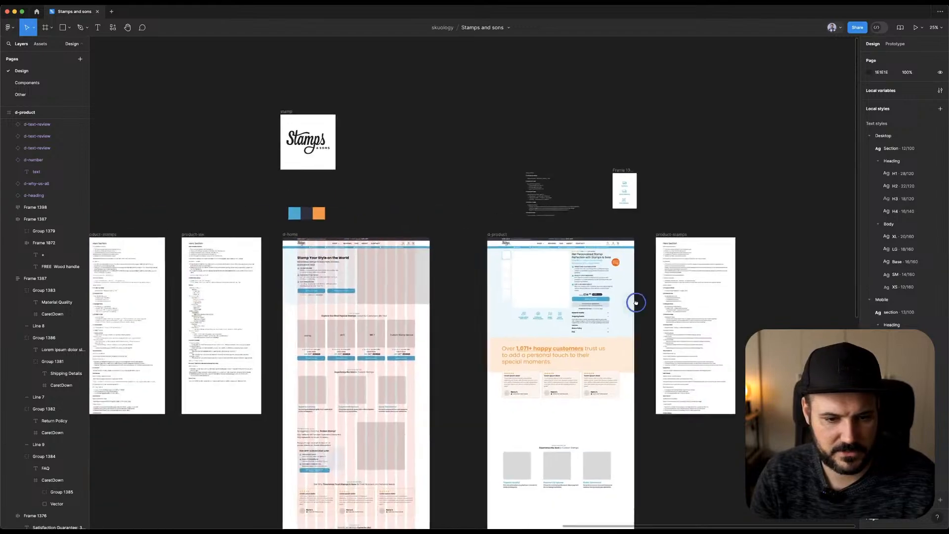
pyautogui.click(642, 330)
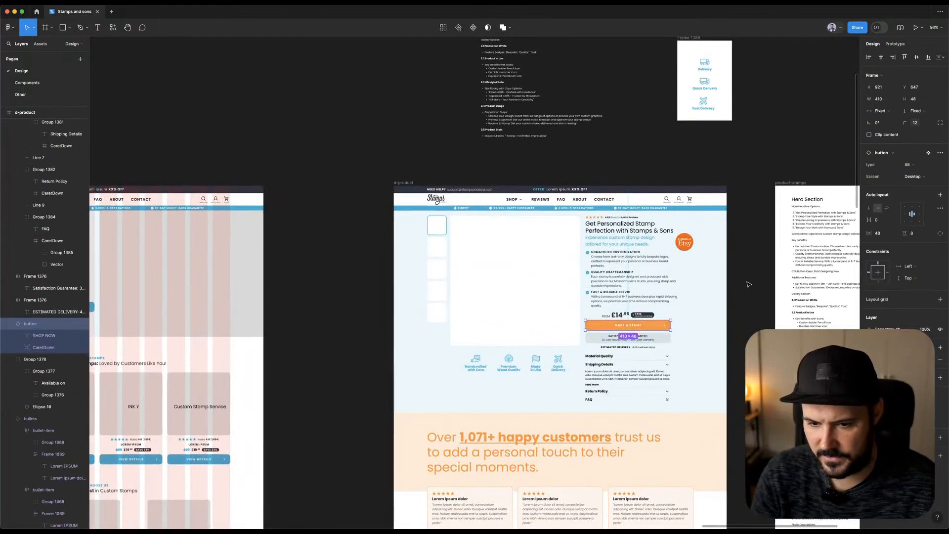
pyautogui.click(388, 297)
# Apply the orange button style to the two hero buttons, MAKE A STAMP and the one beside it, on the d-home page.
pyautogui.hscroll(-10, 552, 261)
pyautogui.doubleClick(609, 251)
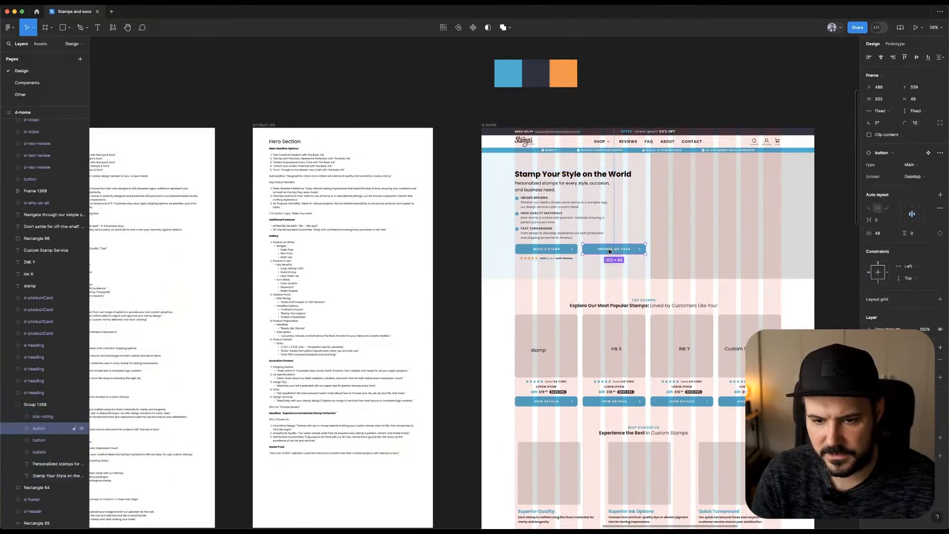
pyautogui.keyDown('shift'); pyautogui.click(550, 248); pyautogui.keyUp('shift')
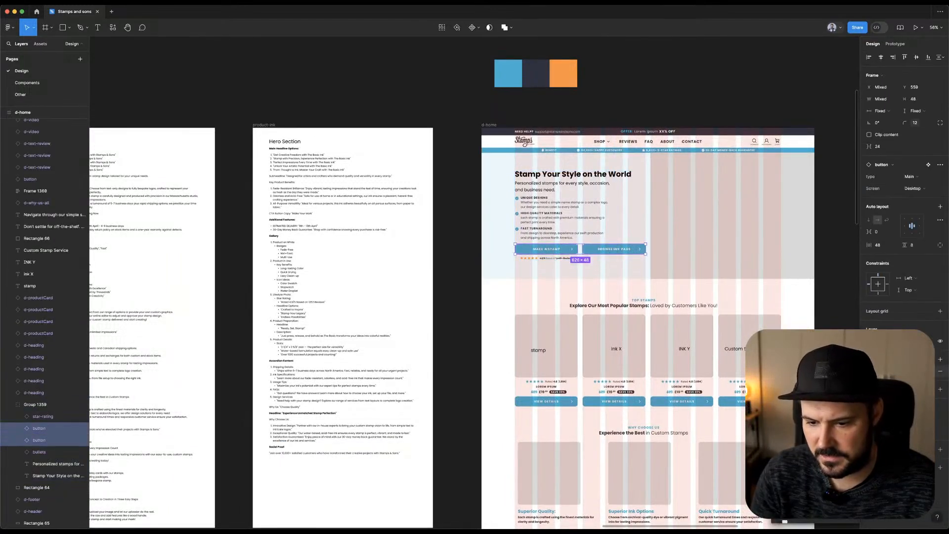
pyautogui.press('super+alt+v')
pyautogui.doubleClick(546, 398)
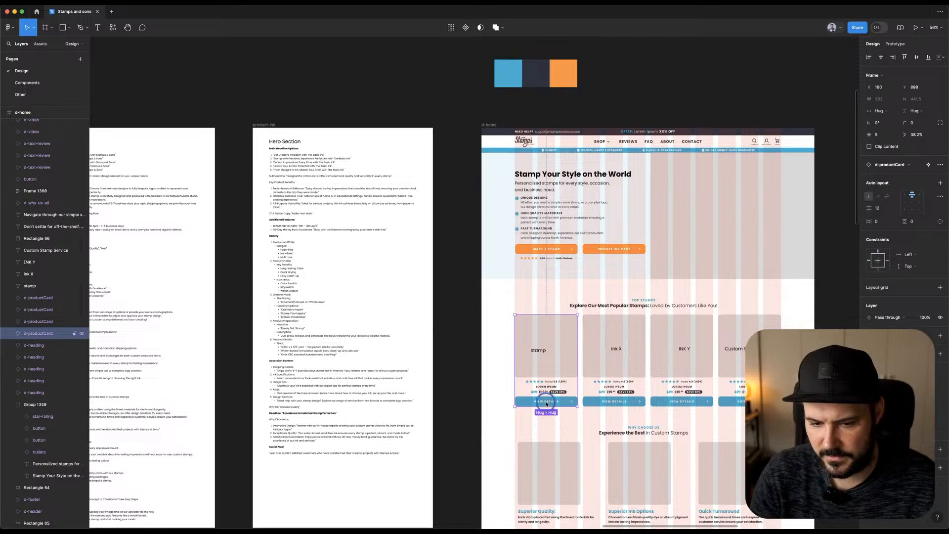
pyautogui.doubleClick(558, 400)
pyautogui.keyDown('shift'); pyautogui.doubleClick(617, 404); pyautogui.keyUp('shift')
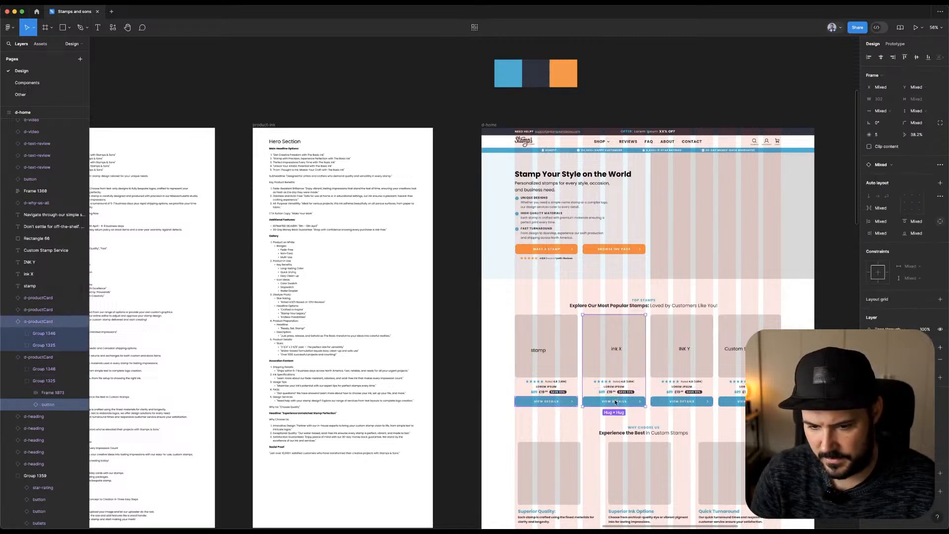
pyautogui.keyDown('shift'); pyautogui.click(619, 401); pyautogui.keyUp('shift')
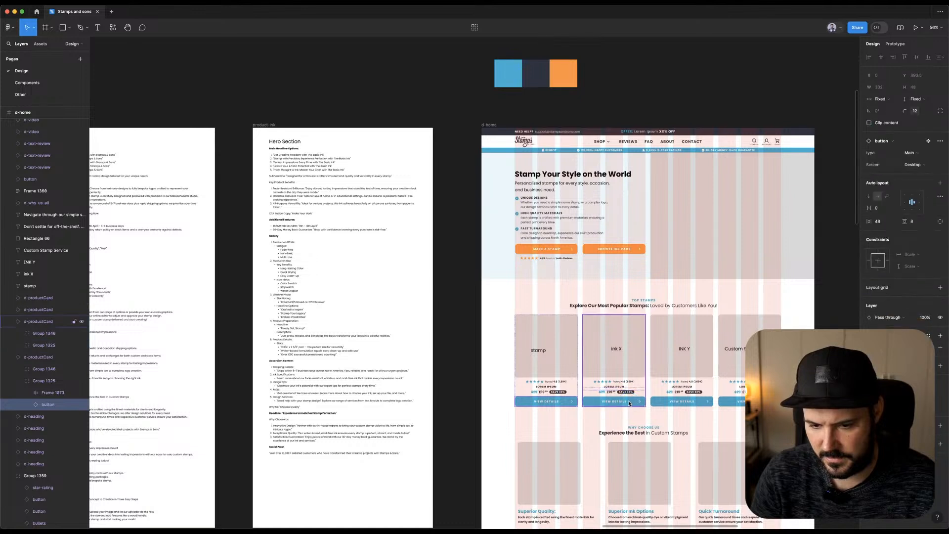
pyautogui.doubleClick(543, 404)
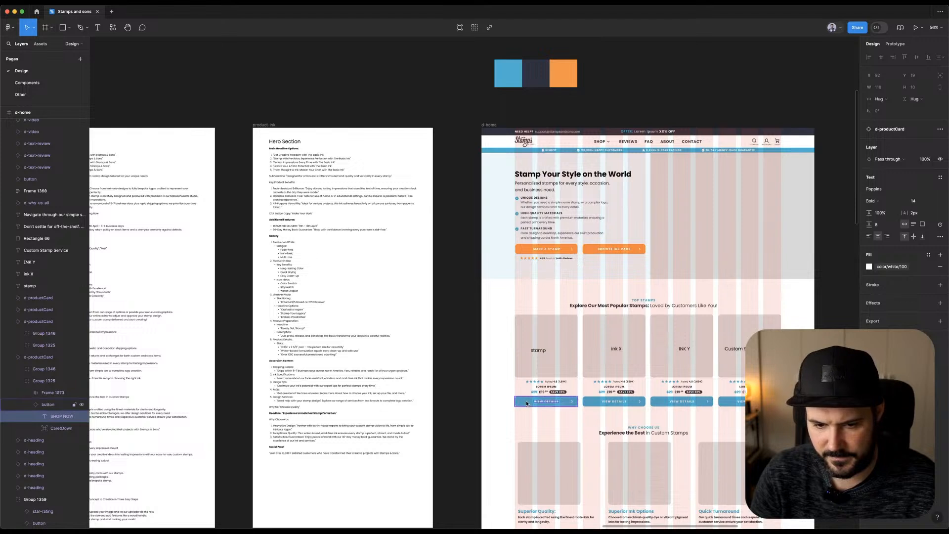
# Apply the orange button style to the VIEW DETAILS buttons on all four product cards of the d-home page.
pyautogui.click(525, 402)
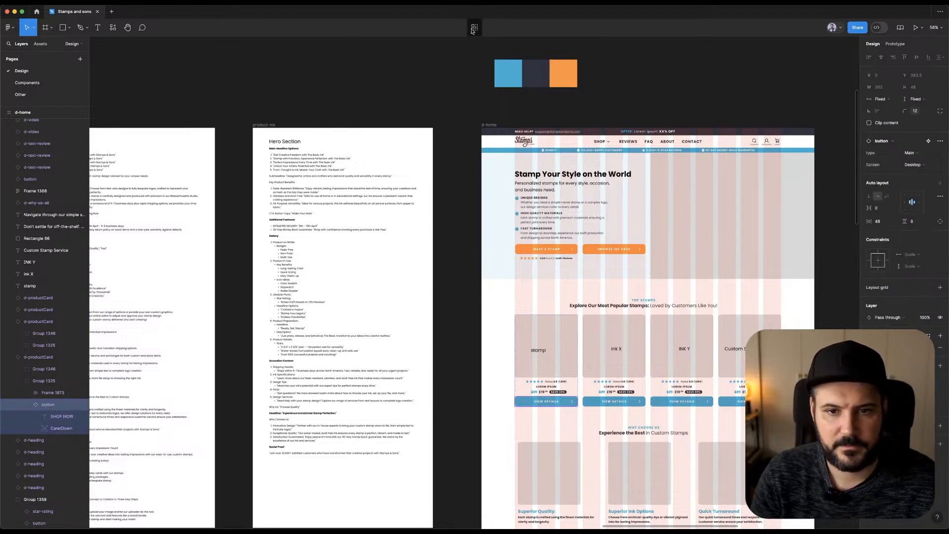
pyautogui.click(474, 27)
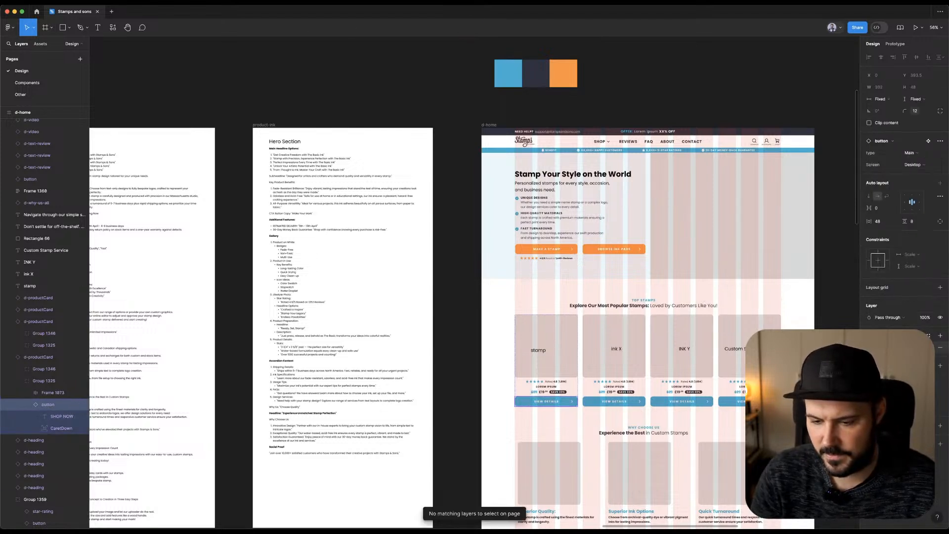
pyautogui.click(786, 400)
pyautogui.keyDown('super'); pyautogui.click(631, 401); pyautogui.keyUp('super')
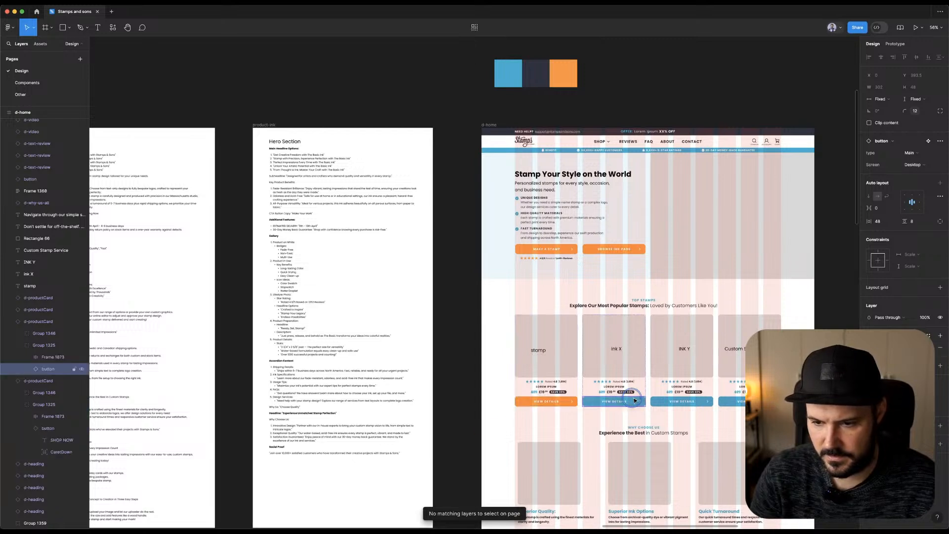
pyautogui.press('alt+super+v')
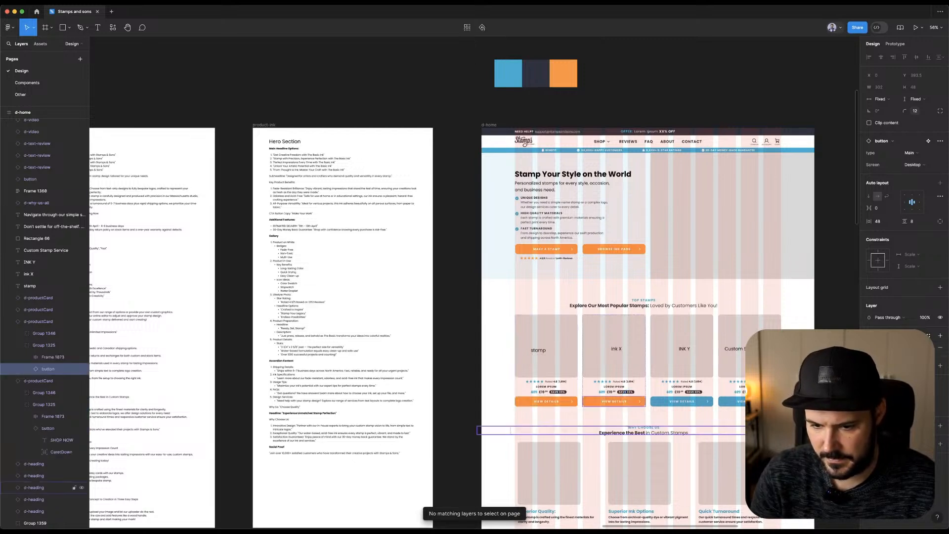
pyautogui.keyDown('super'); pyautogui.click(699, 401); pyautogui.keyUp('super')
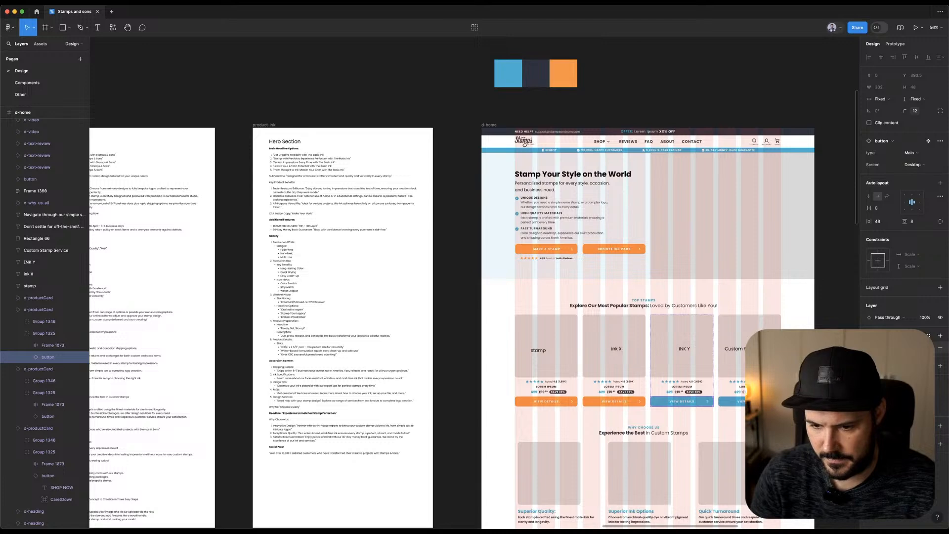
pyautogui.press('alt+super+v')
pyautogui.keyDown('super'); pyautogui.click(732, 401); pyautogui.keyUp('super')
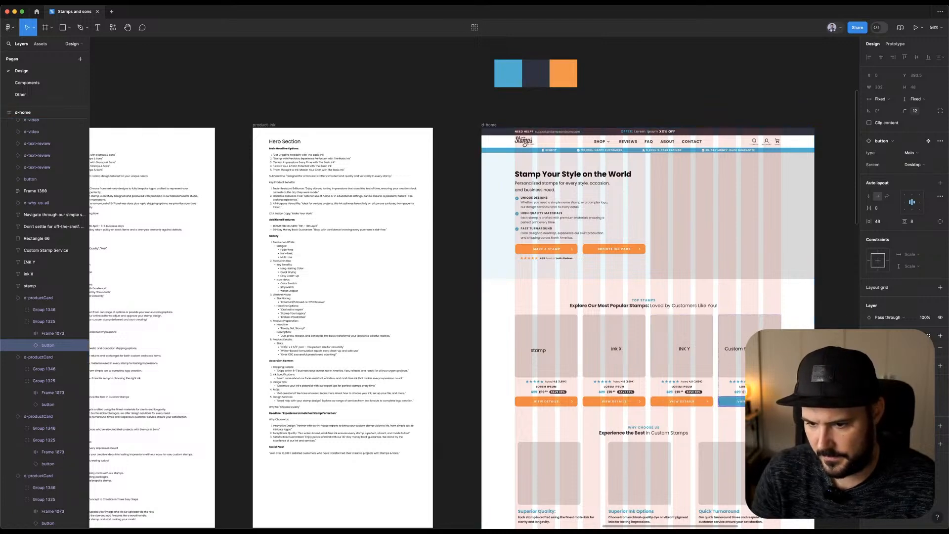
pyautogui.press('alt+super+v')
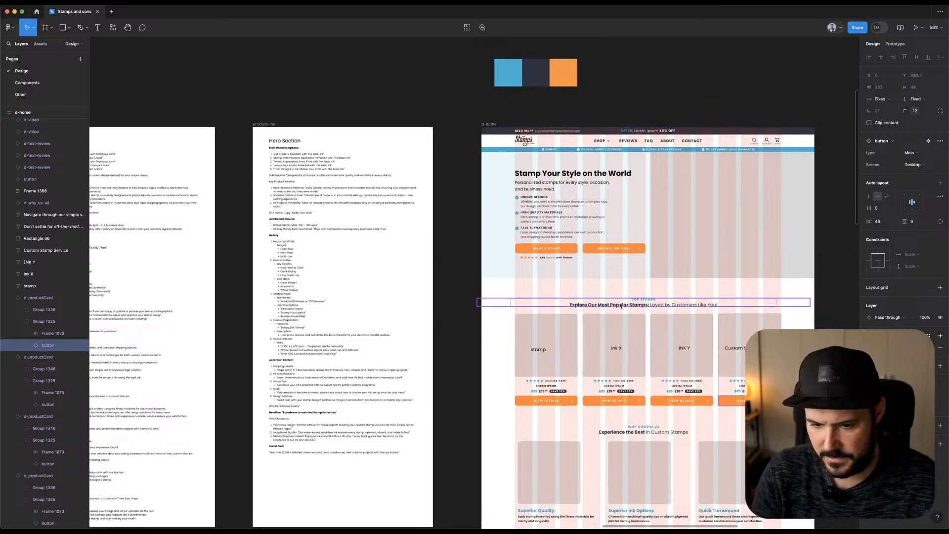
# Apply the orange button style to the call-to-action button below the Perfect Stamp checklist on the d-home page.
pyautogui.scroll(-5, 574, 346)
pyautogui.click(575, 382)
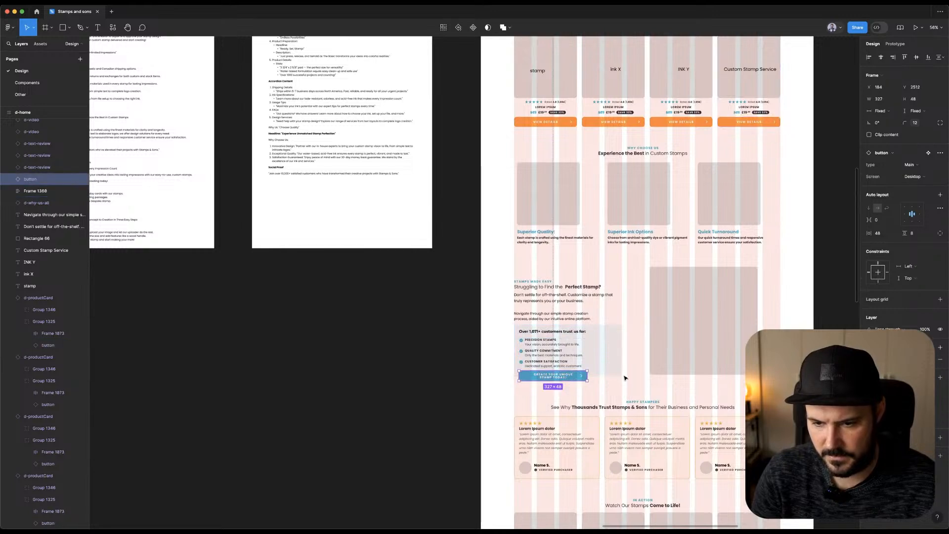
pyautogui.press('alt+super+v')
# Give the three text review cards in the HAPPY STAMPERS section a light orange fill.
pyautogui.scroll(-5, 814, 235)
pyautogui.click(812, 237)
pyautogui.scroll(-5, 813, 236)
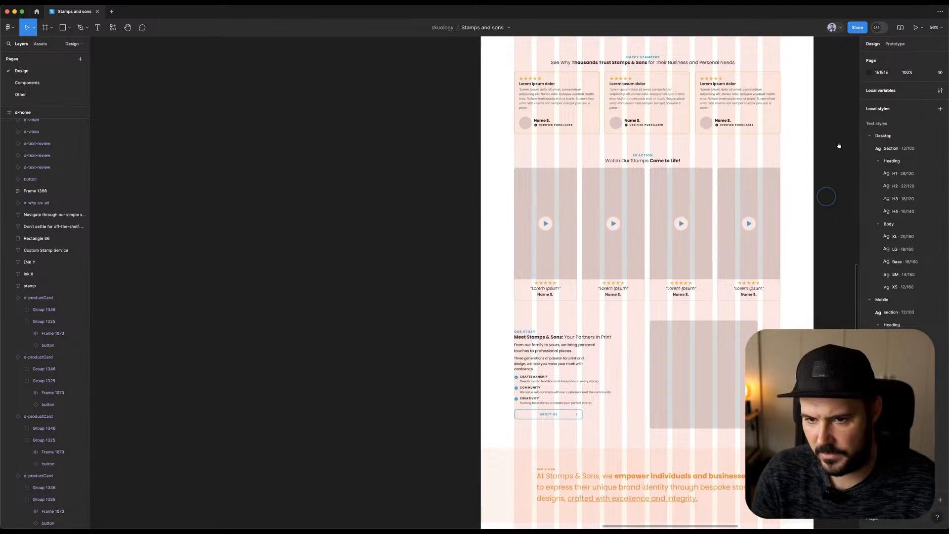
pyautogui.scroll(2, 840, 149)
pyautogui.hscroll(3, 841, 150)
pyautogui.click(489, 141)
pyautogui.keyDown('shift'); pyautogui.click(581, 140); pyautogui.keyUp('shift')
pyautogui.keyDown('shift'); pyautogui.click(680, 132); pyautogui.keyUp('shift')
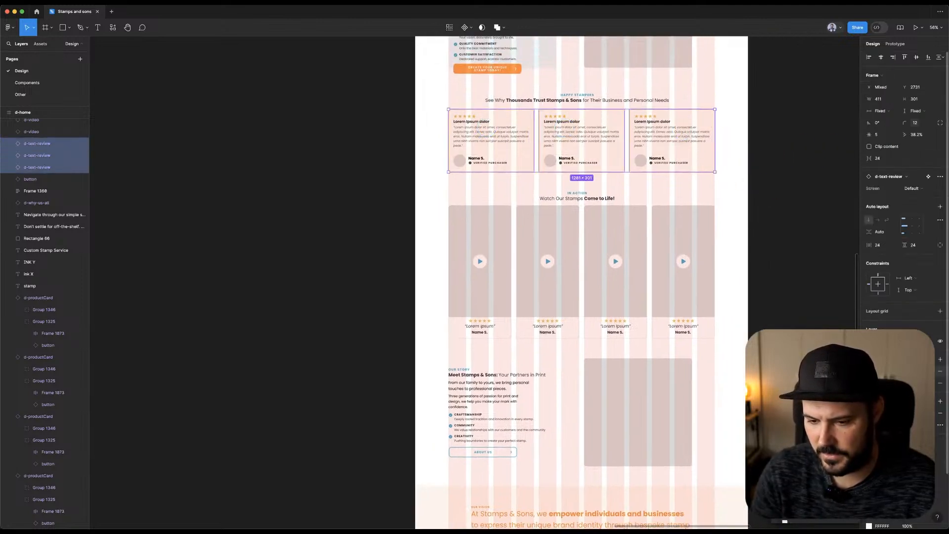
pyautogui.click(810, 469)
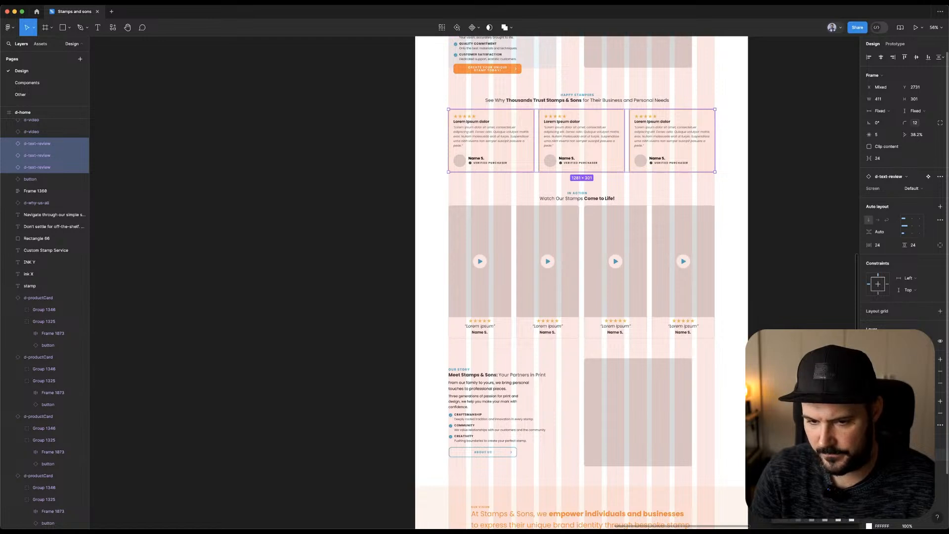
pyautogui.click(778, 254)
# Examine the d-home page from the video cards down to the footer, and compare its upper part with the d-product page.
pyautogui.scroll(-5, 777, 254)
pyautogui.moveTo(441, 185); pyautogui.dragTo(642, 176)
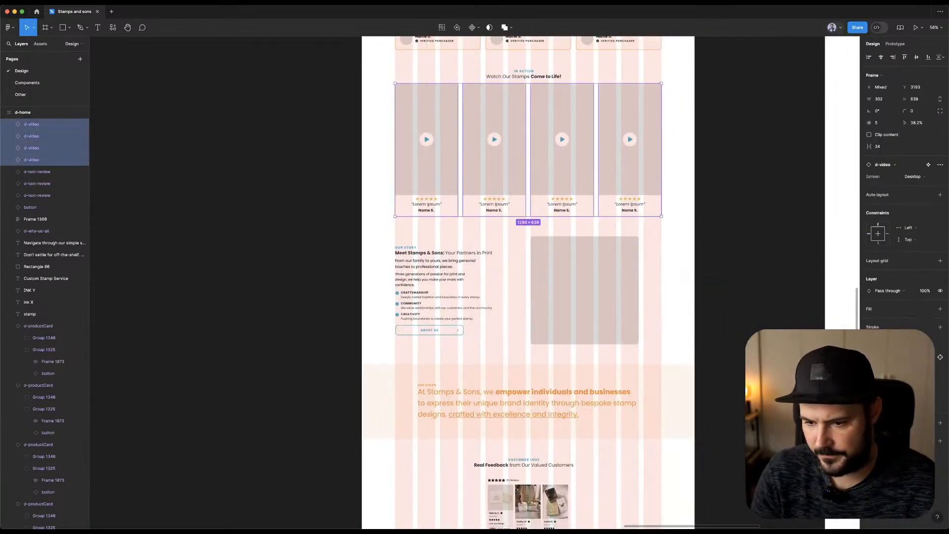
pyautogui.click(728, 288)
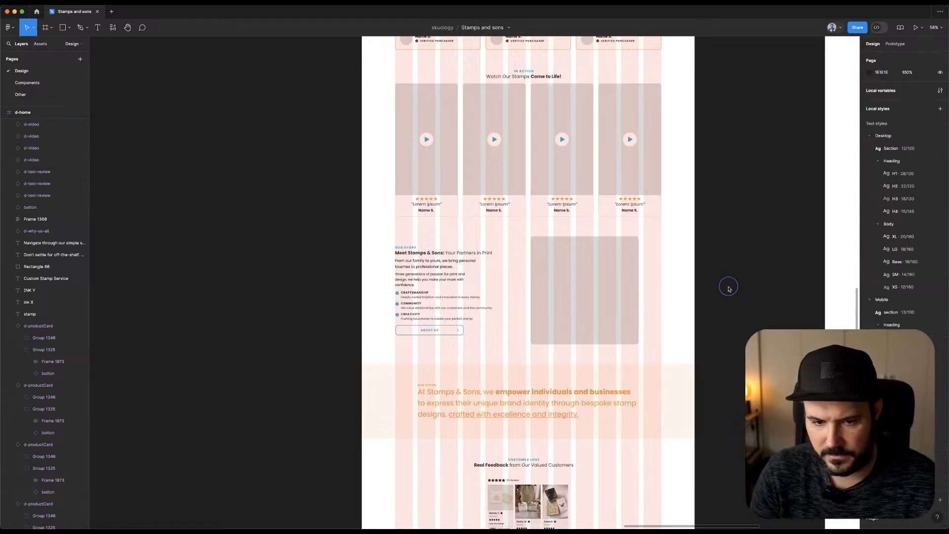
pyautogui.scroll(-3, 725, 292)
pyautogui.click(714, 229)
pyautogui.scroll(-5, 721, 265)
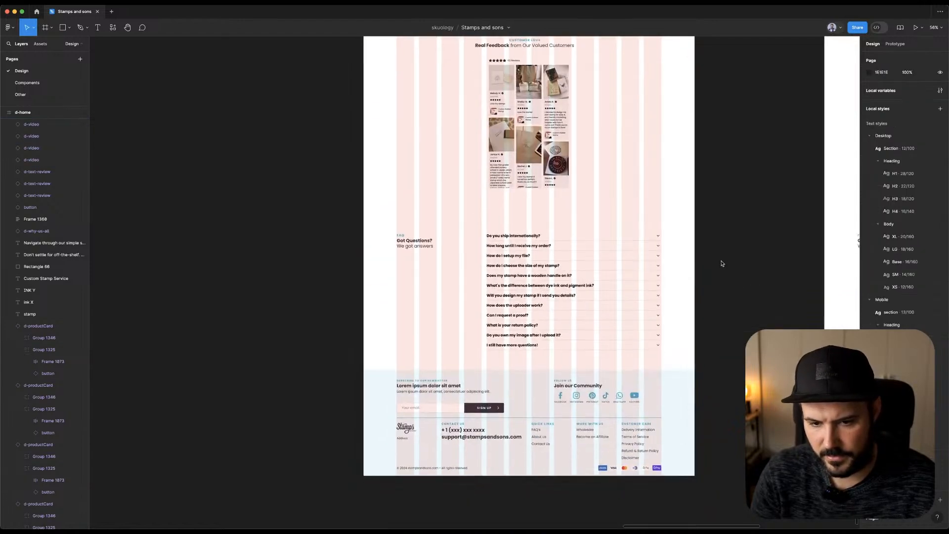
pyautogui.scroll(-3, 721, 265)
pyautogui.scroll(15, 578, 332)
pyautogui.hscroll(5, 521, 252)
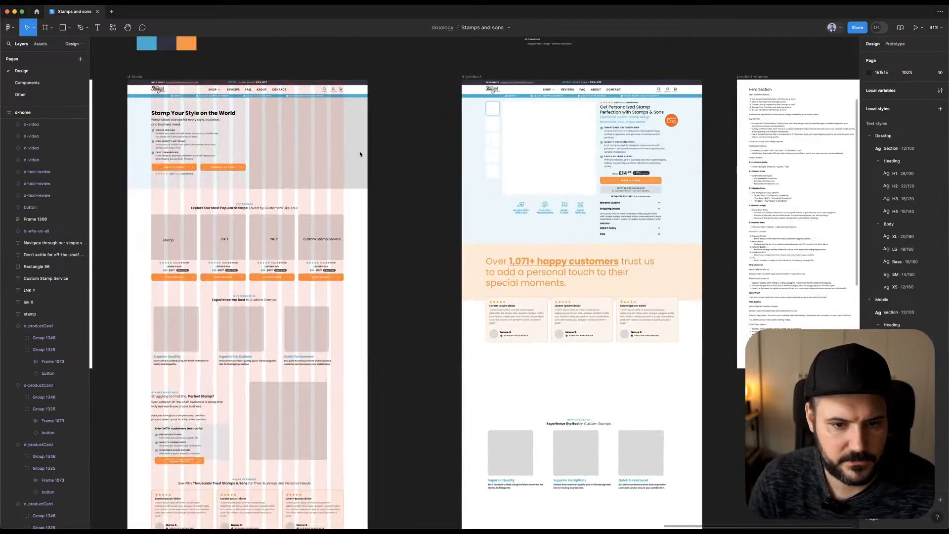
pyautogui.moveTo(360, 154); pyautogui.dragTo(425, 280)
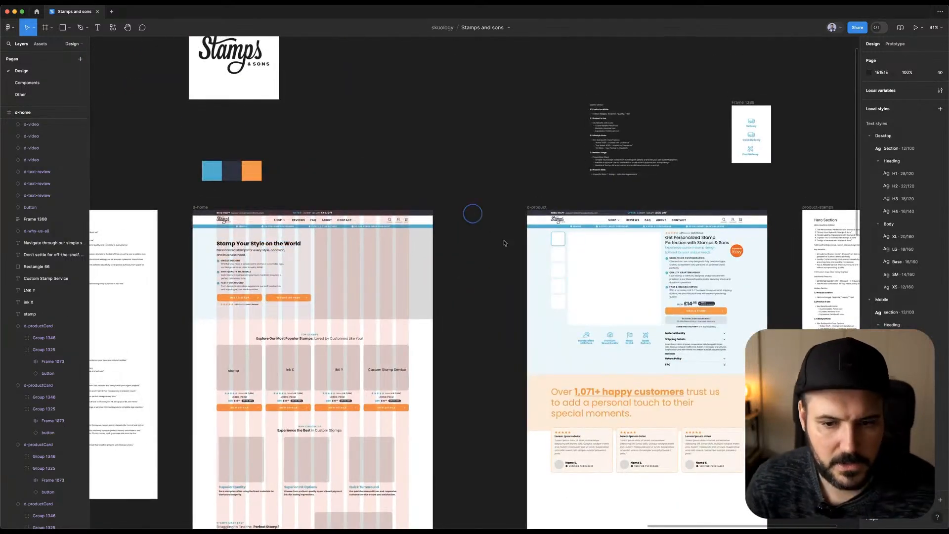
# Break the orange "Over 1,071+ happy customers" headline on the product page into three lines, after "customers" and after "touch".
pyautogui.moveTo(491, 231); pyautogui.dragTo(383, 170)
pyautogui.scroll(5, 680, 227)
pyautogui.scroll(-2, 669, 252)
pyautogui.moveTo(688, 164); pyautogui.dragTo(629, 110)
pyautogui.moveTo(624, 314); pyautogui.dragTo(713, 165)
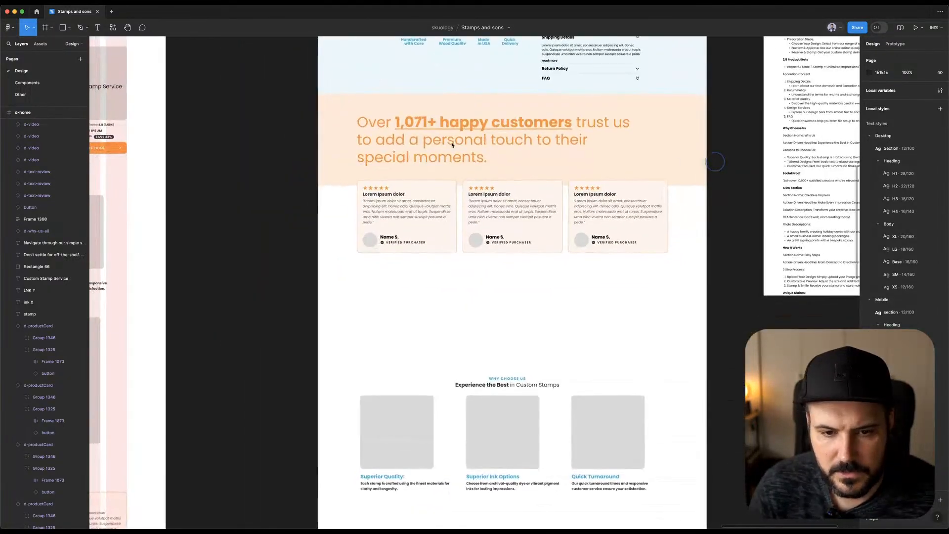
pyautogui.click(618, 122)
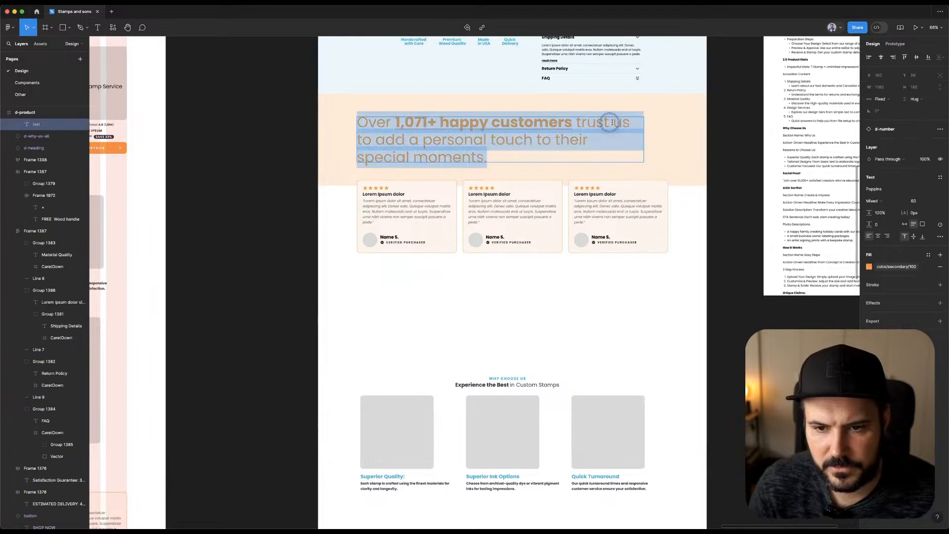
pyautogui.doubleClick(576, 125)
pyautogui.press('Return')
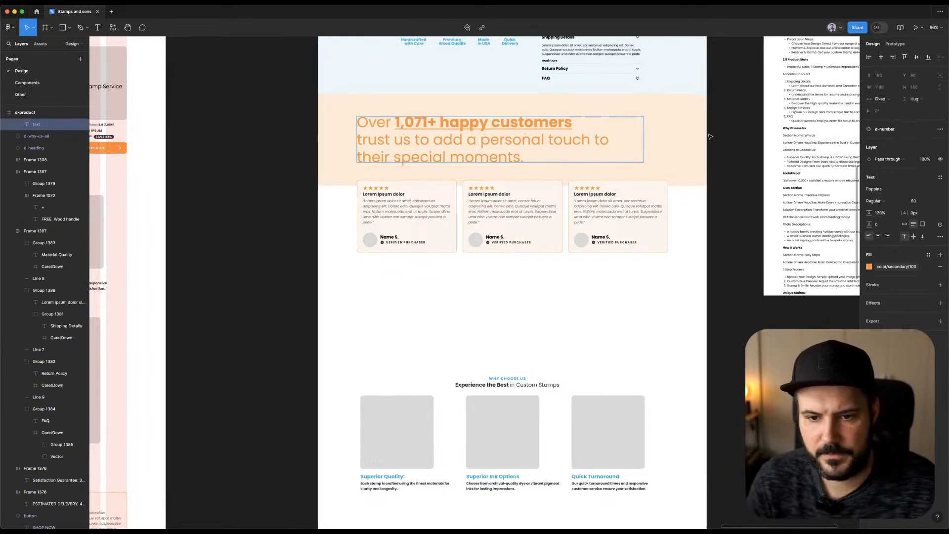
pyautogui.click(592, 143)
pyautogui.press('Return')
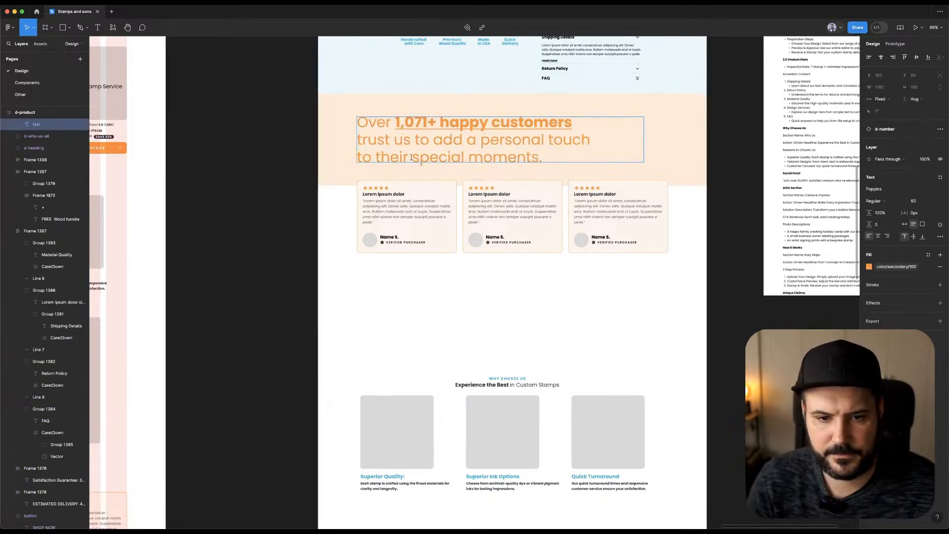
# Underline "special moments" in the orange headline and remove the underline from "1,071+ happy customers".
pyautogui.moveTo(407, 158); pyautogui.dragTo(540, 155)
pyautogui.press('super+u')
pyautogui.press('Escape')
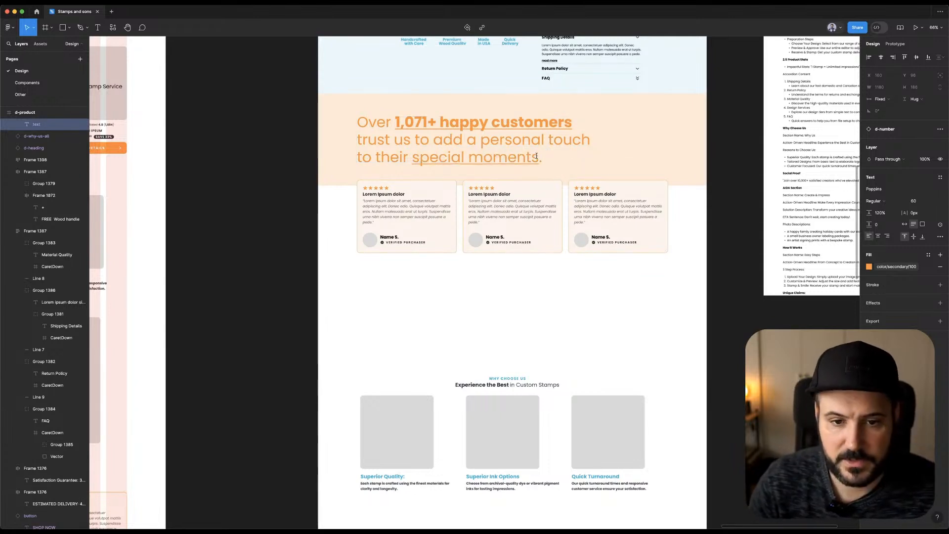
pyautogui.moveTo(398, 125); pyautogui.dragTo(584, 123)
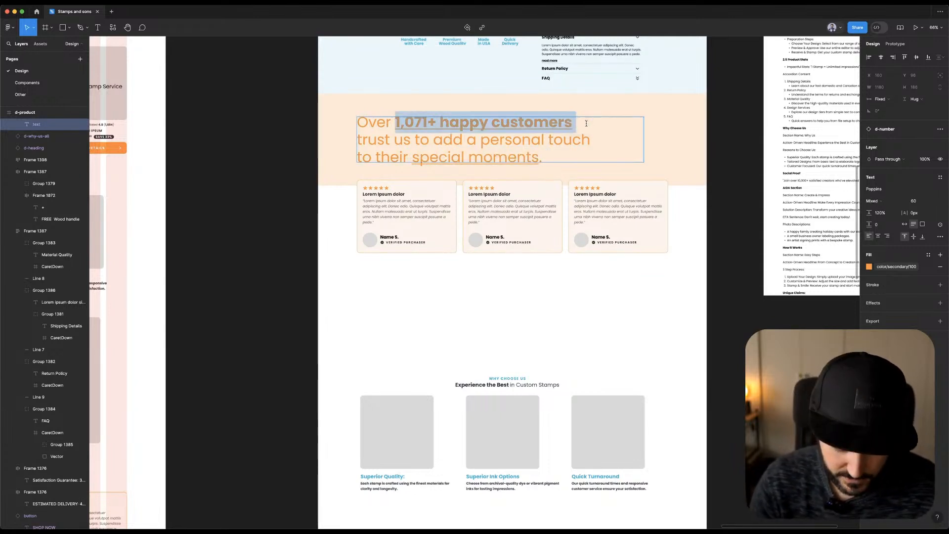
pyautogui.press('Escape')
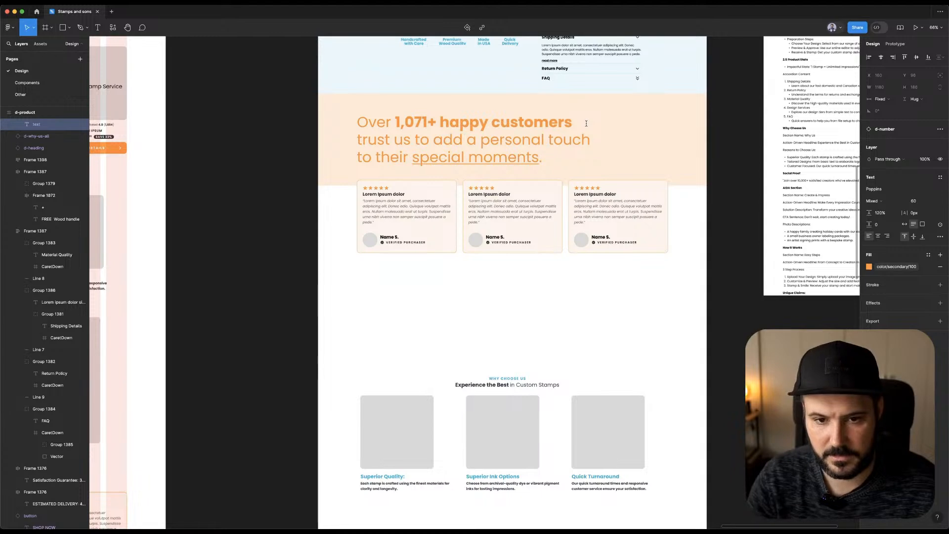
pyautogui.click(742, 123)
# Copy the "Stamps Made Easy" text block with its box and button from the home page to below the product page's reviews.
pyautogui.moveTo(713, 188); pyautogui.dragTo(699, 127)
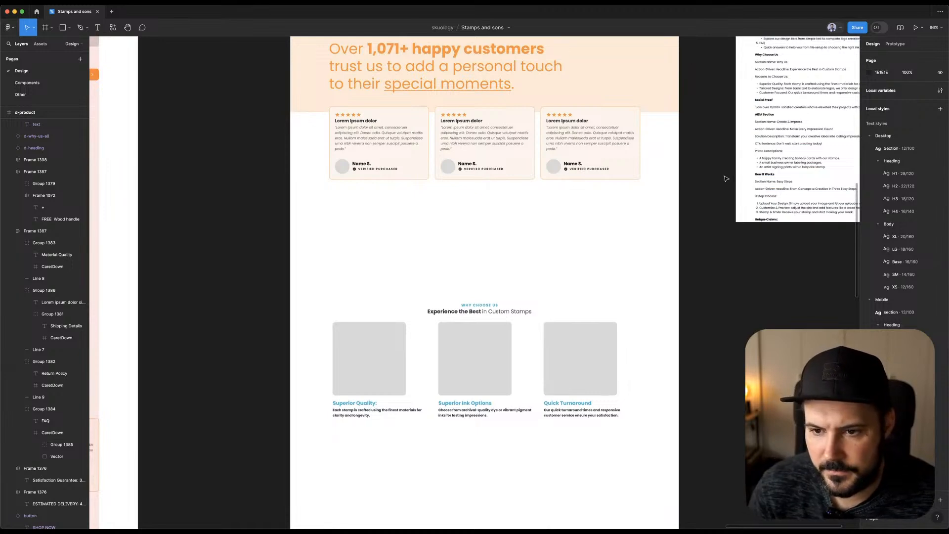
pyautogui.scroll(-5, 726, 179)
pyautogui.click(341, 220)
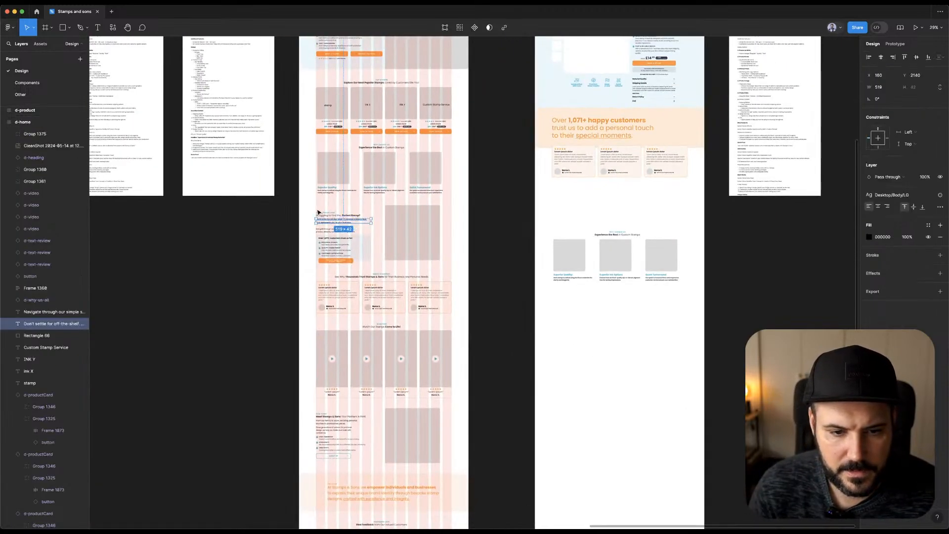
pyautogui.moveTo(307, 207); pyautogui.dragTo(372, 274)
pyautogui.moveTo(339, 238); pyautogui.dragTo(585, 210)
# Move the product page's "Why Choose Us" section down, clear of the copied text block.
pyautogui.click(620, 262)
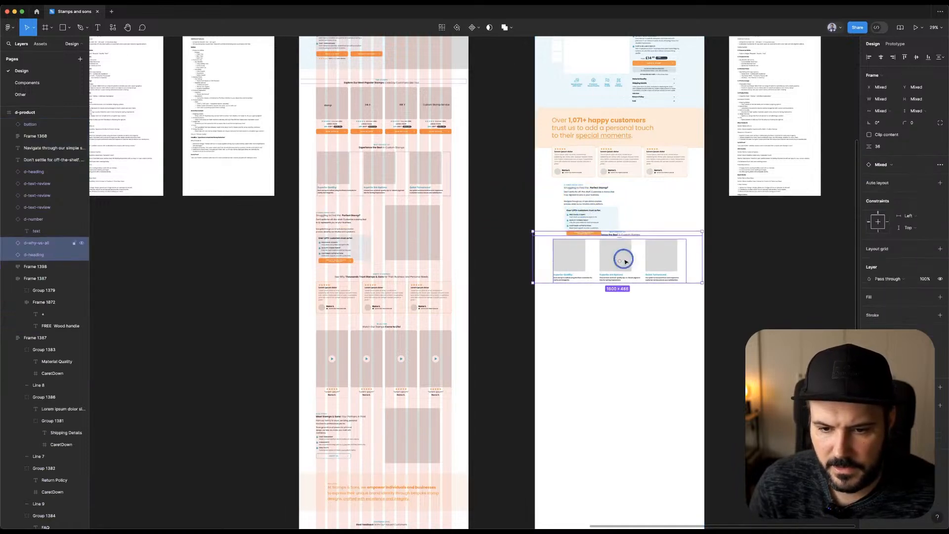
pyautogui.moveTo(625, 259); pyautogui.dragTo(624, 289)
pyautogui.scroll(5, 760, 114)
pyautogui.moveTo(647, 162); pyautogui.dragTo(666, 226)
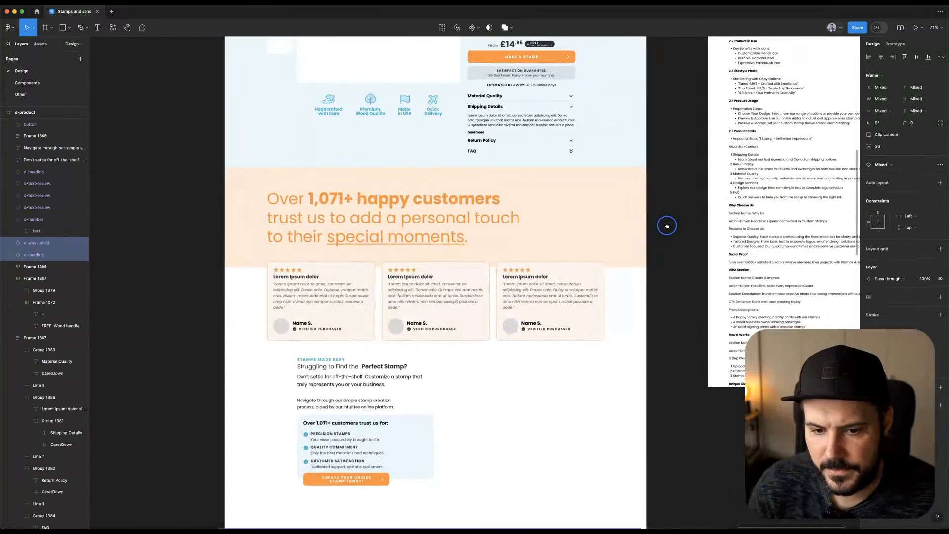
pyautogui.moveTo(667, 279); pyautogui.dragTo(667, 262)
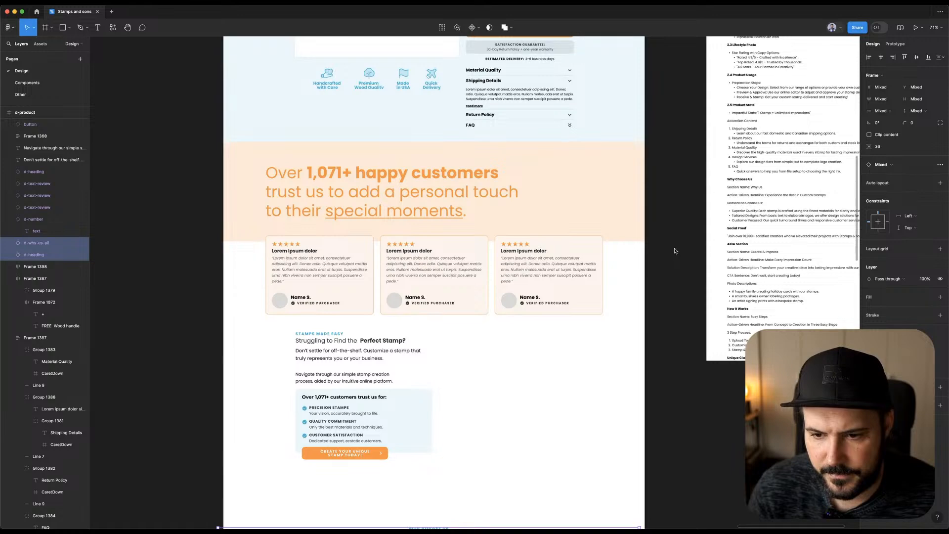
pyautogui.scroll(-5, 675, 250)
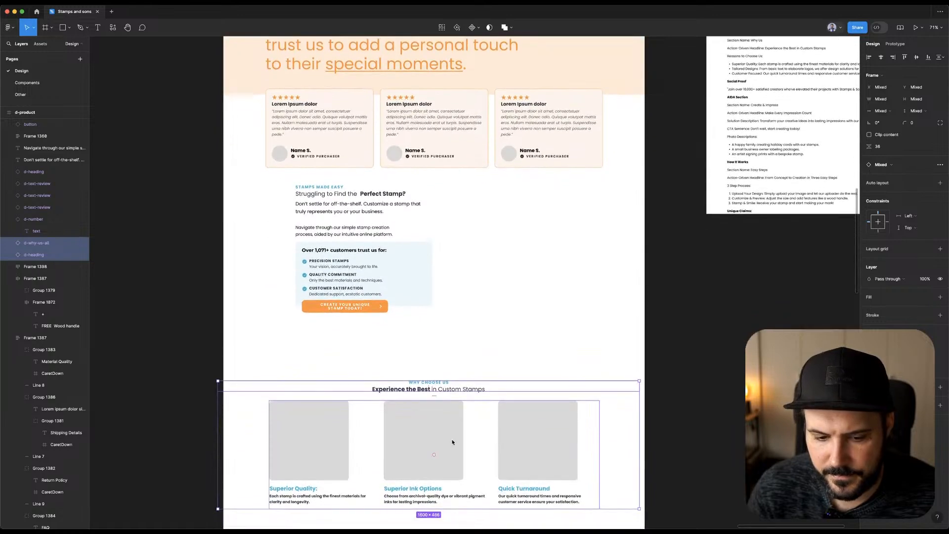
# Replace the copied block's section label with "Create & Impress" from the AIDA section of the copy document.
pyautogui.click(317, 487)
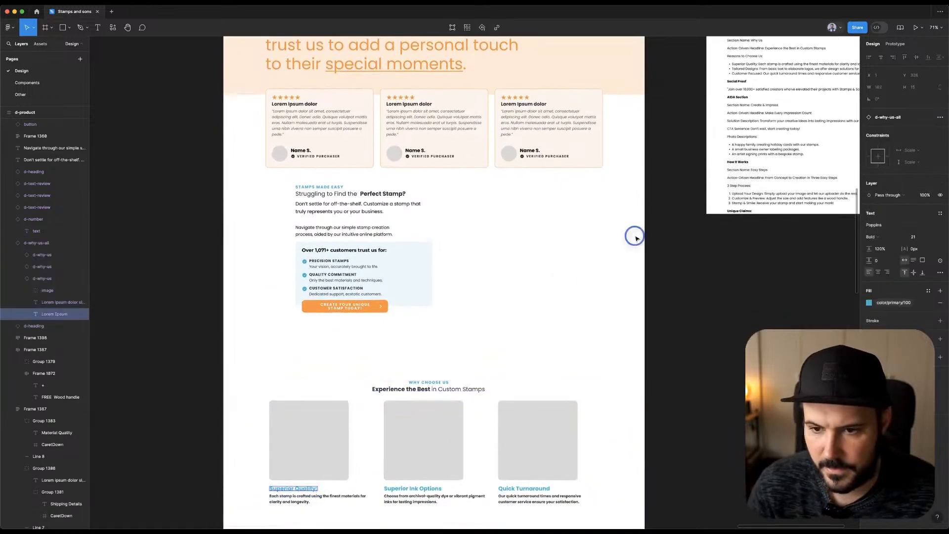
pyautogui.scroll(3, 745, 94)
pyautogui.click(750, 103)
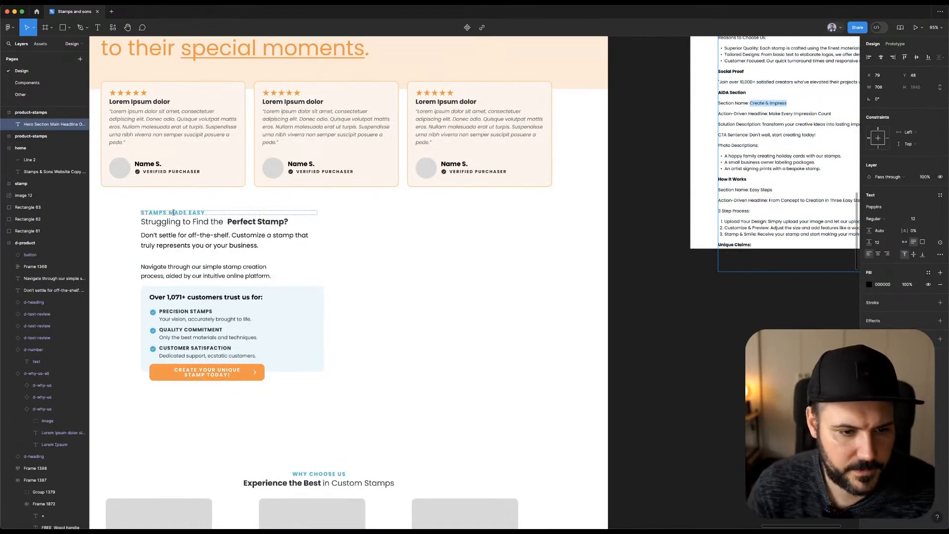
pyautogui.doubleClick(223, 216)
pyautogui.write('CREATE & IMPRESS')
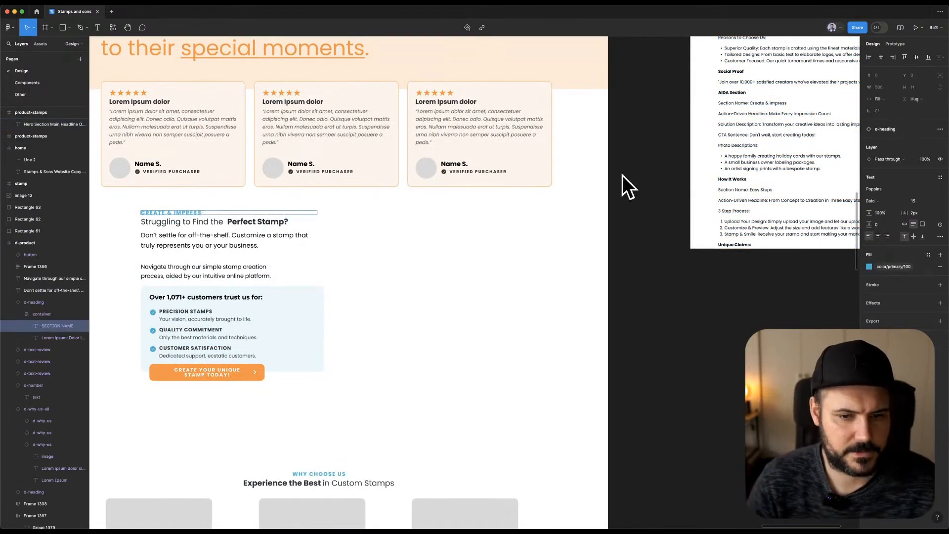
# Replace the block's headline with the copy document's "Make Every Impression Count".
pyautogui.click(756, 103)
pyautogui.hscroll(-1, 772, 116)
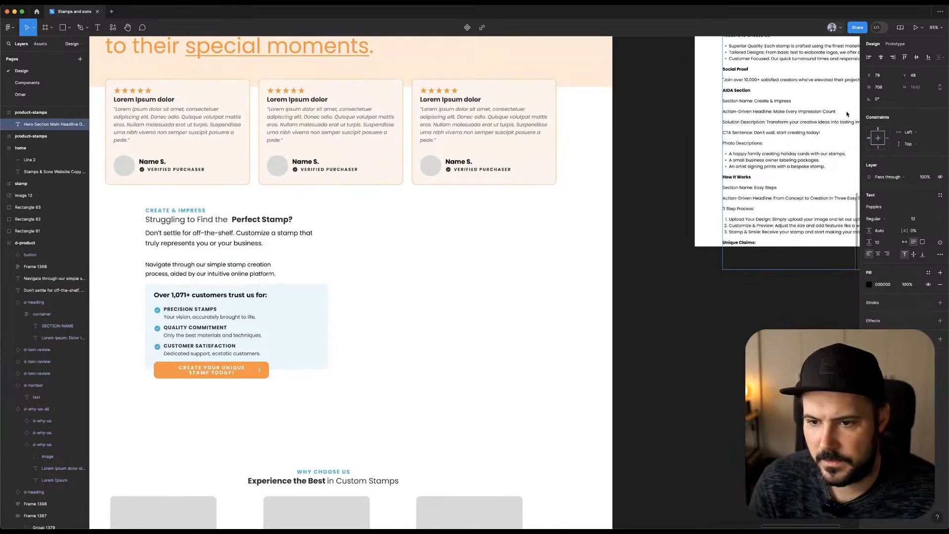
pyautogui.moveTo(774, 112); pyautogui.dragTo(838, 112)
pyautogui.press('super+c')
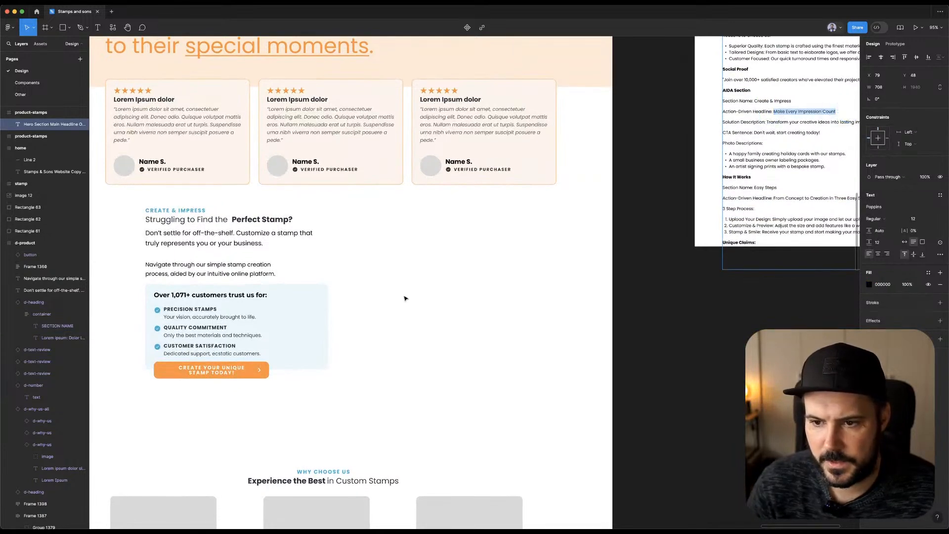
pyautogui.doubleClick(226, 220)
pyautogui.press('super+v')
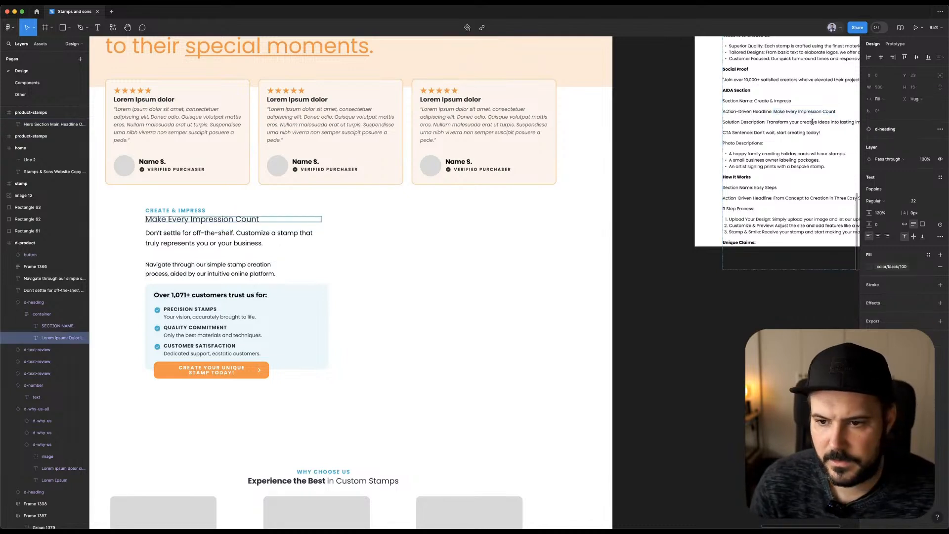
# Replace the block's first paragraph with "Transform your creative ideas into lasting impressions with our easy-to-use, custom stamps." and no leading space.
pyautogui.click(812, 122)
pyautogui.doubleClick(812, 122)
pyautogui.hscroll(5, 746, 123)
pyautogui.moveTo(640, 123); pyautogui.dragTo(839, 123)
pyautogui.press('super+c')
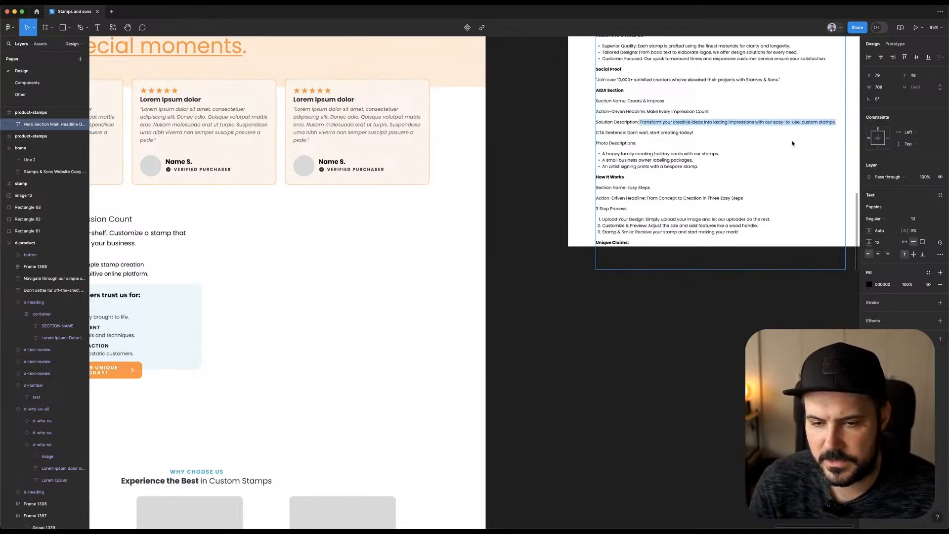
pyautogui.hscroll(-3, 792, 143)
pyautogui.hscroll(-3, 792, 144)
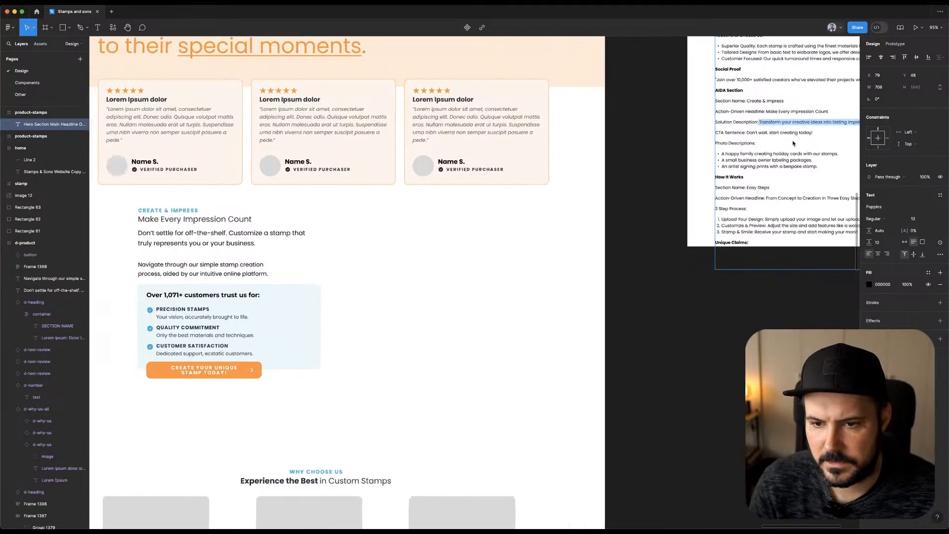
pyautogui.doubleClick(234, 236)
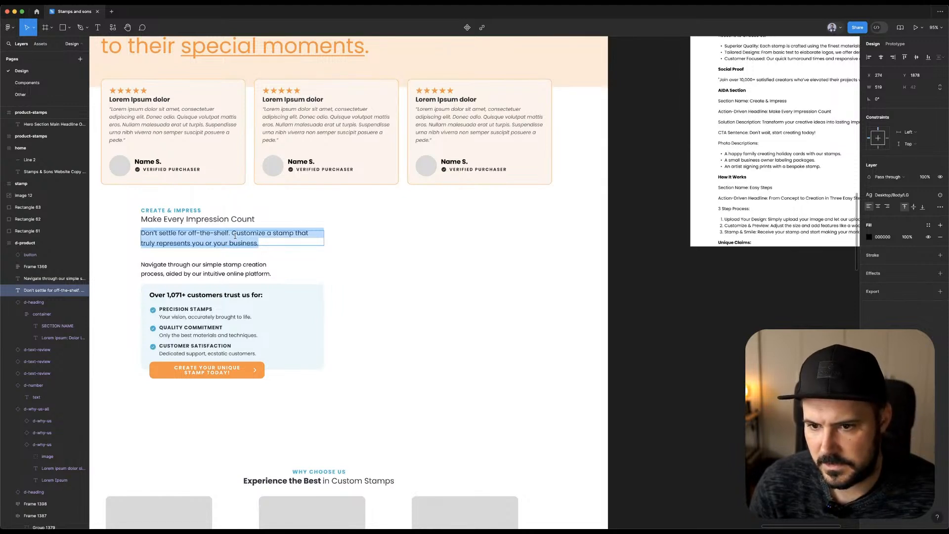
pyautogui.press('super+v')
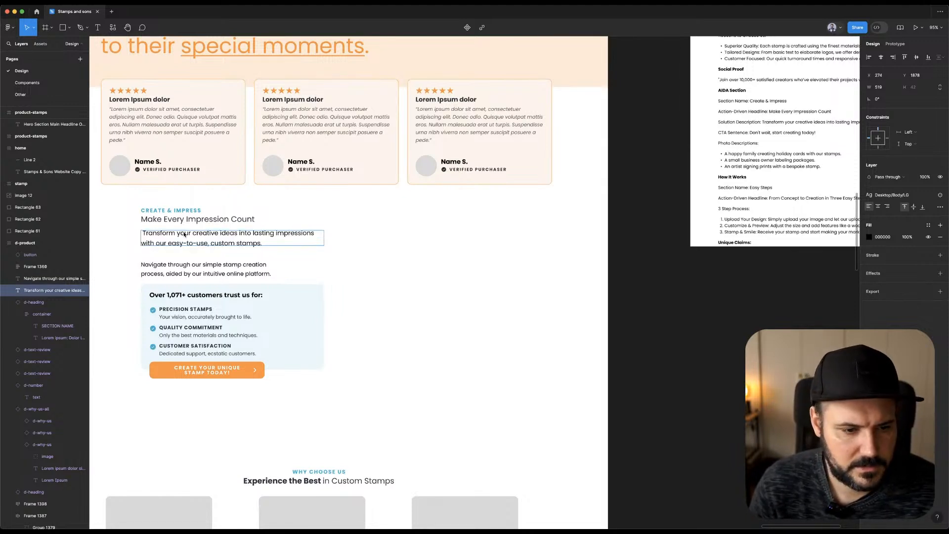
pyautogui.click(144, 233)
pyautogui.press('BackSpace')
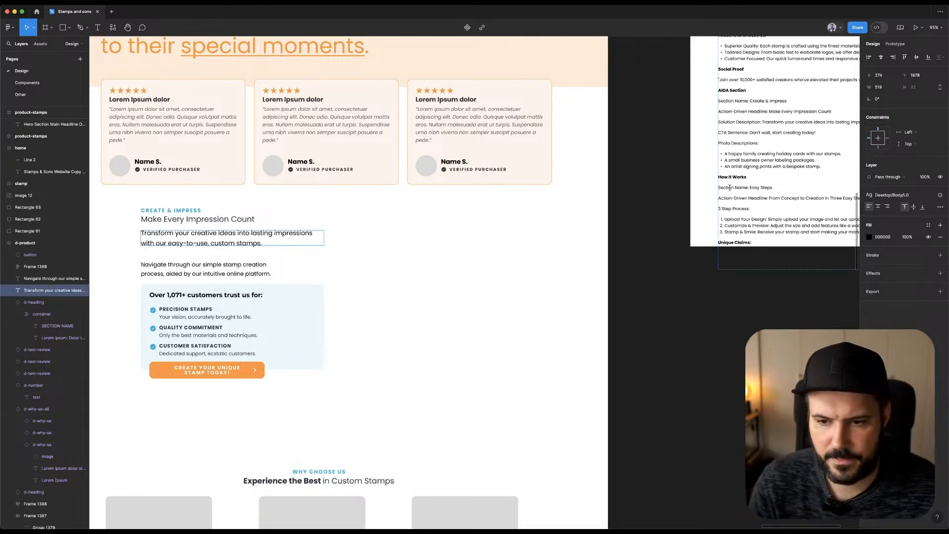
# Change the orange button's label to the CTA sentence "Don't wait, start creating today!", split into two lines after "wait,".
pyautogui.click(740, 150)
pyautogui.press('Escape')
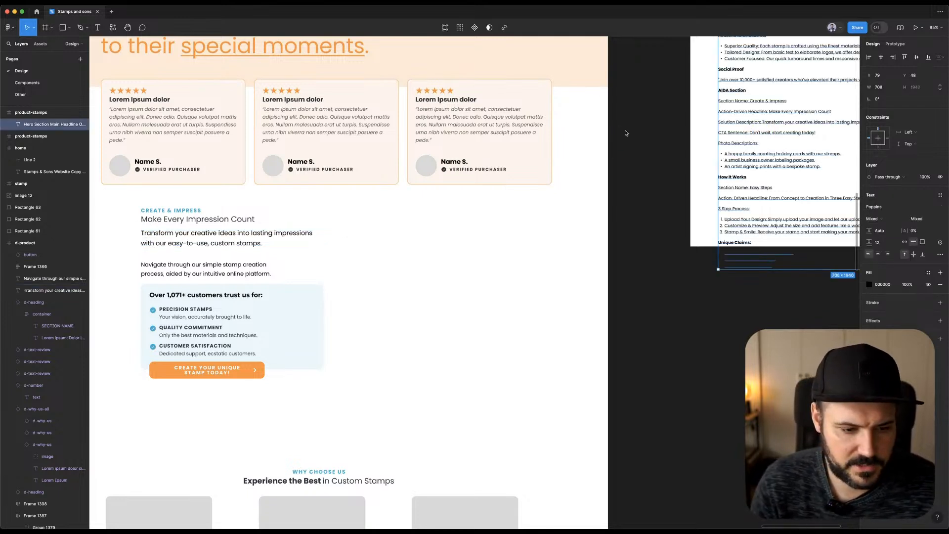
pyautogui.click(740, 143)
pyautogui.press('Return')
pyautogui.click(755, 142)
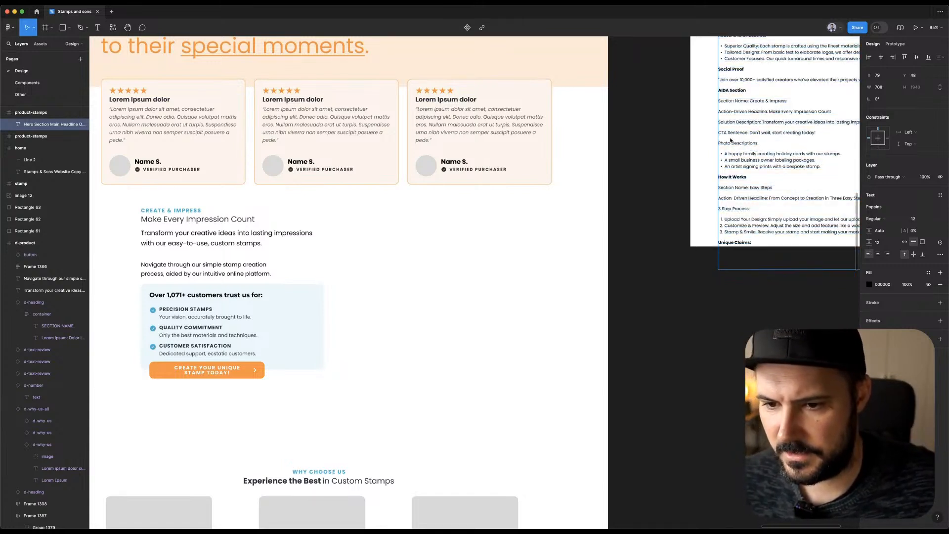
pyautogui.moveTo(750, 133); pyautogui.dragTo(816, 133)
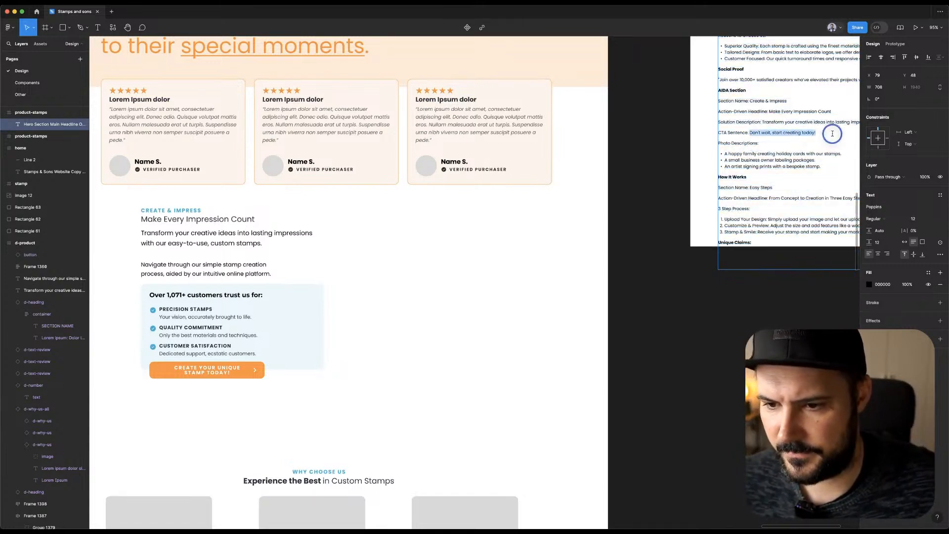
pyautogui.doubleClick(210, 371)
pyautogui.press('super+v')
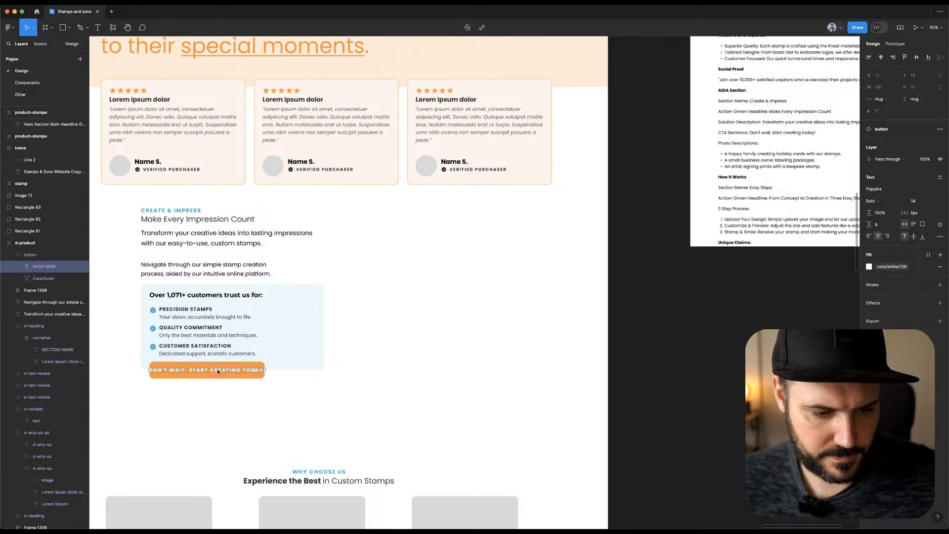
pyautogui.click(190, 372)
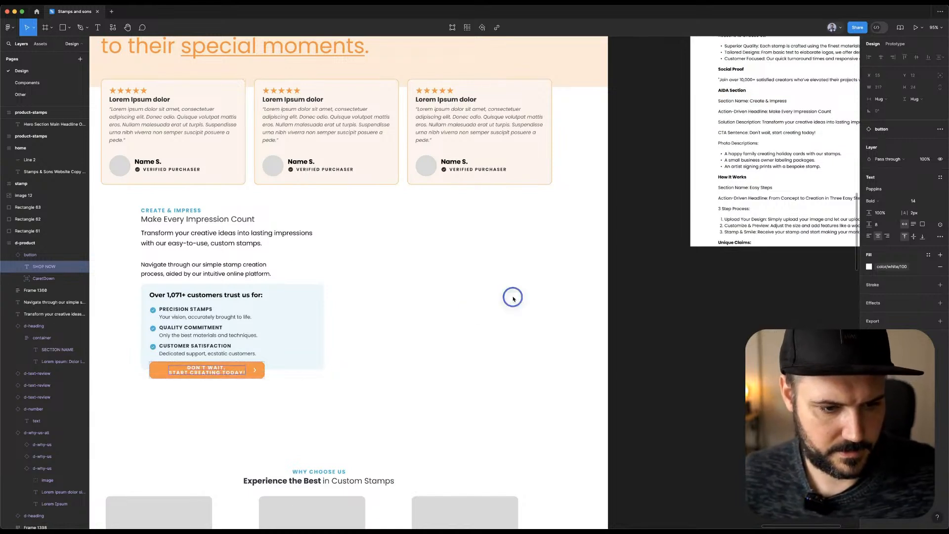
pyautogui.click(512, 297)
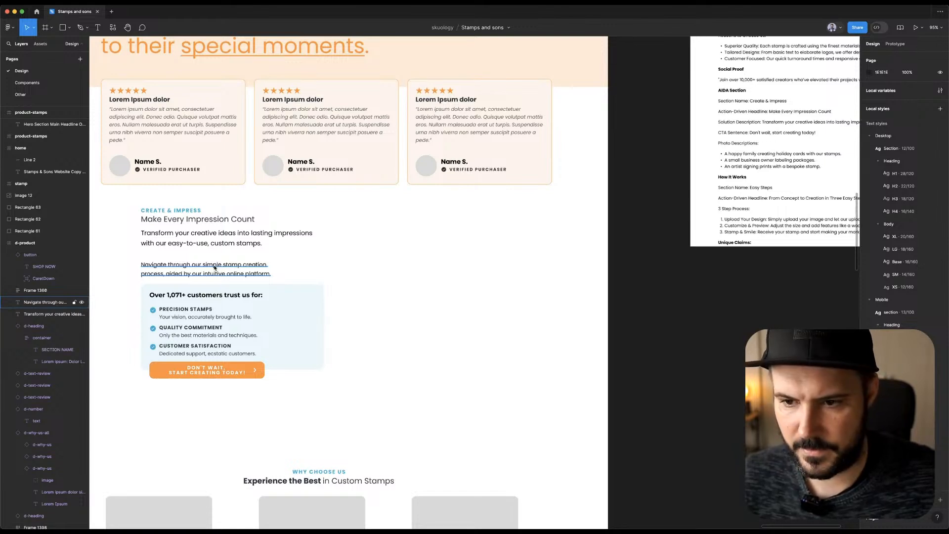
# Delete the "Navigate through our simple stamp creation process" paragraph and the light-blue box listing why customers trust the brand.
pyautogui.click(215, 268)
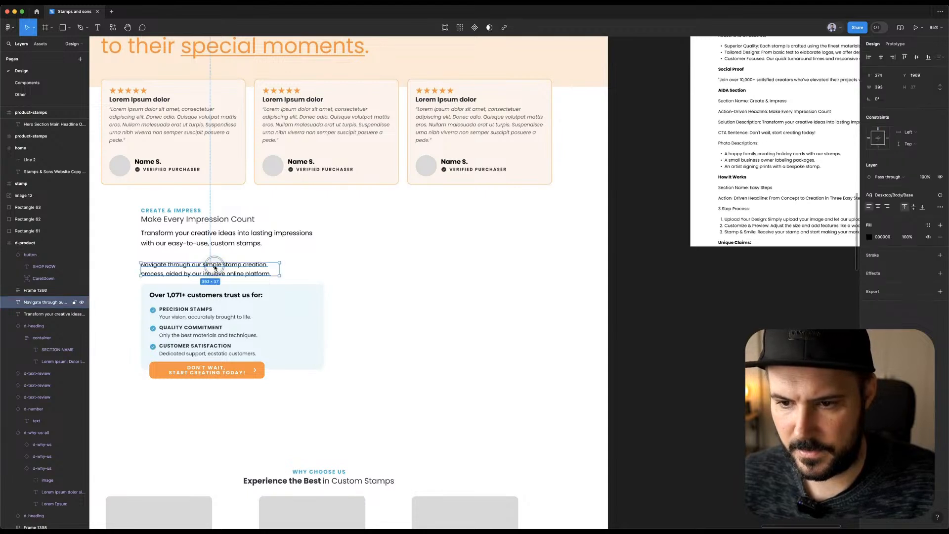
pyautogui.click(215, 294)
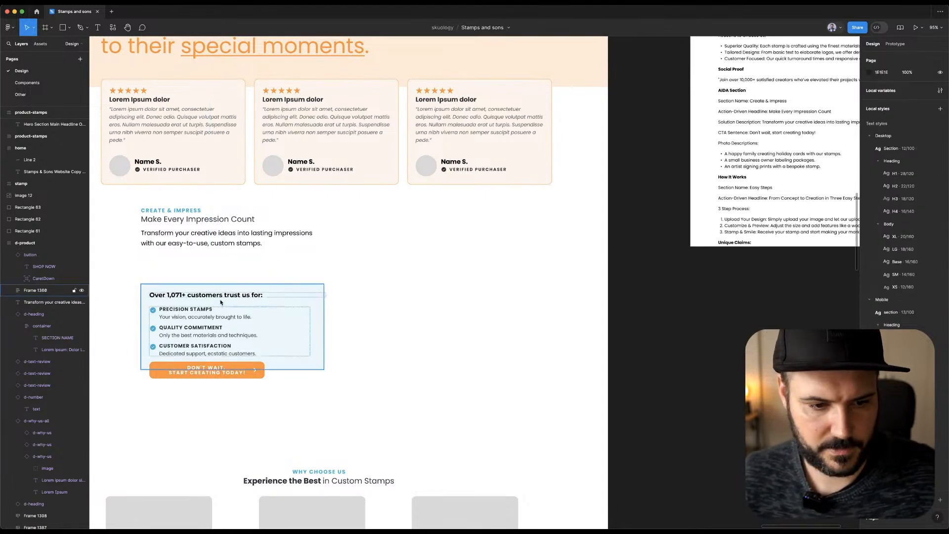
pyautogui.press('Delete')
# Place the orange button directly under the description and left-align the heading, description and button.
pyautogui.moveTo(229, 368); pyautogui.dragTo(239, 268)
pyautogui.keyDown('shift'); pyautogui.click(224, 244); pyautogui.keyUp('shift')
pyautogui.keyDown('shift'); pyautogui.click(224, 220); pyautogui.keyUp('shift')
pyautogui.click(869, 56)
pyautogui.click(411, 256)
pyautogui.click(208, 245)
pyautogui.keyDown('shift'); pyautogui.click(186, 264); pyautogui.keyUp('shift')
pyautogui.keyDown('shift'); pyautogui.click(194, 289); pyautogui.keyUp('shift')
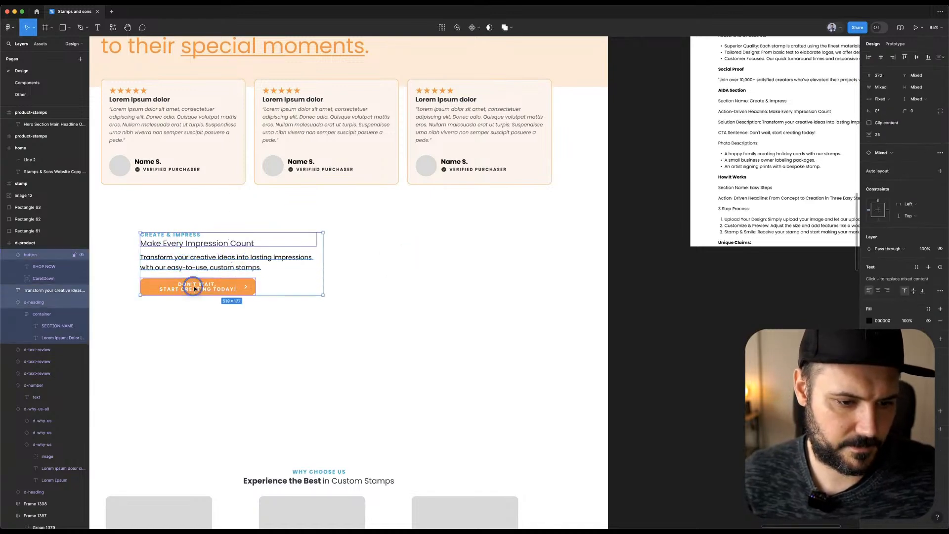
# In ChatGPT, write a prompt to extend this copy based on best copywriting principles, using AIDA, followed by the pasted Create & Impress texts.
pyautogui.press('super+Tab')
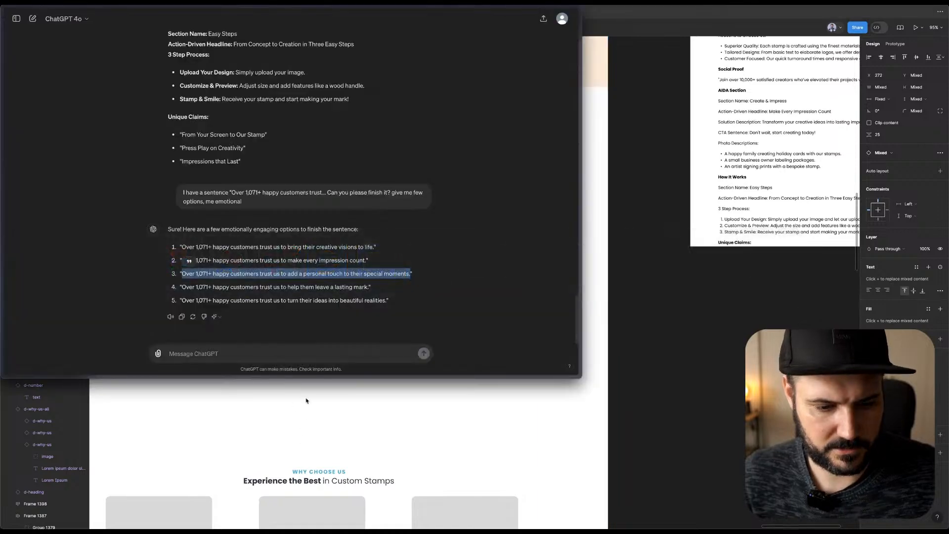
pyautogui.click(307, 350)
pyautogui.write('Ex')
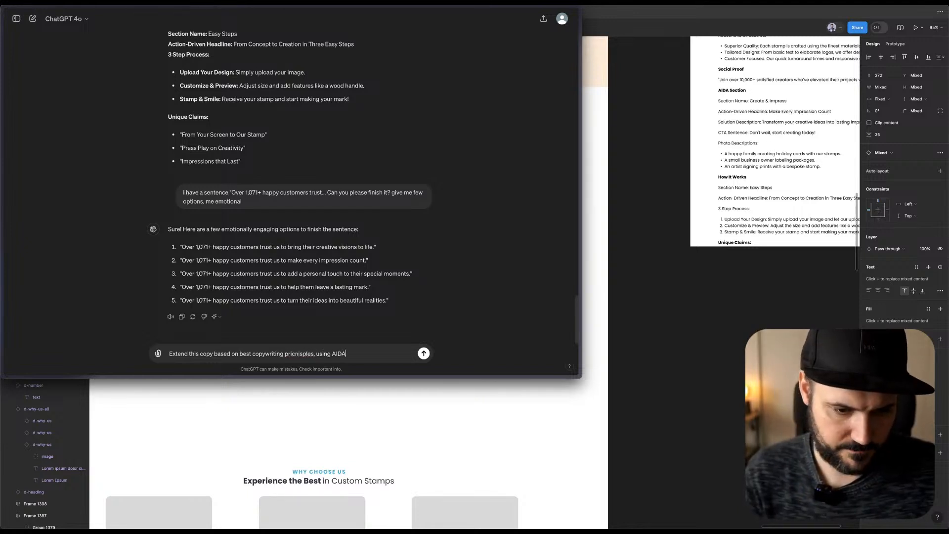
pyautogui.write(':')
pyautogui.hotkey('shift', 'Return')
pyautogui.hotkey('shift', 'Return')
pyautogui.hotkey('ctrl', 'v')
pyautogui.doubleClick(292, 309)
pyautogui.write('princispl')
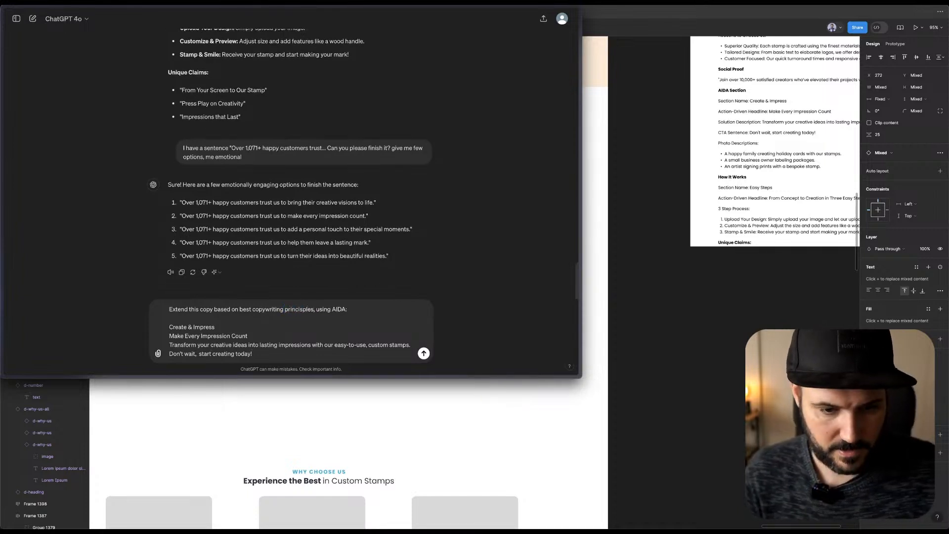
# Begin the prompt with "As a expert copywriter,", continue with a lowercase "extend", and send it.
pyautogui.click(170, 309)
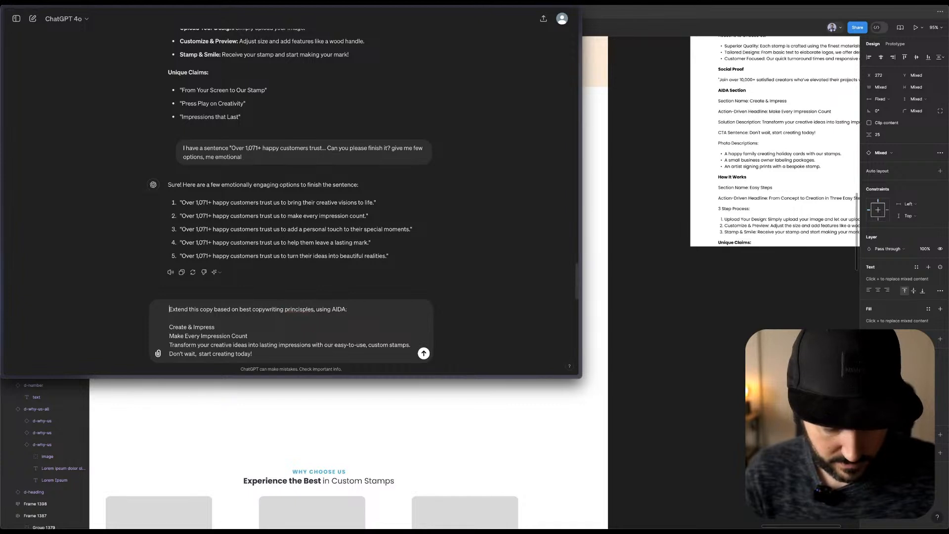
pyautogui.write('As a ')
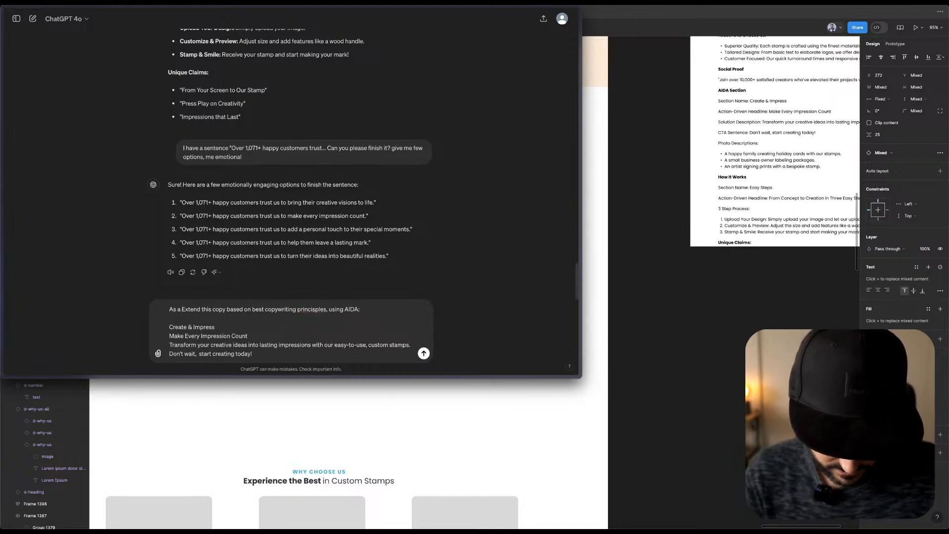
pyautogui.write('expert copywrit')
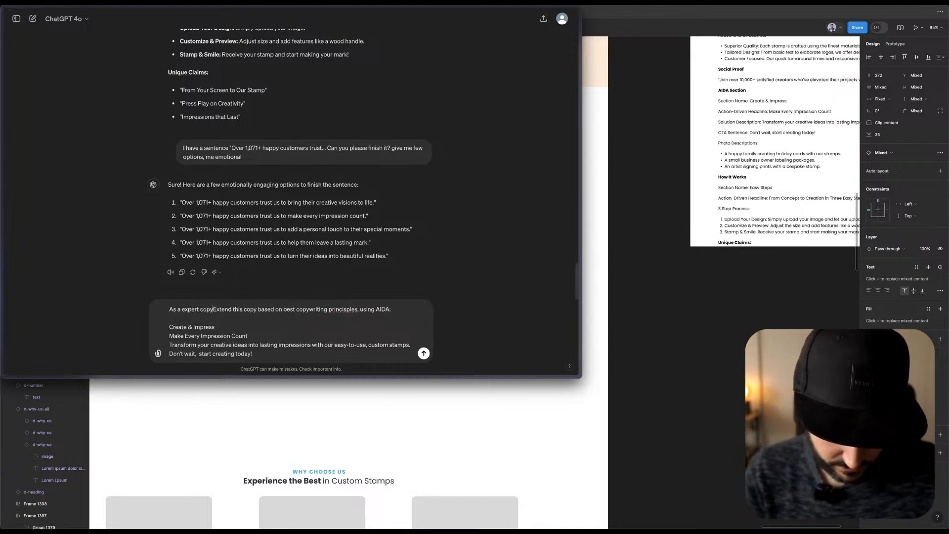
pyautogui.write('er,')
pyautogui.press('Delete')
pyautogui.write('e')
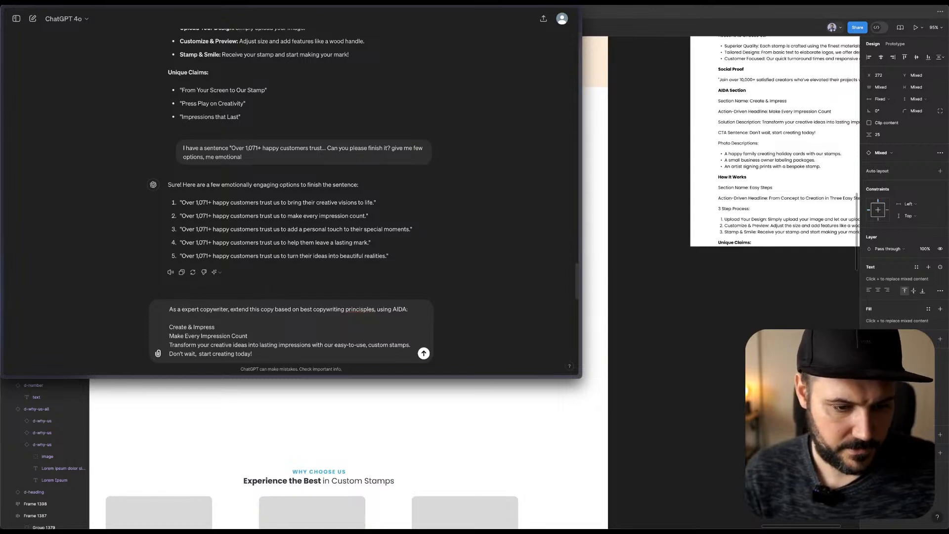
pyautogui.press('Return')
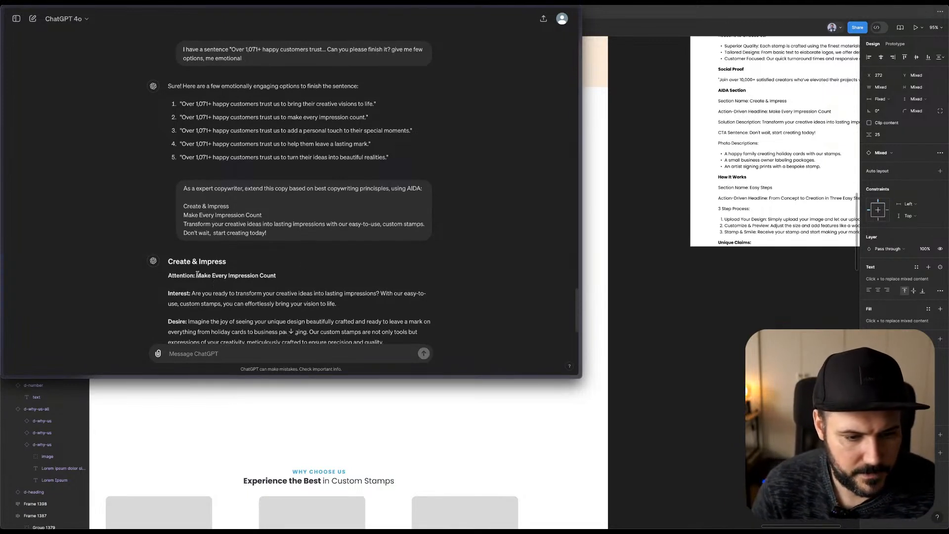
# Try to replace the "Create & Impress" section name in Figma with ChatGPT's attention line "Make Every Impression Count".
pyautogui.moveTo(197, 275); pyautogui.dragTo(306, 277)
pyautogui.press('super+c')
pyautogui.scroll(-3, 172, 203)
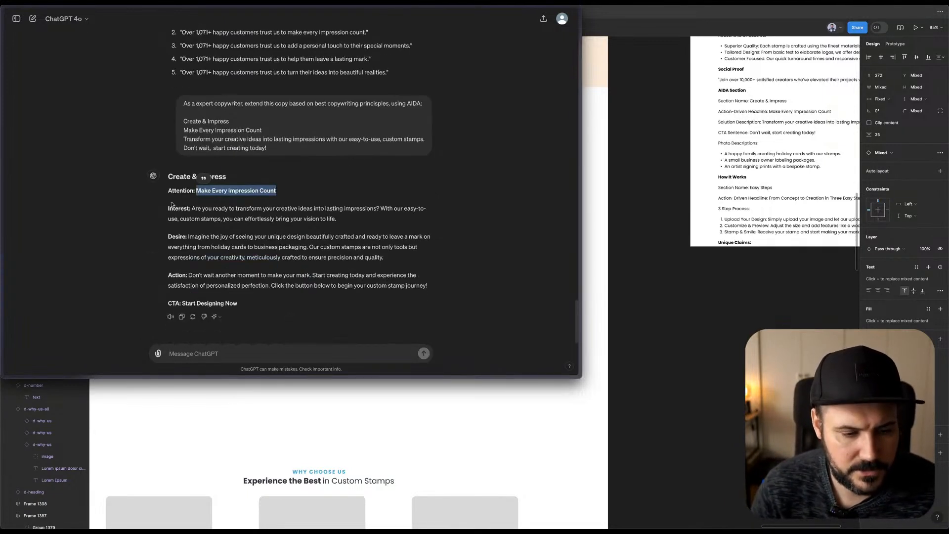
pyautogui.press('super+Tab')
pyautogui.press('super+Tab')
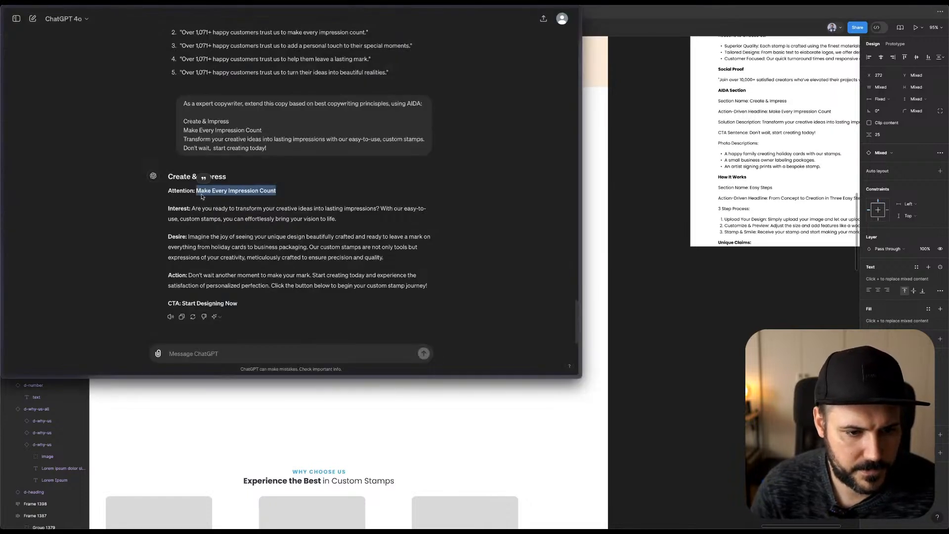
pyautogui.press('super+Tab')
pyautogui.doubleClick(191, 235)
pyautogui.press('super+v')
pyautogui.press('super+Tab')
pyautogui.press('super+Tab')
pyautogui.press('super+z')
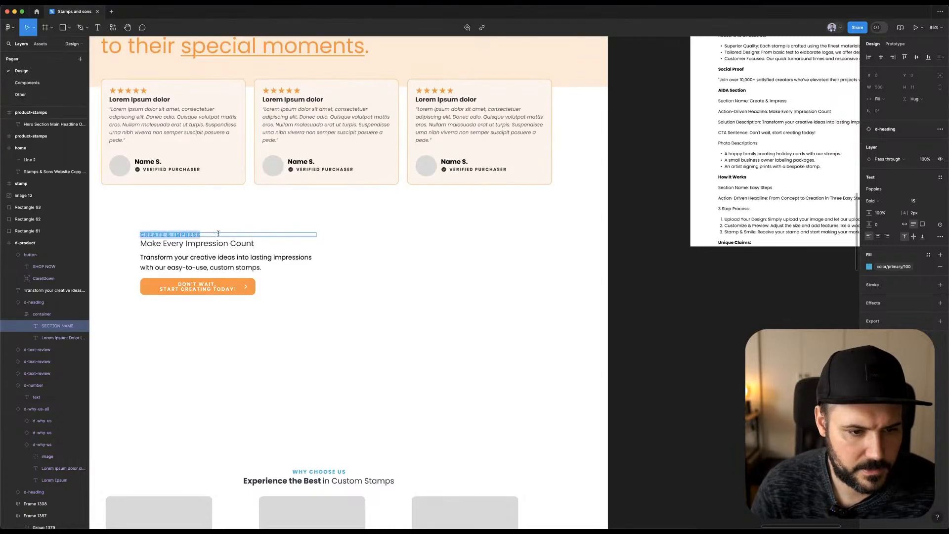
# Replace the block's heading in Figma with ChatGPT's interest line "Are you ready to transform your creative ideas into lasting impressions?".
pyautogui.press('super+Tab')
pyautogui.moveTo(193, 209); pyautogui.dragTo(373, 208)
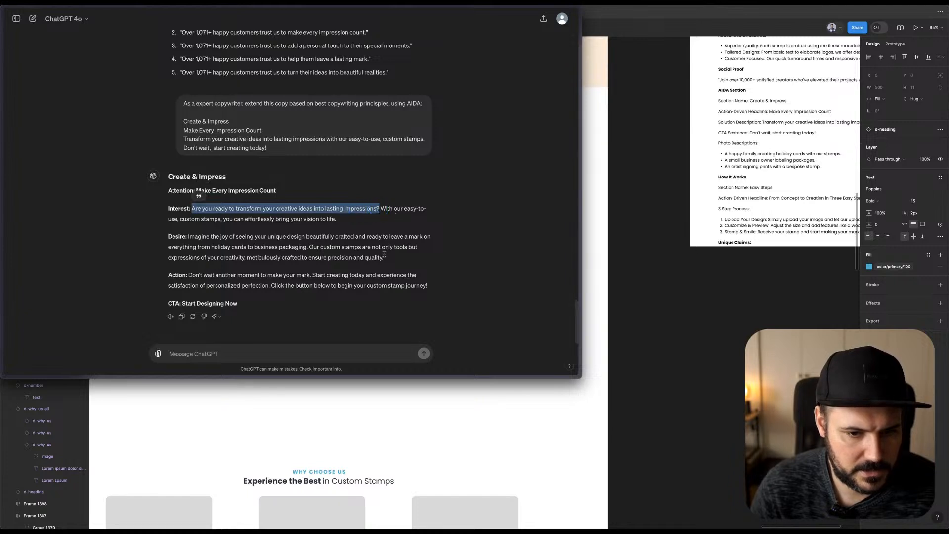
pyautogui.press('super+Tab')
pyautogui.click(242, 244)
pyautogui.doubleClick(242, 244)
pyautogui.write('Are you ready to transform your creative ideas into lasting impressions?')
# Replace the description with ChatGPT's sentence "With our easy-to-use, custom stamps, you can effortlessly bring your vision to life.".
pyautogui.press('super+Tab')
pyautogui.moveTo(381, 208); pyautogui.dragTo(336, 218)
pyautogui.press('super+c')
pyautogui.press('super+Tab')
pyautogui.doubleClick(252, 262)
pyautogui.press('super+v')
pyautogui.press('Escape')
# Move the orange button further down to leave room for another paragraph under the description.
pyautogui.keyDown('shift'); pyautogui.click(235, 286); pyautogui.keyUp('shift')
pyautogui.moveTo(240, 265); pyautogui.dragTo(228, 345)
pyautogui.click(360, 273)
pyautogui.click(221, 289)
# Add a text box about 514 px wide under the description containing ChatGPT's Desire paragraph, "Imagine the joy of seeing your unique design...".
pyautogui.press('super+Tab')
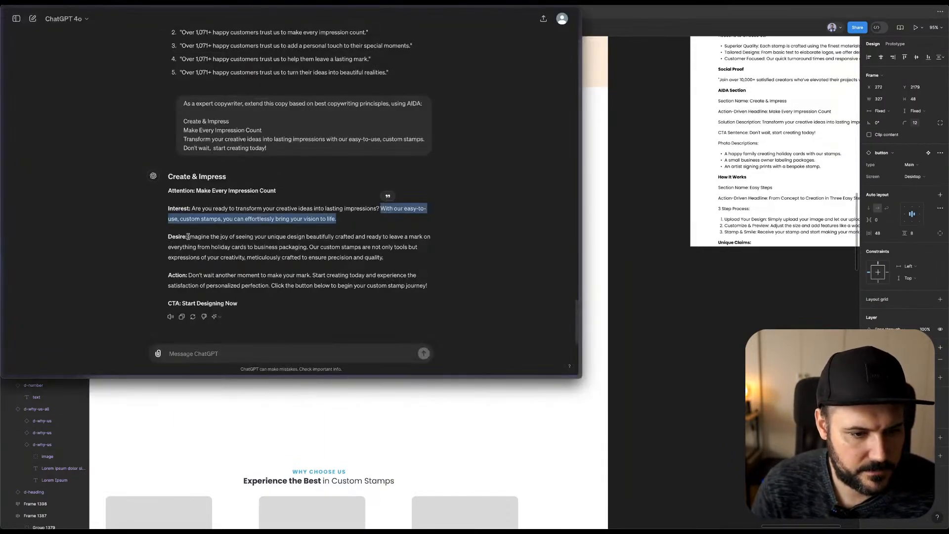
pyautogui.moveTo(188, 237); pyautogui.dragTo(395, 258)
pyautogui.press('super+Tab')
pyautogui.click(350, 309)
pyautogui.press('t')
pyautogui.moveTo(140, 285); pyautogui.dragTo(320, 307)
pyautogui.hotkey('ctrl', 'v')
pyautogui.press('Escape')
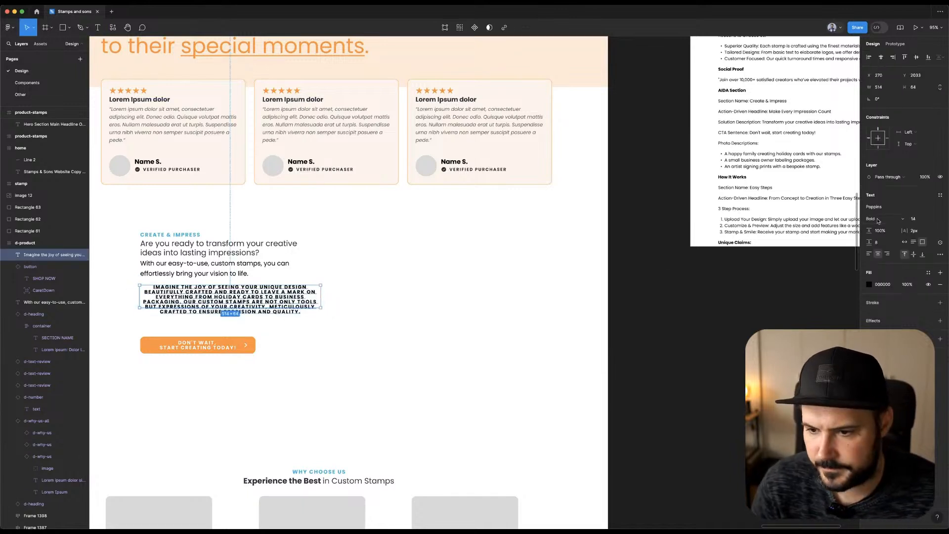
# Give the "Imagine the joy" paragraph the Desktop/Body/Base text style, left alignment and the color/black/100 fill.
pyautogui.click(941, 195)
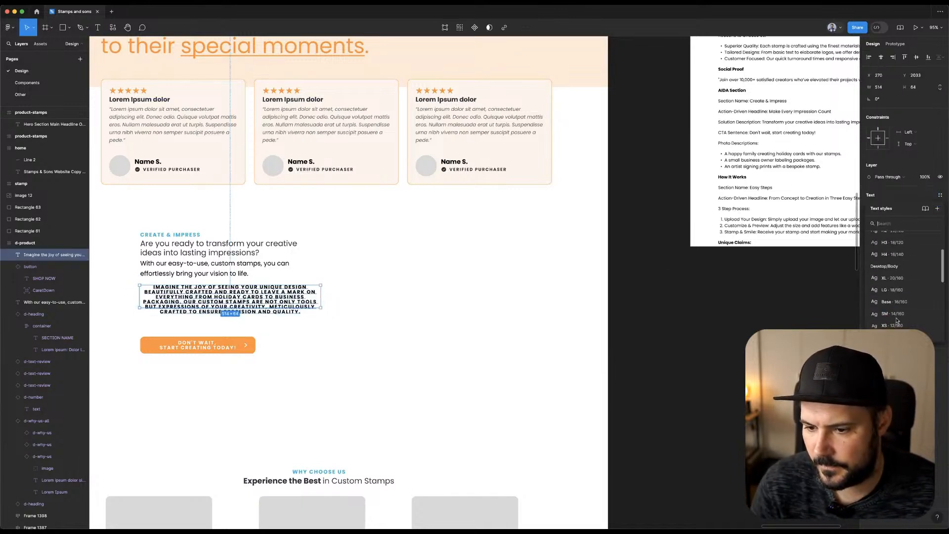
pyautogui.click(899, 301)
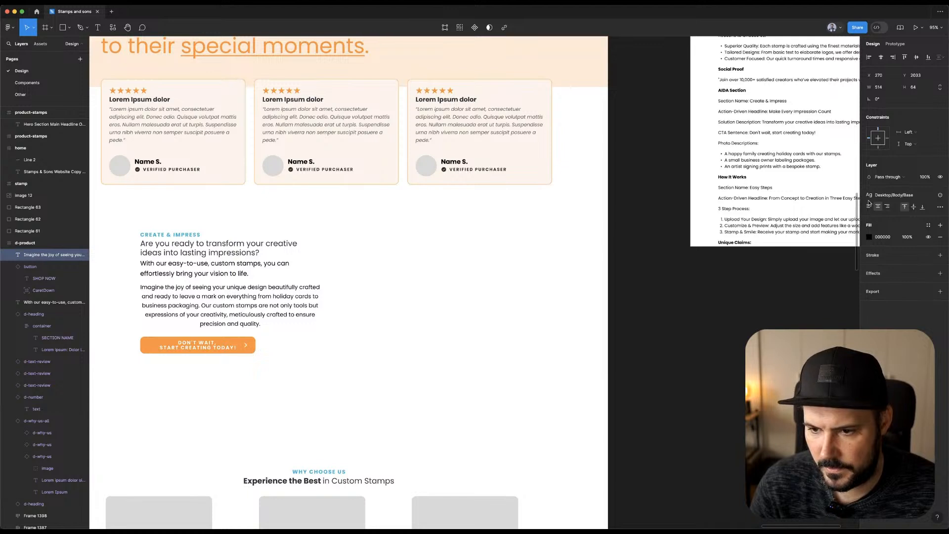
pyautogui.click(928, 226)
pyautogui.click(783, 277)
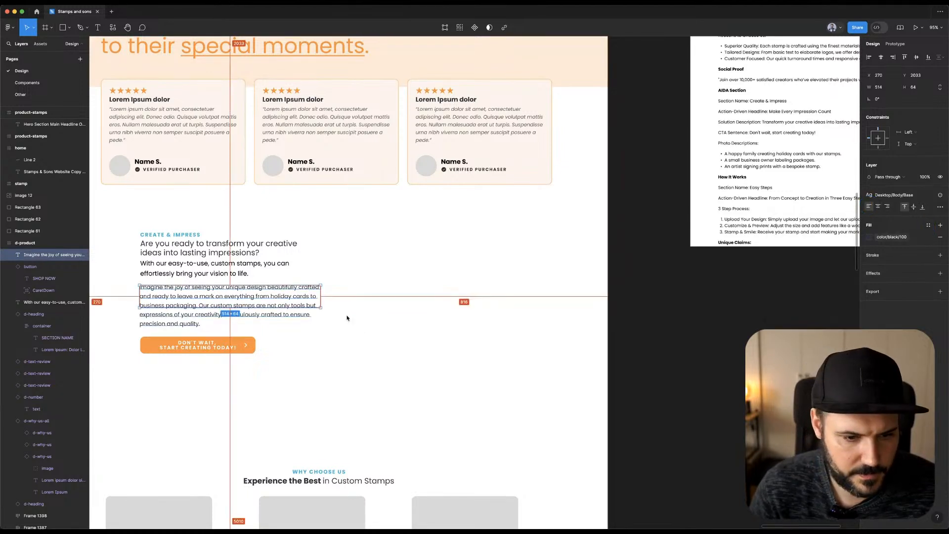
# Move the "Imagine the joy" paragraph up 3 px and make its box height adjust automatically to the text.
pyautogui.press('Up')
pyautogui.press('Up')
pyautogui.press('Up')
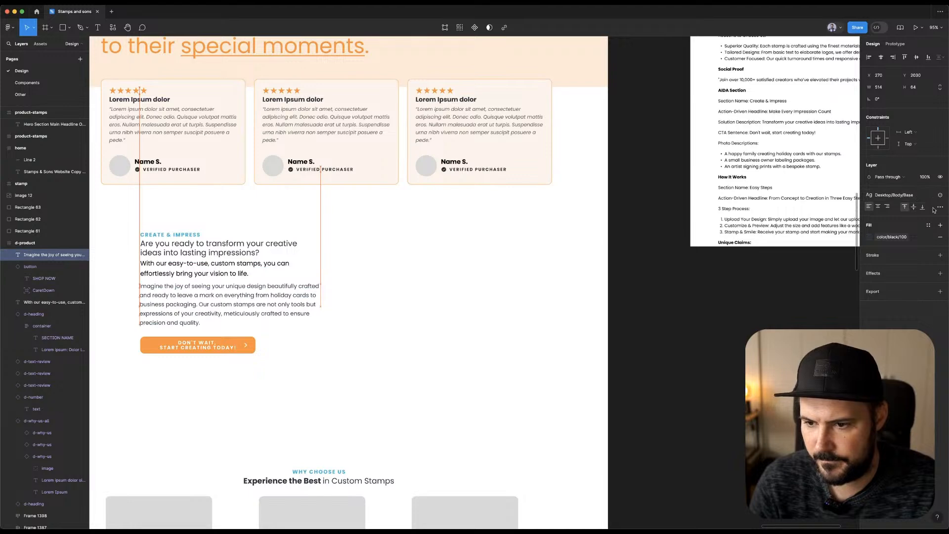
pyautogui.click(940, 207)
pyautogui.click(842, 270)
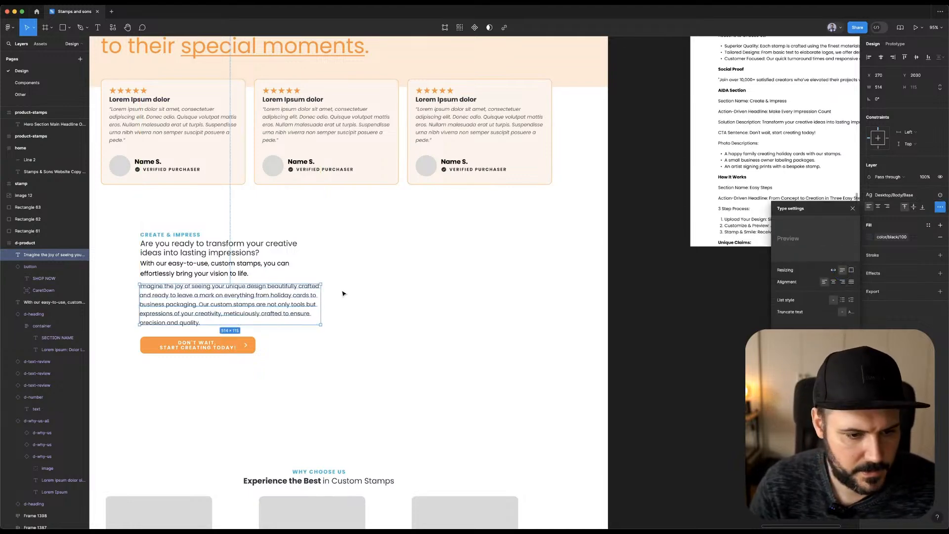
pyautogui.click(384, 288)
# Shift the button down, duplicate the paragraph above it and replace the copy's text with ChatGPT's Action paragraph, "Don't wait another moment...".
pyautogui.moveTo(342, 316); pyautogui.dragTo(412, 263)
pyautogui.press('super+Tab')
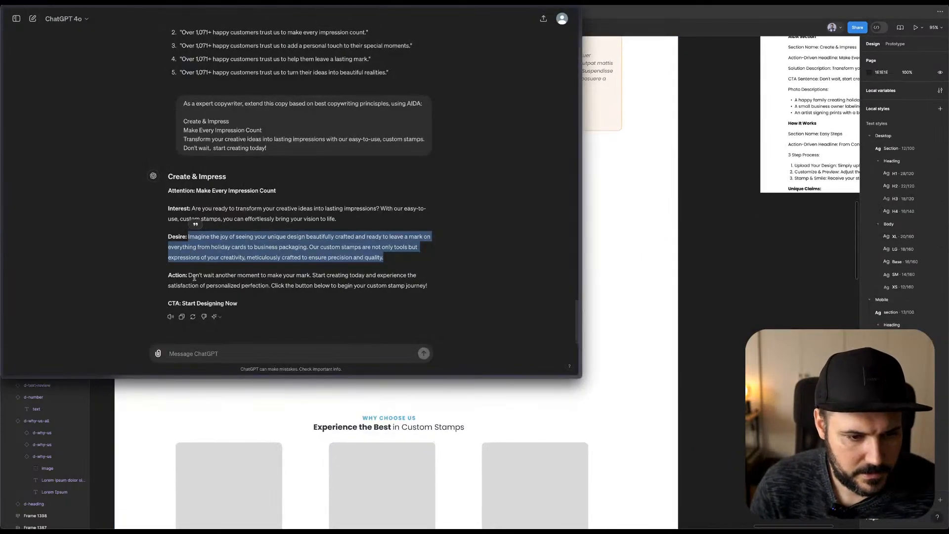
pyautogui.moveTo(189, 275); pyautogui.dragTo(455, 282)
pyautogui.press('super+c')
pyautogui.press('super+Tab')
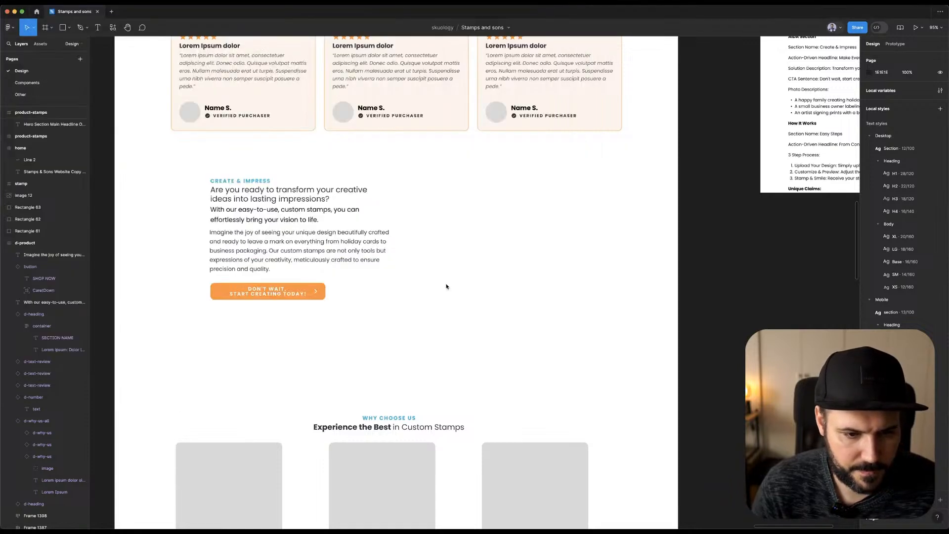
pyautogui.click(240, 290)
pyautogui.click(302, 254)
pyautogui.moveTo(303, 254); pyautogui.dragTo(311, 294)
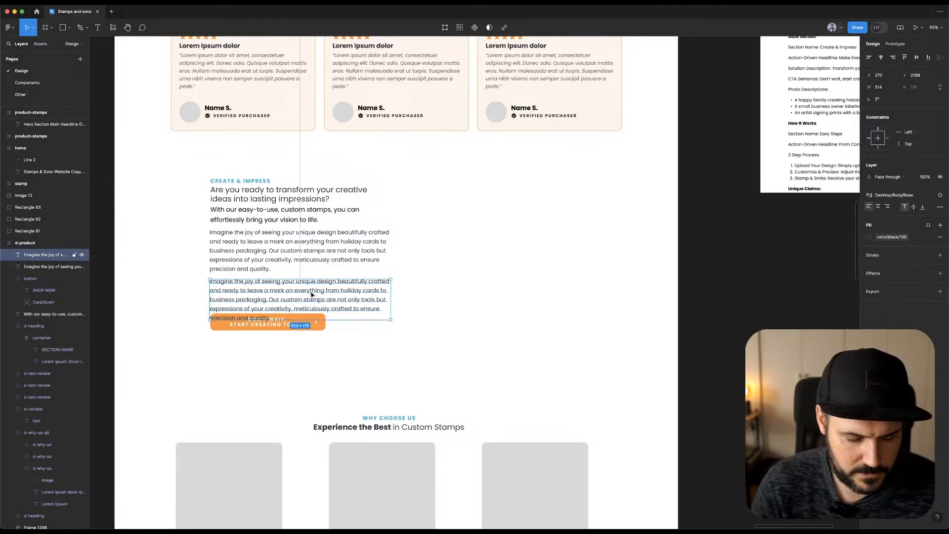
pyautogui.press('super+v')
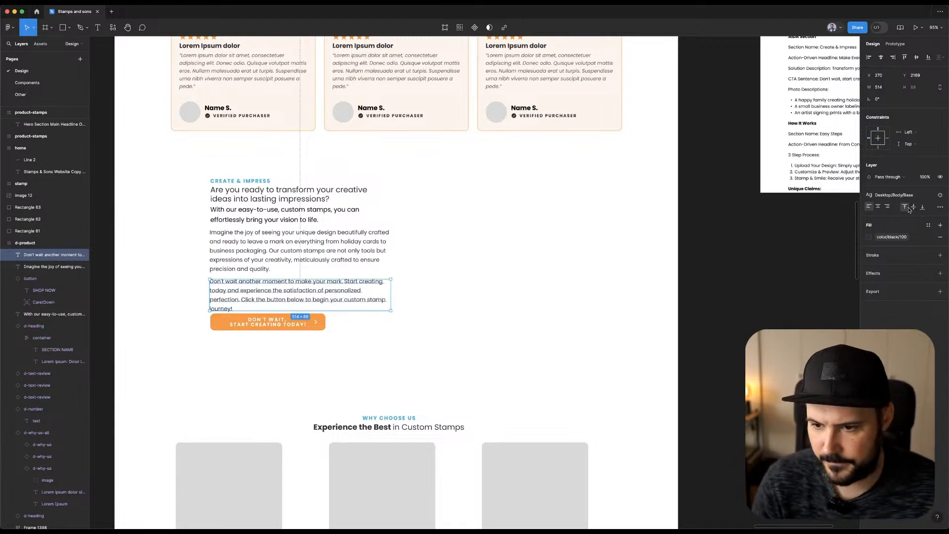
# Fill the "Don't wait another moment" paragraph with color/secondary/100 and move it slightly closer to the paragraph above.
pyautogui.click(895, 235)
pyautogui.click(785, 305)
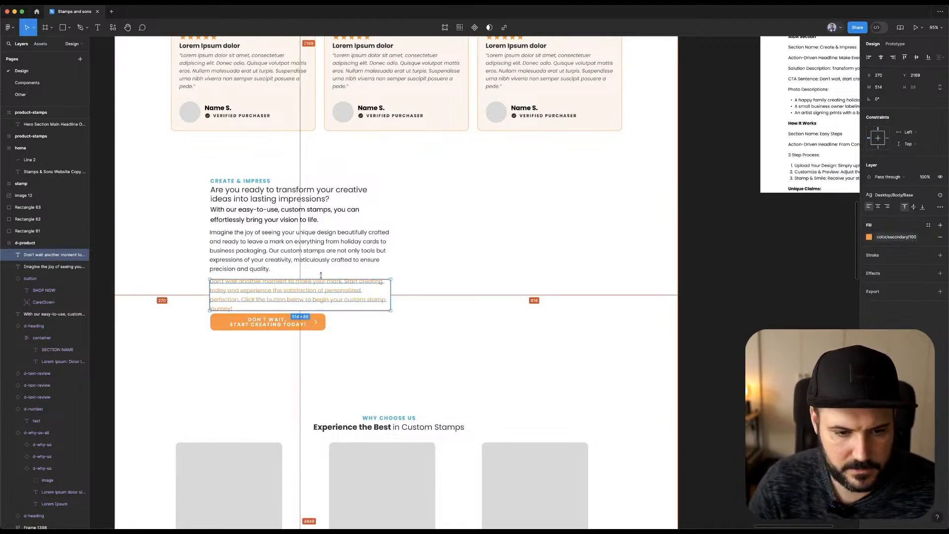
pyautogui.moveTo(318, 290); pyautogui.dragTo(319, 289)
# Move the button slightly down and narrow the "Don't wait another moment" paragraph to 497 px wide.
pyautogui.click(319, 248)
pyautogui.press('alt')
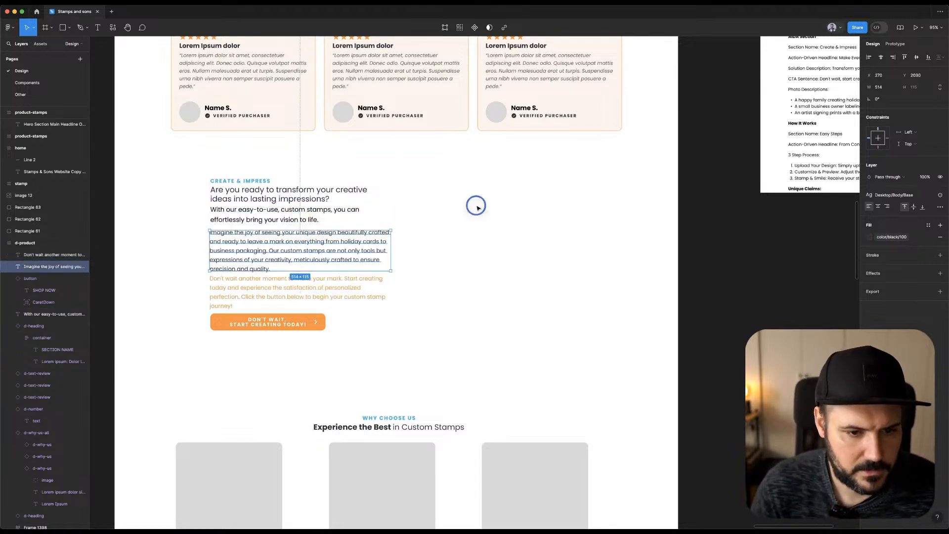
pyautogui.click(479, 208)
pyautogui.click(296, 325)
pyautogui.click(350, 285)
pyautogui.moveTo(390, 290); pyautogui.dragTo(386, 291)
pyautogui.click(445, 281)
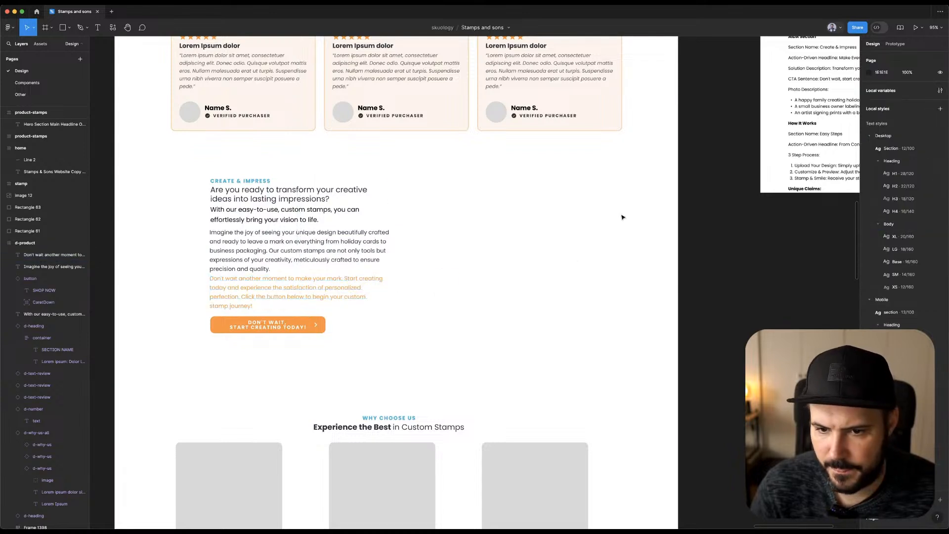
# Show the product page's layout grid and left-align all the elements of the Create & Impress block.
pyautogui.click(592, 215)
pyautogui.click(928, 183)
pyautogui.moveTo(182, 163); pyautogui.dragTo(330, 372)
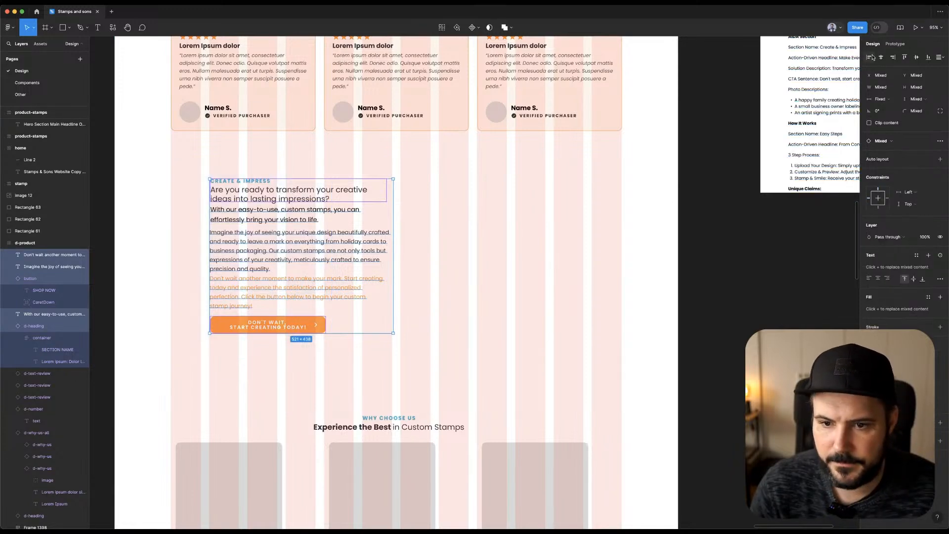
pyautogui.click(353, 244)
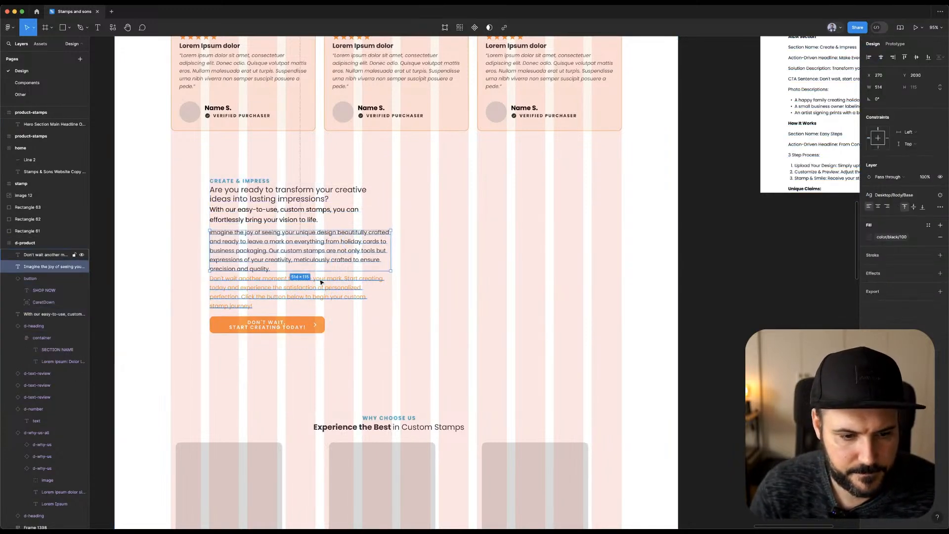
# Make "Don't wait another moment to make your mark." bold in the orange paragraph, with the remaining text continuing on the same line.
pyautogui.click(304, 297)
pyautogui.scroll(2, 304, 297)
pyautogui.doubleClick(348, 280)
pyautogui.click(349, 276)
pyautogui.press('Return')
pyautogui.moveTo(350, 276); pyautogui.dragTo(136, 271)
pyautogui.press('super+b')
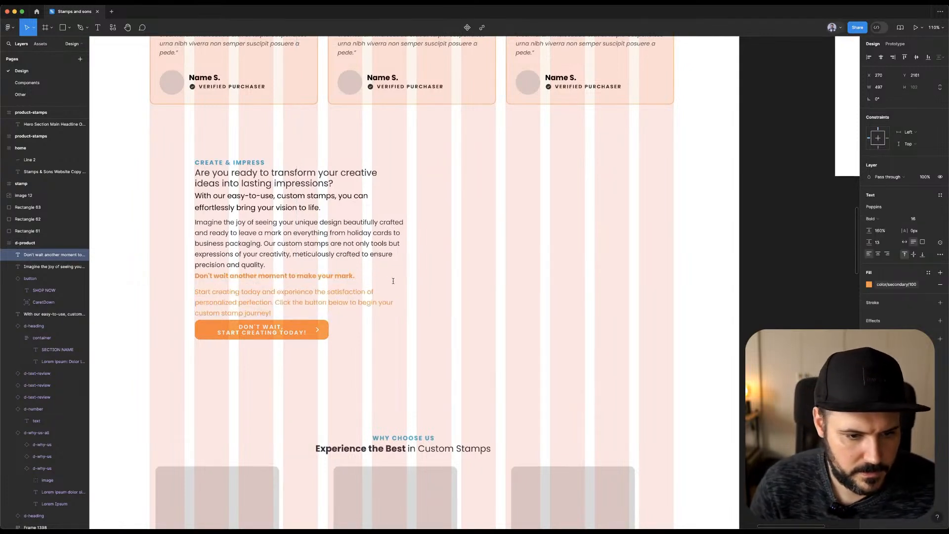
pyautogui.click(196, 291)
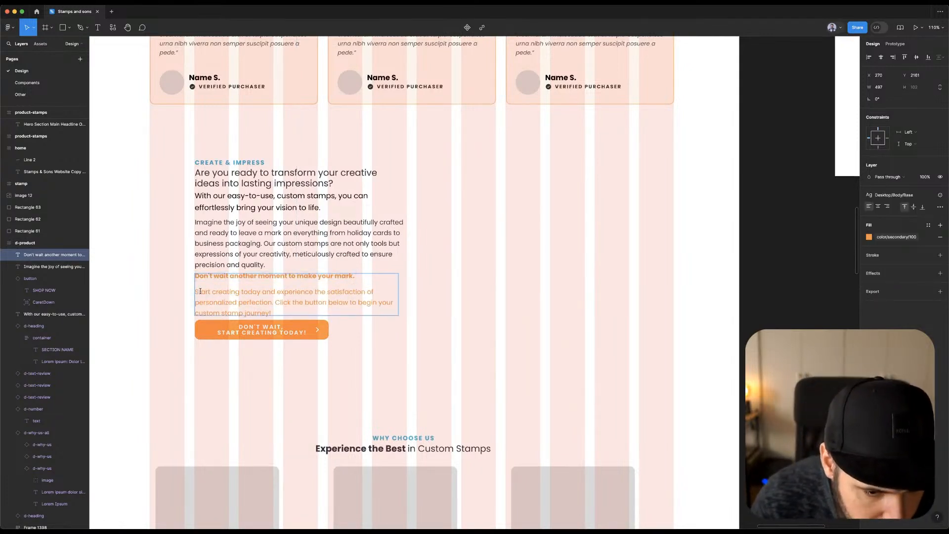
pyautogui.press('BackSpace')
pyautogui.press('BackSpace')
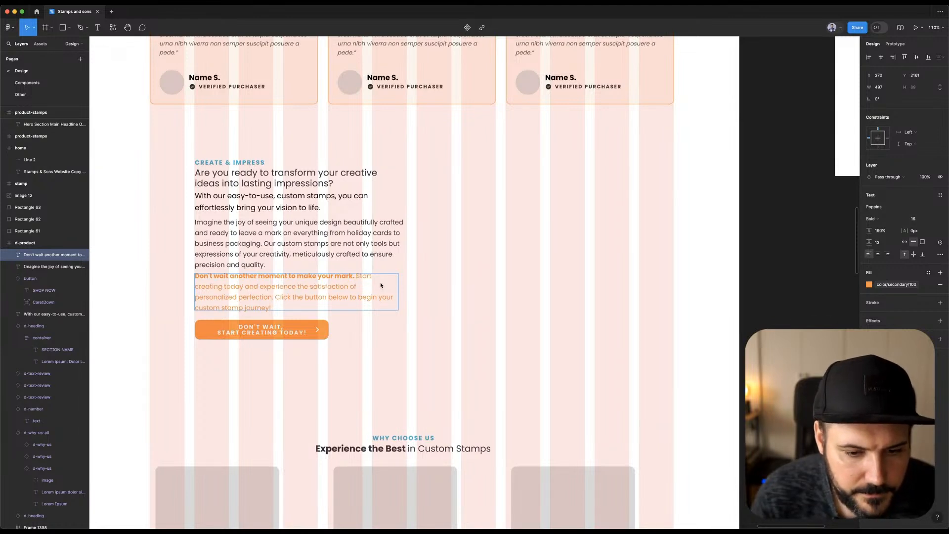
# Widen the orange paragraph to the edge of the grid column so that it wraps onto three lines.
pyautogui.click(436, 286)
pyautogui.moveTo(400, 287); pyautogui.dragTo(409, 291)
pyautogui.click(433, 233)
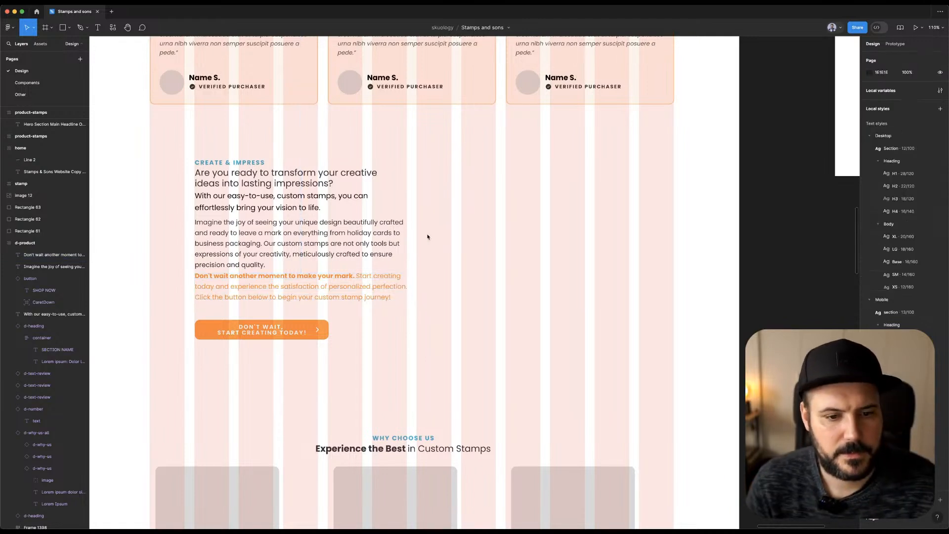
# Move the orange paragraph down a little and bring the button up beneath it at Y 2256.
pyautogui.click(279, 292)
pyautogui.hotkey('shift', 'Down')
pyautogui.click(269, 328)
pyautogui.hotkey('shift', 'Up')
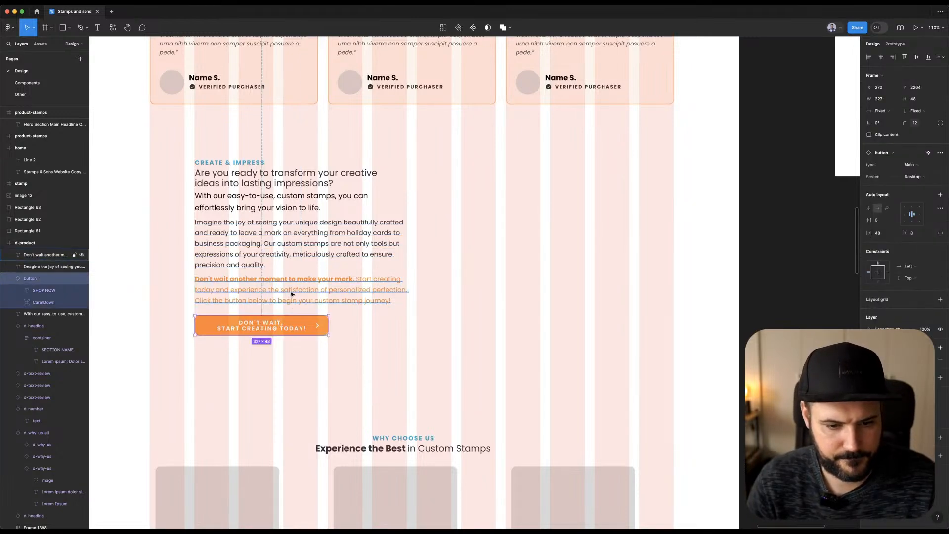
pyautogui.press('alt')
pyautogui.press('Up')
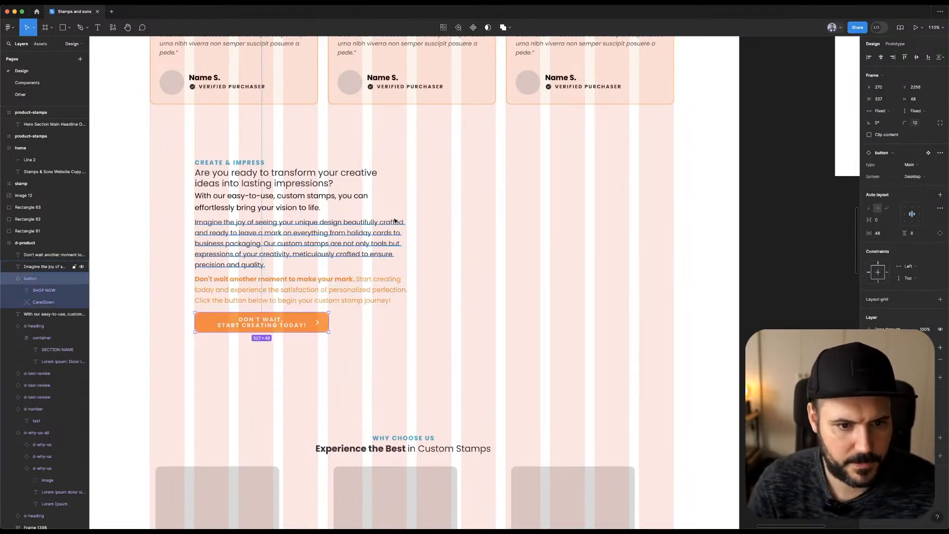
# Draw a square image placeholder about 519 × 519 px beside the Create & Impress text, keeping it where it was drawn.
pyautogui.scroll(-3, 395, 226)
pyautogui.click(465, 155)
pyautogui.press('r')
pyautogui.moveTo(446, 162)
pyautogui.mouseDown()
pyautogui.moveTo(616, 332)
pyautogui.moveTo(610, 326)
pyautogui.mouseUp()
pyautogui.moveTo(514, 255); pyautogui.dragTo(484, 256)
pyautogui.press('super+z')
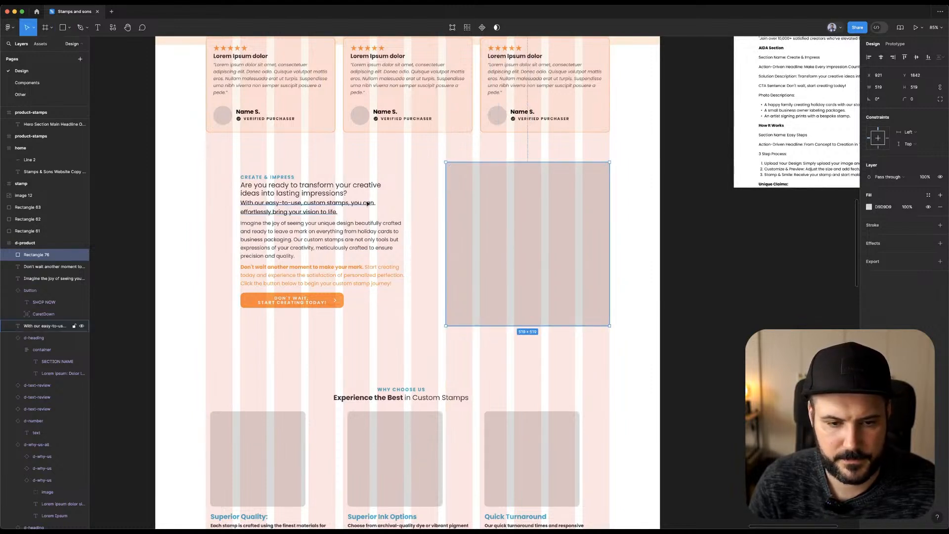
# Group the Create & Impress paragraphs and align the group vertically with the centre of the square image placeholder.
pyautogui.moveTo(346, 166); pyautogui.dragTo(253, 353)
pyautogui.press('super+g')
pyautogui.keyDown('shift'); pyautogui.click(487, 271); pyautogui.keyUp('shift')
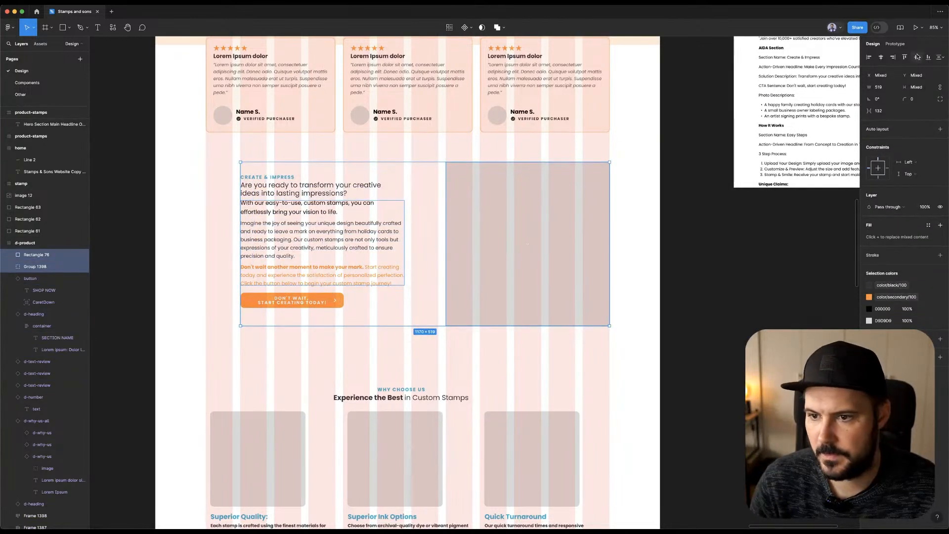
pyautogui.click(917, 57)
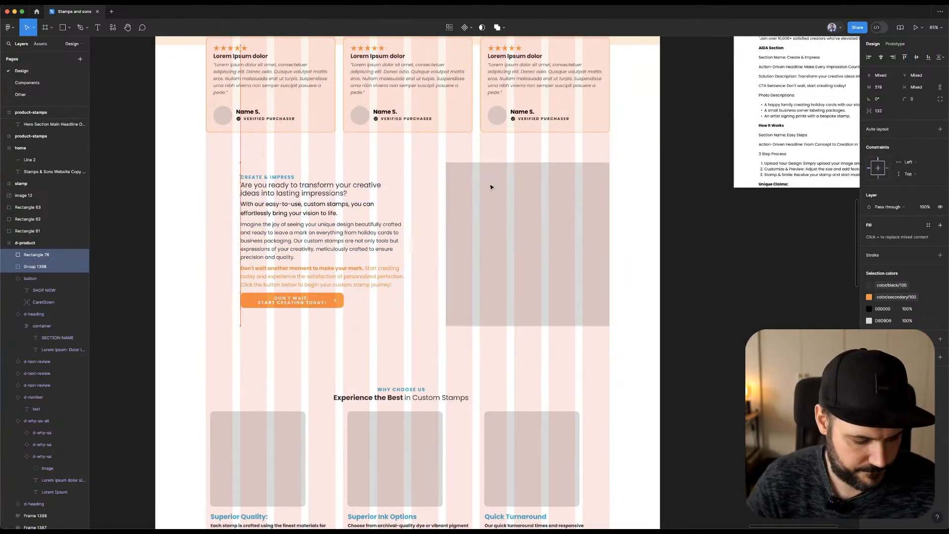
pyautogui.press('Escape')
# Copy "with Stamps & Sons." from the Social Proof sentence in the copy document.
pyautogui.scroll(-2, 479, 166)
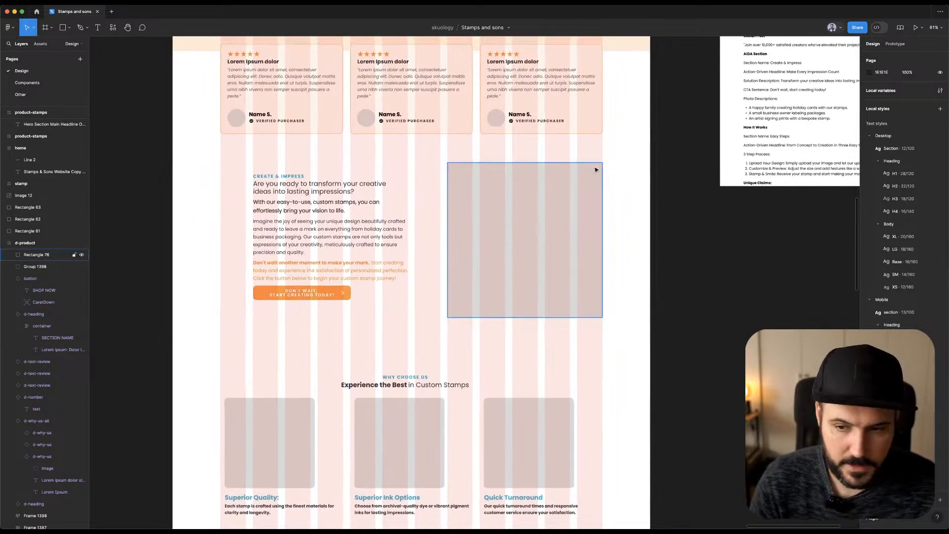
pyautogui.hscroll(5, 543, 173)
pyautogui.scroll(3, 543, 172)
pyautogui.scroll(-2, 514, 215)
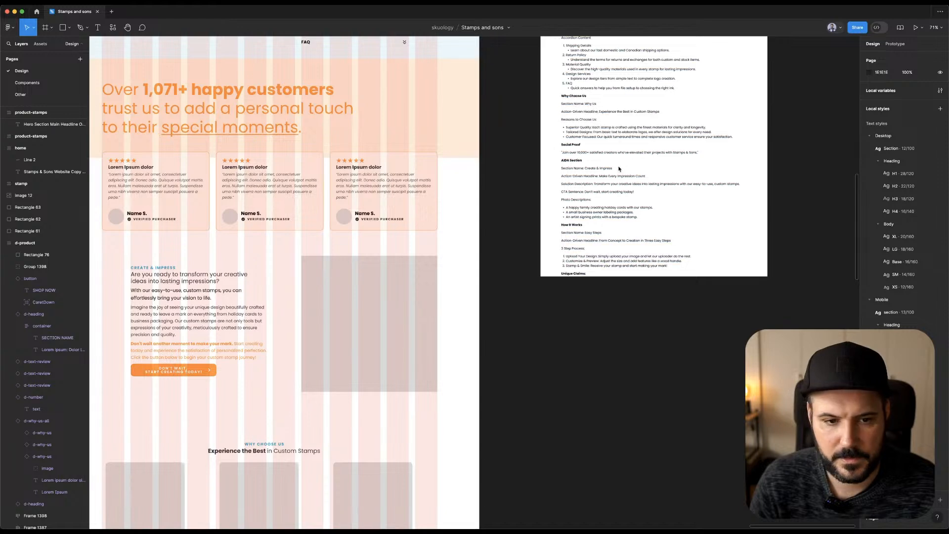
pyautogui.click(635, 155)
pyautogui.press('Return')
pyautogui.scroll(5, 636, 155)
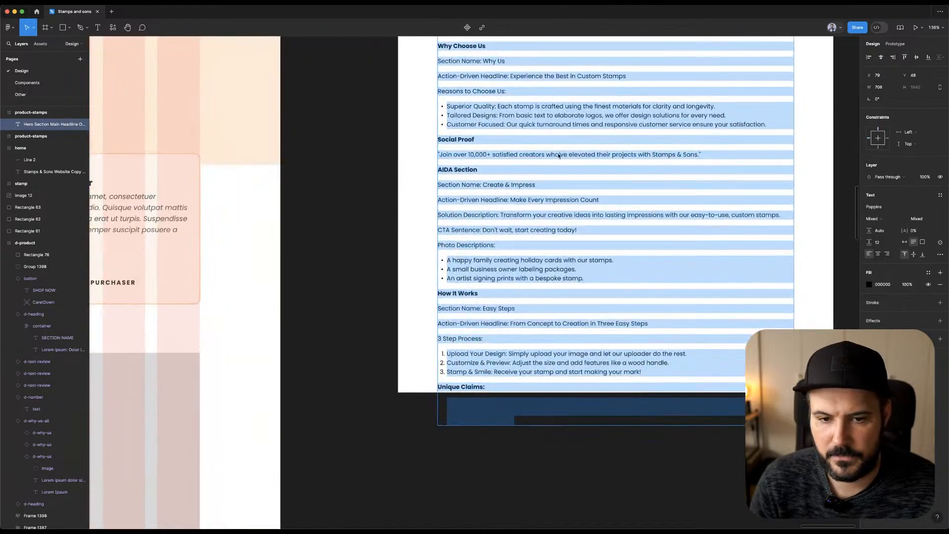
pyautogui.click(559, 155)
pyautogui.moveTo(638, 155); pyautogui.dragTo(693, 160)
pyautogui.press('super+c')
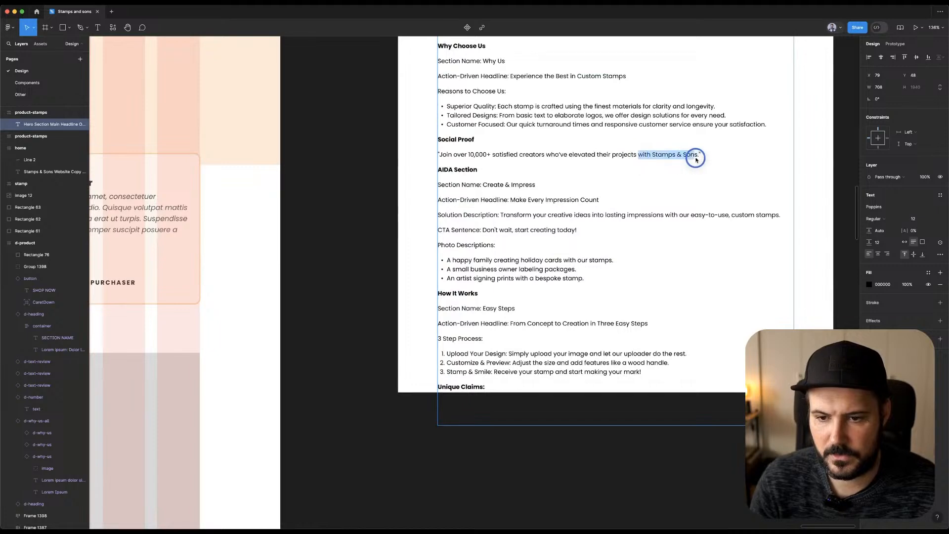
pyautogui.click(322, 127)
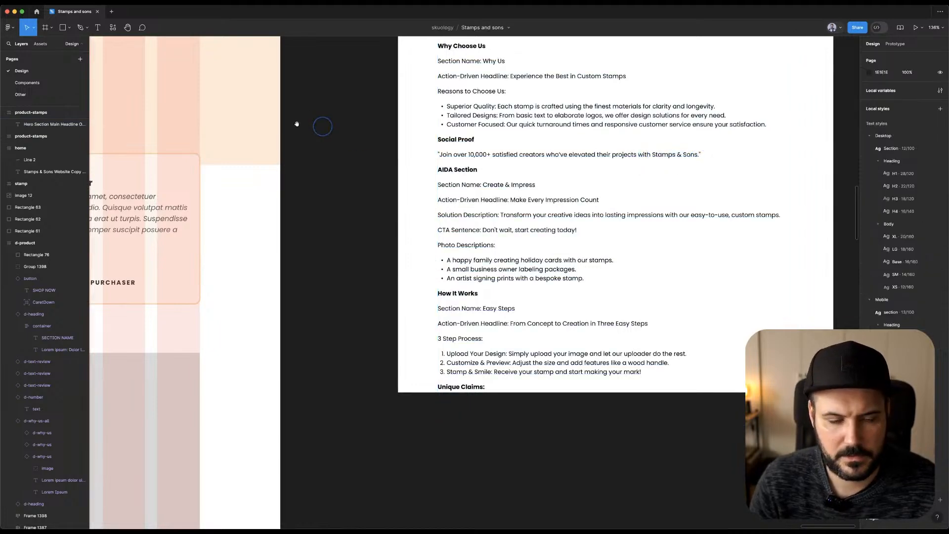
# Append "with Stamps & Sons." to the end of the orange happy-customers headline, with only "special moments" underlined.
pyautogui.hscroll(-15, 298, 124)
pyautogui.doubleClick(255, 148)
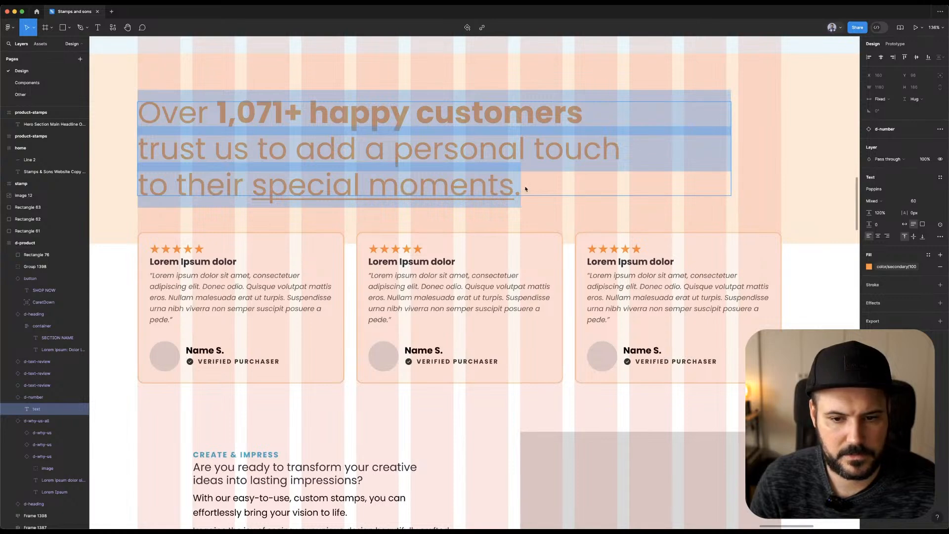
pyautogui.scroll(-5, 525, 188)
pyautogui.click(705, 239)
pyautogui.hscroll(5, 706, 239)
pyautogui.scroll(-3, 705, 239)
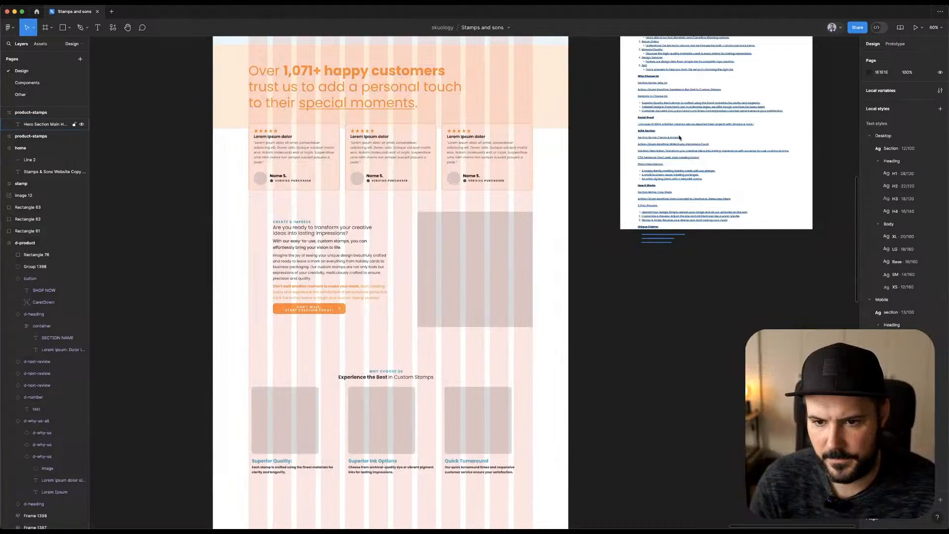
pyautogui.rightClick(598, 115)
pyautogui.click(597, 114)
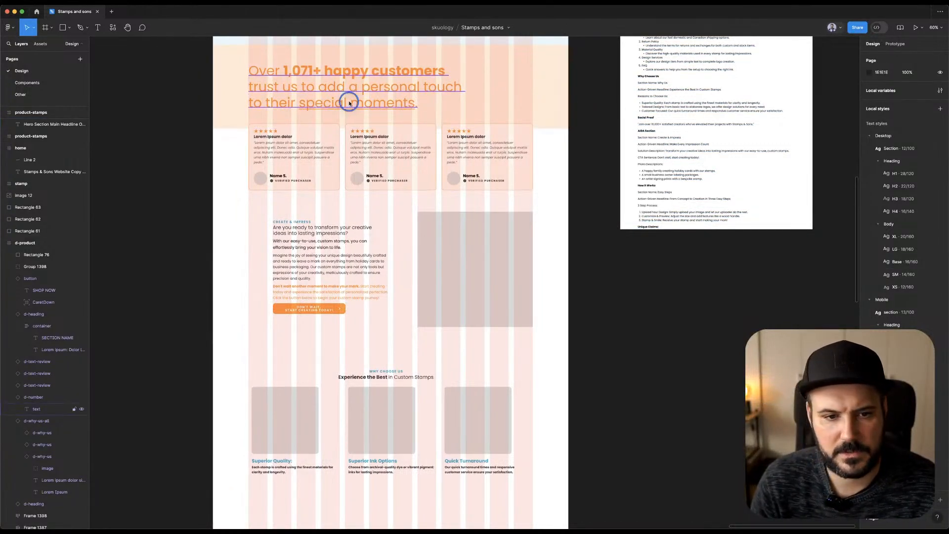
pyautogui.doubleClick(348, 102)
pyautogui.click(417, 105)
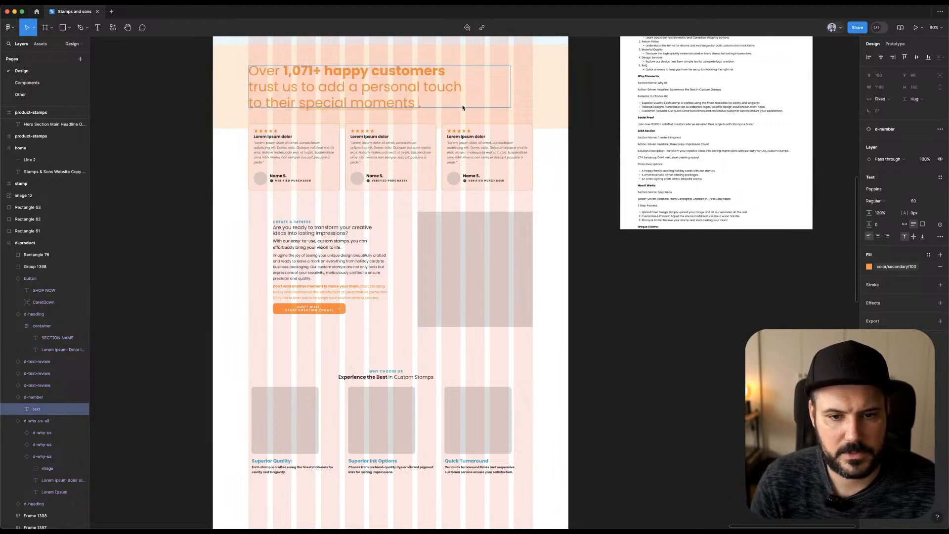
pyautogui.press('super+v')
pyautogui.moveTo(421, 106); pyautogui.dragTo(452, 121)
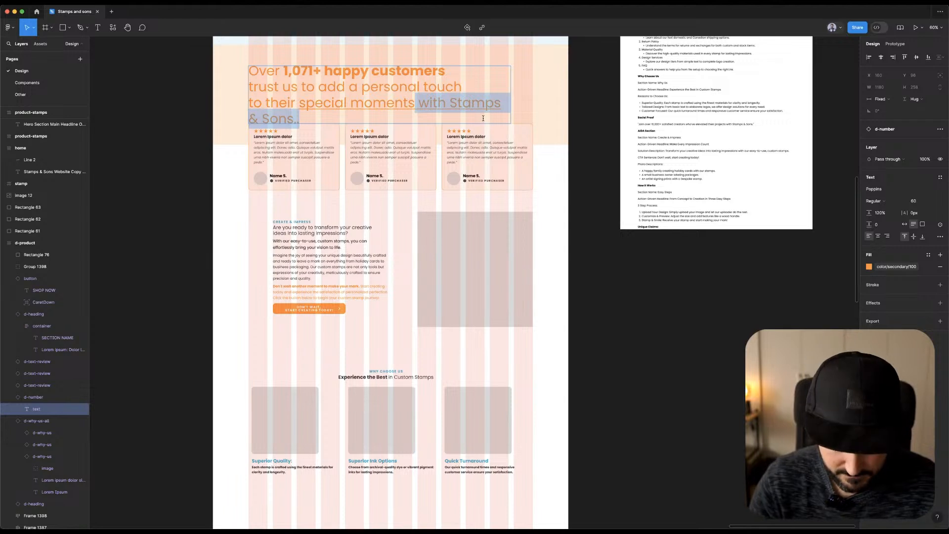
pyautogui.press('Escape')
pyautogui.press('Return')
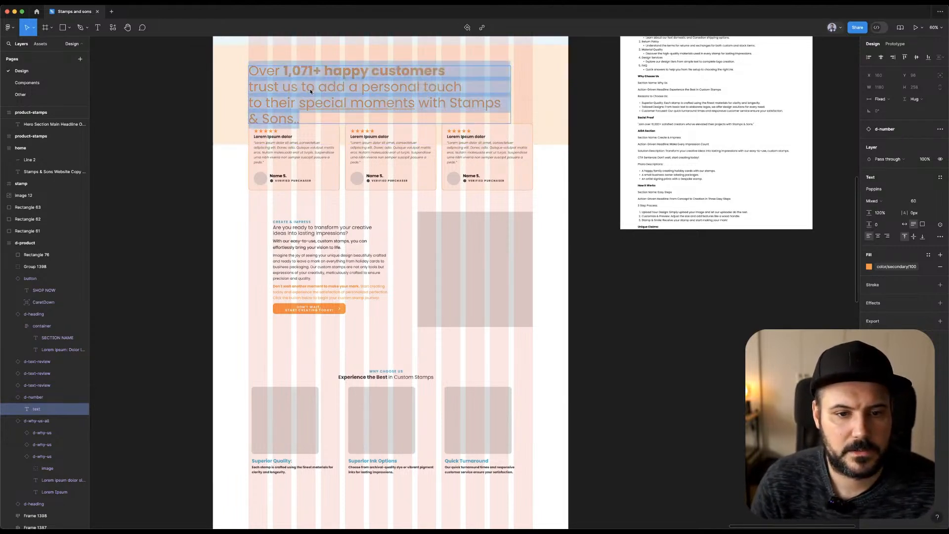
pyautogui.click(310, 91)
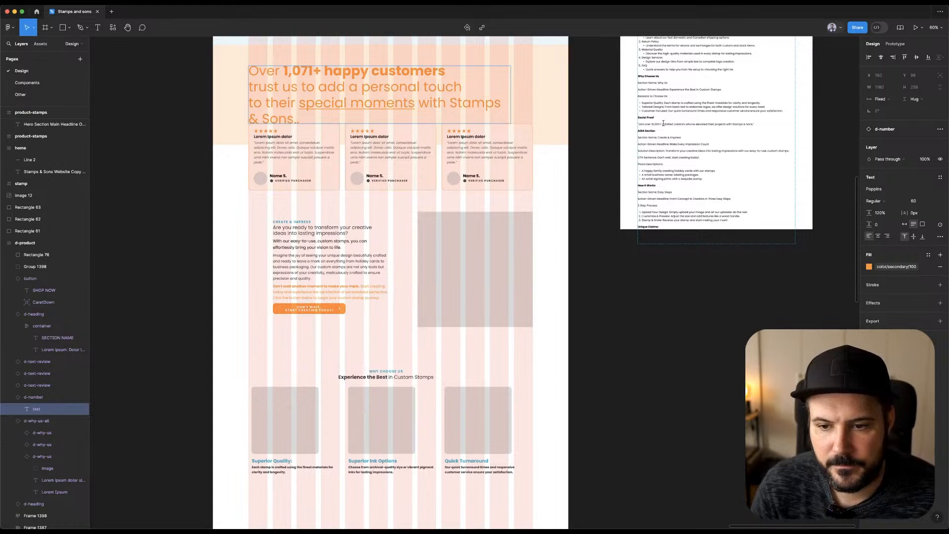
# Reduce the orange headline's font size to 51 so that its text fits on three lines.
pyautogui.moveTo(637, 123); pyautogui.dragTo(693, 124)
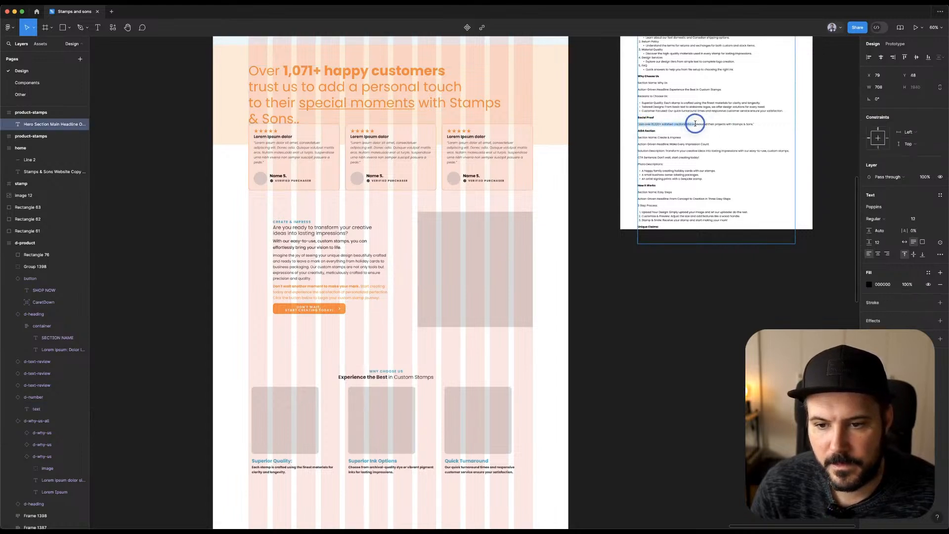
pyautogui.click(586, 118)
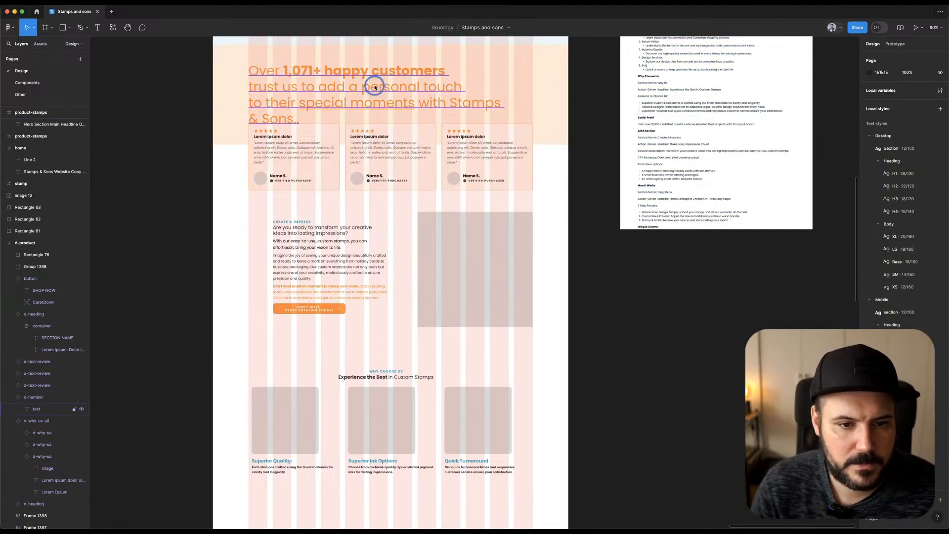
pyautogui.click(374, 88)
pyautogui.click(918, 201)
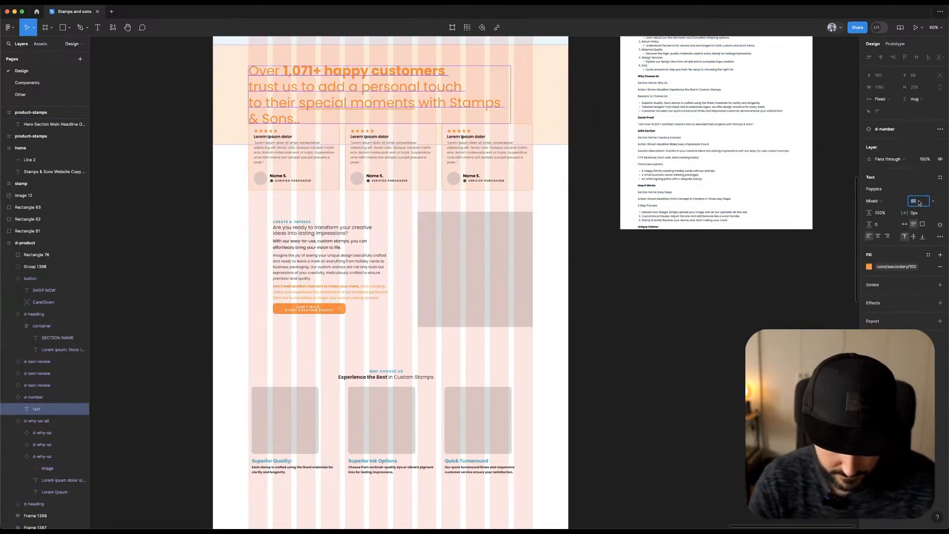
pyautogui.write('52')
pyautogui.press('Tab')
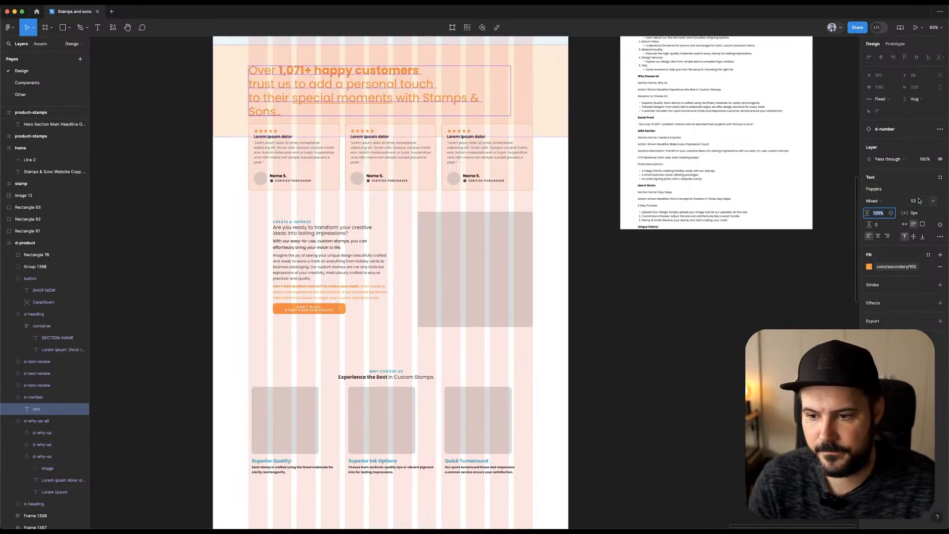
pyautogui.click(919, 200)
pyautogui.press('Down')
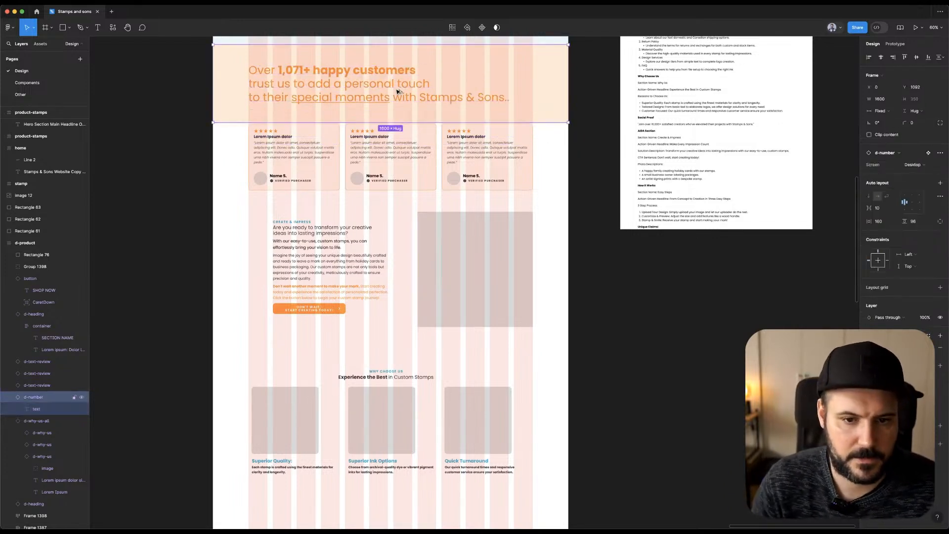
# Move the review cards and the Create & Impress section up slightly so the cards overlap the orange banner's lower edge.
pyautogui.click(475, 153)
pyautogui.moveTo(558, 152); pyautogui.dragTo(226, 314)
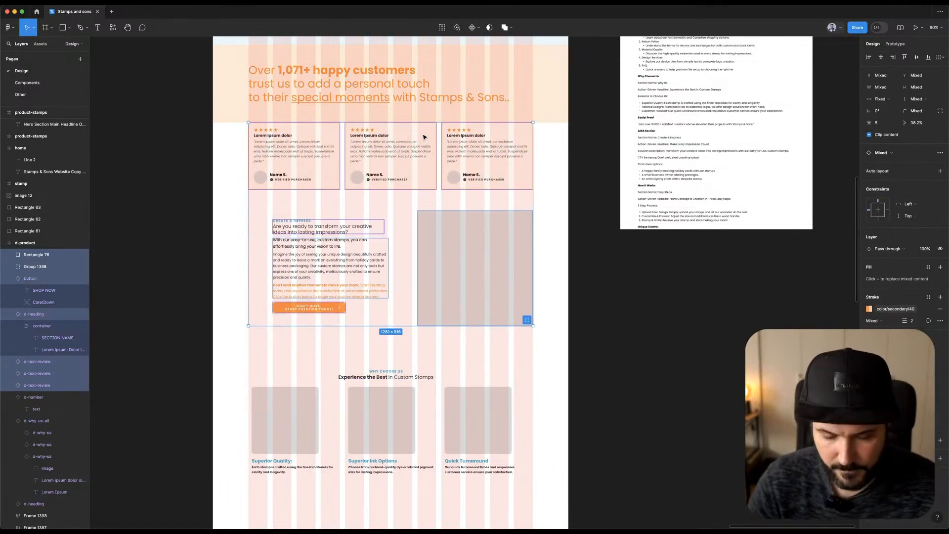
pyautogui.click(594, 141)
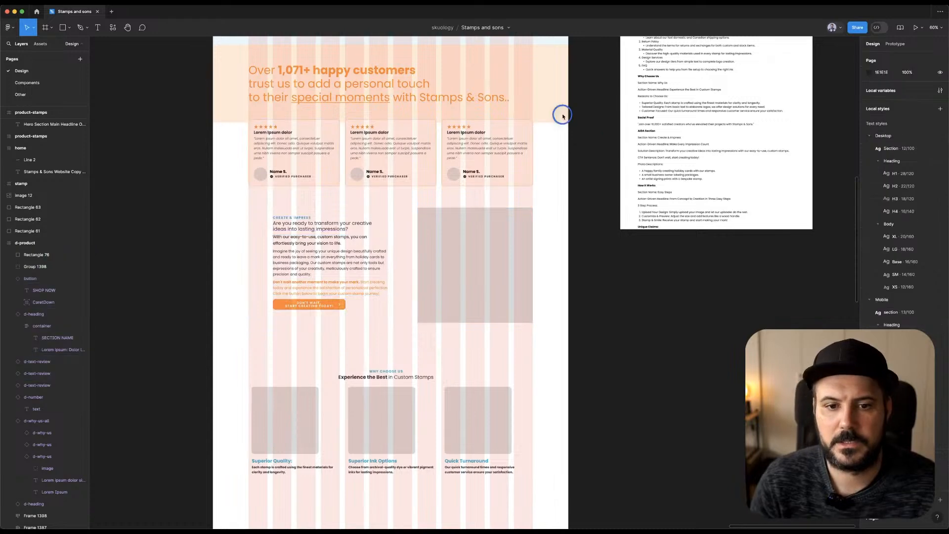
# Move the Why Choose Us heading and its three feature cards down to leave room for another section beneath Create & Impress.
pyautogui.scroll(3, 562, 117)
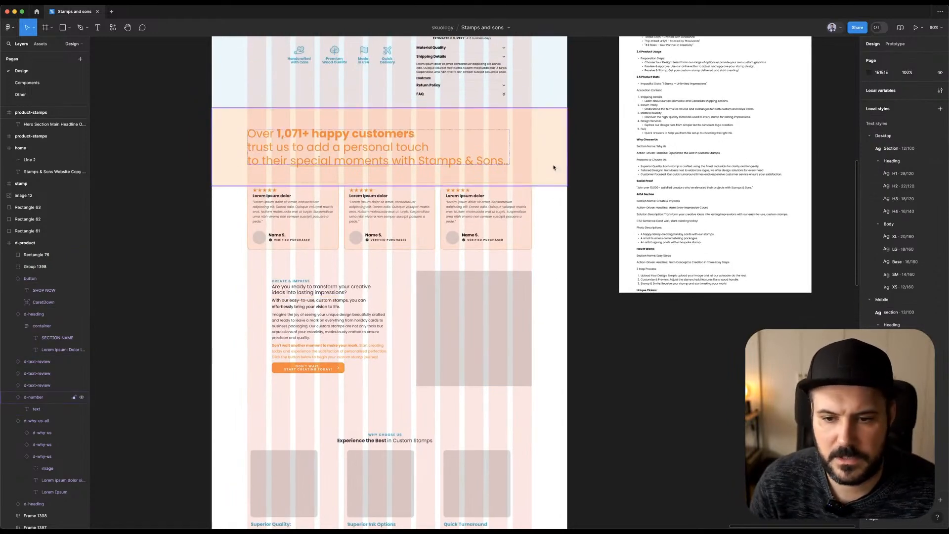
pyautogui.keyDown('ctrl'); pyautogui.scroll(5, 646, 226); pyautogui.keyUp('ctrl')
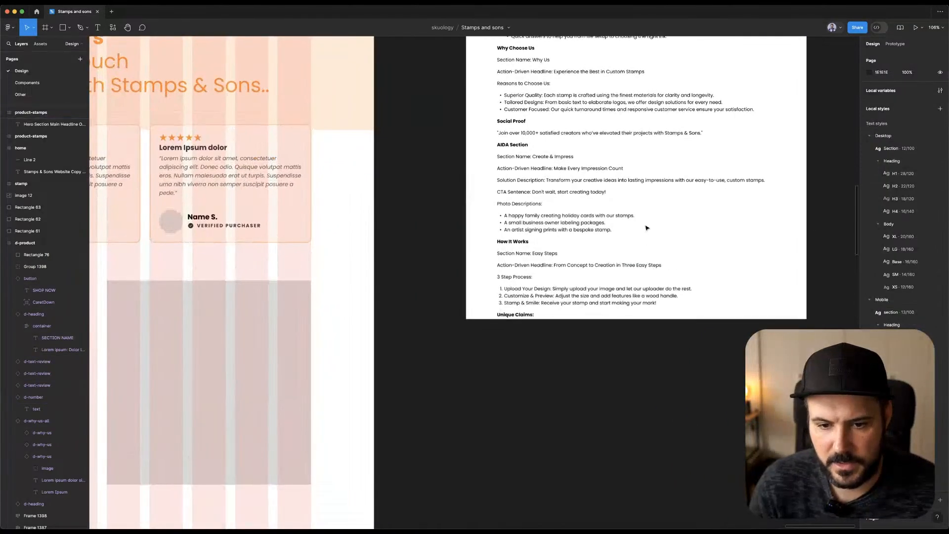
pyautogui.keyDown('ctrl'); pyautogui.scroll(-5, 460, 259); pyautogui.keyUp('ctrl')
pyautogui.scroll(-4, 420, 272)
pyautogui.hscroll(-3, 420, 272)
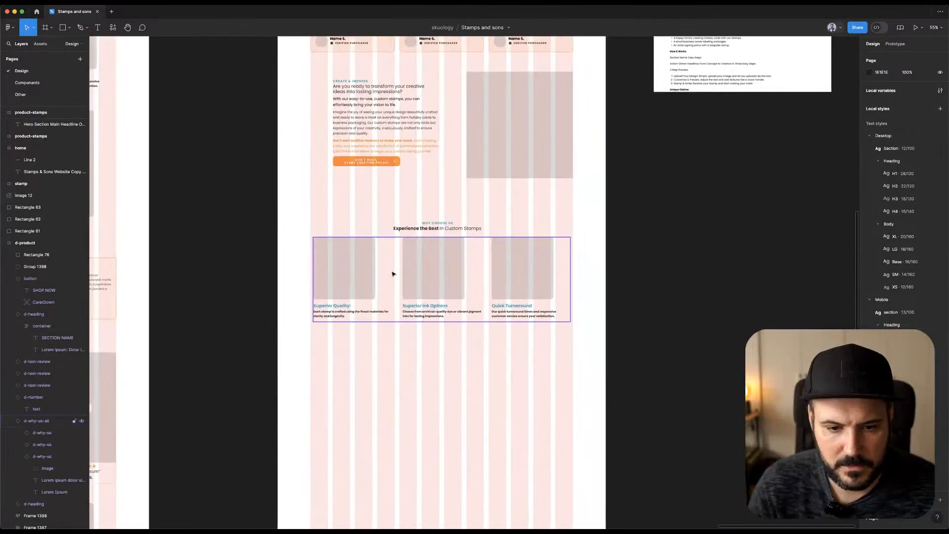
pyautogui.click(439, 224)
pyautogui.keyDown('shift'); pyautogui.click(443, 256); pyautogui.keyUp('shift')
pyautogui.moveTo(443, 256); pyautogui.dragTo(454, 232)
pyautogui.press('alt')
pyautogui.press('Down')
pyautogui.press('Down')
pyautogui.press('Down')
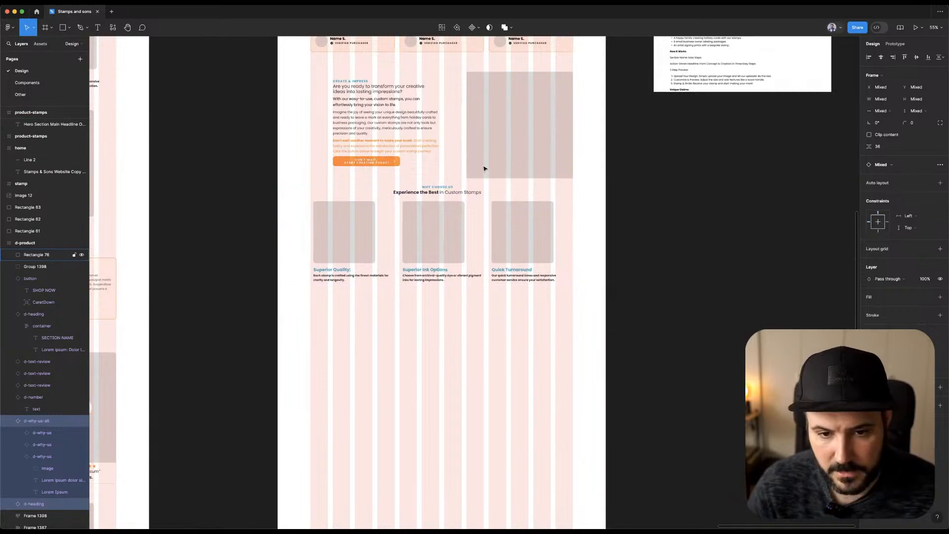
pyautogui.moveTo(454, 210); pyautogui.dragTo(455, 319)
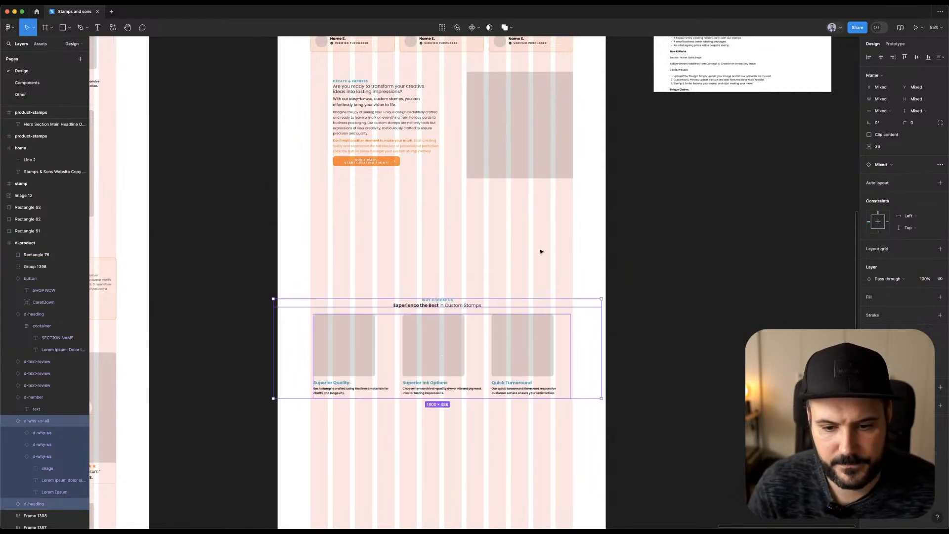
pyautogui.click(542, 246)
# Copy the section name "Easy Steps" from the How It Works part of the copy document.
pyautogui.scroll(4, 635, 207)
pyautogui.hscroll(1, 635, 207)
pyautogui.scroll(5, 627, 233)
pyautogui.click(567, 251)
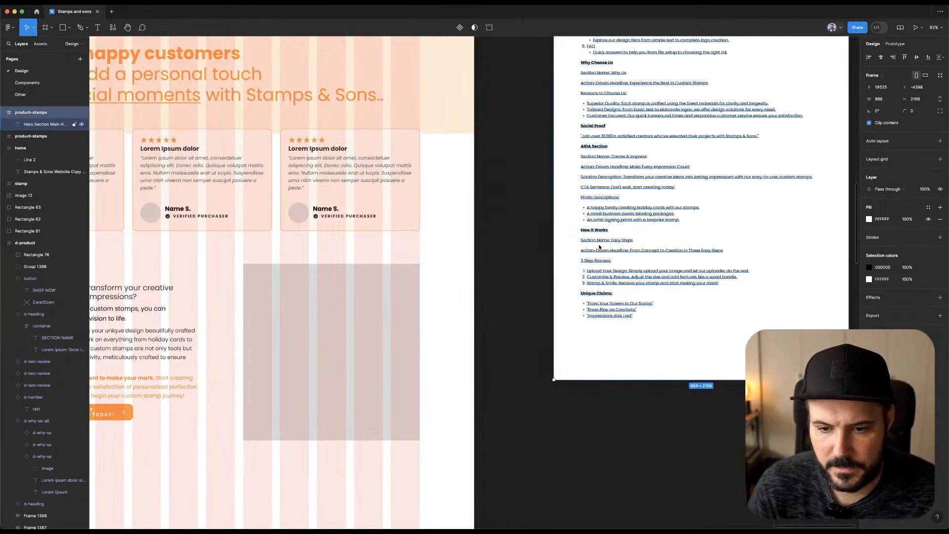
pyautogui.doubleClick(601, 243)
pyautogui.moveTo(611, 240); pyautogui.dragTo(673, 242)
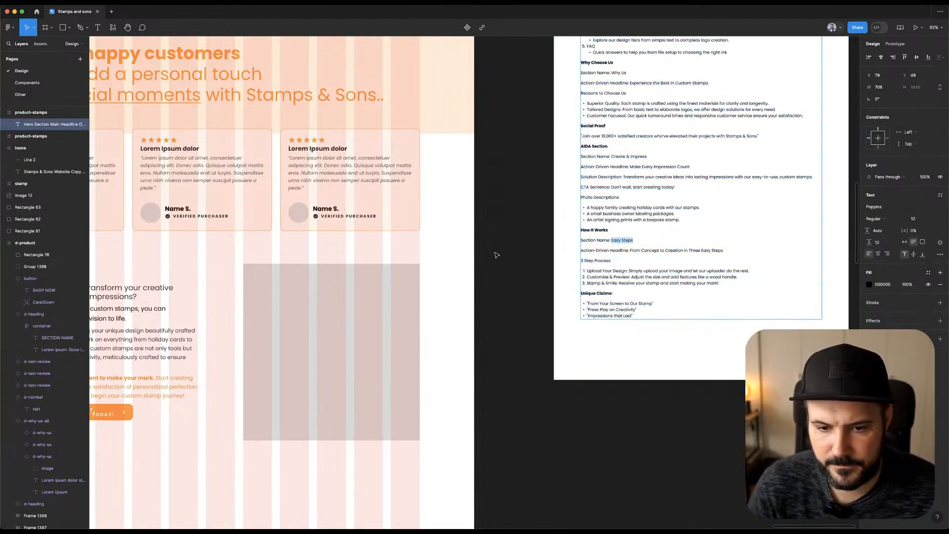
pyautogui.click(489, 368)
# Duplicate the Why Choose Us heading into the empty space above it, below the Create & Impress section.
pyautogui.hscroll(-5, 593, 286)
pyautogui.scroll(-4, 593, 287)
pyautogui.scroll(-5, 680, 208)
pyautogui.scroll(-1, 562, 354)
pyautogui.moveTo(566, 318); pyautogui.dragTo(573, 242)
pyautogui.click(578, 236)
pyautogui.scroll(5, 579, 239)
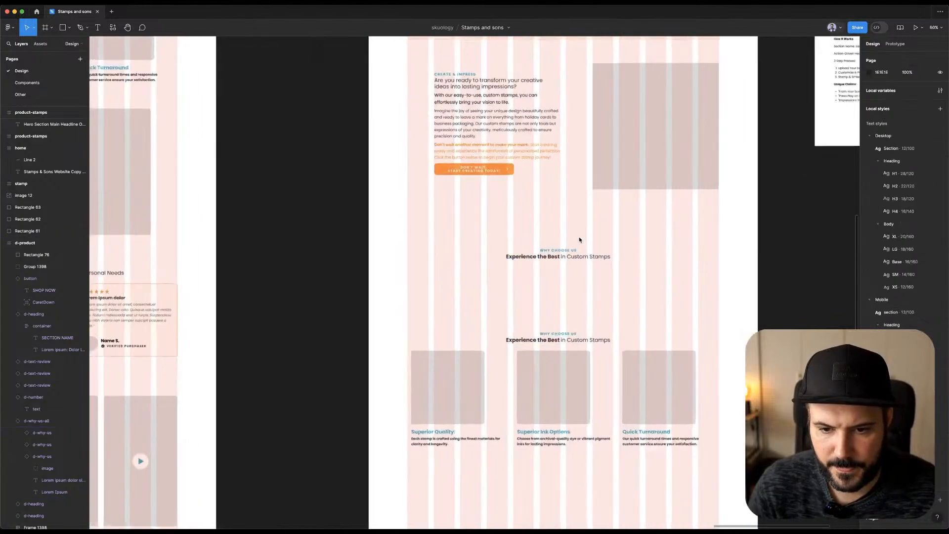
# Change the duplicated heading's section name to "EASY STEPS".
pyautogui.keyDown('super'); pyautogui.doubleClick(560, 254); pyautogui.keyUp('super')
pyautogui.write('EASY STEPS')
pyautogui.click(568, 218)
# Copy "Upload Your Design" from the document's 3 Step Process list and paste it as a text layer below the Easy Steps heading.
pyautogui.scroll(-5, 600, 220)
pyautogui.moveTo(624, 248); pyautogui.dragTo(495, 317)
pyautogui.moveTo(637, 236); pyautogui.dragTo(582, 289)
pyautogui.scroll(2, 664, 201)
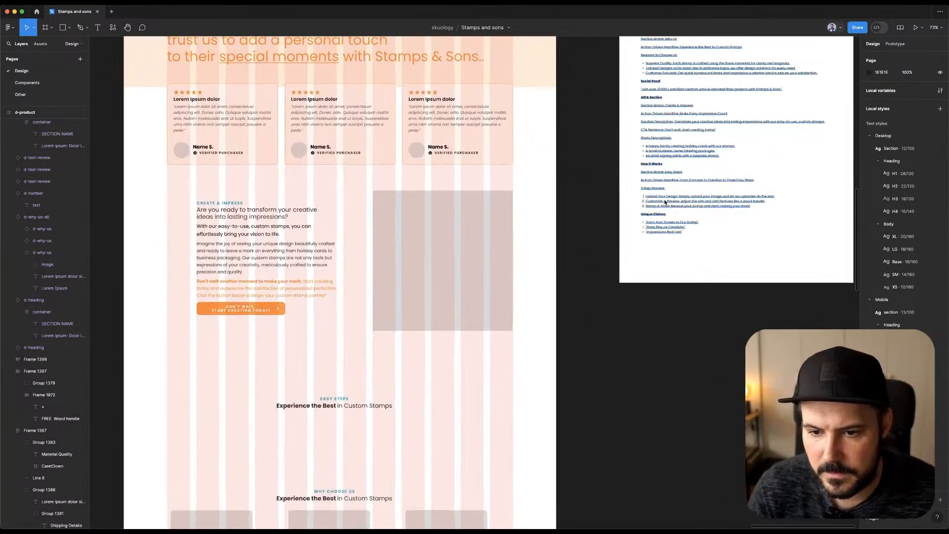
pyautogui.doubleClick(663, 201)
pyautogui.click(660, 200)
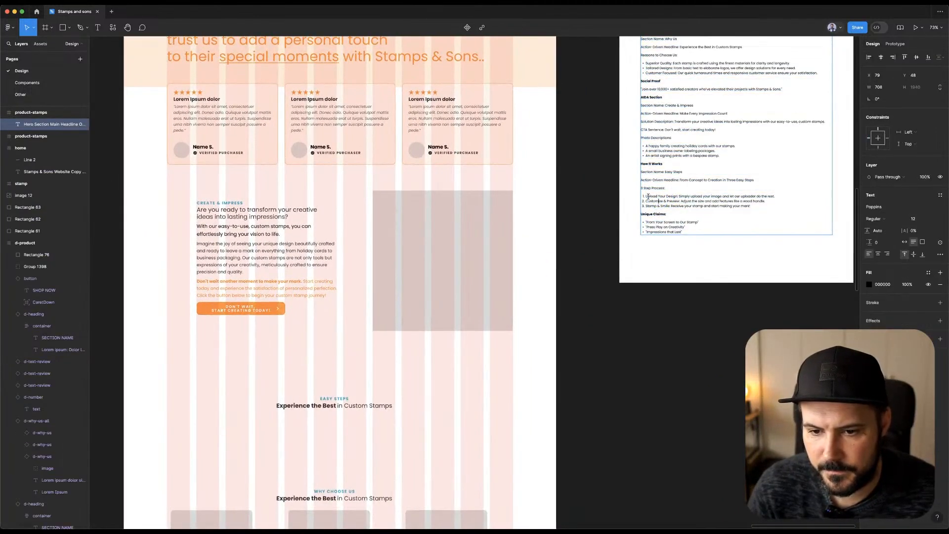
pyautogui.moveTo(649, 198); pyautogui.dragTo(676, 199)
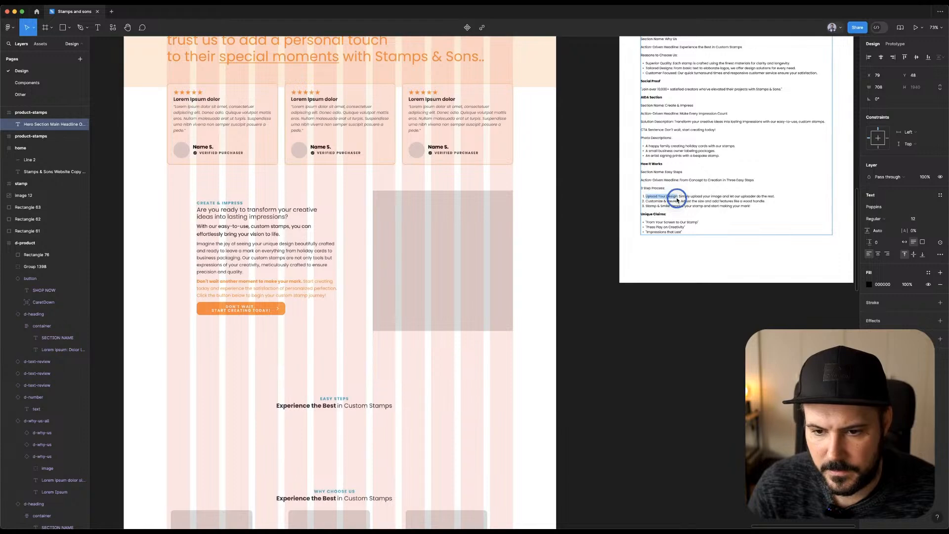
pyautogui.hotkey('ctrl', 'c')
pyautogui.click(265, 443)
pyautogui.hotkey('ctrl', 'v')
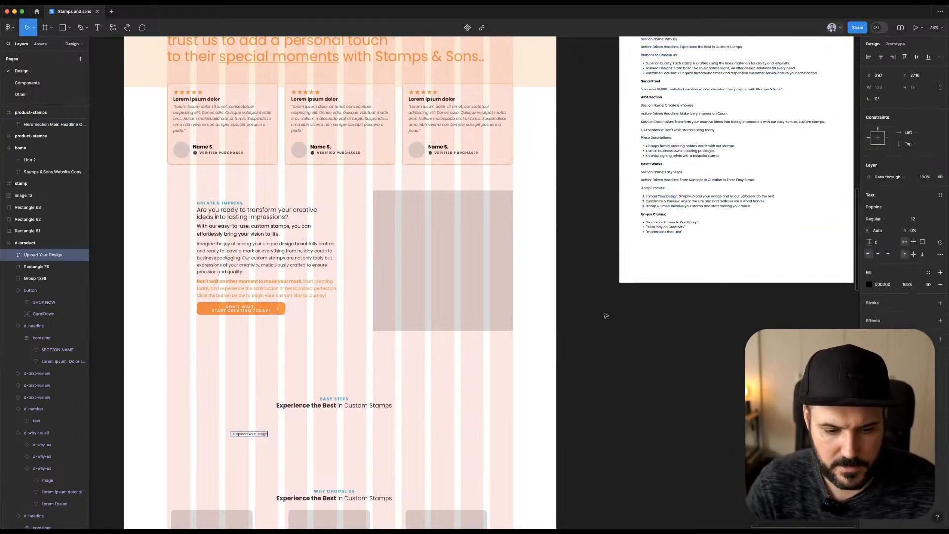
# Replace the Easy Steps headline with "From Concept to Creation in Three Easy Steps" copied from the document.
pyautogui.doubleClick(677, 197)
pyautogui.moveTo(751, 206); pyautogui.dragTo(784, 180)
pyautogui.doubleClick(356, 405)
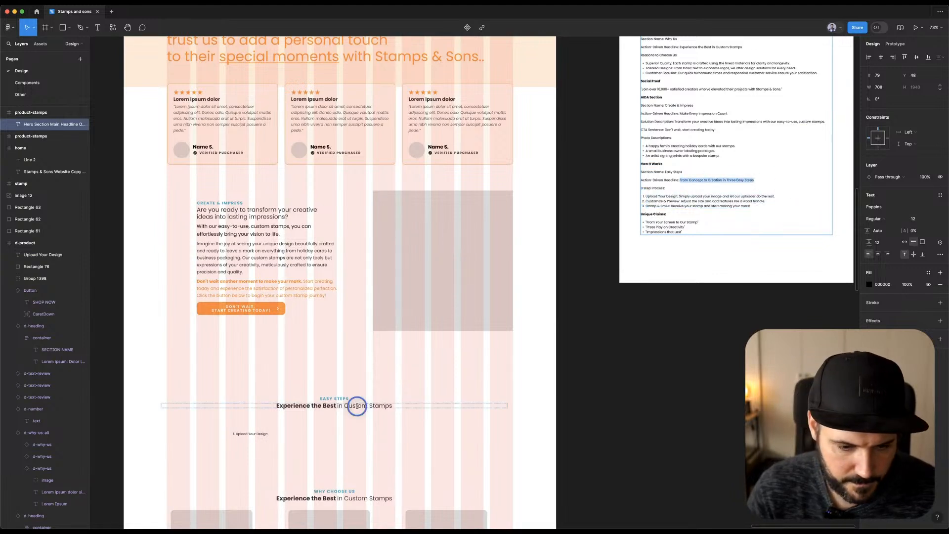
pyautogui.hotkey('ctrl', 'v')
pyautogui.click(324, 409)
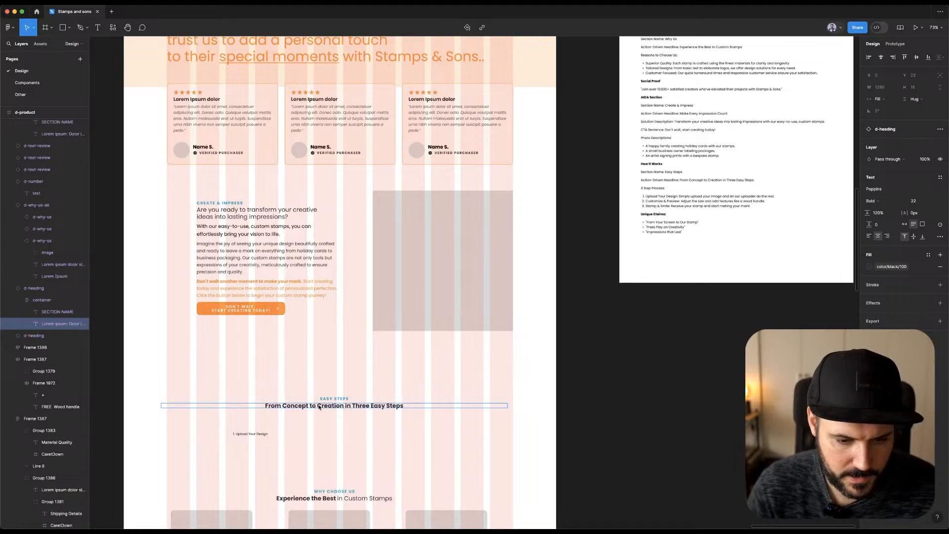
# Remove the bold weight from "From Concept to Creation in" in the Easy Steps headline, keeping "Three Easy Steps" bold.
pyautogui.doubleClick(299, 407)
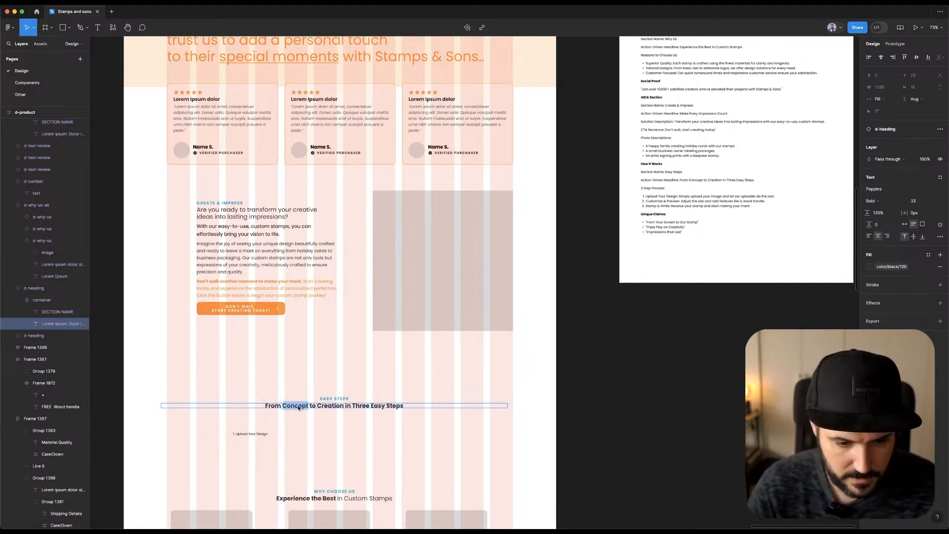
pyautogui.moveTo(353, 409); pyautogui.dragTo(214, 404)
pyautogui.press('super+b')
pyautogui.click(384, 375)
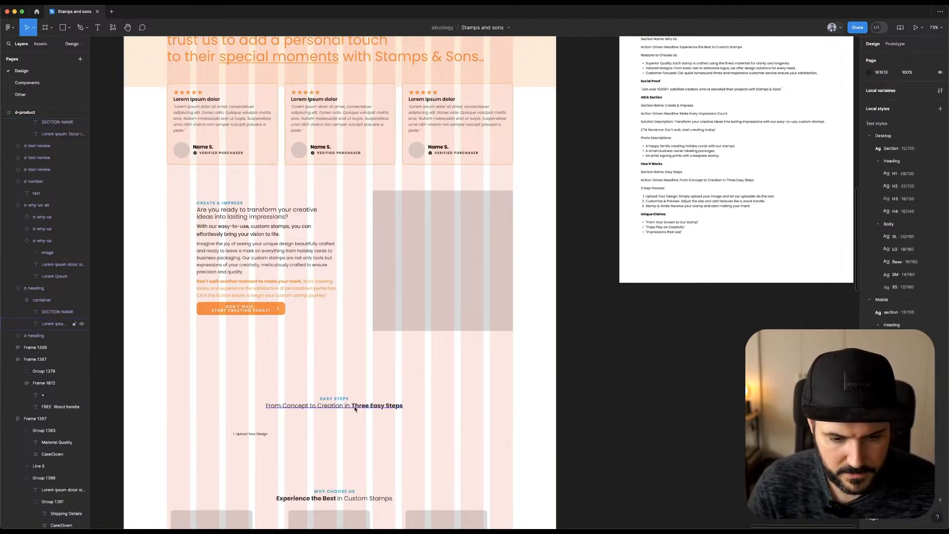
# Replace the word "Three" in the Easy Steps headline with "3".
pyautogui.doubleClick(355, 407)
pyautogui.doubleClick(356, 407)
pyautogui.write('3')
pyautogui.click(427, 379)
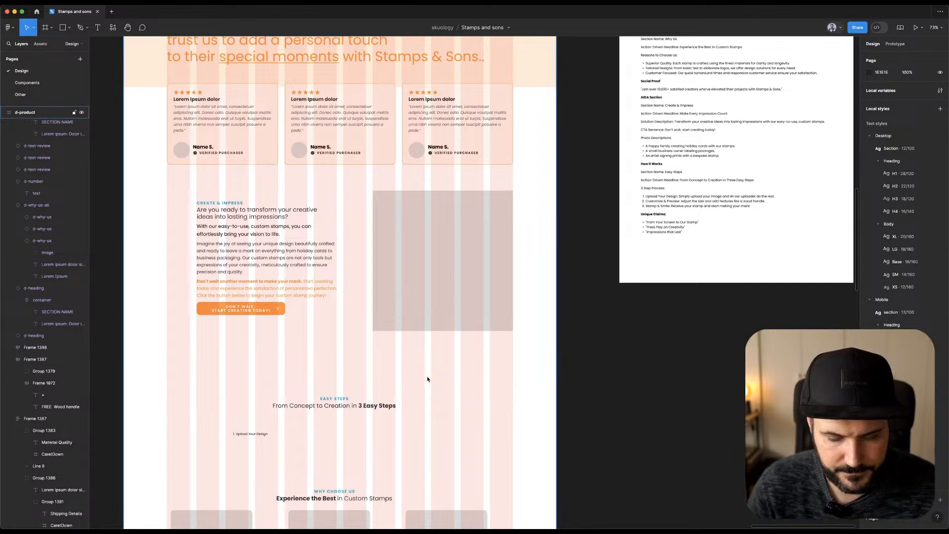
# Copy all three items of the document's 3 Step Process list and delete the small Upload Your Design text below the Easy Steps heading.
pyautogui.click(688, 207)
pyautogui.click(742, 188)
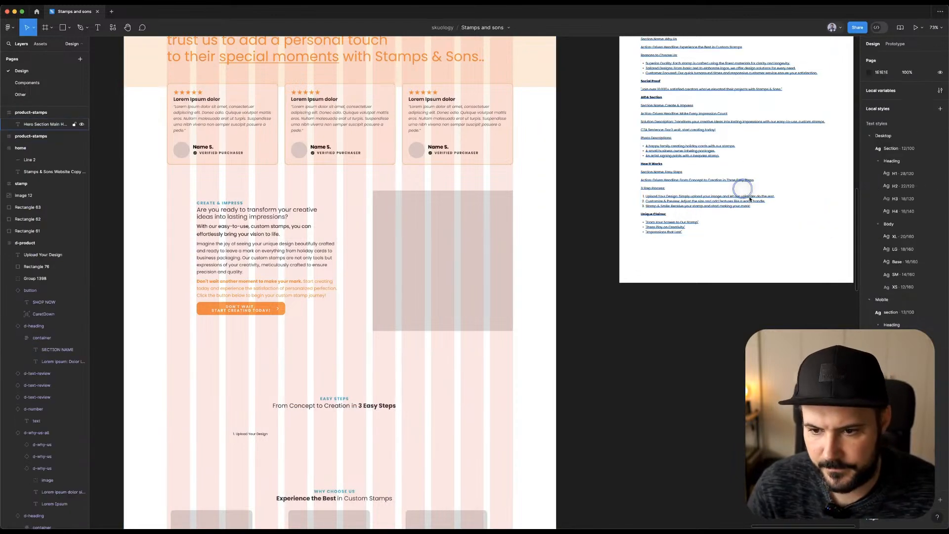
pyautogui.doubleClick(750, 201)
pyautogui.moveTo(751, 205); pyautogui.dragTo(612, 197)
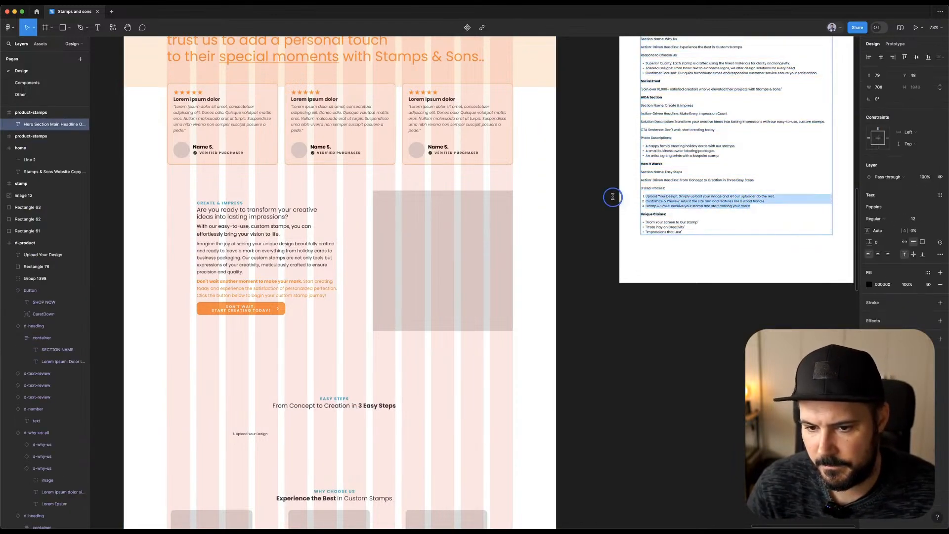
pyautogui.click(578, 190)
pyautogui.click(579, 187)
pyautogui.scroll(-2, 568, 241)
pyautogui.scroll(5, 439, 300)
pyautogui.click(222, 351)
pyautogui.press('Delete')
# Move the Easy Steps heading up closer to the Create & Impress section and paste the copied list well below it.
pyautogui.click(404, 297)
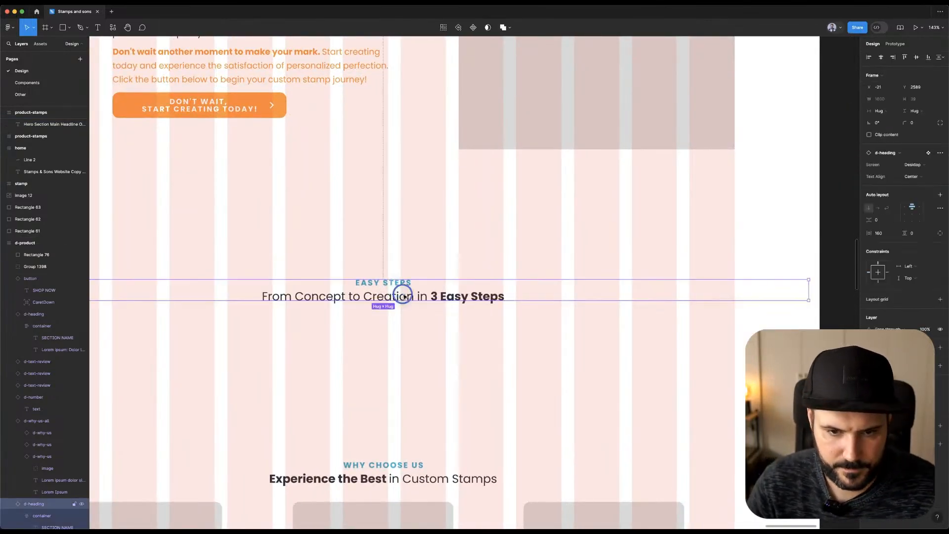
pyautogui.moveTo(403, 297); pyautogui.dragTo(402, 188)
pyautogui.click(396, 238)
pyautogui.hotkey('ctrl', 'v')
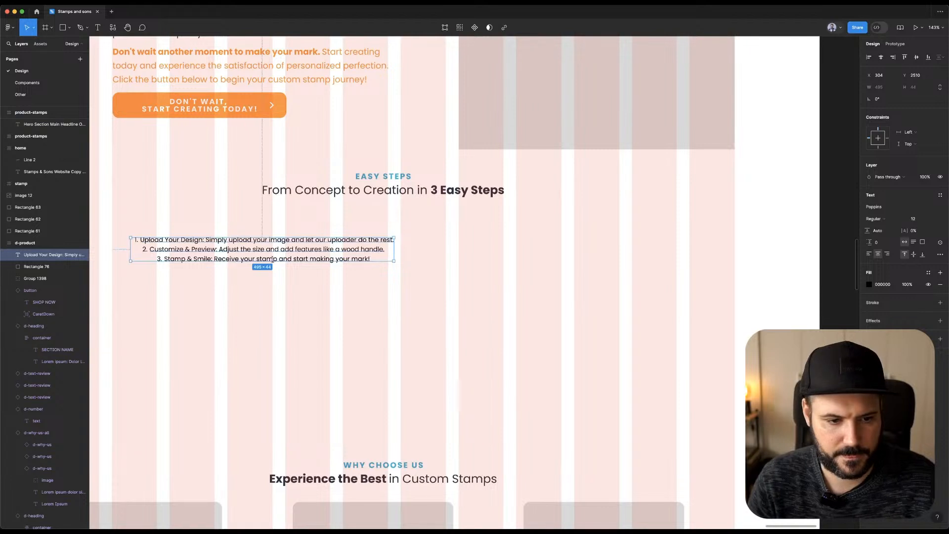
pyautogui.hscroll(-5, 283, 261)
pyautogui.moveTo(381, 271); pyautogui.dragTo(378, 377)
pyautogui.press('Escape')
# Draw a square image placeholder about 193 px wide with corner radius 12 below the Easy Steps heading, and move the list below it.
pyautogui.press('r')
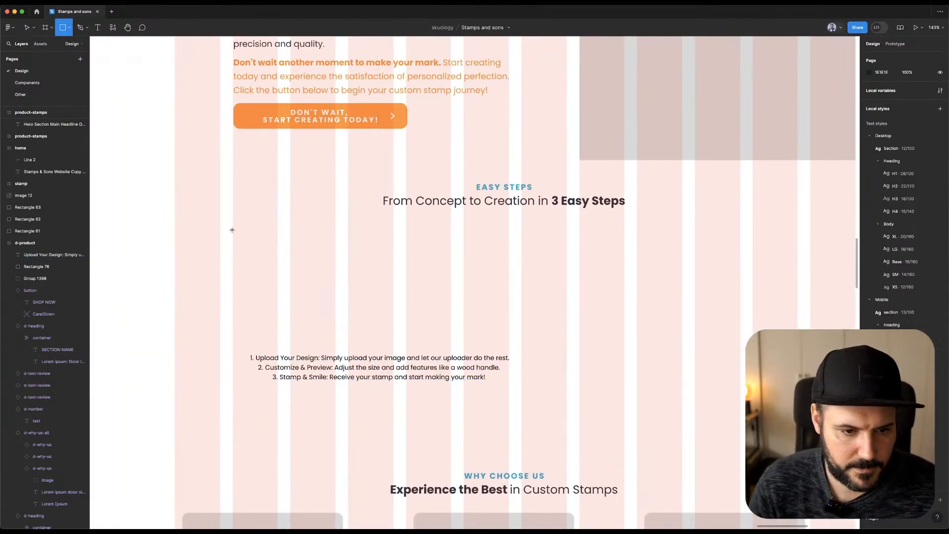
pyautogui.moveTo(233, 230); pyautogui.dragTo(336, 332)
pyautogui.click(928, 100)
pyautogui.click(884, 156)
pyautogui.moveTo(358, 365); pyautogui.dragTo(342, 403)
# Add a bold "STEP 1" text layer between the square placeholder and the list.
pyautogui.press('t')
pyautogui.click(267, 348)
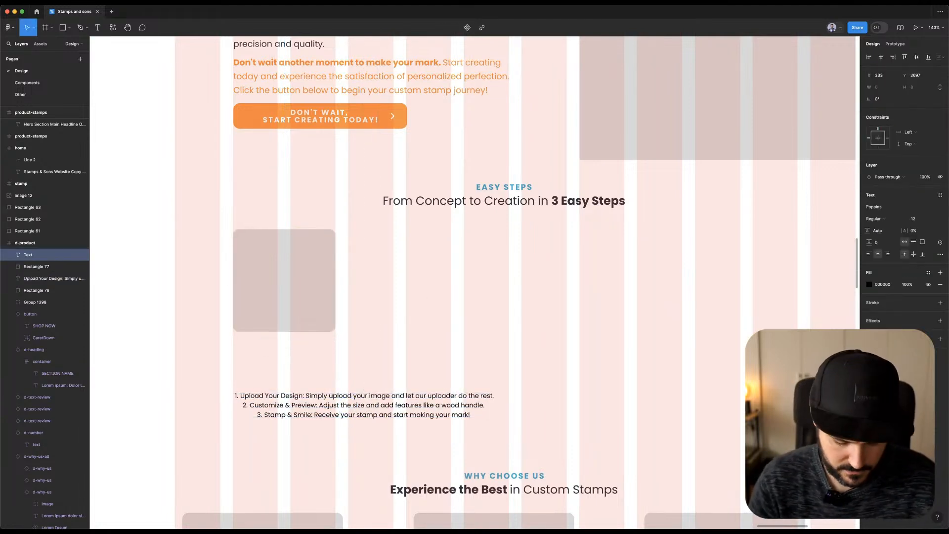
pyautogui.write('STEP')
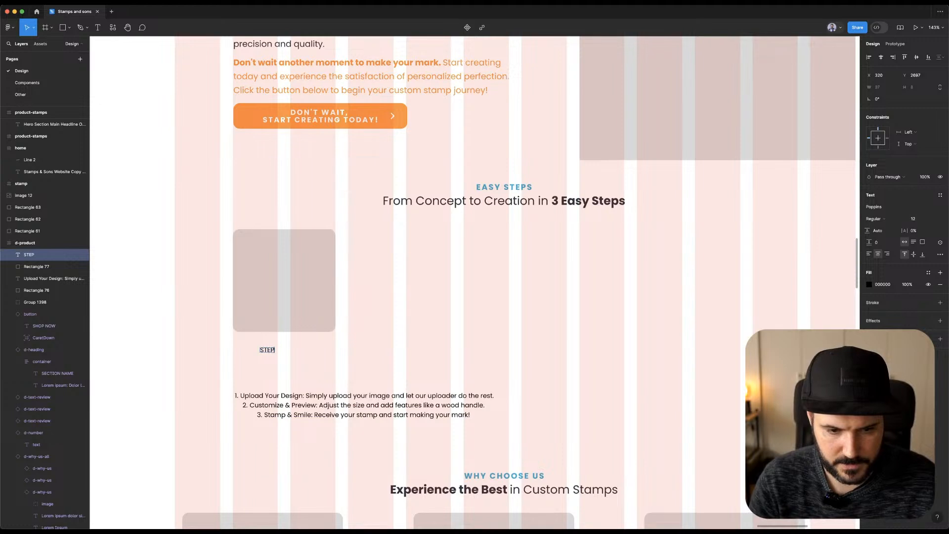
pyautogui.write(' 1')
pyautogui.press('Escape')
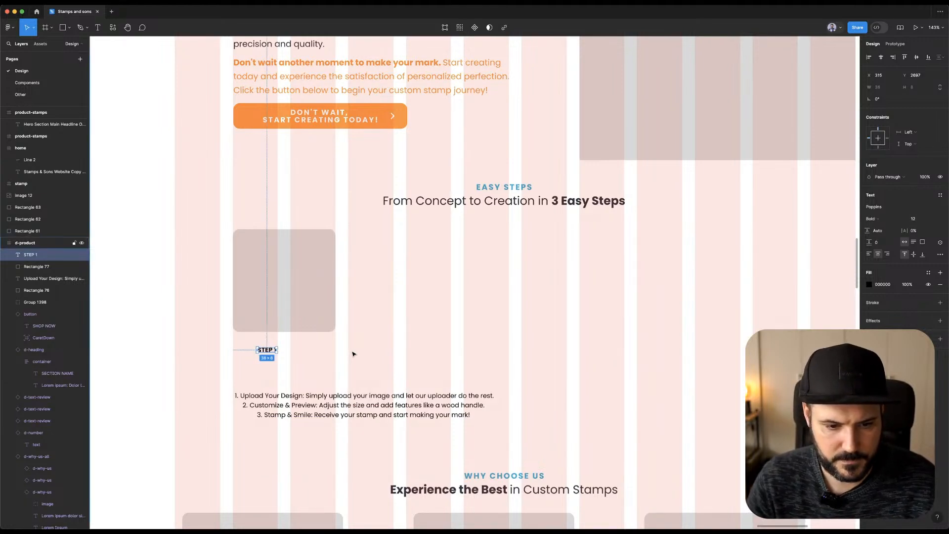
pyautogui.press('Escape')
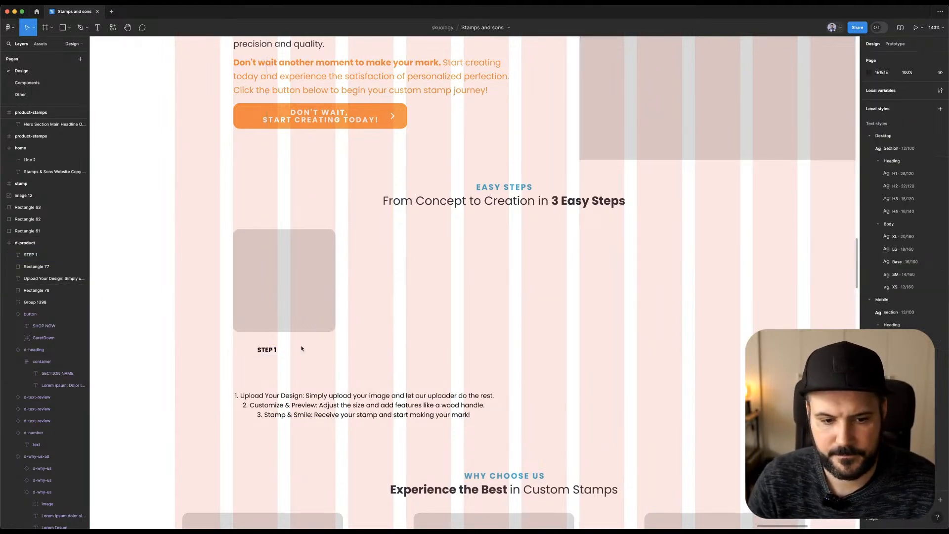
# Fill the STEP 1 text with the color/white/100 library colour.
pyautogui.click(268, 351)
pyautogui.click(929, 274)
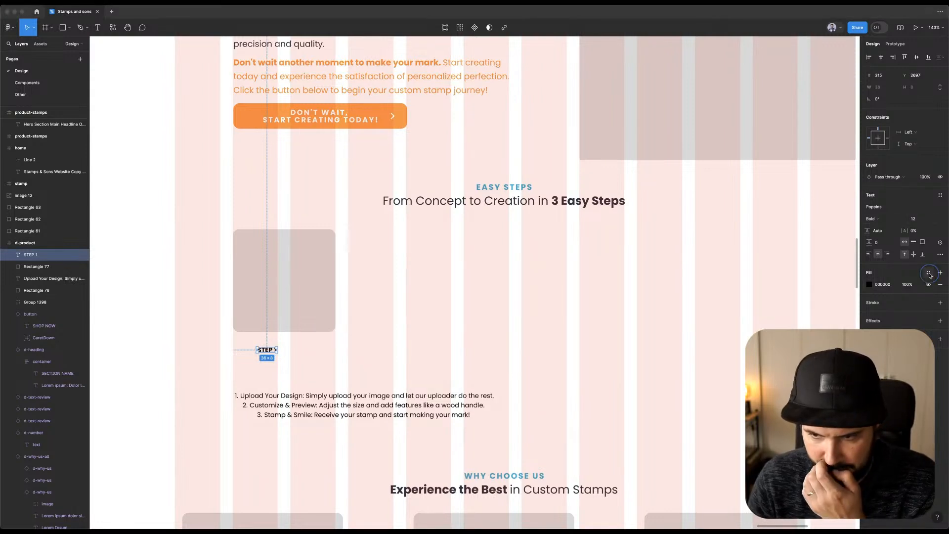
pyautogui.click(927, 274)
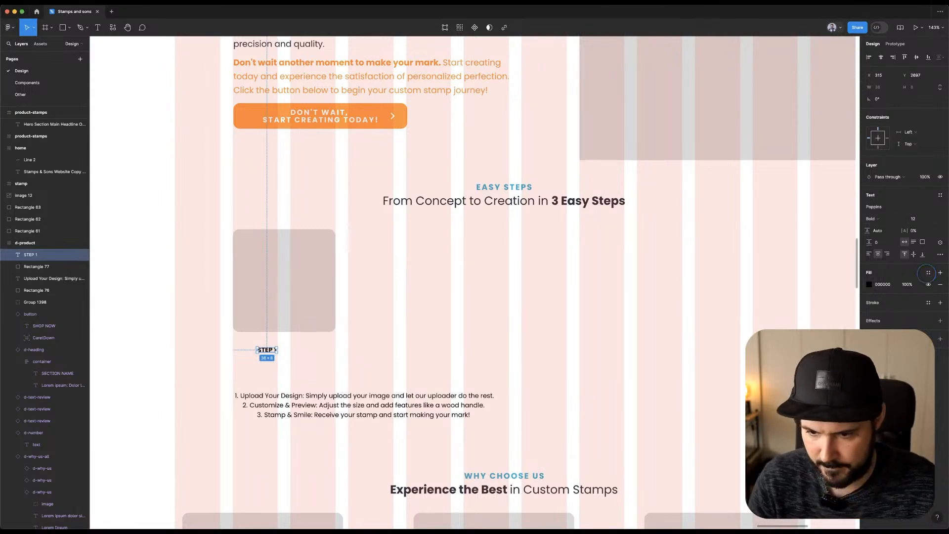
pyautogui.click(927, 274)
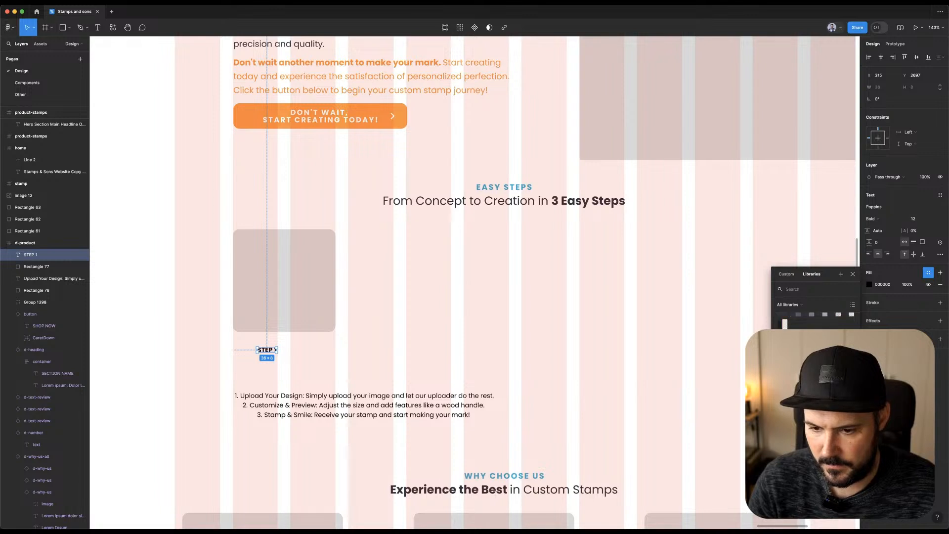
pyautogui.click(785, 365)
pyautogui.click(260, 371)
# Wrap the STEP 1 text in an auto layout frame with 12 horizontal and 4 vertical padding.
pyautogui.click(274, 350)
pyautogui.press('super+g')
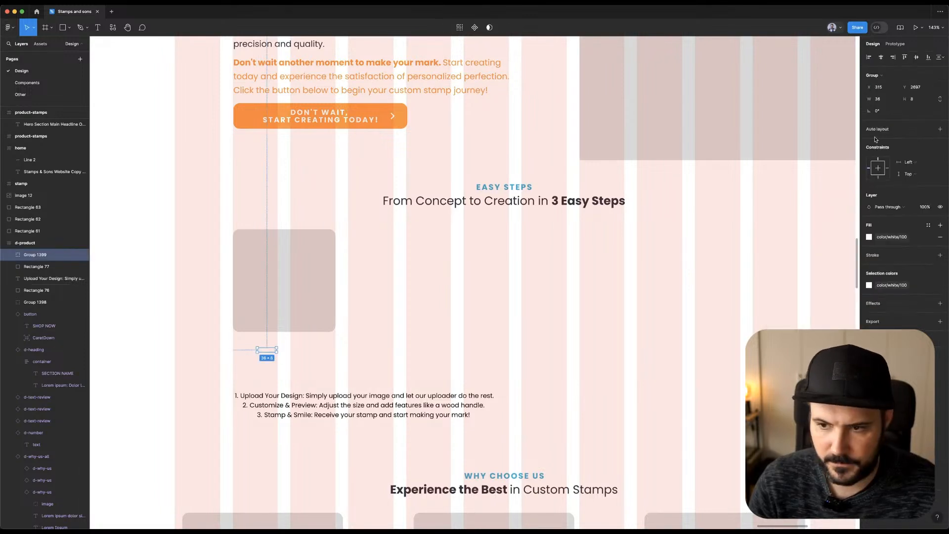
pyautogui.click(940, 129)
pyautogui.write('12')
pyautogui.click(884, 179)
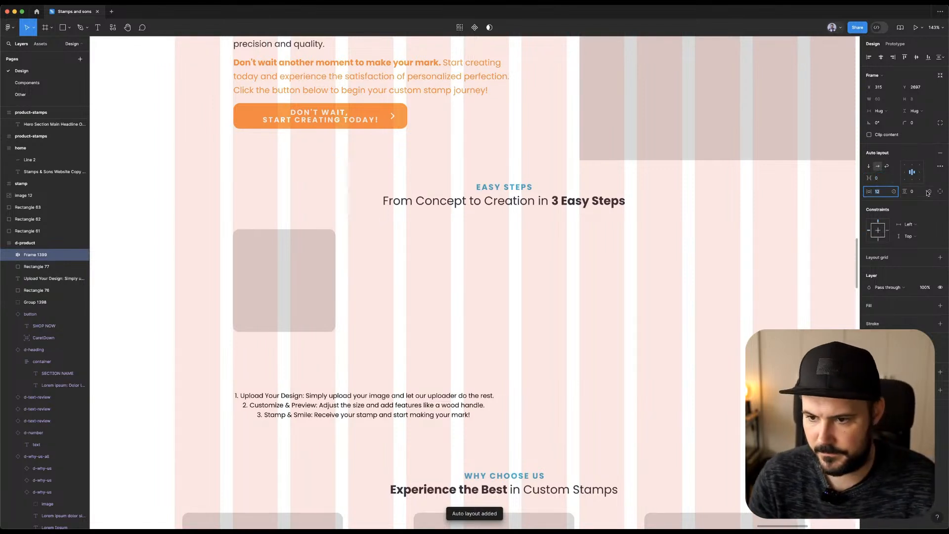
pyautogui.click(922, 193)
# Style the STEP 1 badge with the color/primary/100 fill and corner radius 12, placed directly under the placeholder's left edge.
pyautogui.click(927, 307)
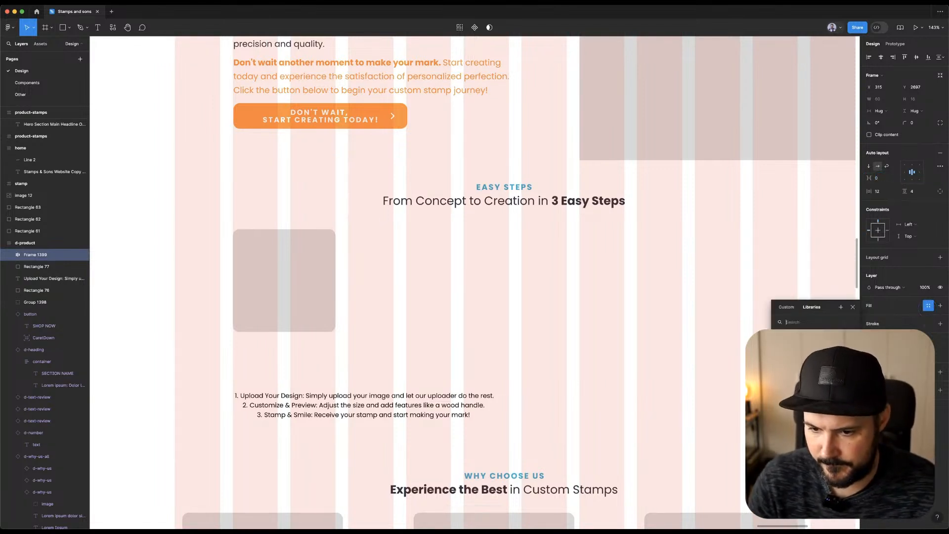
pyautogui.click(801, 317)
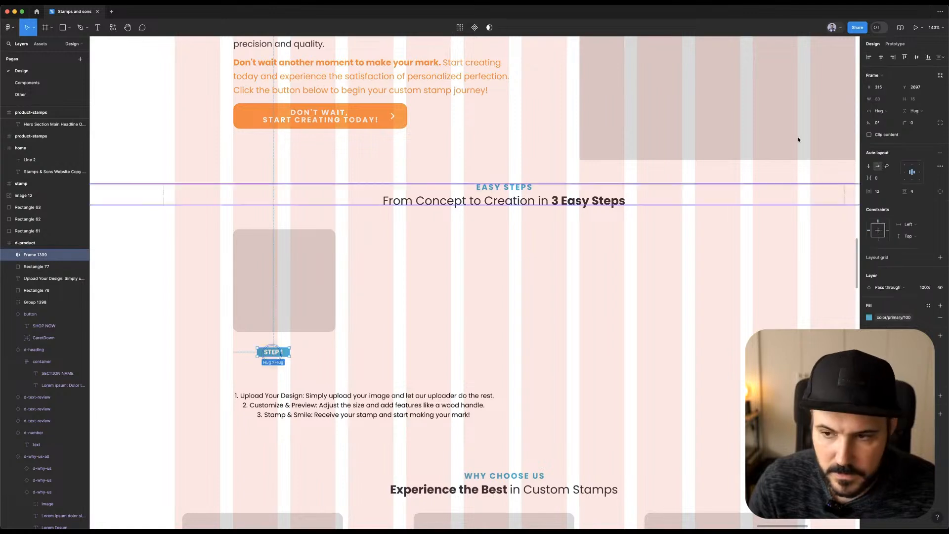
pyautogui.click(930, 124)
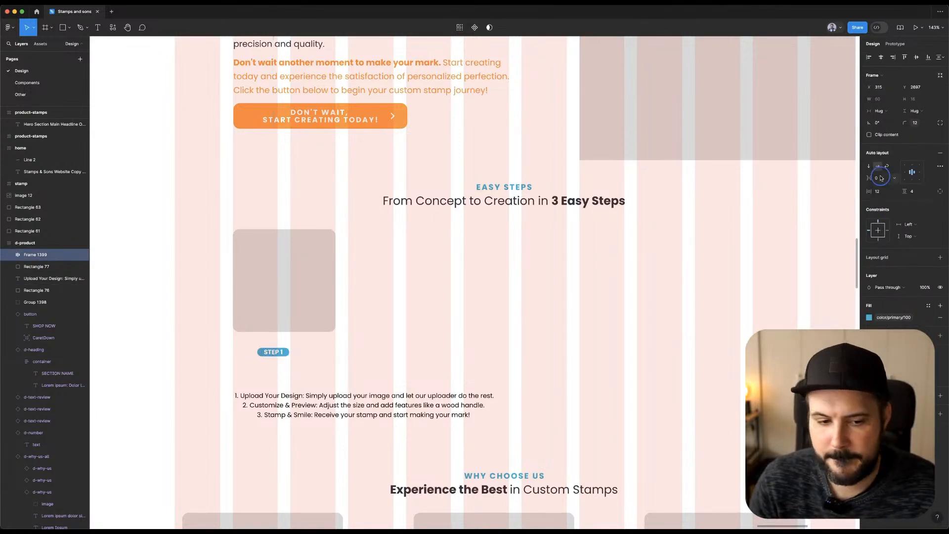
pyautogui.click(881, 179)
pyautogui.moveTo(272, 355); pyautogui.dragTo(247, 346)
# Copy "Upload Your Design" from the pasted list and paste it as a new text layer below the STEP 1 badge.
pyautogui.scroll(-5, 383, 320)
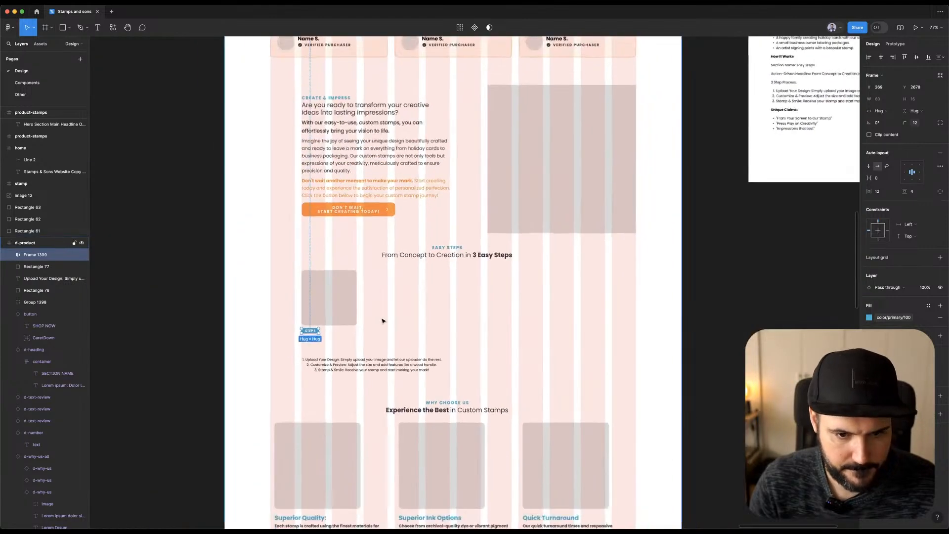
pyautogui.scroll(3, 384, 320)
pyautogui.click(288, 379)
pyautogui.doubleClick(312, 382)
pyautogui.moveTo(273, 380); pyautogui.dragTo(319, 382)
pyautogui.press('super+c')
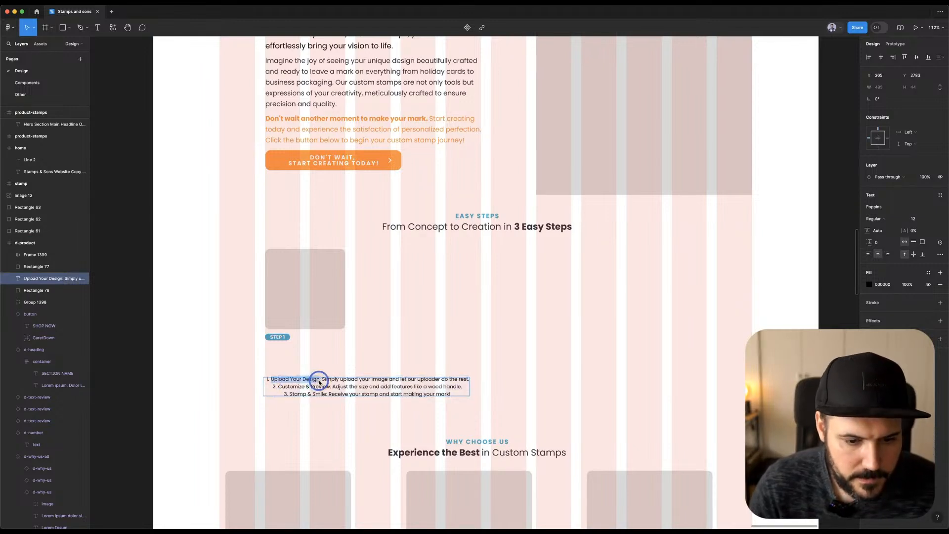
pyautogui.click(329, 342)
pyautogui.press('t')
pyautogui.click(310, 345)
pyautogui.press('super+v')
pyautogui.press('Escape')
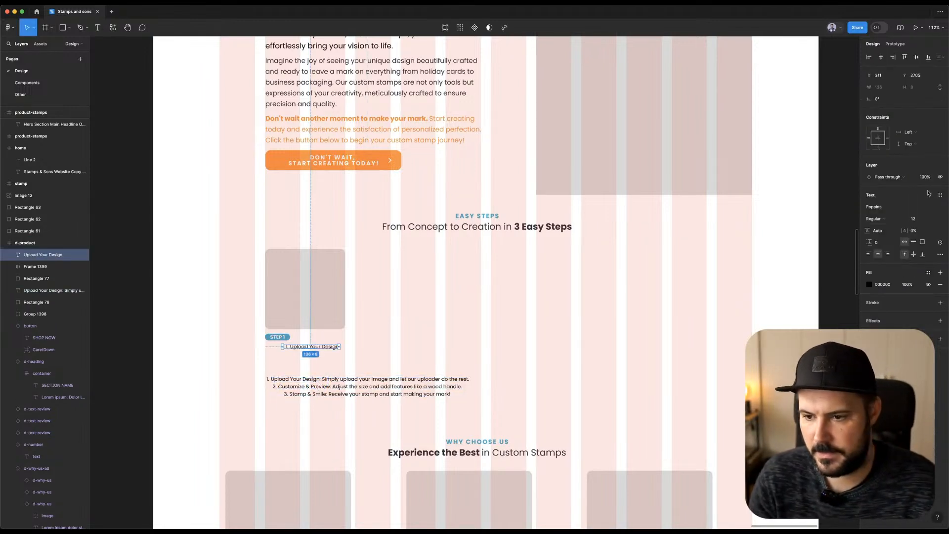
# Format the Upload Your Design title as Desktop/Heading/H3 in bold and remove its list number.
pyautogui.click(890, 300)
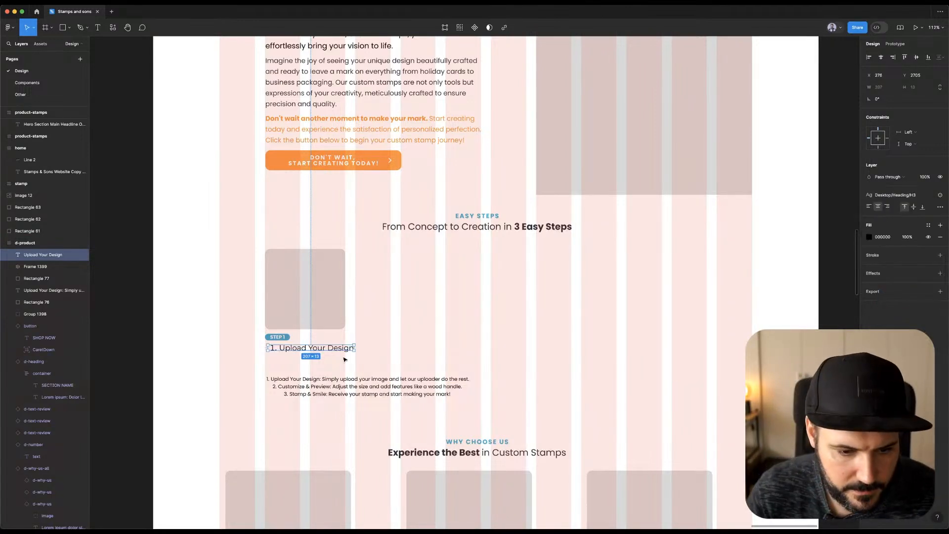
pyautogui.click(278, 351)
pyautogui.click(279, 349)
pyautogui.doubleClick(280, 349)
pyautogui.click(278, 349)
pyautogui.press('BackSpace')
pyautogui.press('Escape')
pyautogui.press('super+b')
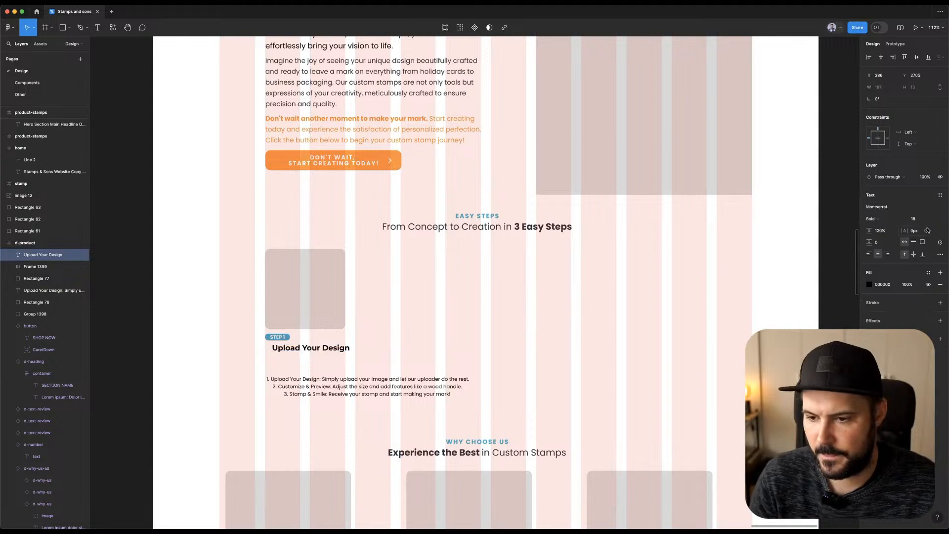
# Fill the Upload Your Design title with color/primary/100 and line it up with the left edges of the badge and placeholder.
pyautogui.click(927, 273)
pyautogui.click(791, 306)
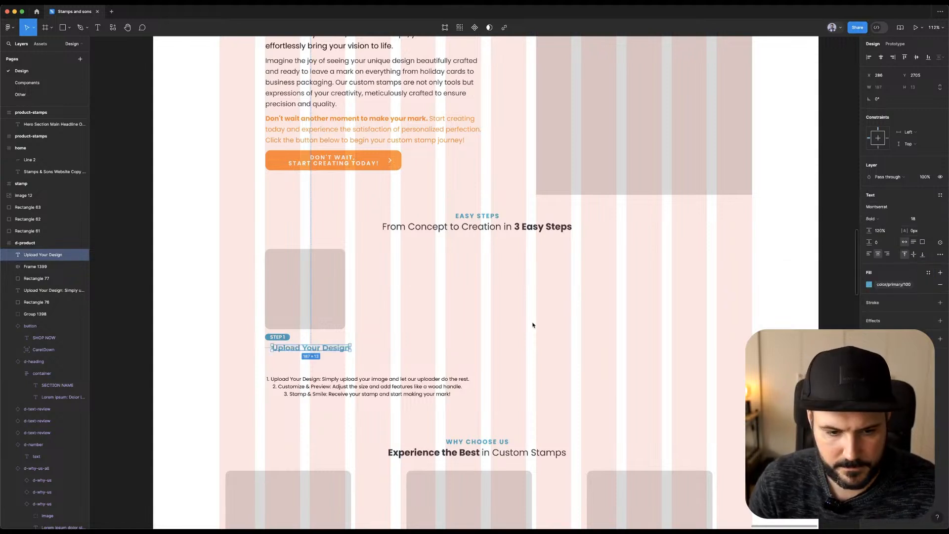
pyautogui.moveTo(310, 349); pyautogui.dragTo(302, 349)
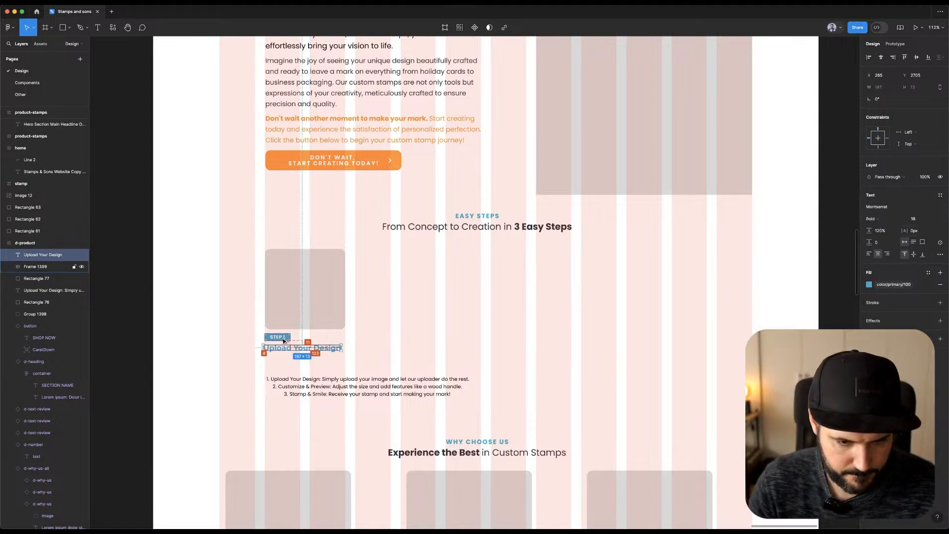
pyautogui.keyDown('shift'); pyautogui.click(280, 339); pyautogui.keyUp('shift')
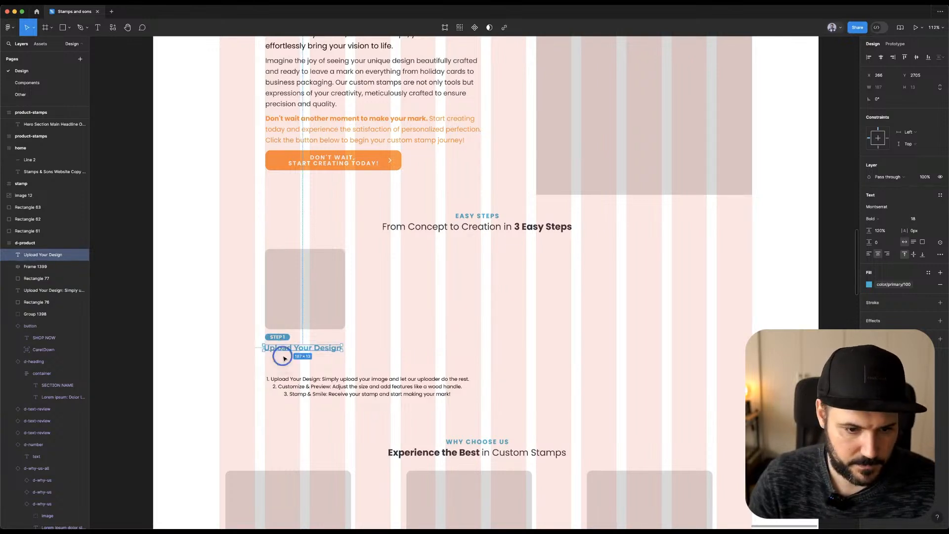
pyautogui.keyDown('shift'); pyautogui.click(276, 316); pyautogui.keyUp('shift')
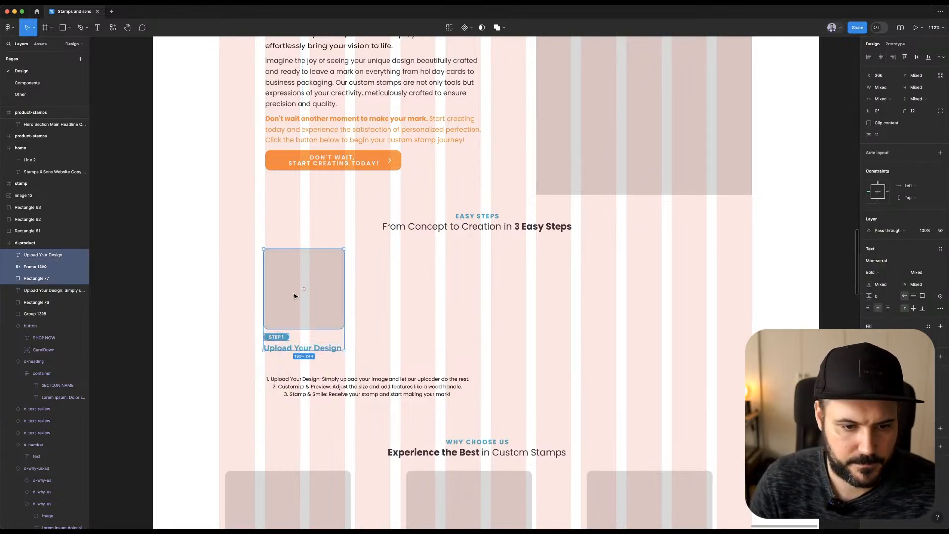
pyautogui.click(371, 402)
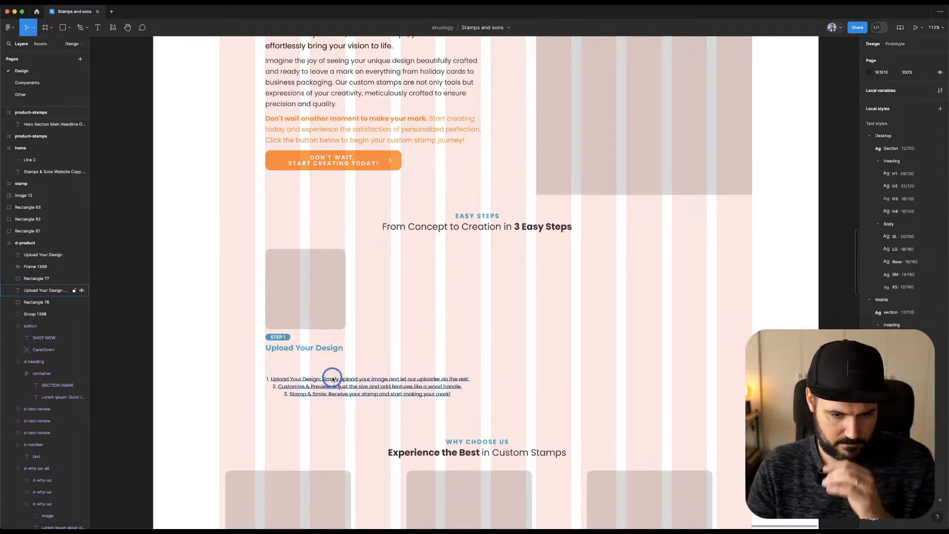
# Copy "Simply upload your image and let our uploader do the rest." from the list into a placeholder-wide text box below the title.
pyautogui.doubleClick(324, 381)
pyautogui.moveTo(322, 379); pyautogui.dragTo(482, 378)
pyautogui.hotkey('ctrl', 'c')
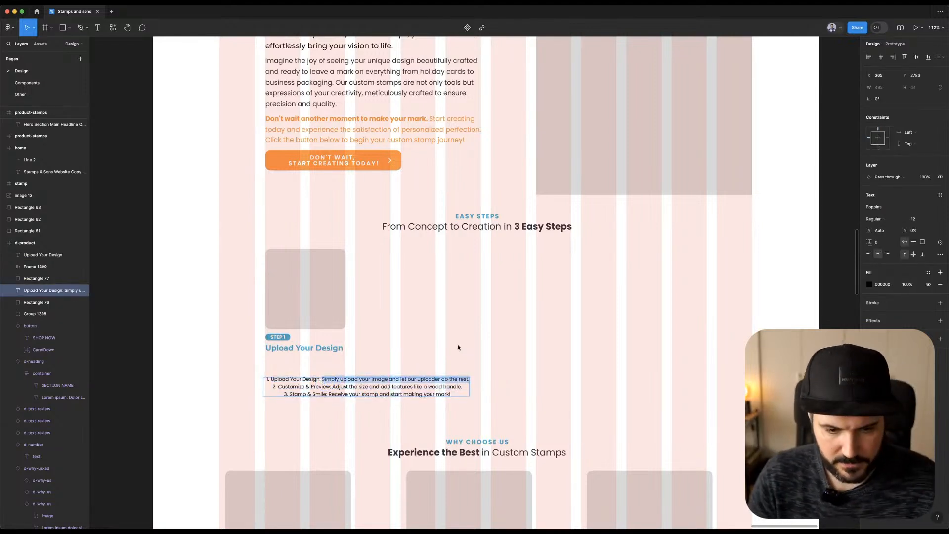
pyautogui.click(453, 324)
pyautogui.press('t')
pyautogui.moveTo(265, 357); pyautogui.dragTo(346, 370)
pyautogui.hotkey('ctrl', 'v')
pyautogui.press('Escape')
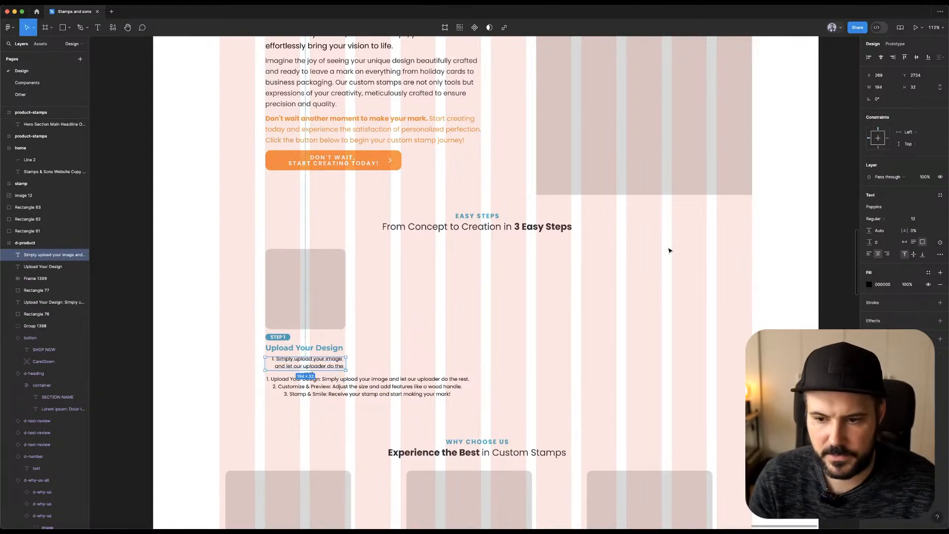
# Fill the step 1 description with color/black/100 and remove its list number.
pyautogui.click(928, 273)
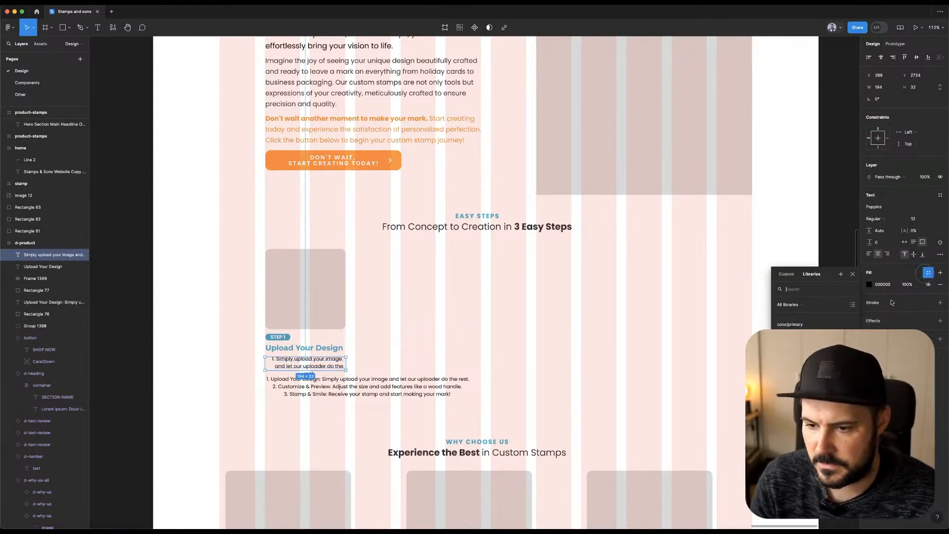
pyautogui.click(782, 323)
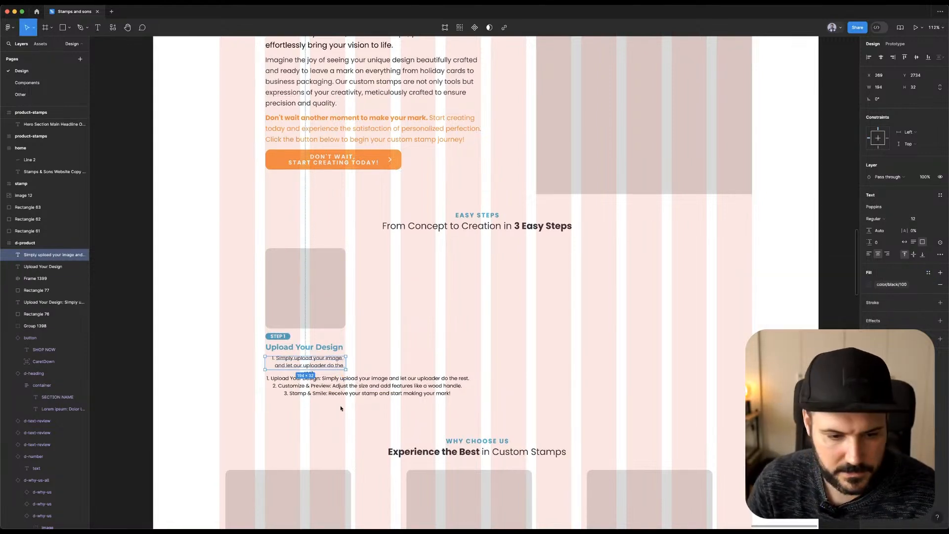
pyautogui.doubleClick(282, 365)
pyautogui.click(275, 359)
pyautogui.press('BackSpace')
pyautogui.click(423, 341)
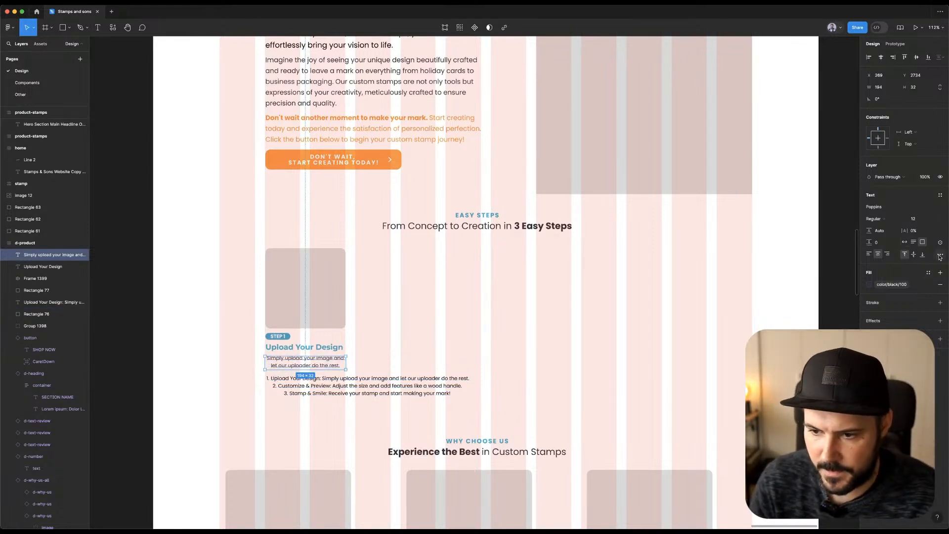
# Left-align the step 1 description text and nudge it up closer to the Upload Your Design title.
pyautogui.click(869, 255)
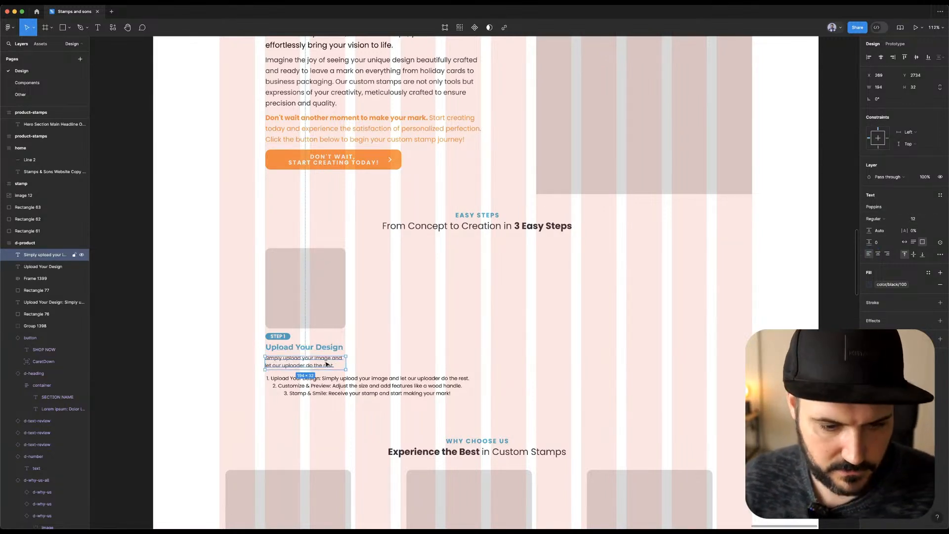
pyautogui.press('Up')
pyautogui.press('Up')
pyautogui.press('Up')
pyautogui.press('Up')
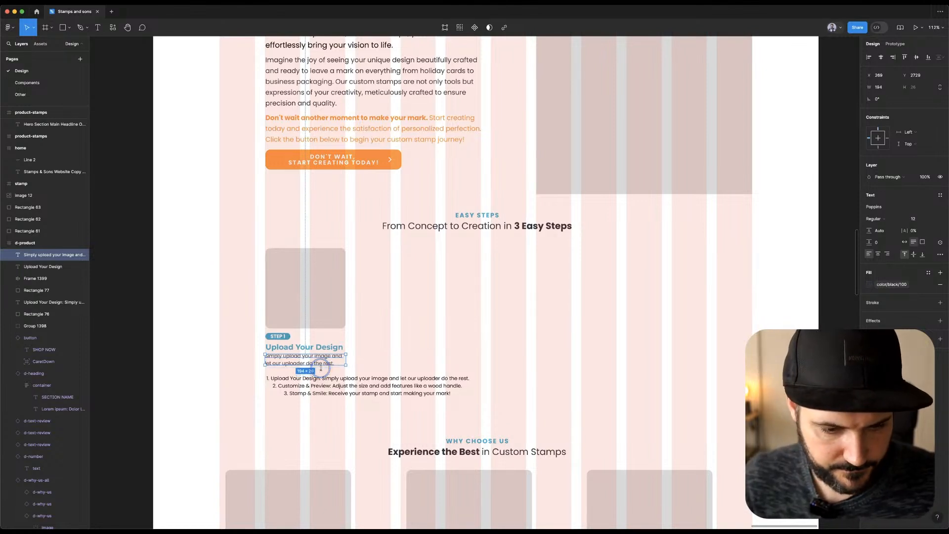
# Duplicate the step 1 card twice in a row along the grid columns and renumber the copies' badges STEP 2 and STEP 3.
pyautogui.moveTo(377, 347); pyautogui.dragTo(428, 288)
pyautogui.hotkey('ctrl', 'd')
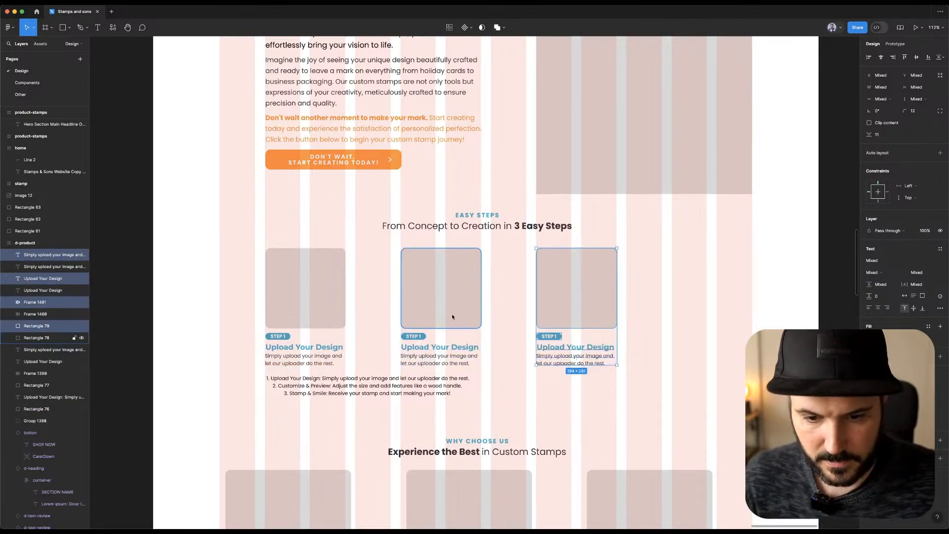
pyautogui.doubleClick(415, 336)
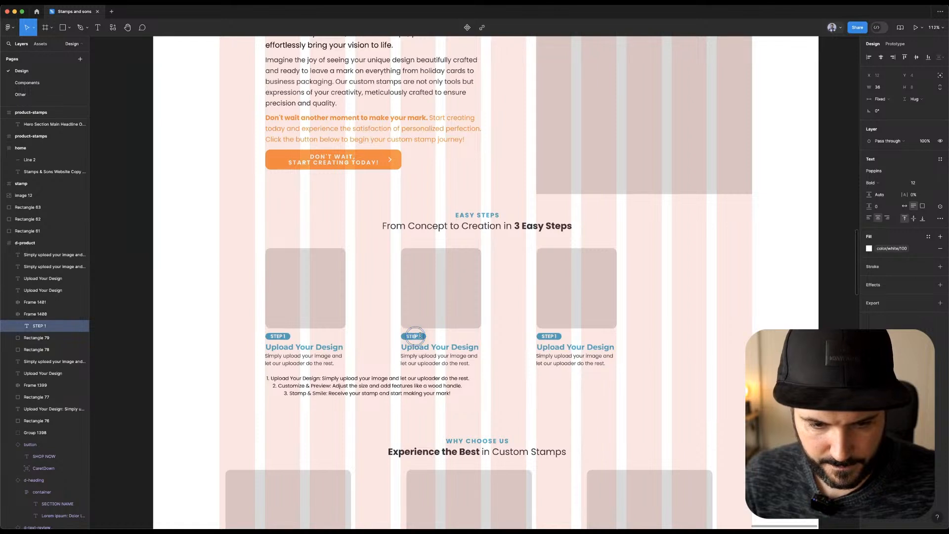
pyautogui.click(571, 336)
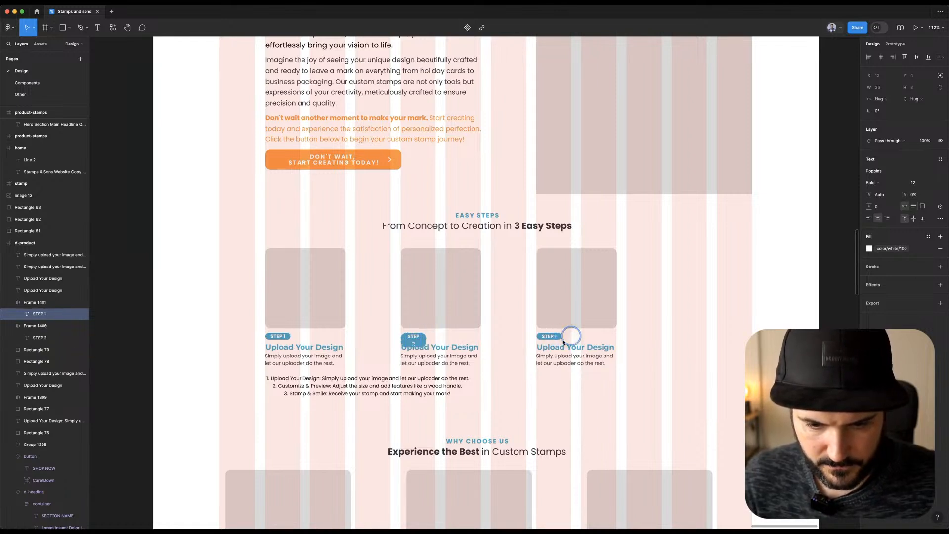
# Copy "Customize & Preview" from the numbered list into the second card's title.
pyautogui.click(300, 381)
pyautogui.moveTo(280, 386); pyautogui.dragTo(328, 386)
pyautogui.press('super+c')
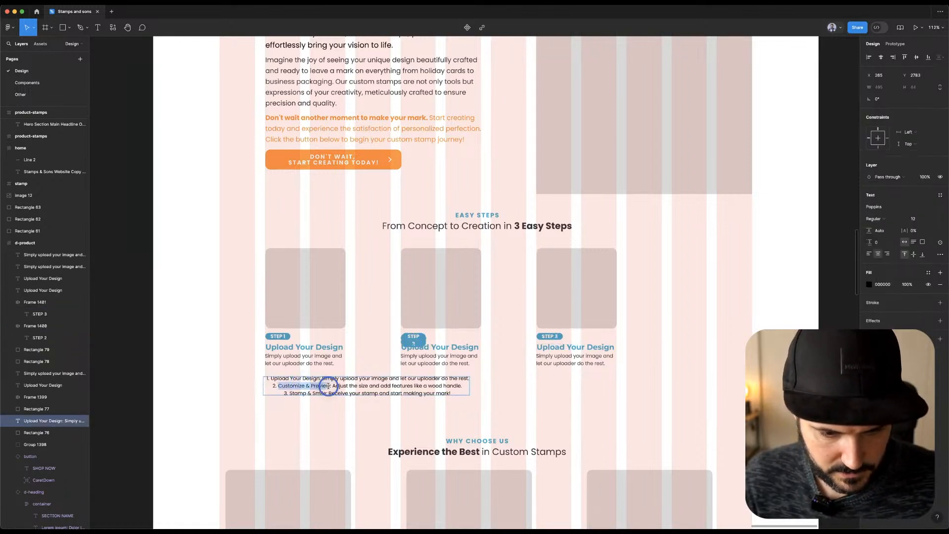
pyautogui.doubleClick(456, 346)
pyautogui.press('super+v')
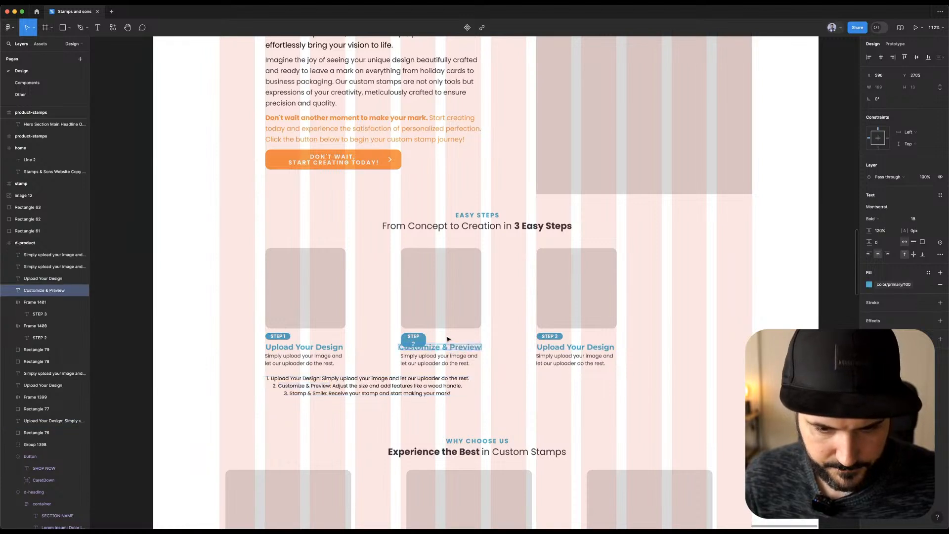
pyautogui.press('Escape')
pyautogui.press('Escape')
# Left-align the text of the badges, titles and descriptions in all three step cards.
pyautogui.moveTo(417, 342); pyautogui.dragTo(618, 375)
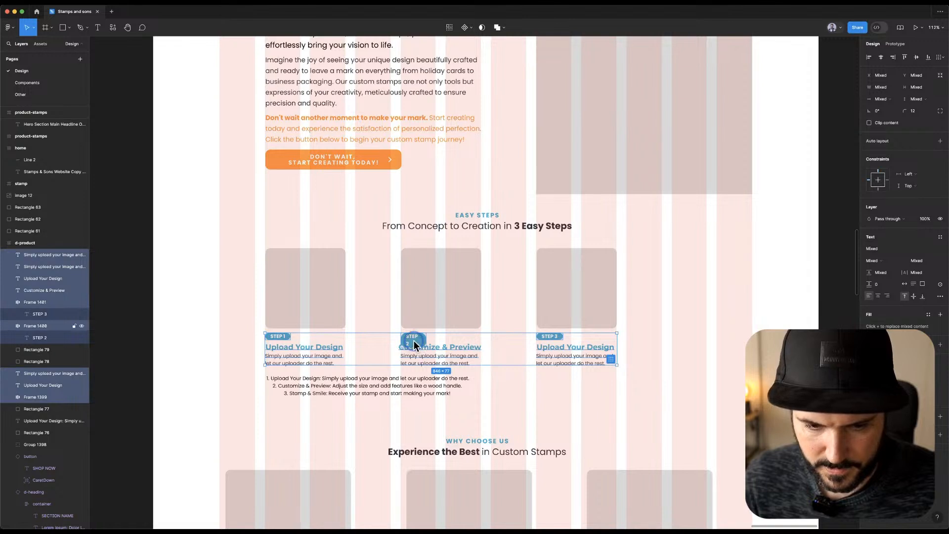
pyautogui.press('Escape')
pyautogui.click(457, 320)
# Set the width of the STEP 1, STEP 2 and STEP 3 badge labels to hug contents.
pyautogui.click(415, 343)
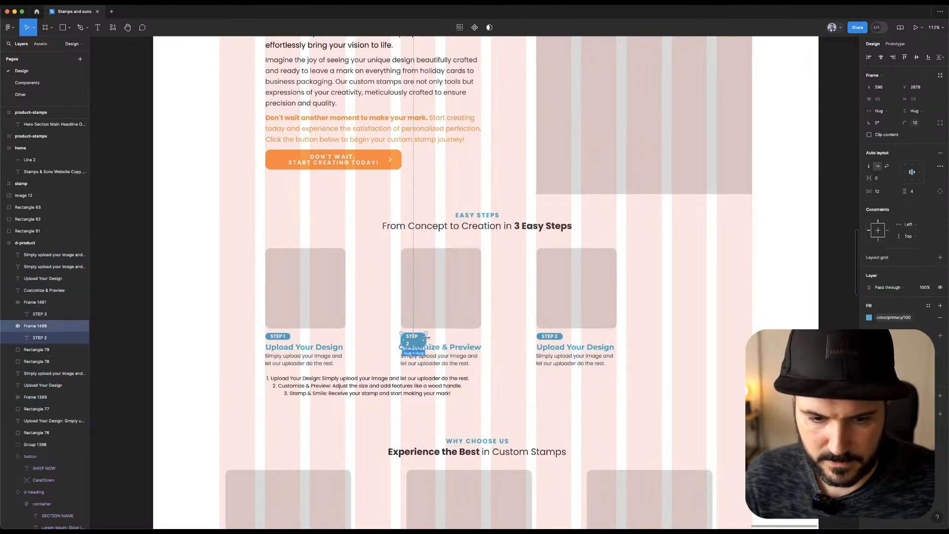
pyautogui.doubleClick(412, 339)
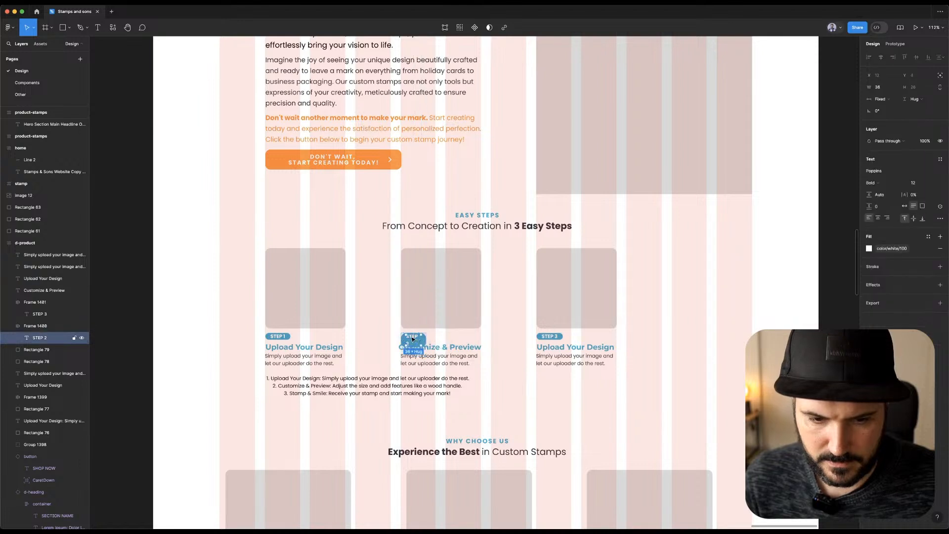
pyautogui.click(463, 333)
pyautogui.click(458, 339)
pyautogui.click(423, 341)
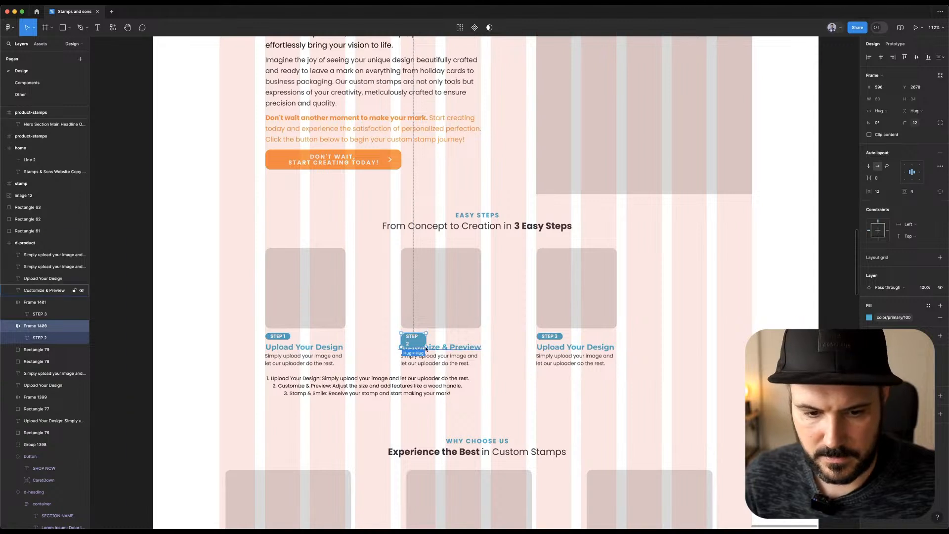
pyautogui.doubleClick(276, 336)
pyautogui.keyDown('shift'); pyautogui.click(413, 339); pyautogui.keyUp('shift')
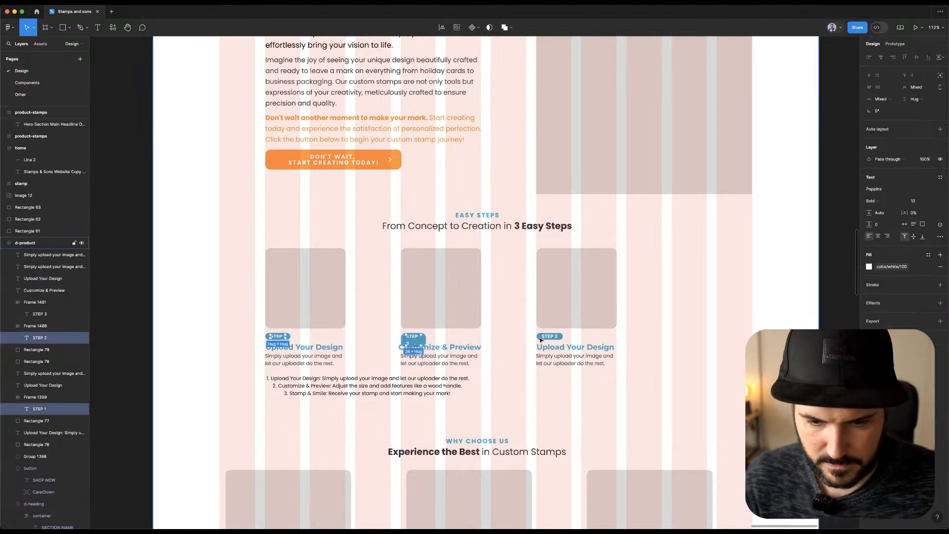
pyautogui.keyDown('shift'); pyautogui.click(549, 336); pyautogui.keyUp('shift')
pyautogui.click(879, 97)
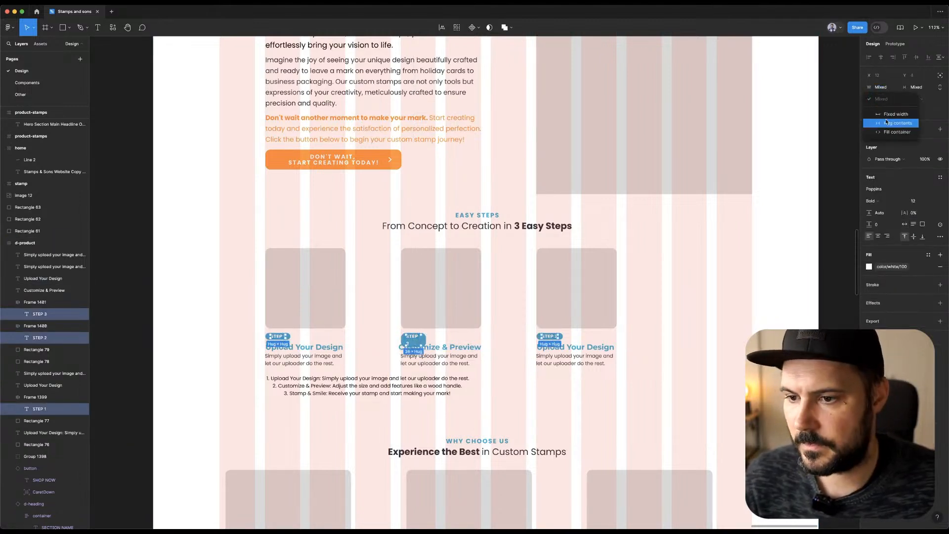
pyautogui.click(888, 122)
pyautogui.click(707, 337)
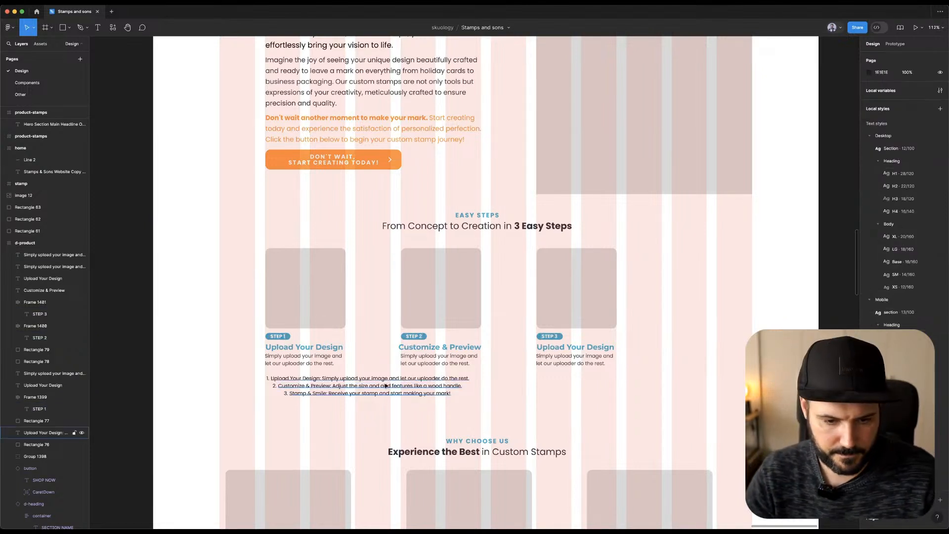
# Copy "Adjust the size and add features like a wood handle." from the list into the second card's description.
pyautogui.doubleClick(387, 386)
pyautogui.click(332, 386)
pyautogui.moveTo(333, 386); pyautogui.dragTo(482, 387)
pyautogui.hotkey('ctrl', 'c')
pyautogui.doubleClick(425, 360)
pyautogui.hotkey('ctrl', 'a')
pyautogui.hotkey('ctrl', 'v')
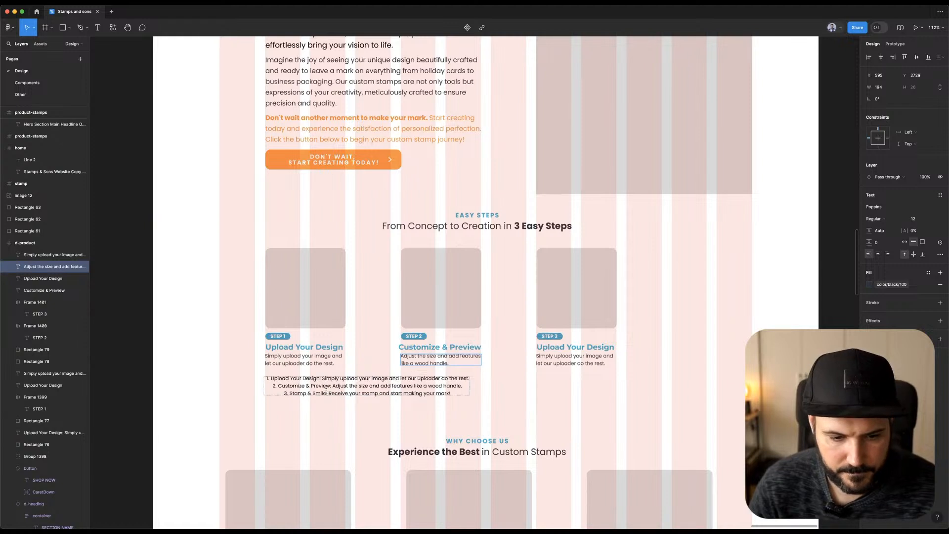
# Copy "Stamp & Smile" from the numbered list into the third card's title.
pyautogui.moveTo(326, 393); pyautogui.dragTo(285, 393)
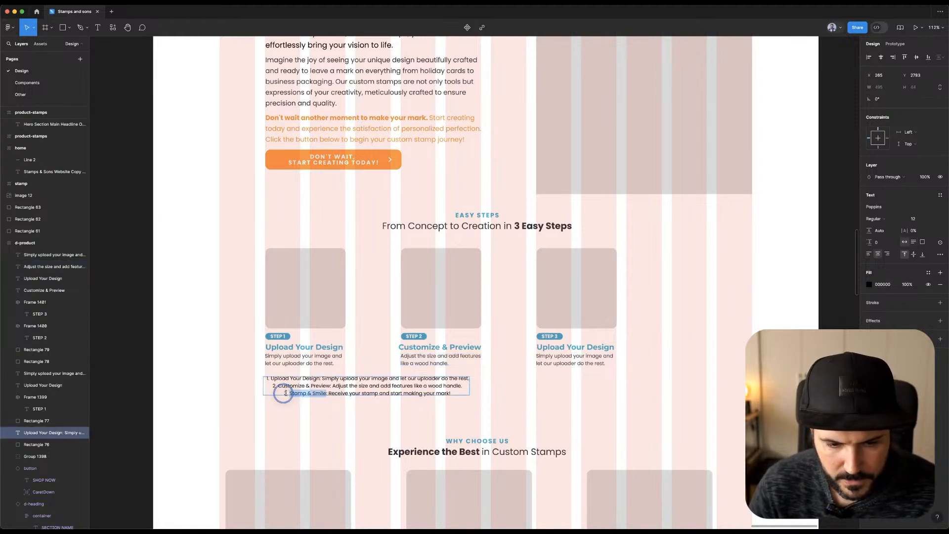
pyautogui.hotkey('ctrl', 'c')
pyautogui.doubleClick(550, 346)
pyautogui.hotkey('ctrl', 'a')
pyautogui.hotkey('ctrl', 'v')
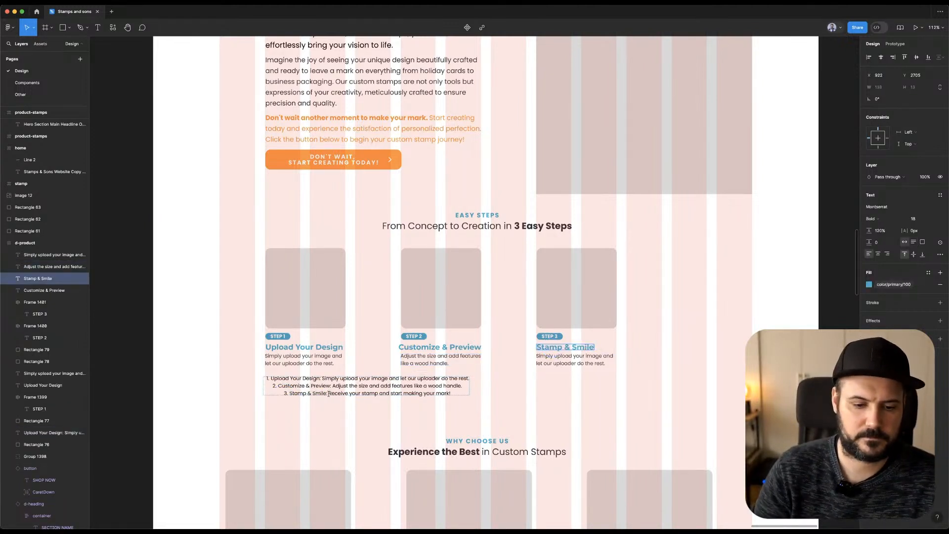
# Copy "Receive your stamp and start making your mark!" into the third card's description and delete the source list.
pyautogui.moveTo(330, 393); pyautogui.dragTo(476, 390)
pyautogui.hotkey('ctrl', 'c')
pyautogui.doubleClick(611, 360)
pyautogui.hotkey('ctrl', 'a')
pyautogui.hotkey('ctrl', 'v')
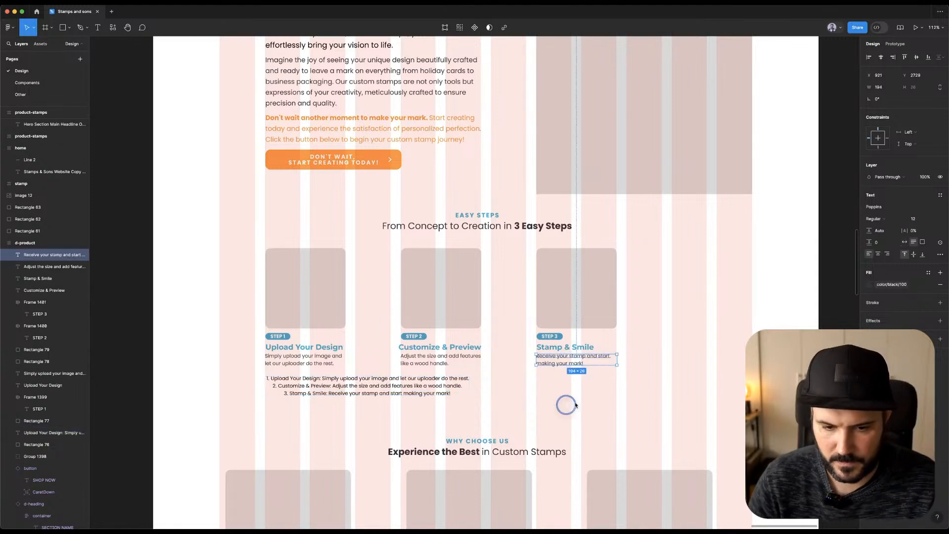
pyautogui.click(595, 396)
pyautogui.click(382, 390)
pyautogui.press('Delete')
# Align the left edges of the elements within the Customize & Preview card and within the Upload Your Design card.
pyautogui.moveTo(512, 399); pyautogui.dragTo(408, 290)
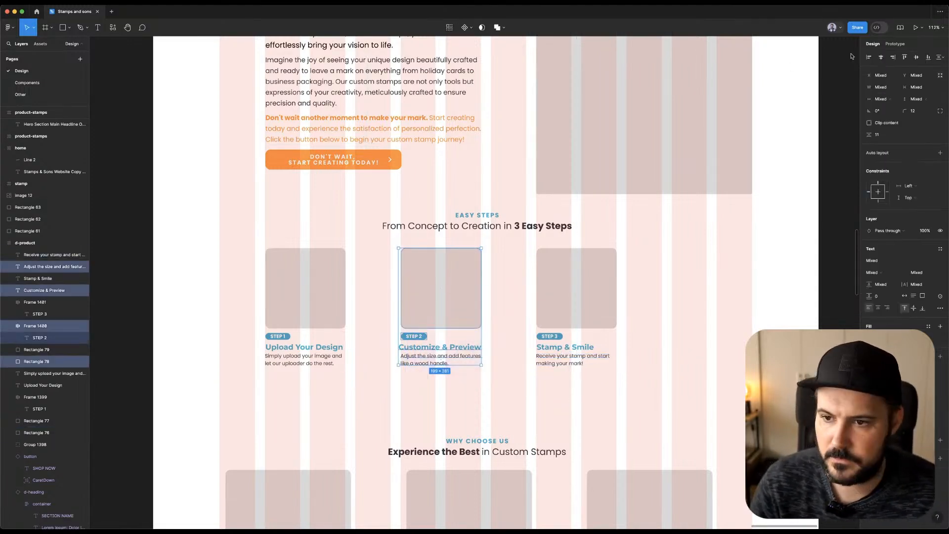
pyautogui.click(868, 58)
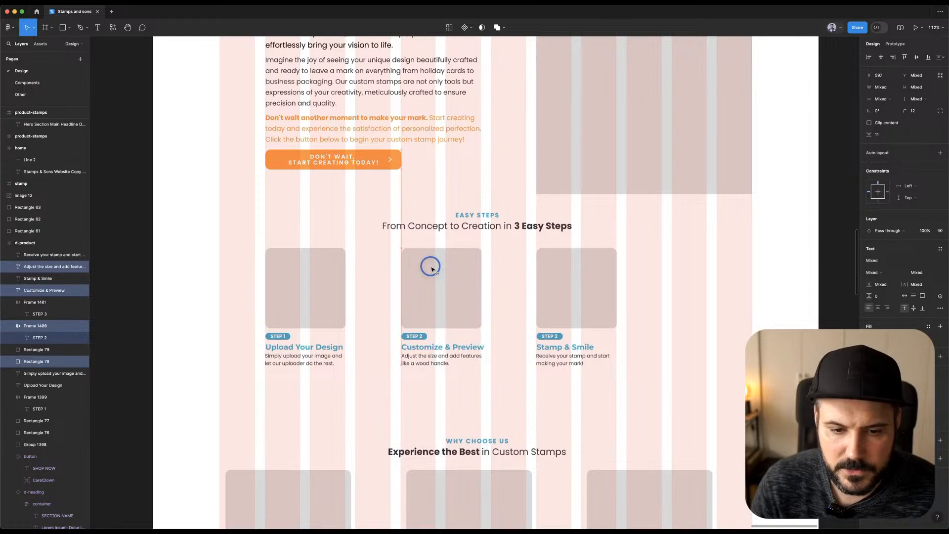
pyautogui.moveTo(364, 264); pyautogui.dragTo(280, 367)
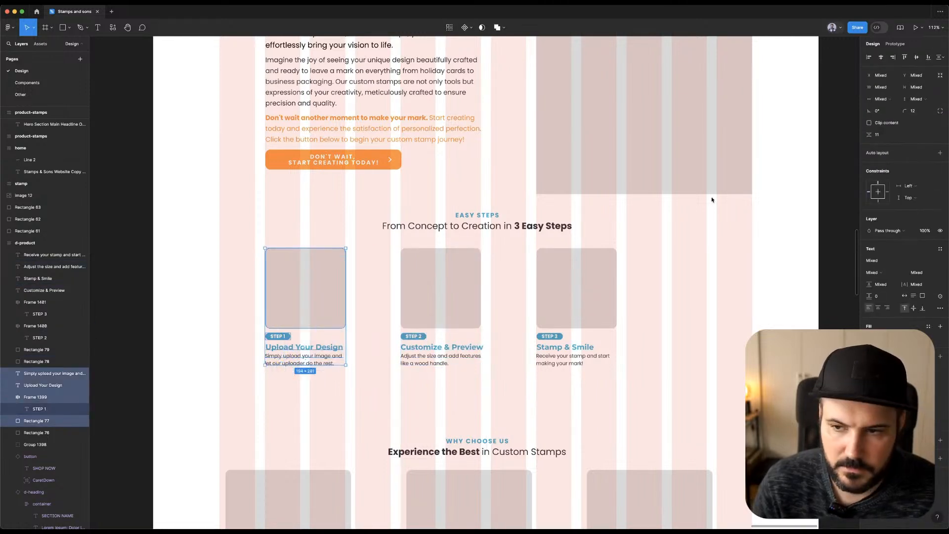
pyautogui.click(867, 58)
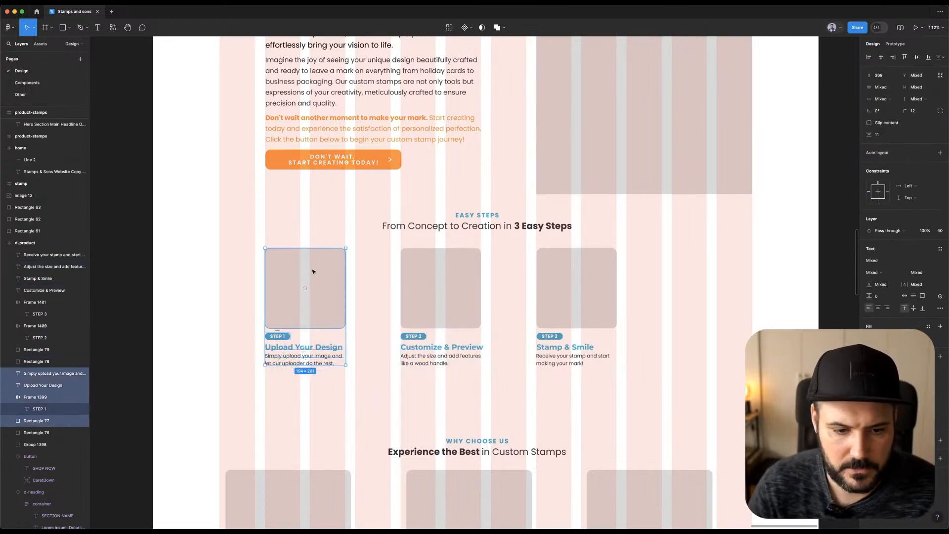
# Group the elements of each of the three step cards into its own group.
pyautogui.press('super+g')
pyautogui.moveTo(377, 271); pyautogui.dragTo(625, 298)
pyautogui.press('super+g')
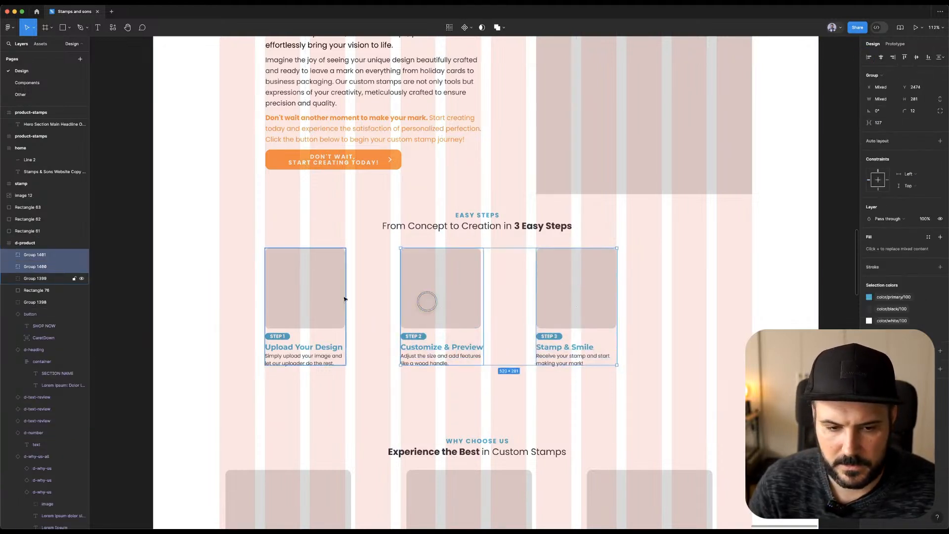
# Centre the Customize & Preview card horizontally on the page and shift the two outer cards one grid column to match.
pyautogui.click(440, 291)
pyautogui.click(882, 57)
pyautogui.moveTo(573, 296); pyautogui.dragTo(610, 298)
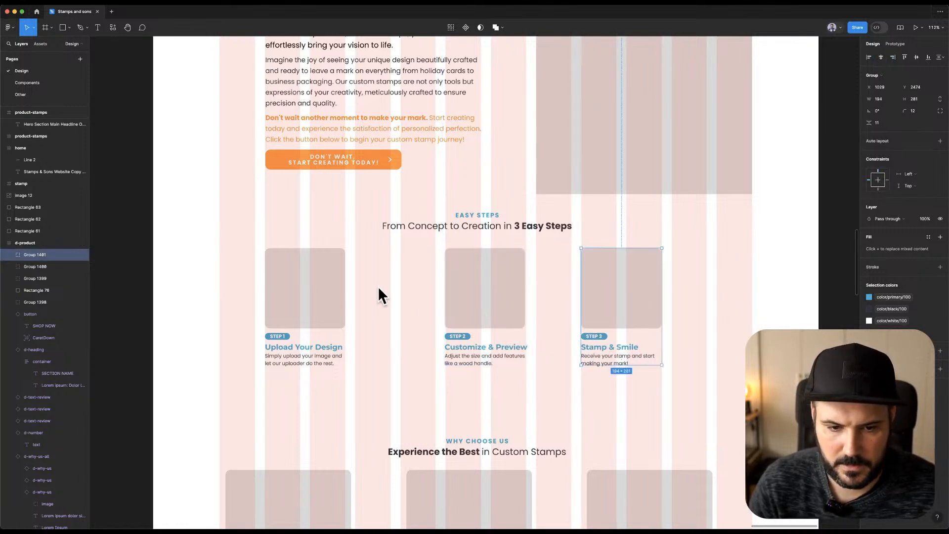
pyautogui.click(325, 283)
pyautogui.moveTo(303, 278); pyautogui.dragTo(339, 274)
# Move the three step cards up 10 px and group them with the Easy Steps heading.
pyautogui.moveTo(258, 255); pyautogui.dragTo(657, 372)
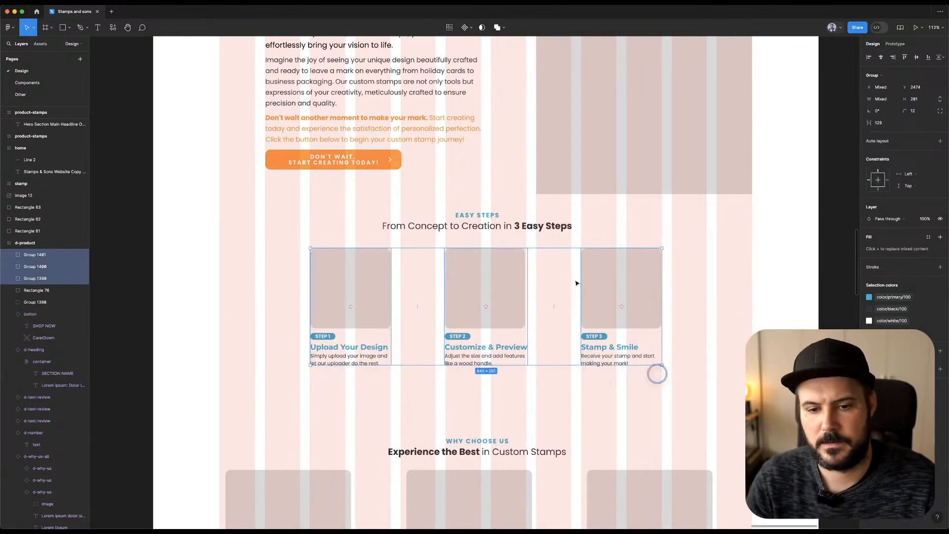
pyautogui.keyDown('shift'); pyautogui.click(536, 228); pyautogui.keyUp('shift')
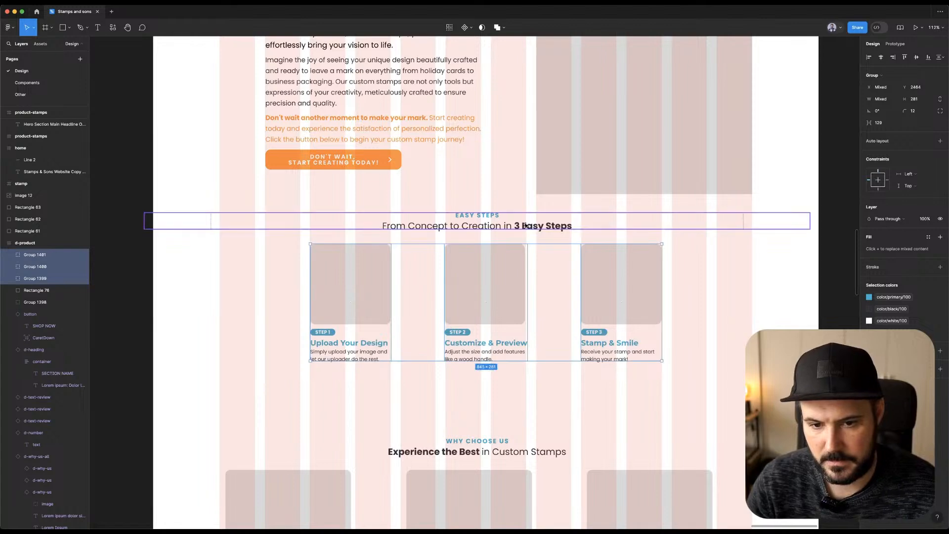
pyautogui.press('super+g')
# Move the whole Easy Steps group down to Y 2440.
pyautogui.hotkey('shift', 'Down')
pyautogui.hotkey('shift', 'Down')
pyautogui.hotkey('shift', 'Down')
pyautogui.hotkey('shift', 'Down')
pyautogui.hotkey('shift', 'Down')
pyautogui.press('Down')
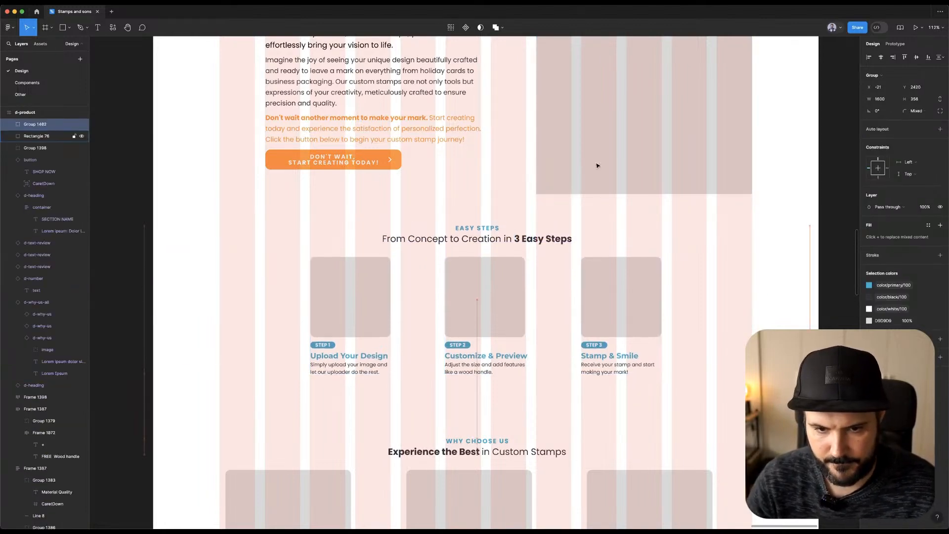
# Try to recentre the Easy Steps group by shifting it right, and undo the move.
pyautogui.scroll(-5, 416, 270)
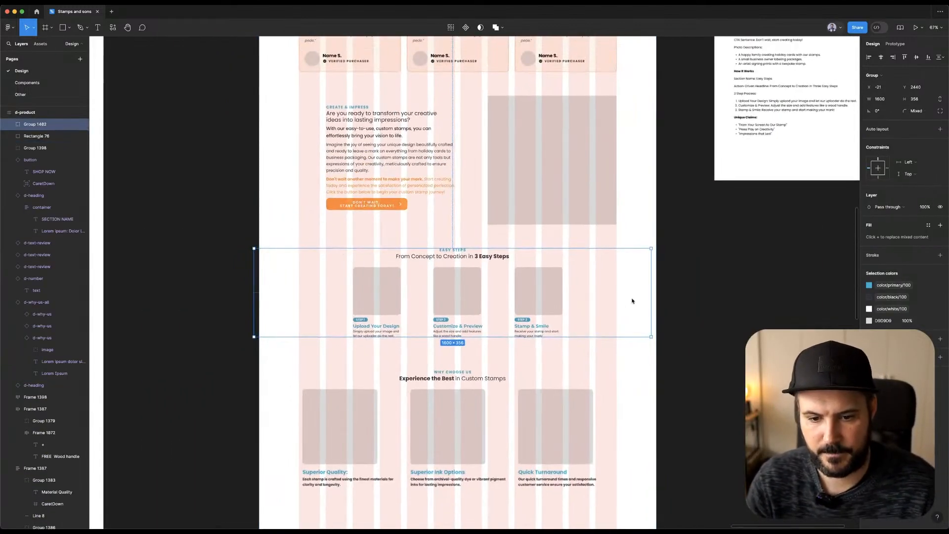
pyautogui.click(632, 300)
pyautogui.click(505, 310)
pyautogui.moveTo(523, 288); pyautogui.dragTo(528, 292)
pyautogui.doubleClick(528, 292)
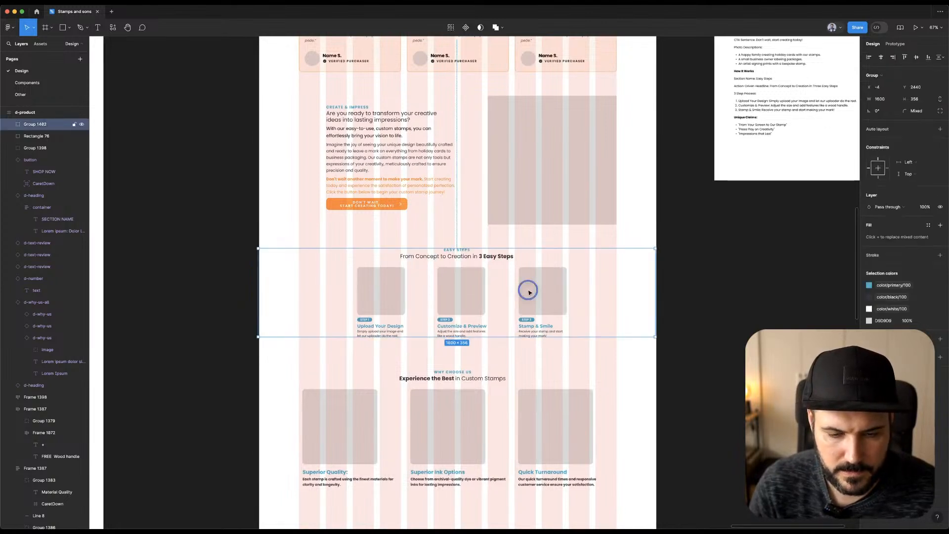
pyautogui.press('super+z')
# Ungroup the Easy Steps section, centre its heading horizontally on the page, and regroup the heading with the cards.
pyautogui.press('shift+super+g')
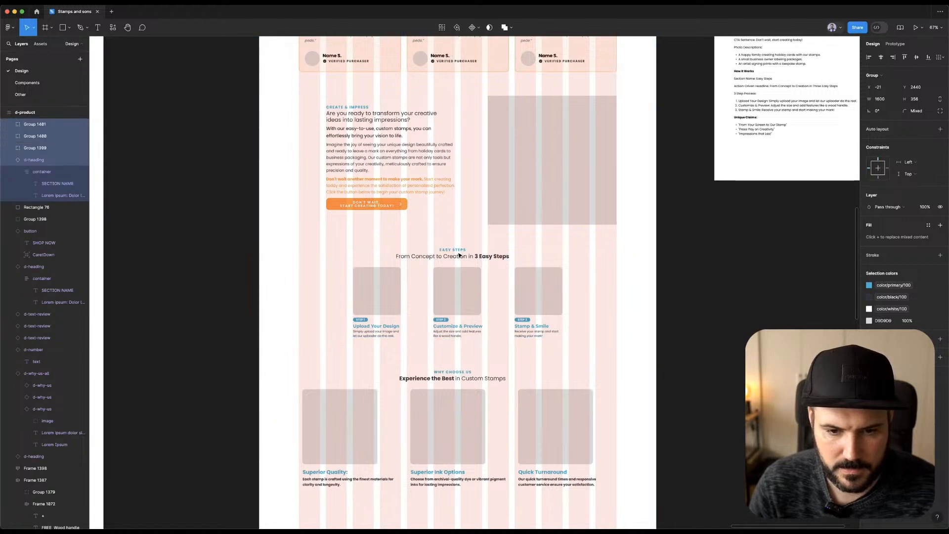
pyautogui.click(457, 253)
pyautogui.click(881, 57)
pyautogui.moveTo(612, 354); pyautogui.dragTo(362, 254)
pyautogui.press('super+g')
# Review the product page layout and spacing from the product details through the Why Choose Us section.
pyautogui.scroll(-3, 593, 336)
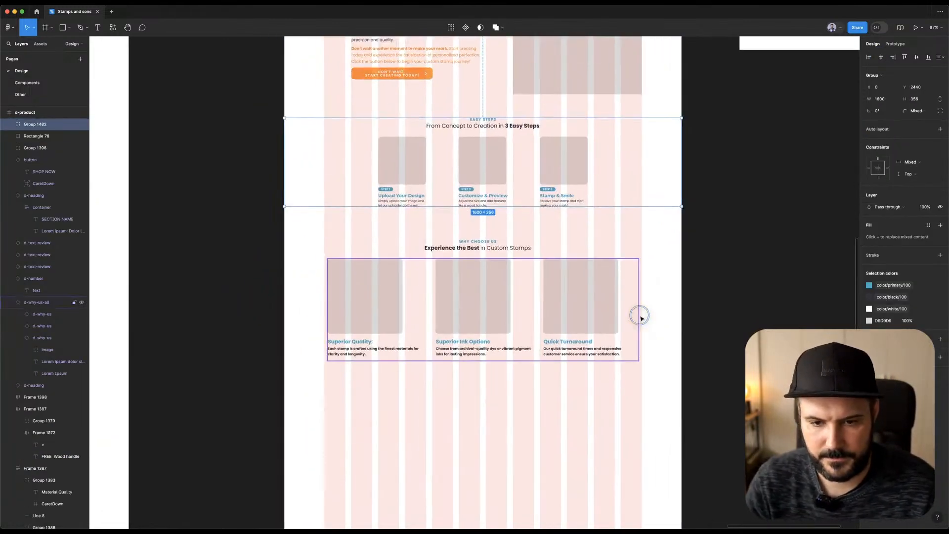
pyautogui.scroll(-2, 724, 203)
pyautogui.scroll(4, 633, 367)
pyautogui.hscroll(2, 633, 366)
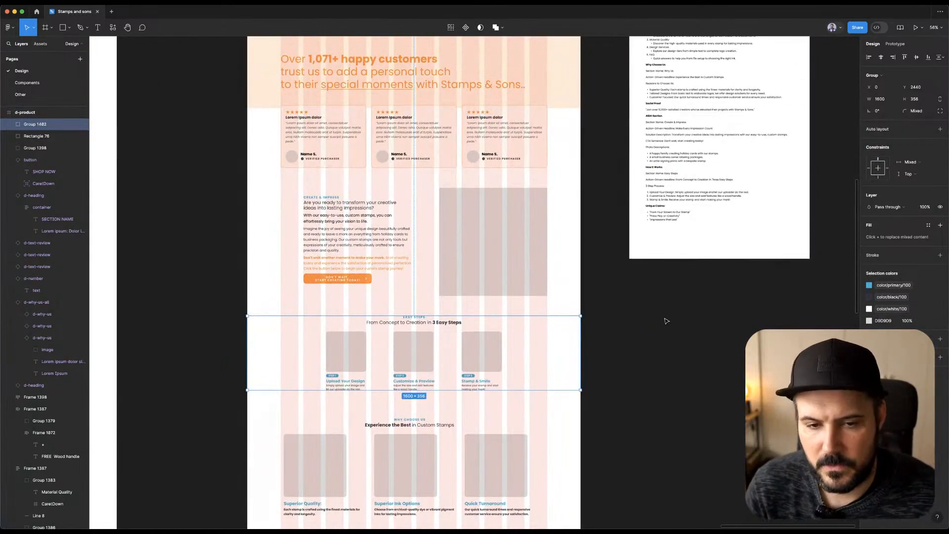
pyautogui.scroll(3, 572, 414)
pyautogui.hscroll(-1, 572, 413)
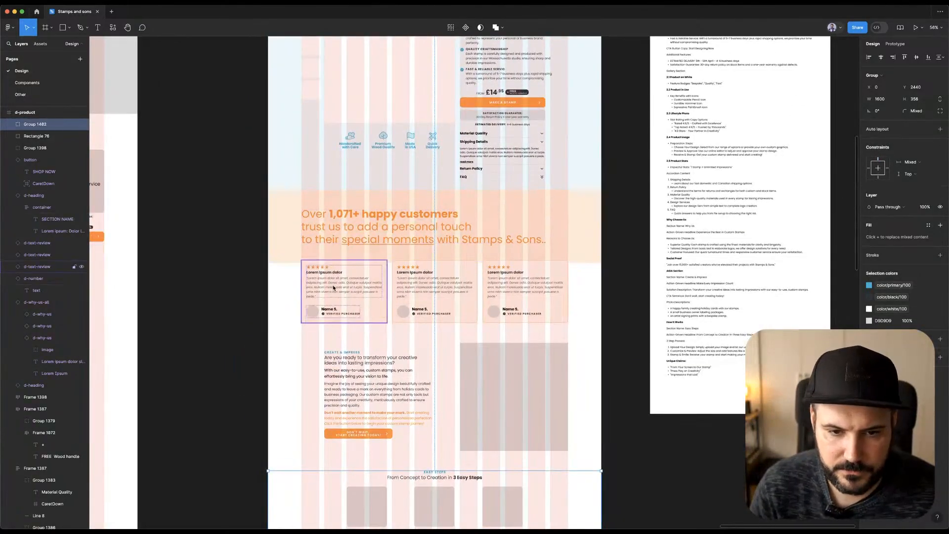
pyautogui.scroll(-4, 333, 287)
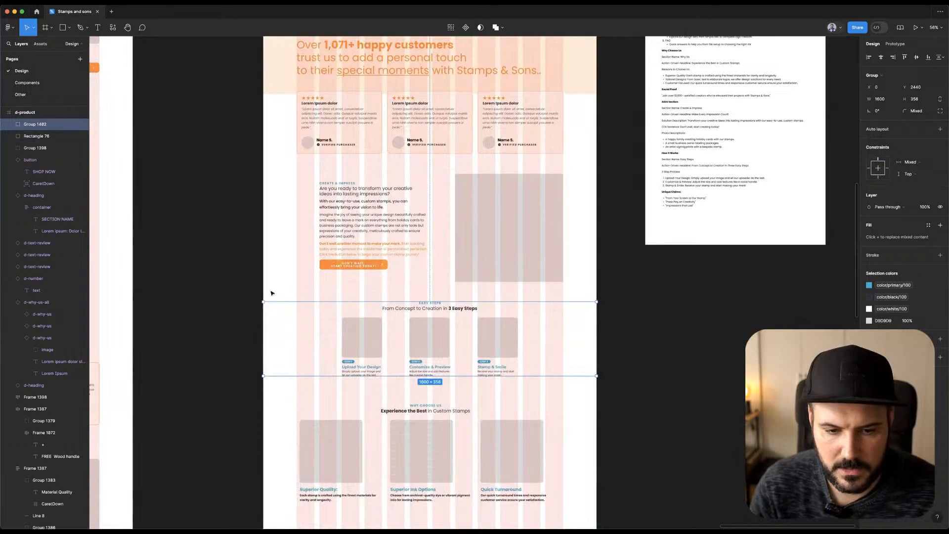
# Make the closing words of the Create & Impress heading's last line bold and deselect the text.
pyautogui.click(169, 189)
pyautogui.hscroll(-1, 328, 203)
pyautogui.keyDown('super'); pyautogui.click(367, 192); pyautogui.keyUp('super')
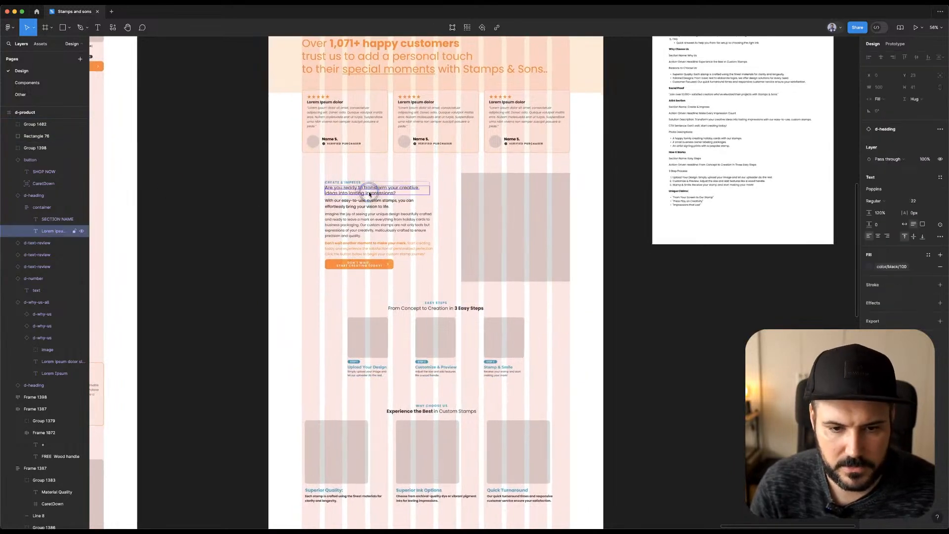
pyautogui.scroll(3, 401, 196)
pyautogui.scroll(3, 402, 196)
pyautogui.doubleClick(378, 188)
pyautogui.click(325, 194)
pyautogui.click(388, 193)
pyautogui.moveTo(388, 194); pyautogui.dragTo(288, 195)
pyautogui.press('super+b')
pyautogui.click(133, 147)
pyautogui.click(137, 182)
# Review the product copy document from Why Choose Us through Unique Claims and compare it with the product page sections.
pyautogui.scroll(-5, 190, 209)
pyautogui.click(158, 234)
pyautogui.scroll(-3, 364, 244)
pyautogui.scroll(4, 632, 358)
pyautogui.click(630, 302)
pyautogui.moveTo(627, 321); pyautogui.dragTo(616, 427)
pyautogui.scroll(5, 647, 216)
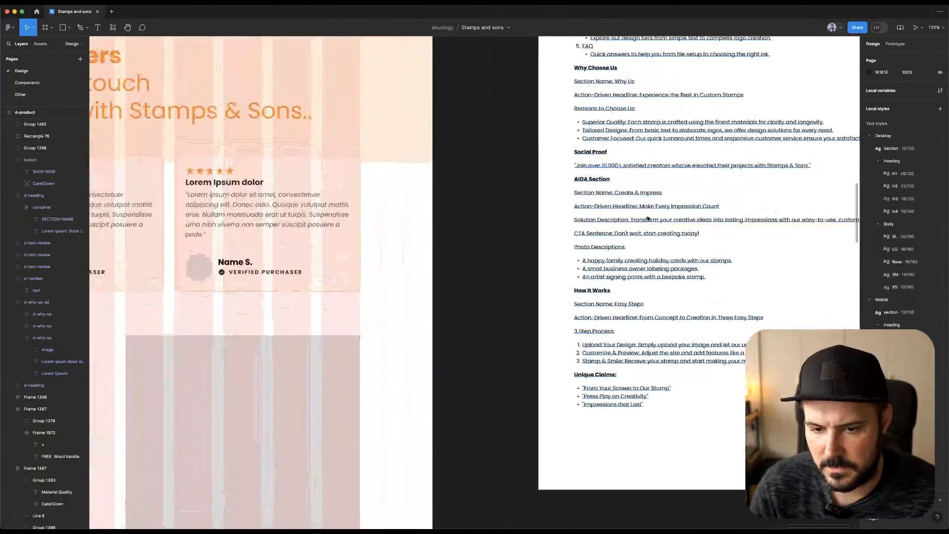
pyautogui.scroll(-1, 603, 304)
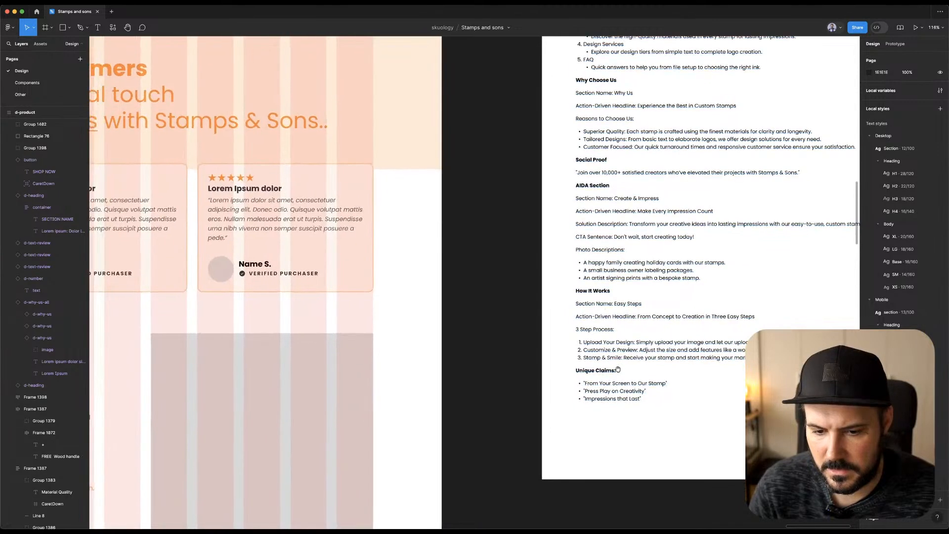
pyautogui.moveTo(619, 366); pyautogui.dragTo(671, 93)
pyautogui.scroll(-5, 600, 227)
pyautogui.moveTo(591, 269); pyautogui.dragTo(648, 146)
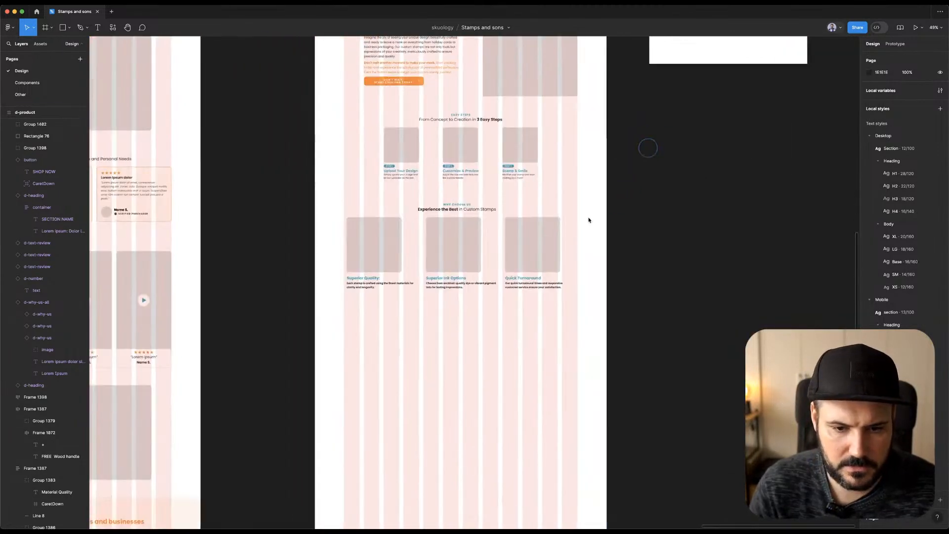
# Centre the Why Choose Us heading and its row of three cards horizontally on the product page.
pyautogui.click(471, 208)
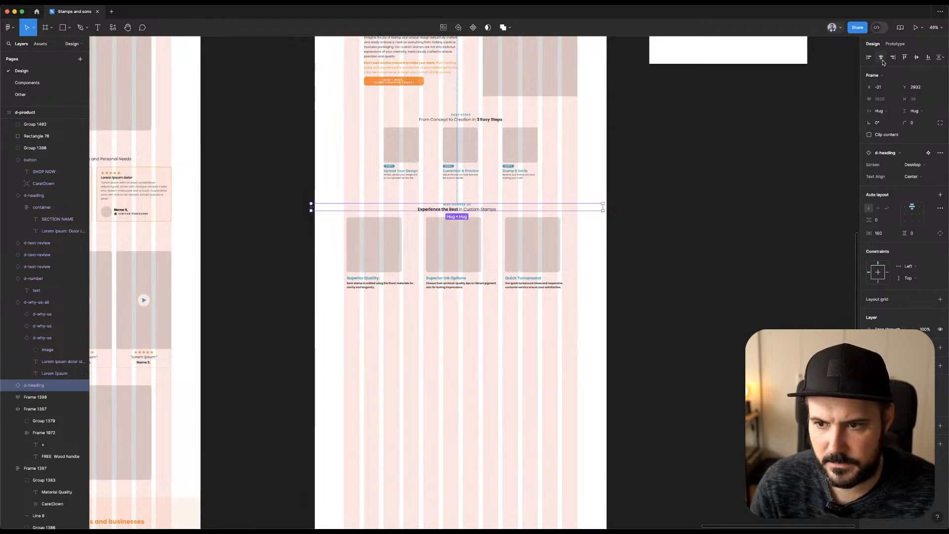
pyautogui.click(512, 238)
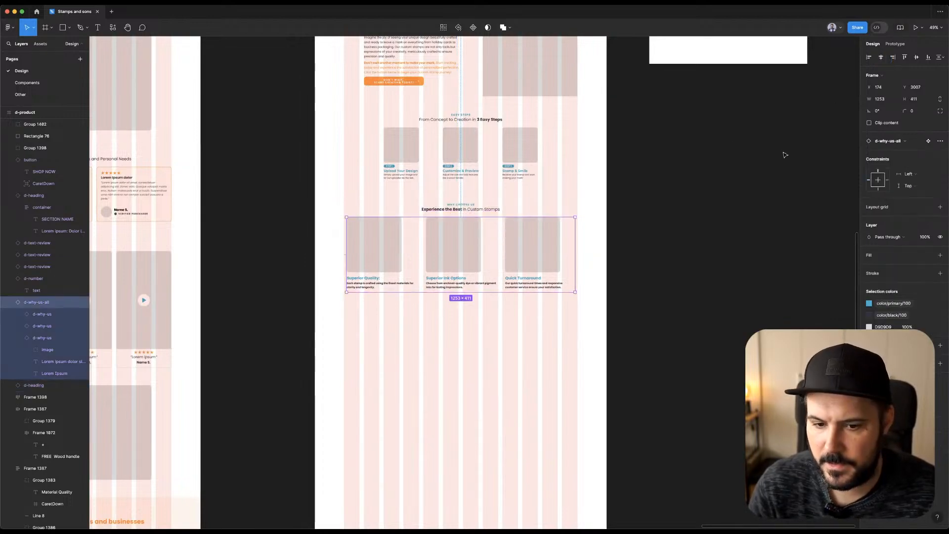
pyautogui.click(693, 330)
# Compare the product page's empty lower area with the home page sections and the copy documents.
pyautogui.scroll(-1, 615, 295)
pyautogui.scroll(-4, 614, 295)
pyautogui.scroll(-4, 567, 181)
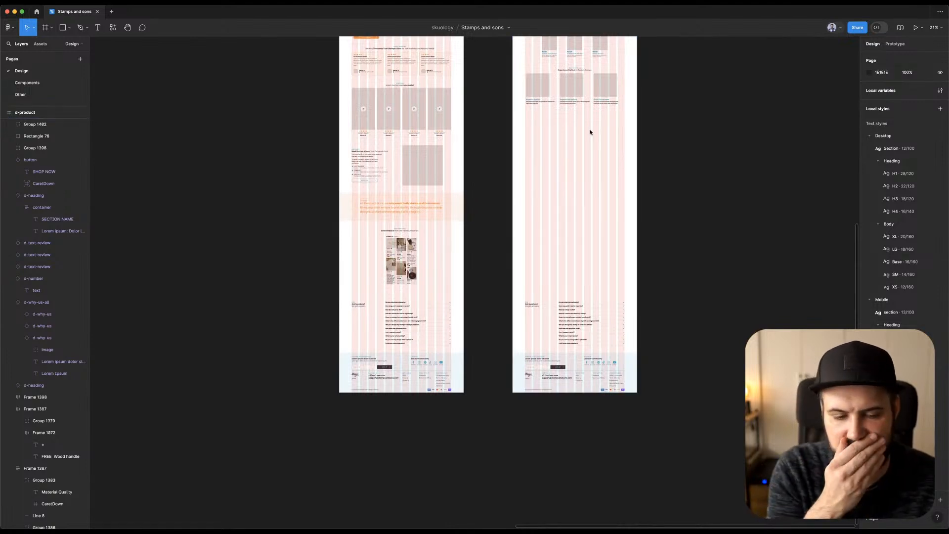
pyautogui.scroll(5, 671, 119)
pyautogui.hscroll(3, 671, 119)
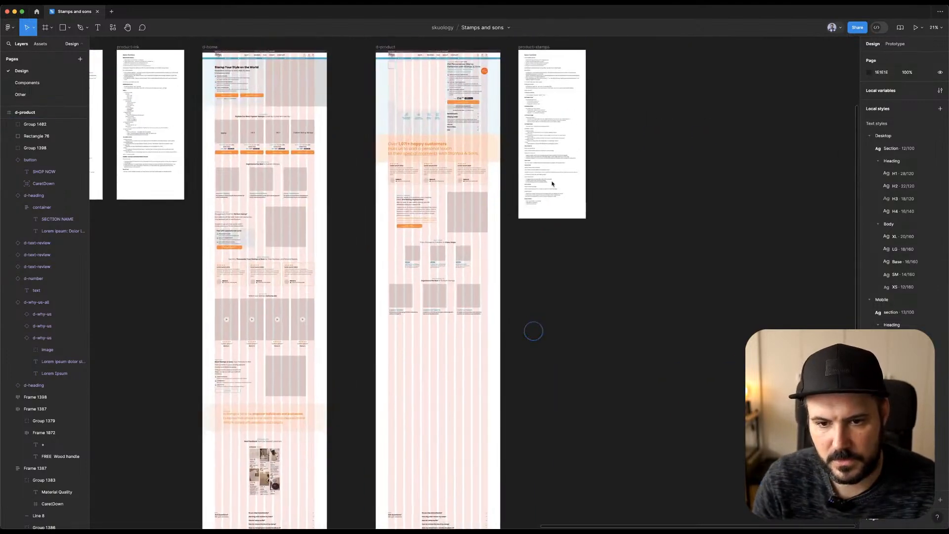
pyautogui.scroll(5, 423, 328)
pyautogui.scroll(-5, 423, 328)
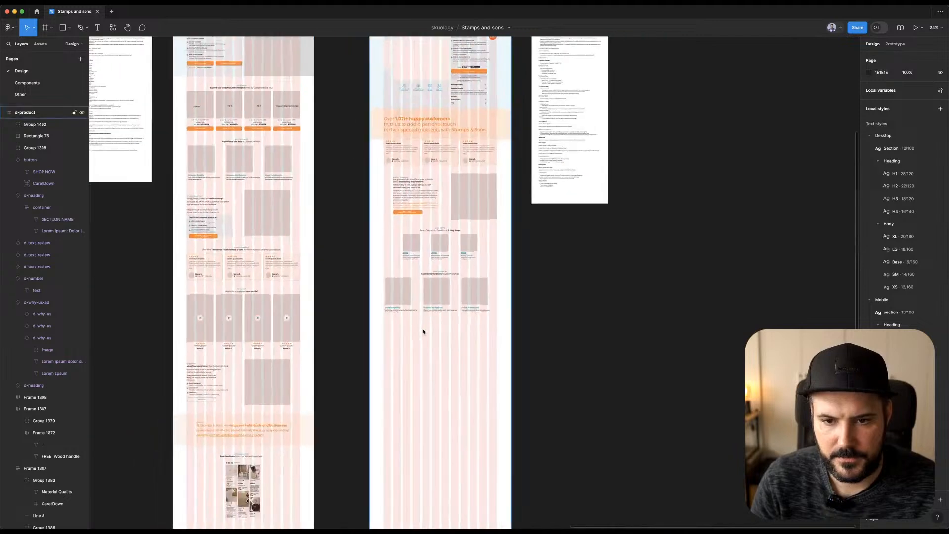
pyautogui.scroll(-2, 386, 340)
pyautogui.scroll(1, 387, 340)
pyautogui.hscroll(-1, 387, 340)
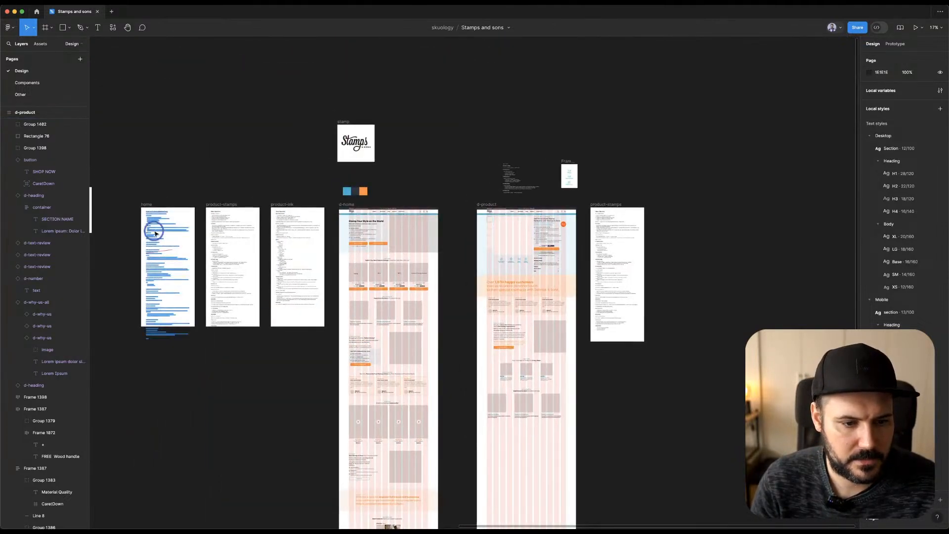
# Copy the text of the home and rightmost product-stamps copy documents, and switch to ChatGPT to start a new chat.
pyautogui.click(153, 231)
pyautogui.keyDown('shift'); pyautogui.click(613, 233); pyautogui.keyUp('shift')
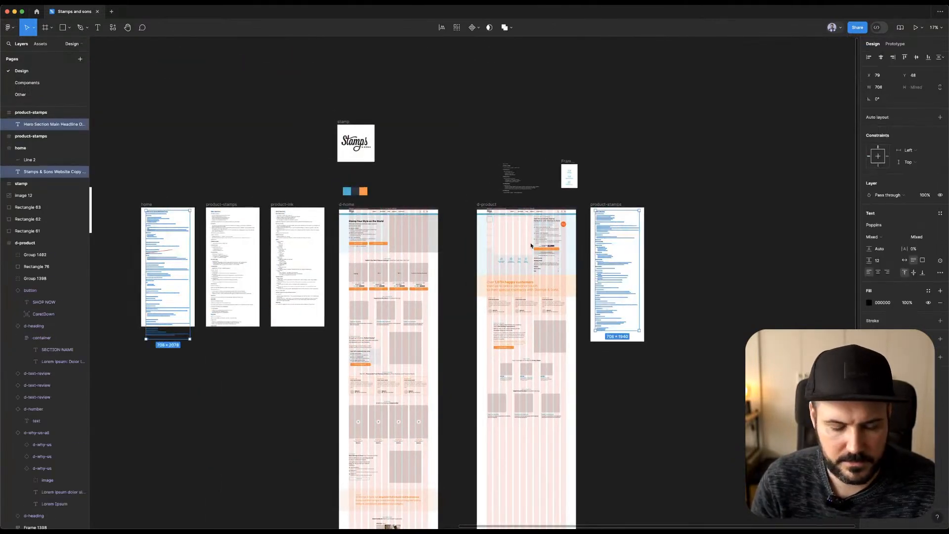
pyautogui.press('super+Tab')
pyautogui.click(332, 353)
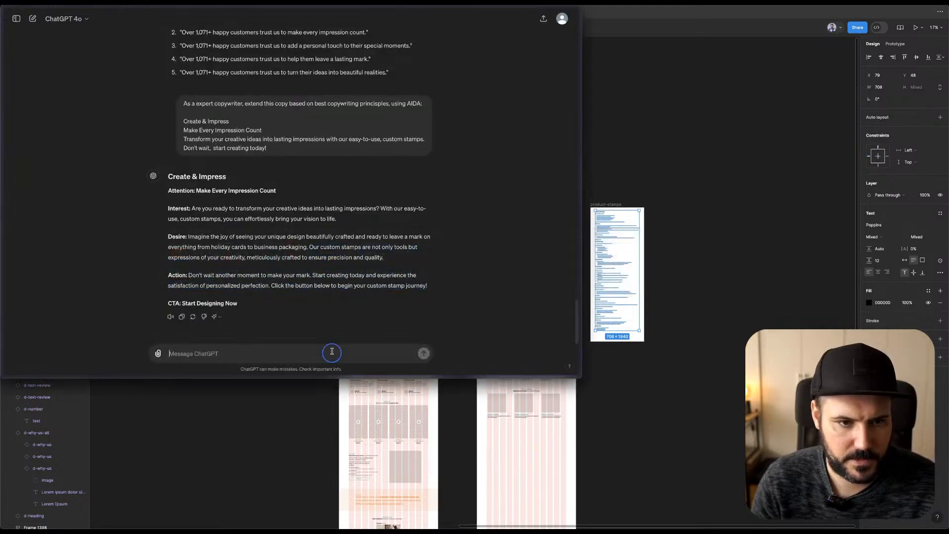
pyautogui.click(33, 19)
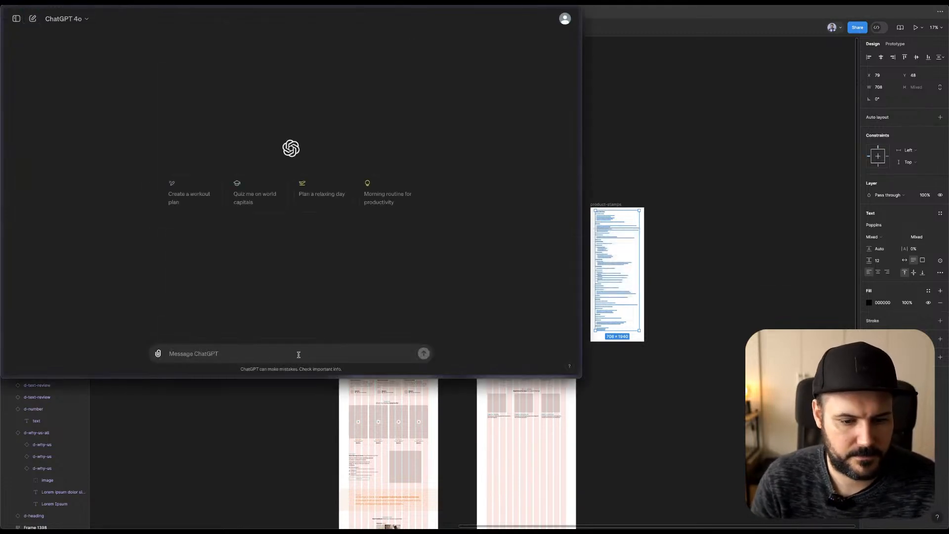
# Begin the prompt with "Based on the given COPY" and paste the website copy below a "COPY:" label.
pyautogui.write('Ba')
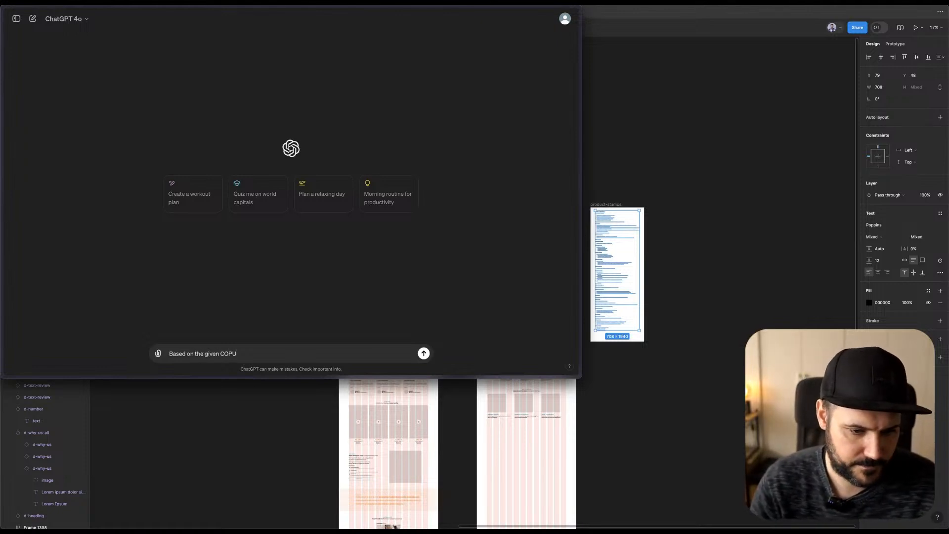
pyautogui.write('sed on the given COPY')
pyautogui.hotkey('shift', 'Return')
pyautogui.write('C')
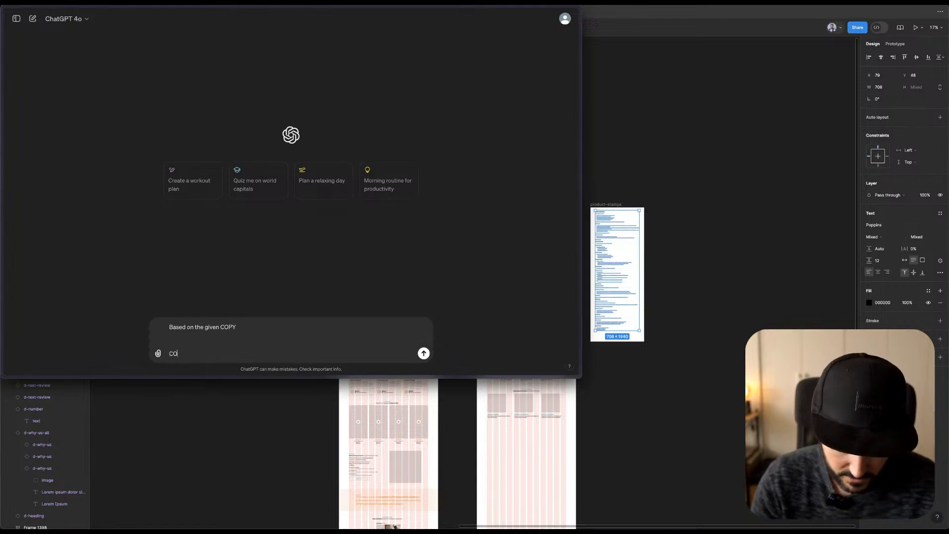
pyautogui.write('OPY:')
pyautogui.press('super+v')
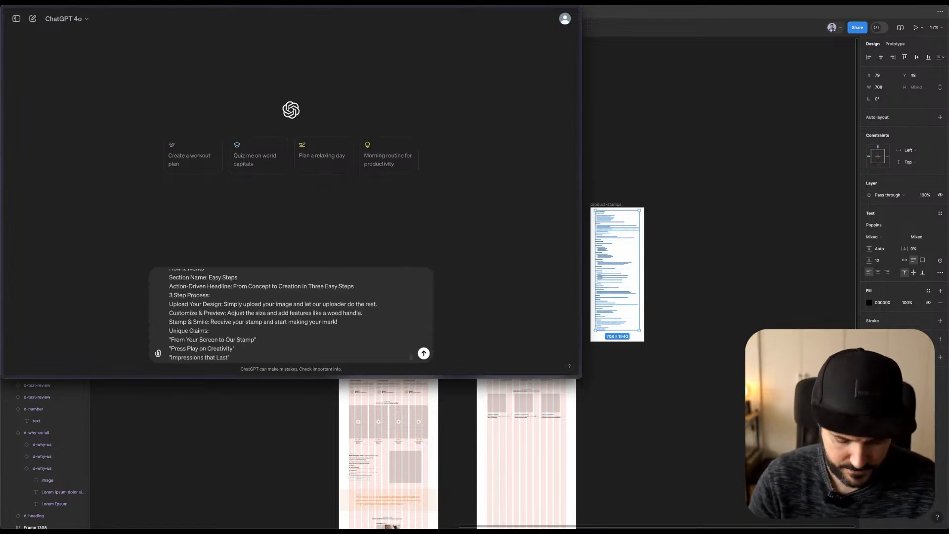
pyautogui.press('super+Up')
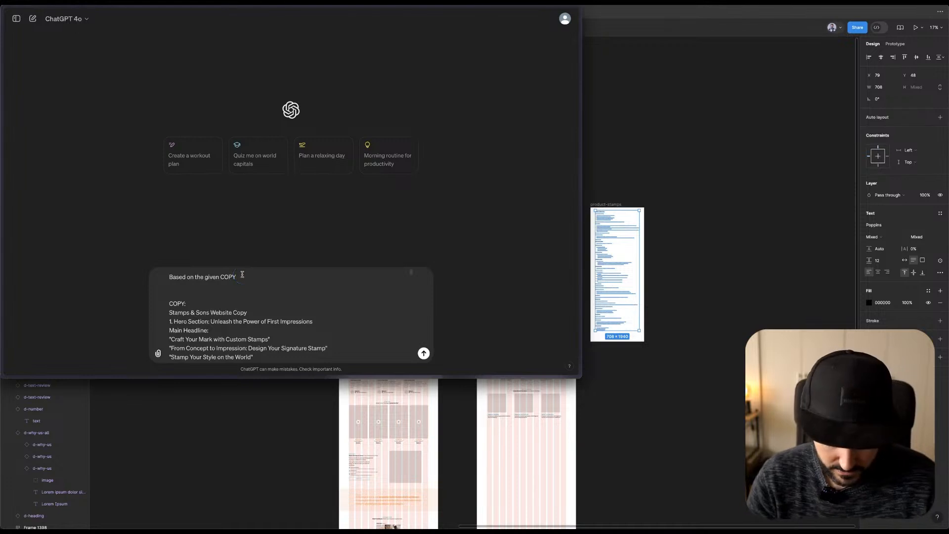
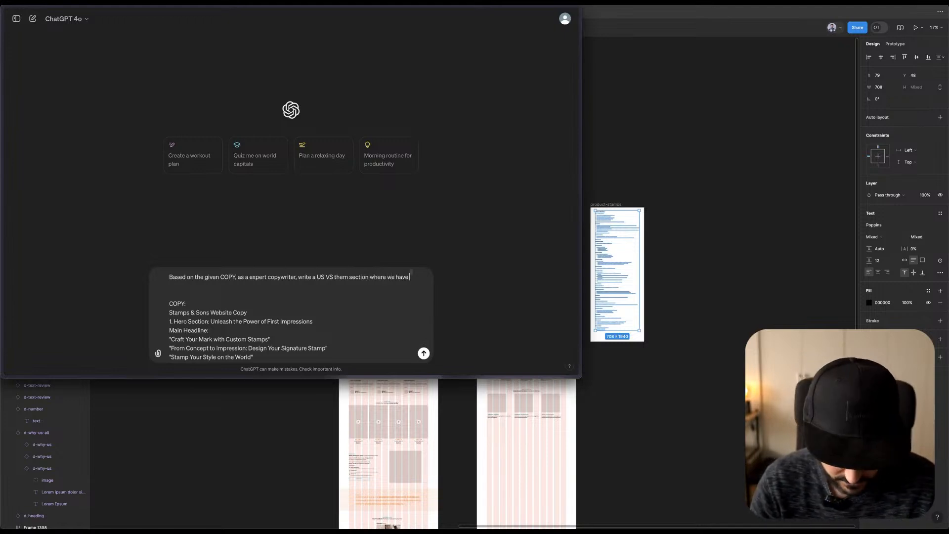
# Extend the prompt, as an expert copywriter, to request a US VS them PROS VS CONS section favouring US over Others, with 10 lines.
pyautogui.write('PROS VS CONS of us vs Others.')
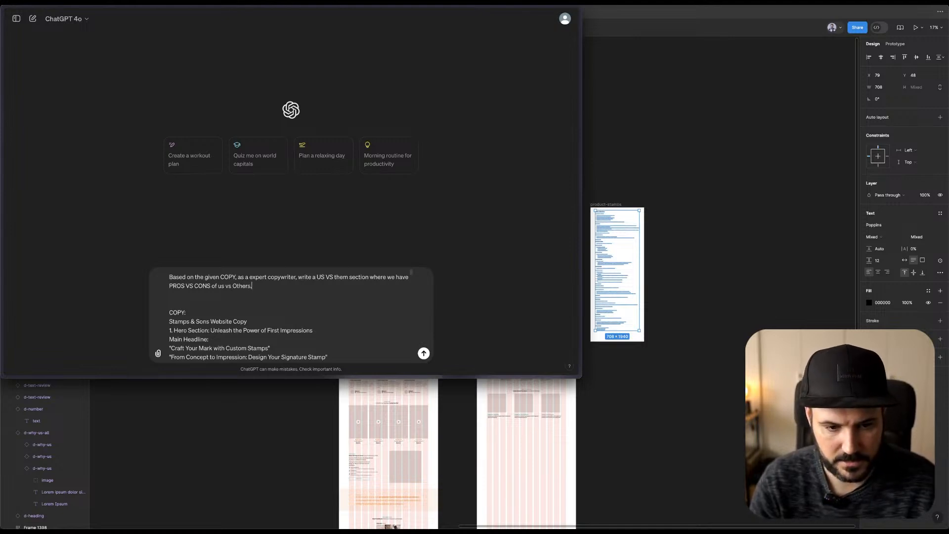
pyautogui.press('BackSpace')
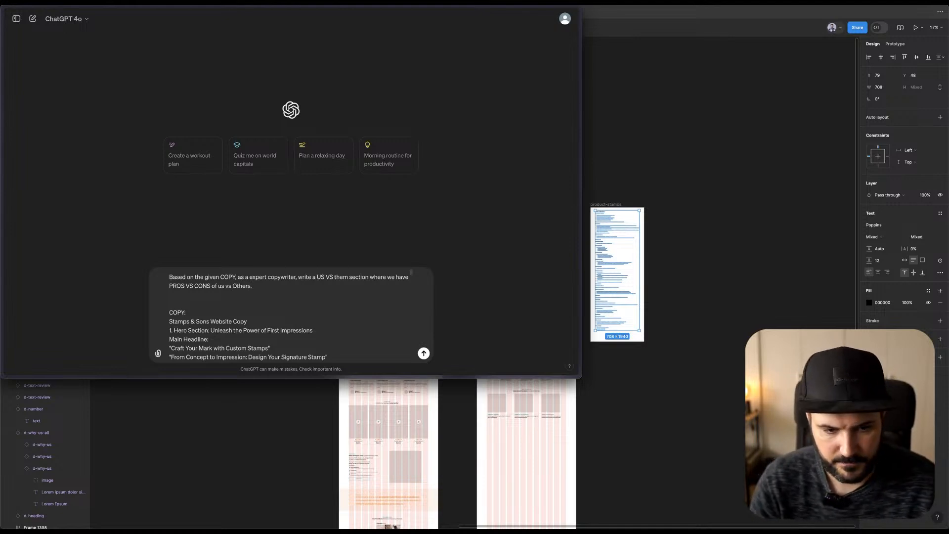
pyautogui.write(',')
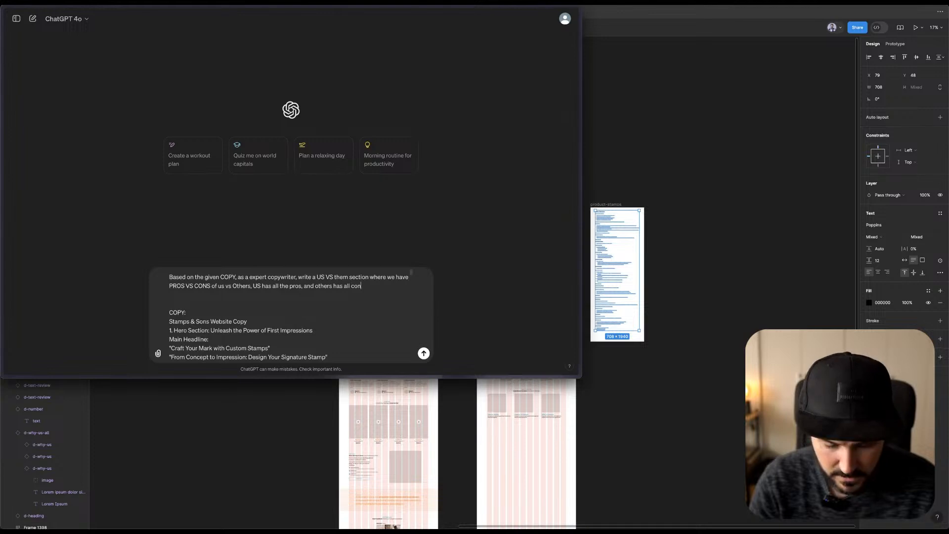
pyautogui.hotkey('shift', 'Return')
pyautogui.hotkey('shift', 'Return')
pyautogui.write('W')
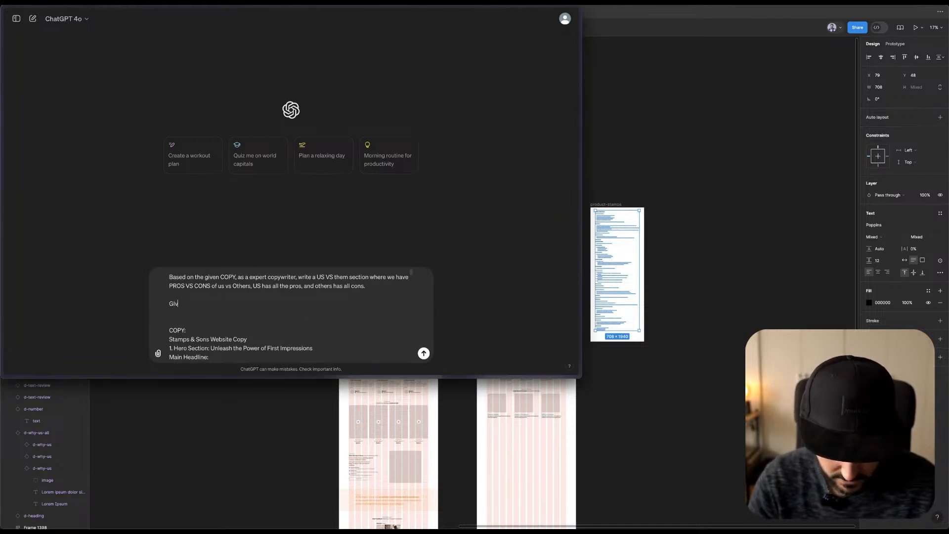
pyautogui.write('Ive me 10')
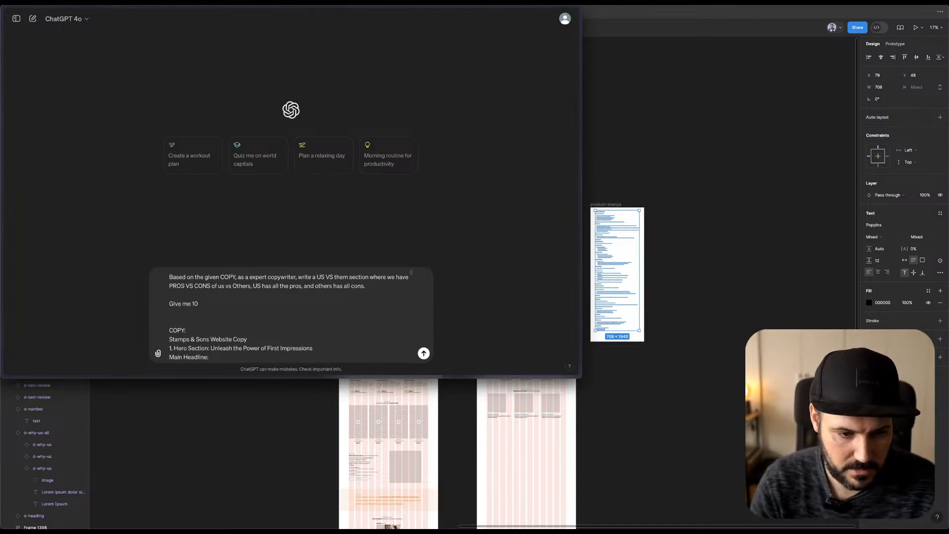
pyautogui.write('lines.')
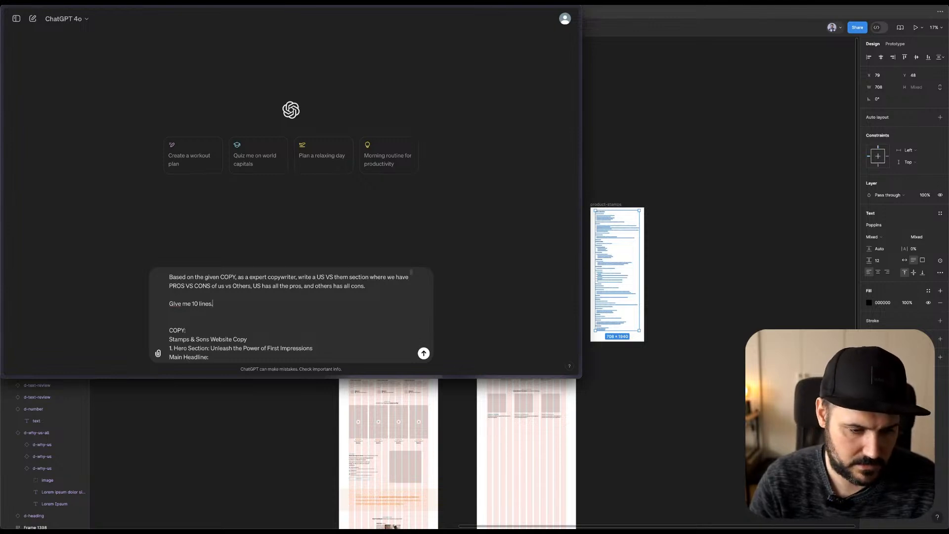
# Remove the extra blank line above the COPY label and tidy stray characters in the prompt's instructions.
pyautogui.click(187, 311)
pyautogui.press('BackSpace')
pyautogui.click(176, 304)
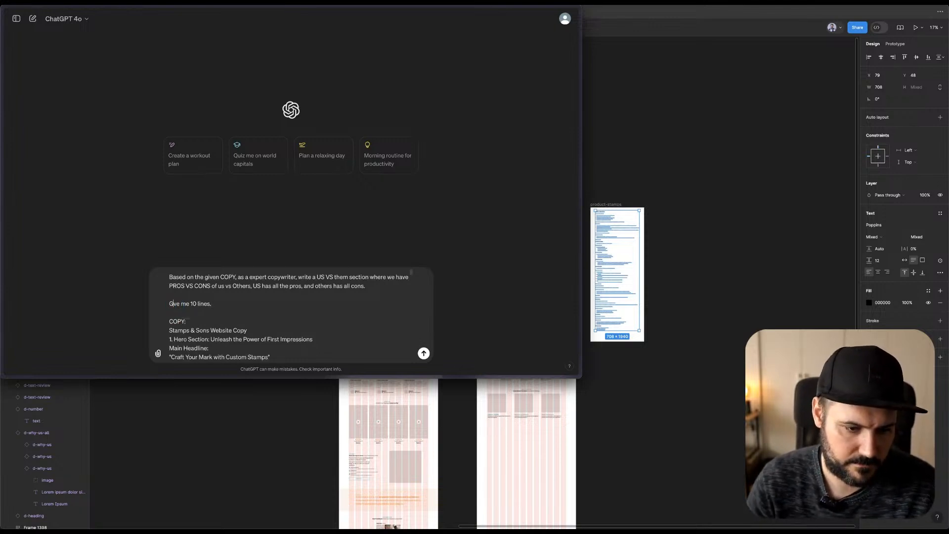
pyautogui.press('BackSpace')
pyautogui.write('i')
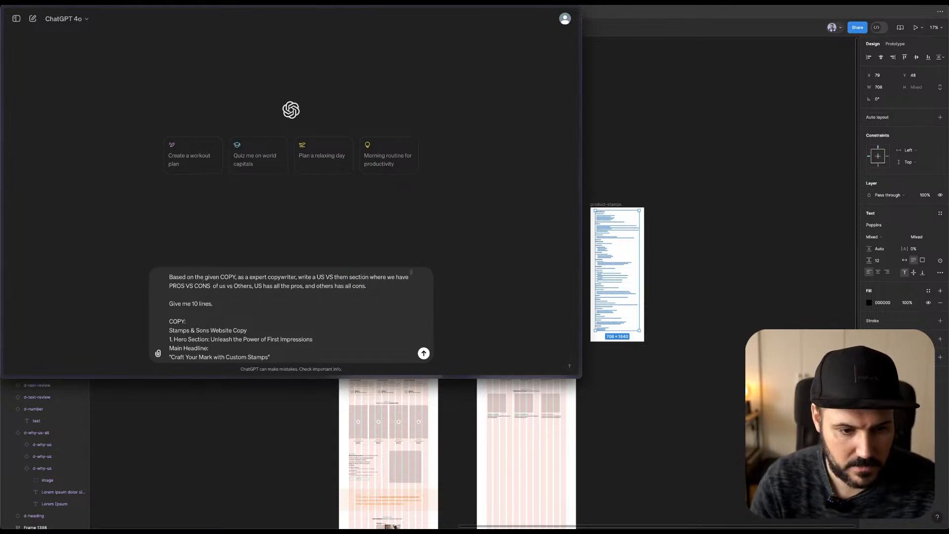
pyautogui.press('BackSpace')
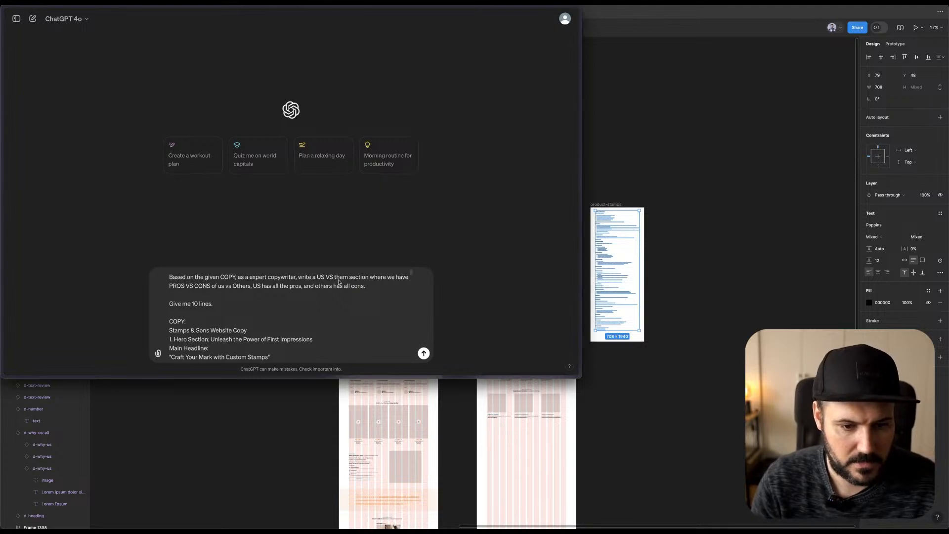
# Insert "with benefits or features" after "US VS them section" in the prompt and send it.
pyautogui.click(366, 277)
pyautogui.write('with be')
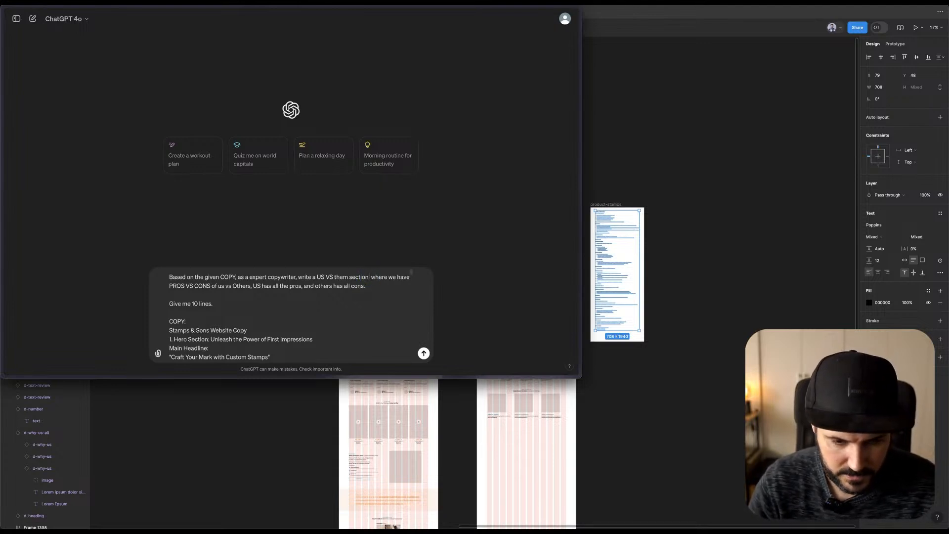
pyautogui.write('nefits of')
pyautogui.press('BackSpace')
pyautogui.write('r features')
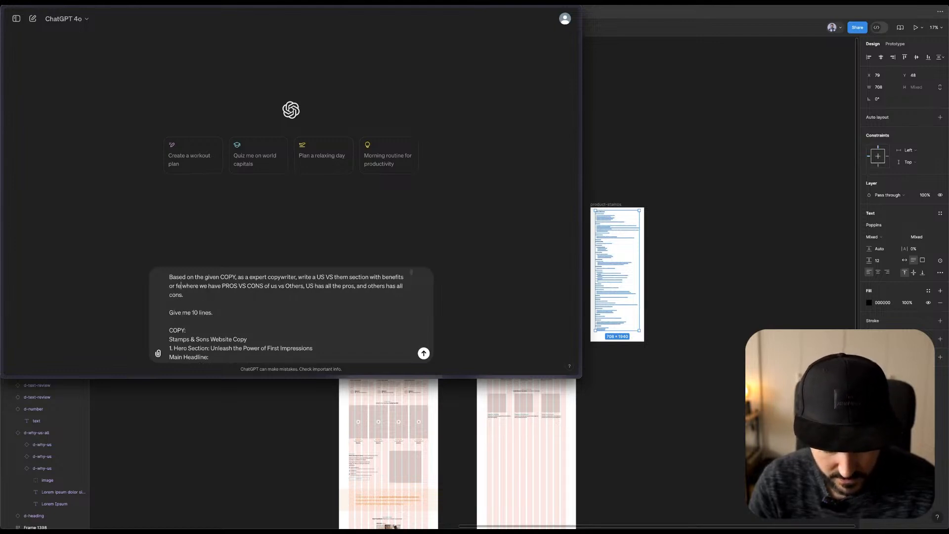
pyautogui.click(424, 353)
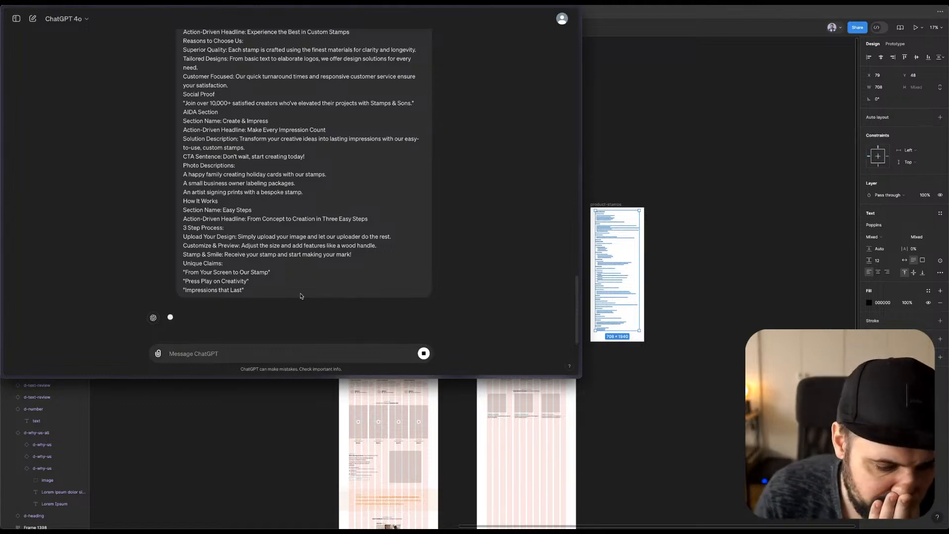
# Review the generated Us vs. Them table comparing Stamps & Sons with Others.
pyautogui.scroll(-10, 300, 296)
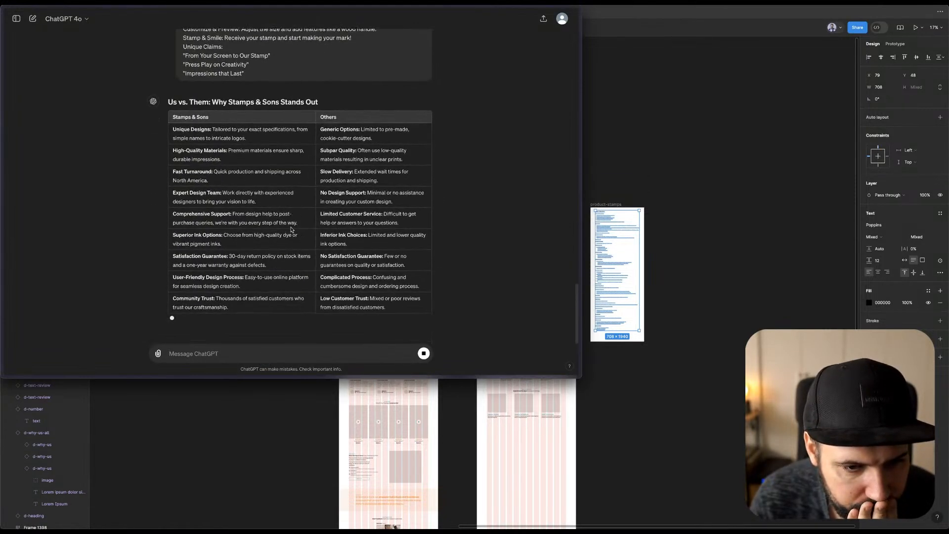
pyautogui.scroll(1, 285, 220)
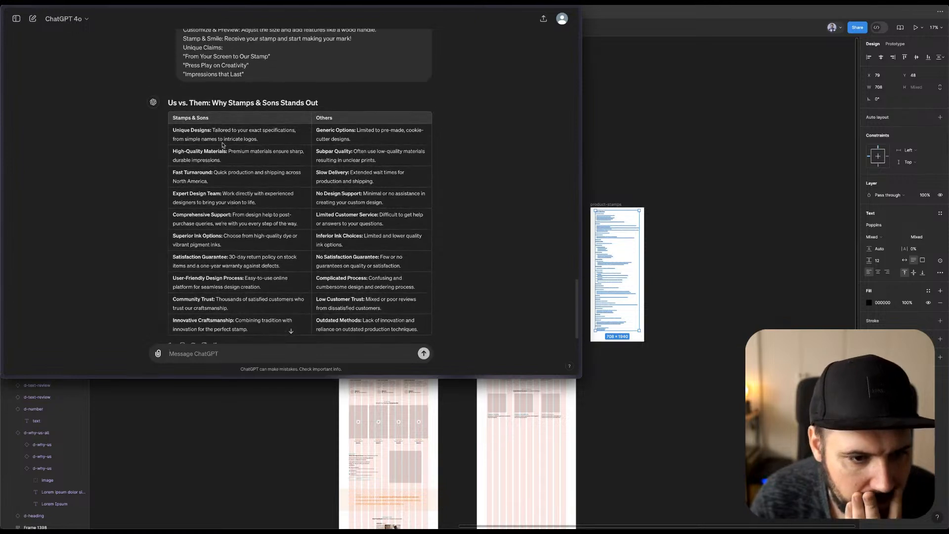
pyautogui.moveTo(214, 131); pyautogui.dragTo(321, 148)
pyautogui.click(320, 148)
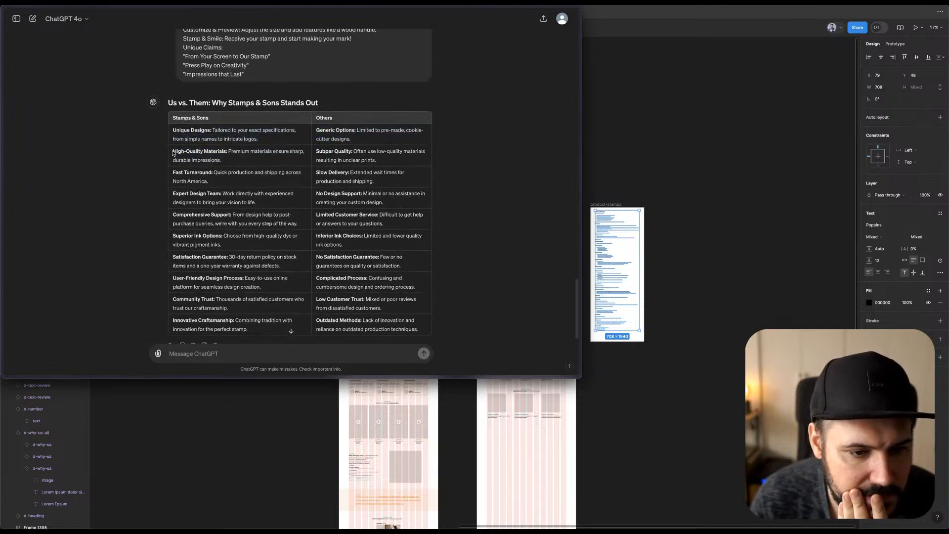
pyautogui.scroll(-1, 343, 151)
pyautogui.scroll(1, 347, 150)
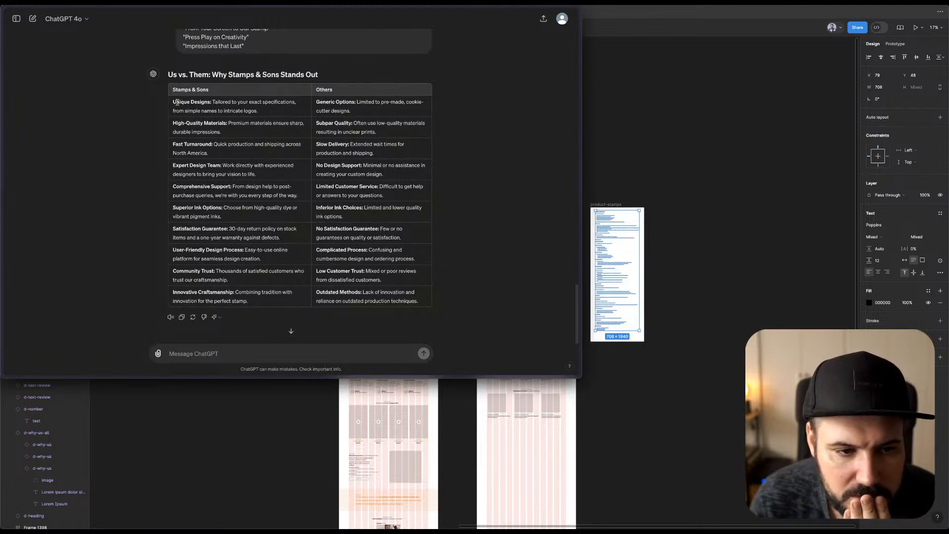
# Try to select only the Stamps & Sons column of the comparison table.
pyautogui.moveTo(172, 101); pyautogui.dragTo(250, 291)
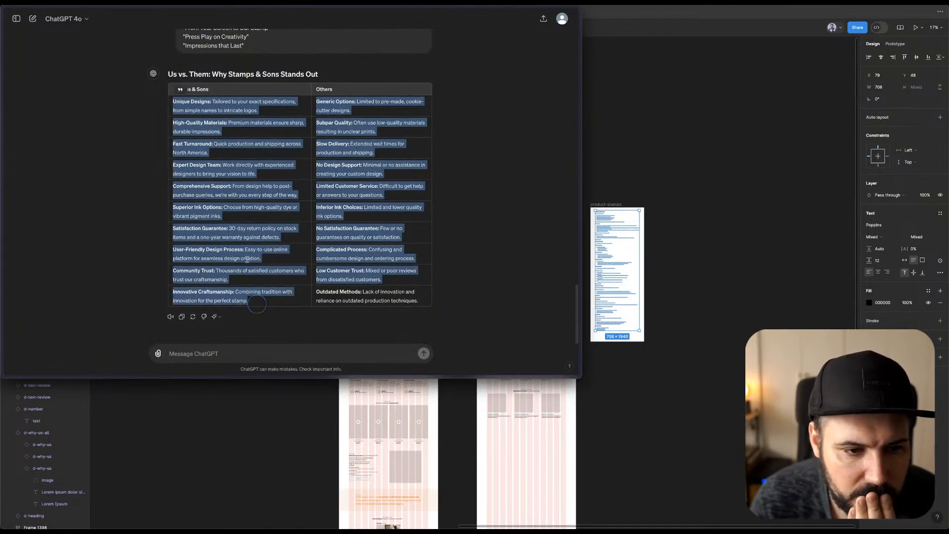
pyautogui.click(198, 104)
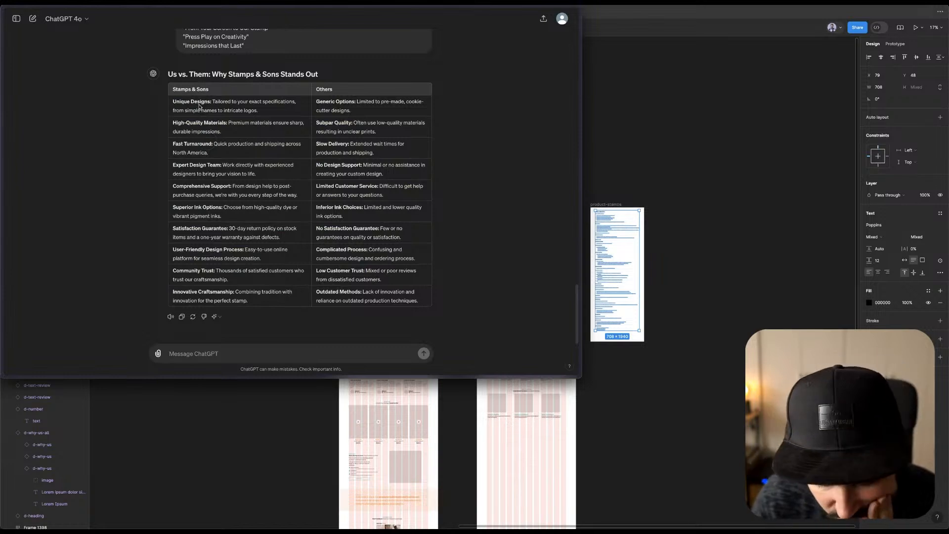
pyautogui.moveTo(173, 101); pyautogui.dragTo(204, 123)
pyautogui.click(270, 302)
pyautogui.click(173, 102)
pyautogui.click(254, 296)
pyautogui.click(205, 120)
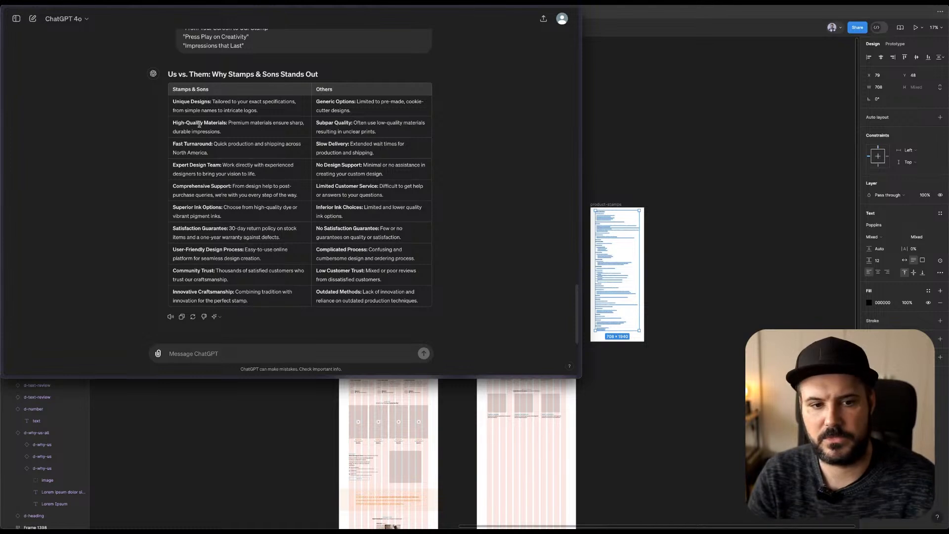
pyautogui.moveTo(417, 524)
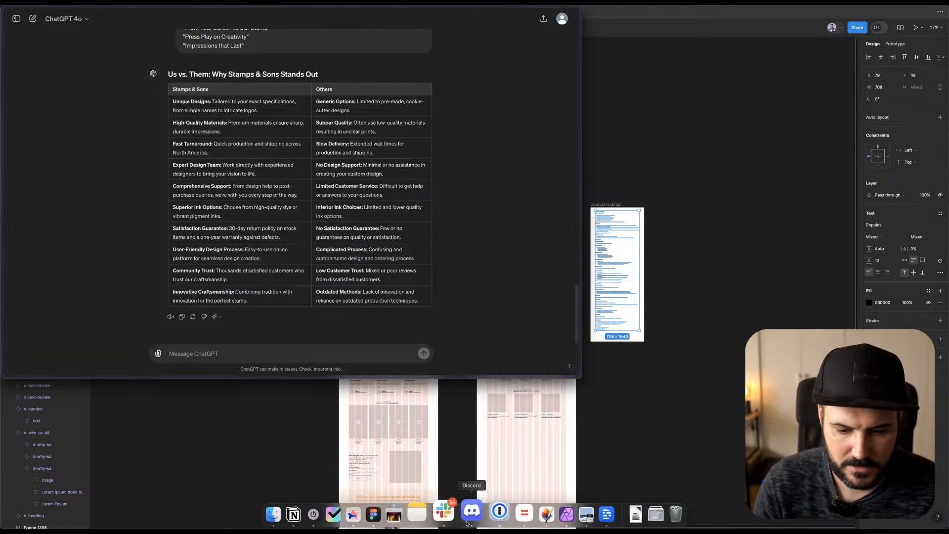
pyautogui.click(607, 514)
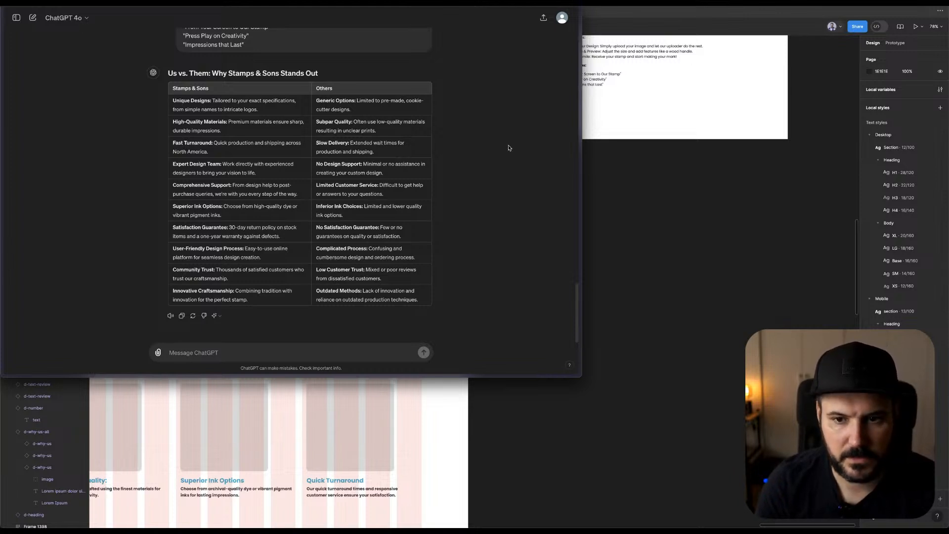
# Try pasting the full comparison table into Figma as a single text layer beside the product page.
pyautogui.moveTo(172, 88); pyautogui.dragTo(424, 300)
pyautogui.click(675, 273)
pyautogui.moveTo(489, 341); pyautogui.dragTo(661, 231)
pyautogui.press('super+v')
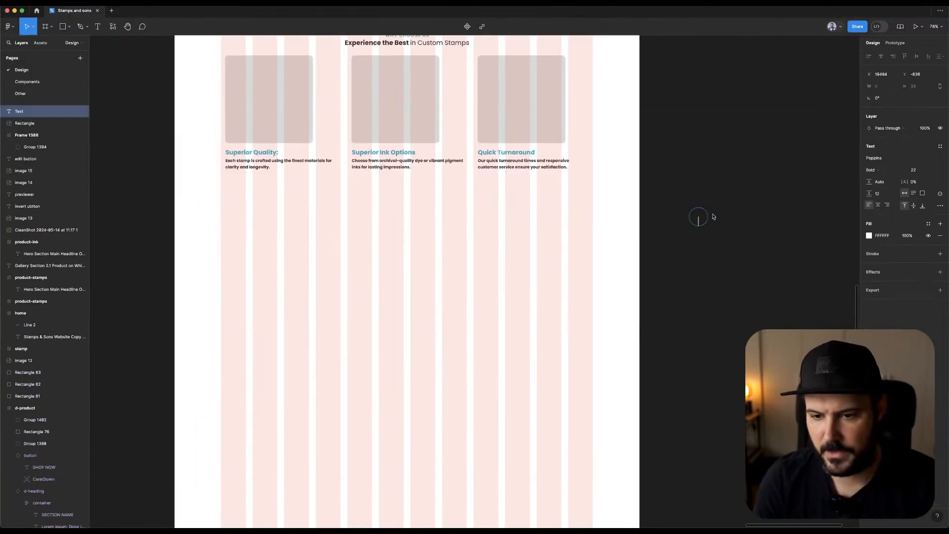
pyautogui.hscroll(5, 786, 175)
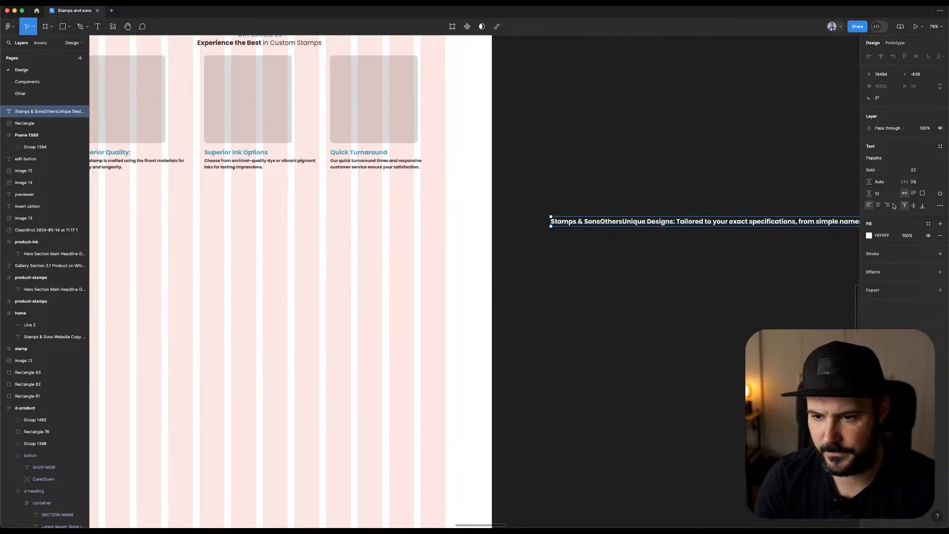
pyautogui.click(735, 178)
pyautogui.moveTo(652, 166); pyautogui.dragTo(732, 320)
pyautogui.press('Delete')
# Try pasting the comparison table into a text box about 774 × 751 beside the product page.
pyautogui.press('t')
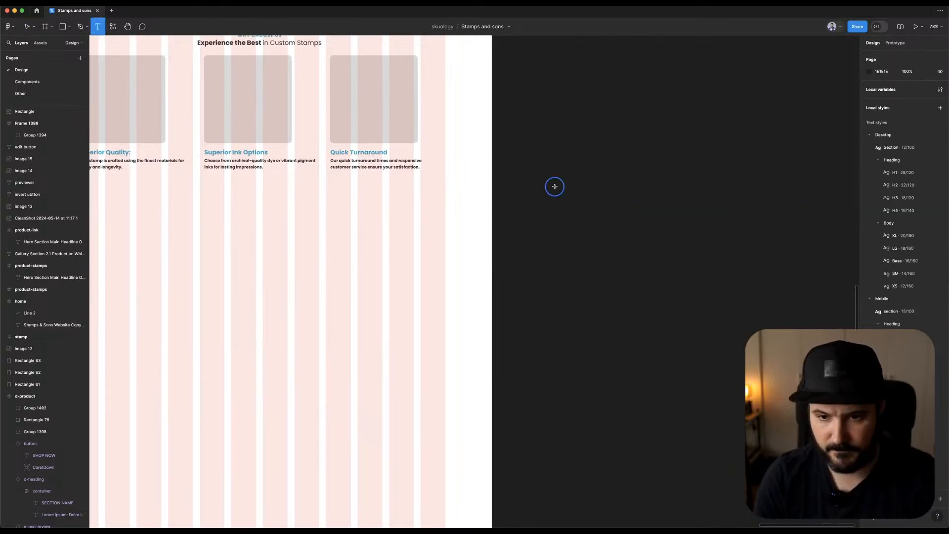
pyautogui.moveTo(553, 184); pyautogui.dragTo(778, 403)
pyautogui.press('super+v')
pyautogui.press('Escape')
pyautogui.press('super+Tab')
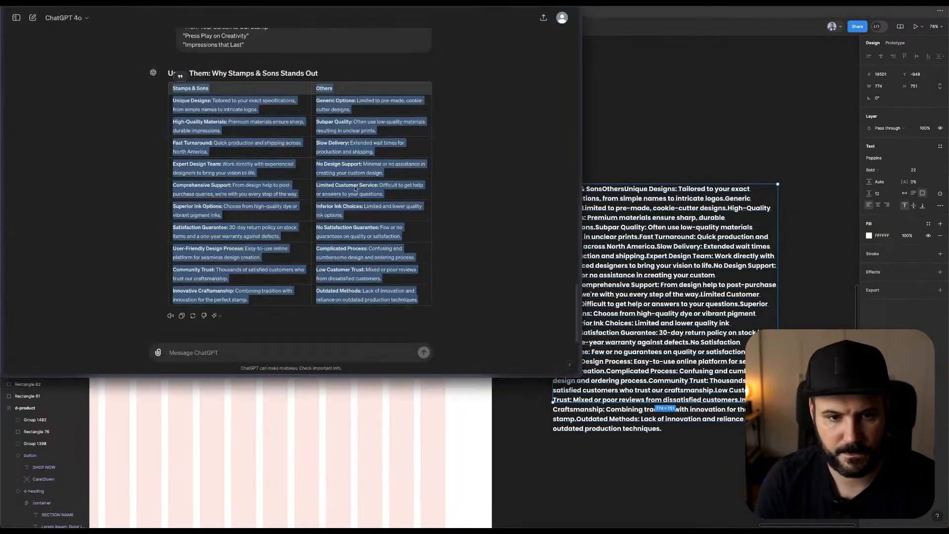
pyautogui.click(713, 177)
pyautogui.click(631, 223)
pyautogui.press('Delete')
pyautogui.click(614, 199)
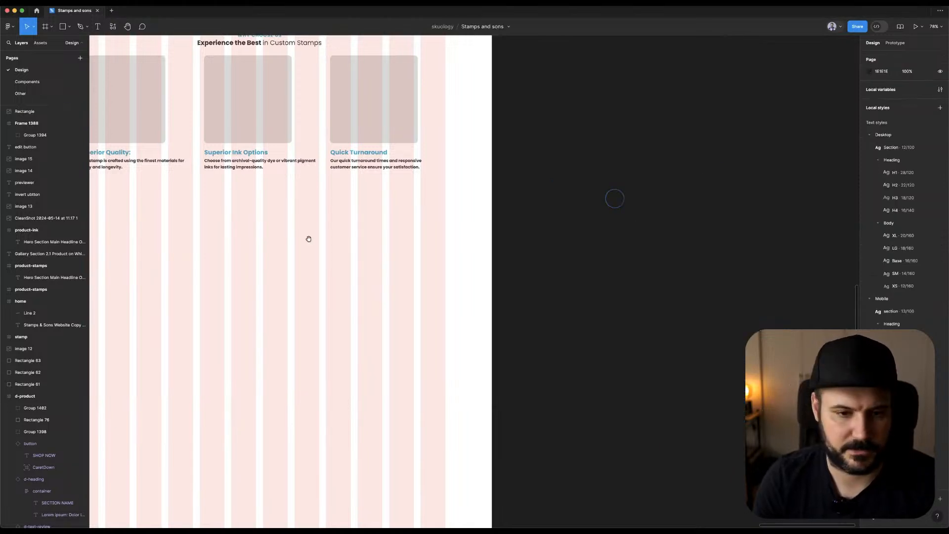
# Copy the "Unique Designs" benefit title from the comparison table in ChatGPT and return to the Figma product page.
pyautogui.moveTo(309, 238); pyautogui.dragTo(528, 230)
pyautogui.scroll(3, 514, 229)
pyautogui.press('super+Tab')
pyautogui.click(173, 99)
pyautogui.moveTo(173, 98); pyautogui.dragTo(210, 98)
pyautogui.press('super+c')
pyautogui.press('super+Tab')
# Add a "Unique Designs" text layer below the feature columns and shrink its box to fit the text.
pyautogui.press('t')
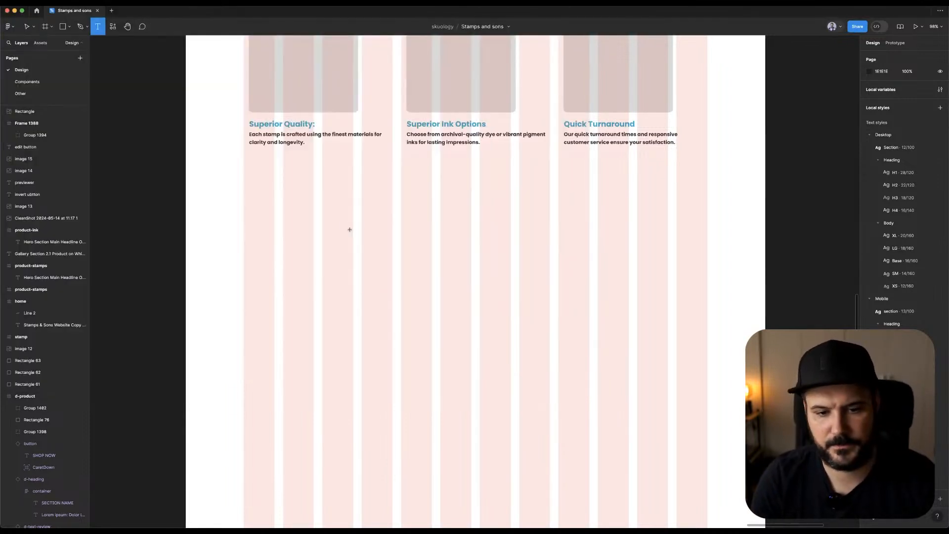
pyautogui.moveTo(349, 229); pyautogui.dragTo(418, 245)
pyautogui.press('super+v')
pyautogui.press('Escape')
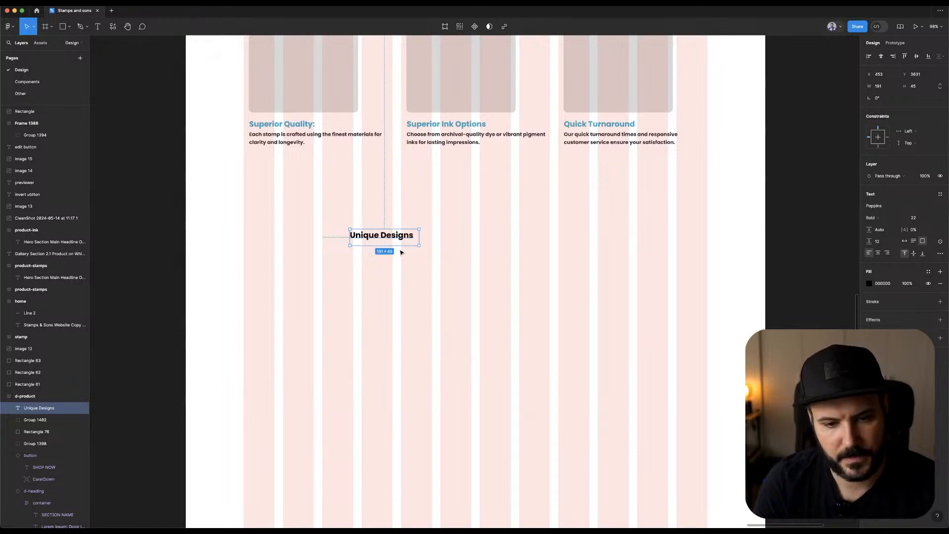
pyautogui.doubleClick(418, 245)
pyautogui.moveTo(394, 233); pyautogui.dragTo(373, 222)
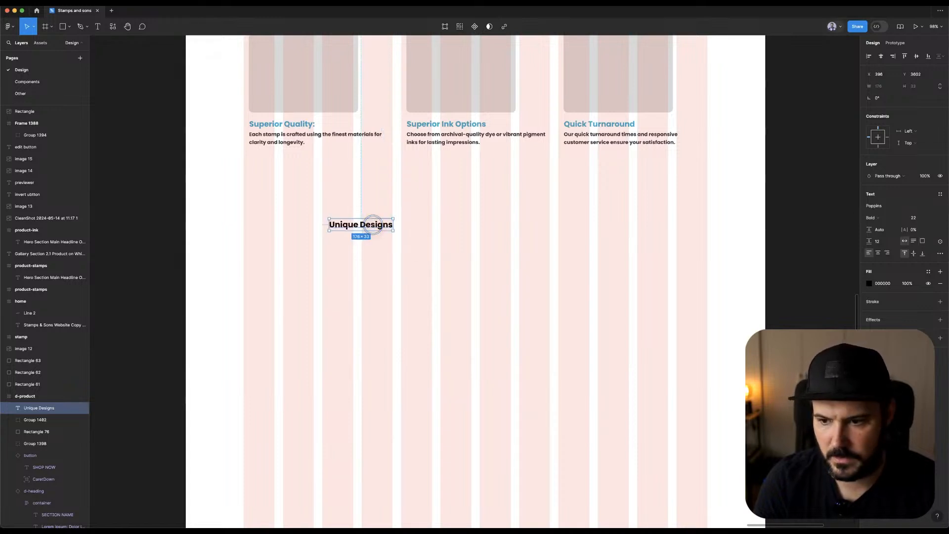
pyautogui.click(927, 273)
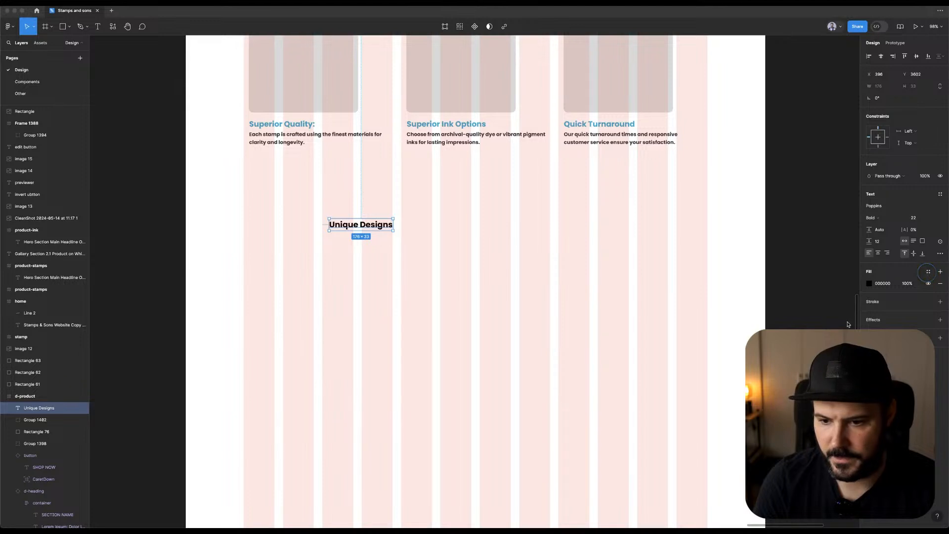
pyautogui.click(927, 274)
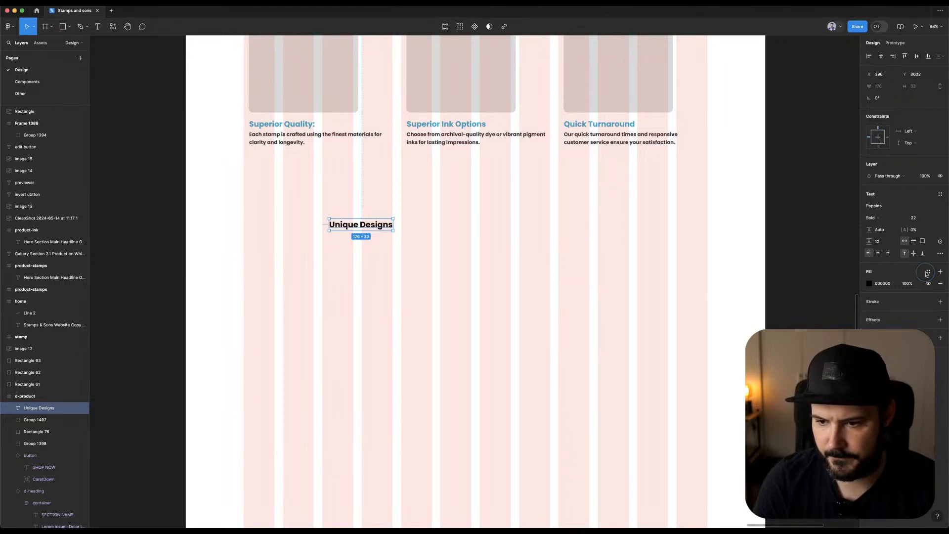
pyautogui.click(928, 273)
pyautogui.click(927, 272)
pyautogui.click(659, 267)
# Move the Unique Designs text lower and further left, and trim its box vertically to the letter height.
pyautogui.moveTo(366, 222); pyautogui.dragTo(336, 249)
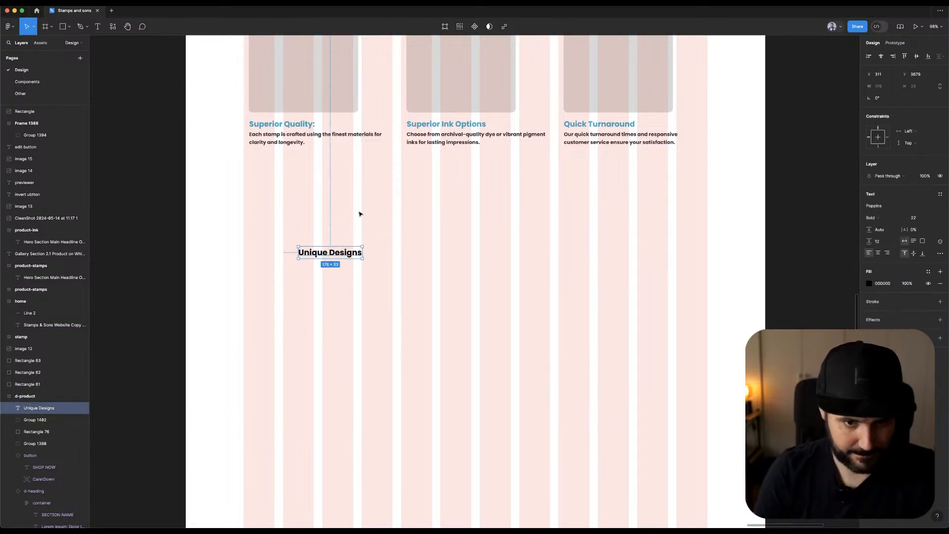
pyautogui.moveTo(948, 129); pyautogui.dragTo(928, 129)
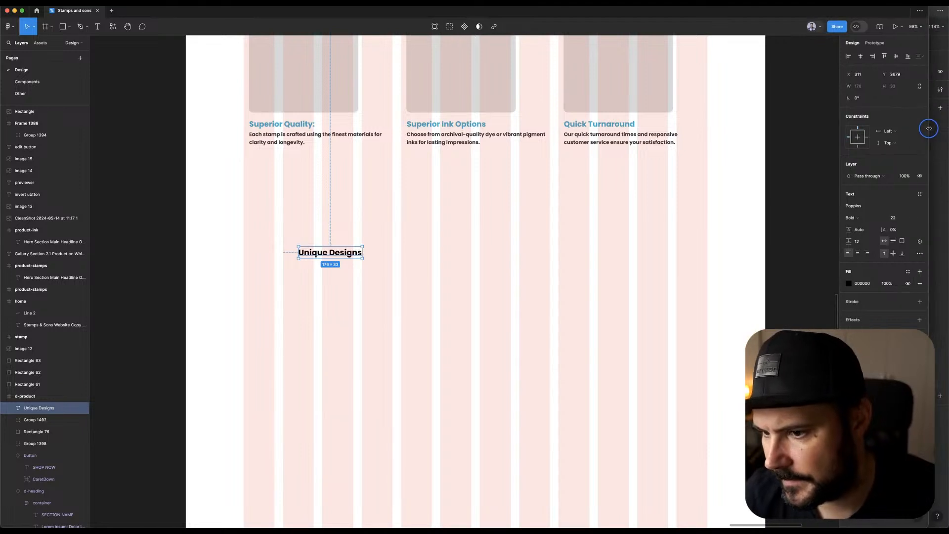
pyautogui.click(919, 254)
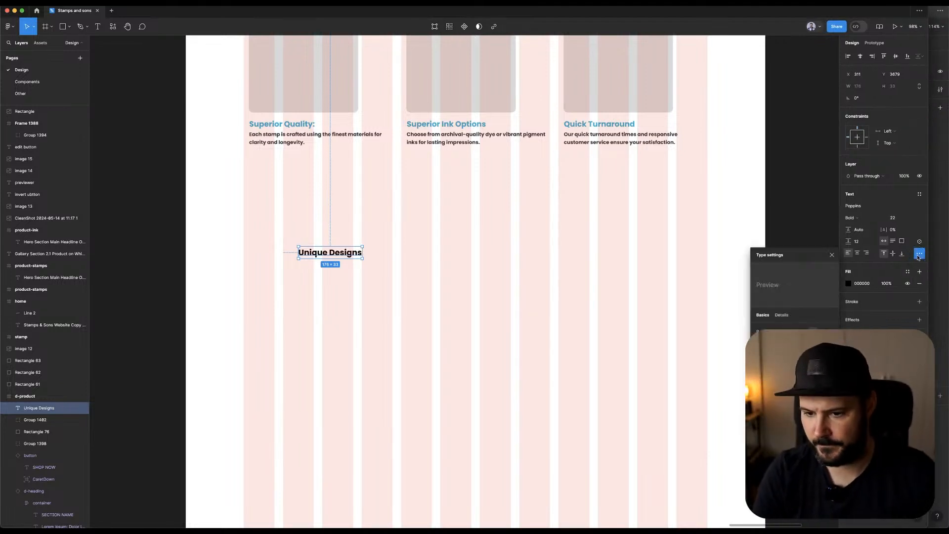
pyautogui.click(830, 379)
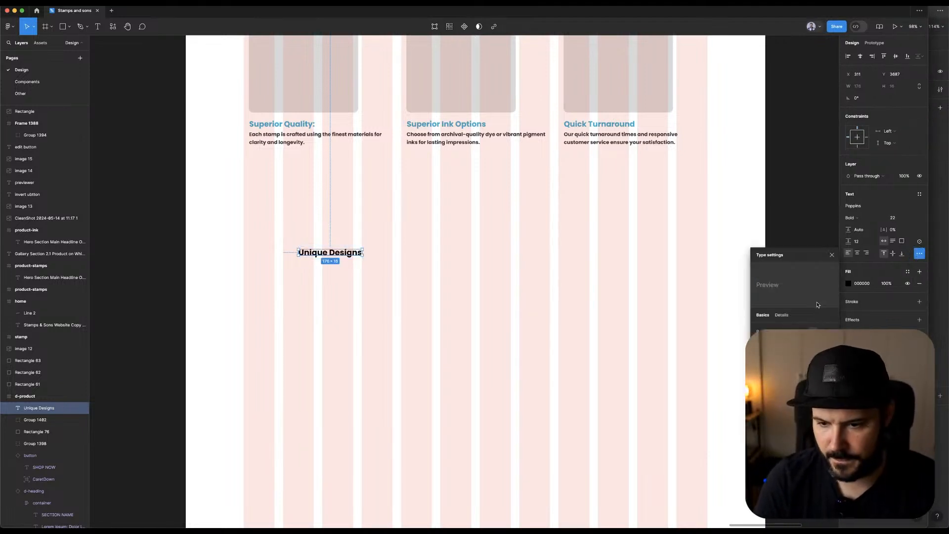
# Apply the desktop Base 16/160 body text style to Unique Designs and make it bold.
pyautogui.click(919, 198)
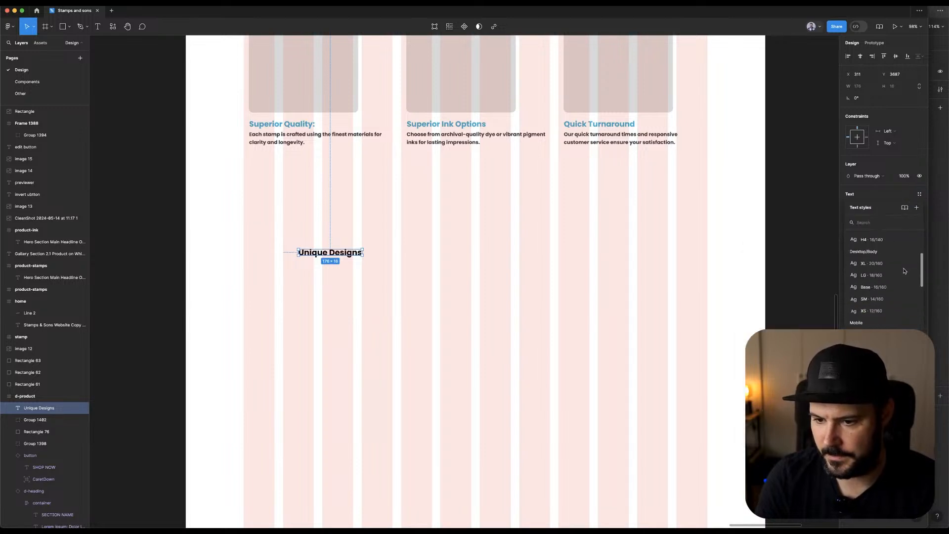
pyautogui.click(879, 282)
pyautogui.press('super+b')
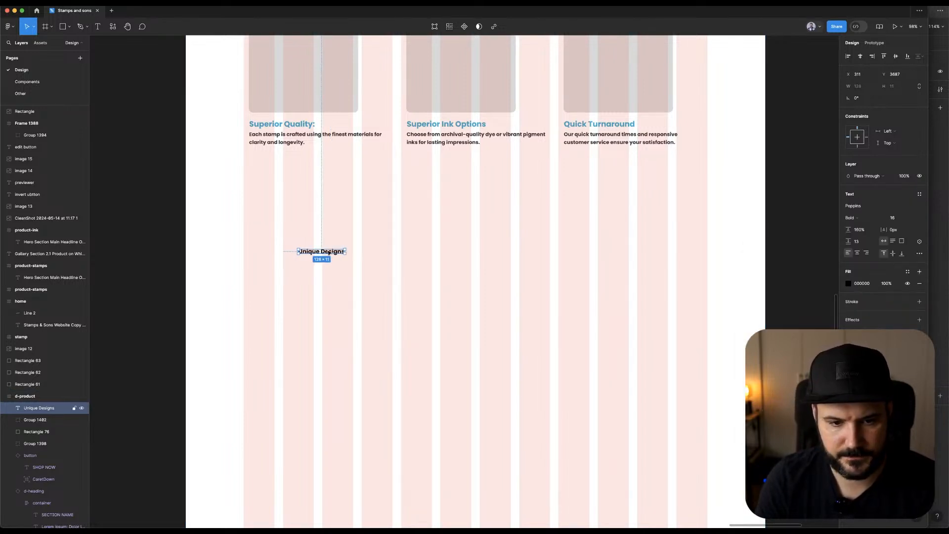
pyautogui.press('super+Tab')
pyautogui.press('super+Tab')
pyautogui.click(169, 87)
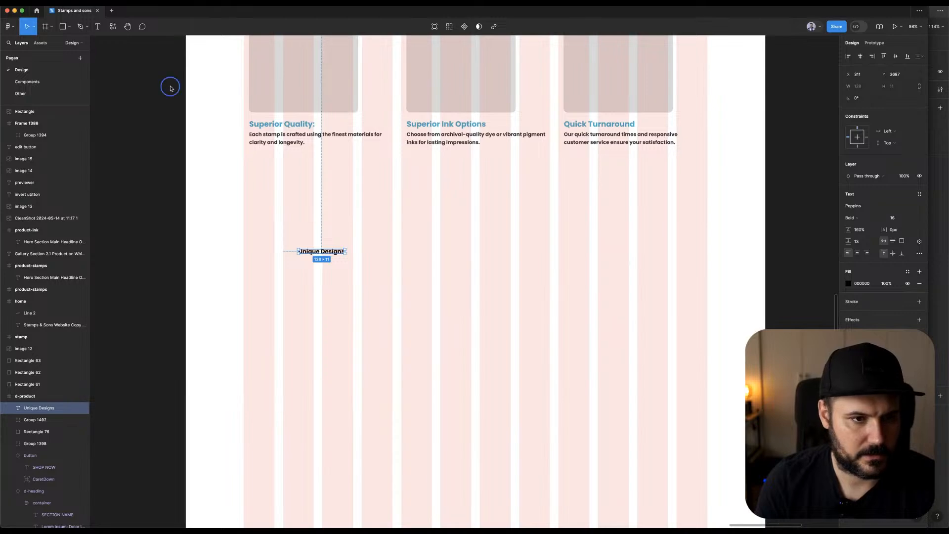
pyautogui.click(113, 26)
pyautogui.click(420, 191)
# Copy the blue check icon from the hero's Quality Craftsmanship bullet and place it just left of the Unique Designs text.
pyautogui.scroll(15, 420, 192)
pyautogui.scroll(10, 429, 195)
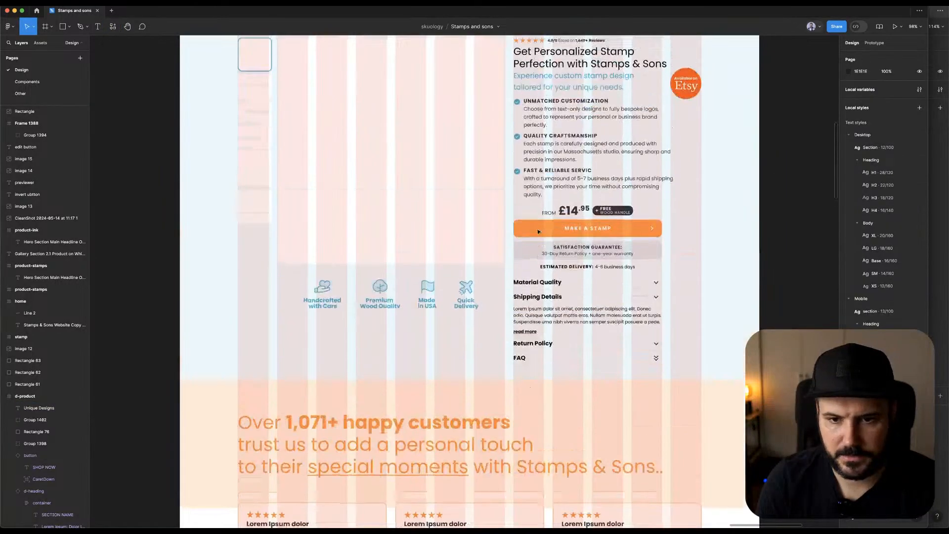
pyautogui.doubleClick(517, 149)
pyautogui.doubleClick(518, 150)
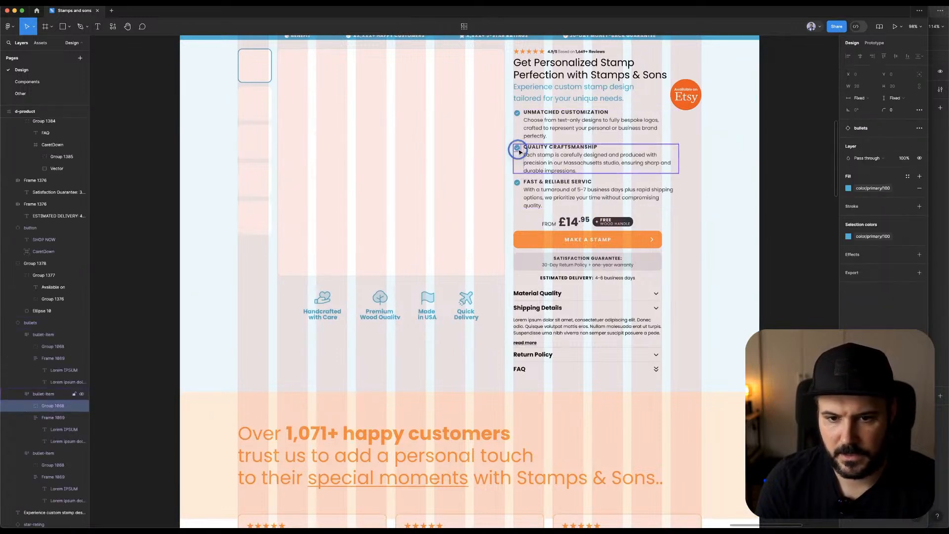
pyautogui.scroll(-12, 521, 190)
pyautogui.scroll(-10, 521, 192)
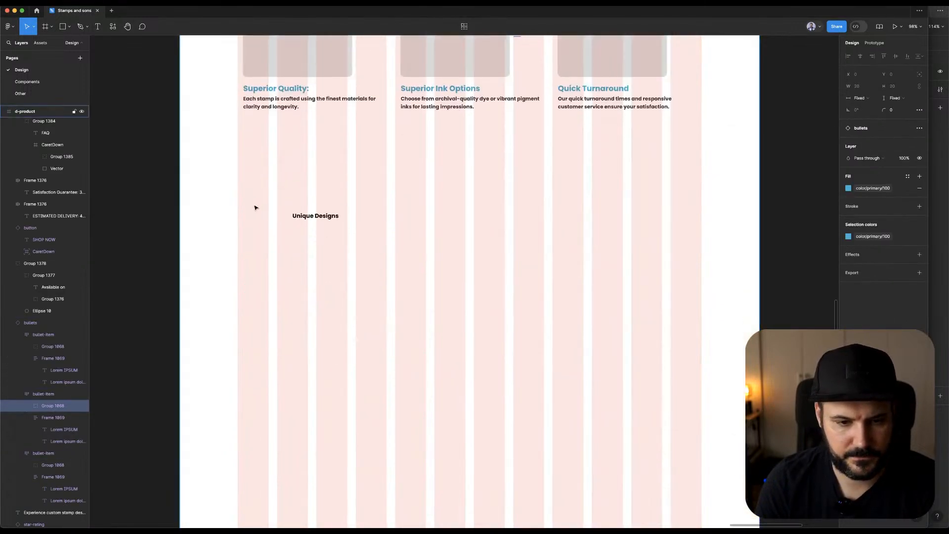
pyautogui.scroll(5, 313, 203)
pyautogui.hotkey('ctrl', 'v')
pyautogui.moveTo(462, 273); pyautogui.dragTo(340, 236)
# Group the check icon with Unique Designs and turn the group into a horizontal auto layout with 4 spacing and 0 padding.
pyautogui.keyDown('shift'); pyautogui.click(424, 243); pyautogui.keyUp('shift')
pyautogui.press('super+g')
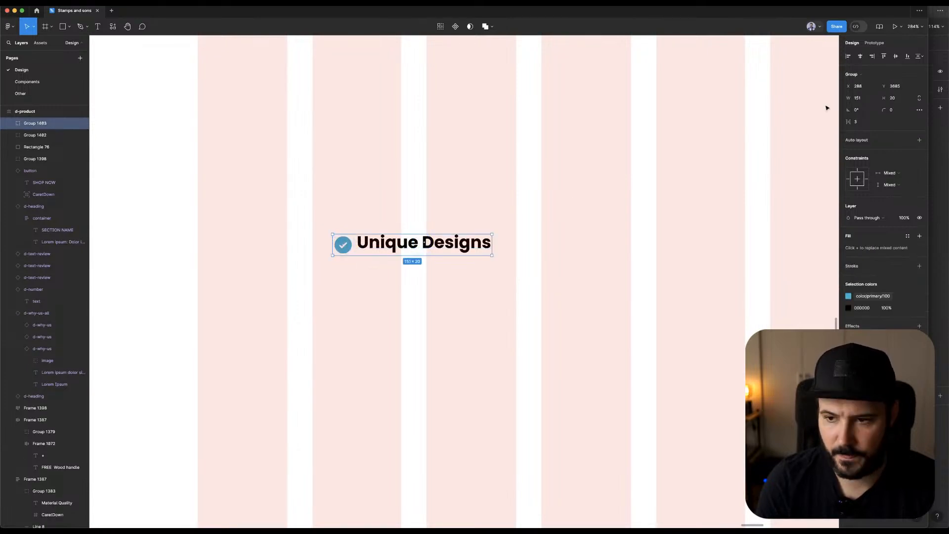
pyautogui.click(919, 140)
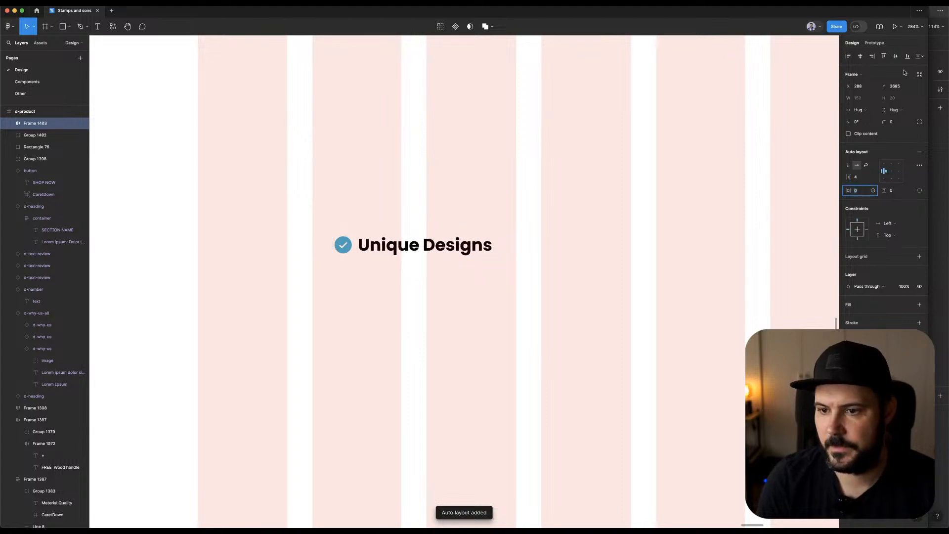
pyautogui.click(477, 164)
pyautogui.scroll(-5, 477, 163)
pyautogui.doubleClick(457, 204)
pyautogui.click(595, 171)
pyautogui.hscroll(5, 509, 168)
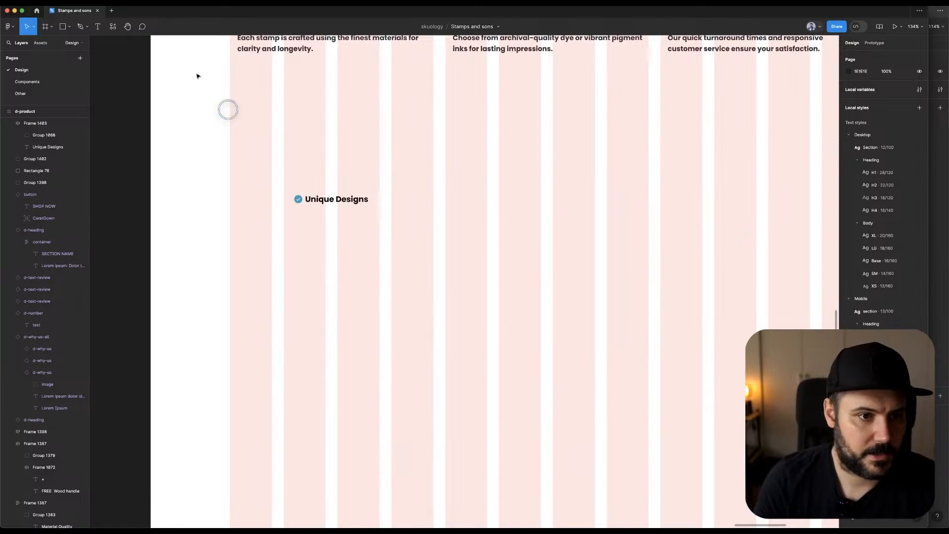
pyautogui.doubleClick(298, 199)
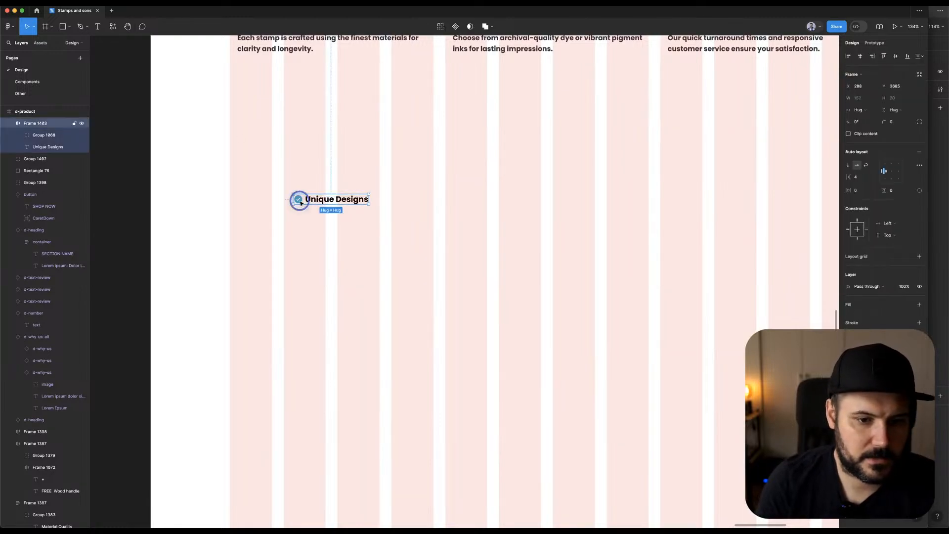
pyautogui.click(309, 157)
# Search the Phosphor Icons plugin for "cross" and switch the icon style to Fill.
pyautogui.click(113, 26)
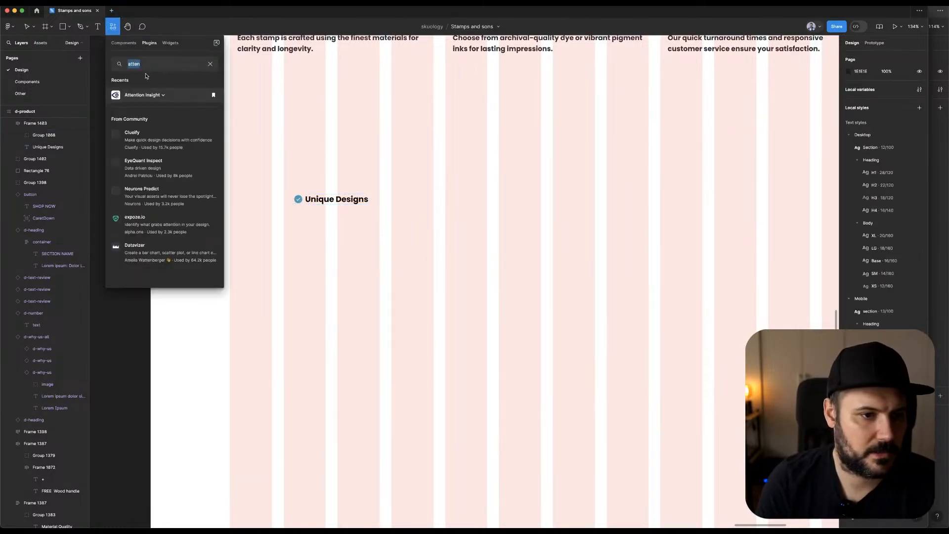
pyautogui.press('BackSpace')
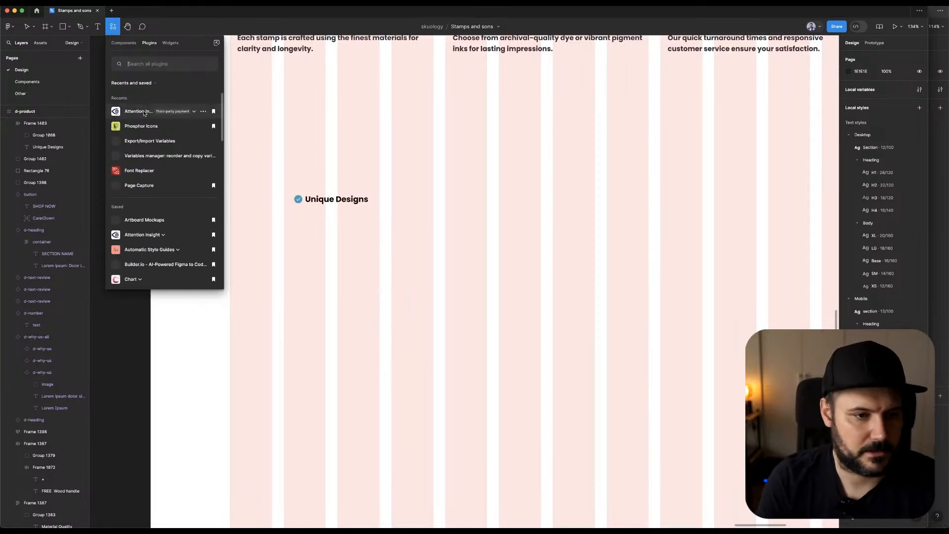
pyautogui.click(141, 126)
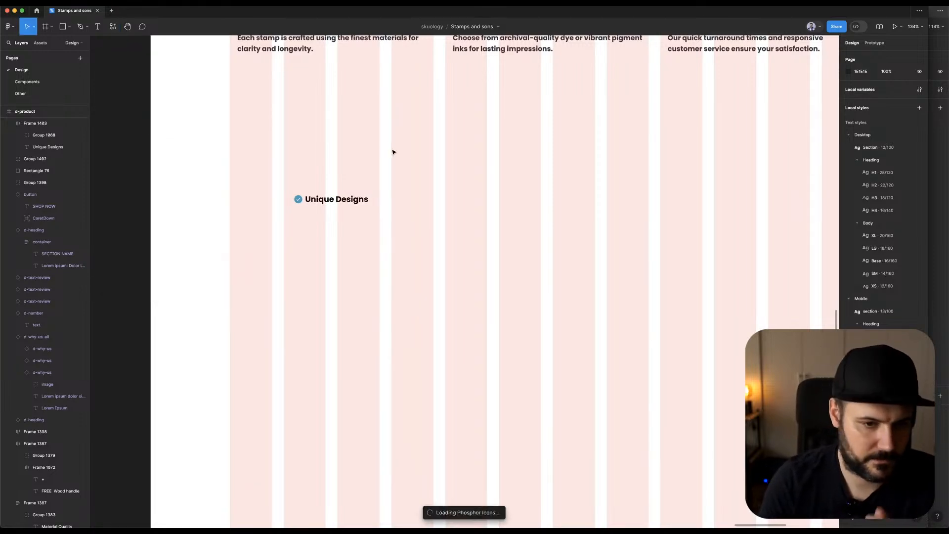
pyautogui.click(133, 187)
pyautogui.write('cross')
pyautogui.press('Tab')
pyautogui.click(195, 186)
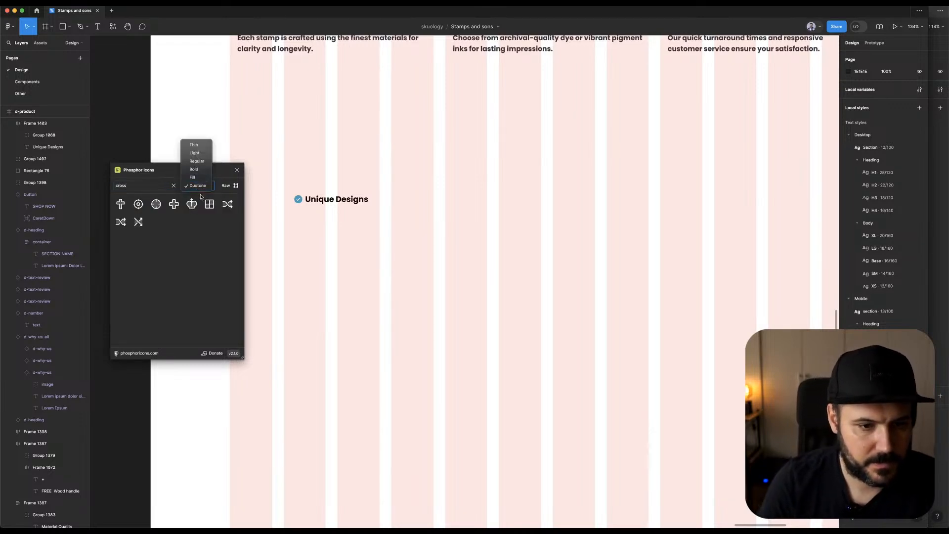
pyautogui.click(197, 176)
# Search the icons for "cancel", place the filled X-circle icon just below Unique Designs, and close the plugin.
pyautogui.click(150, 188)
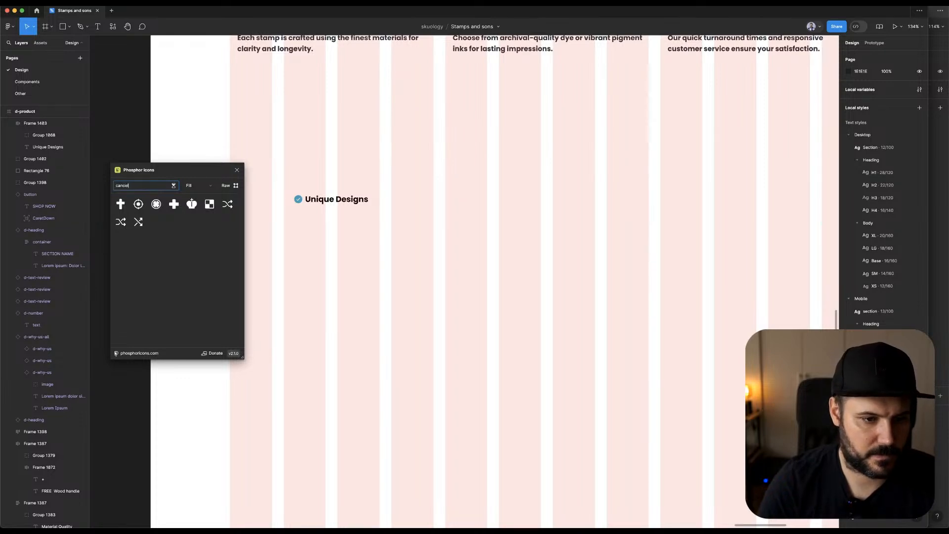
pyautogui.moveTo(227, 204); pyautogui.dragTo(377, 233)
pyautogui.click(237, 169)
pyautogui.press('super+shift+g')
pyautogui.press('super+g')
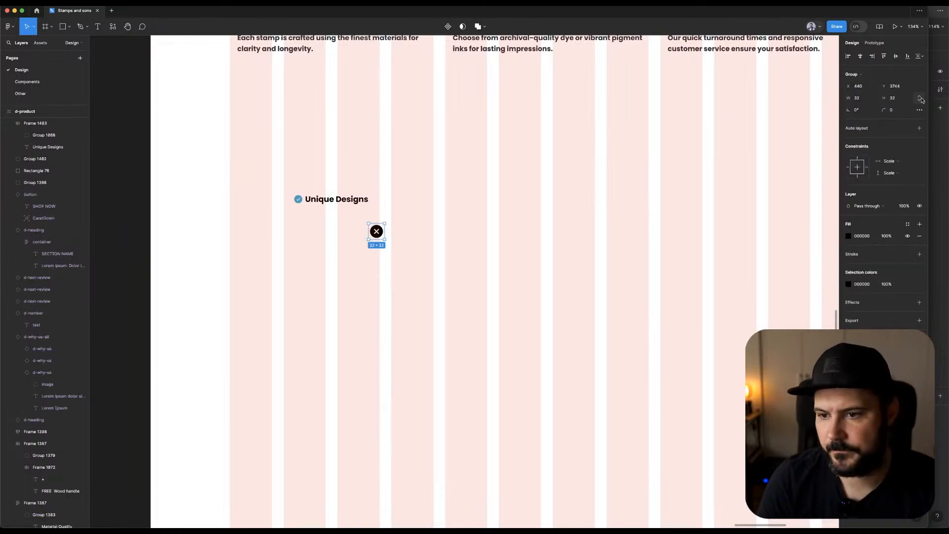
# Resize the X icon to 20 × 20, colour it with the library red, and move it to the right of Unique Designs.
pyautogui.click(895, 99)
pyautogui.write('20')
pyautogui.press('Tab')
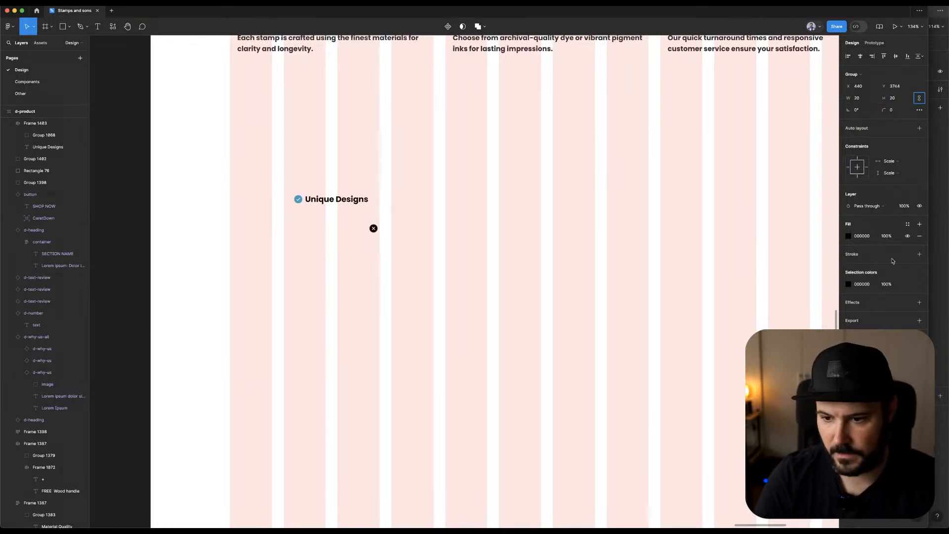
pyautogui.click(906, 283)
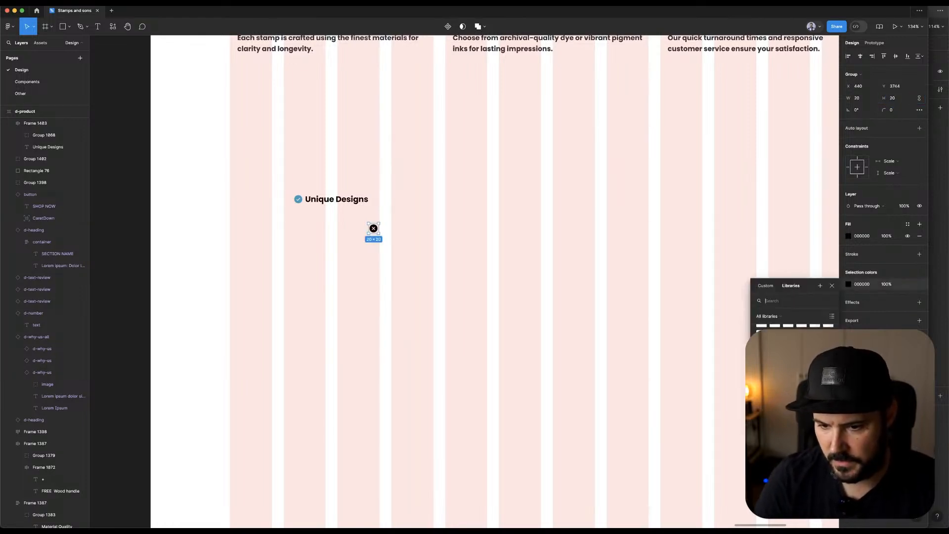
pyautogui.click(791, 363)
pyautogui.moveTo(376, 232); pyautogui.dragTo(435, 206)
# Duplicate the checked Unique Designs item to the right and replace the copy's check icon with the red X icon.
pyautogui.click(354, 201)
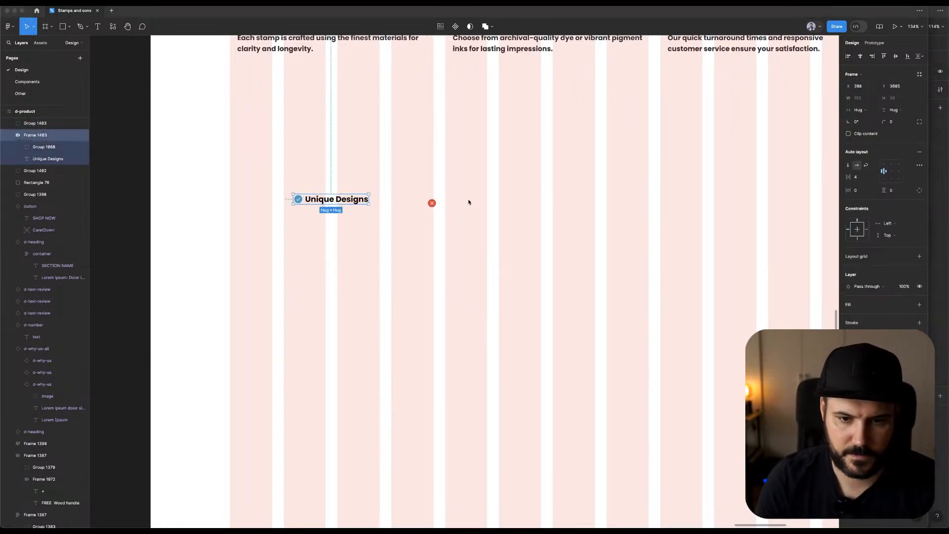
pyautogui.click(388, 168)
pyautogui.click(353, 200)
pyautogui.moveTo(353, 200); pyautogui.dragTo(514, 201)
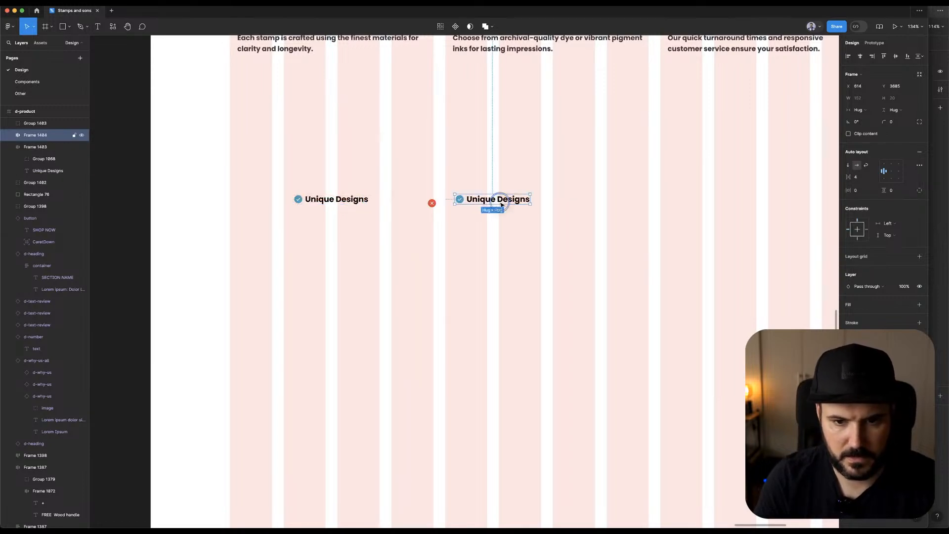
pyautogui.moveTo(433, 203); pyautogui.dragTo(465, 200)
pyautogui.click(459, 199)
pyautogui.press('Delete')
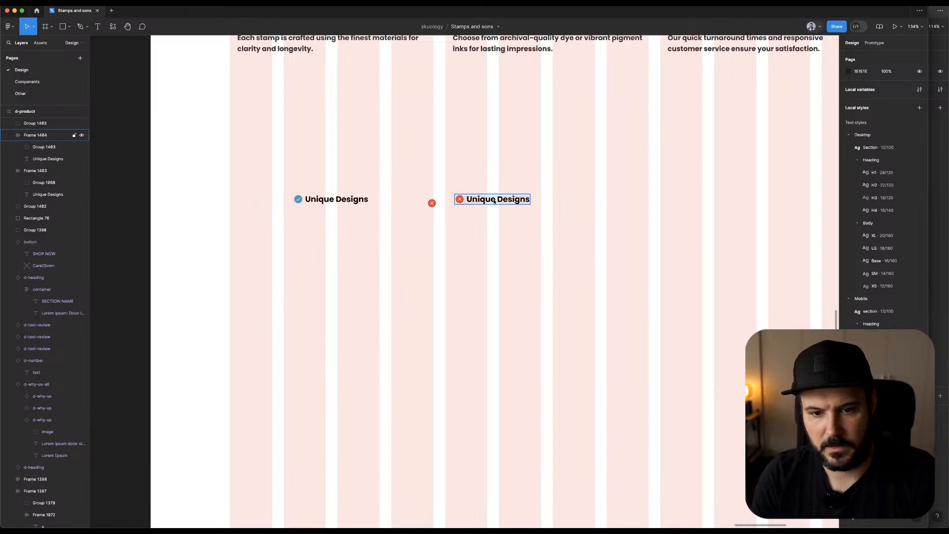
# Colour the duplicated Unique Designs text with the library red and delete the spare X icon beside it.
pyautogui.click(498, 198)
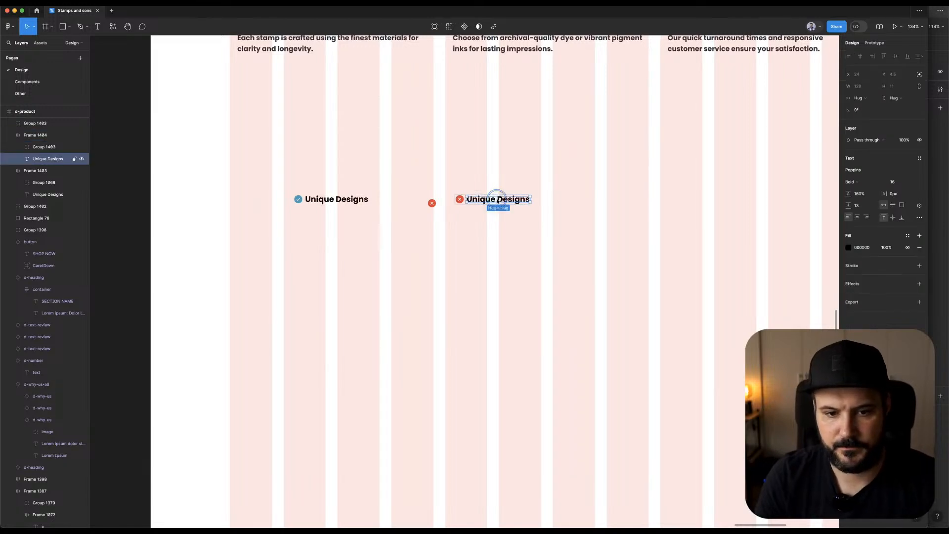
pyautogui.click(906, 237)
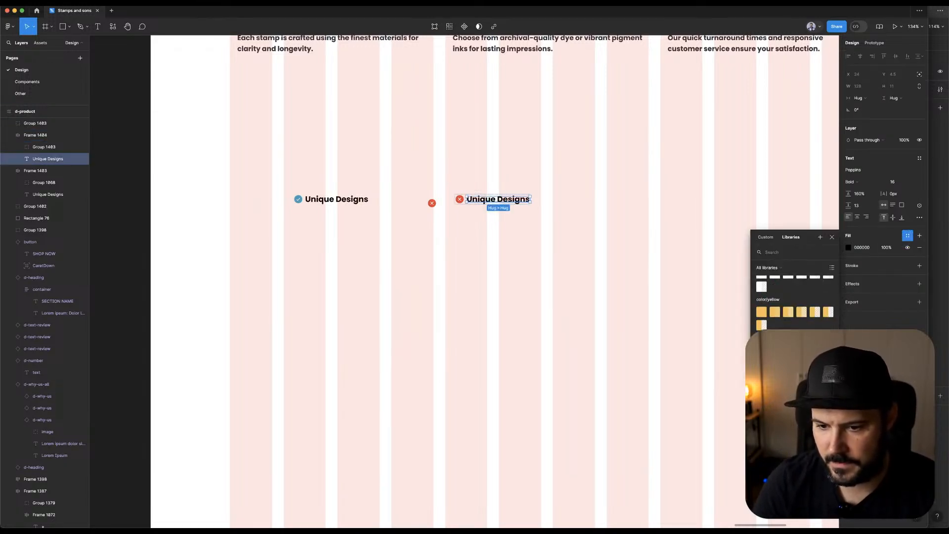
pyautogui.click(762, 350)
pyautogui.click(587, 201)
pyautogui.press('Delete')
# Draw a rectangle about 411 × 345 to the right of the red item and round its corners to 12.
pyautogui.hscroll(5, 530, 165)
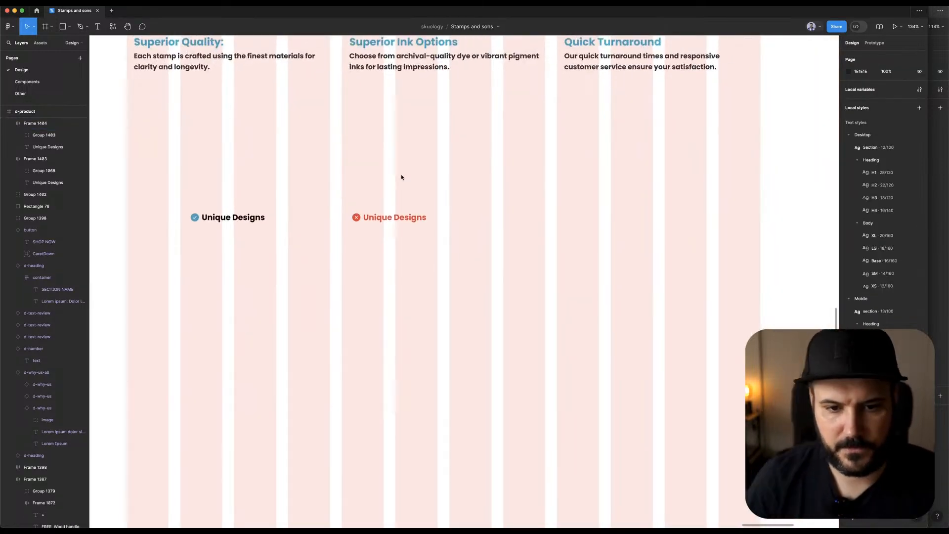
pyautogui.hscroll(-2, 425, 174)
pyautogui.press('r')
pyautogui.moveTo(472, 161)
pyautogui.mouseDown()
pyautogui.moveTo(623, 311)
pyautogui.moveTo(676, 332)
pyautogui.mouseUp()
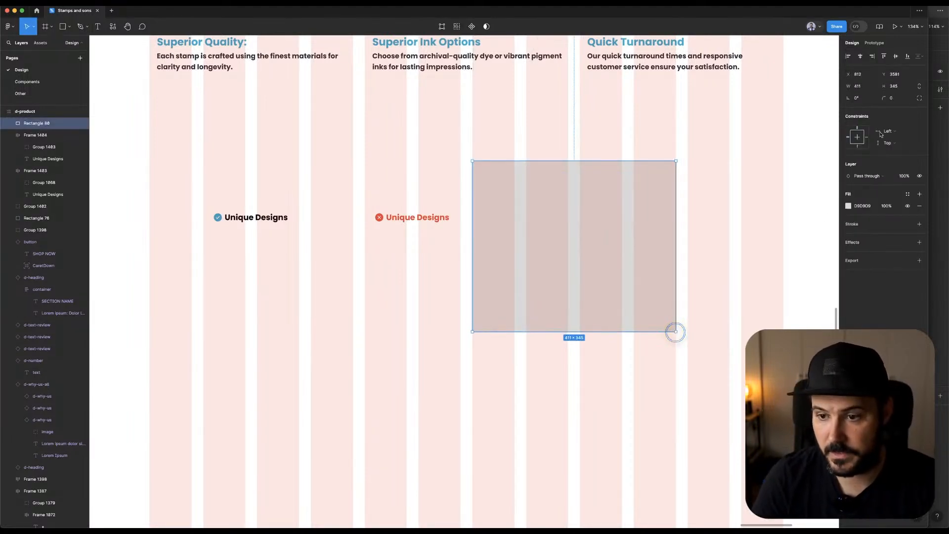
pyautogui.click(895, 98)
pyautogui.write('12')
pyautogui.press('Return')
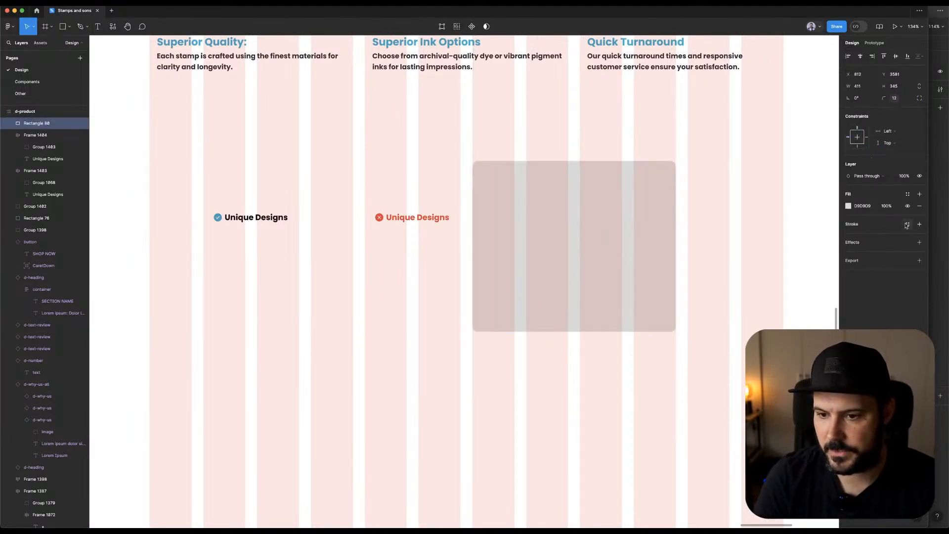
# Fill the rectangle with the library red and lower the fill's opacity to 20%.
pyautogui.click(909, 195)
pyautogui.scroll(-5, 771, 277)
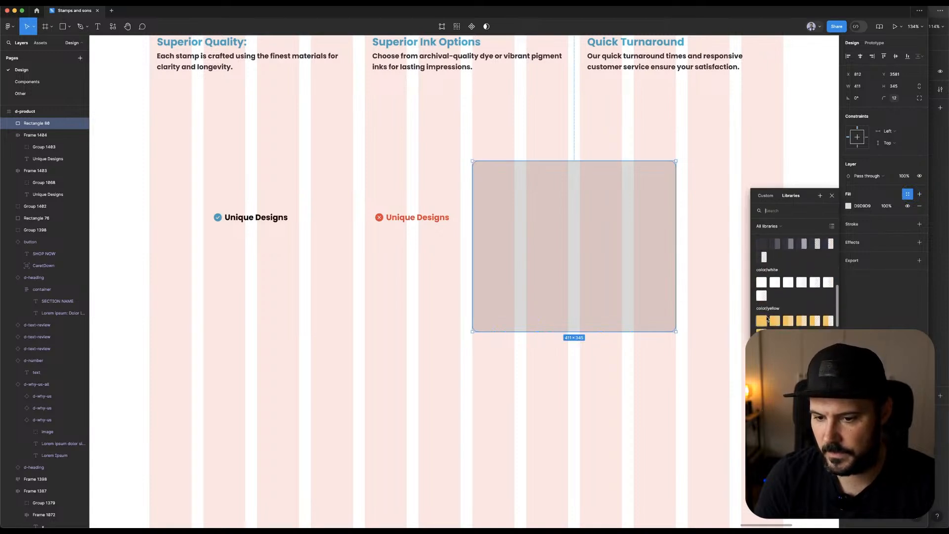
pyautogui.click(762, 309)
pyautogui.click(908, 206)
pyautogui.click(889, 207)
pyautogui.write('20')
pyautogui.press('Tab')
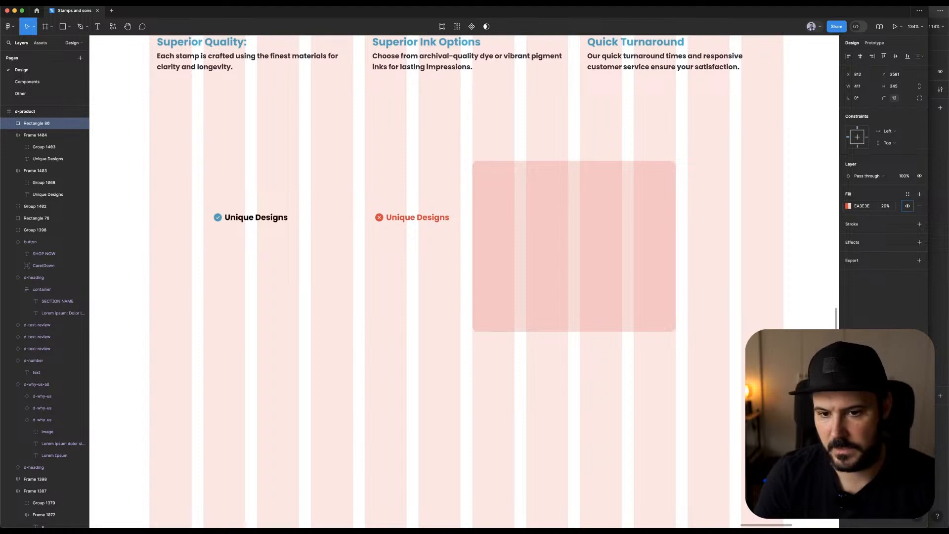
# Give the rectangle an inside stroke of 2 in color/other/Red.
pyautogui.click(908, 224)
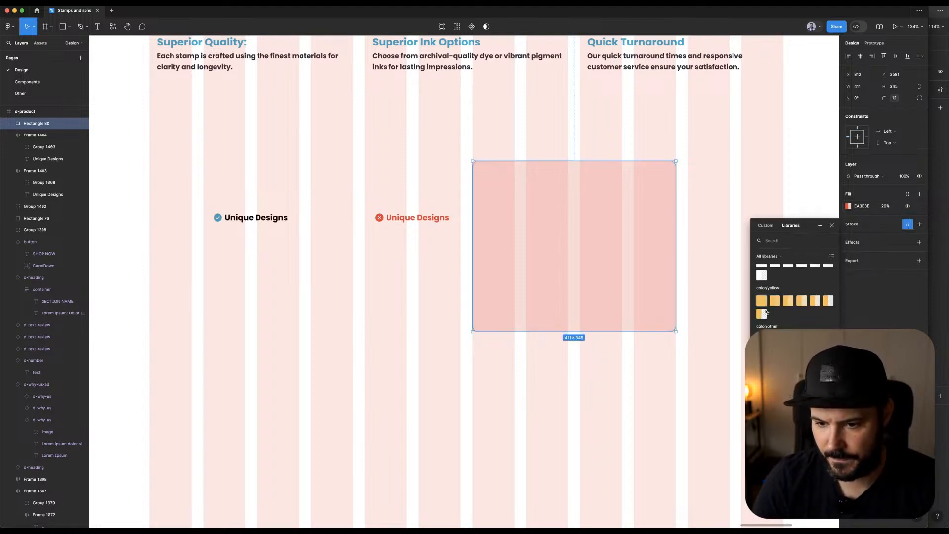
pyautogui.click(762, 339)
pyautogui.scroll(-1, 757, 239)
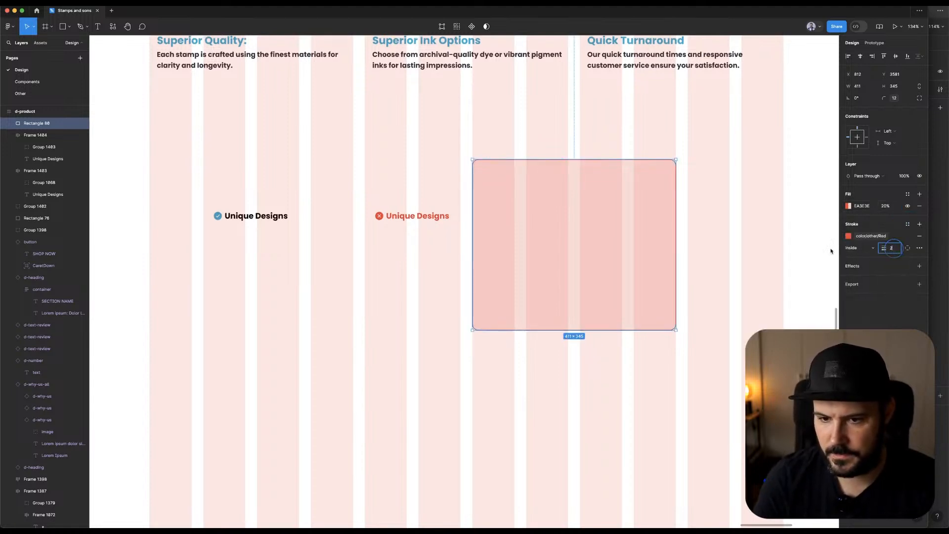
# Duplicate the red rectangle to its left and recolour the copy with a color/primary/100 stroke and color/primary/10 fill.
pyautogui.keyDown('alt'); pyautogui.moveTo(616, 244); pyautogui.dragTo(403, 252); pyautogui.keyUp('alt')
pyautogui.click(859, 238)
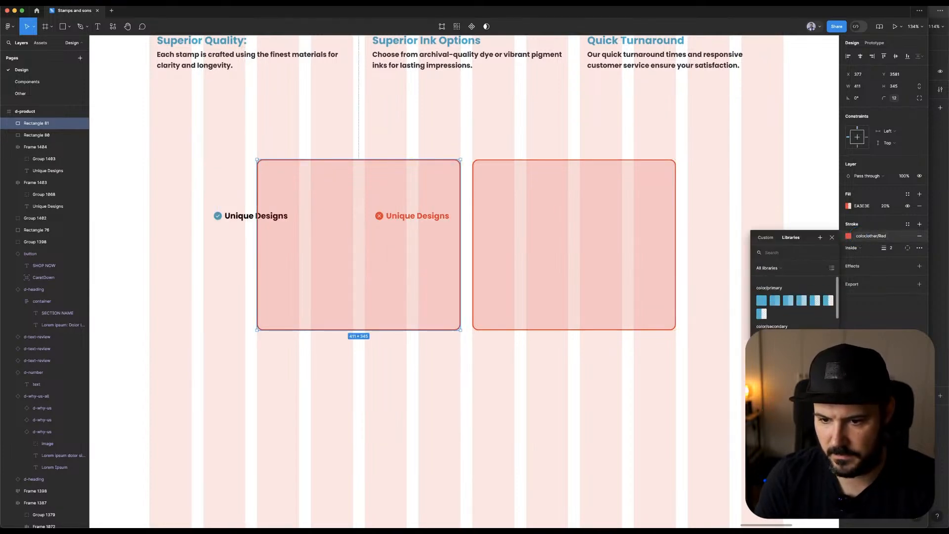
pyautogui.click(761, 301)
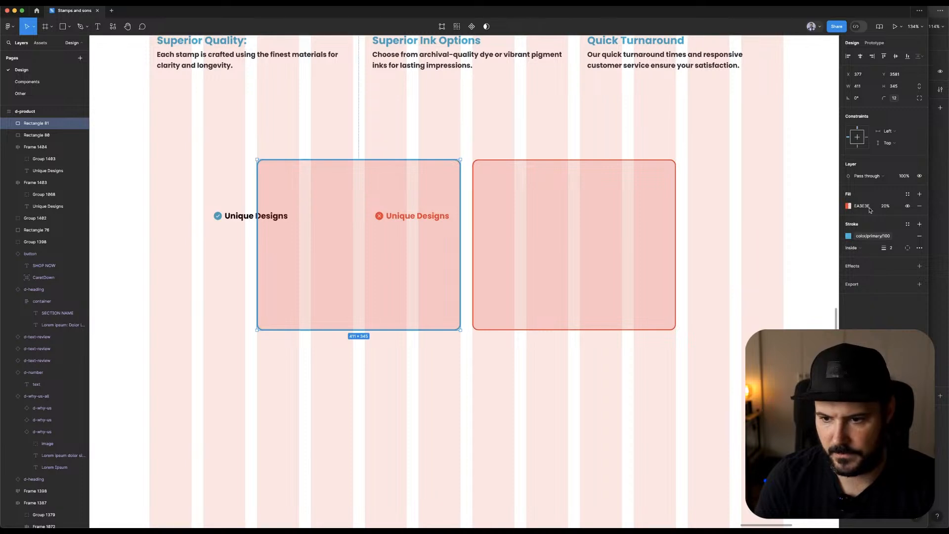
pyautogui.click(907, 194)
pyautogui.click(826, 259)
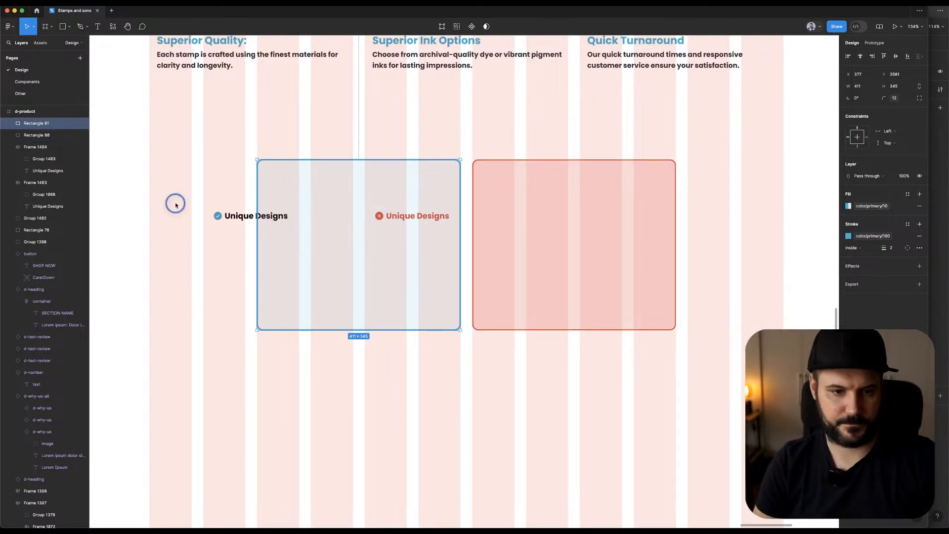
# Move the checked Unique Designs item into the upper part of the blue box and duplicate it directly below.
pyautogui.click(236, 216)
pyautogui.moveTo(242, 216); pyautogui.dragTo(335, 206)
pyautogui.press('super+d')
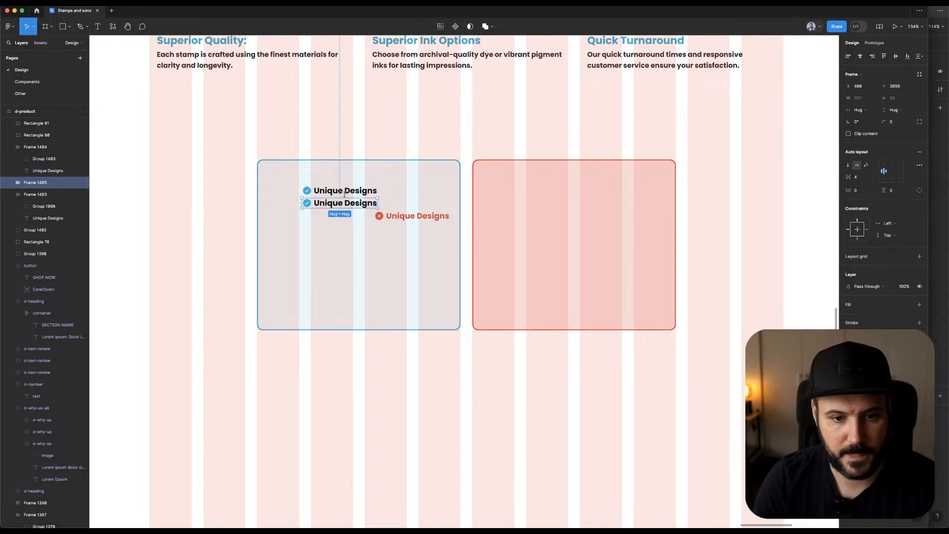
pyautogui.press('super+g')
# Send the blue and red rectangles to the back, behind the list items.
pyautogui.click(381, 174)
pyautogui.keyDown('shift'); pyautogui.click(500, 174); pyautogui.keyUp('shift')
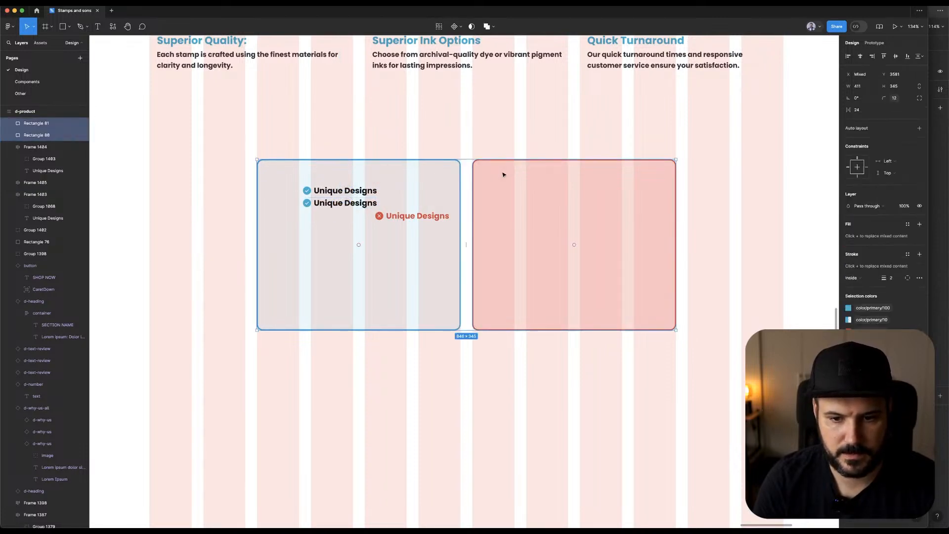
pyautogui.rightClick(502, 172)
pyautogui.click(517, 245)
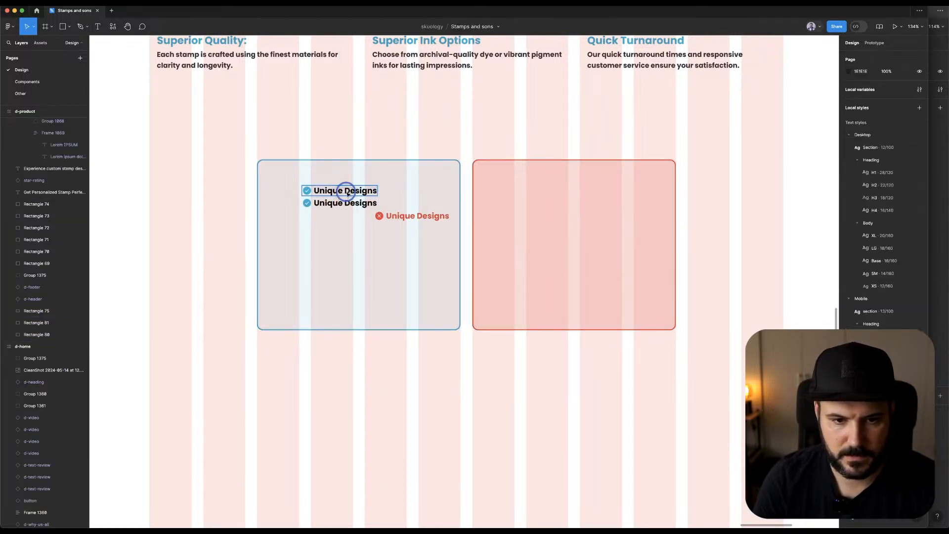
# Combine the two checked items into a vertical auto layout with 8 spacing.
pyautogui.click(339, 191)
pyautogui.click(920, 141)
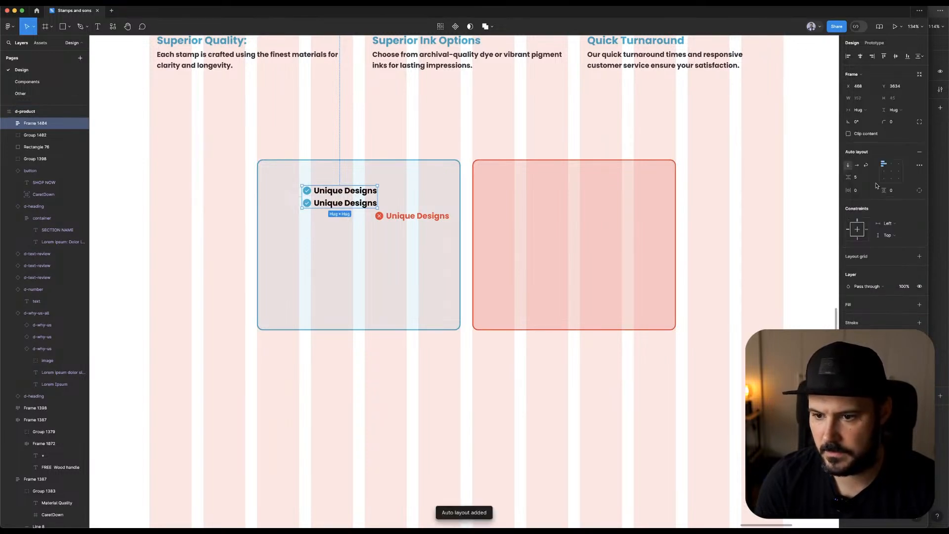
pyautogui.write('8')
pyautogui.press('Tab')
# Move the red X item into the red box, duplicate it below, and stack both in a vertical auto layout with 8 spacing.
pyautogui.moveTo(428, 214); pyautogui.dragTo(598, 215)
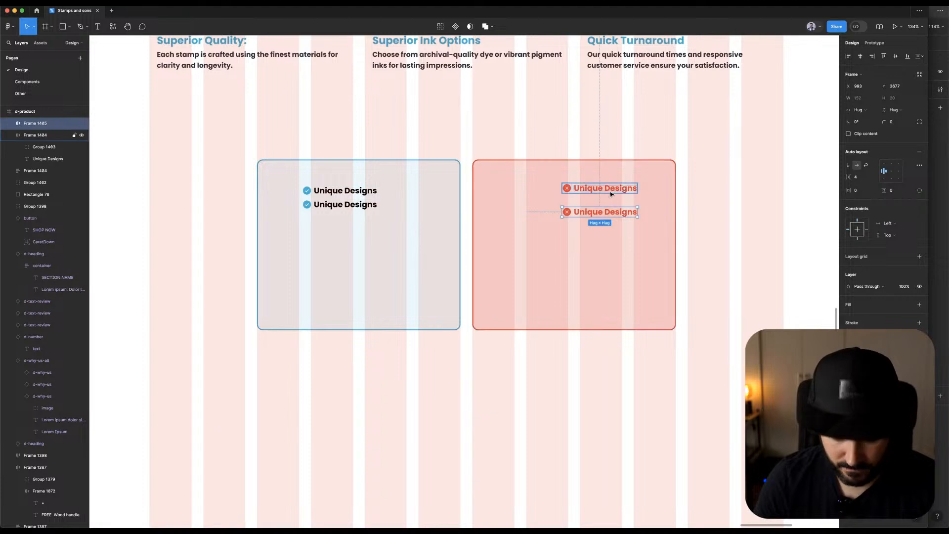
pyautogui.keyDown('shift'); pyautogui.click(611, 194); pyautogui.keyUp('shift')
pyautogui.press('super+g')
pyautogui.click(918, 144)
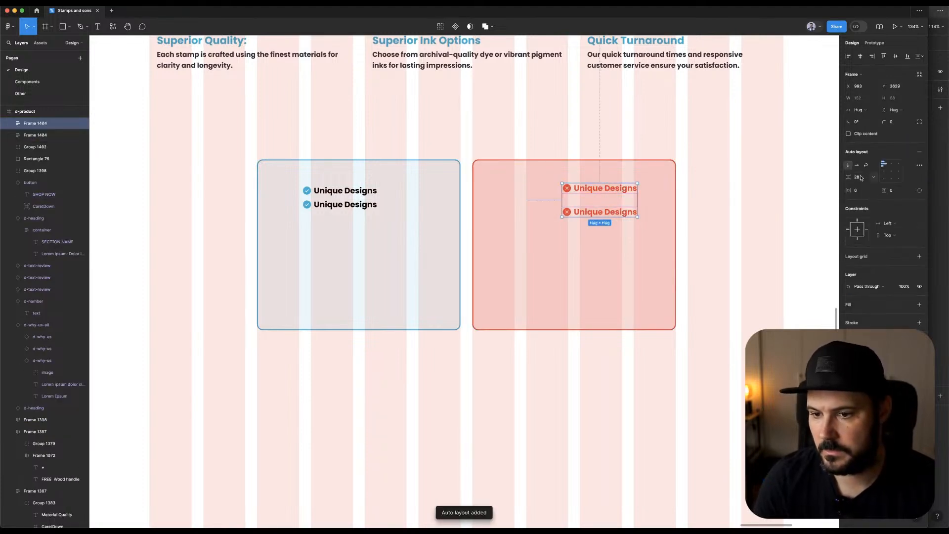
pyautogui.click(860, 177)
pyautogui.write('8')
pyautogui.press('Tab')
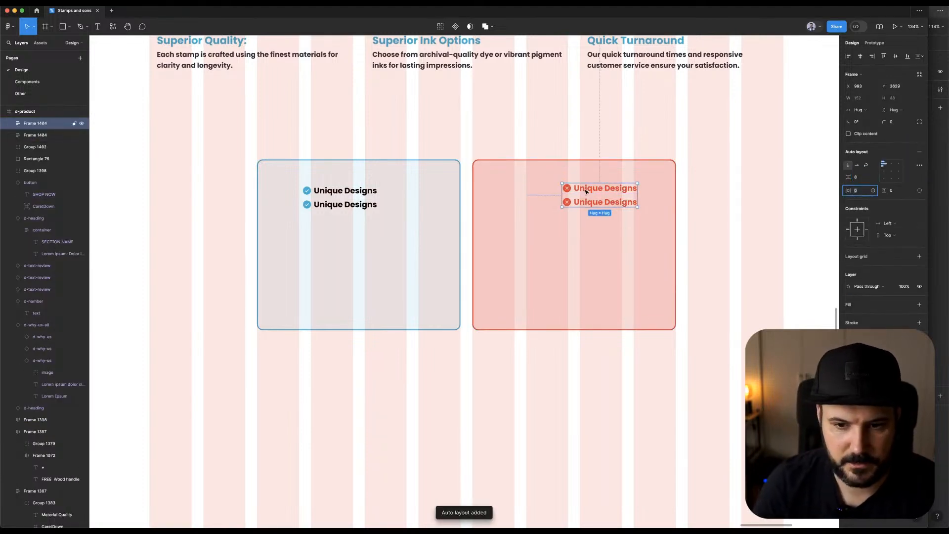
pyautogui.click(540, 148)
pyautogui.press('super+Tab')
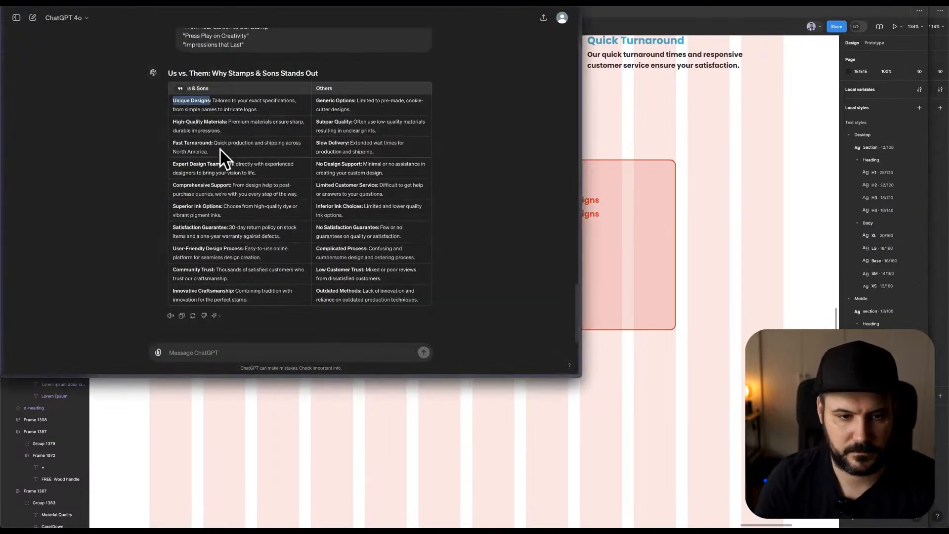
pyautogui.moveTo(174, 123); pyautogui.dragTo(224, 125)
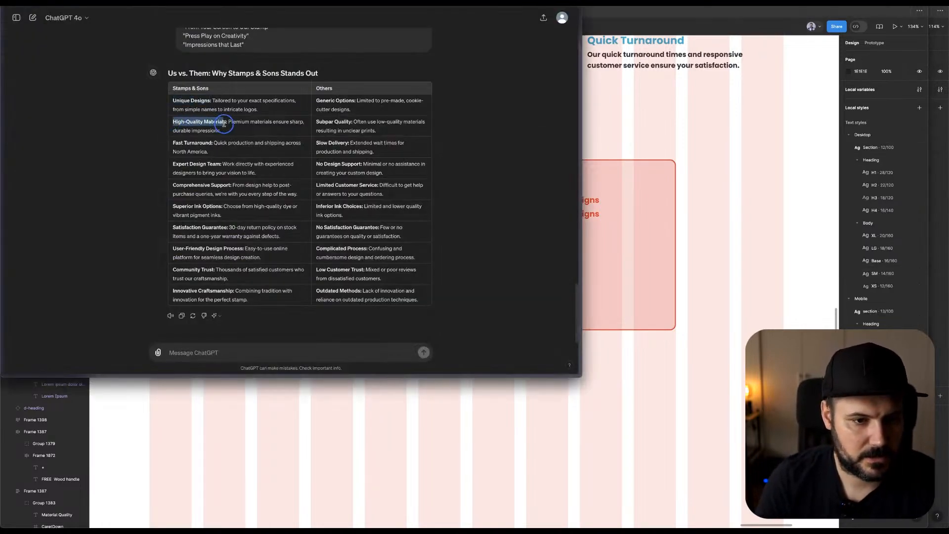
pyautogui.press('super+Tab')
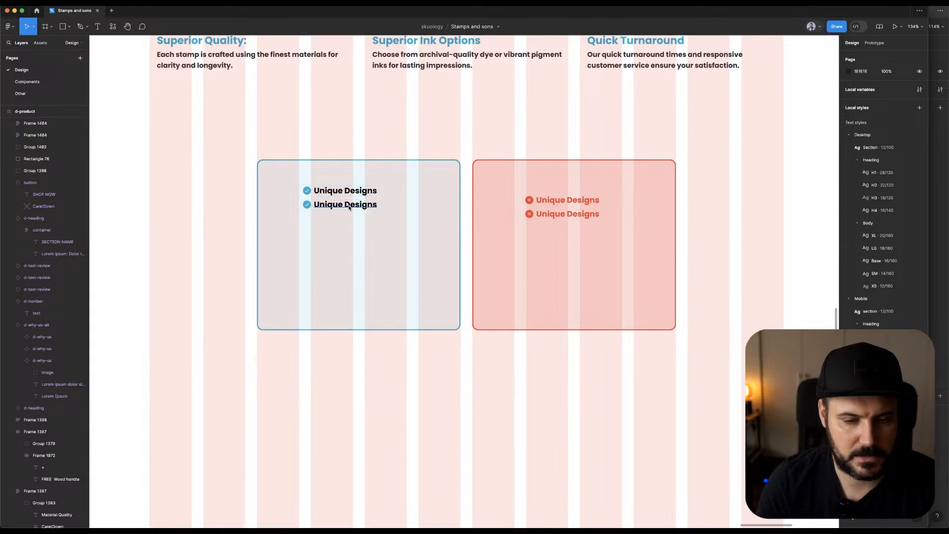
# Copy "High-Quality Materials" from the ChatGPT comparison table and replace the first blue list item's text with it in Figma.
pyautogui.press('super+Tab')
pyautogui.click(209, 101)
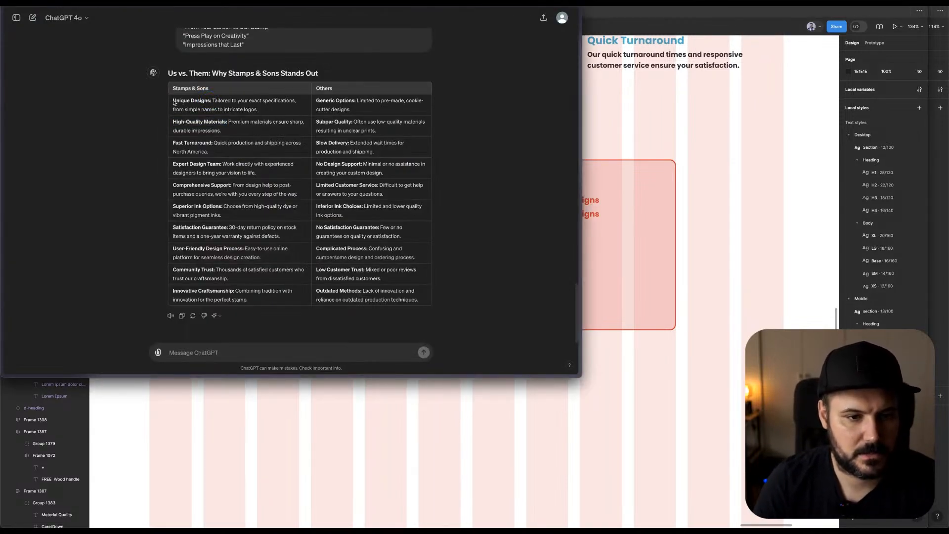
pyautogui.moveTo(173, 102); pyautogui.dragTo(273, 114)
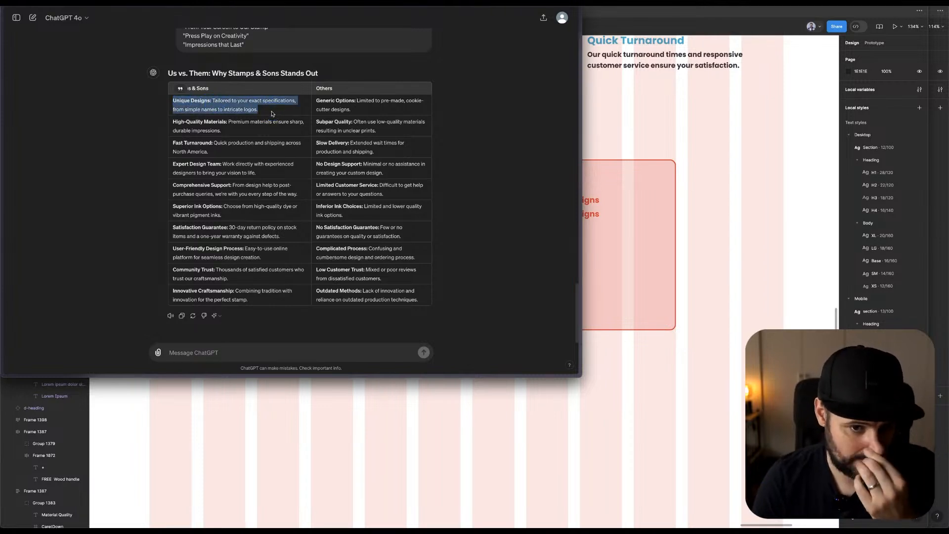
pyautogui.click(180, 97)
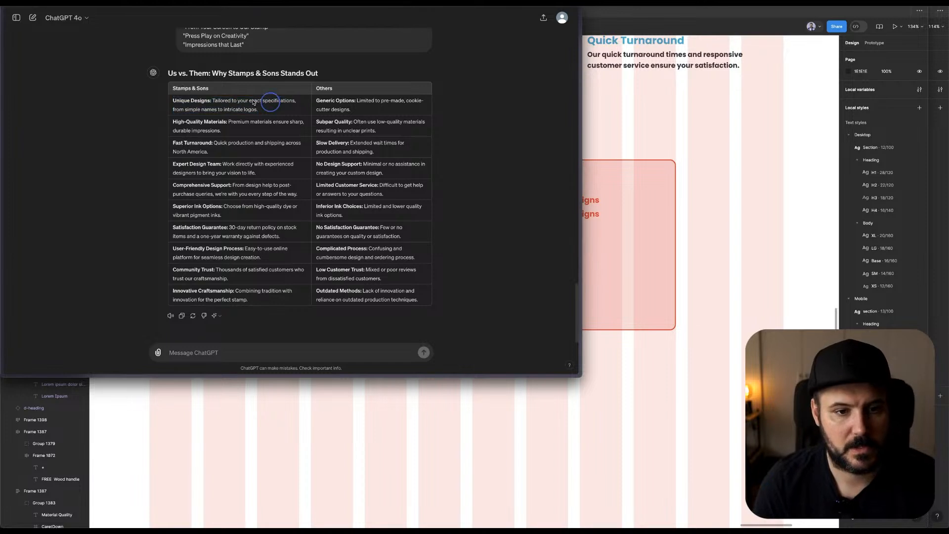
pyautogui.moveTo(173, 103); pyautogui.dragTo(373, 109)
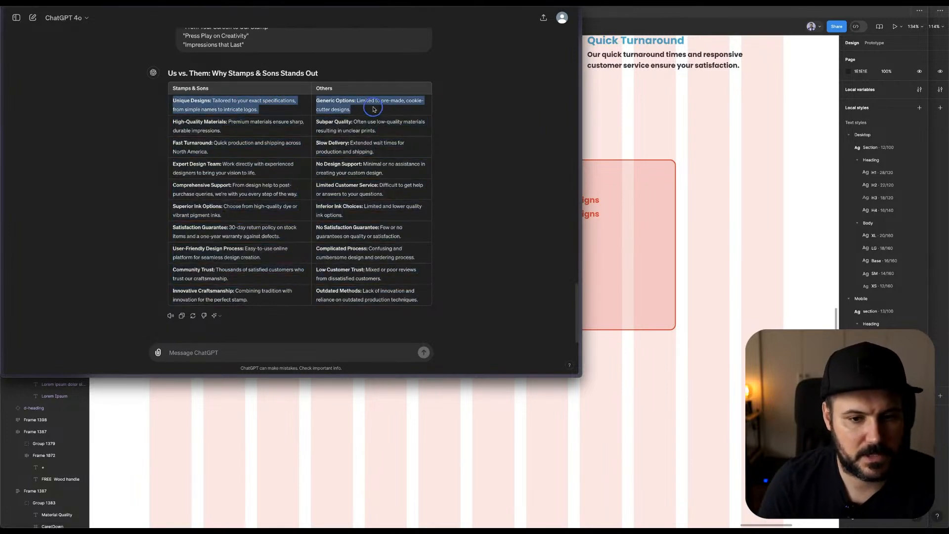
pyautogui.click(222, 124)
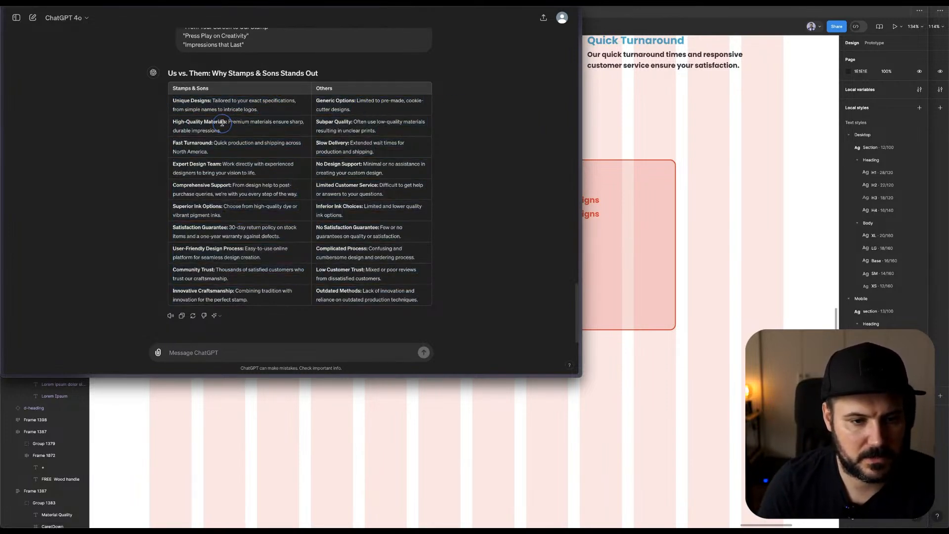
pyautogui.moveTo(222, 120); pyautogui.dragTo(173, 123)
pyautogui.press('super+c')
pyautogui.press('super+Tab')
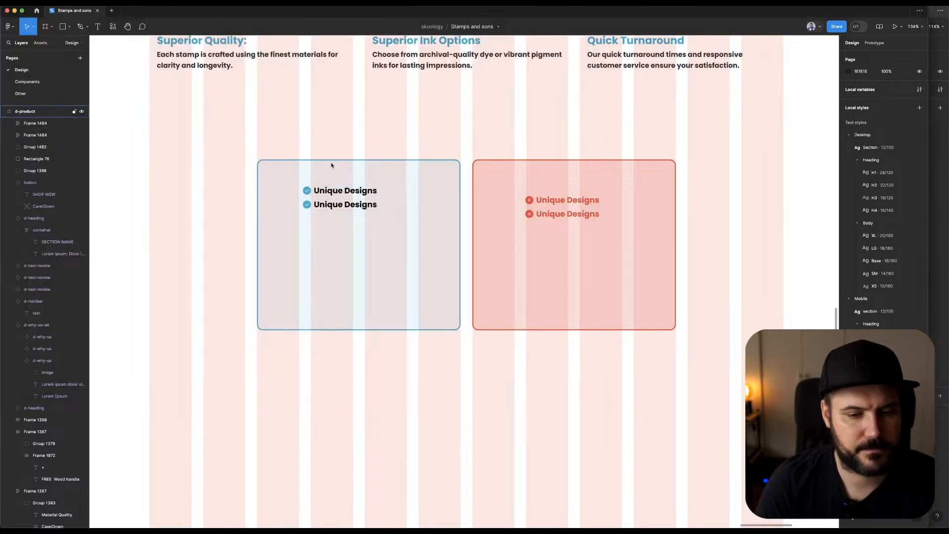
pyautogui.click(356, 195)
pyautogui.press('super+v')
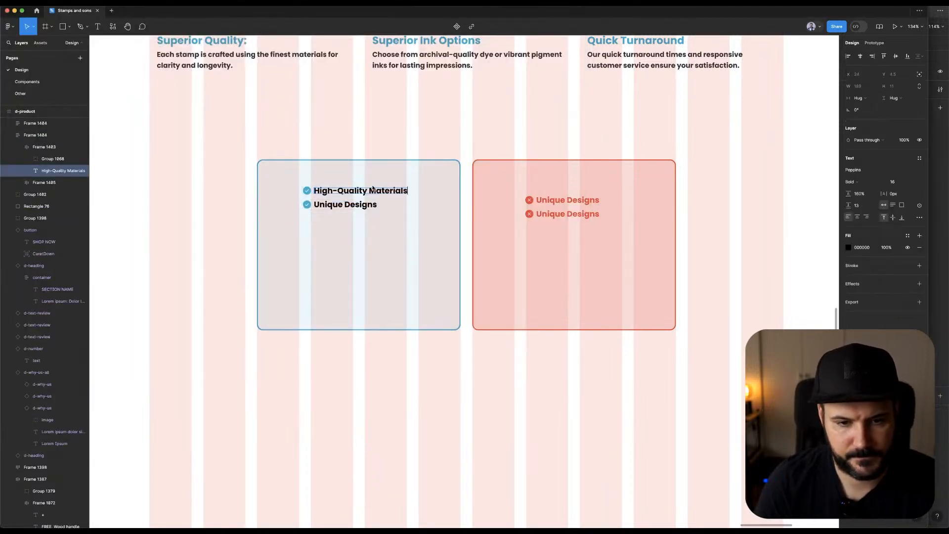
# Copy "Subpar Quality" from ChatGPT's Others column and replace the first red list item's text with it in Figma.
pyautogui.press('super+Tab')
pyautogui.moveTo(315, 122); pyautogui.dragTo(339, 123)
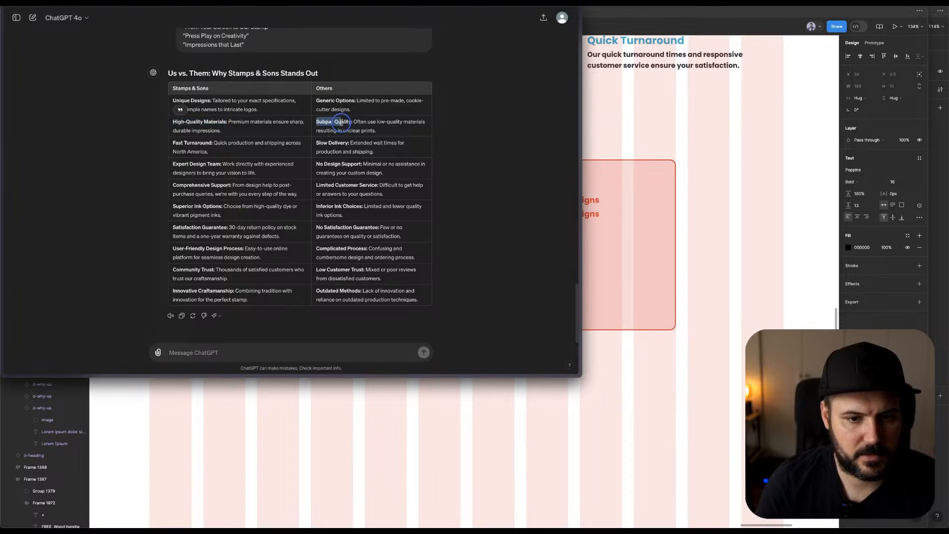
pyautogui.press('super+c')
pyautogui.press('super+Tab')
pyautogui.click(556, 201)
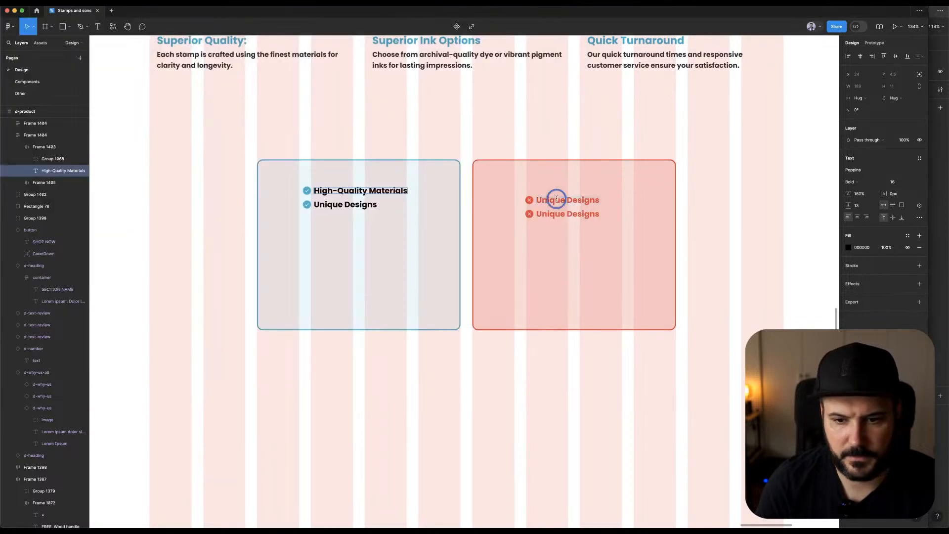
pyautogui.press('super+v')
pyautogui.press('super+Tab')
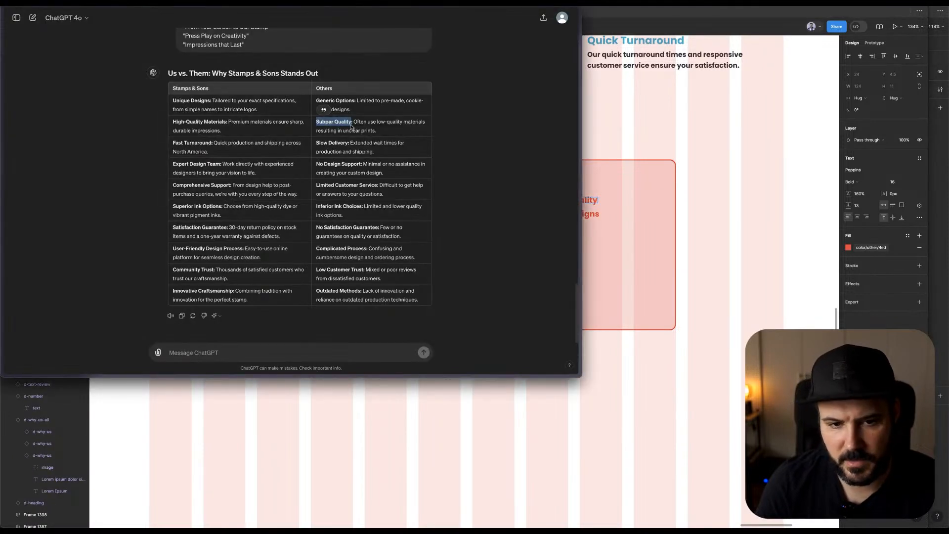
pyautogui.tripleClick(354, 120)
pyautogui.press('super+c')
pyautogui.press('super+Tab')
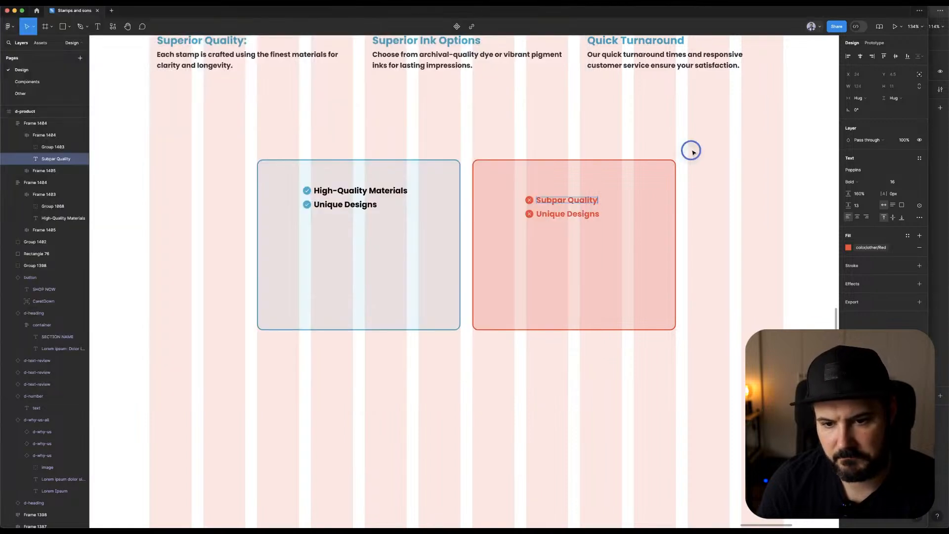
pyautogui.click(614, 131)
pyautogui.click(572, 199)
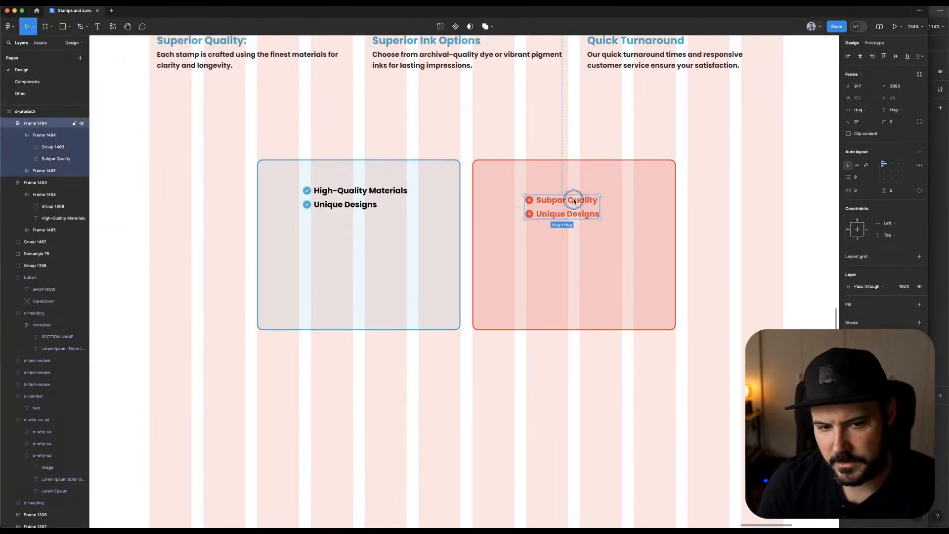
pyautogui.click(501, 120)
# Copy "Fast Turnaround" from the ChatGPT table and replace the second blue list item's text with it in Figma.
pyautogui.press('super+Tab')
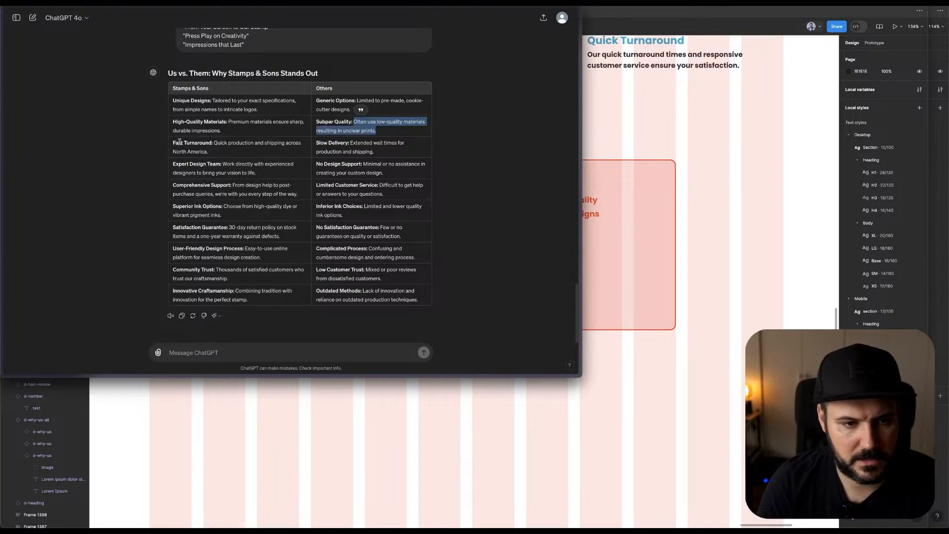
pyautogui.moveTo(173, 142); pyautogui.dragTo(214, 143)
pyautogui.press('super+c')
pyautogui.press('super+Tab')
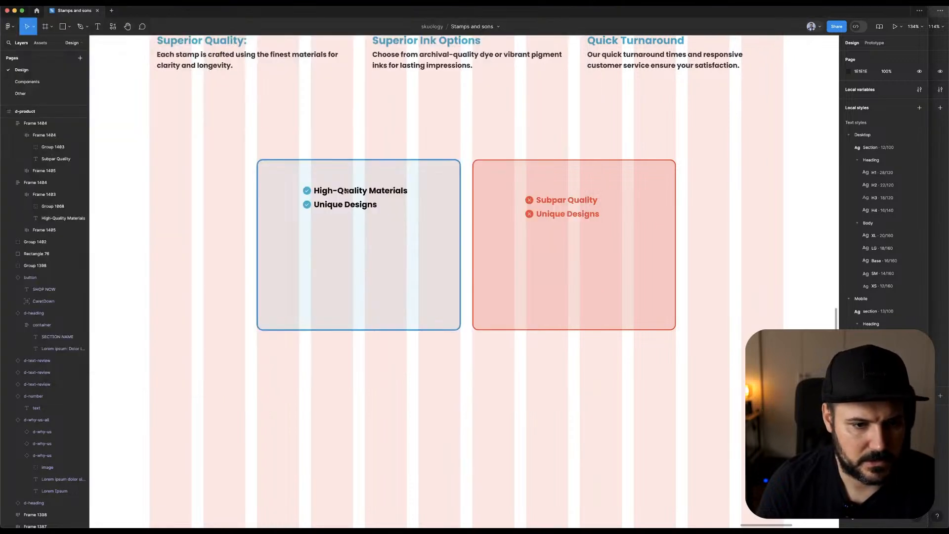
pyautogui.keyDown('super'); pyautogui.doubleClick(356, 206); pyautogui.keyUp('super')
pyautogui.press('super+v')
# Copy "Slow Delivery" from the ChatGPT table and replace the second red list item's text with it in Figma.
pyautogui.press('super+Tab')
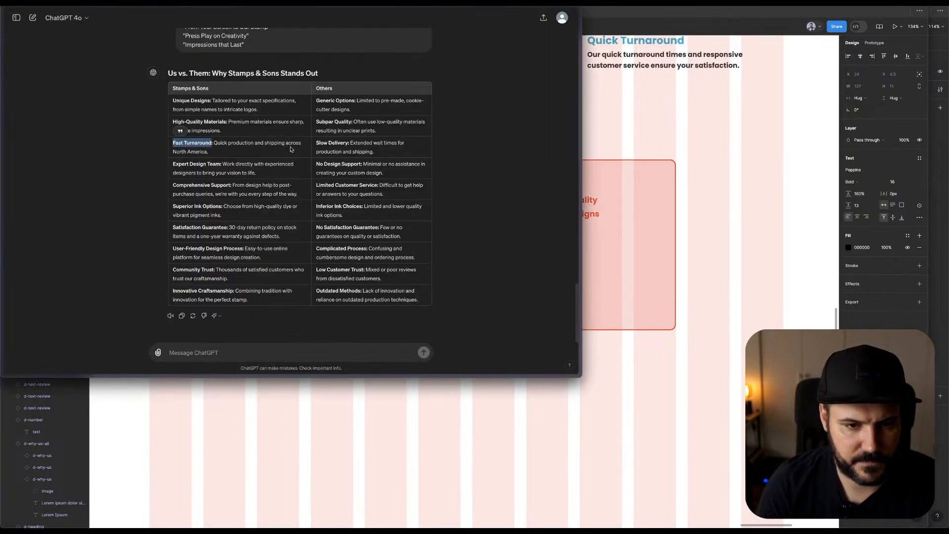
pyautogui.moveTo(317, 142); pyautogui.dragTo(350, 142)
pyautogui.press('super+c')
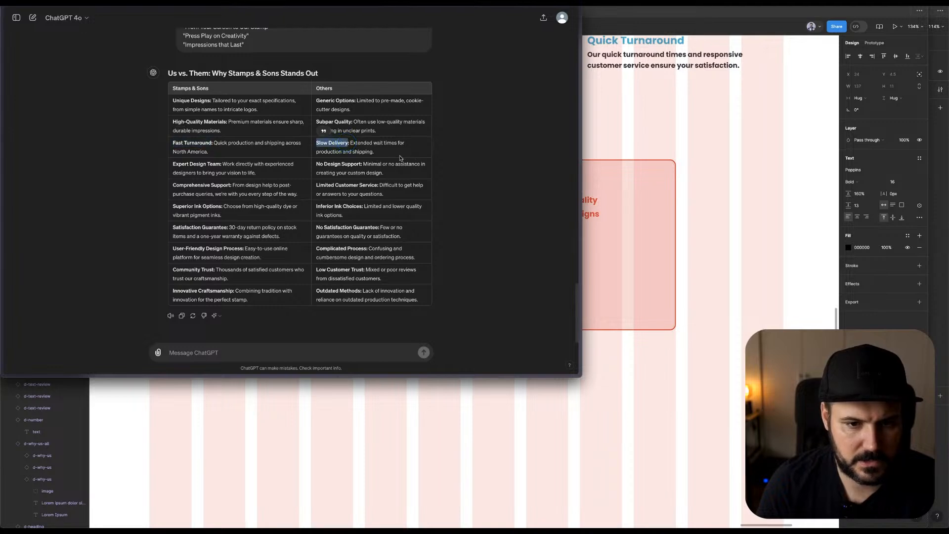
pyautogui.press('super+Tab')
pyautogui.doubleClick(563, 214)
pyautogui.write('Slow Delivery')
pyautogui.scroll(-10, 491, 210)
pyautogui.scroll(5, 483, 115)
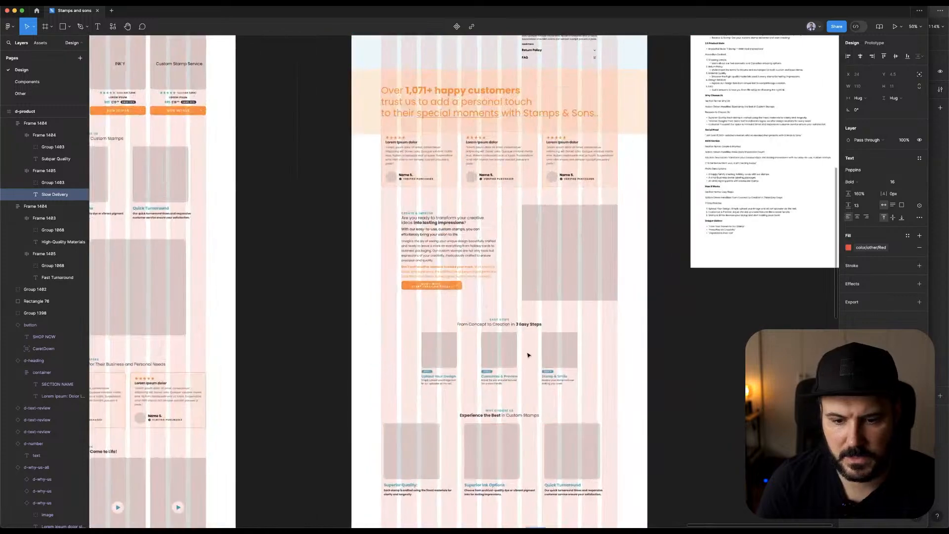
pyautogui.click(628, 347)
pyautogui.moveTo(620, 432); pyautogui.dragTo(617, 188)
pyautogui.scroll(5, 529, 338)
# Duplicate the Fast Turnaround item in Figma and replace the copy's text with "Superior Ink Options" from the ChatGPT table.
pyautogui.press('super+Tab')
pyautogui.moveTo(169, 168); pyautogui.dragTo(221, 163)
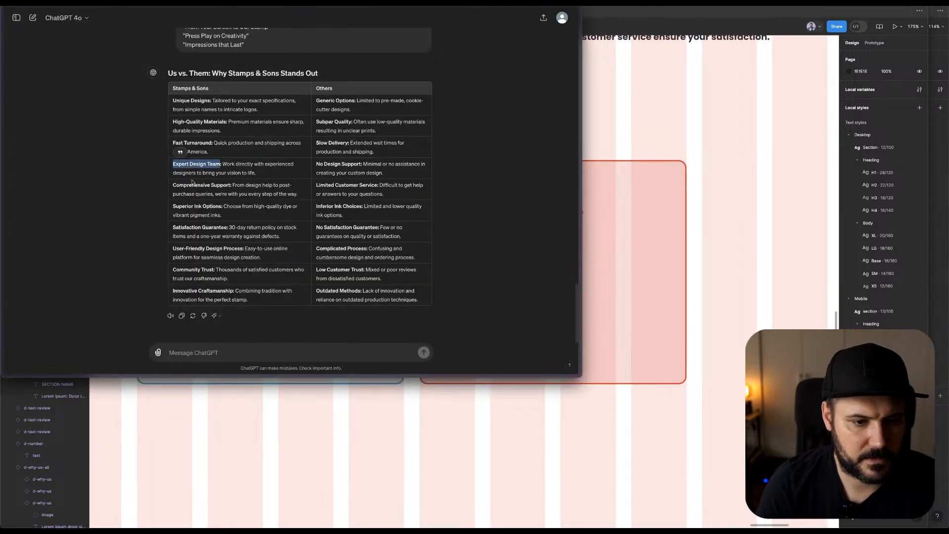
pyautogui.moveTo(170, 185); pyautogui.dragTo(214, 184)
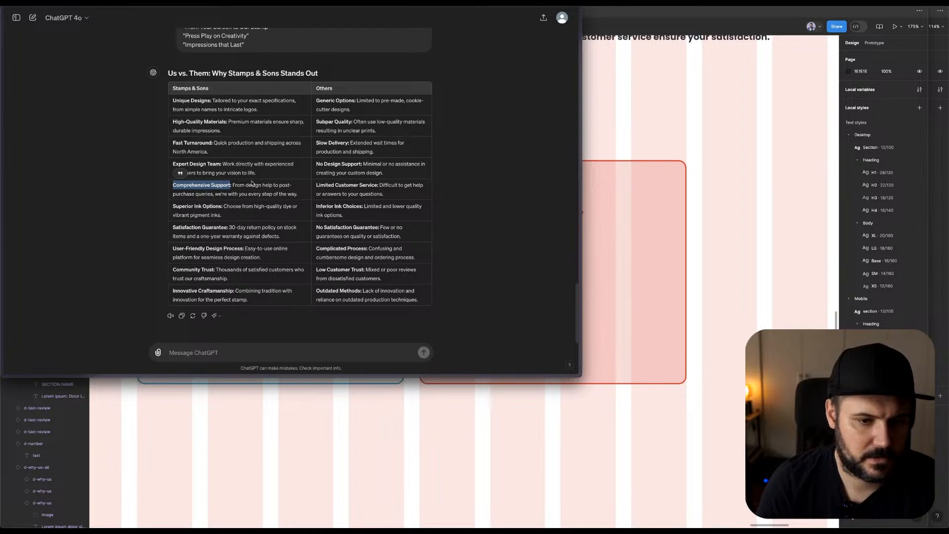
pyautogui.moveTo(169, 208); pyautogui.dragTo(221, 206)
pyautogui.press('super+Tab')
pyautogui.doubleClick(268, 222)
pyautogui.press('super+d')
pyautogui.doubleClick(256, 238)
pyautogui.press('super+v')
# Duplicate the Slow Delivery item in Figma and replace the copy's text with "Inferior Ink Choices" from the ChatGPT table.
pyautogui.press('super+Tab')
pyautogui.moveTo(315, 206); pyautogui.dragTo(358, 207)
pyautogui.press('super+Tab')
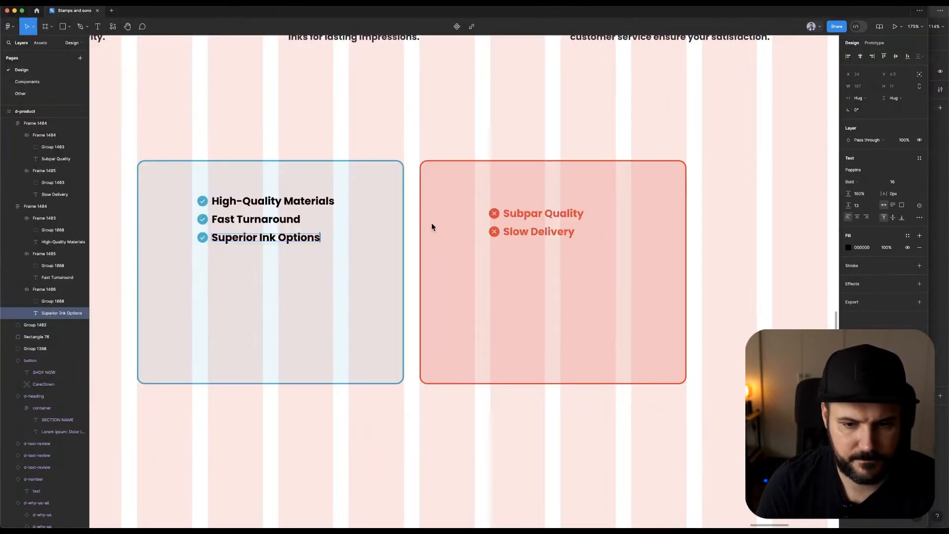
pyautogui.click(528, 229)
pyautogui.press('Escape')
pyautogui.click(520, 224)
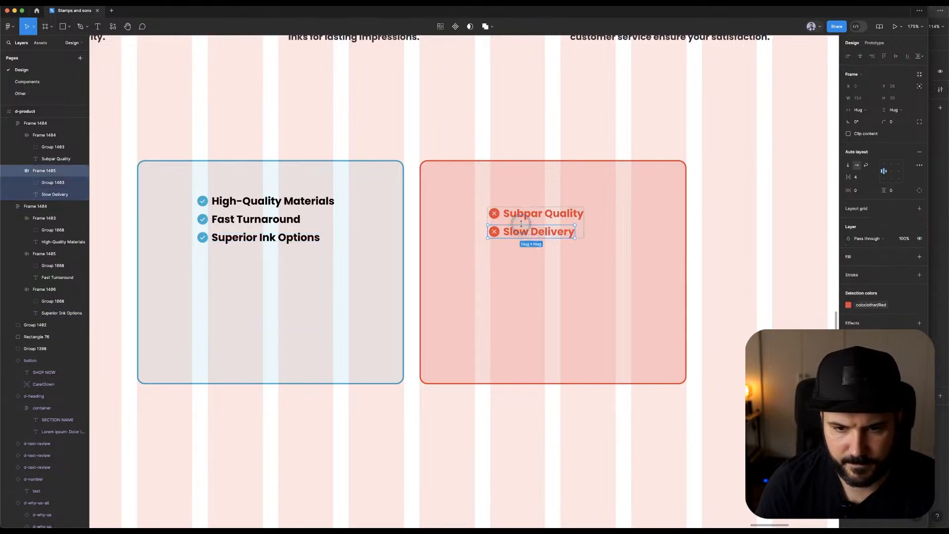
pyautogui.press('super+d')
pyautogui.doubleClick(530, 245)
pyautogui.doubleClick(559, 252)
pyautogui.press('super+v')
# Duplicate the Superior Ink Options item in Figma and replace the copy's text with "Satisfaction Guarantee" from the ChatGPT table.
pyautogui.press('super+Tab')
pyautogui.moveTo(176, 227); pyautogui.dragTo(224, 227)
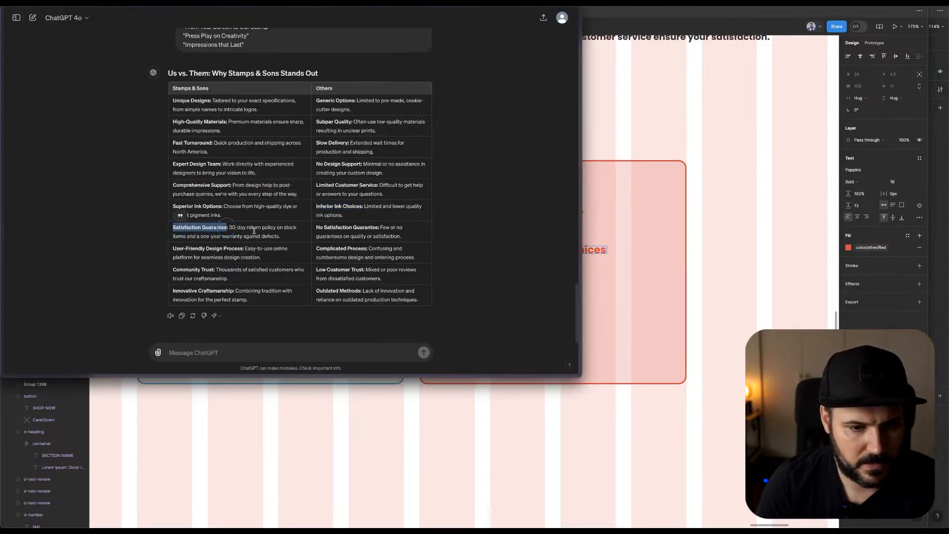
pyautogui.press('super+Tab')
pyautogui.click(472, 101)
pyautogui.click(287, 241)
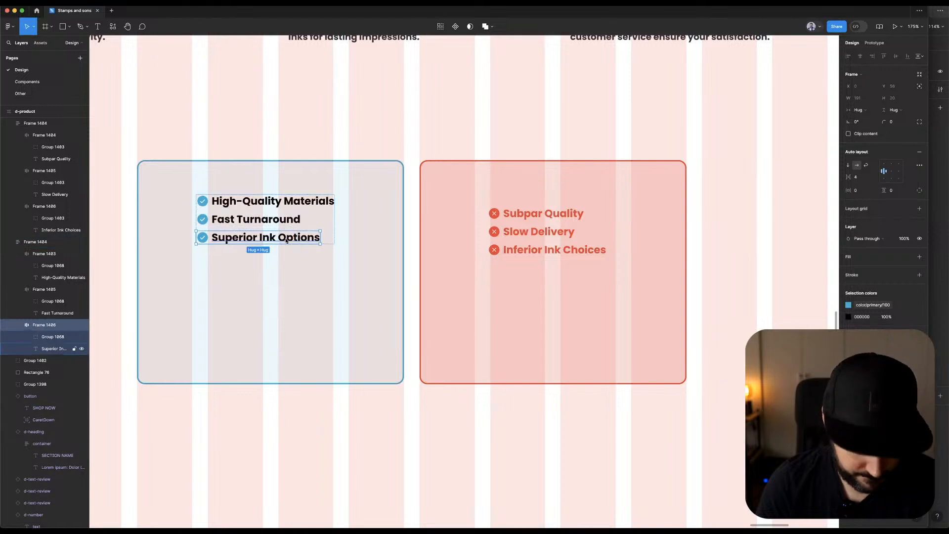
pyautogui.press('super+d')
pyautogui.doubleClick(285, 254)
pyautogui.press('super+v')
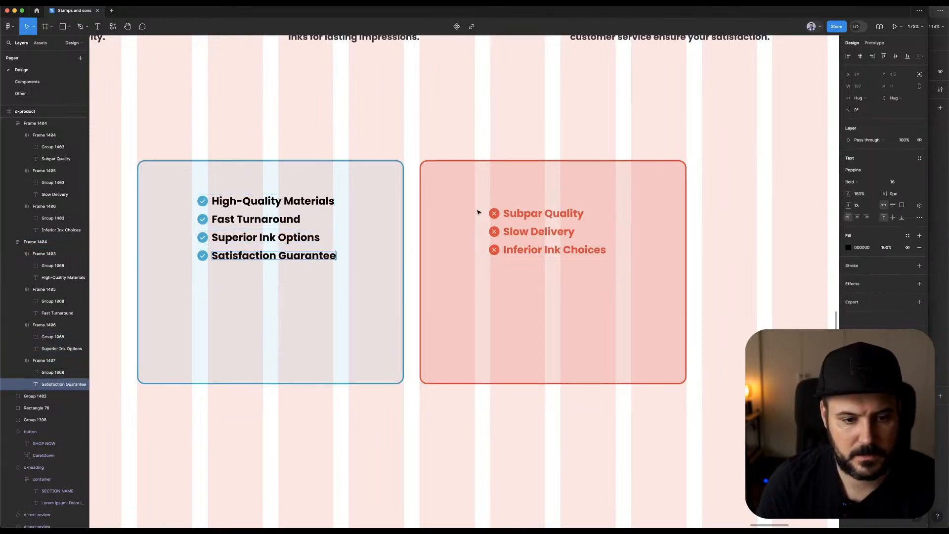
# Duplicate the Inferior Ink Choices item in Figma and replace the copy's text with "No Satisfaction Guarantee" from the ChatGPT table.
pyautogui.press('super+Tab')
pyautogui.moveTo(318, 227); pyautogui.dragTo(366, 228)
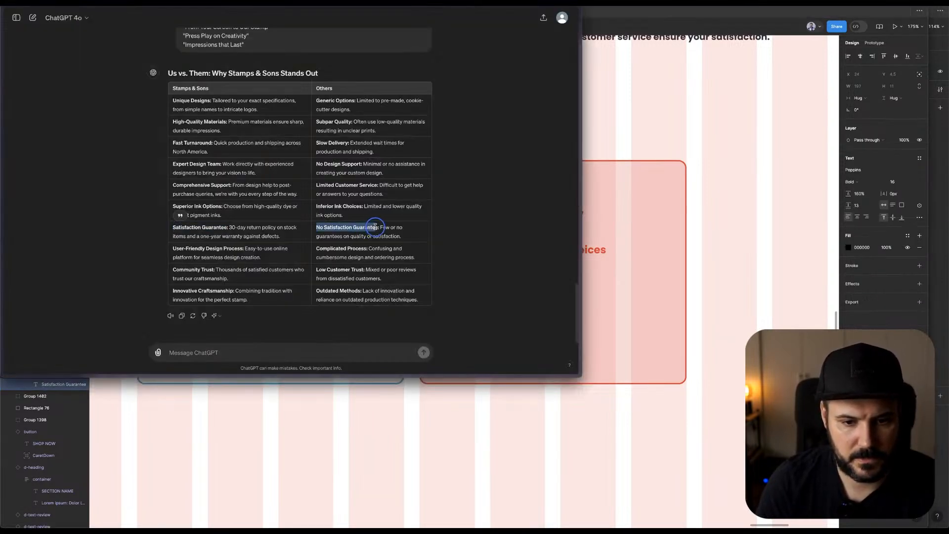
pyautogui.press('super+Tab')
pyautogui.click(521, 250)
pyautogui.doubleClick(541, 247)
pyautogui.press('Escape')
pyautogui.press('Escape')
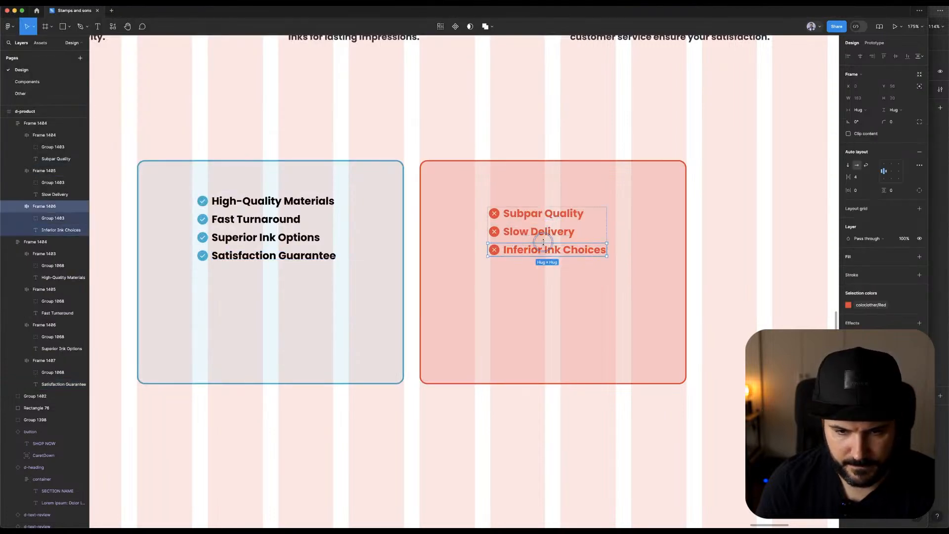
pyautogui.press('super+d')
pyautogui.doubleClick(537, 264)
pyautogui.press('Return')
pyautogui.press('super+v')
# Duplicate the blue Satisfaction Guarantee item in Figma and replace the copy's text with "Community Trust" from the ChatGPT table.
pyautogui.press('super+Tab')
pyautogui.moveTo(174, 246); pyautogui.dragTo(239, 249)
pyautogui.moveTo(172, 269); pyautogui.dragTo(216, 266)
pyautogui.press('super+Tab')
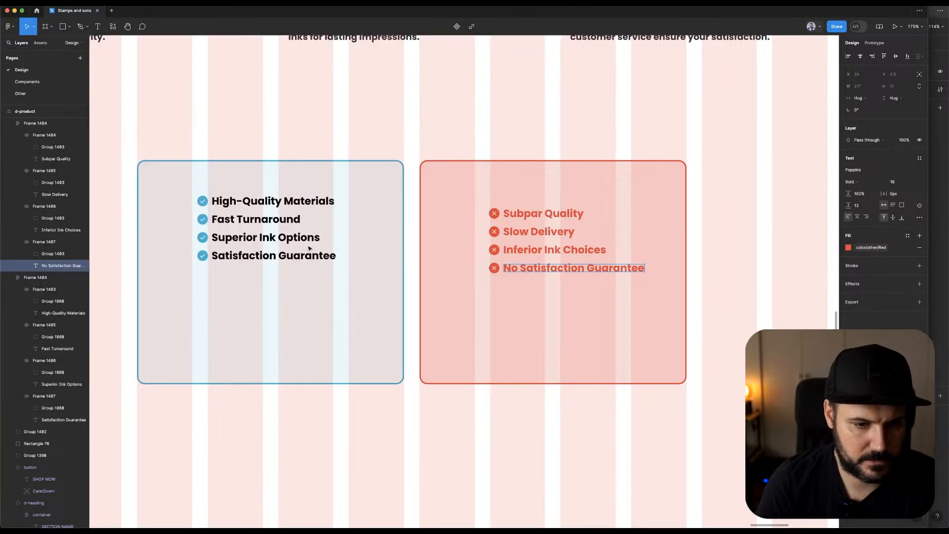
pyautogui.click(301, 255)
pyautogui.press('super+d')
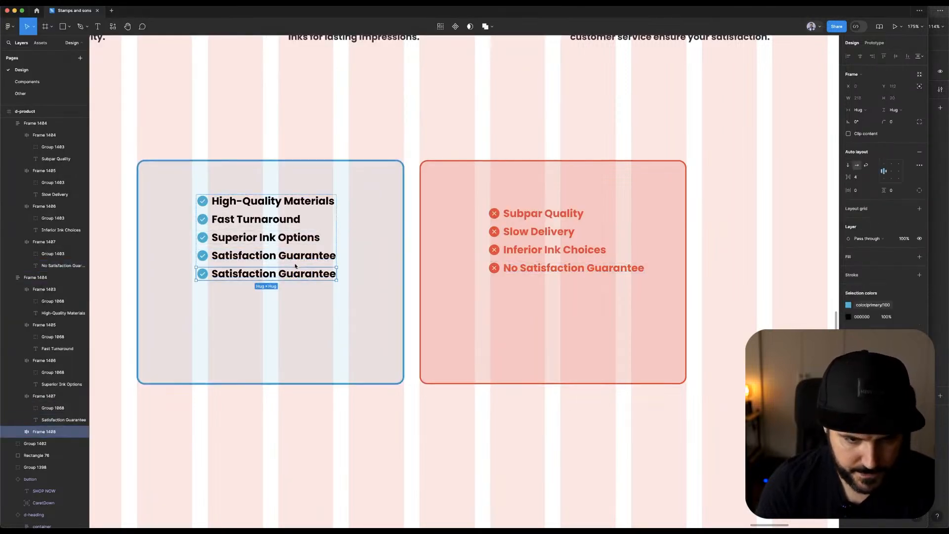
pyautogui.click(284, 277)
pyautogui.press('super+v')
# Duplicate the red No Satisfaction Guarantee item in Figma and replace the copy's text with "Low Customer Trust" from the ChatGPT table.
pyautogui.press('super+Tab')
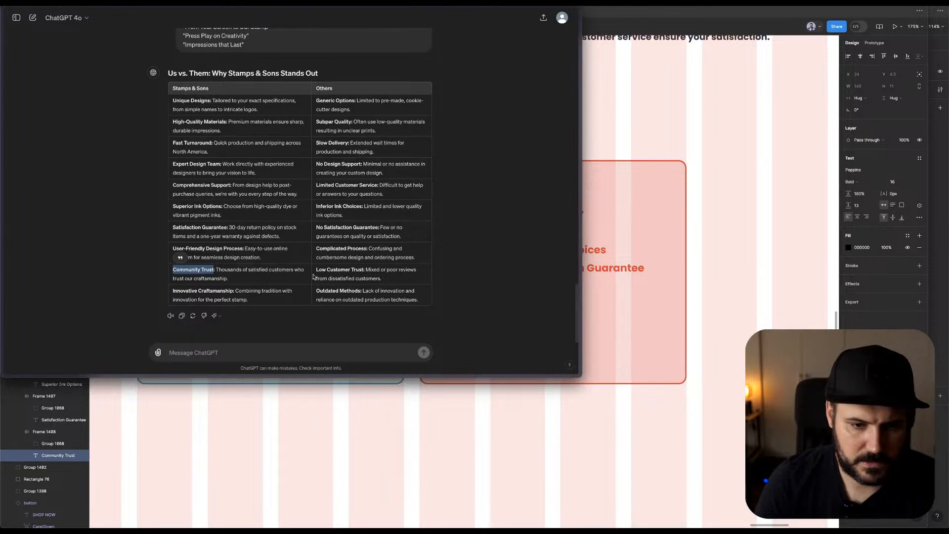
pyautogui.moveTo(316, 271); pyautogui.dragTo(359, 268)
pyautogui.hotkey('ctrl', 'c')
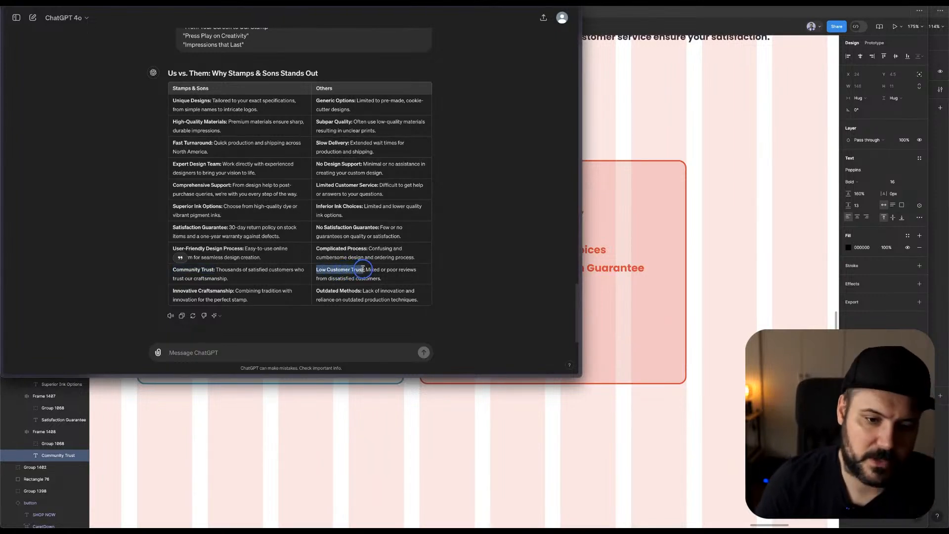
pyautogui.press('super+Tab')
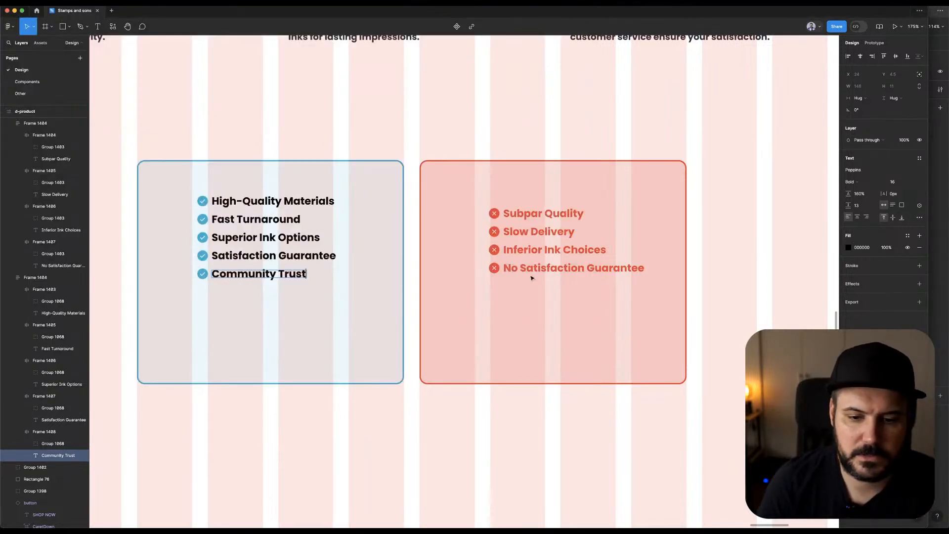
pyautogui.click(558, 257)
pyautogui.doubleClick(556, 270)
pyautogui.hotkey('ctrl', 'd')
pyautogui.doubleClick(535, 285)
pyautogui.hotkey('ctrl', 'v')
pyautogui.press('Escape')
pyautogui.press('Escape')
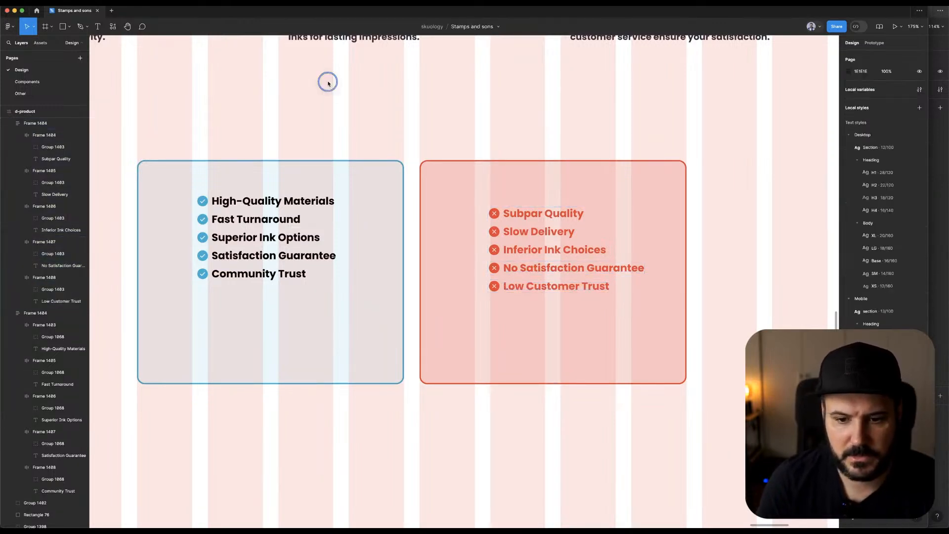
# Duplicate the blue Community Trust item in Figma and replace the copy's text with "Innovative Craftsmanship" from the ChatGPT table.
pyautogui.press('super+Tab')
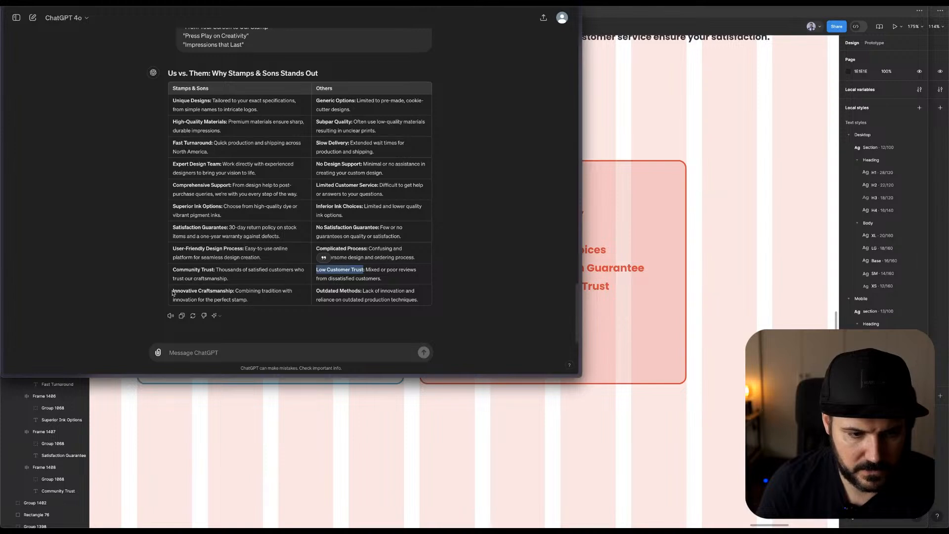
pyautogui.moveTo(173, 293); pyautogui.dragTo(229, 290)
pyautogui.press('super+c')
pyautogui.press('super+Tab')
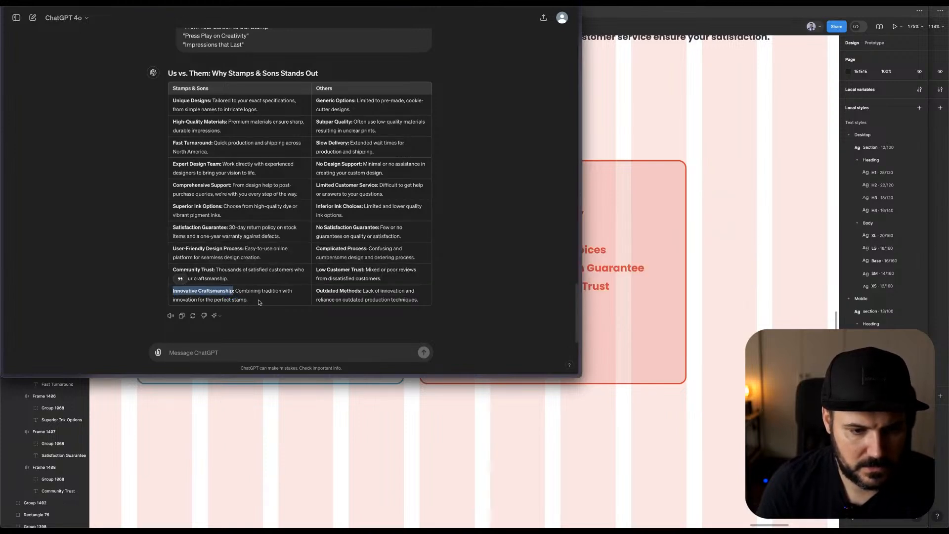
pyautogui.press('super+Tab')
pyautogui.click(295, 275)
pyautogui.click(295, 275)
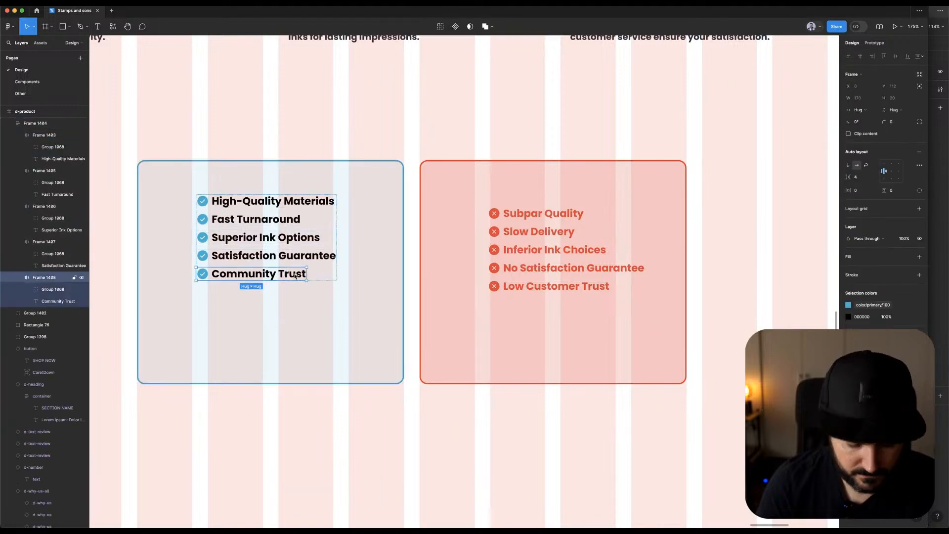
pyautogui.press('super+d')
pyautogui.doubleClick(275, 291)
pyautogui.doubleClick(275, 292)
pyautogui.press('super+v')
pyautogui.click(426, 269)
pyautogui.click(388, 277)
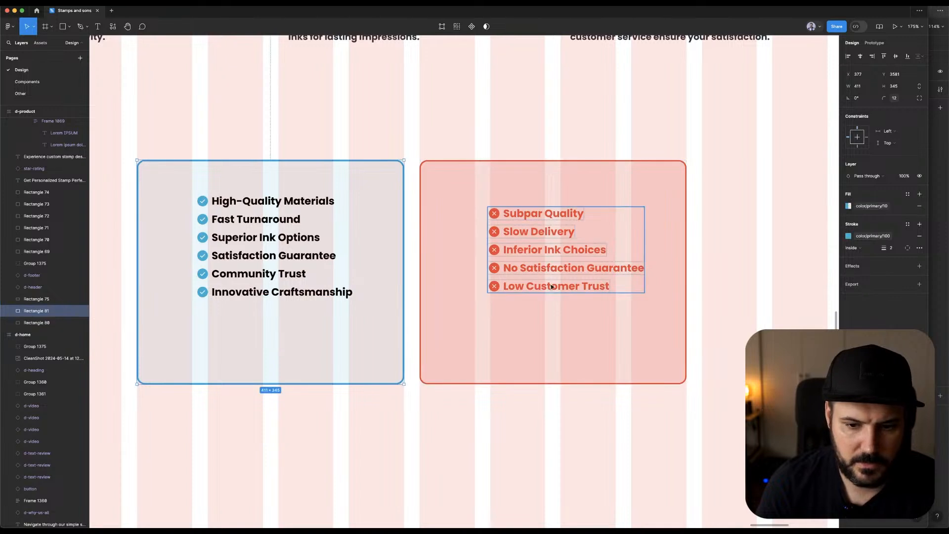
# Duplicate the red Low Customer Trust item and replace the copy's text with the copied "Innovative Craftsmanship".
pyautogui.doubleClick(550, 286)
pyautogui.press('super+d')
pyautogui.doubleClick(547, 304)
pyautogui.press('super+v')
pyautogui.click(453, 104)
# Add the heading text "Others" above the list in the red card.
pyautogui.press('t')
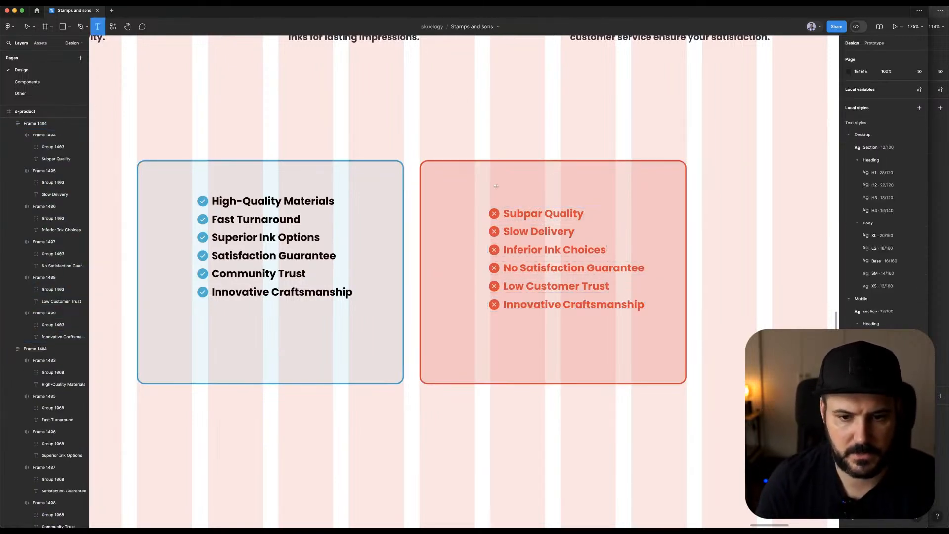
pyautogui.click(496, 187)
pyautogui.write('Others')
pyautogui.press('Escape')
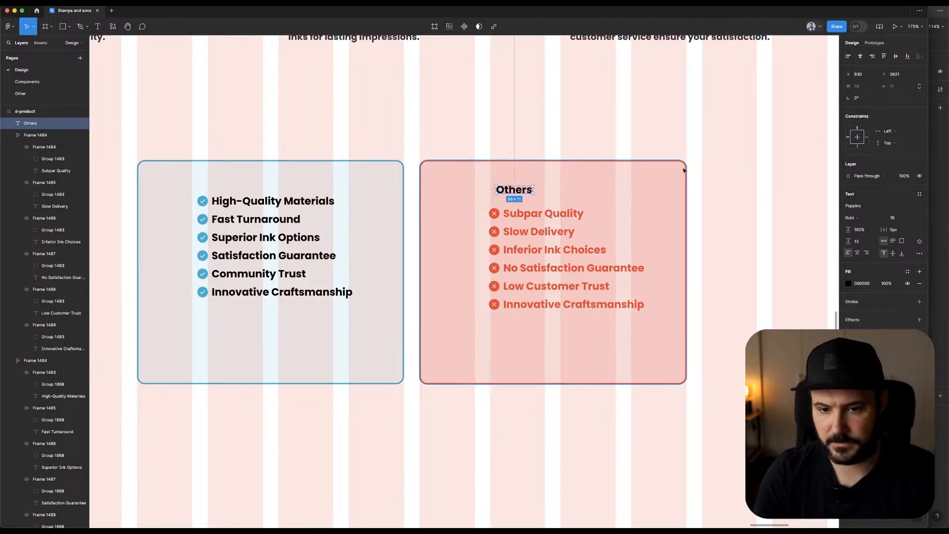
# Apply the Desktop/Heading/H3 text style and the color/black/100 fill to the Others heading.
pyautogui.click(919, 194)
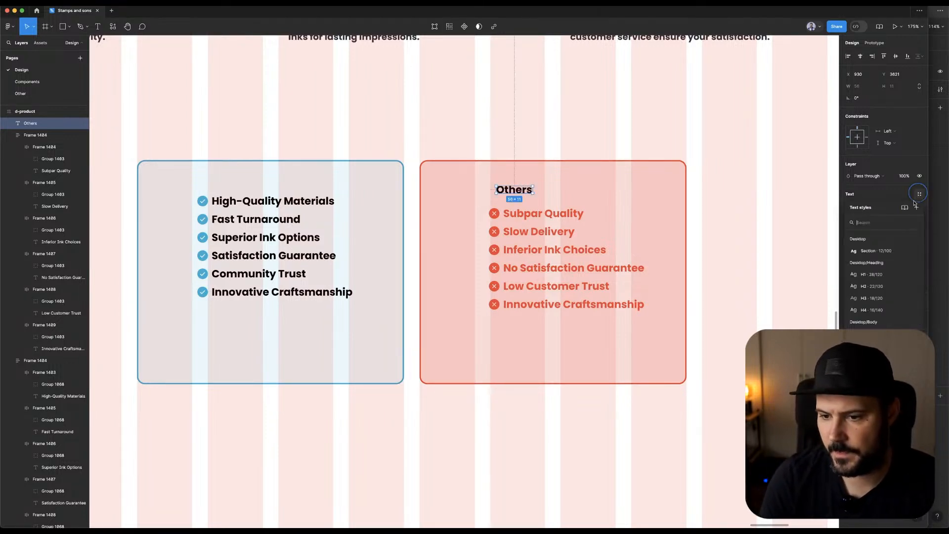
pyautogui.click(870, 286)
pyautogui.click(514, 189)
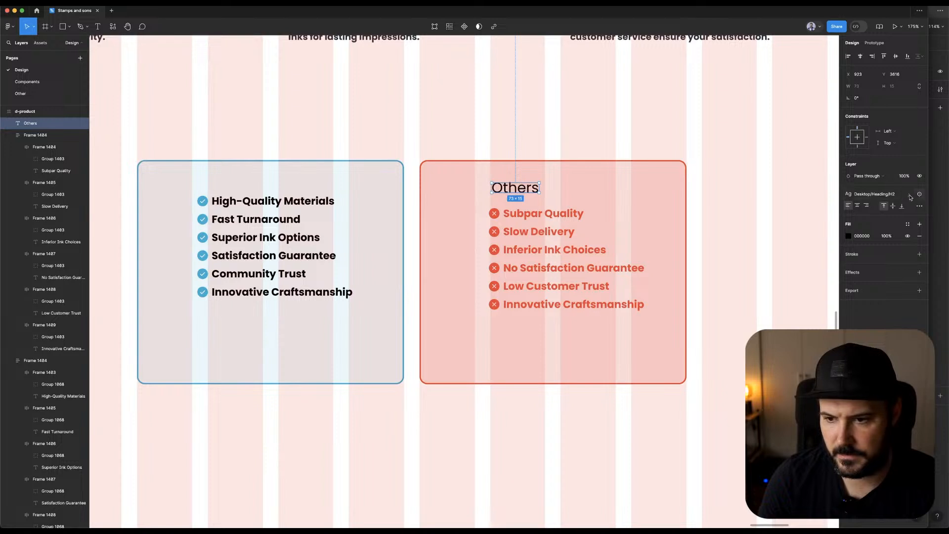
pyautogui.click(880, 193)
pyautogui.click(876, 290)
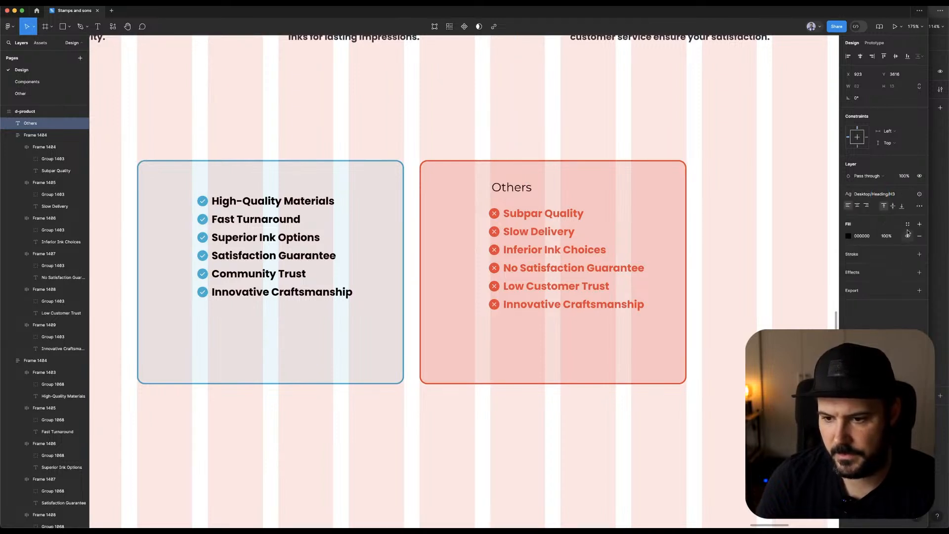
pyautogui.click(907, 224)
pyautogui.click(761, 366)
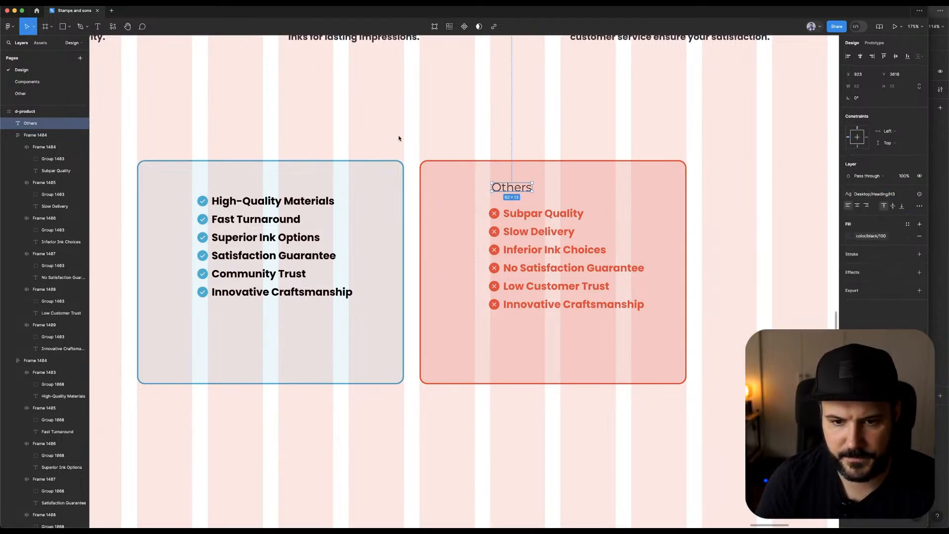
# Move the blue checked list lower and place a copy of the header's Stamps & Sons logo above it.
pyautogui.moveTo(299, 210); pyautogui.dragTo(298, 244)
pyautogui.scroll(-5, 298, 245)
pyautogui.scroll(15, 307, 244)
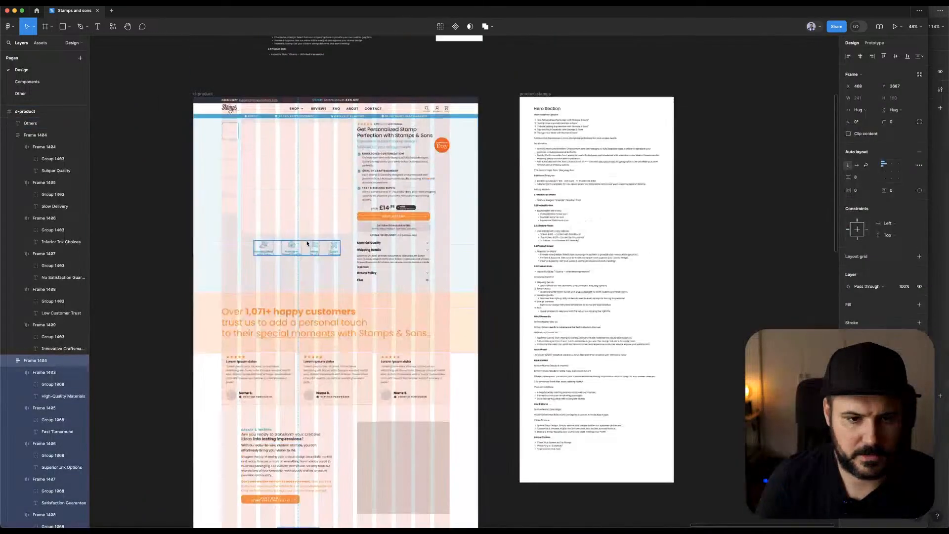
pyautogui.click(229, 108)
pyautogui.scroll(-15, 334, 252)
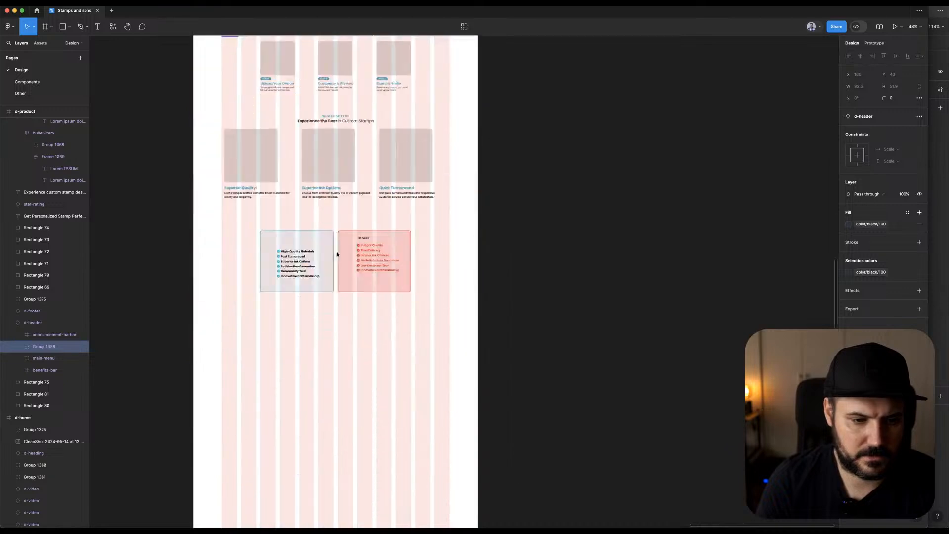
pyautogui.scroll(10, 290, 192)
pyautogui.click(290, 193)
pyautogui.hotkey('ctrl', 'v')
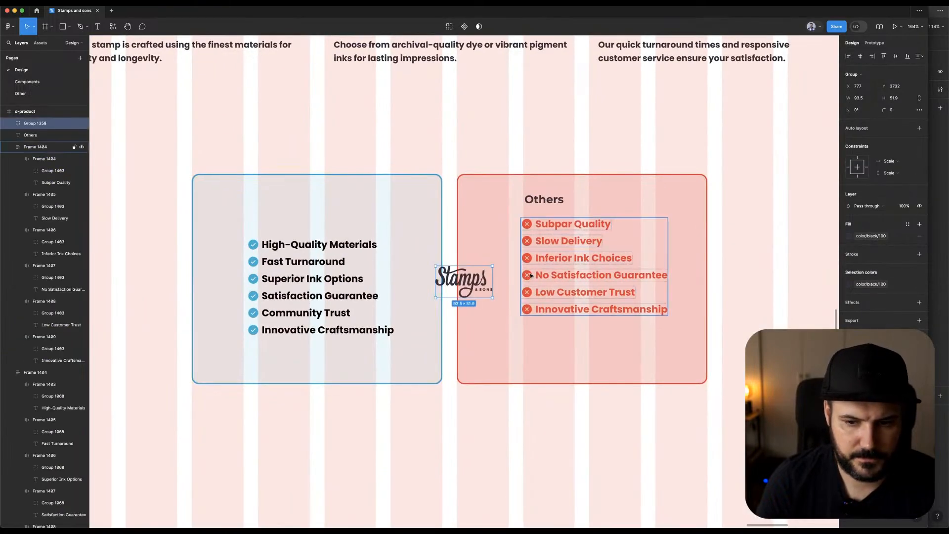
pyautogui.moveTo(466, 283); pyautogui.dragTo(289, 202)
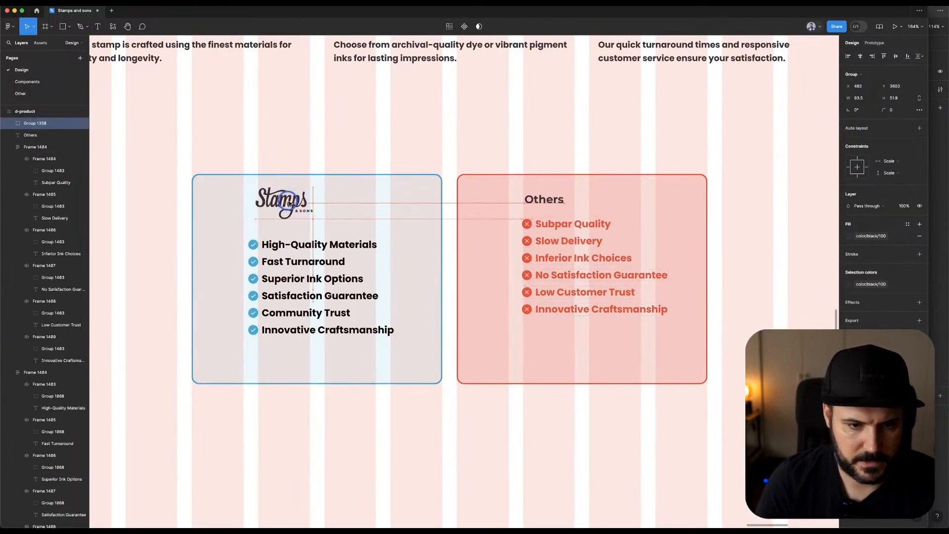
# Align the logo and Others heading on their vertical centers, and shift the blue list right to line up with the logo.
pyautogui.keyDown('shift'); pyautogui.click(546, 197); pyautogui.keyUp('shift')
pyautogui.click(896, 56)
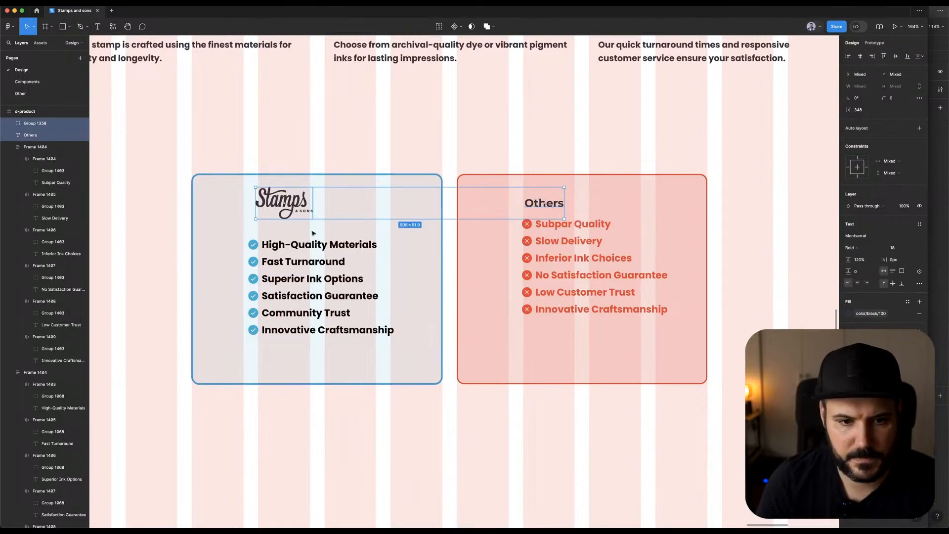
pyautogui.click(302, 204)
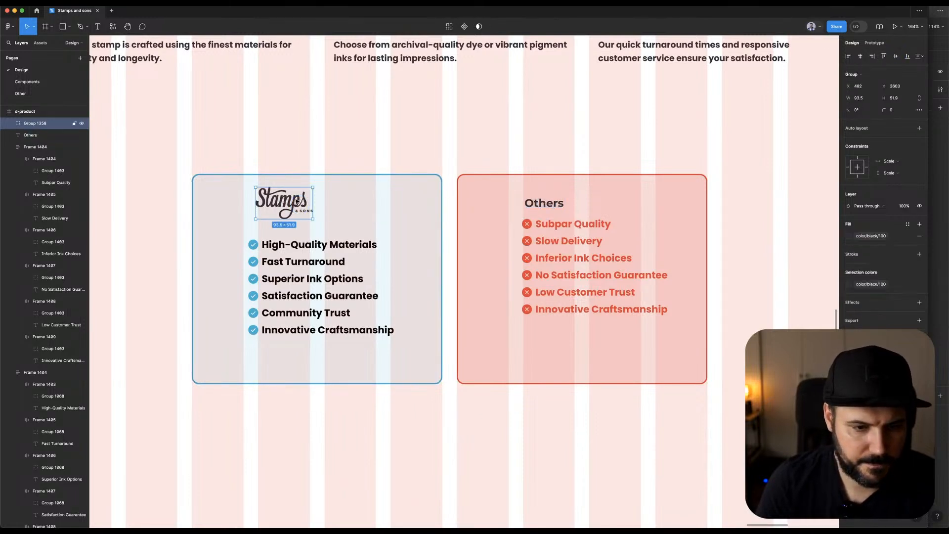
pyautogui.moveTo(275, 202)
pyautogui.mouseDown()
pyautogui.moveTo(286, 202)
pyautogui.moveTo(274, 198)
pyautogui.mouseUp()
pyautogui.moveTo(301, 261); pyautogui.dragTo(312, 260)
# Move the Others heading and the red list together closer to the red card's left edge.
pyautogui.click(594, 259)
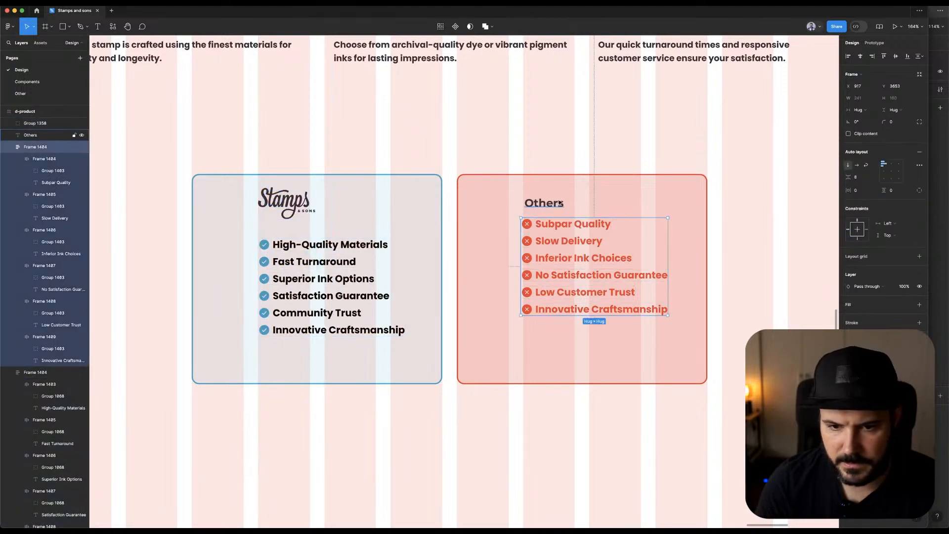
pyautogui.keyDown('shift'); pyautogui.click(561, 203); pyautogui.keyUp('shift')
pyautogui.moveTo(559, 246); pyautogui.dragTo(515, 246)
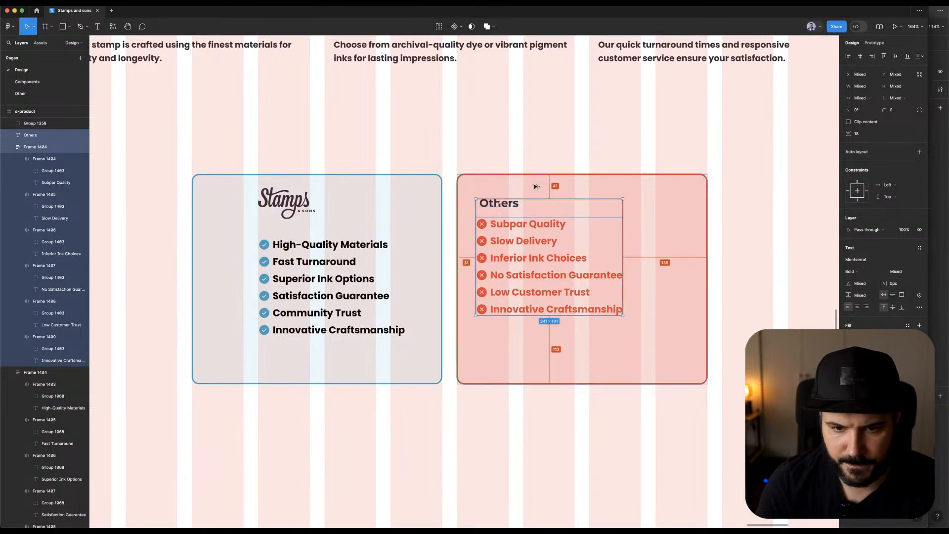
pyautogui.press('Right')
pyautogui.press('Right')
pyautogui.press('Right')
pyautogui.press('Right')
pyautogui.press('Right')
pyautogui.press('Right')
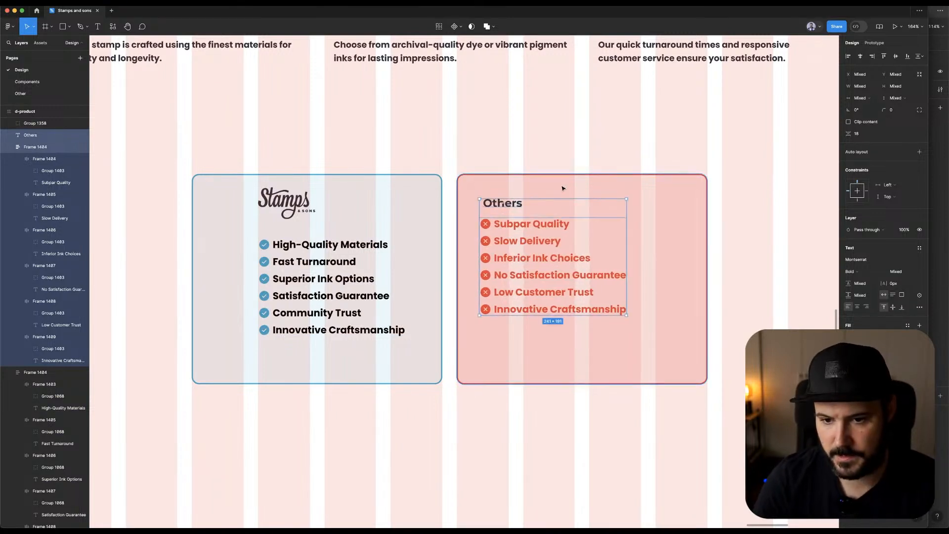
# Narrow the red and blue cards to 326 px wide each and nudge both cards up 2 px.
pyautogui.click(663, 204)
pyautogui.moveTo(707, 203); pyautogui.dragTo(656, 213)
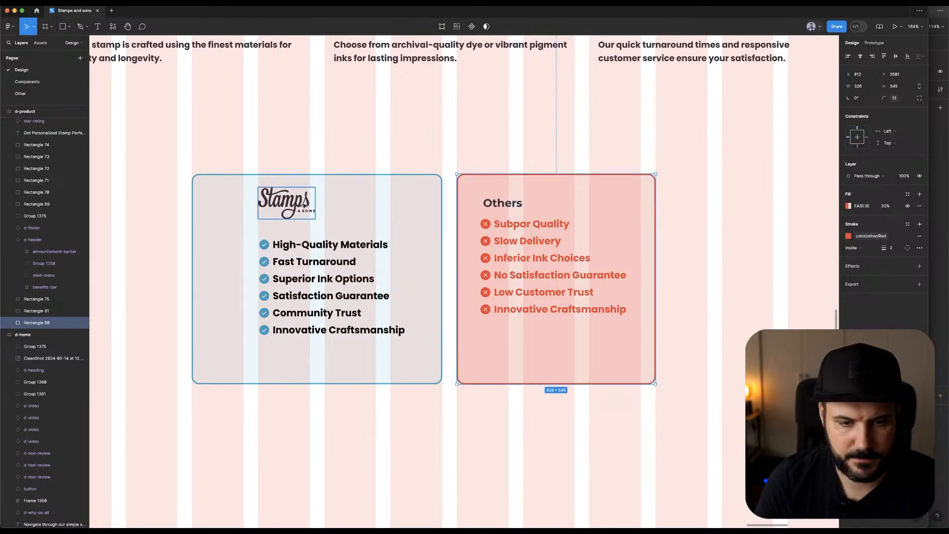
pyautogui.keyDown('shift'); pyautogui.click(366, 196); pyautogui.keyUp('shift')
pyautogui.press('Up')
pyautogui.press('Up')
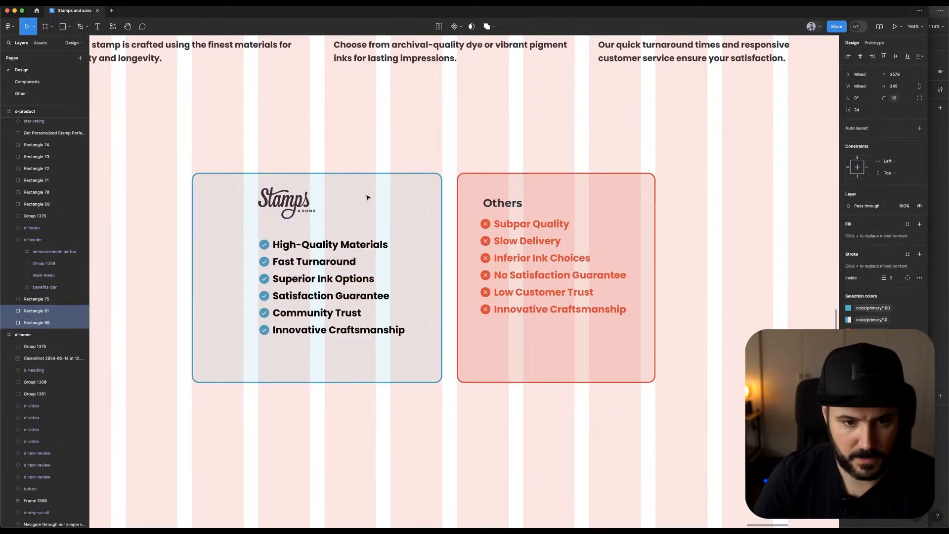
pyautogui.click(234, 208)
pyautogui.moveTo(193, 219); pyautogui.dragTo(244, 218)
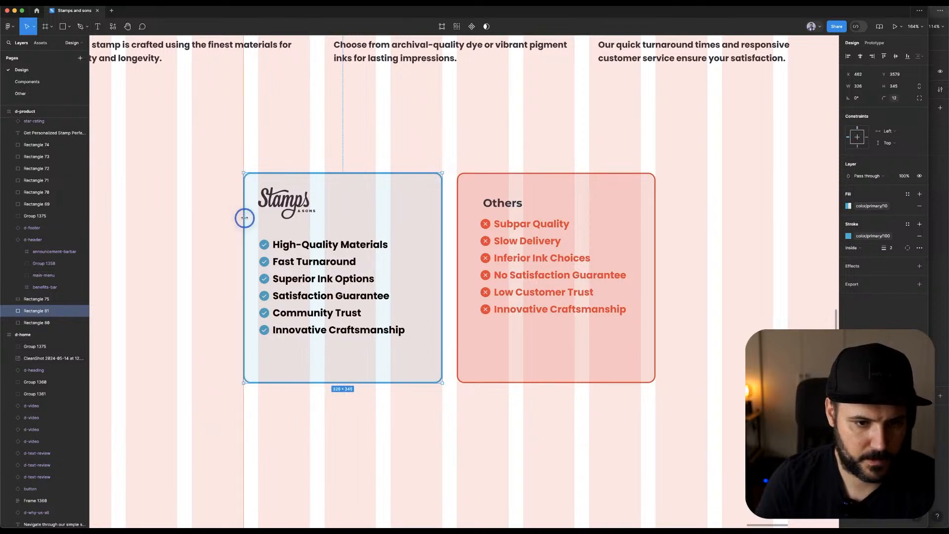
# Start an empty text layer above the gap between the two comparison cards.
pyautogui.click(460, 144)
pyautogui.press('t')
pyautogui.click(451, 139)
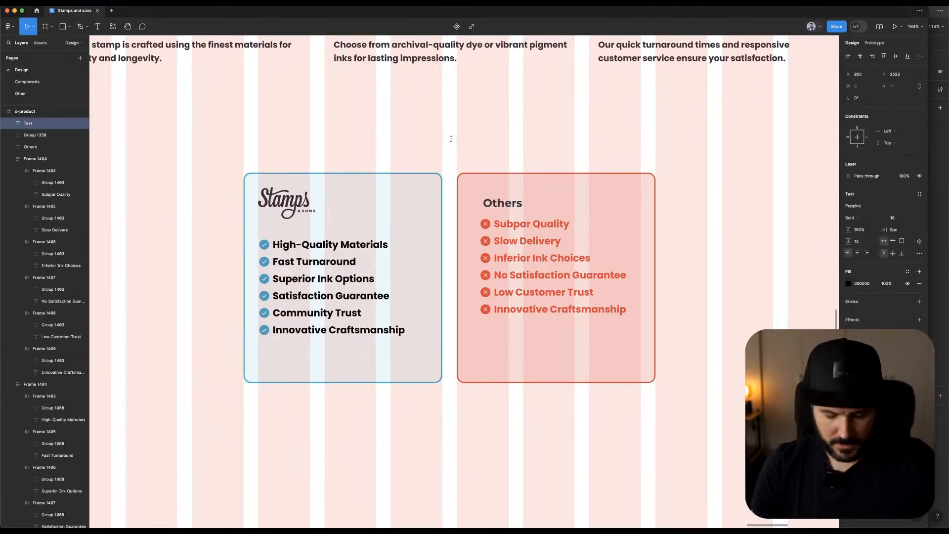
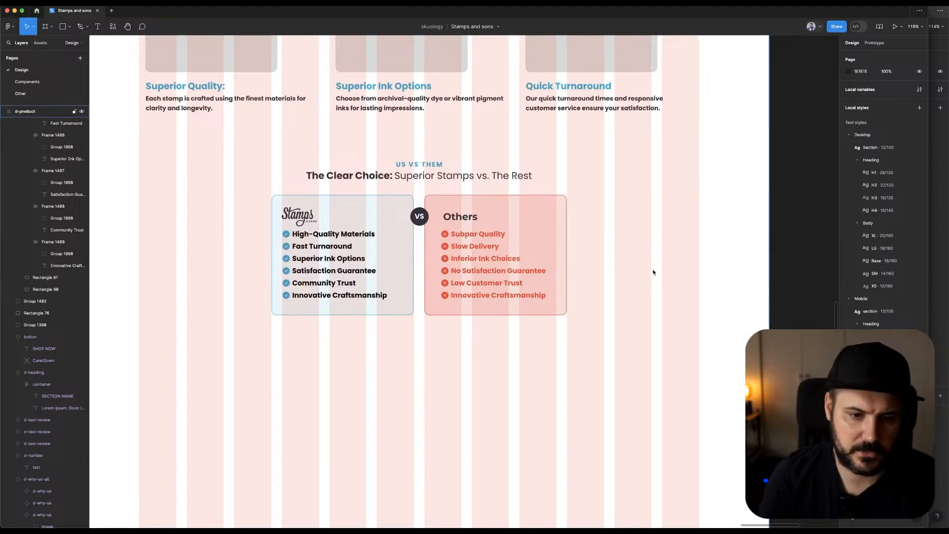
# Examine the product page, the copy document beside it and the lower part of the home page for remaining sections.
pyautogui.scroll(-5, 573, 249)
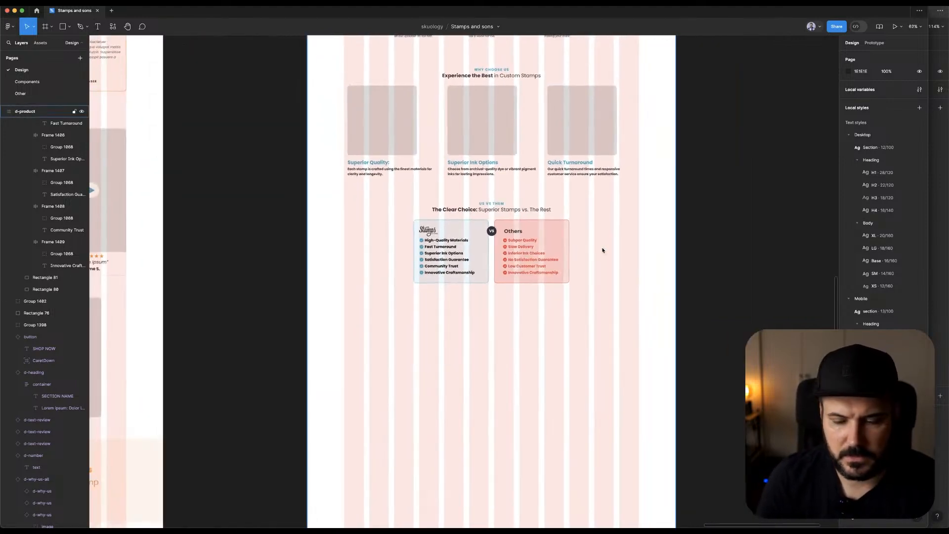
pyautogui.click(566, 245)
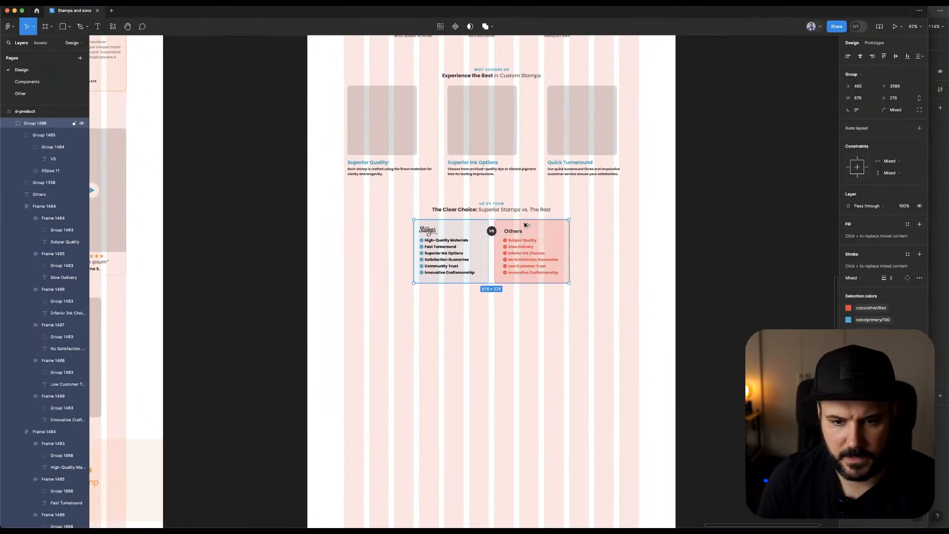
pyautogui.click(775, 236)
pyautogui.scroll(-4, 746, 233)
pyautogui.moveTo(743, 233); pyautogui.dragTo(620, 307)
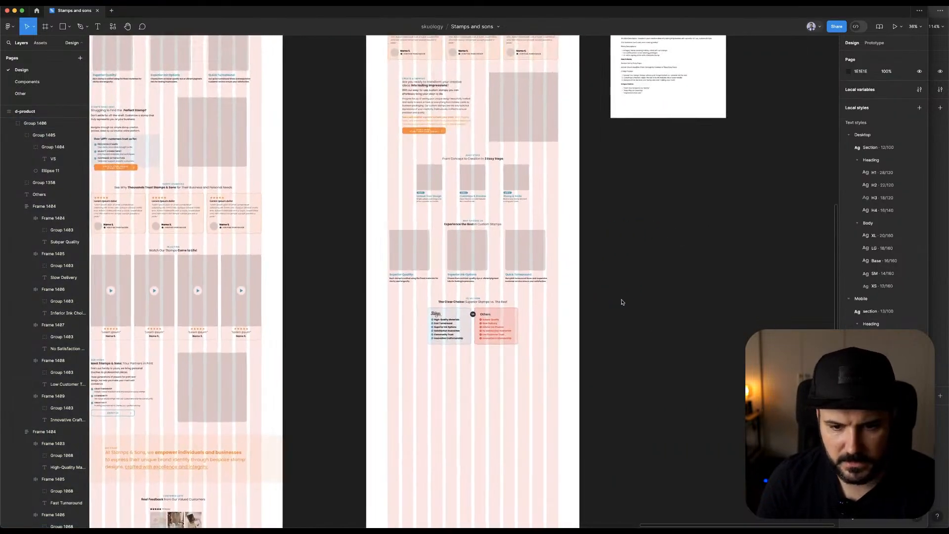
pyautogui.scroll(5, 619, 306)
pyautogui.scroll(5, 625, 352)
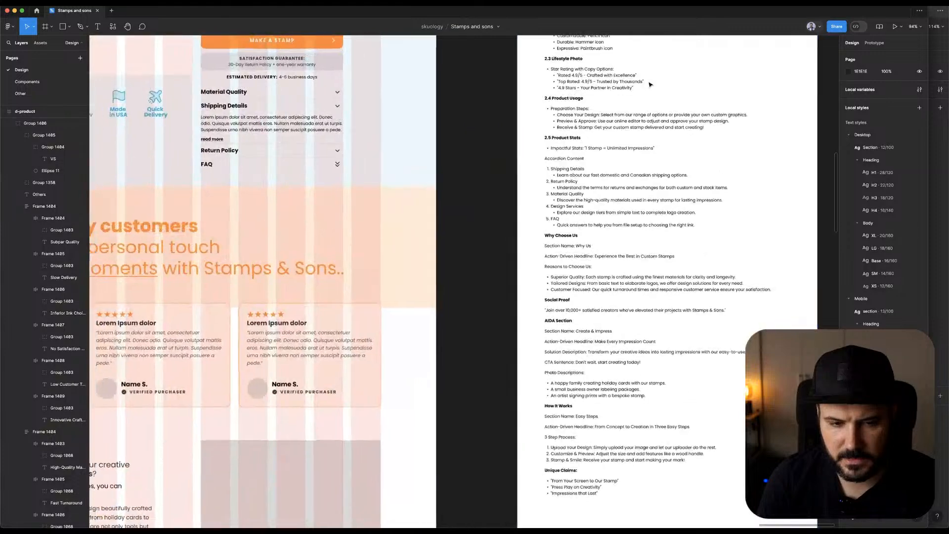
pyautogui.scroll(-5, 650, 84)
pyautogui.scroll(3, 508, 76)
pyautogui.scroll(-2, 377, 120)
pyautogui.scroll(3, 372, 122)
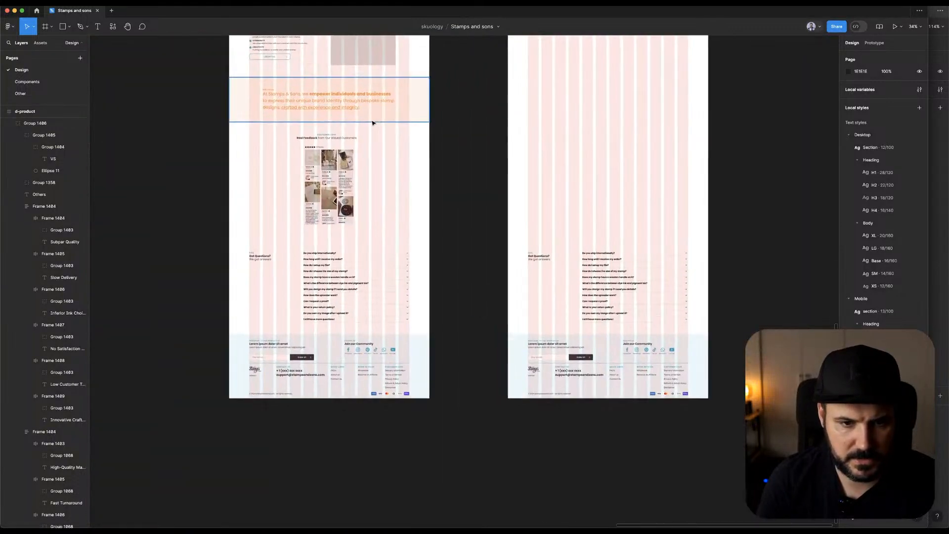
# Draw a 1600 × 959 rectangle over the home page's Customer Love section and fill it with color/secondary/5.
pyautogui.scroll(4, 255, 131)
pyautogui.press('r')
pyautogui.moveTo(206, 113); pyautogui.dragTo(579, 336)
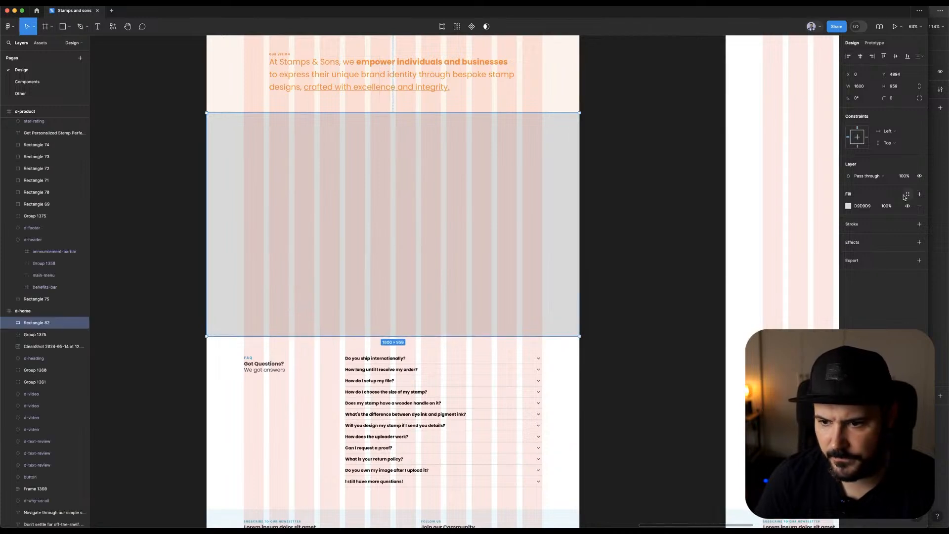
pyautogui.click(907, 194)
pyautogui.click(761, 310)
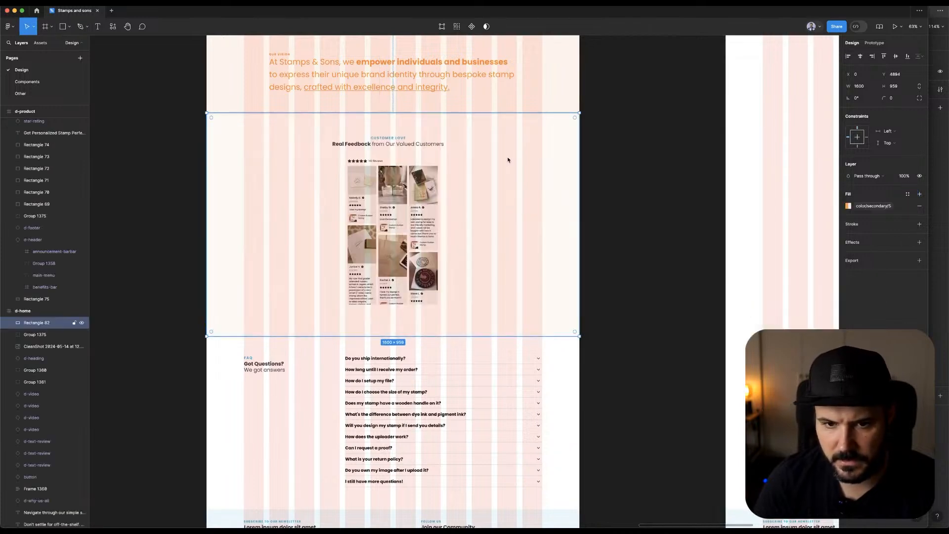
# Send the Customer Love background rectangle to the back and trim its top edge to a 953 px height.
pyautogui.rightClick(505, 154)
pyautogui.click(530, 232)
pyautogui.moveTo(440, 112); pyautogui.dragTo(441, 114)
# Recolor the Customer Love section label with the orange secondary color.
pyautogui.keyDown('super'); pyautogui.click(388, 138); pyautogui.keyUp('super')
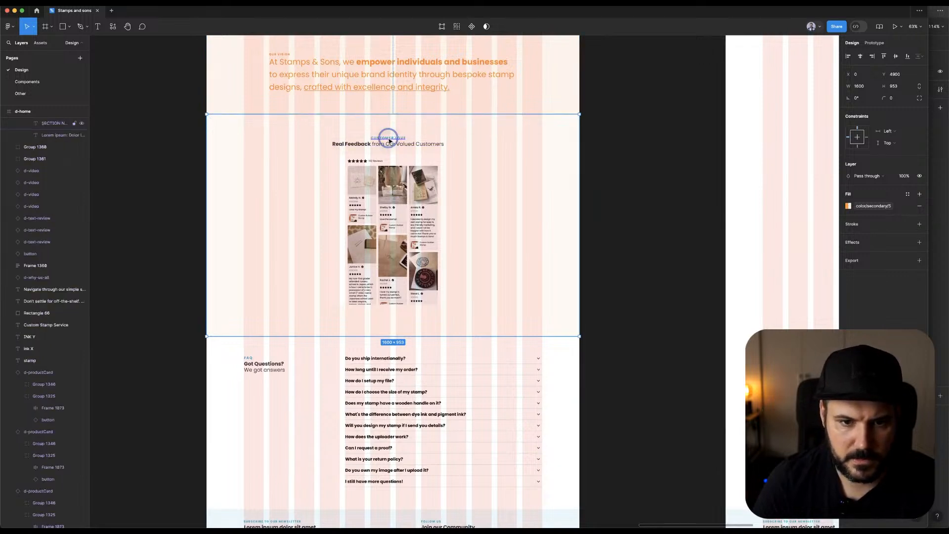
pyautogui.click(881, 268)
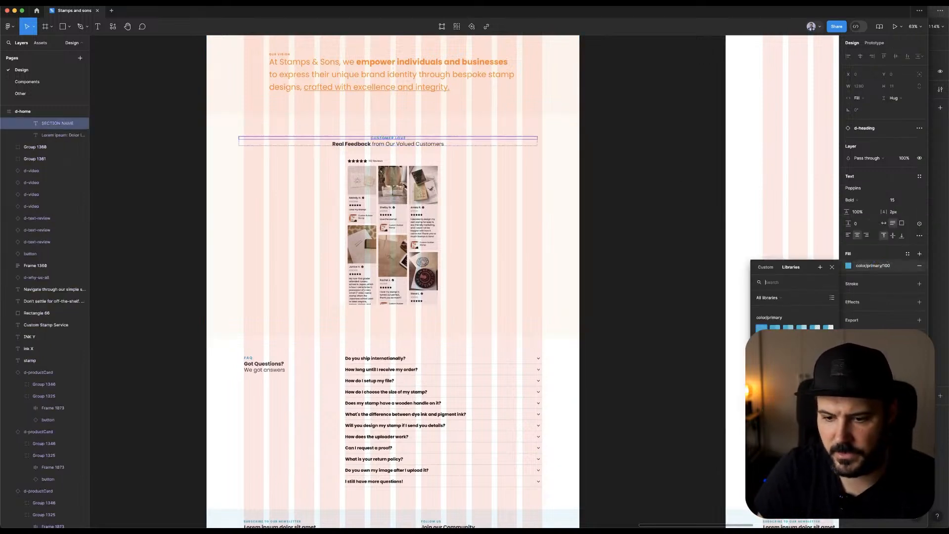
pyautogui.click(762, 359)
pyautogui.click(519, 295)
pyautogui.click(644, 248)
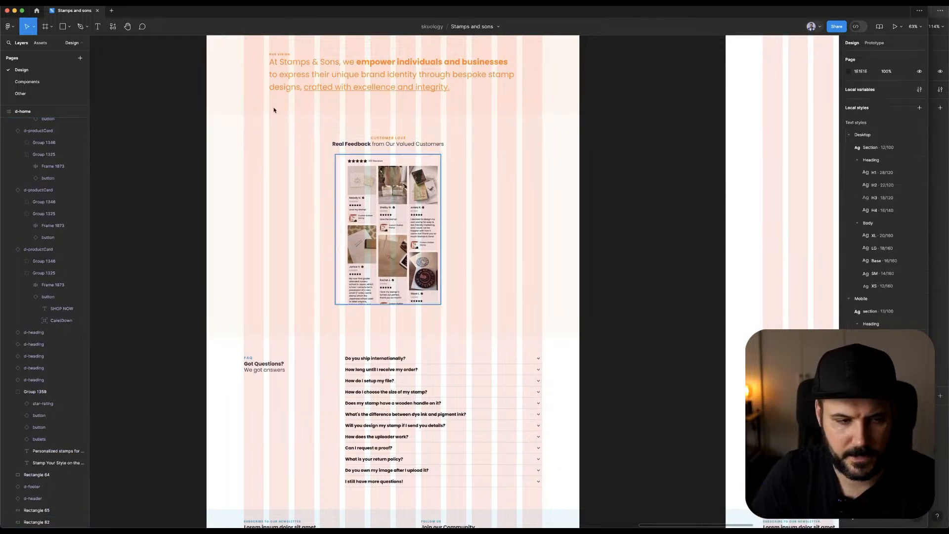
# Add a button component below the customer reviews image and label it VIEW ALL REVIEWS.
pyautogui.click(40, 43)
pyautogui.moveTo(55, 133); pyautogui.dragTo(385, 321)
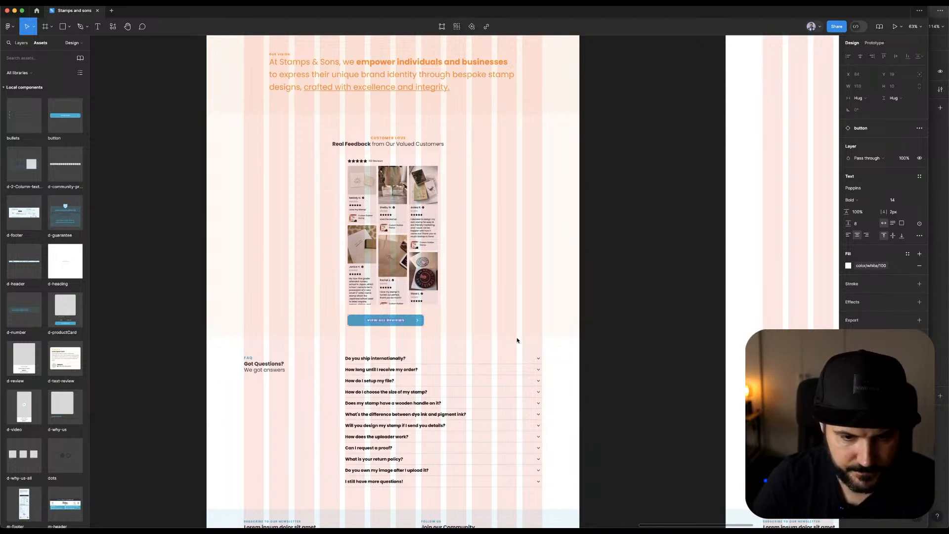
# Center the VIEW ALL REVIEWS button horizontally in the home page's Customer Love section.
pyautogui.click(413, 322)
pyautogui.moveTo(413, 322)
pyautogui.mouseDown()
pyautogui.moveTo(402, 322)
pyautogui.moveTo(416, 320)
pyautogui.mouseUp()
pyautogui.click(861, 57)
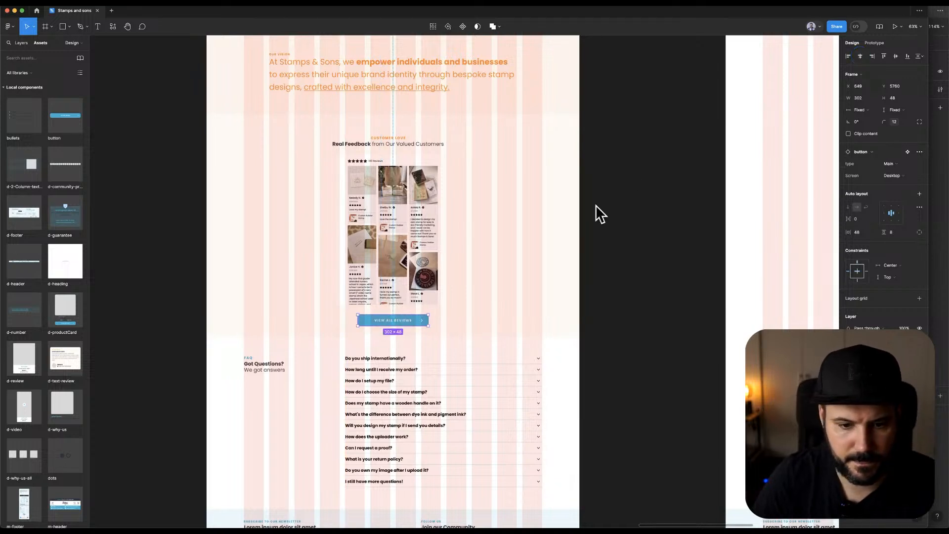
pyautogui.click(492, 303)
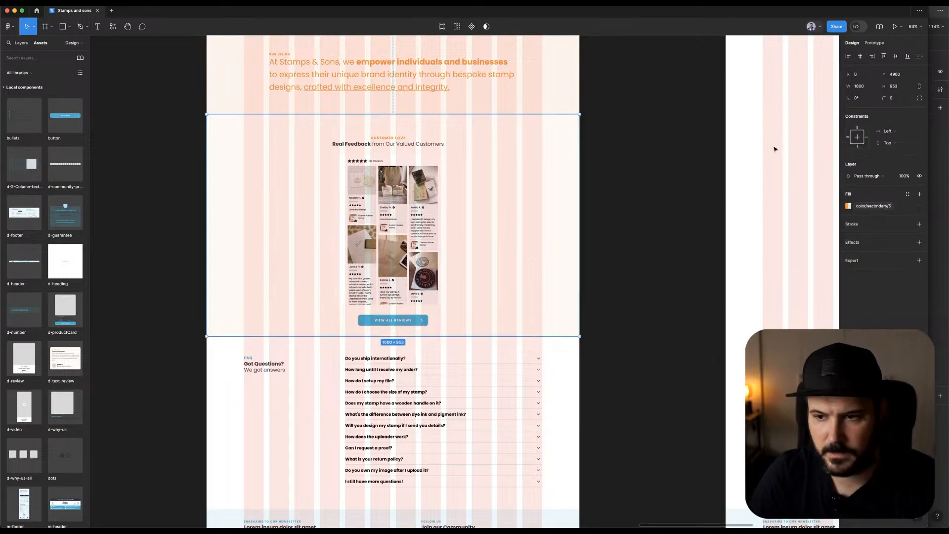
pyautogui.click(633, 256)
# Extend the Customer Love background rectangle to a 1004 px height and give it a color/secondary/100 stroke.
pyautogui.scroll(-5, 634, 259)
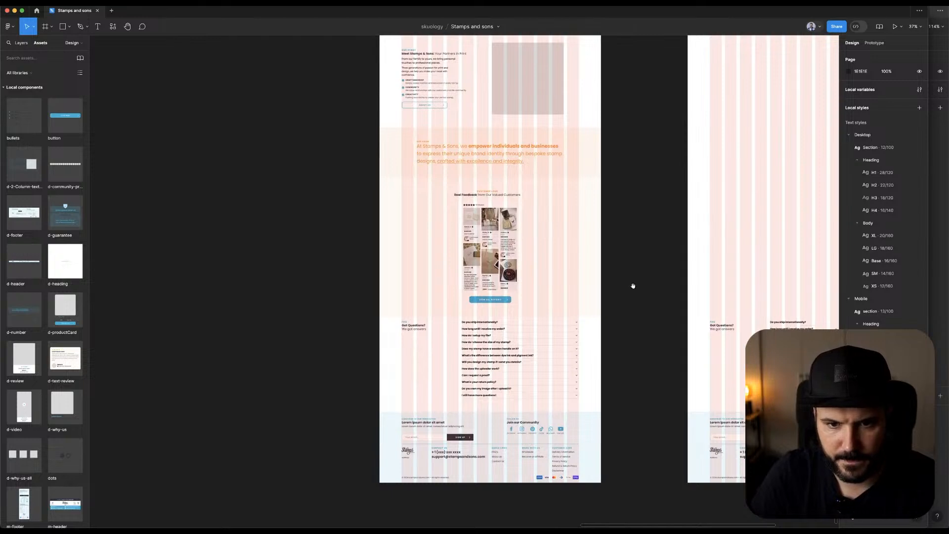
pyautogui.scroll(-3, 633, 286)
pyautogui.click(532, 114)
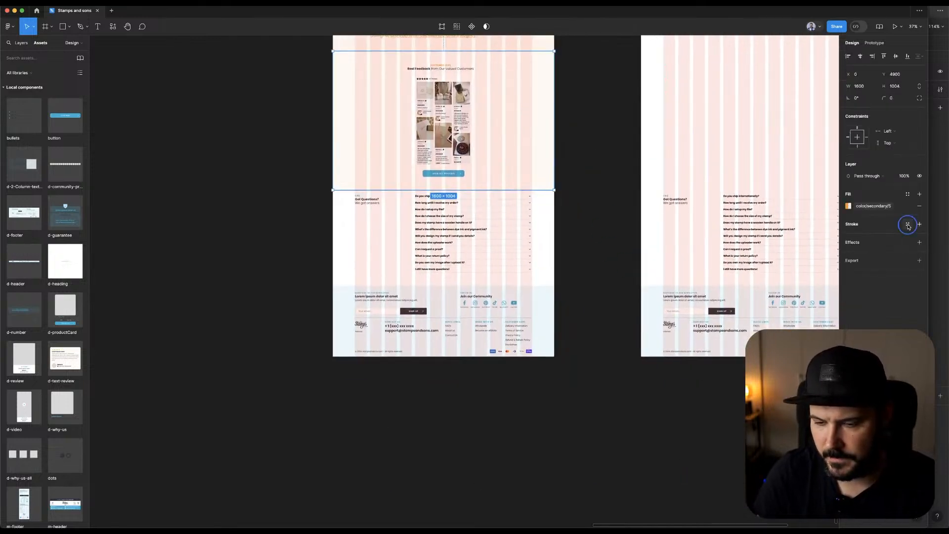
pyautogui.click(908, 225)
pyautogui.click(761, 326)
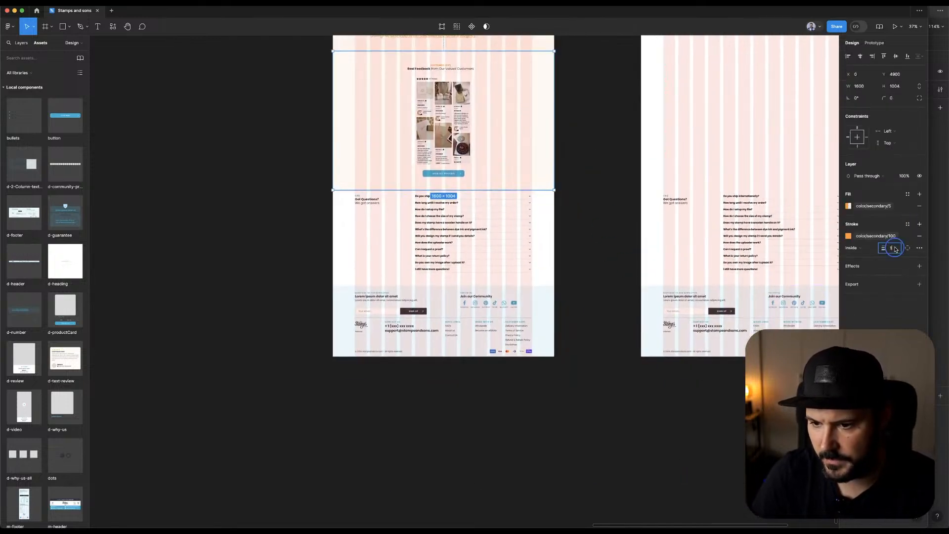
# Set the background's inside stroke to 2 on the upper and lower edges and 0 on both side edges.
pyautogui.click(906, 248)
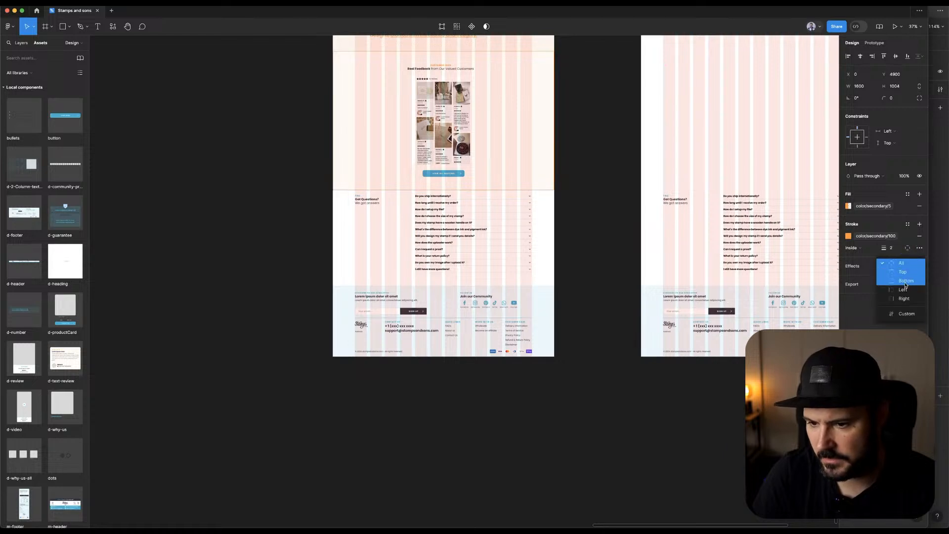
pyautogui.click(902, 312)
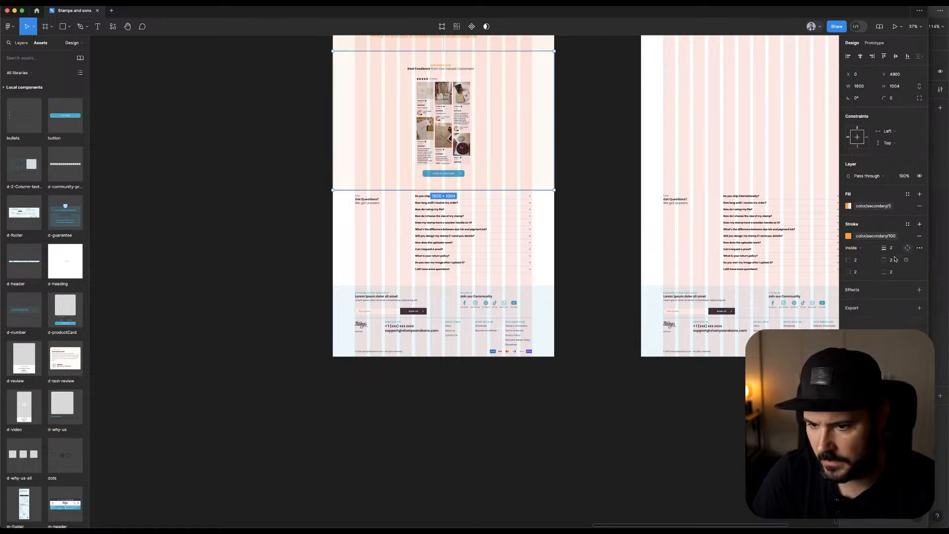
pyautogui.click(862, 274)
pyautogui.write('0')
pyautogui.press('Tab')
pyautogui.click(588, 181)
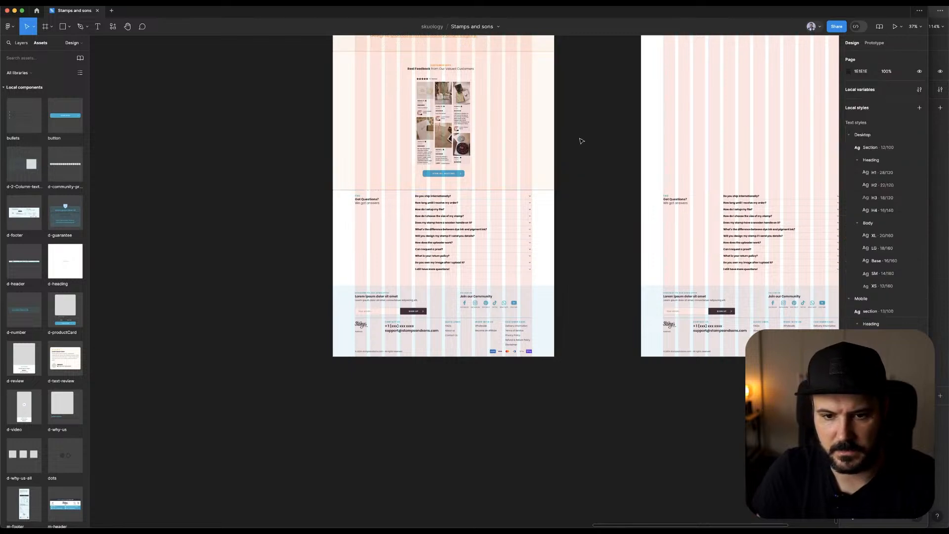
# Shift the home page's FAQ section and footer down to leave more space below the Customer Love background.
pyautogui.scroll(2, 579, 140)
pyautogui.moveTo(253, 212); pyautogui.dragTo(500, 327)
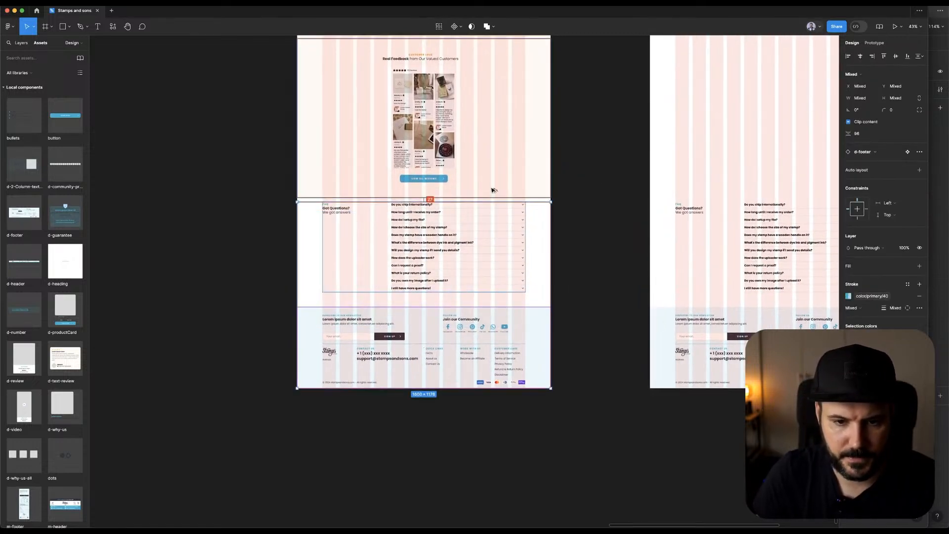
pyautogui.hotkey('shift', 'Down')
pyautogui.hotkey('shift', 'Down')
pyautogui.hotkey('shift', 'Down')
pyautogui.hotkey('shift', 'Down')
pyautogui.hotkey('shift', 'Down')
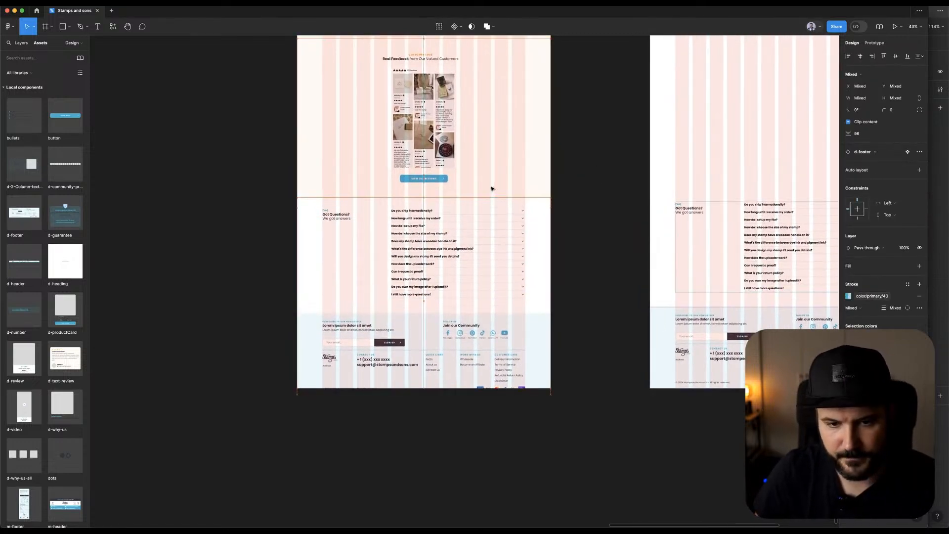
# Extend the home page frame to a 7176 px height so it contains the whole footer.
pyautogui.click(638, 186)
pyautogui.click(424, 239)
pyautogui.press('super+a')
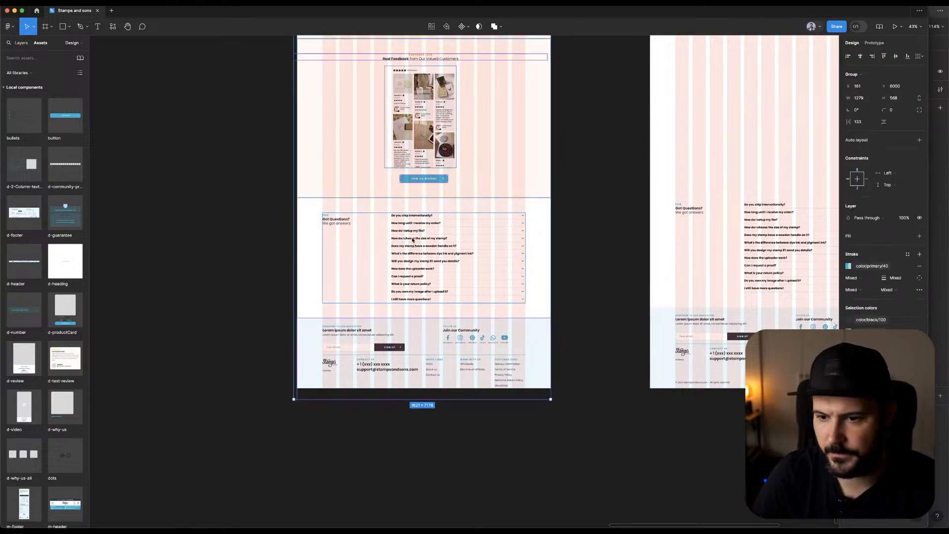
pyautogui.click(591, 225)
pyautogui.click(538, 219)
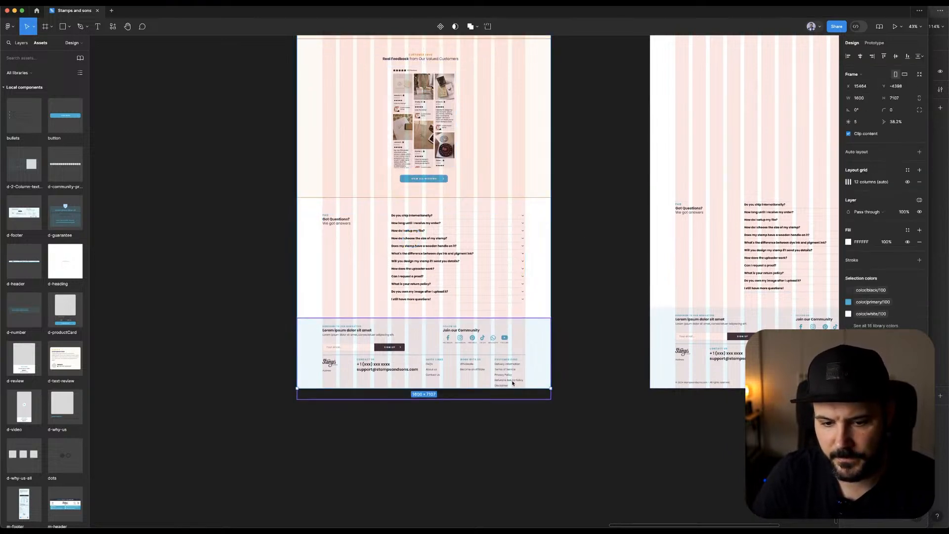
pyautogui.moveTo(515, 398); pyautogui.dragTo(529, 398)
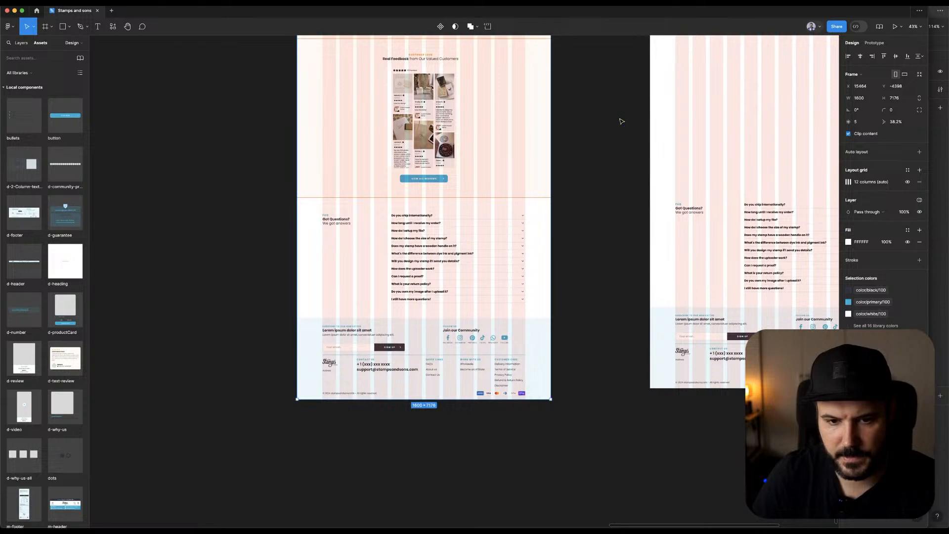
pyautogui.scroll(5, 553, 305)
pyautogui.moveTo(234, 252); pyautogui.dragTo(514, 384)
pyautogui.click(515, 316)
pyautogui.moveTo(516, 309); pyautogui.dragTo(259, 312)
pyautogui.moveTo(174, 298); pyautogui.dragTo(550, 218)
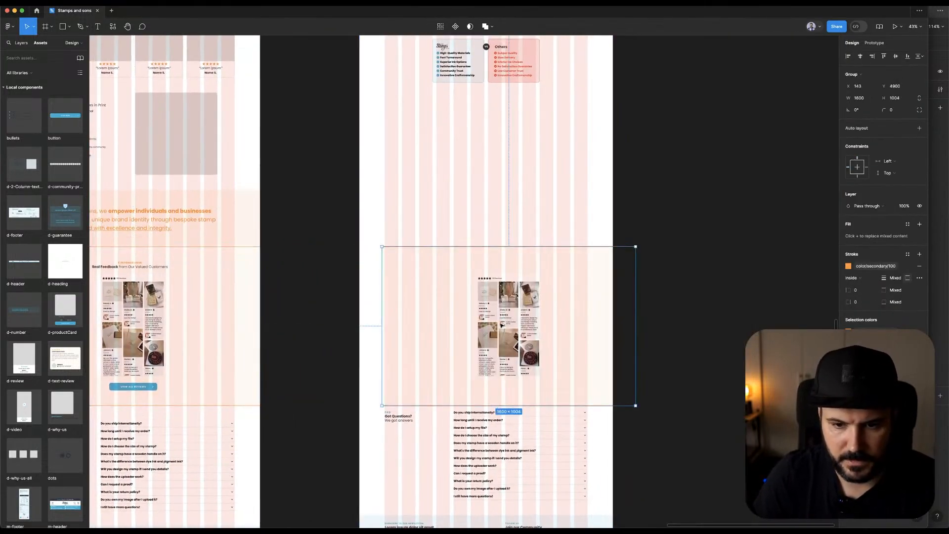
pyautogui.press('super+z')
pyautogui.moveTo(147, 269); pyautogui.dragTo(209, 268)
pyautogui.press('super+z')
pyautogui.click(366, 275)
# Send the home page's Customer Love background rectangle behind the heading, reviews image and button.
pyautogui.click(213, 281)
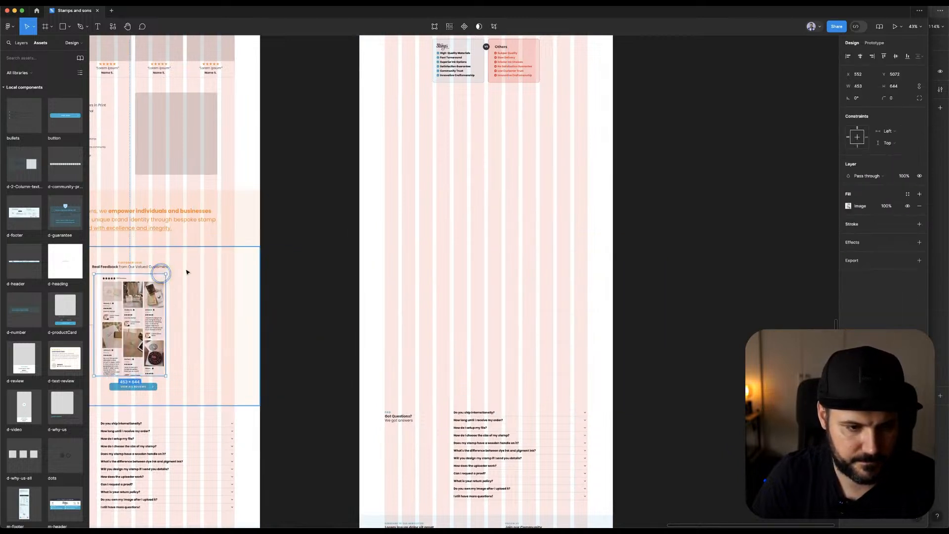
pyautogui.rightClick(226, 265)
pyautogui.click(283, 338)
pyautogui.hscroll(-3, 422, 284)
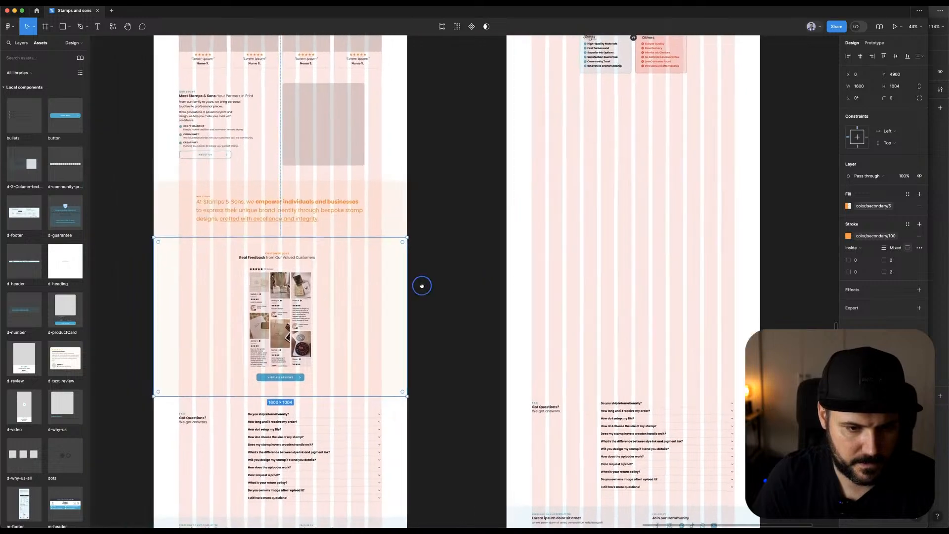
pyautogui.moveTo(449, 247); pyautogui.dragTo(185, 386)
pyautogui.press('super+g')
pyautogui.keyDown('alt'); pyautogui.moveTo(230, 265); pyautogui.dragTo(585, 265); pyautogui.keyUp('alt')
pyautogui.press('super+z')
pyautogui.click(461, 275)
pyautogui.moveTo(354, 287)
pyautogui.mouseDown()
pyautogui.moveTo(353, 303)
pyautogui.moveTo(351, 278)
pyautogui.mouseUp()
pyautogui.press('super+z')
pyautogui.click(375, 258)
pyautogui.click(434, 256)
pyautogui.click(377, 256)
# Send the Customer Love group to the back and regroup it with the section heading, aligned to the page's left edge.
pyautogui.rightClick(358, 256)
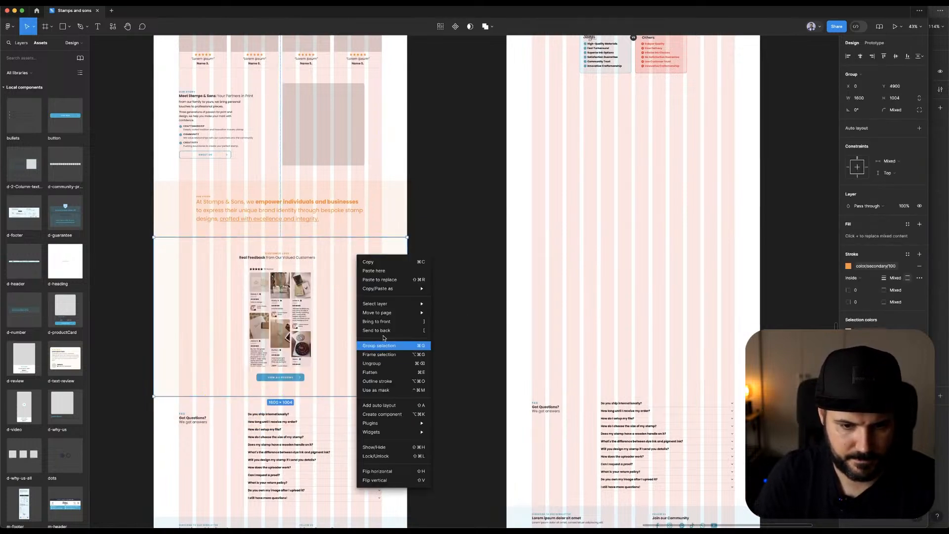
pyautogui.click(384, 332)
pyautogui.moveTo(449, 250); pyautogui.dragTo(248, 370)
pyautogui.moveTo(132, 252); pyautogui.dragTo(325, 395)
pyautogui.moveTo(214, 339)
pyautogui.mouseDown()
pyautogui.moveTo(491, 335)
pyautogui.moveTo(203, 341)
pyautogui.mouseUp()
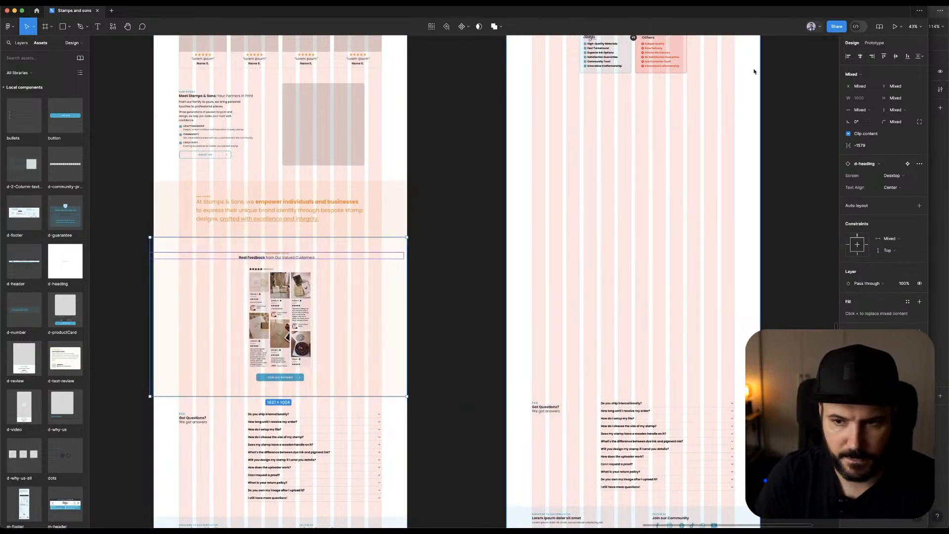
pyautogui.press('super+g')
pyautogui.click(848, 56)
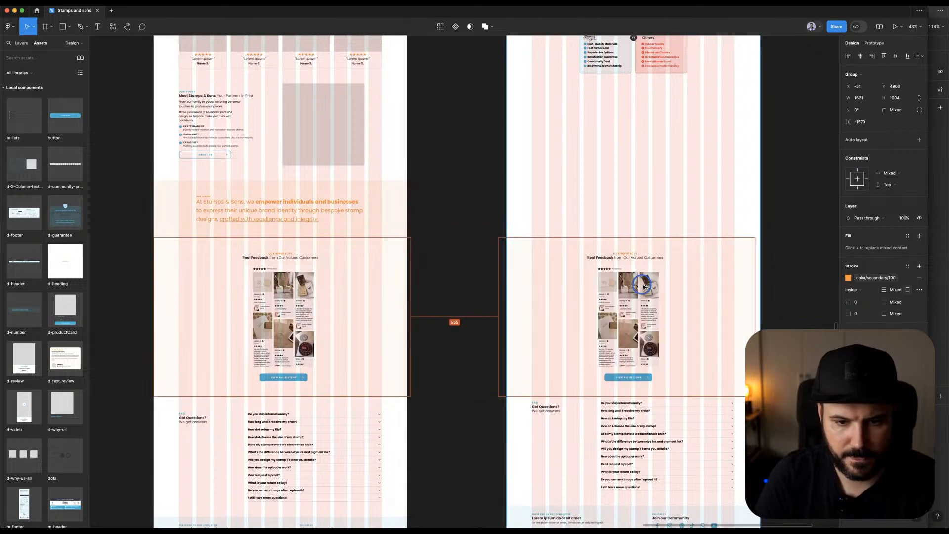
# Align the Customer Love background and section heading to the same left edge at X 0.
pyautogui.doubleClick(365, 274)
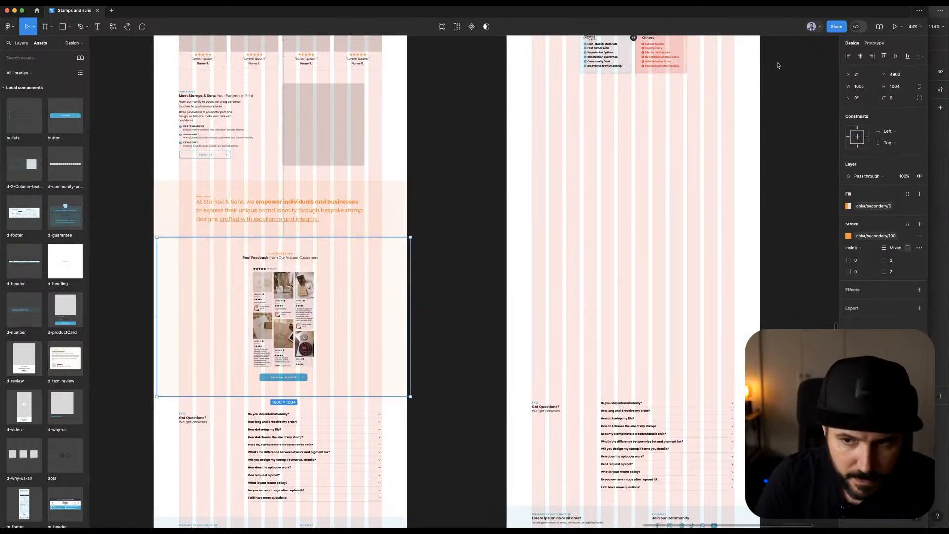
pyautogui.click(324, 257)
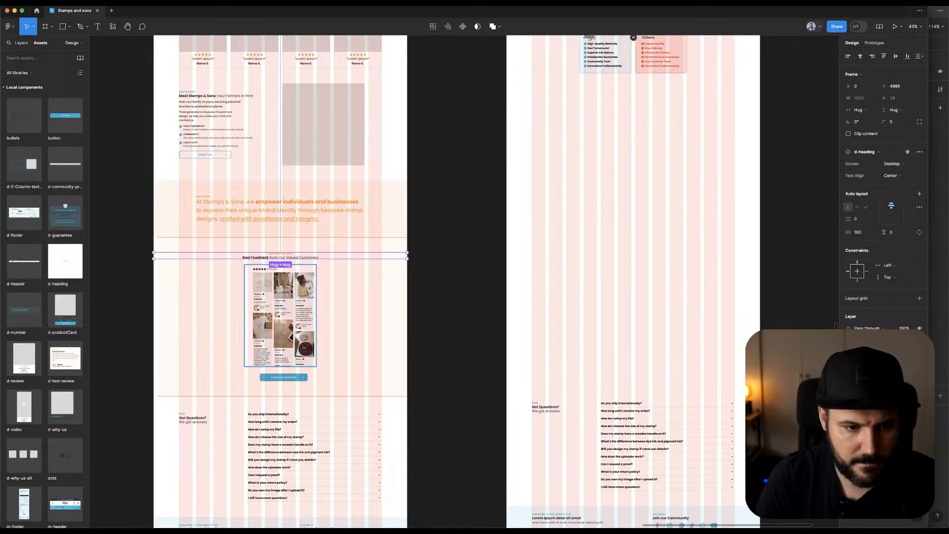
pyautogui.click(324, 297)
pyautogui.keyDown('shift'); pyautogui.click(302, 256); pyautogui.keyUp('shift')
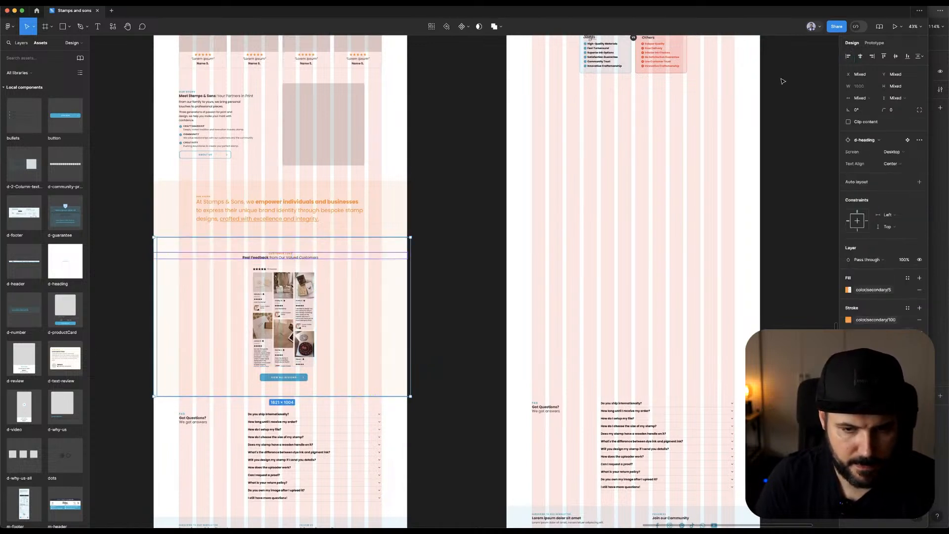
pyautogui.click(848, 57)
pyautogui.click(433, 262)
pyautogui.click(352, 288)
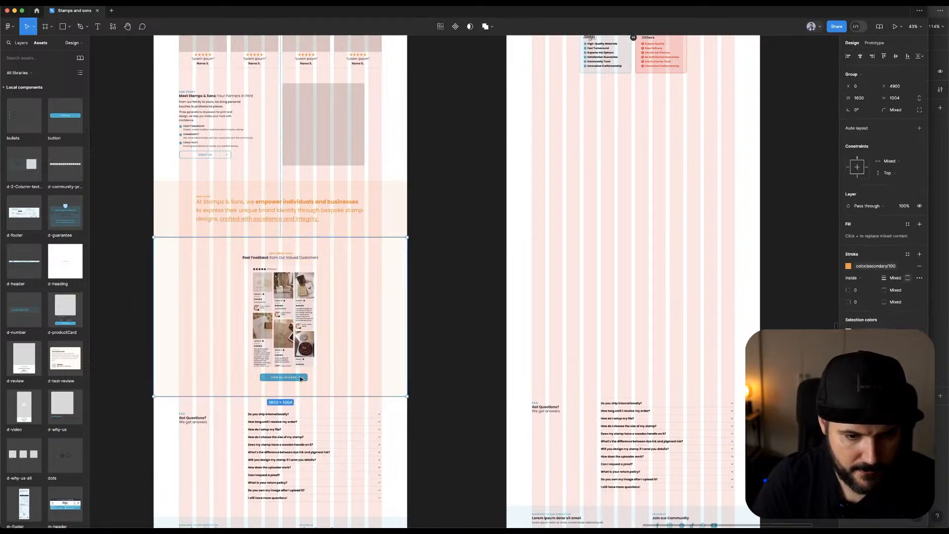
# Recenter the VIEW ALL REVIEWS button horizontally within the Customer Love group.
pyautogui.click(302, 379)
pyautogui.click(859, 57)
pyautogui.click(528, 212)
# Copy the Customer Love group to the product page and position it full width just below the Us vs. Them cards.
pyautogui.click(297, 304)
pyautogui.moveTo(297, 302); pyautogui.dragTo(652, 147)
pyautogui.press('Up')
pyautogui.press('Up')
pyautogui.press('Up')
pyautogui.press('Up')
pyautogui.press('Up')
pyautogui.press('Up')
pyautogui.press('Up')
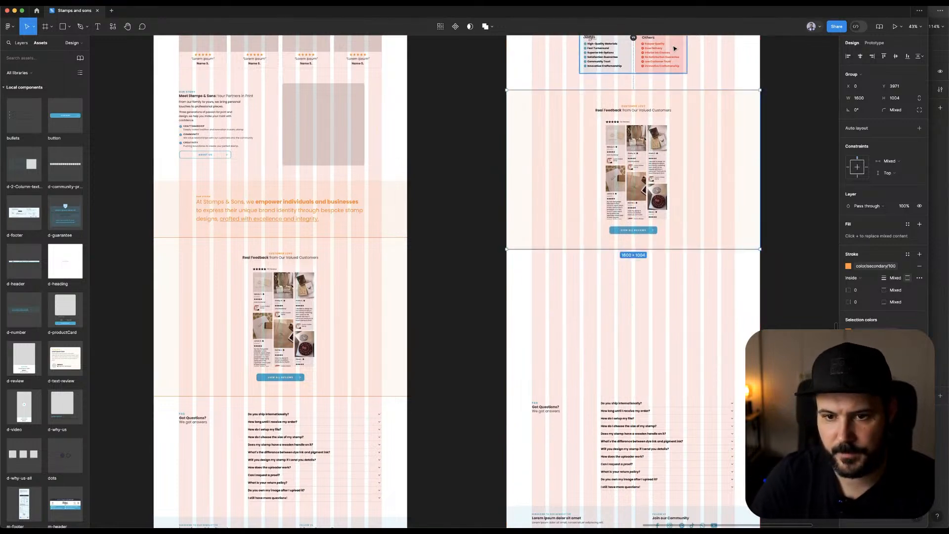
pyautogui.hotkey('shift', 'Up')
# Move the product page's FAQ section and footer up beneath the copied Customer Love section, fine-tuning the gap.
pyautogui.moveTo(475, 361); pyautogui.dragTo(684, 456)
pyautogui.moveTo(656, 447); pyautogui.dragTo(654, 313)
pyautogui.press('alt')
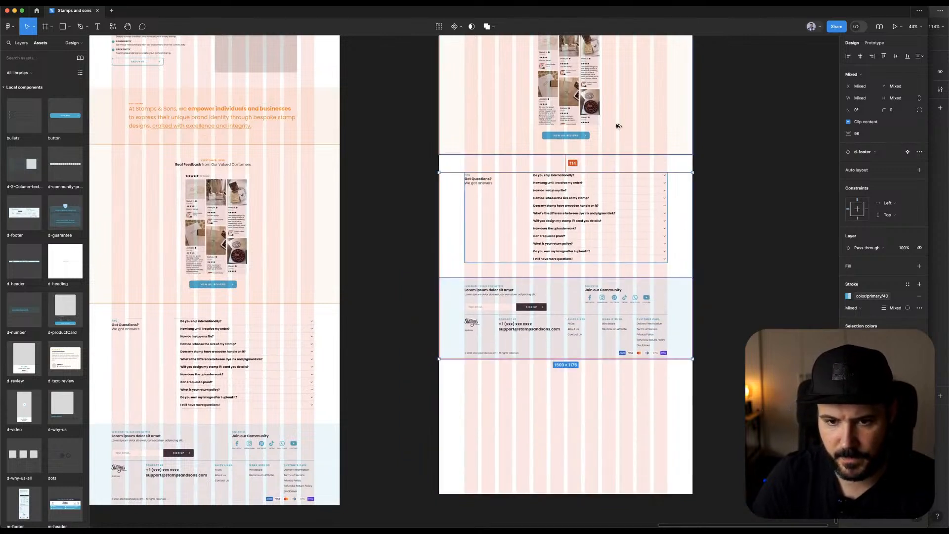
pyautogui.hotkey('shift', 'Up')
pyautogui.press('Up')
pyautogui.press('Up')
pyautogui.press('Up')
pyautogui.press('Up')
pyautogui.press('Up')
pyautogui.press('Up')
pyautogui.press('Up')
pyautogui.press('Up')
pyautogui.press('alt')
# Set the vertical constraint of all elements in the product page frame to Top.
pyautogui.press('super+a')
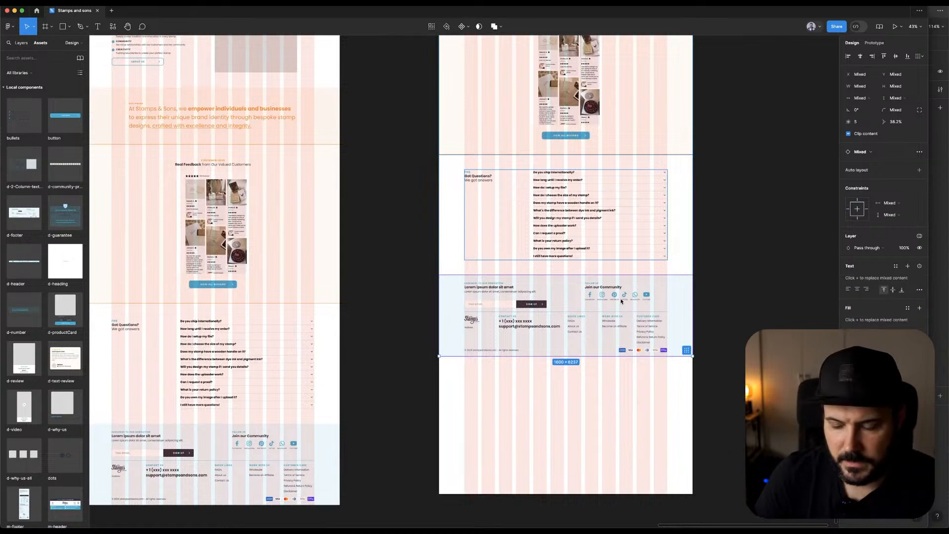
pyautogui.click(754, 282)
pyautogui.click(597, 337)
pyautogui.press('super+a')
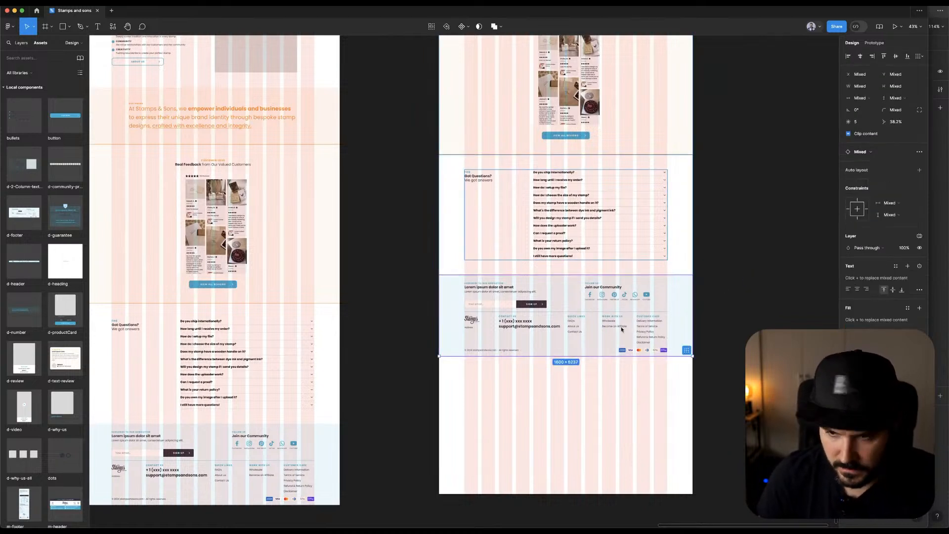
pyautogui.click(858, 200)
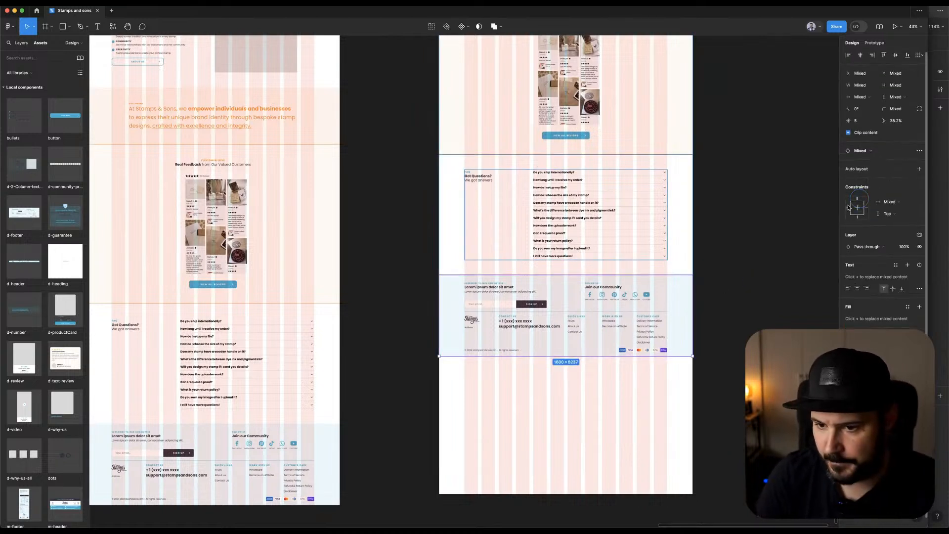
# Shorten the product page frame so it ends at the lower edge of the footer.
pyautogui.click(612, 419)
pyautogui.moveTo(604, 494); pyautogui.dragTo(624, 356)
pyautogui.click(587, 402)
pyautogui.scroll(-3, 588, 403)
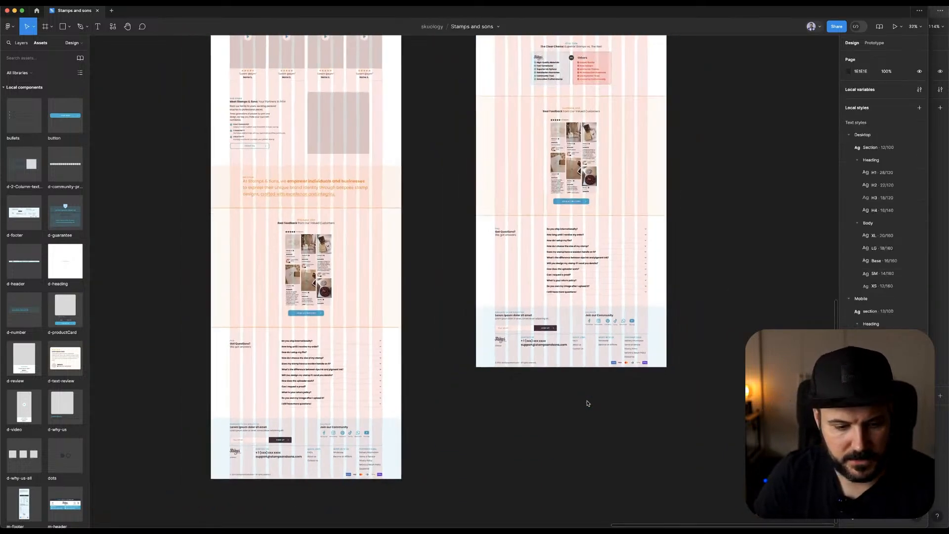
# Hide the column layout grids on the product page and home page frames.
pyautogui.scroll(6, 670, 276)
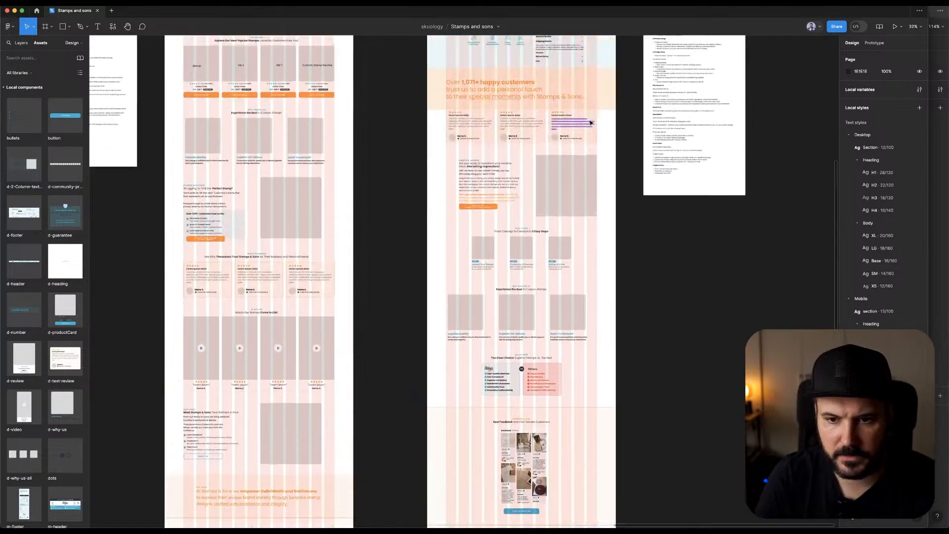
pyautogui.click(603, 114)
pyautogui.click(907, 182)
pyautogui.click(345, 138)
pyautogui.click(907, 182)
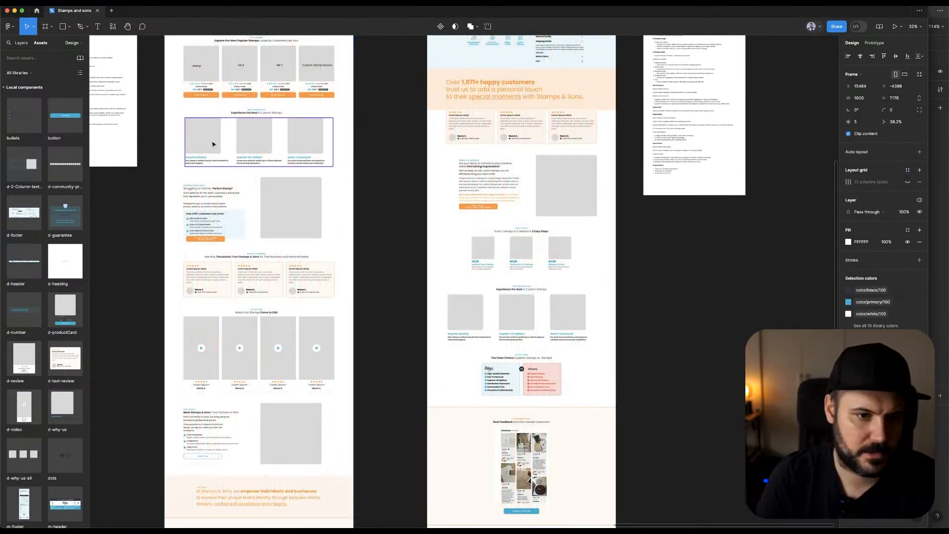
pyautogui.click(240, 128)
# Change the fill of the satisfaction guarantee box in the product page hero to color/white/100.
pyautogui.scroll(5, 239, 128)
pyautogui.scroll(-3, 665, 282)
pyautogui.scroll(-4, 665, 282)
pyautogui.click(661, 280)
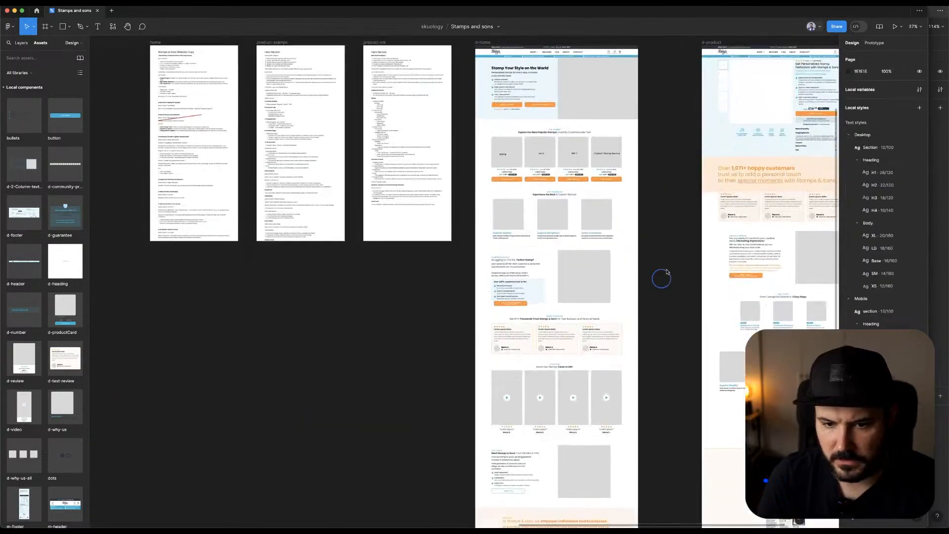
pyautogui.moveTo(661, 281); pyautogui.dragTo(355, 396)
pyautogui.scroll(5, 526, 233)
pyautogui.scroll(4, 599, 254)
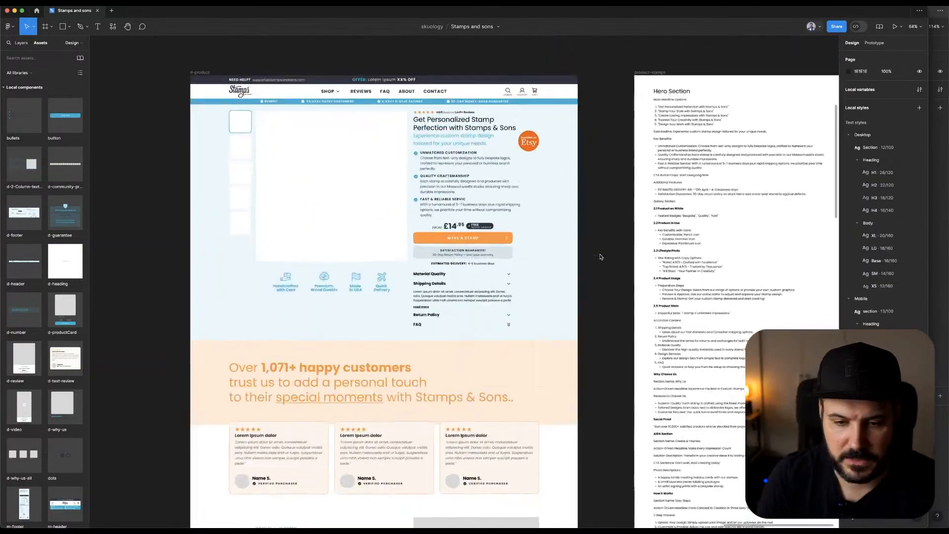
pyautogui.rightClick(600, 255)
pyautogui.click(595, 213)
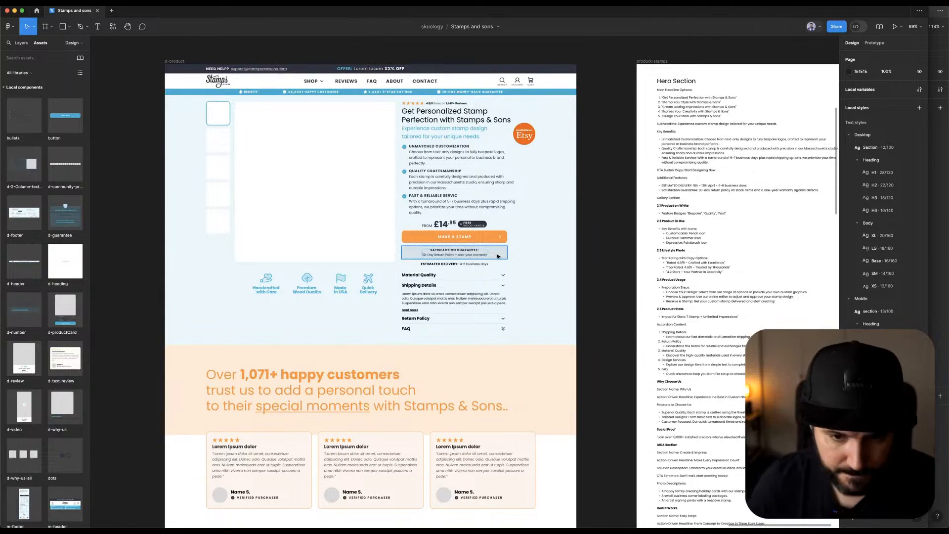
pyautogui.click(499, 255)
pyautogui.click(867, 316)
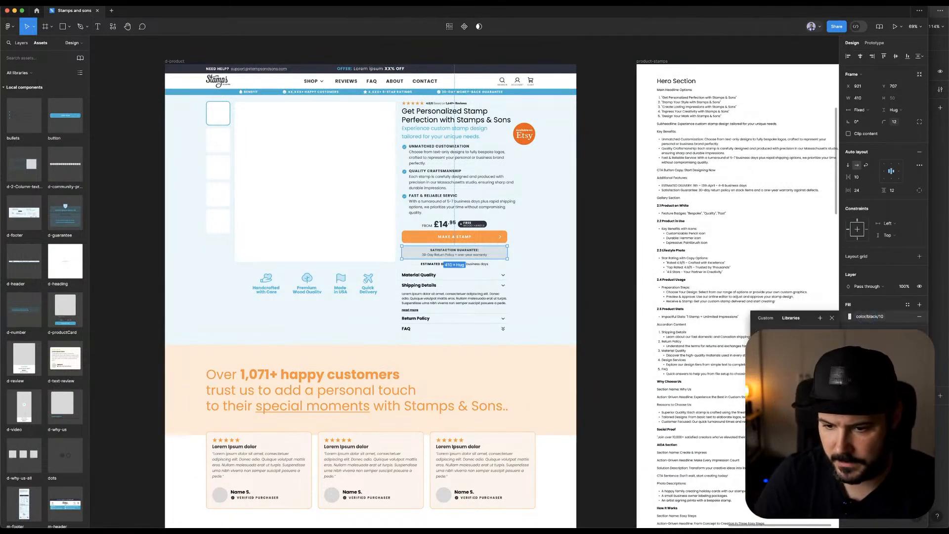
pyautogui.click(792, 372)
# Recolor the text inside the satisfaction guarantee box with the color/secondary/100 orange.
pyautogui.scroll(8, 423, 238)
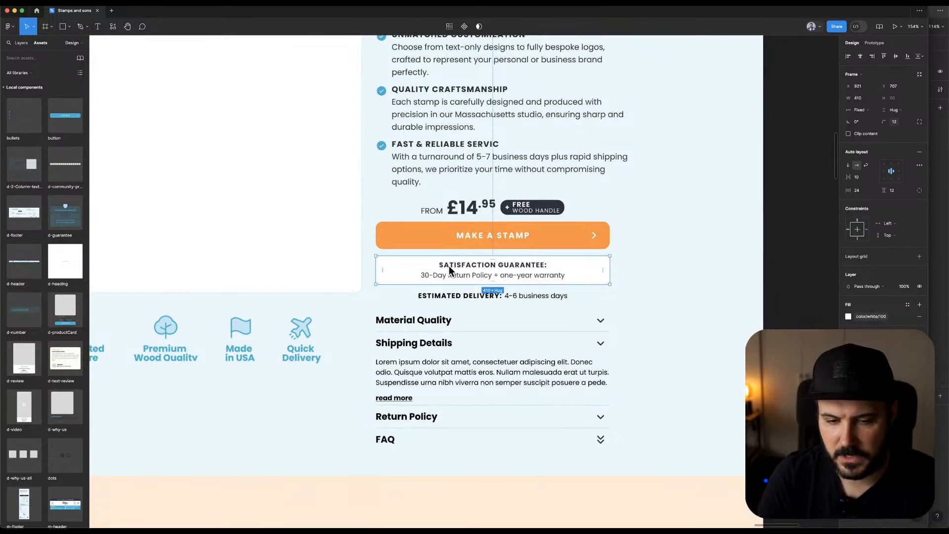
pyautogui.doubleClick(462, 264)
pyautogui.click(866, 248)
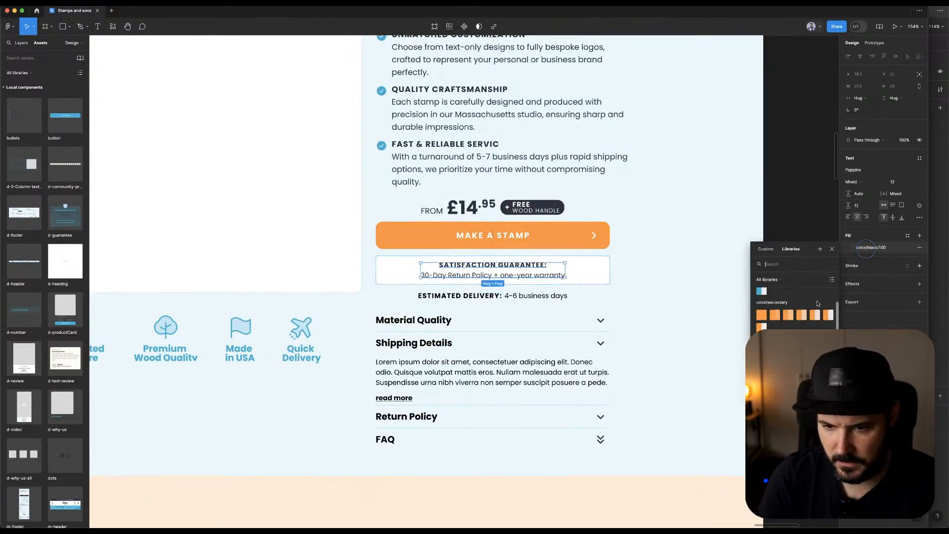
pyautogui.click(761, 319)
# Set the "SATISFACTION GUARANTEE:" line's font size to 16 and the whole guarantee text's line height to 120%.
pyautogui.doubleClick(540, 273)
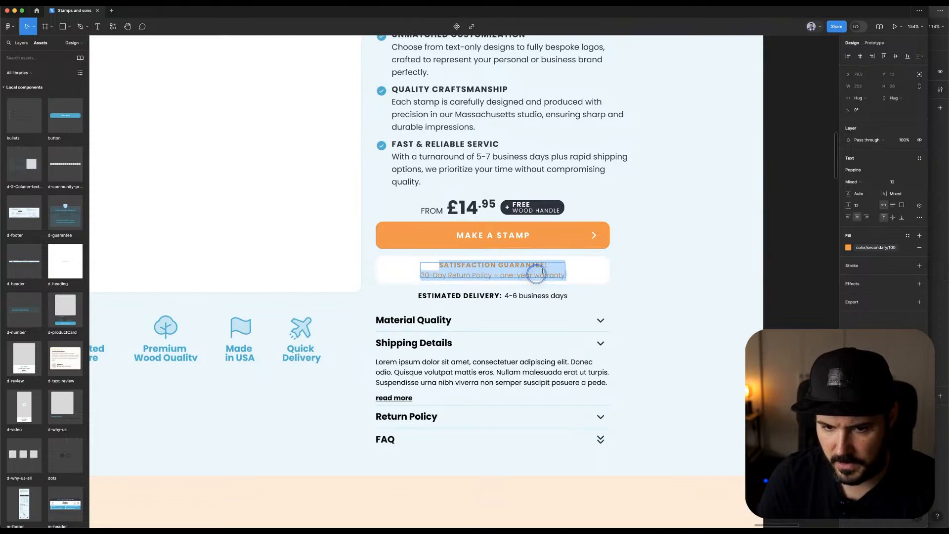
pyautogui.moveTo(439, 265); pyautogui.dragTo(594, 267)
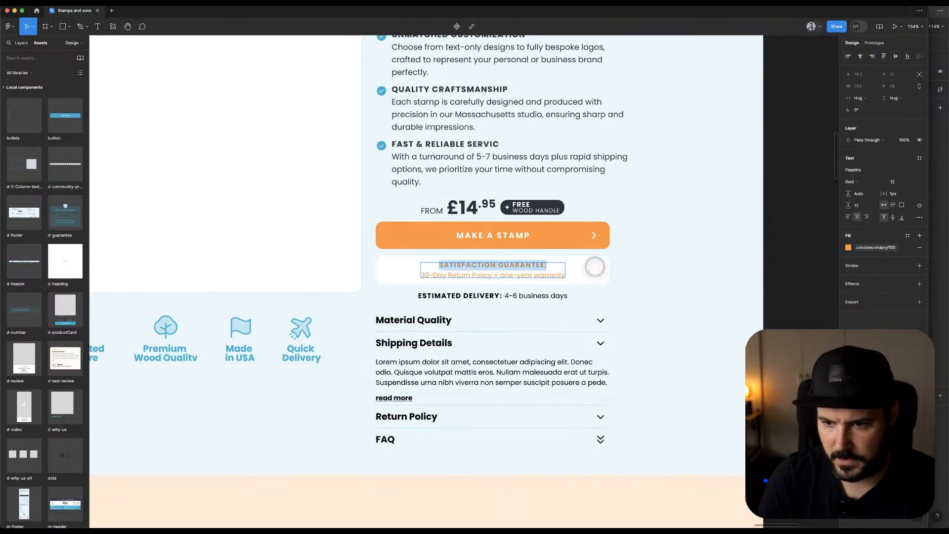
pyautogui.click(898, 181)
pyautogui.press('Tab')
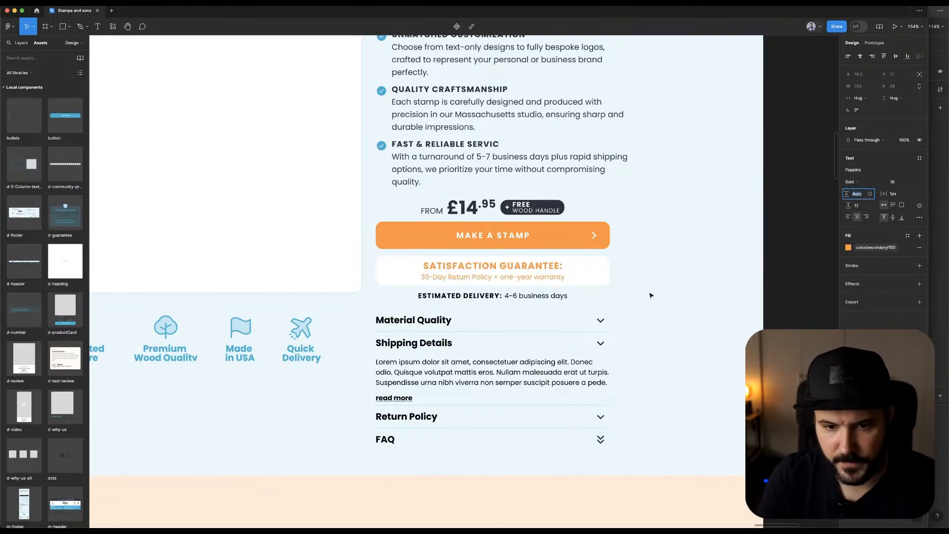
pyautogui.press('Escape')
pyautogui.press('Escape')
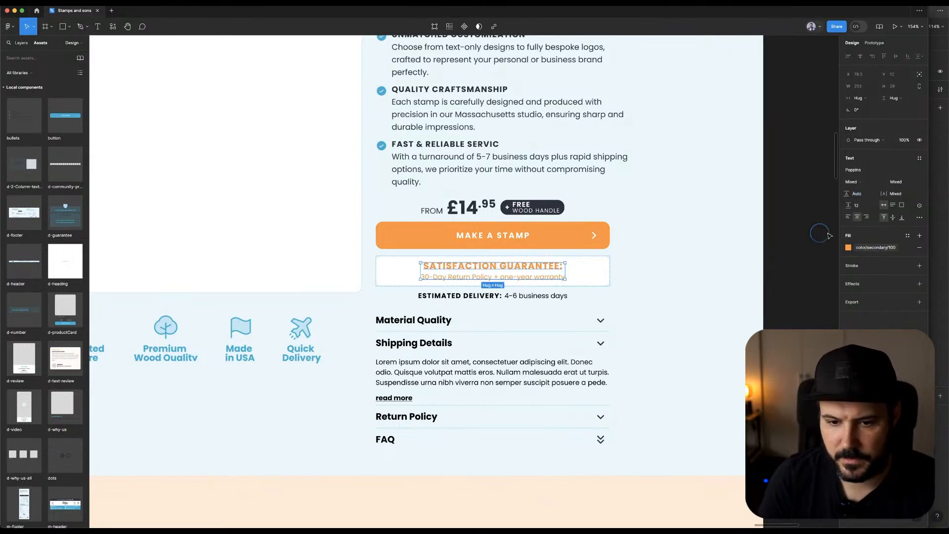
pyautogui.click(862, 194)
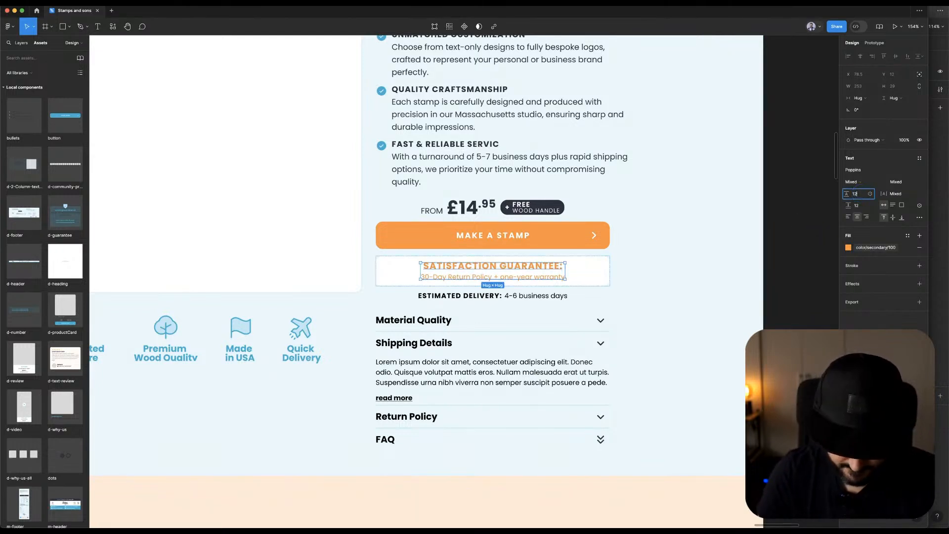
pyautogui.write('120%')
pyautogui.press('Return')
# Set the font size of the "30-Day Return Policy + one-year warranty" line to 14.
pyautogui.doubleClick(505, 271)
pyautogui.click(442, 275)
pyautogui.moveTo(421, 275); pyautogui.dragTo(638, 275)
pyautogui.click(896, 182)
pyautogui.write('14')
pyautogui.press('Tab')
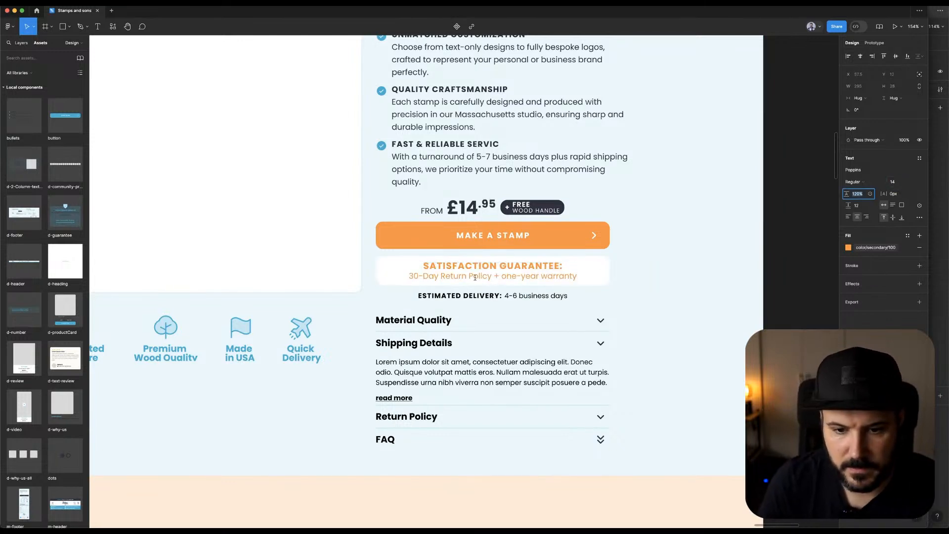
# Try replacing the plus sign in the guarantee line with a vertical bar and capitalizing "One-year", and undo the edit.
pyautogui.click(504, 276)
pyautogui.press('BackSpace')
pyautogui.write('O')
pyautogui.press('BackSpace')
pyautogui.write('|')
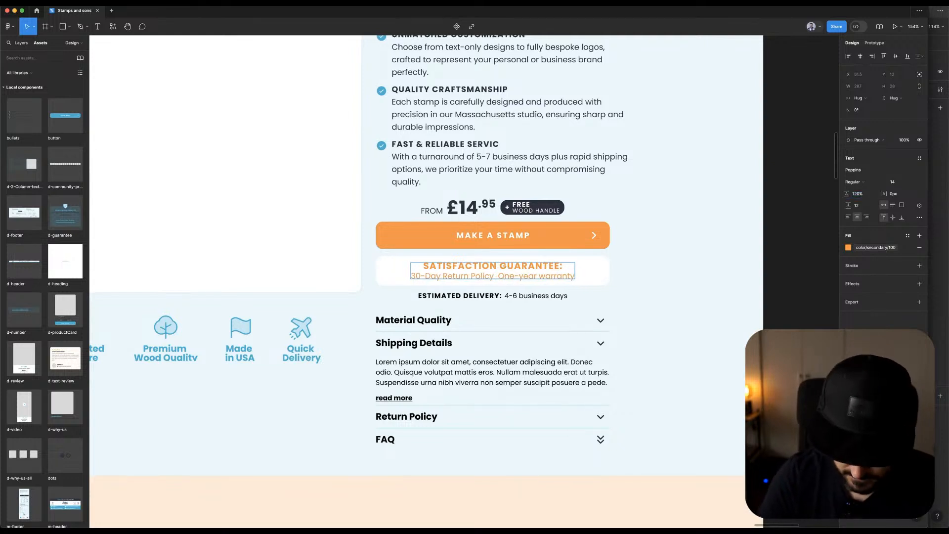
pyautogui.press('super+z')
pyautogui.press('Escape')
# Try another library color as the satisfaction guarantee box's fill and undo the change.
pyautogui.click(604, 267)
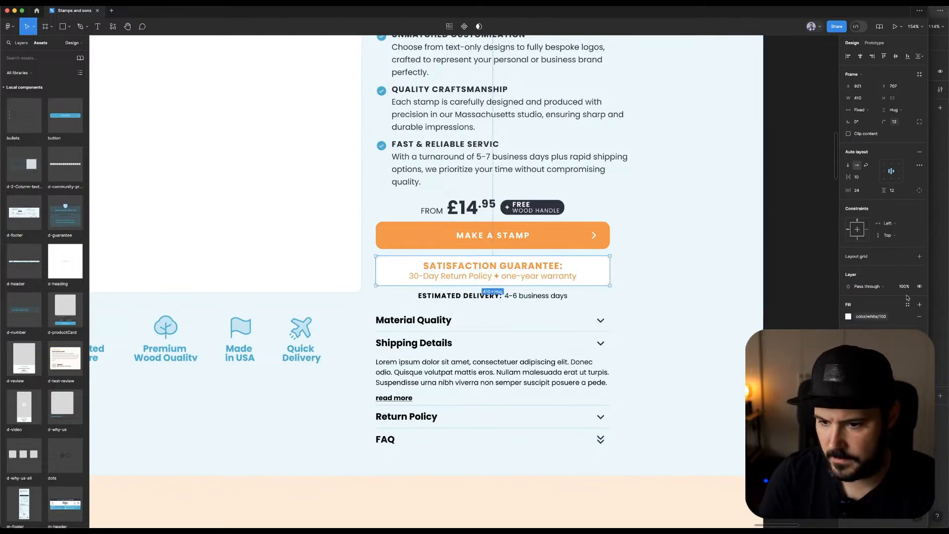
pyautogui.click(879, 316)
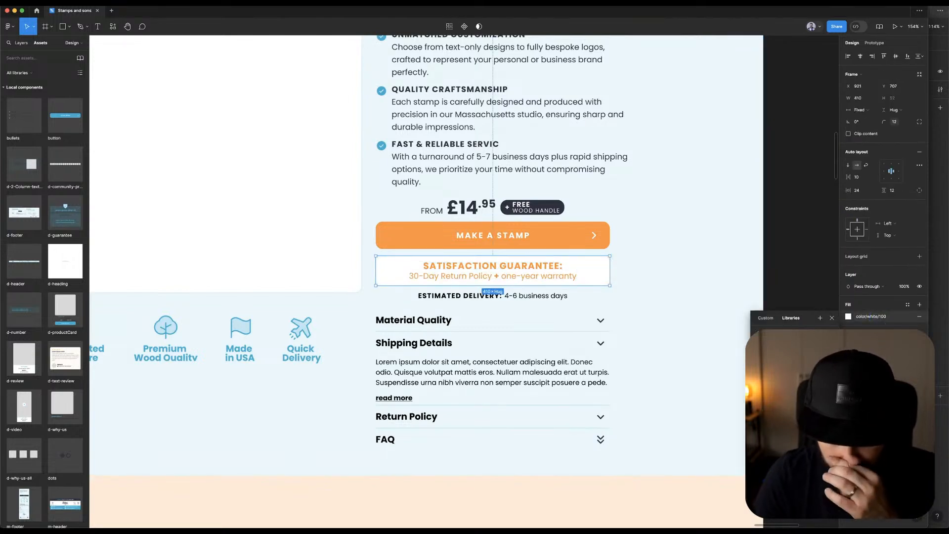
pyautogui.click(791, 386)
pyautogui.click(805, 267)
pyautogui.press('super+z')
pyautogui.press('super+z')
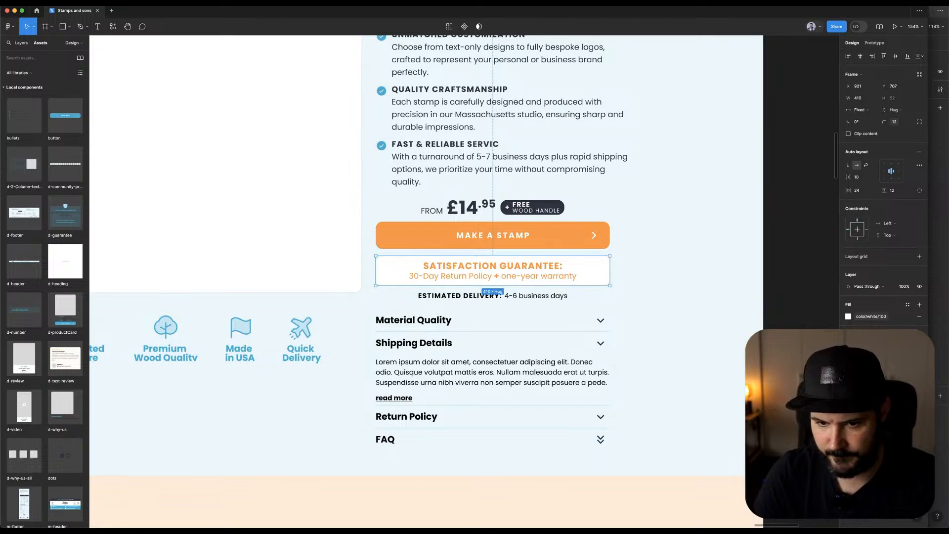
# Review the product hero and compare the overall home and product page layouts side by side.
pyautogui.click(790, 269)
pyautogui.scroll(-5, 788, 265)
pyautogui.scroll(-2, 788, 264)
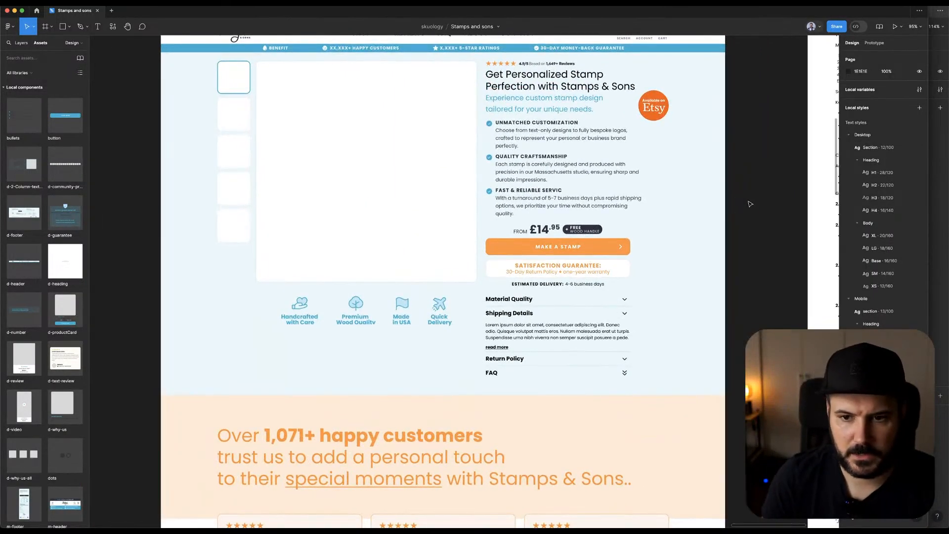
pyautogui.scroll(-10, 750, 204)
pyautogui.moveTo(747, 203); pyautogui.dragTo(627, 360)
pyautogui.moveTo(597, 319); pyautogui.dragTo(619, 171)
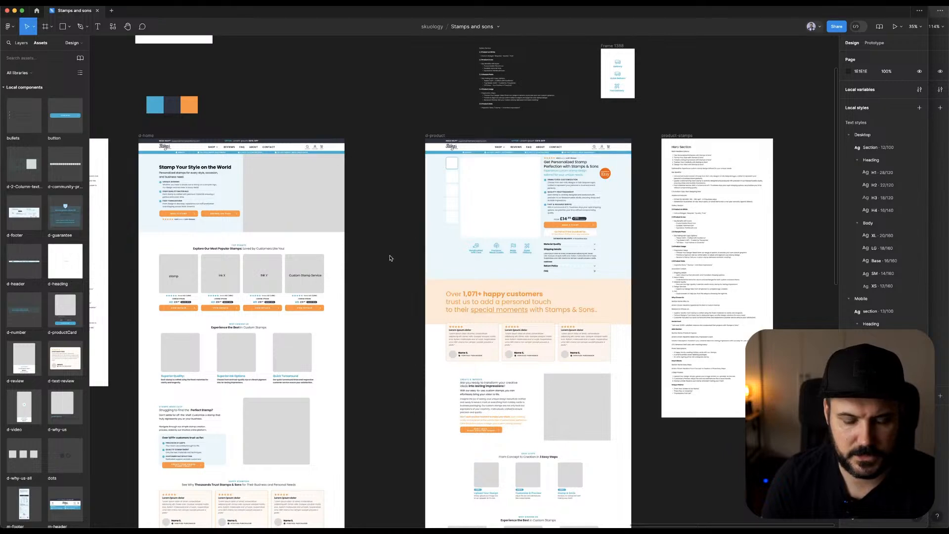
pyautogui.scroll(-5, 387, 256)
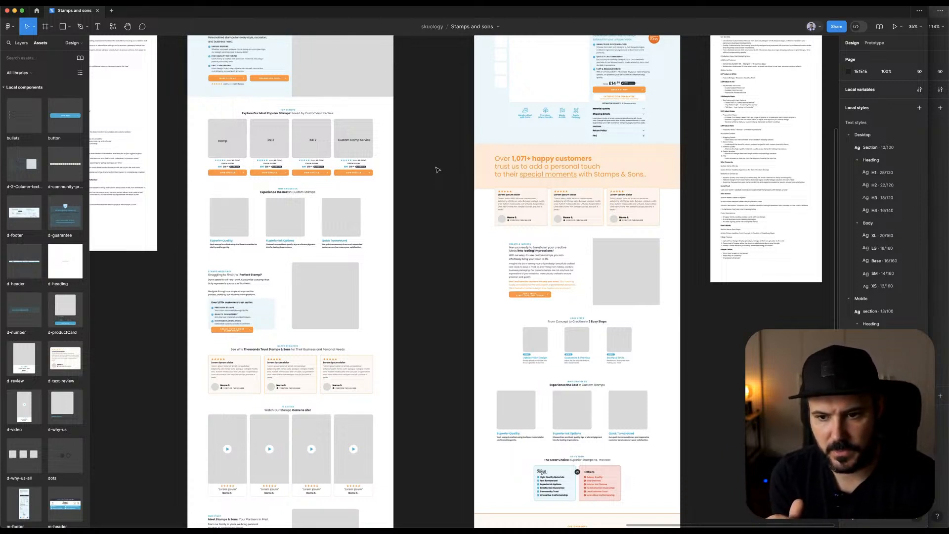
pyautogui.moveTo(417, 148); pyautogui.dragTo(438, 223)
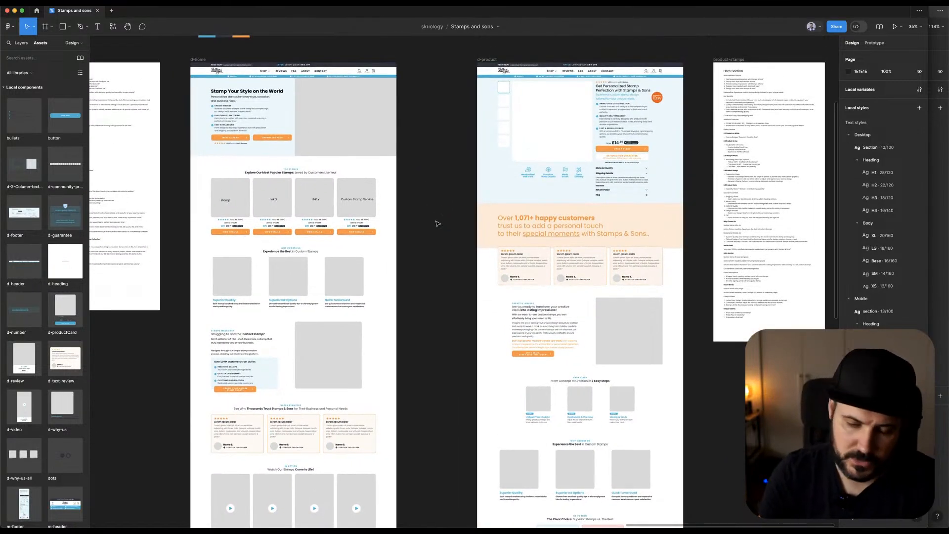